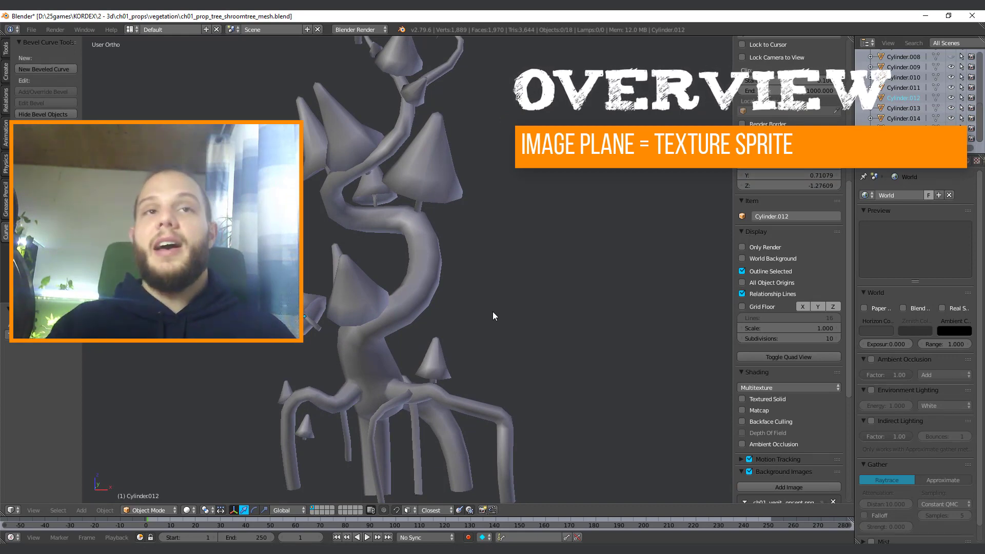
Step: Examine the mushroom tree model's cap branches, curved trunk and roots from several angles
middle_click_drag(435, 352, 447, 327)
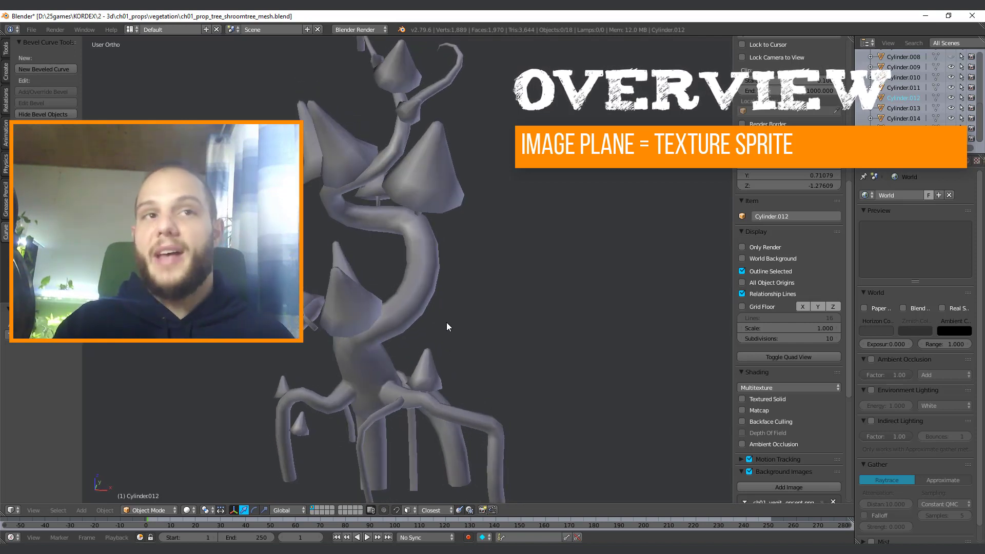
middle_click_drag(402, 334, 391, 197)
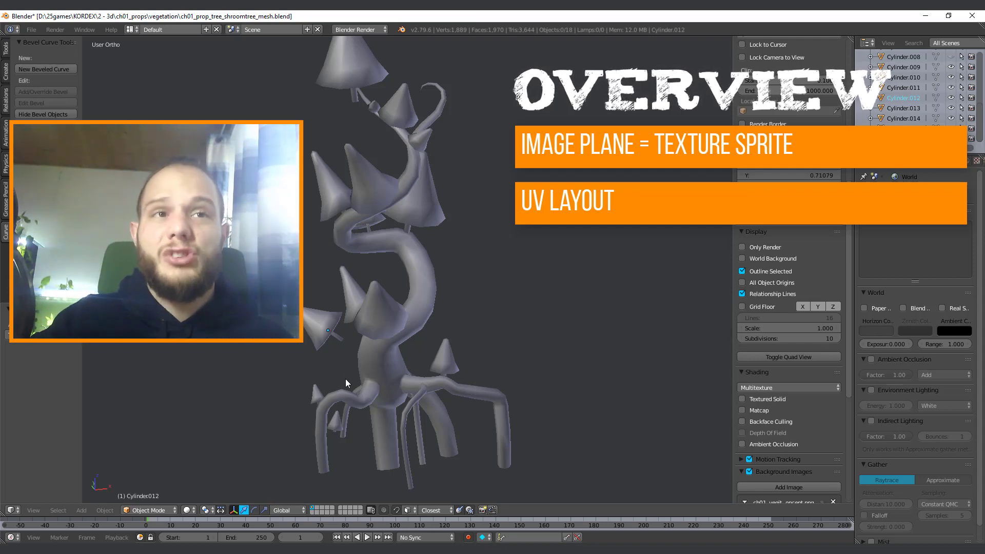
scroll(344, 377, "up", 2)
middle_click_drag(337, 372, 428, 346, "shift")
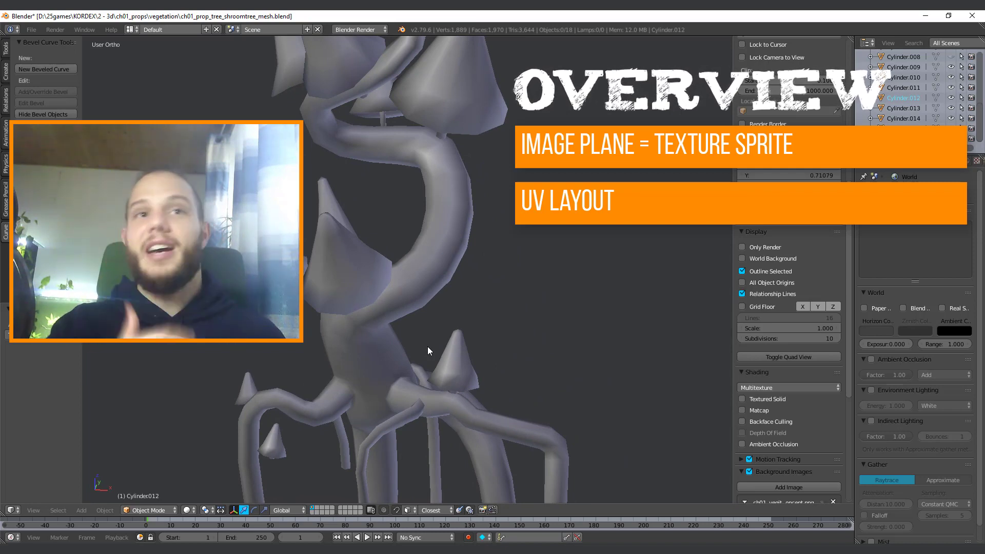
scroll(336, 287, "down", 3)
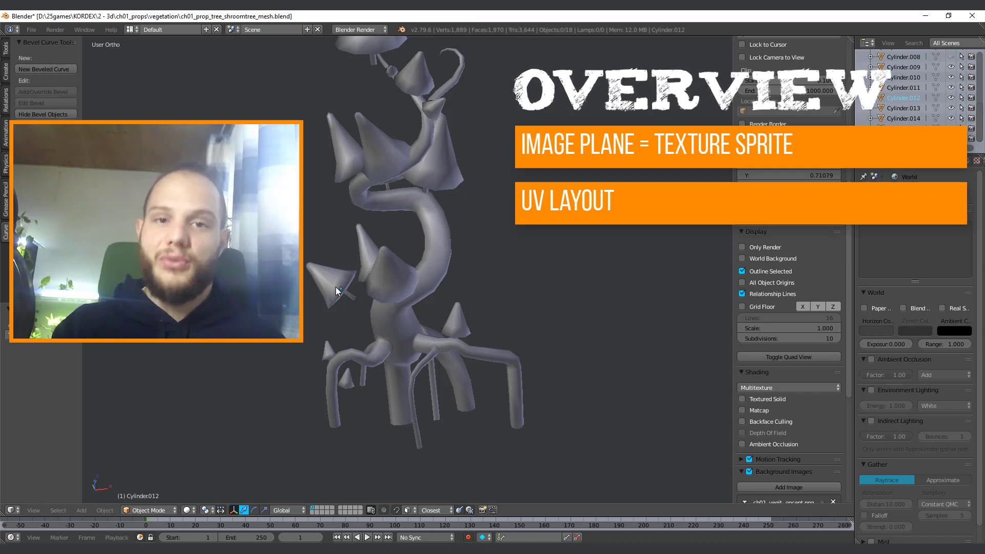
middle_click_drag(335, 287, 390, 298)
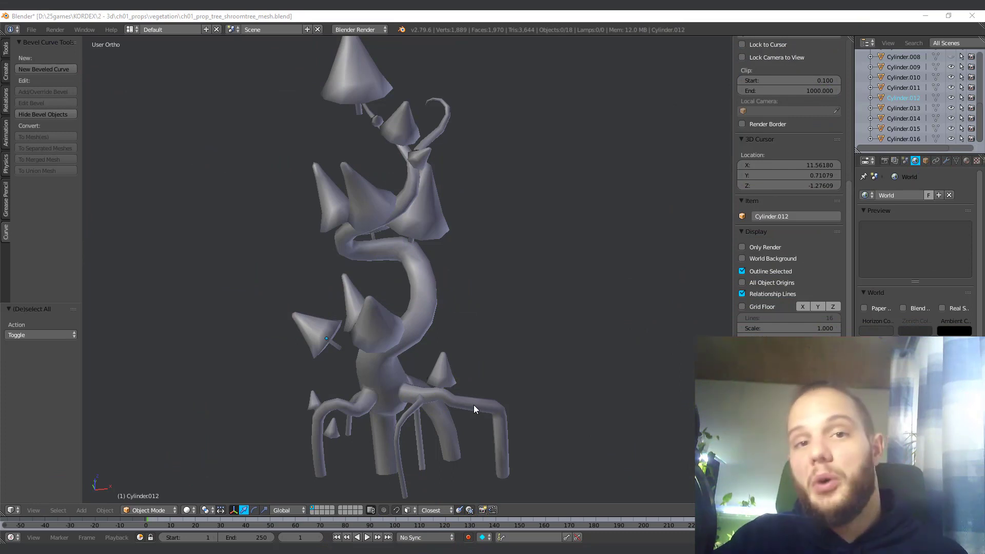
middle_click_drag(472, 420, 433, 387)
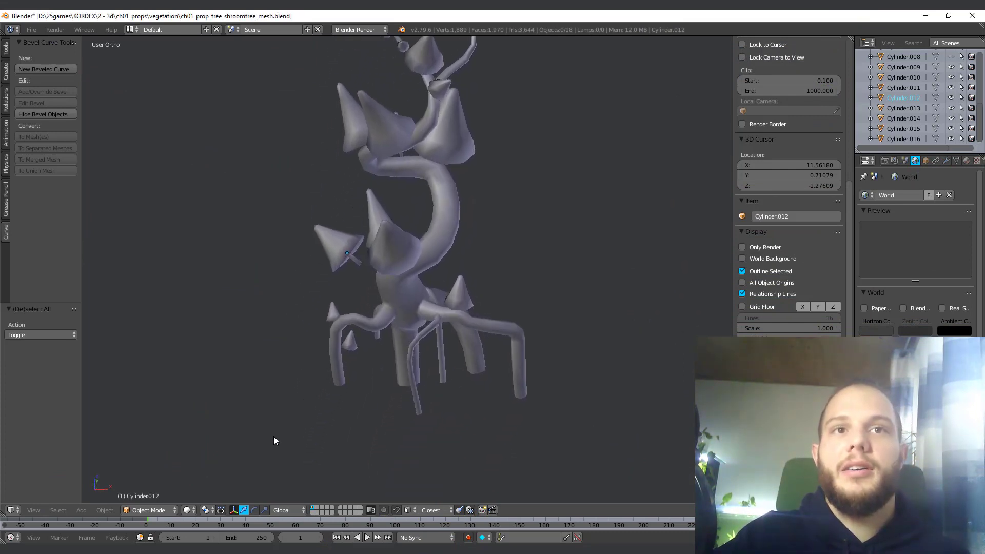
middle_click_drag(275, 439, 357, 355)
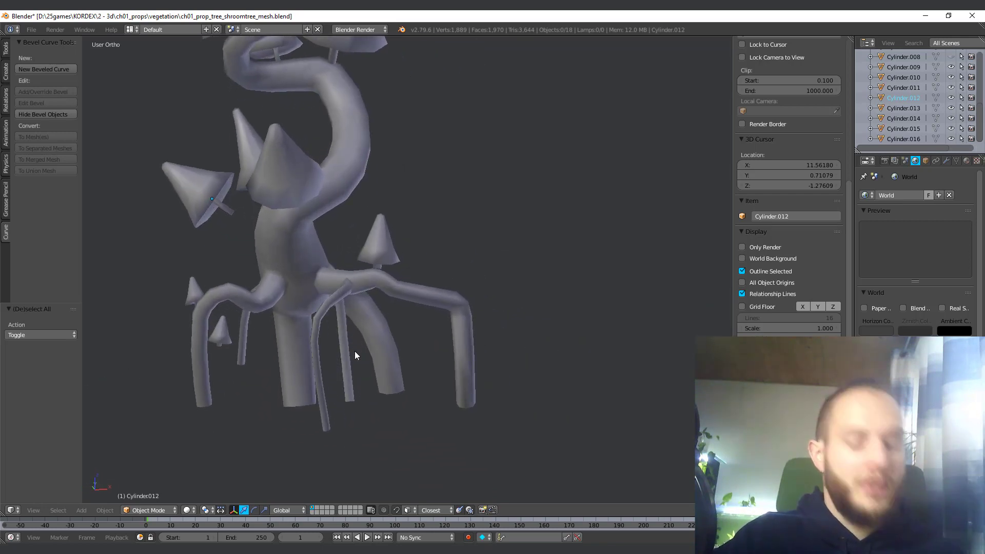
Step: Add a plane mesh to the scene to serve as an image plane
key("shift+a")
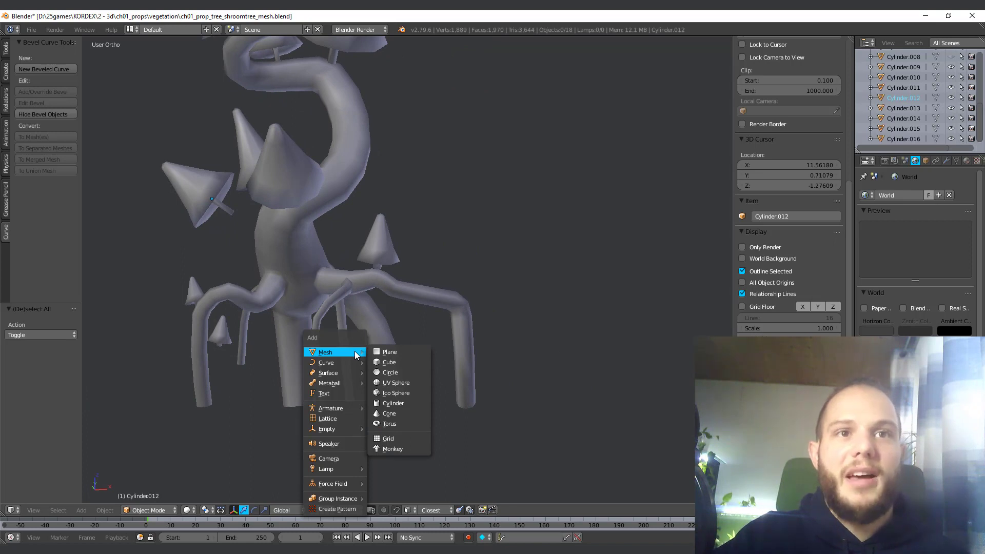
left_click(390, 351)
middle_click_drag(379, 340, 340, 385)
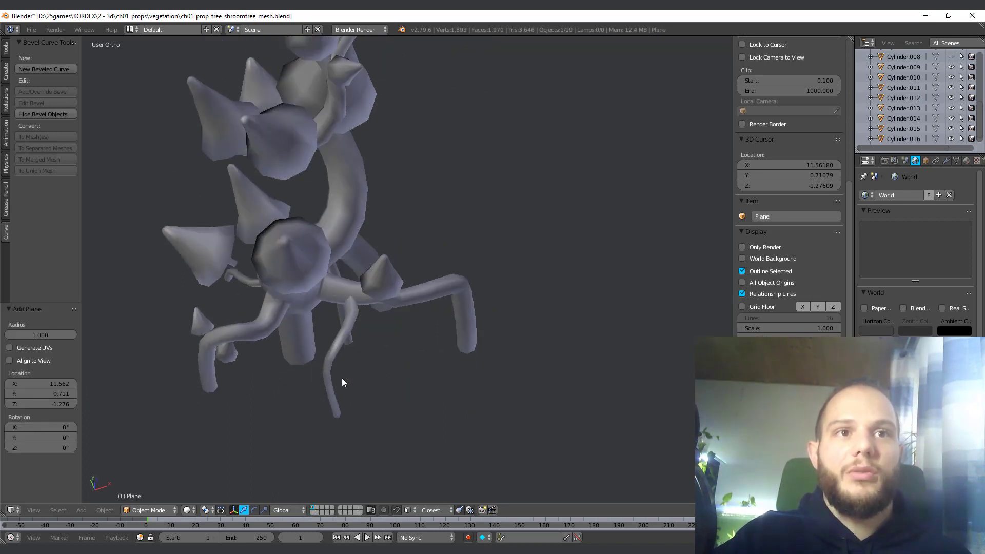
scroll(343, 377, "down", 5)
scroll(402, 331, "up", 5)
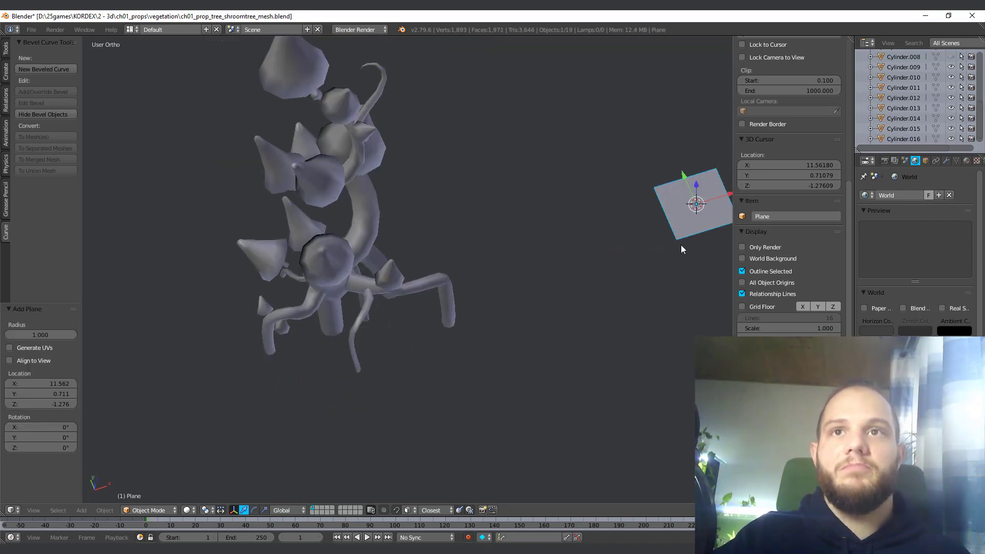
middle_click_drag(681, 249, 629, 260, "shift")
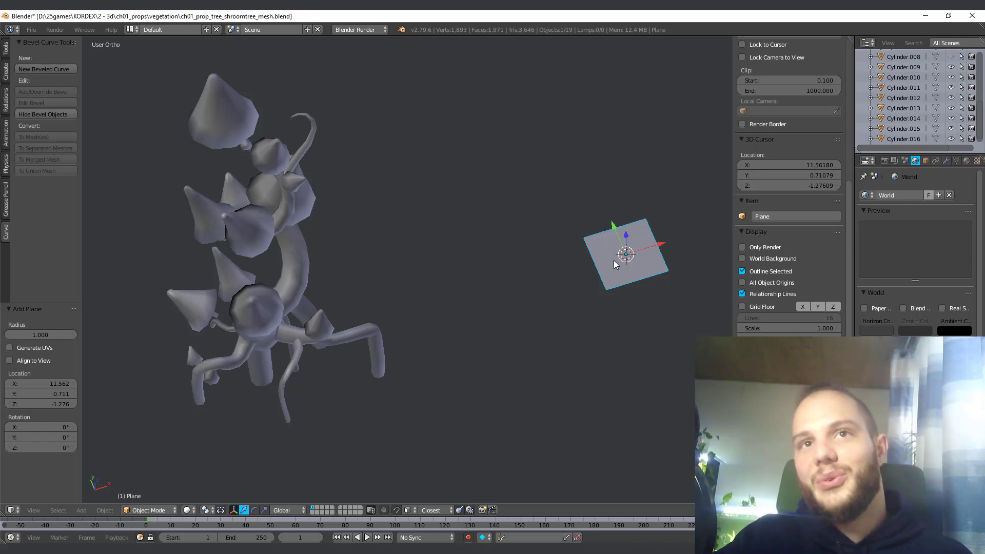
Step: Move the plane about -6.28 along X towards the tree and raise it about 4.83 along Z
left_click_drag(666, 241, 468, 325)
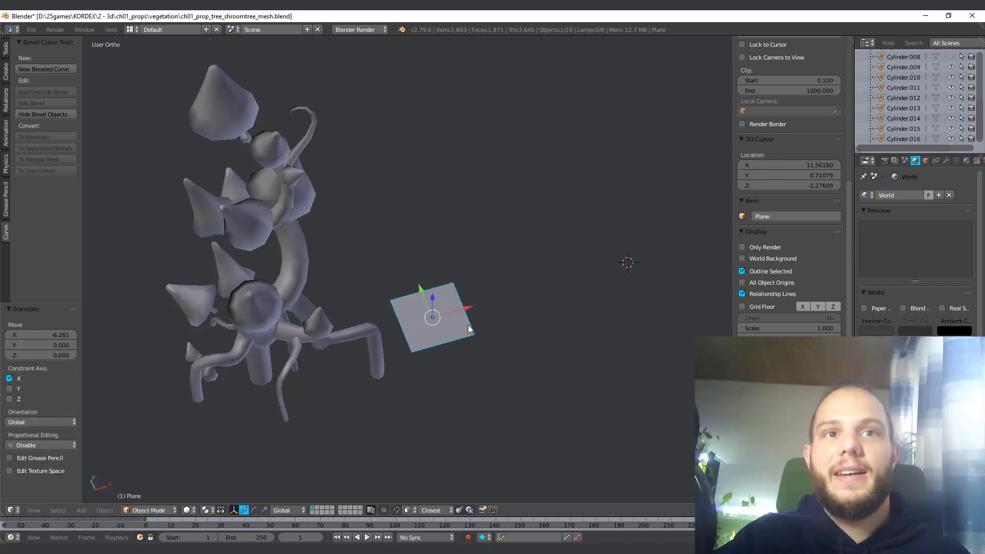
middle_click_drag(468, 324, 362, 448)
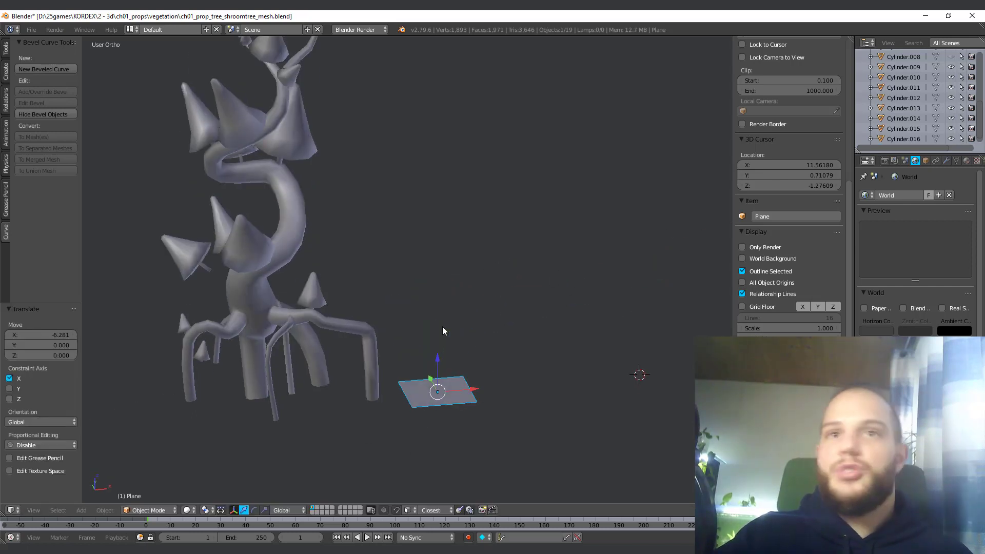
left_click_drag(436, 353, 439, 239)
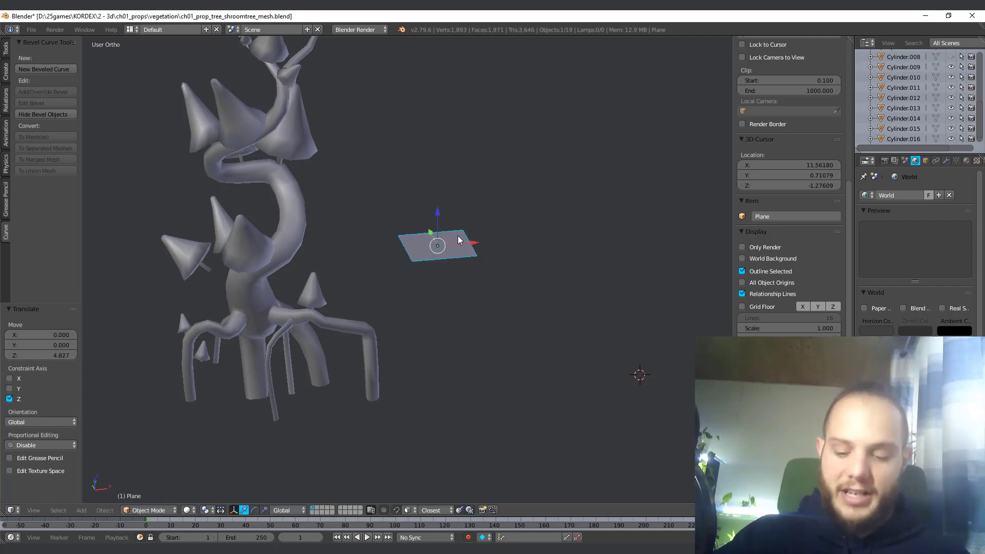
Step: Move the plane freely closer to the trunk, by about -2.68 in X, 0.72 in Y and 1.37 in Z
middle_click_drag(458, 236, 455, 207)
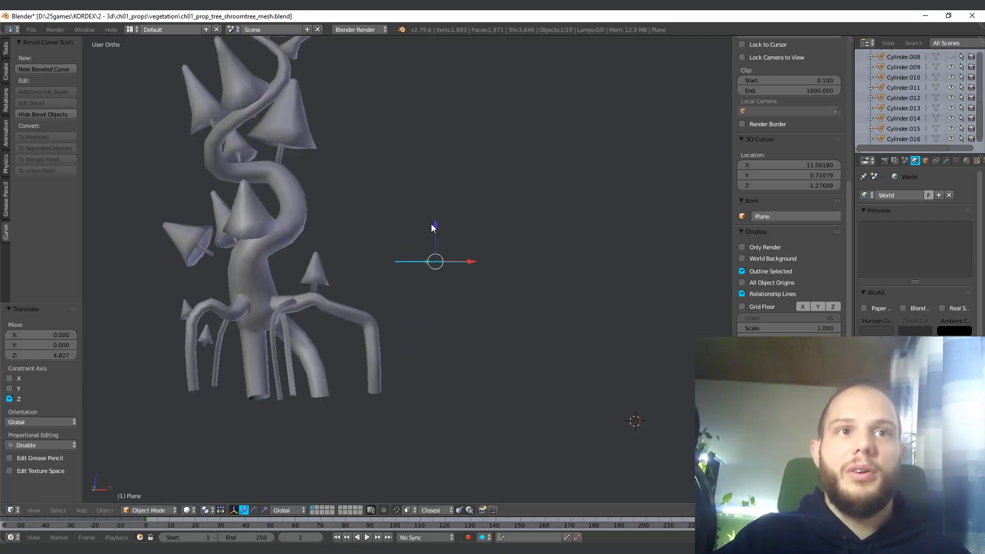
key("KP_5")
key("KP_5")
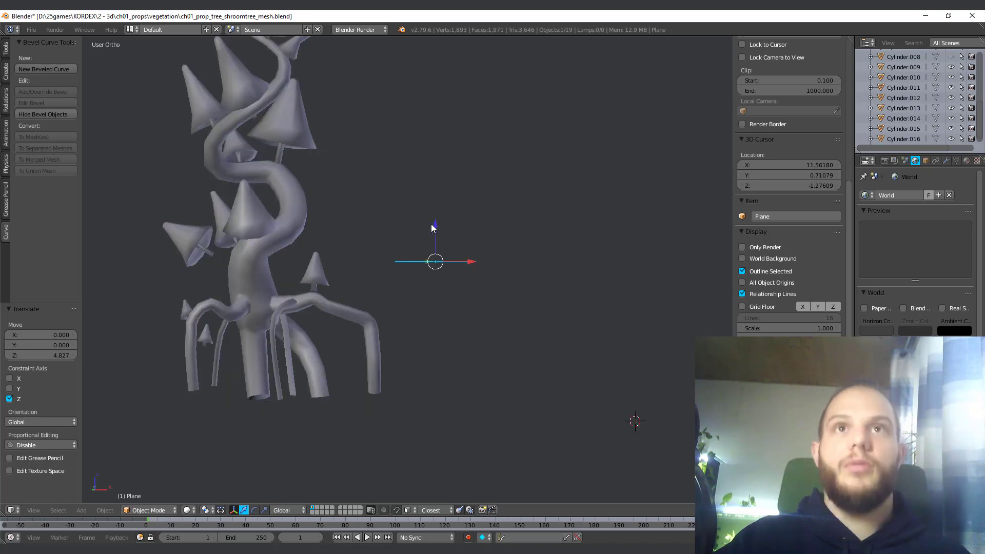
middle_click_drag(409, 155, 429, 235, "shift")
left_click_drag(455, 344, 413, 310)
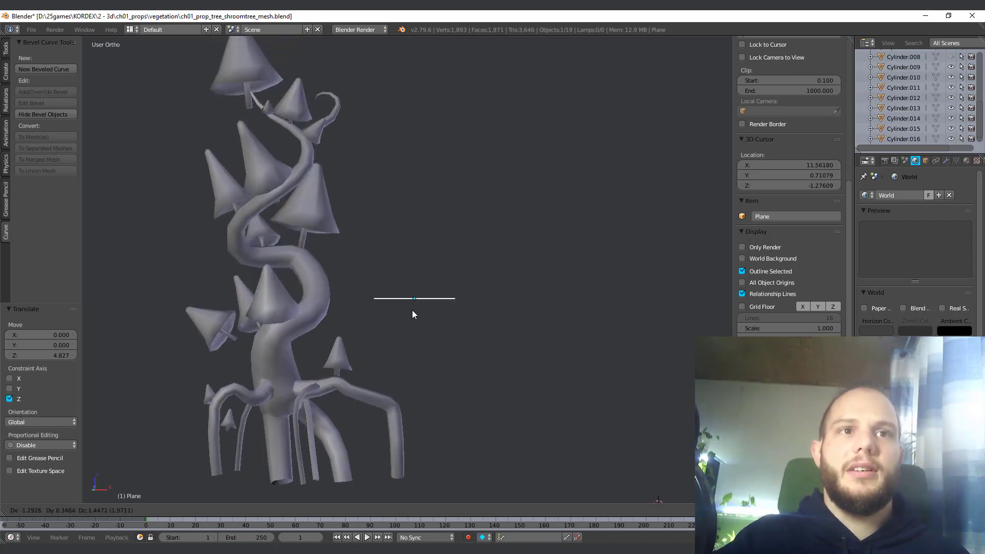
left_click(399, 339)
Step: Move the plane along the Y axis only, by about -2.13
middle_click_drag(377, 258, 318, 341)
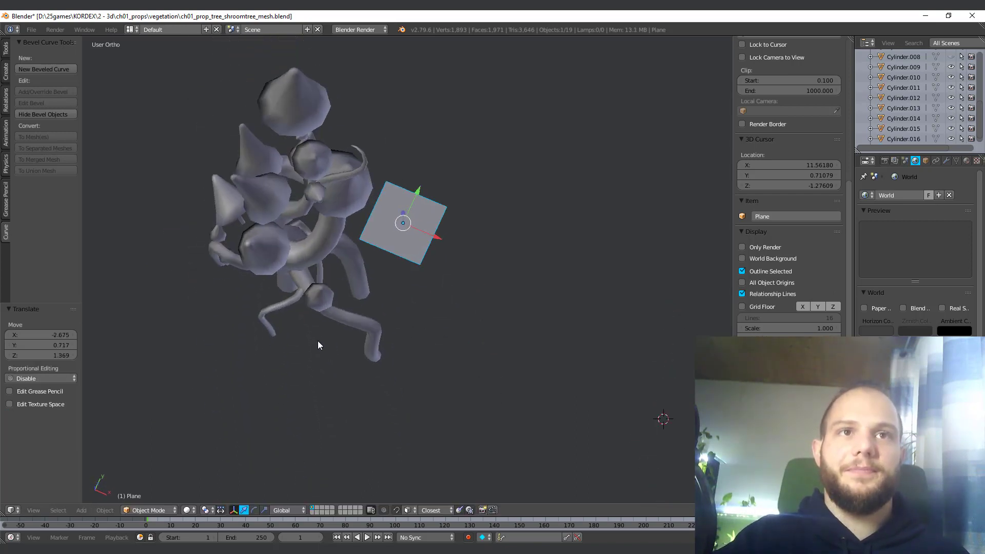
key("g")
key("y")
left_click(378, 246)
Step: Enable Backface Culling in the viewport shading settings, keeping the plane in close view
middle_click_drag(245, 359, 302, 321)
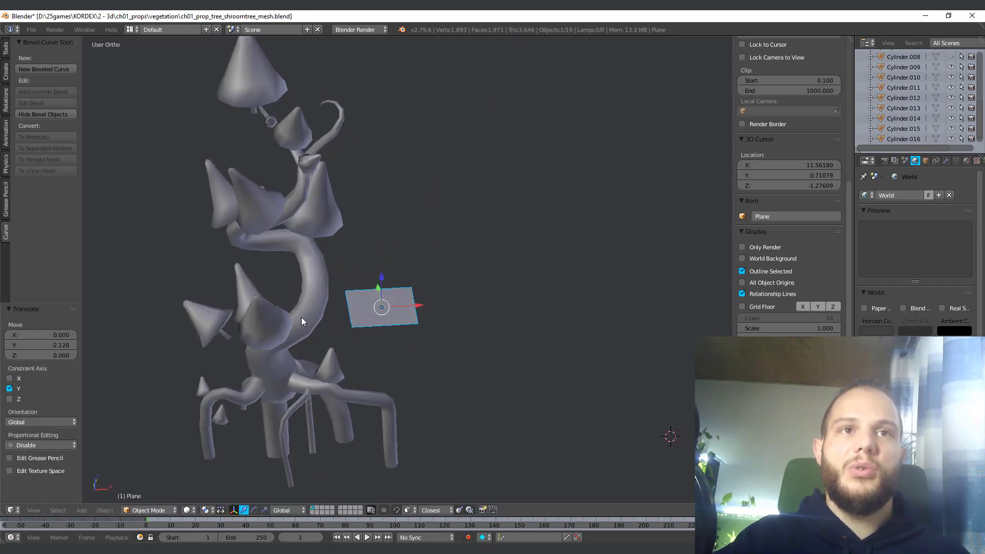
scroll(305, 388, "up", 2)
middle_click_drag(351, 414, 385, 336, "shift")
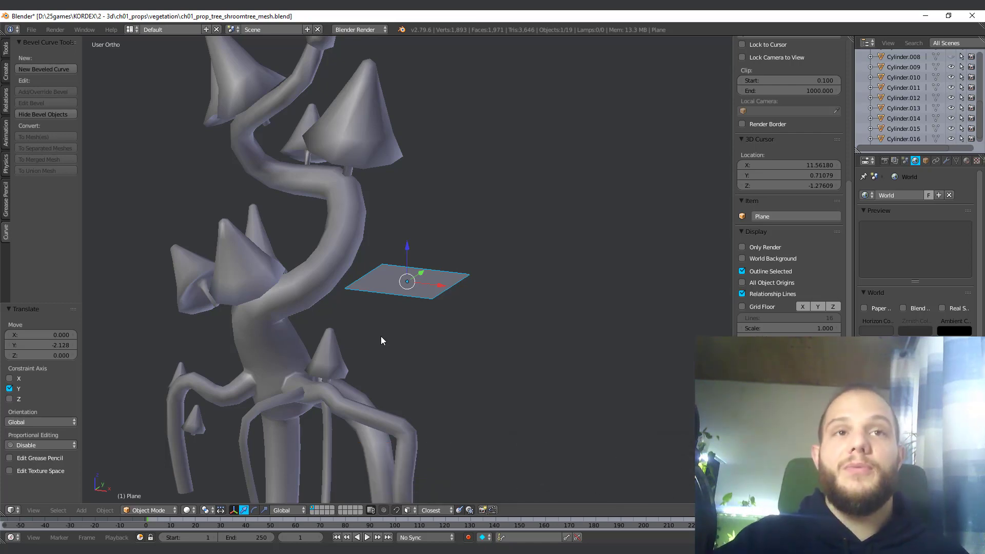
scroll(367, 279, "up", 2)
middle_click_drag(368, 279, 297, 299)
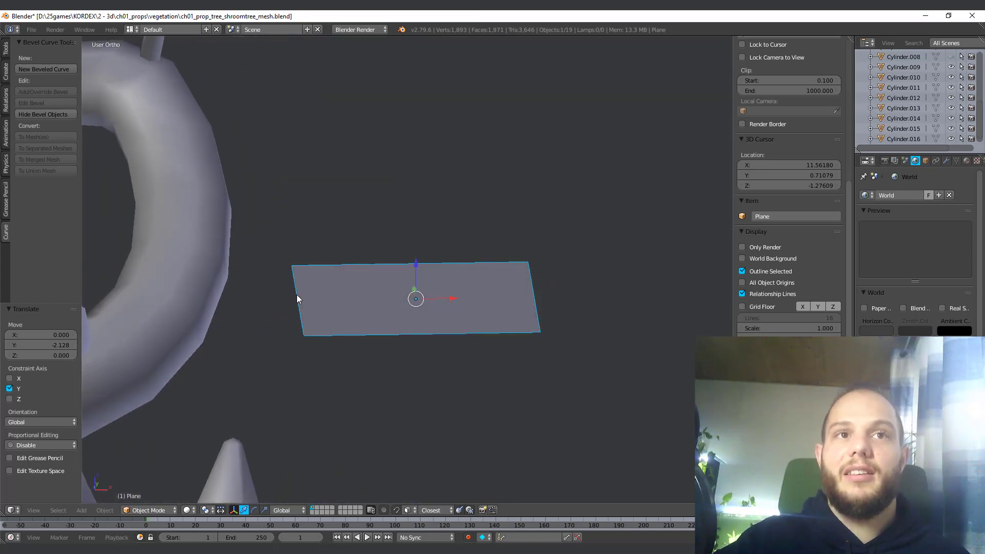
middle_click_drag(490, 333, 522, 362)
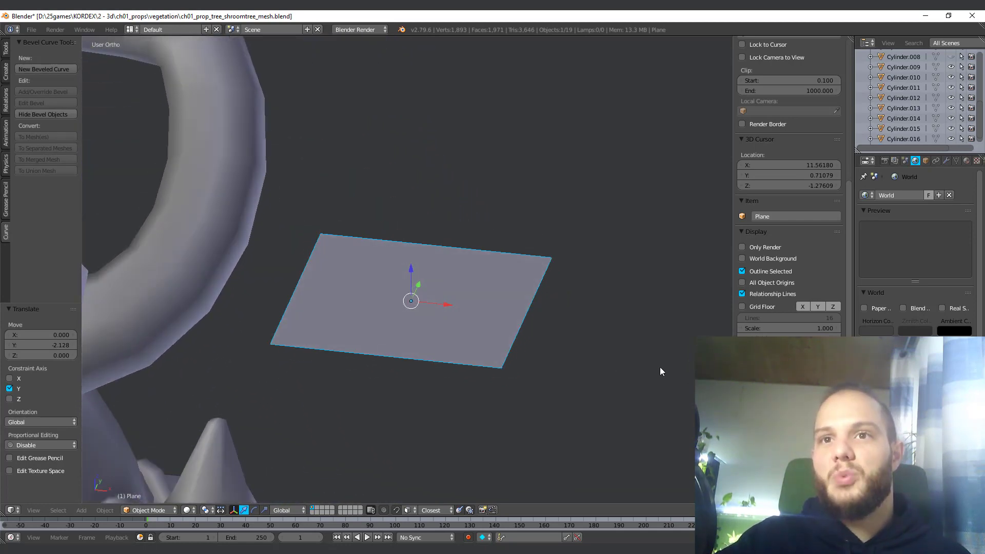
key("n")
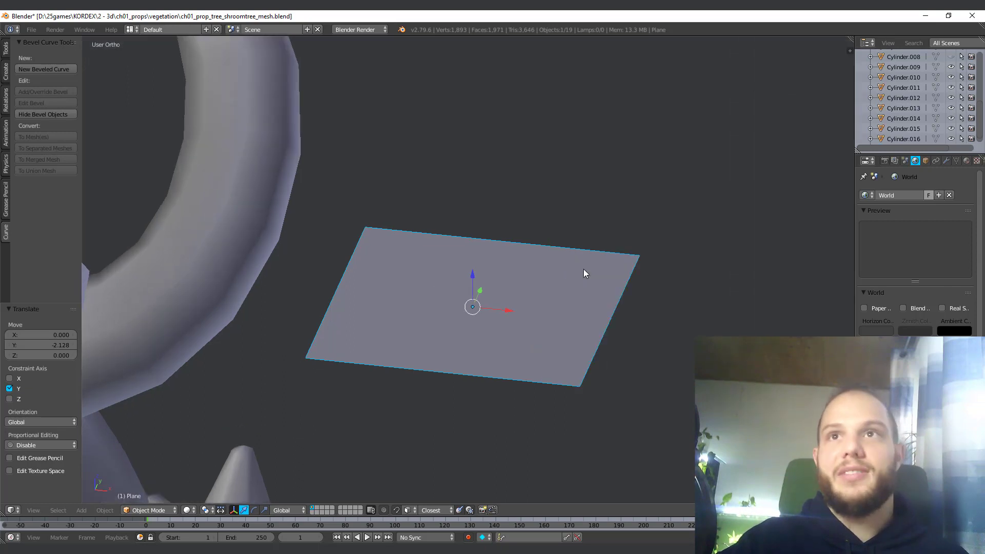
key("n")
scroll(774, 321, "down", 5)
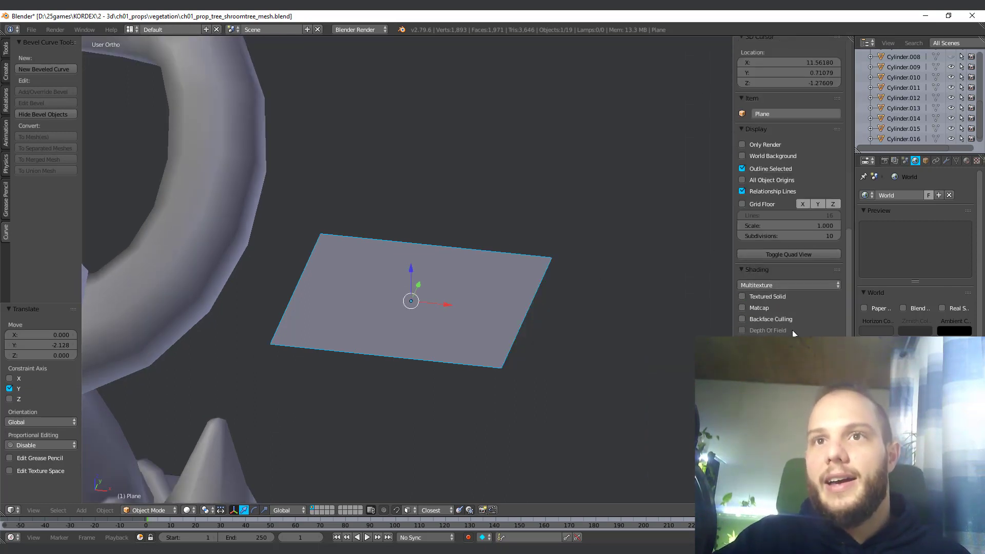
scroll(742, 289, "down", 1)
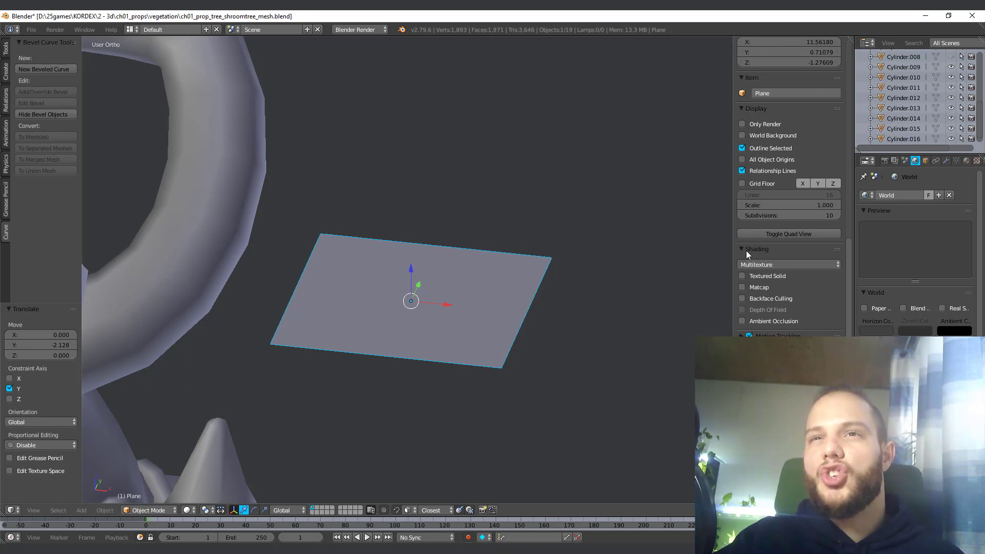
left_click(742, 299)
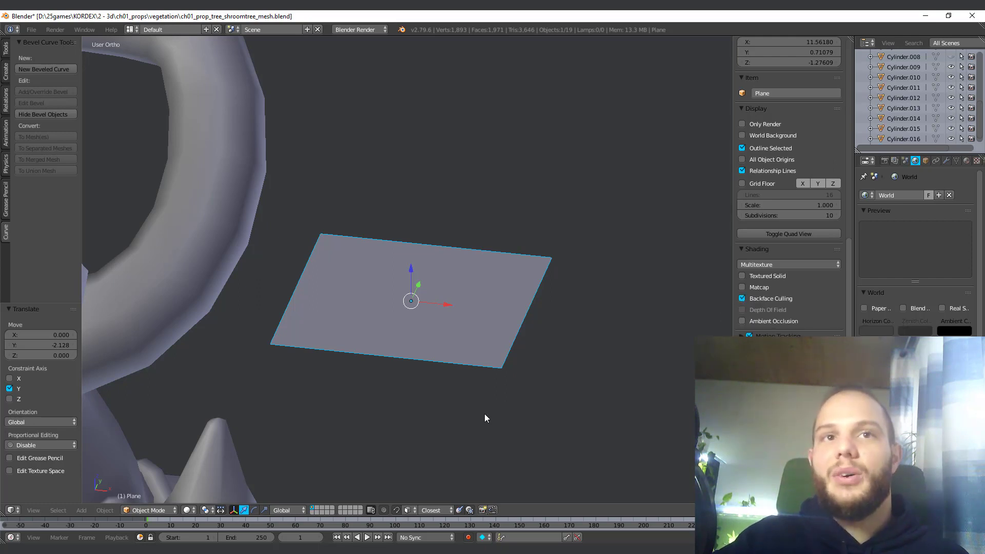
Step: Inspect the plane from above, edge-on and below to compare how its front and back faces display
scroll(485, 415, "up", 2)
middle_click_drag(635, 343, 619, 422, "shift")
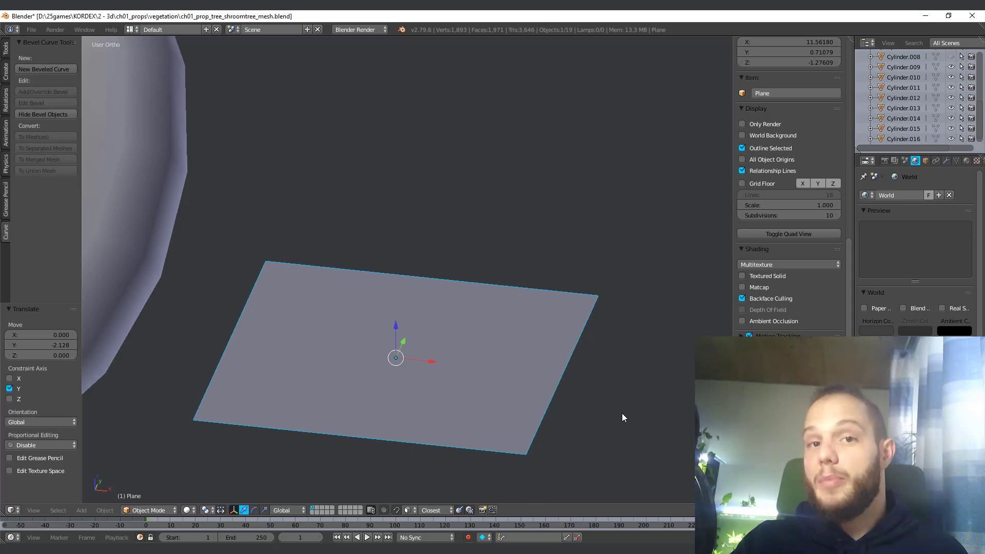
middle_click_drag(543, 419, 392, 312)
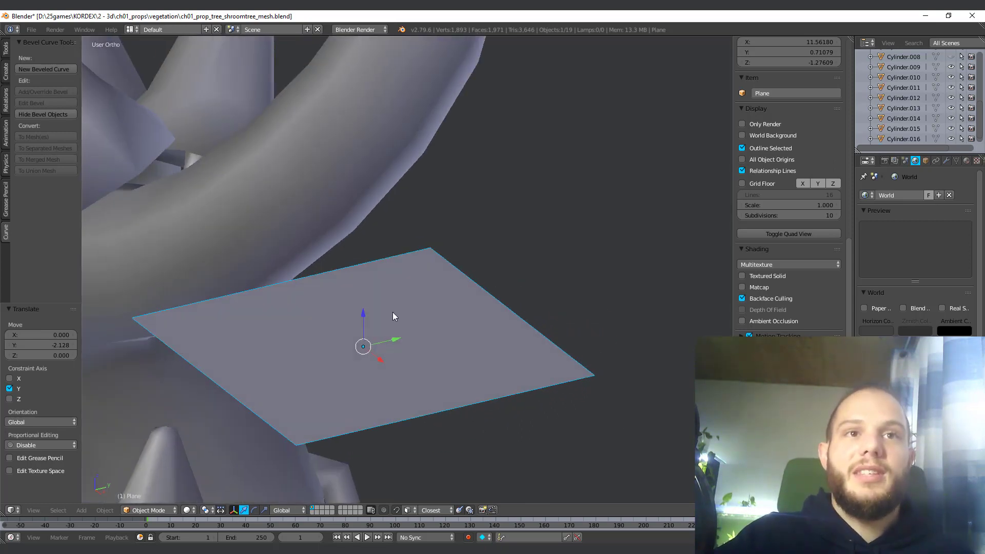
mouse_move(272, 342)
middle_mouse_down()
mouse_move(371, 390)
mouse_move(281, 352)
middle_mouse_up()
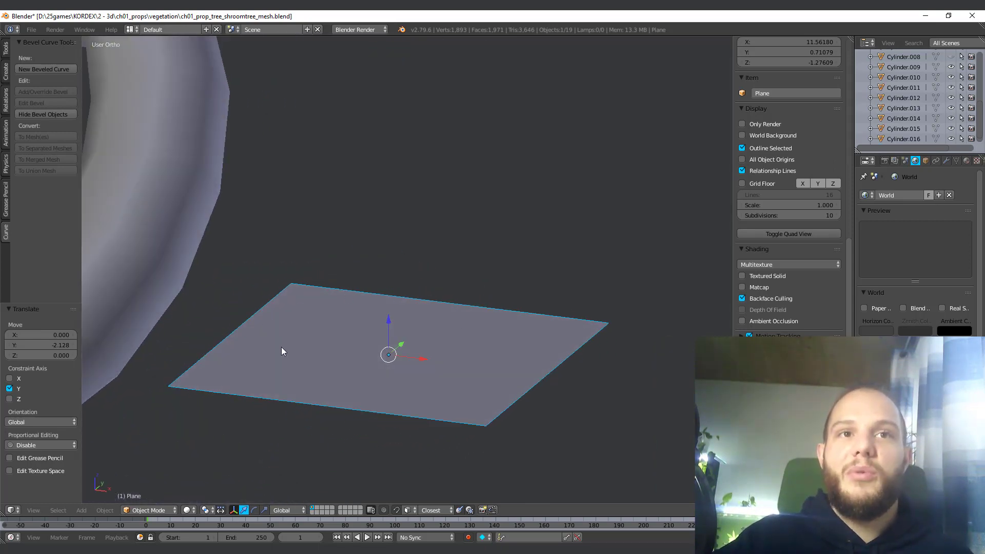
middle_click_drag(446, 380, 486, 323)
middle_click_drag(567, 333, 572, 354)
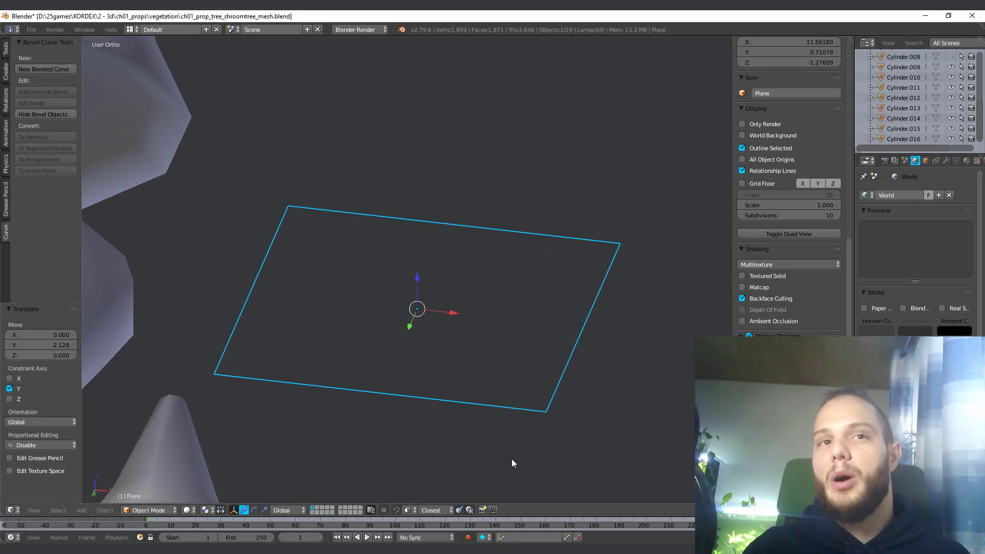
mouse_move(512, 458)
middle_mouse_down()
mouse_move(410, 417)
mouse_move(398, 377)
middle_mouse_up()
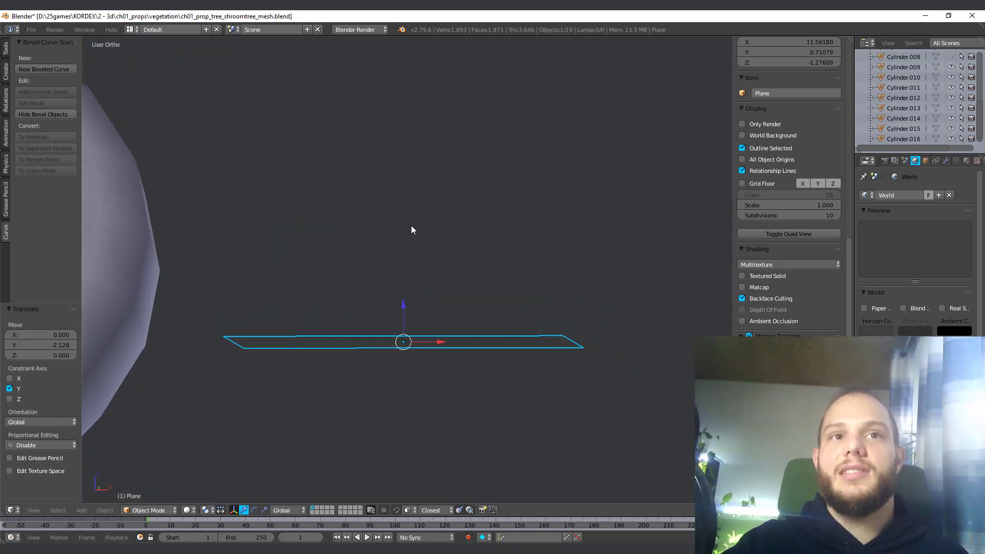
middle_click_drag(411, 229, 406, 288)
middle_click_drag(391, 159, 446, 279)
Step: Compare the plane's underside with Backface Culling off and on, leaving the option enabled
left_click(742, 298)
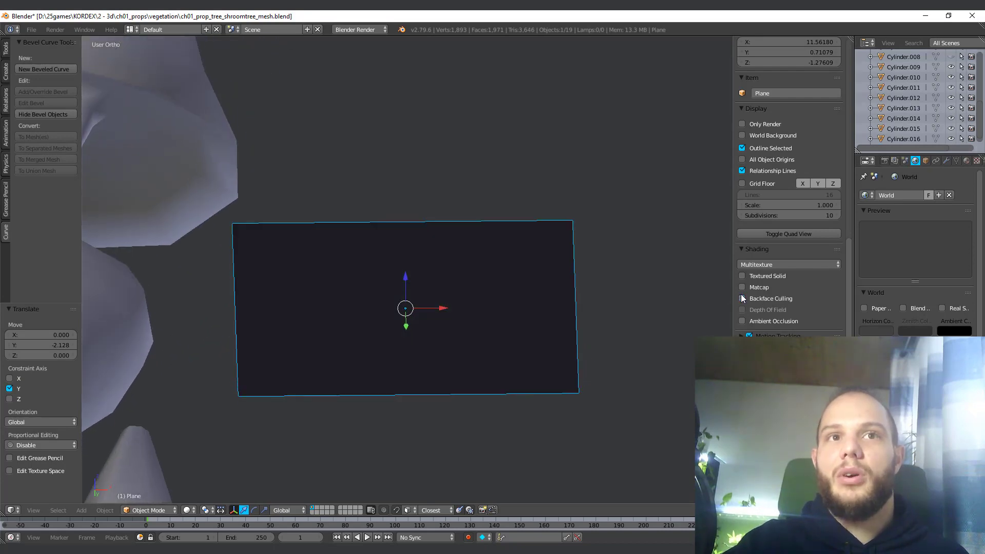
left_click(742, 298)
middle_click_drag(482, 318, 452, 267)
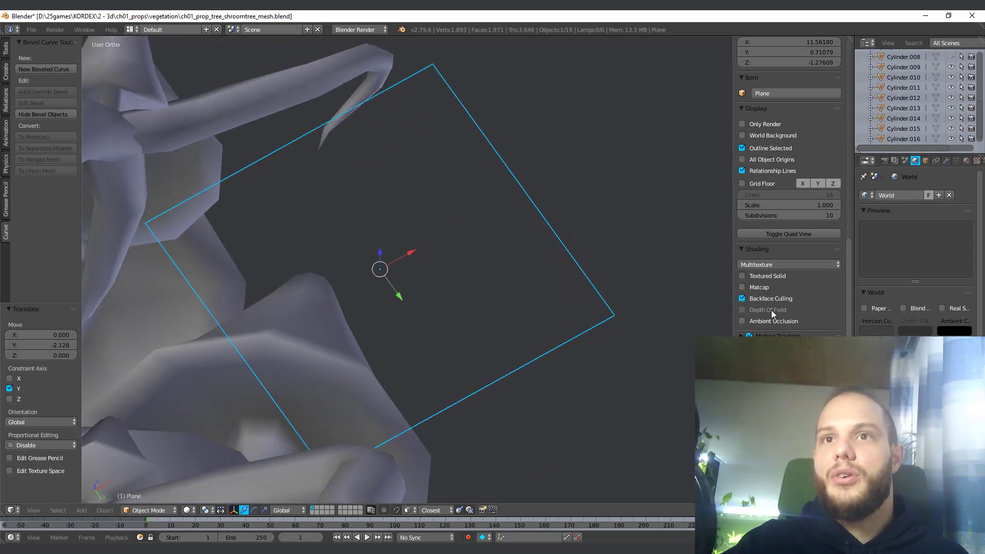
left_click(741, 298)
left_click(742, 298)
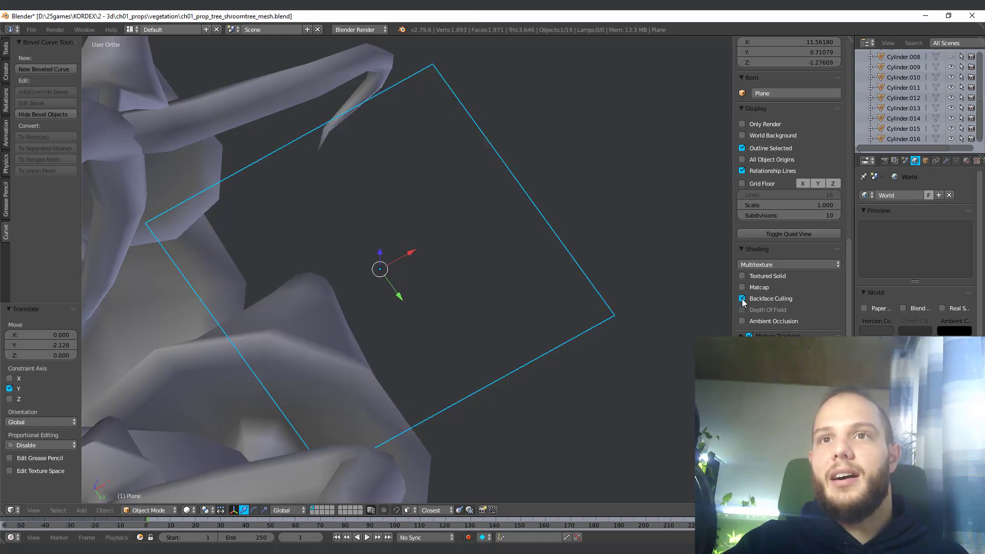
left_click(742, 298)
left_click(742, 298)
middle_click_drag(663, 315, 463, 402)
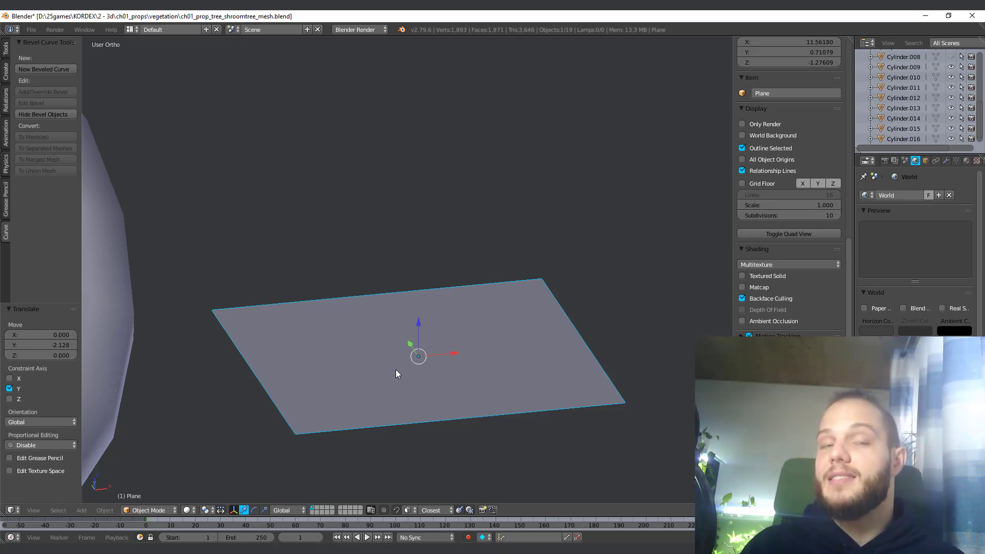
Step: Examine the plane beside the tree from several angles above and below with Backface Culling enabled
middle_click_drag(435, 345, 491, 399)
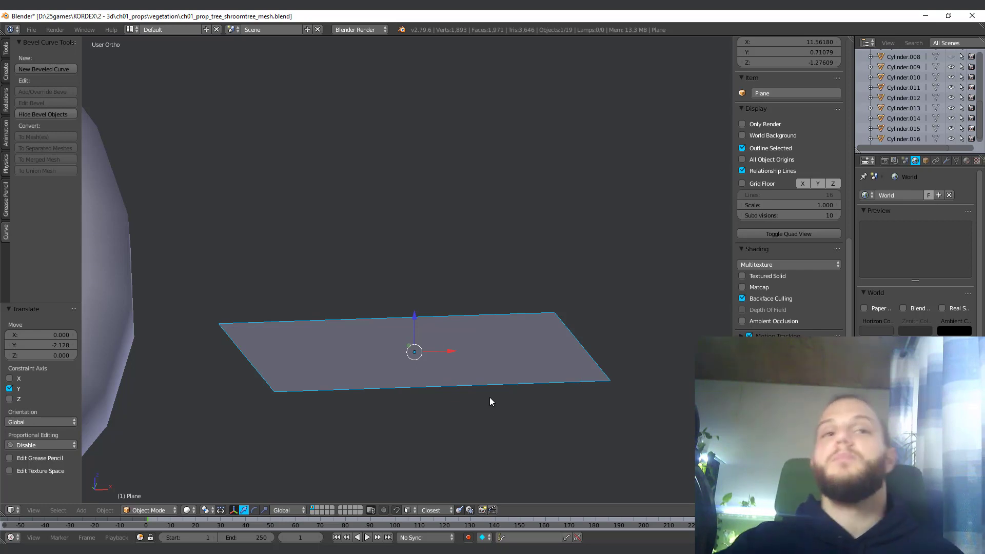
middle_click_drag(564, 377, 529, 376)
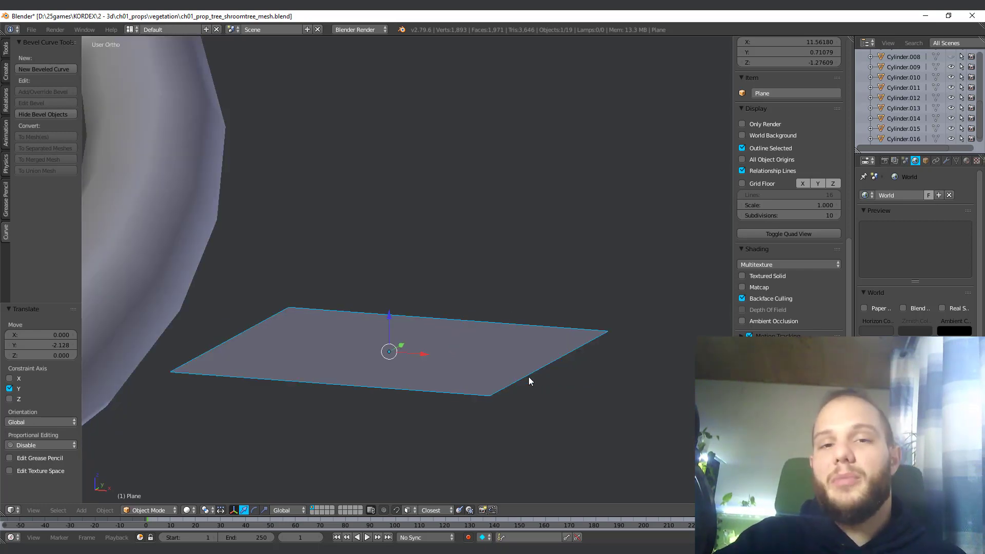
middle_click_drag(416, 380, 466, 391)
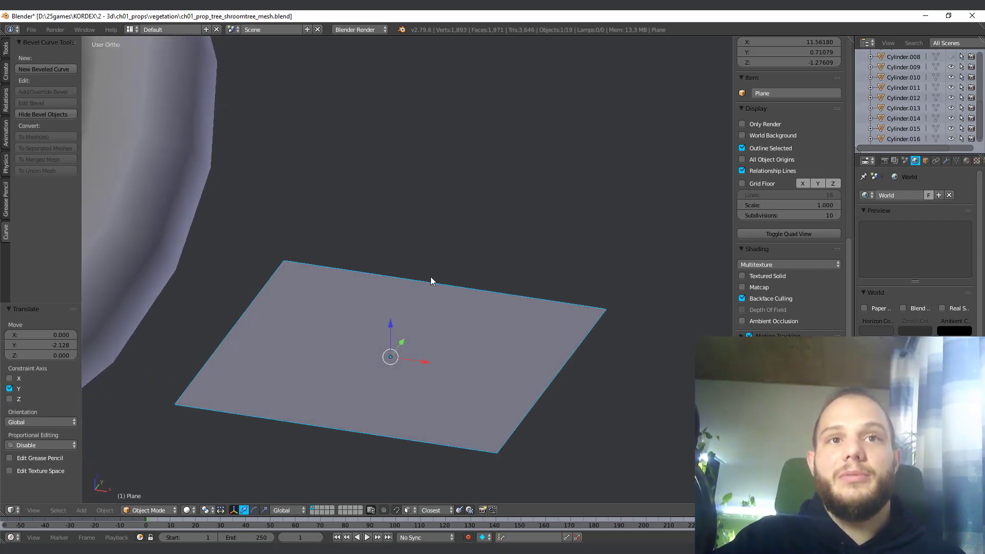
middle_click_drag(438, 278, 517, 362)
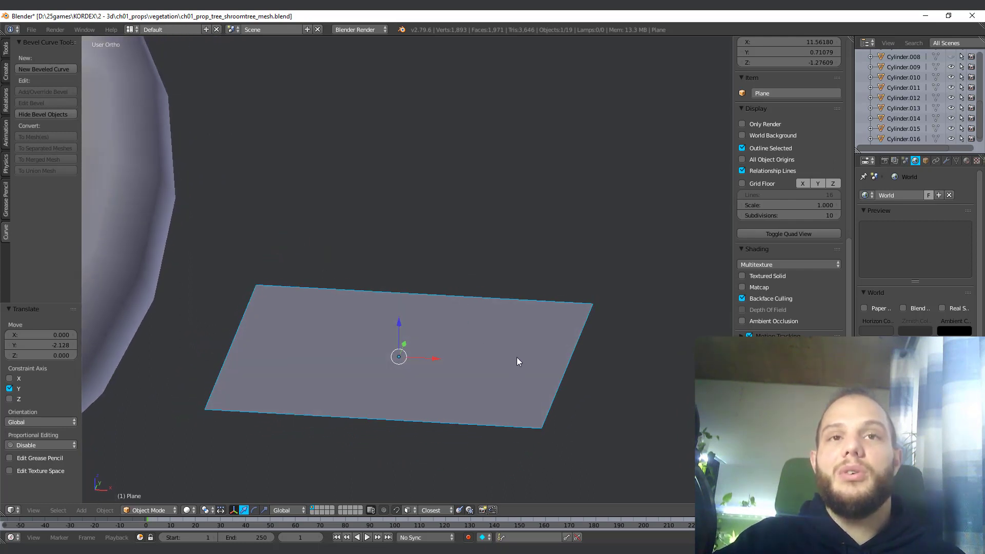
middle_click_drag(358, 379, 524, 364)
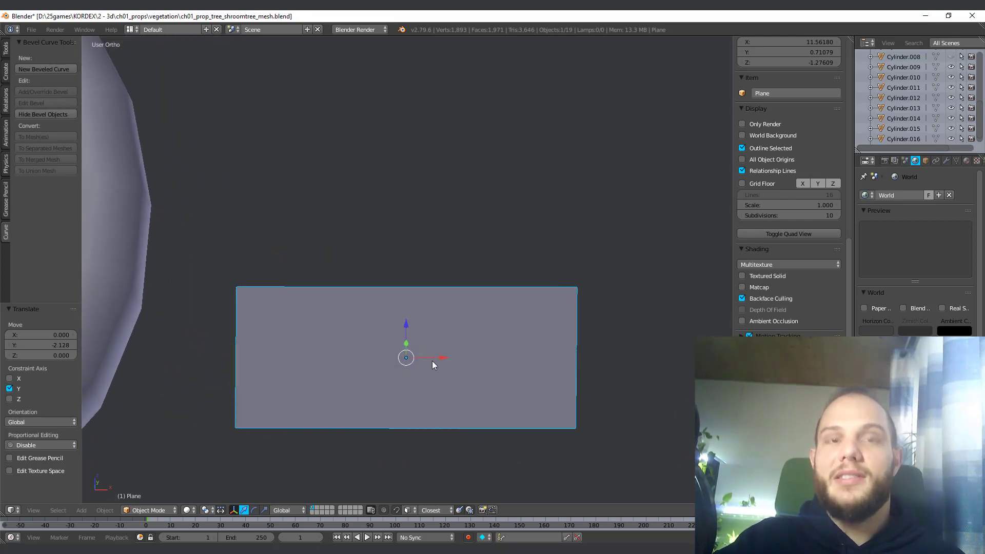
mouse_move(479, 404)
middle_mouse_down()
mouse_move(473, 355)
mouse_move(467, 412)
middle_mouse_up()
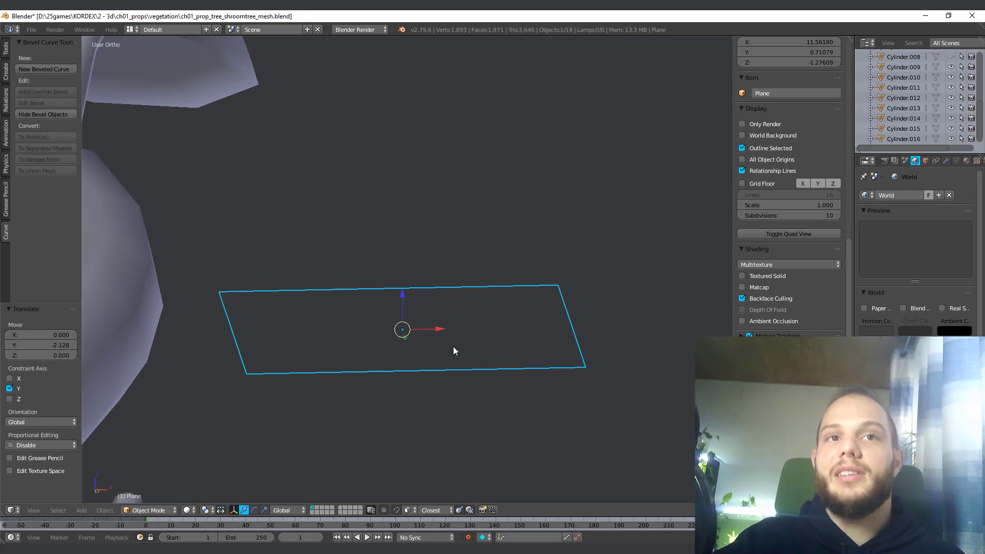
mouse_move(396, 306)
middle_mouse_down()
mouse_move(321, 330)
mouse_move(238, 330)
mouse_move(390, 325)
middle_mouse_up()
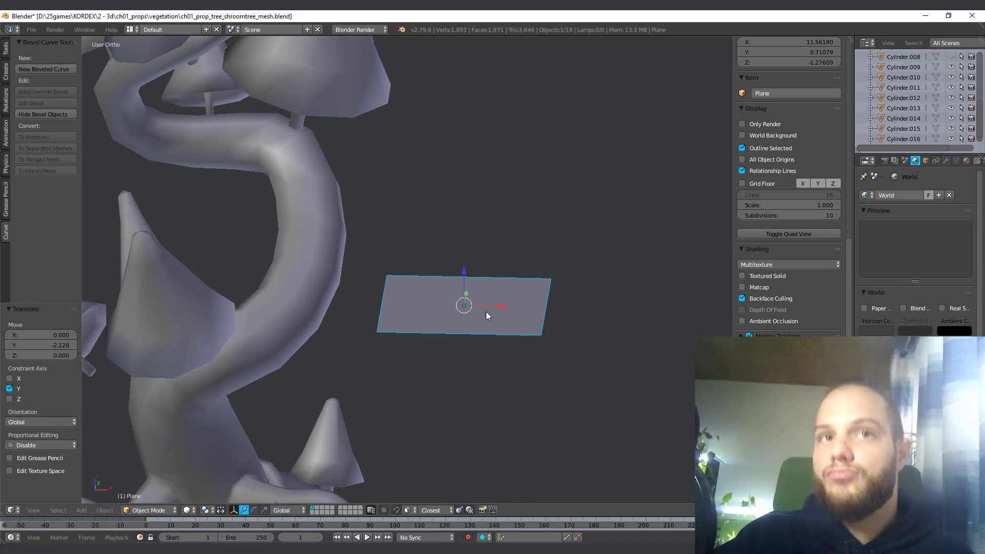
middle_click_drag(487, 310, 409, 364)
scroll(497, 334, "up", 1)
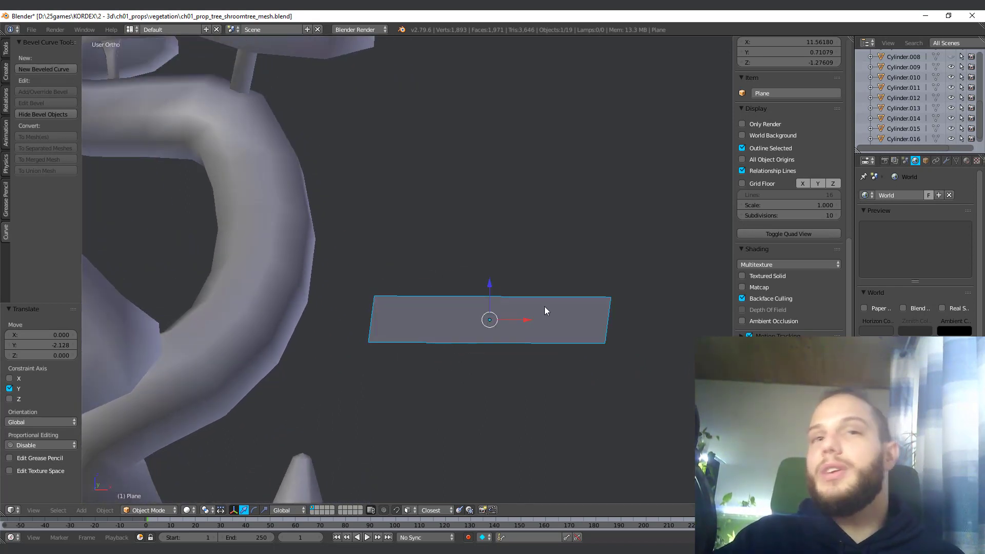
middle_click_drag(581, 312, 561, 321, "shift")
Step: Select the curved tree trunk and examine its inside in perspective view with Backface Culling enabled
middle_click_drag(271, 251, 268, 263)
middle_click_drag(295, 257, 441, 239, "shift")
scroll(454, 241, "down", 3)
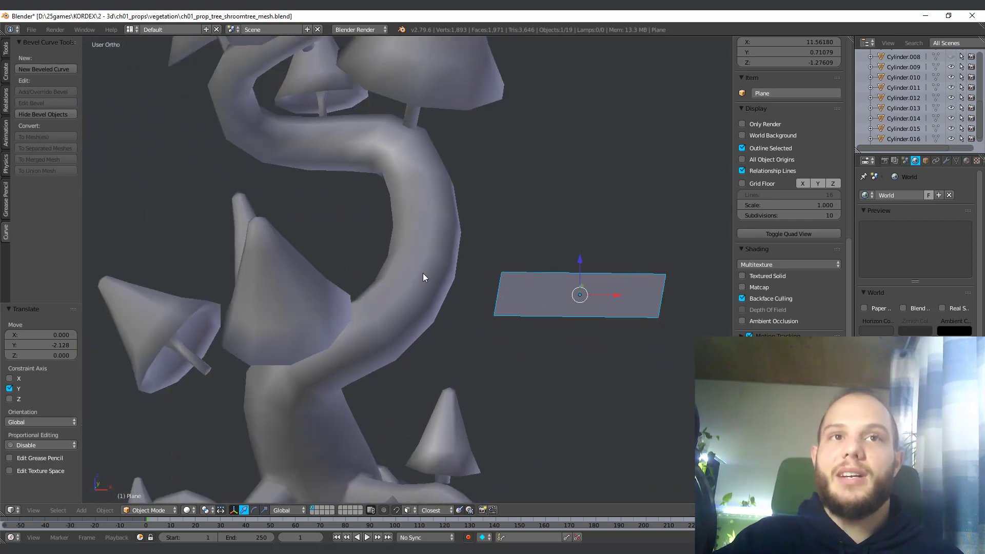
right_click(423, 276)
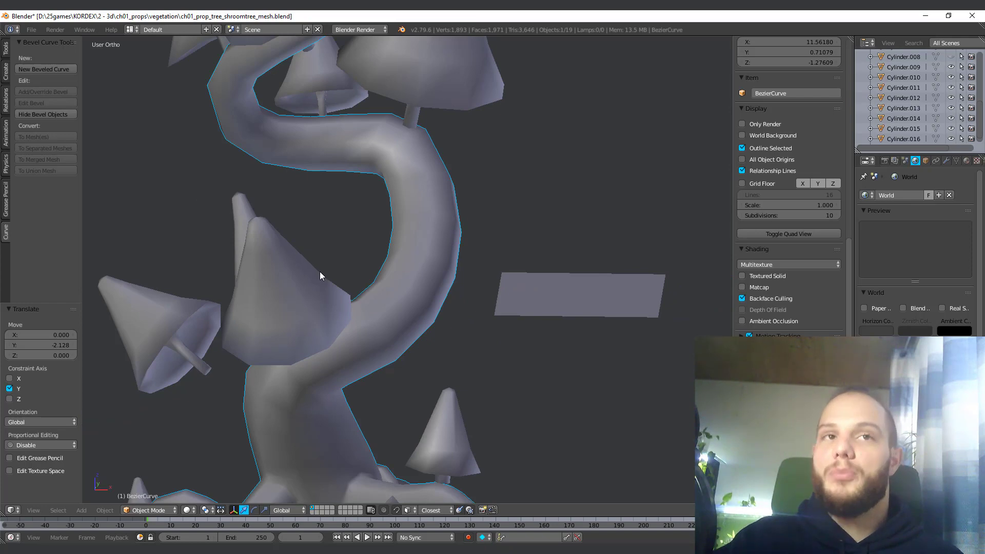
mouse_move(319, 272)
middle_mouse_down()
mouse_move(372, 301)
mouse_move(327, 284)
mouse_move(479, 288)
mouse_move(442, 168)
mouse_move(672, 78)
middle_mouse_up()
scroll(368, 281, "up", 8)
key("KP_5")
key("KP_5")
key("KP_5")
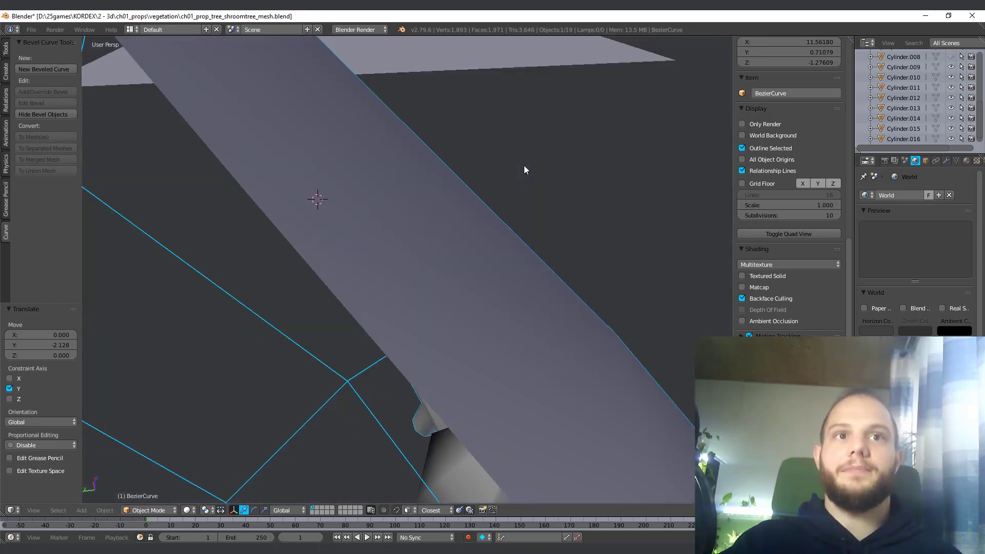
middle_click_drag(525, 169, 106, 167)
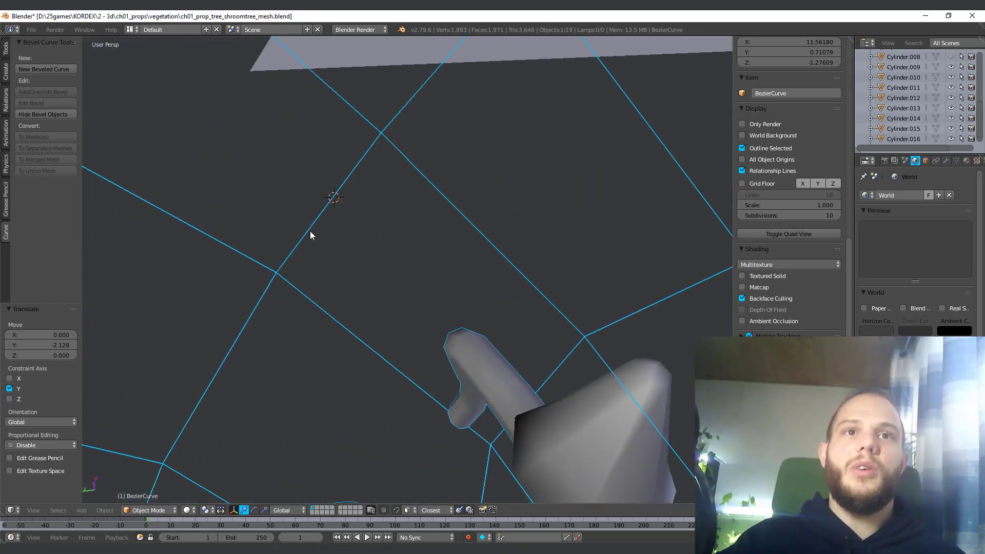
middle_click_drag(310, 231, 585, 279)
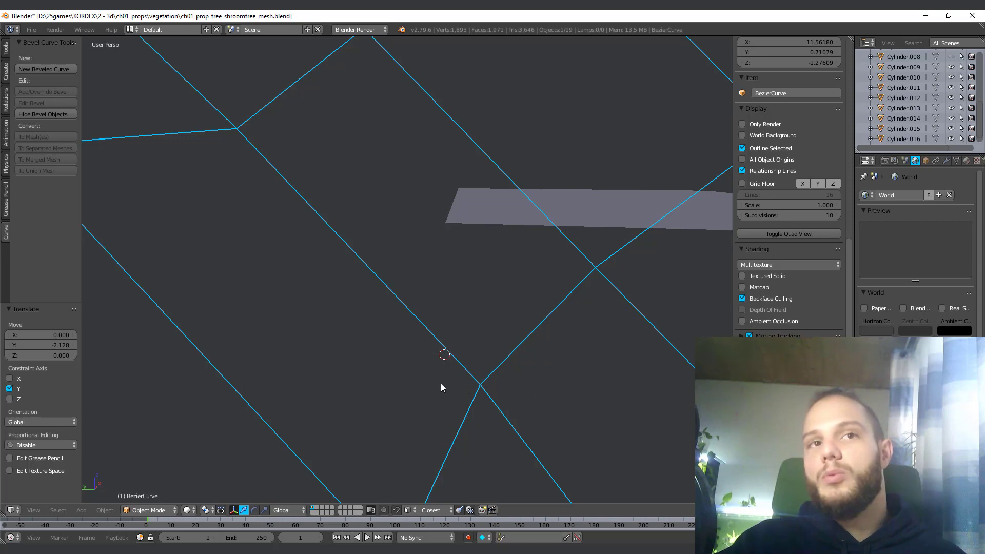
middle_click_drag(299, 357, 685, 371)
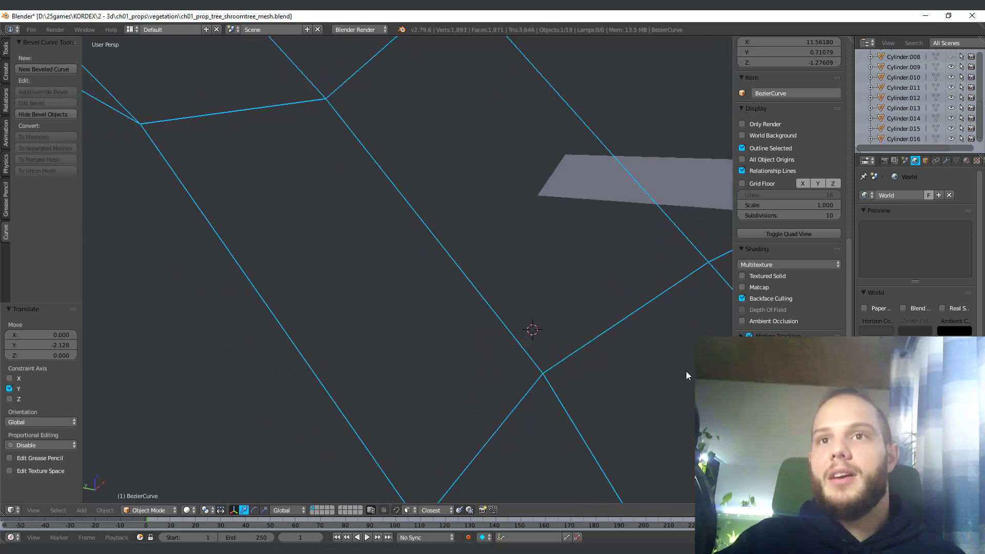
Step: Compare the trunk's interior with Backface Culling off and on, leaving the option enabled
left_click(742, 298)
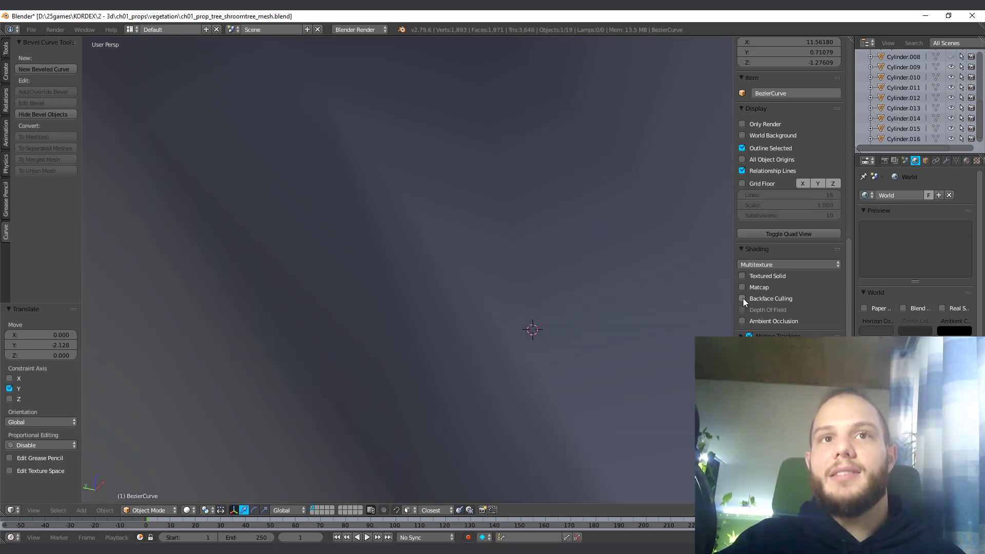
middle_click_drag(501, 346, 278, 341)
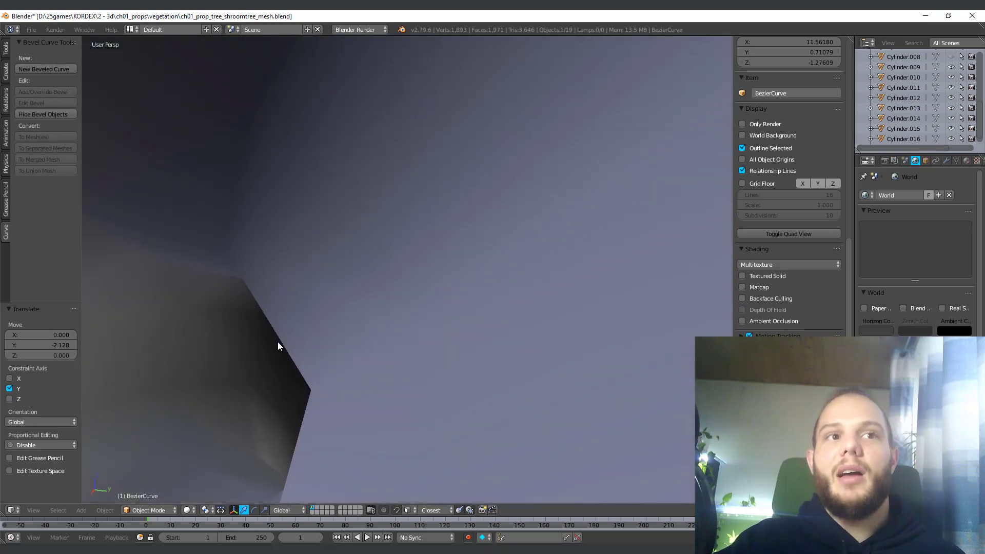
middle_click_drag(200, 348, 551, 291)
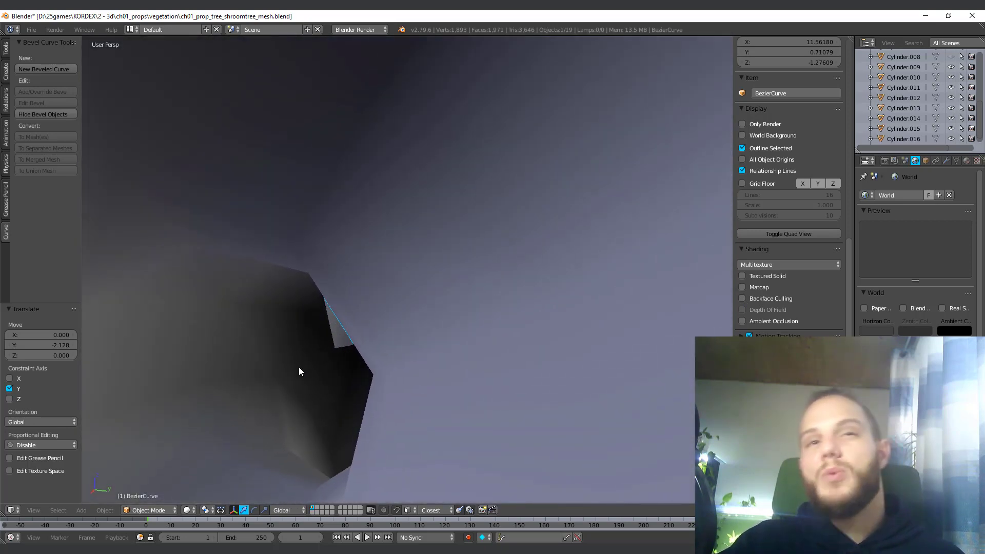
middle_click_drag(276, 371, 676, 364)
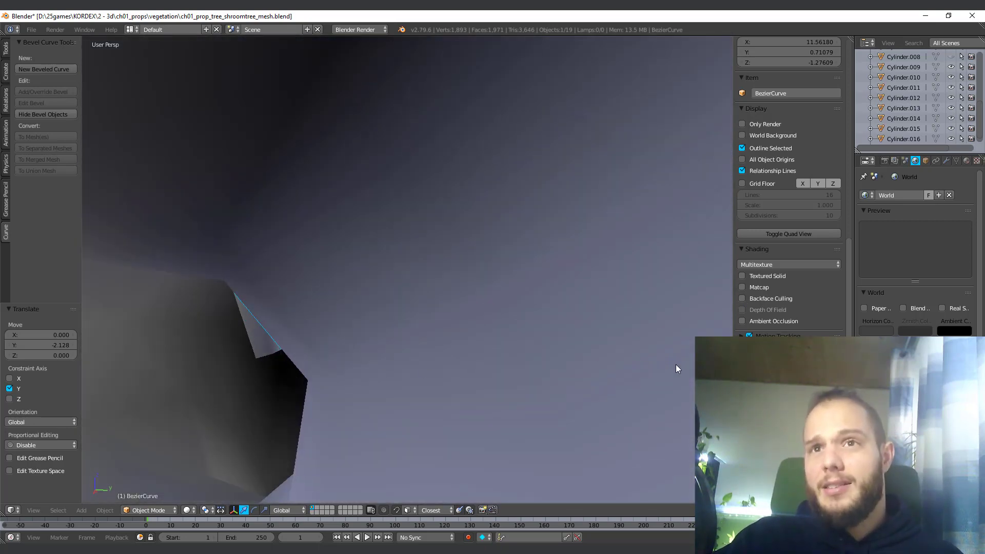
left_click(741, 298)
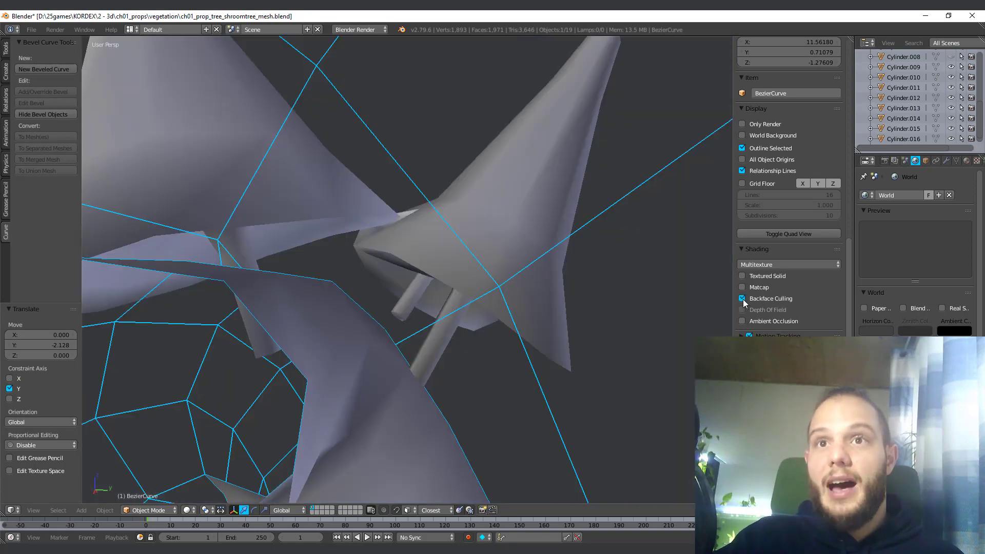
scroll(433, 369, "up", 3)
scroll(480, 382, "down", 4)
middle_click_drag(481, 382, 684, 379)
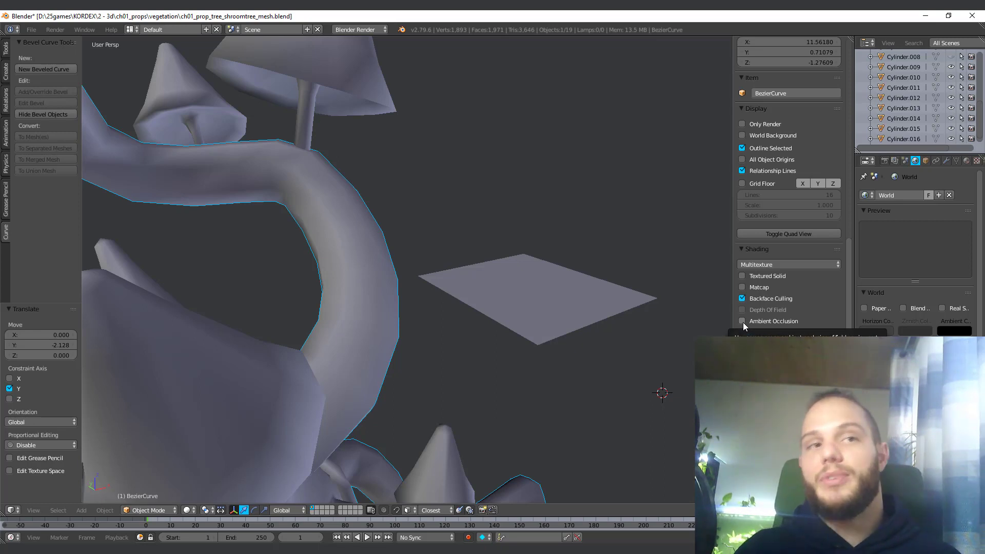
Step: Select the plane again and inspect its top face and underside in perspective view
middle_click_drag(461, 368, 467, 352)
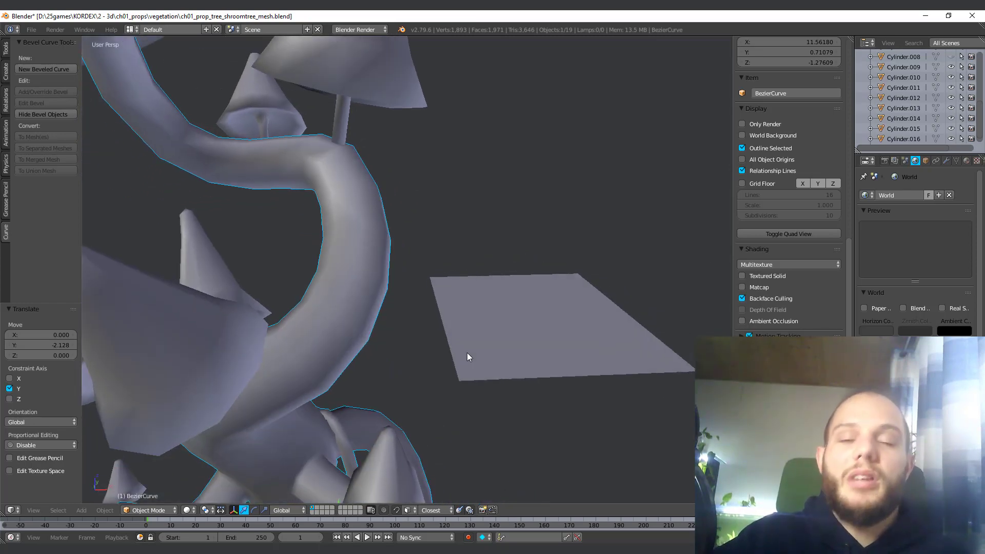
scroll(589, 363, "up", 2)
middle_click_drag(585, 405, 453, 390, "shift")
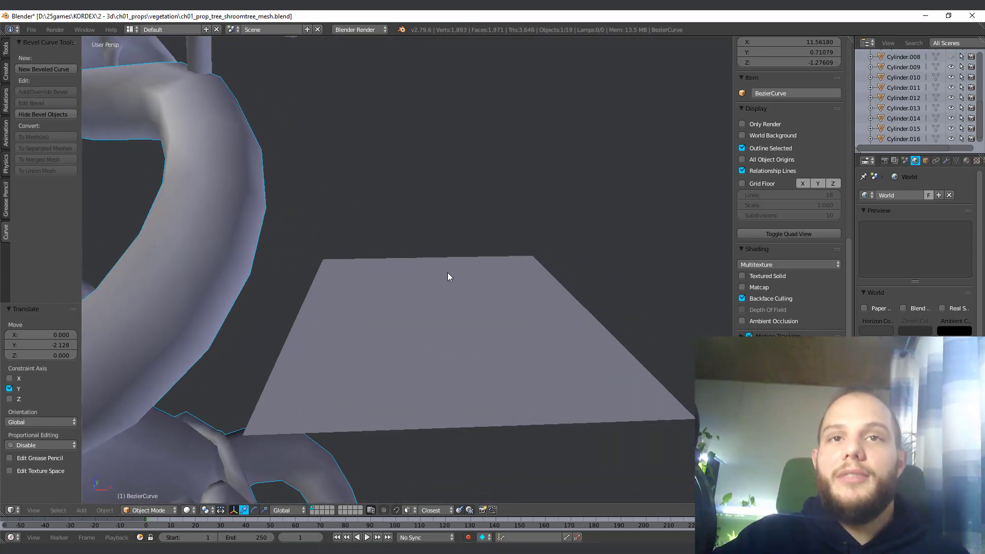
middle_click_drag(448, 277, 521, 387)
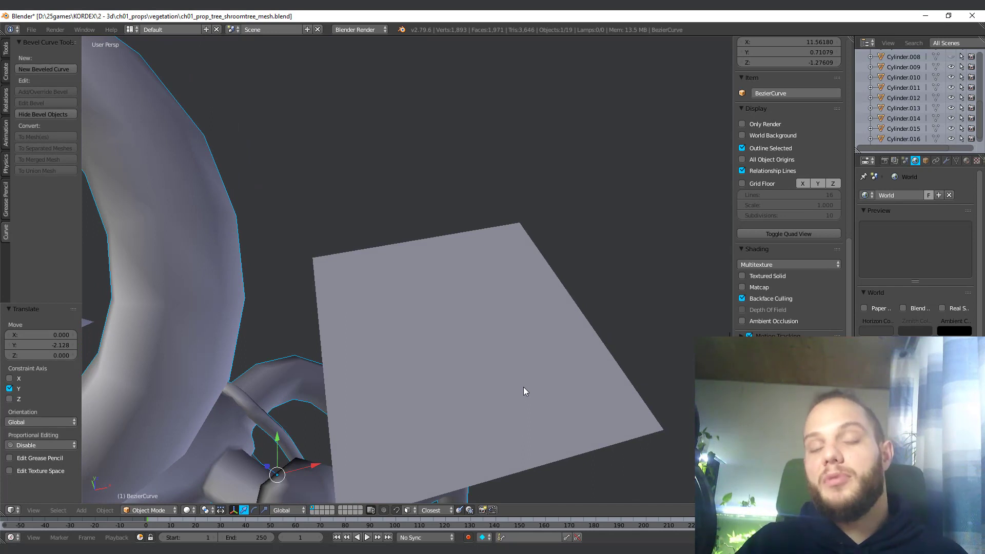
right_click(469, 353)
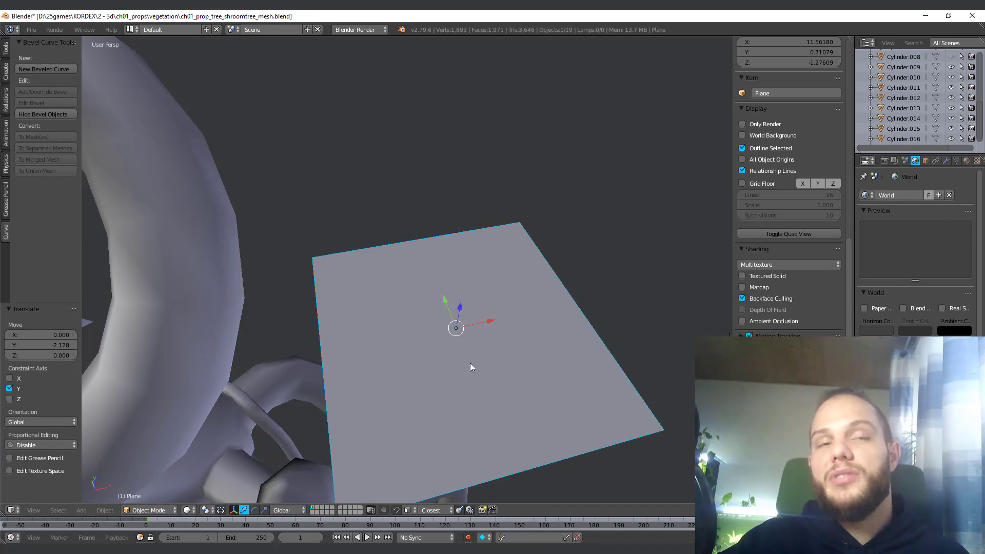
middle_click_drag(524, 464, 515, 458)
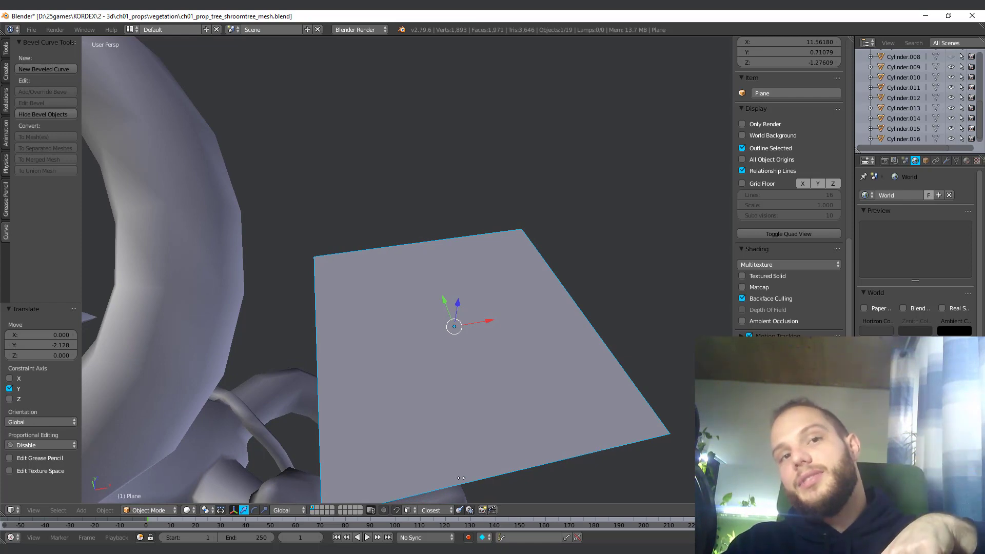
middle_click_drag(461, 478, 491, 349)
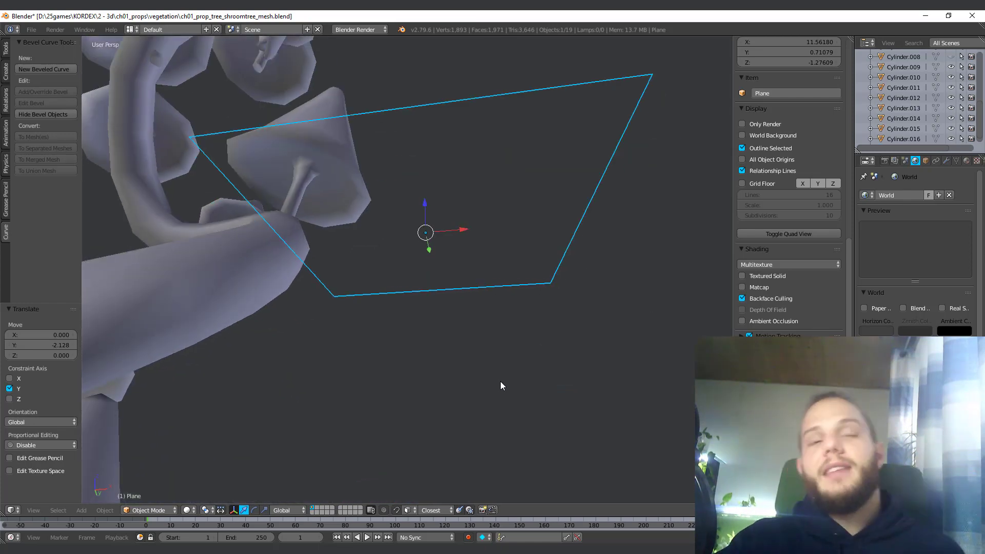
middle_click_drag(349, 240, 510, 389)
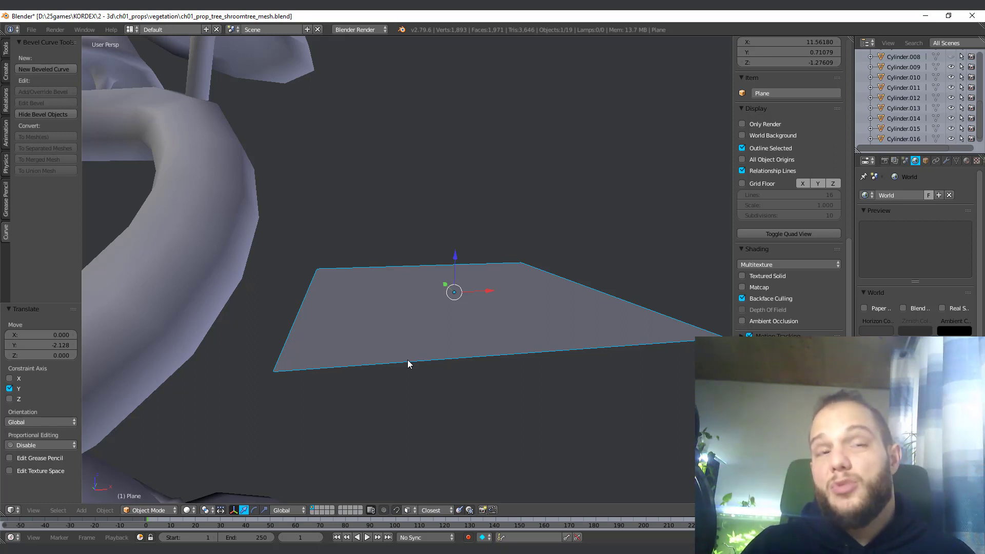
Step: Compare the whole tree with the concept image ch01_vegitation_tree_cave_concept2.png in IrfanView, and return to Blender
scroll(359, 287, "down", 8)
key("alt+Tab")
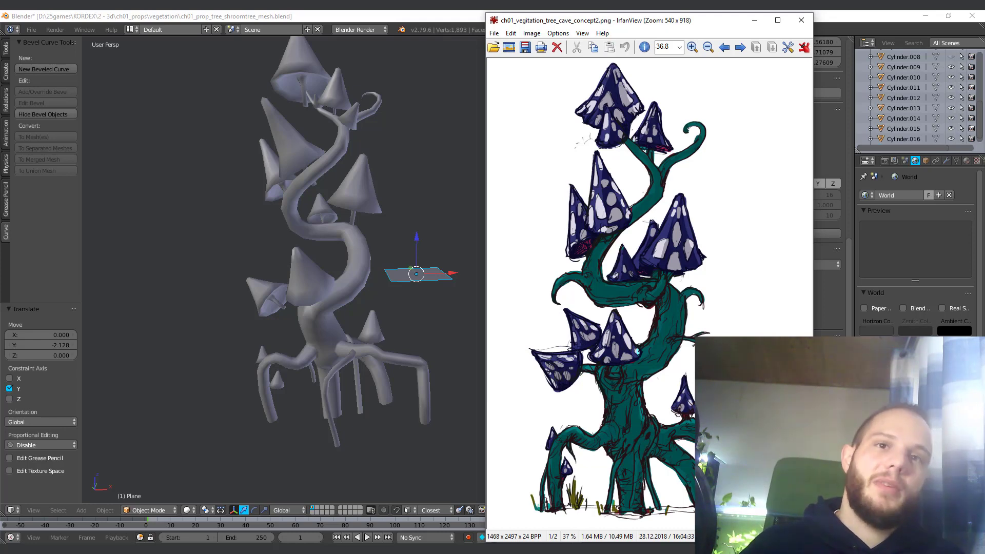
key("alt+Tab")
Step: Move the plane in front orthographic view by about -0.507 in X and 0.344 in Z, up to the trunk
key("KP_1")
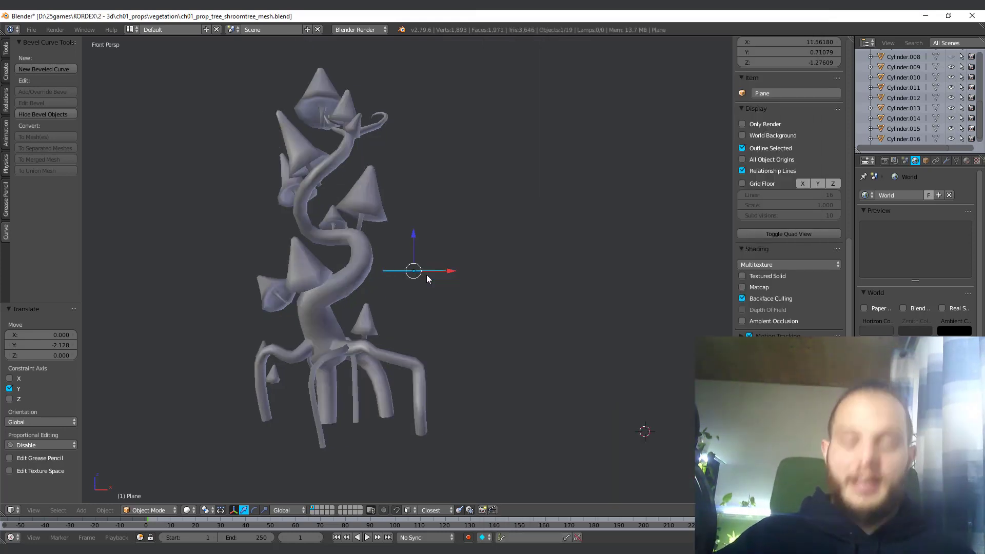
key("KP_5")
scroll(368, 257, "up", 7)
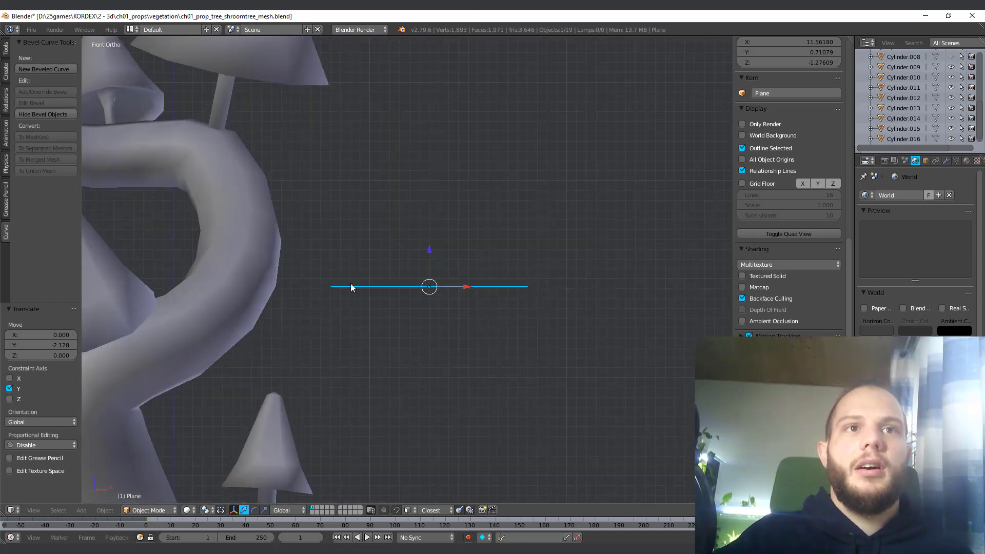
key("g")
left_click(469, 346)
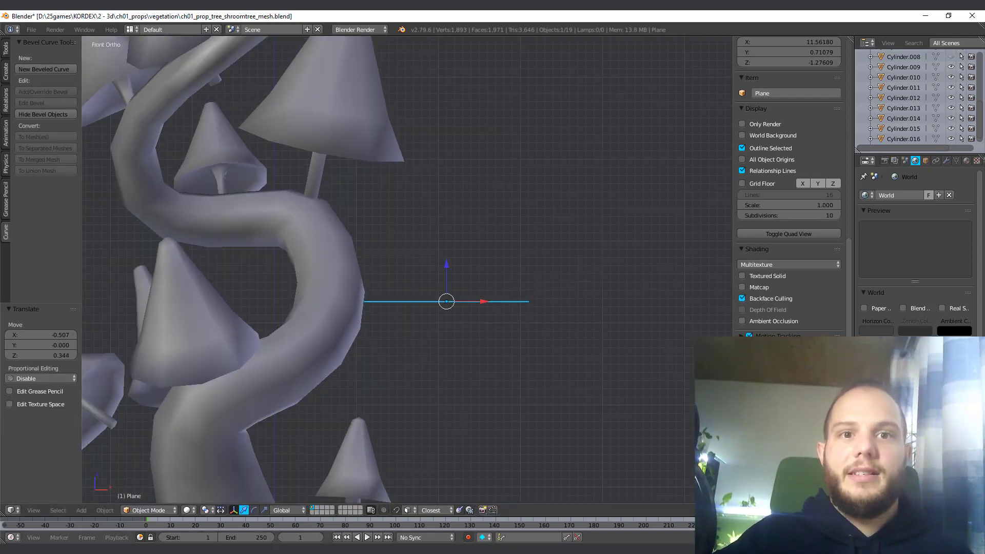
Step: Bring up the tree concept image in IrfanView and place its window beside the model for reference
key("alt+Tab")
left_click_drag(737, 25, 887, 27)
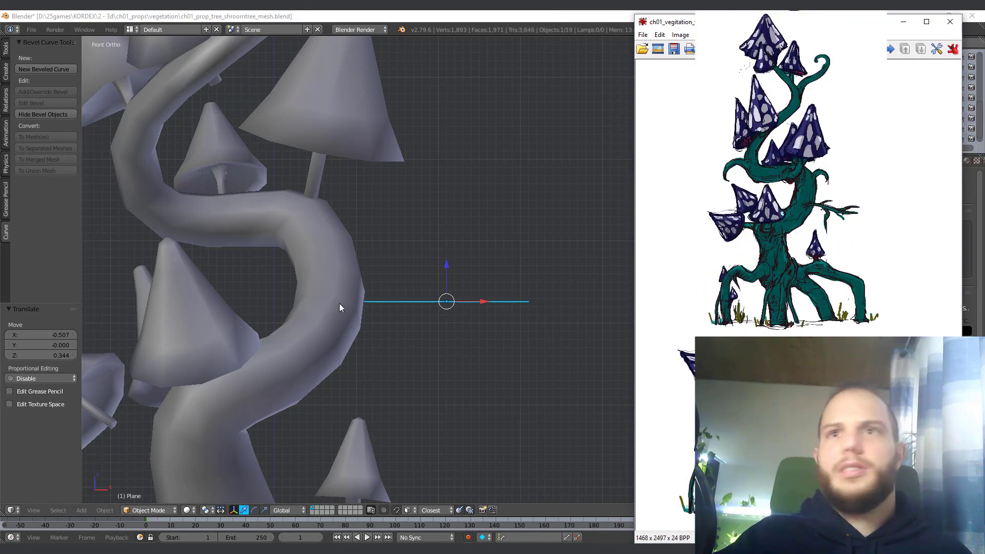
Step: Move the plane along the X axis only by about -0.612 into the trunk, and return to front view
middle_click_drag(337, 308, 349, 376)
key("g")
key("x")
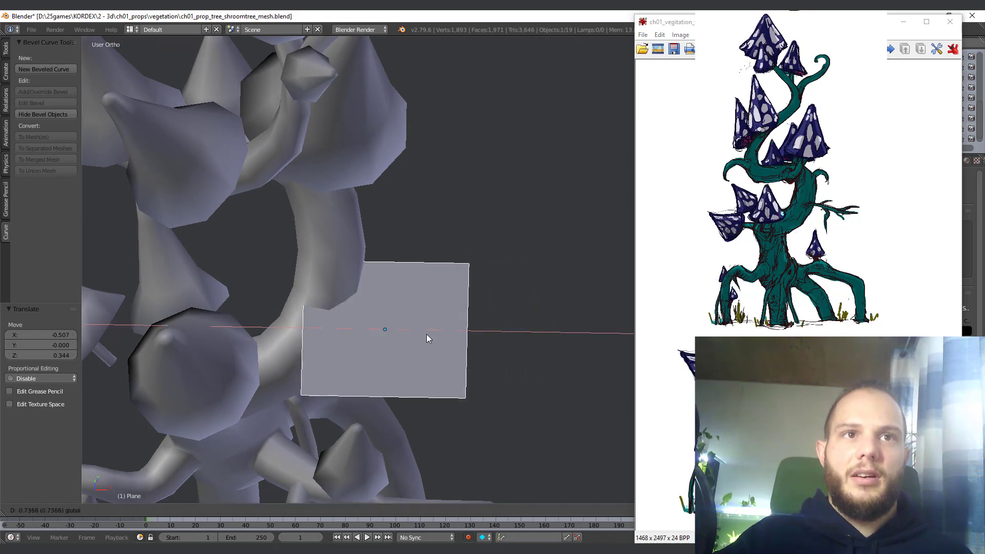
left_click(438, 334)
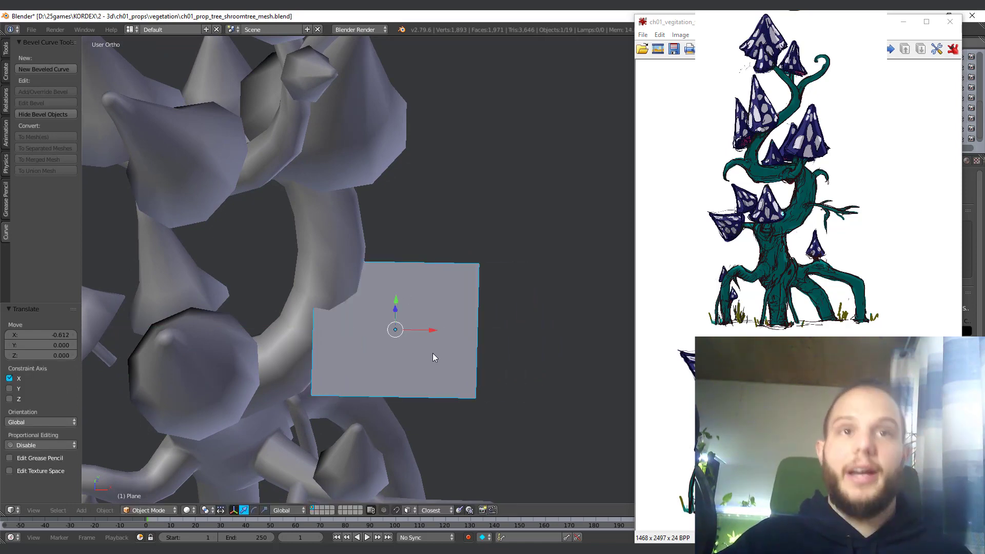
key("KP_1")
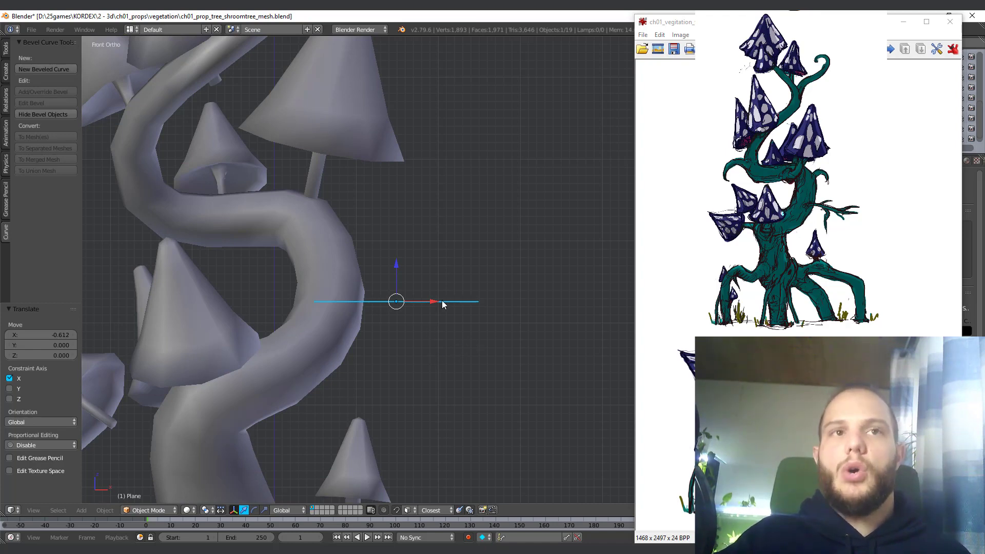
Step: Select the plane's outer edge in edge mode and move it in front view by about -1.042 in X and 0.094 in Z
scroll(441, 304, "down", 4)
middle_click_drag(440, 264, 426, 341, "shift")
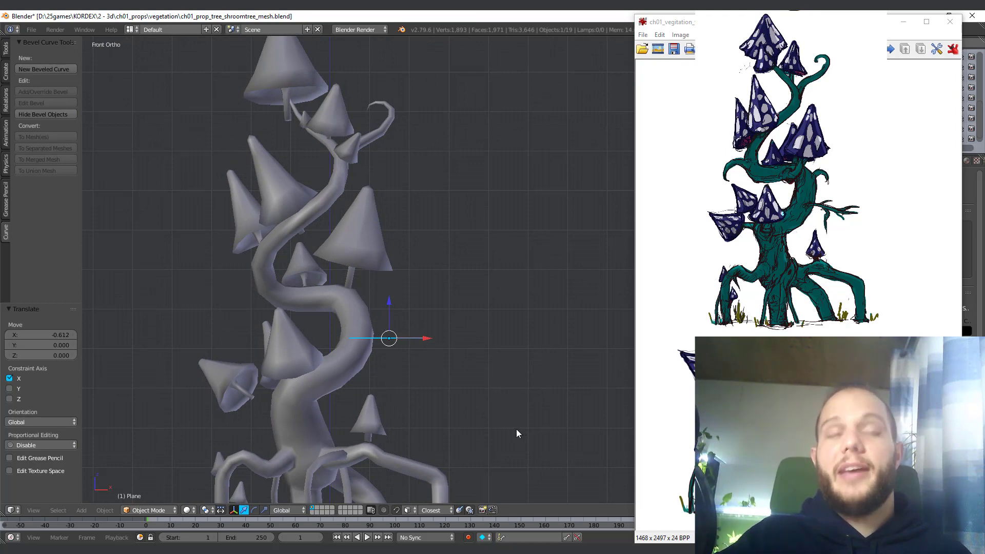
scroll(516, 433, "up", 5)
middle_click_drag(374, 471, 468, 327, "shift")
key("Tab")
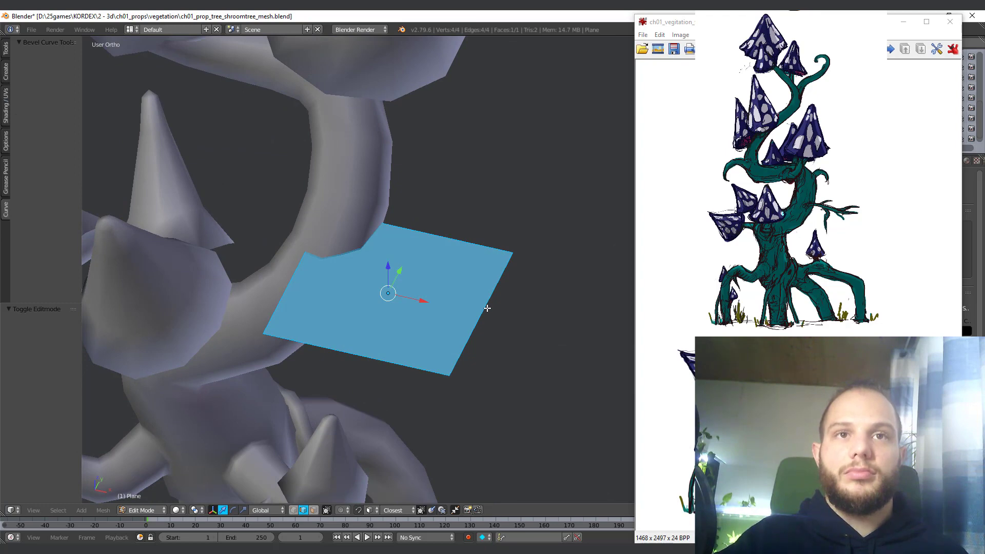
key("ctrl+Tab")
left_click(457, 321)
right_click(485, 302)
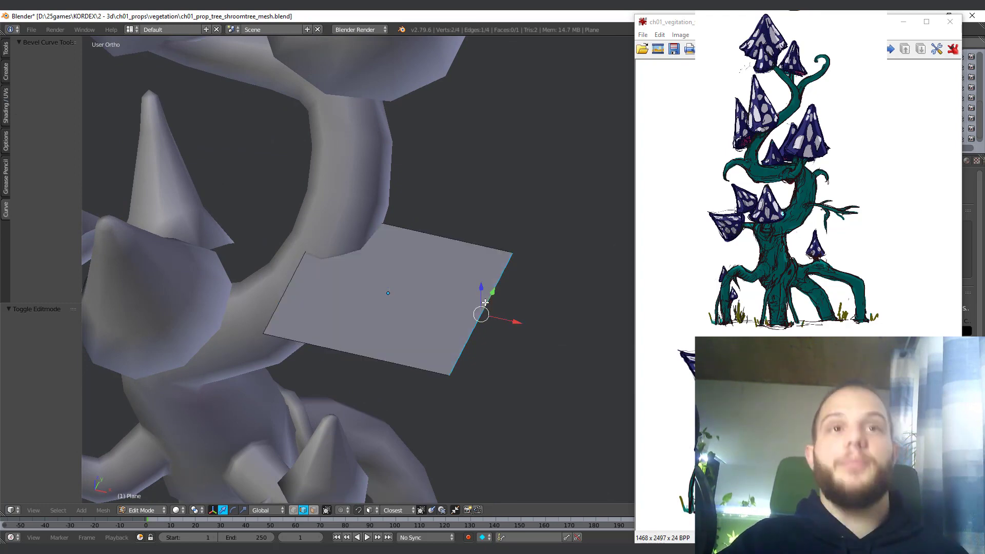
key("KP_1")
key("g")
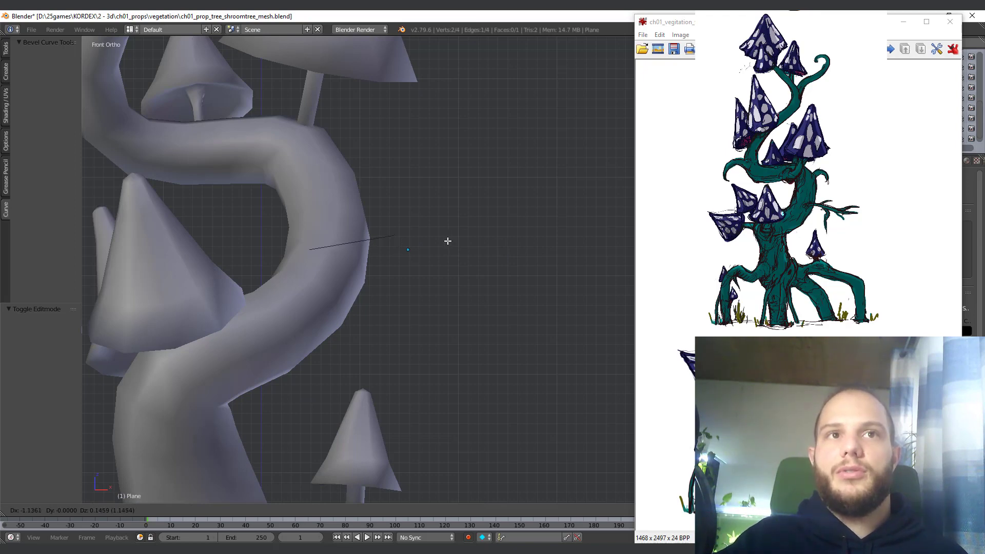
left_click(457, 246)
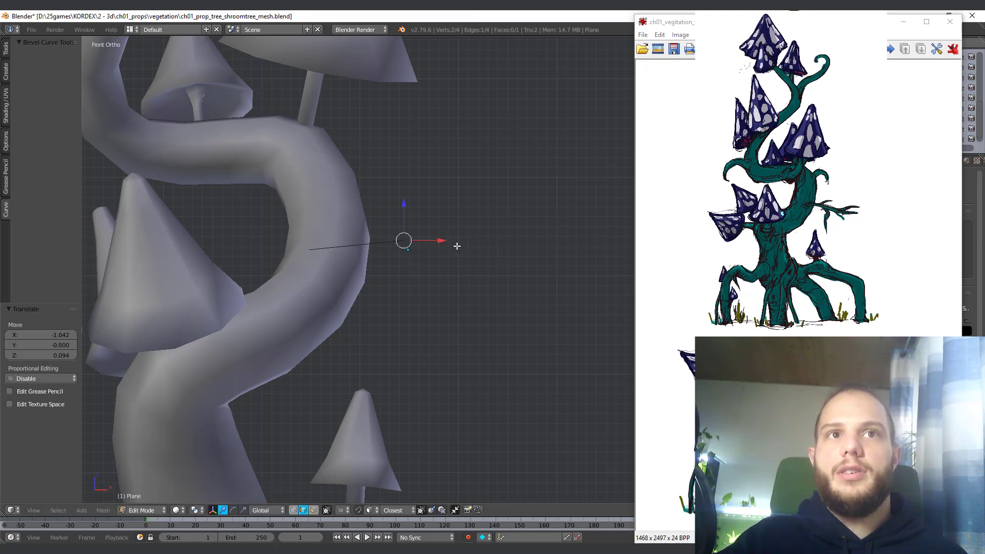
Step: Extrude the plane's outer edge twice, by about 0.969 X, -0.120 Z and then 0.651 X, -0.266 Z
key("e")
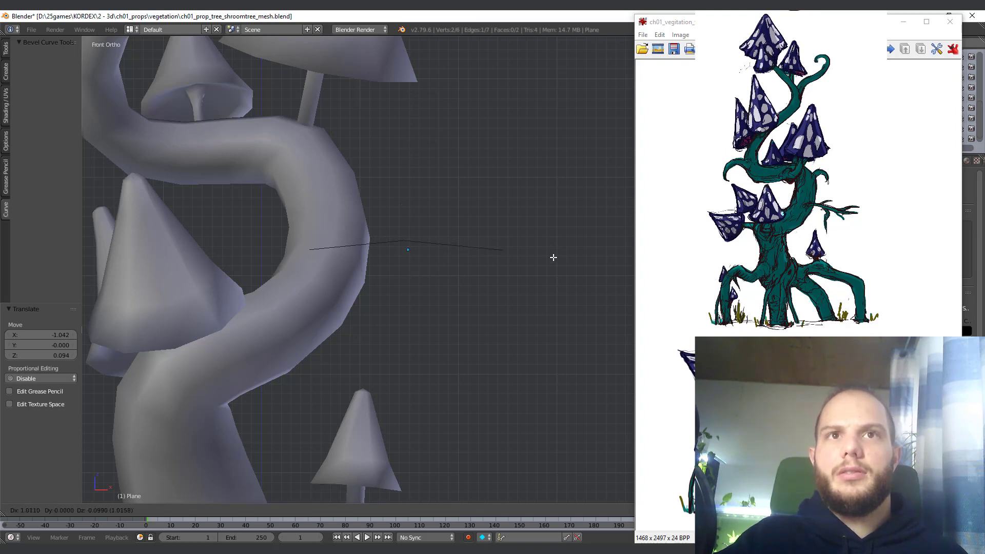
left_click(553, 257)
key("e")
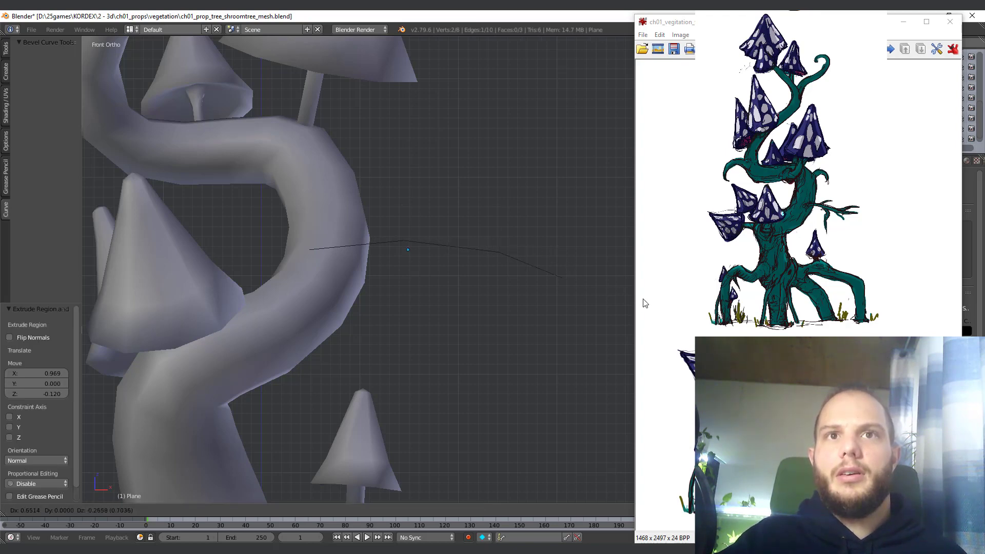
left_click(645, 303)
Step: Move the strip's end edge further down in front view so that the outer segment bends more steeply
scroll(497, 327, "down", 4)
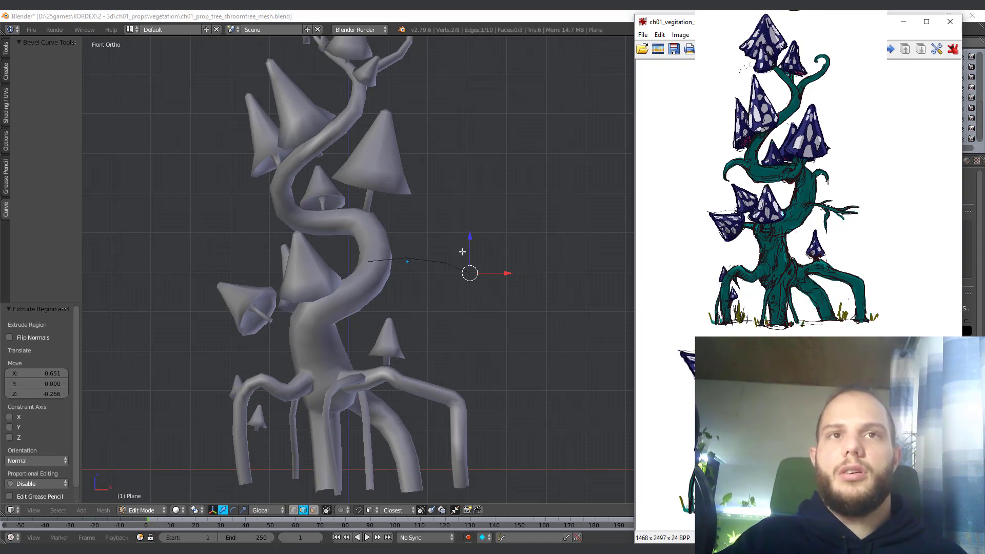
mouse_move(480, 292)
middle_mouse_down()
mouse_move(481, 314)
mouse_move(488, 290)
middle_mouse_up()
key("KP_1")
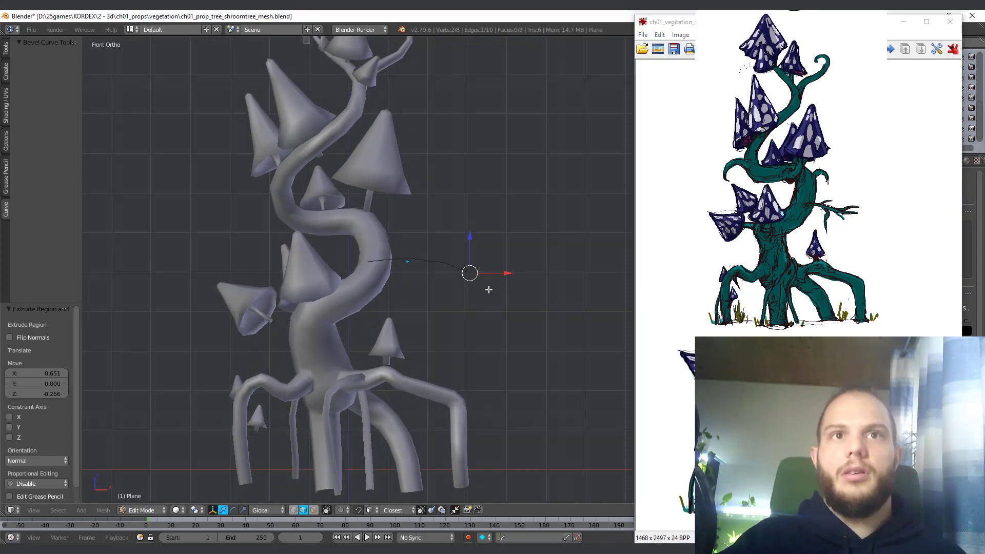
key("g")
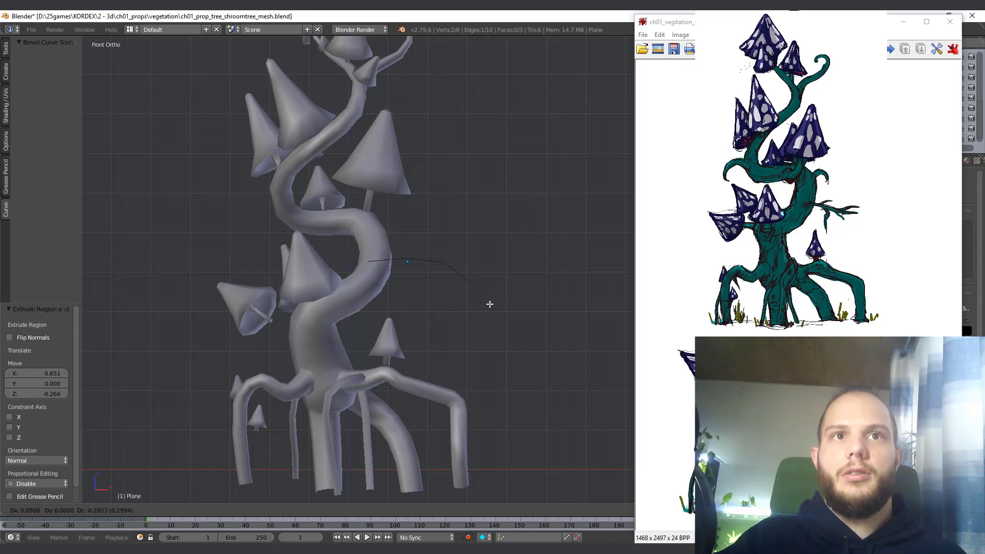
left_click(489, 304)
Step: Select the edges along one long side of the strip, edge-slide them inward by factor 0.225, and minimize the concept image window
scroll(392, 281, "up", 2)
middle_click_drag(405, 271, 308, 300)
left_click(408, 385, "ctrl")
middle_click_drag(409, 385, 353, 293)
key("g")
key("g")
left_click(345, 283)
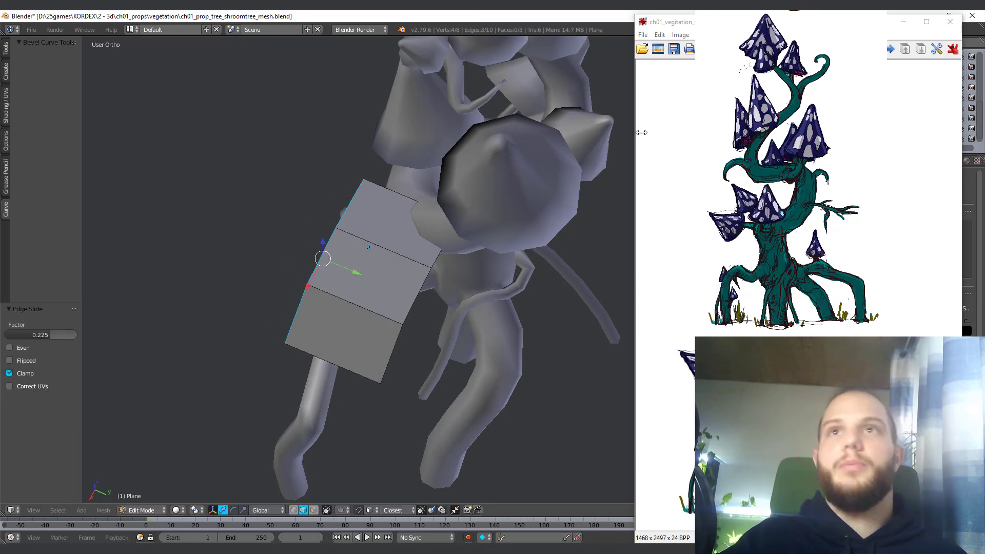
left_click(904, 22)
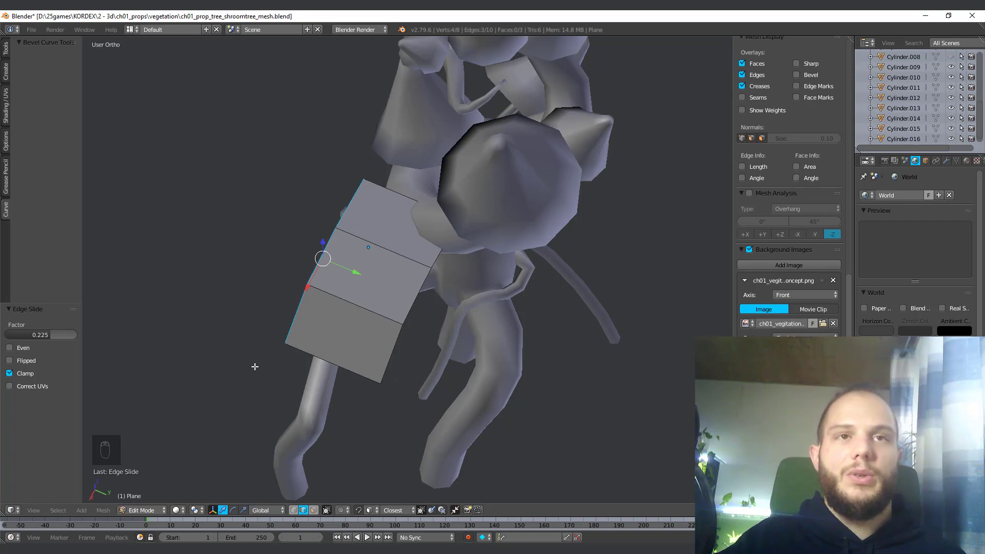
middle_click_drag(255, 366, 320, 346)
key("g")
key("g")
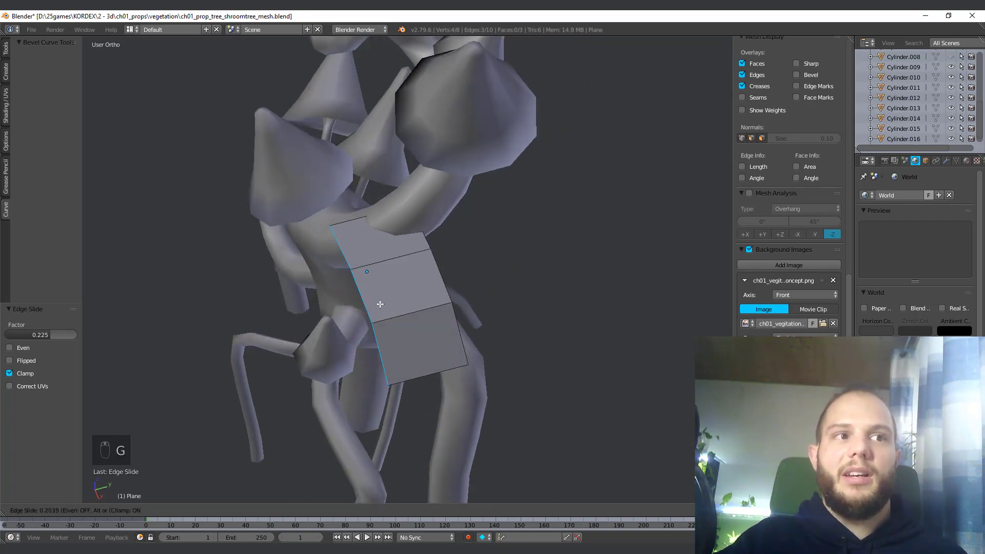
right_click(340, 325)
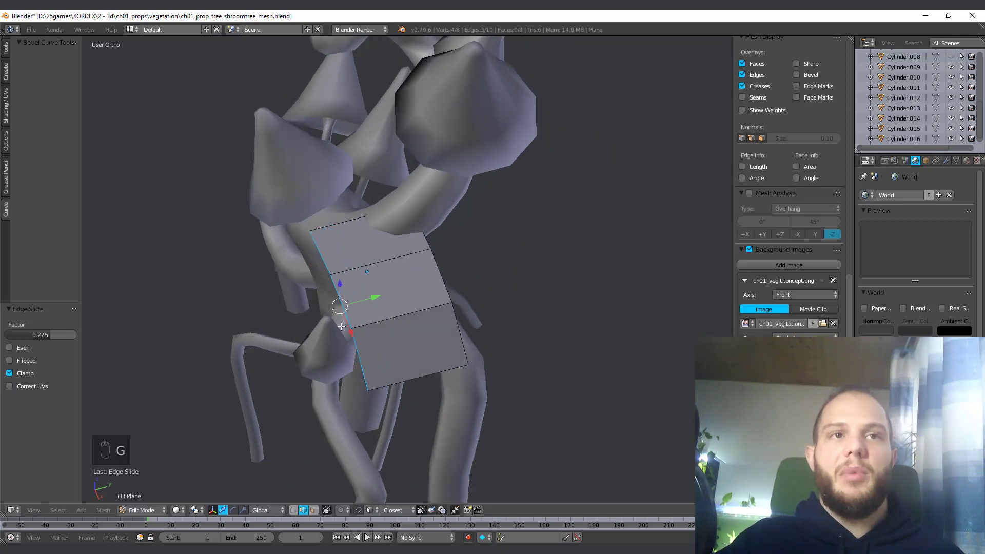
Step: Edge-slide the long side edges outward with clamping off, by a factor of about -0.107, to widen the strip
key("g")
key("g")
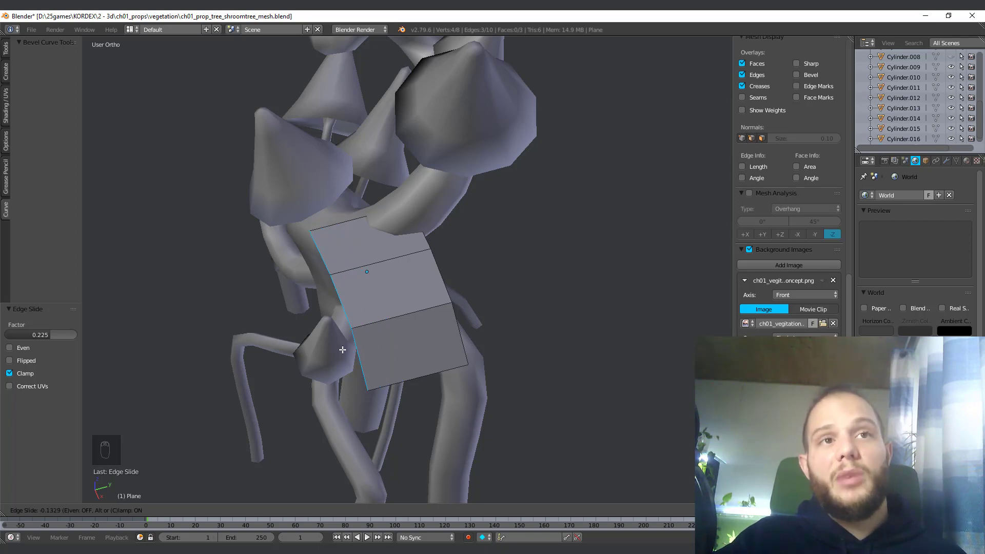
key("c")
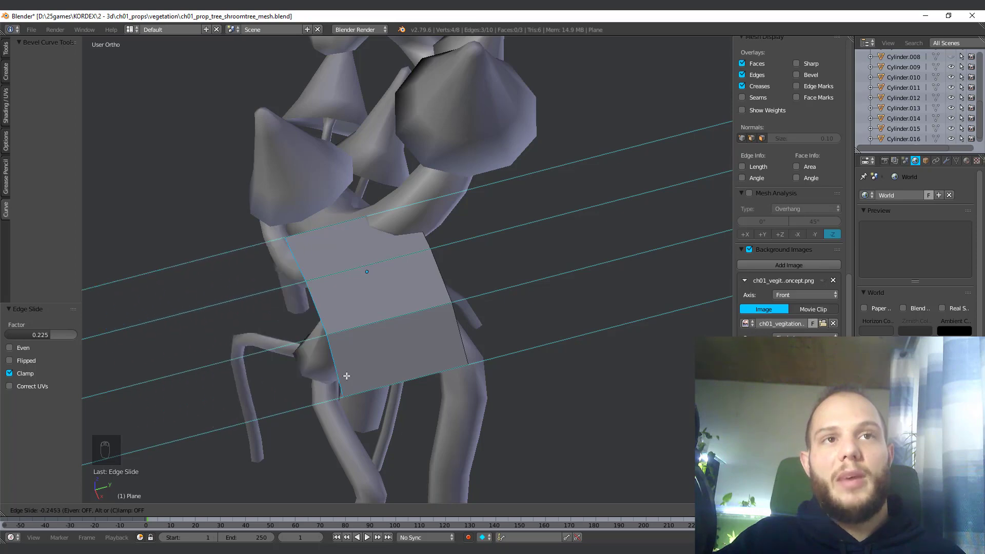
left_click(307, 308)
Step: Add one centred loop cut running lengthwise through all segments of the strip
middle_click_drag(307, 308, 307, 335)
scroll(384, 307, "up", 2)
middle_click_drag(400, 363, 376, 356)
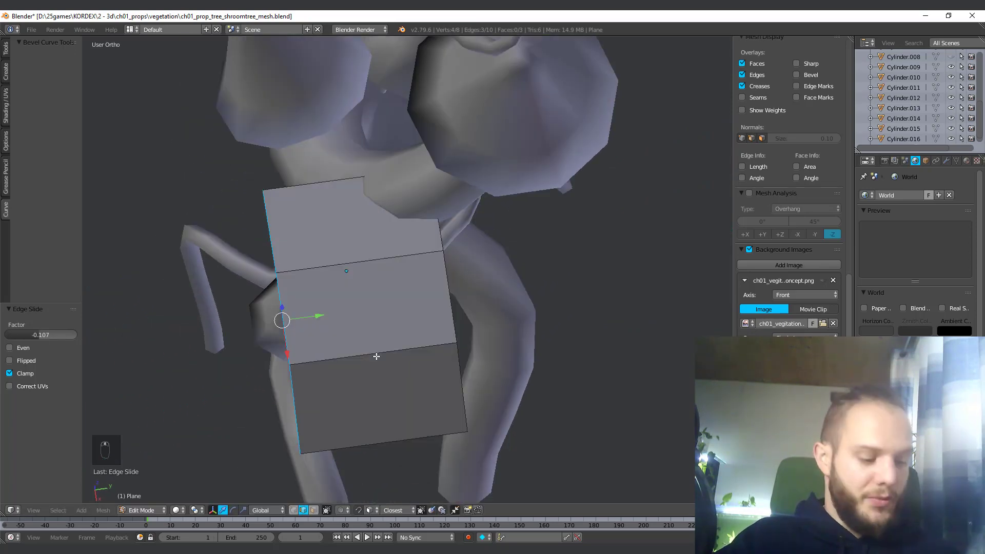
key("ctrl+r")
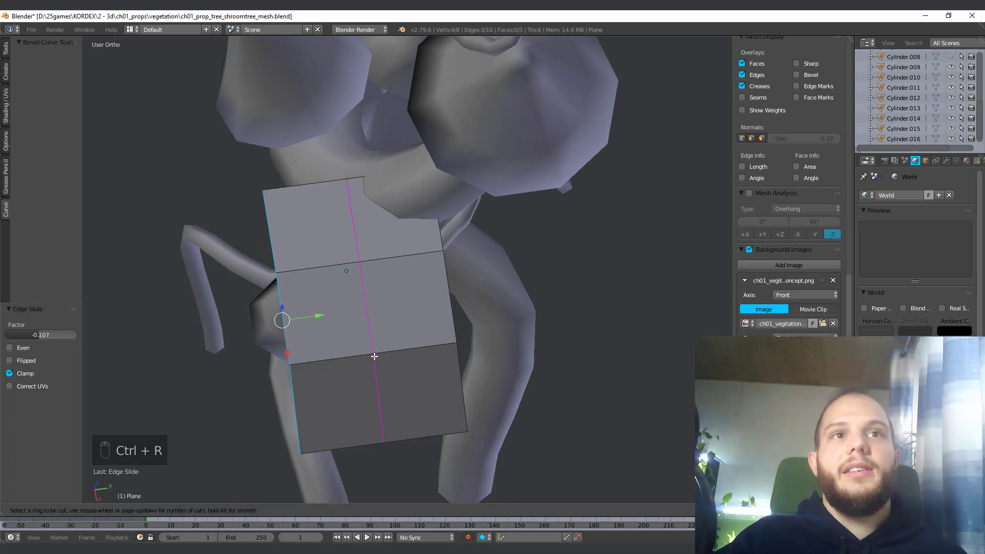
left_click(374, 356)
right_click(375, 356)
Step: Return to Object Mode and rotate the strip in top view by about -43 degrees around Z
middle_click_drag(375, 356, 233, 362)
key("Tab")
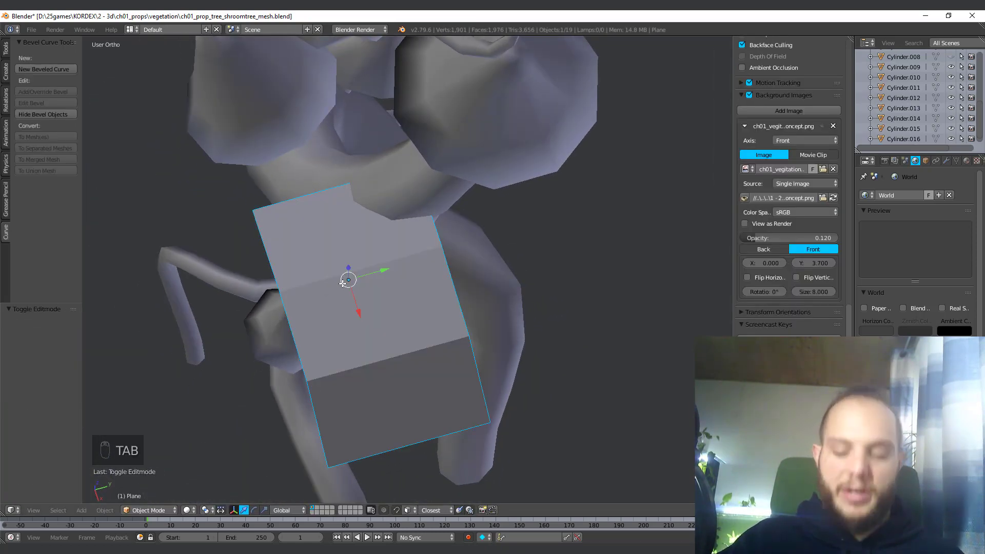
key("KP_1")
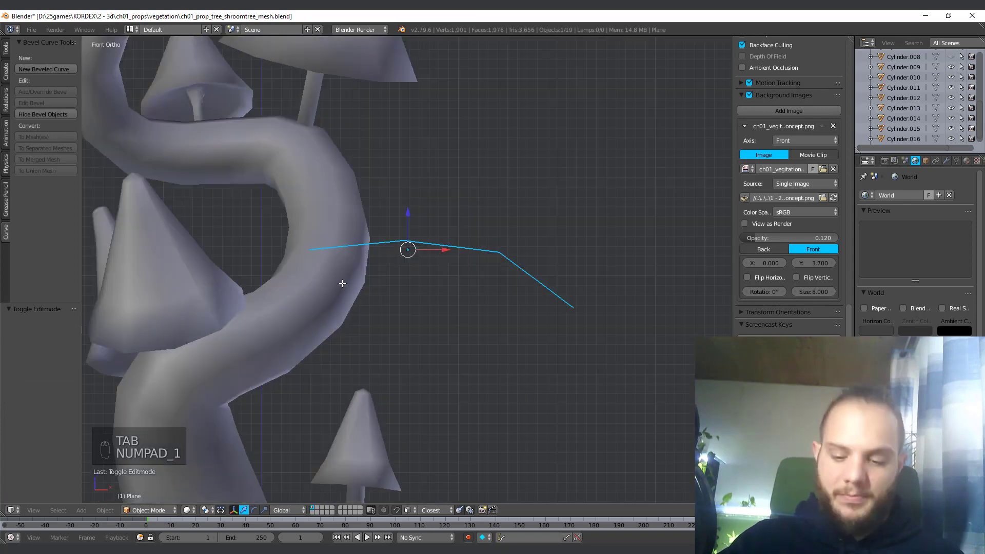
key("KP_7")
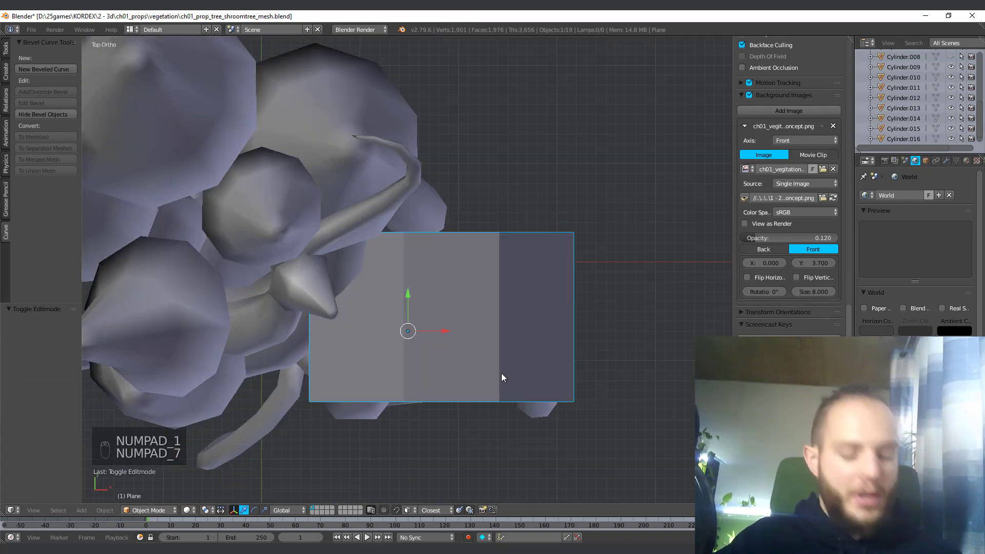
key("r")
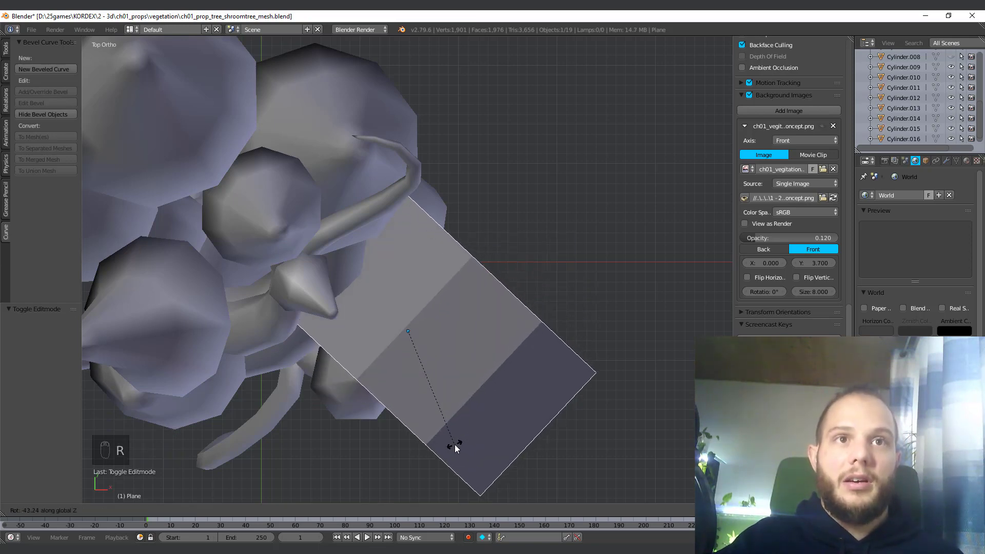
left_click(454, 445)
Step: Select the border edge loop along one long side of the strip in Edit Mode
middle_click_drag(447, 424, 359, 337)
key("Tab")
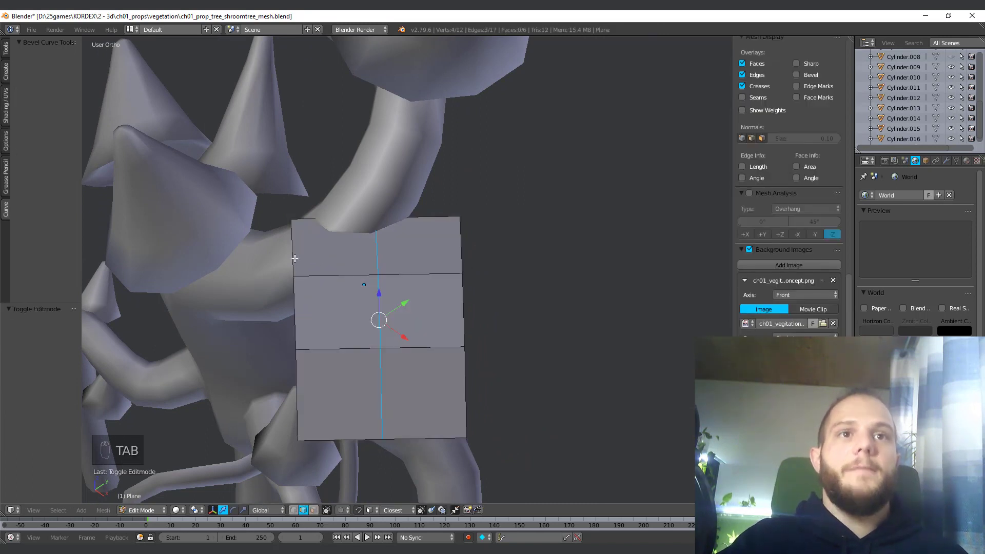
right_click(297, 261)
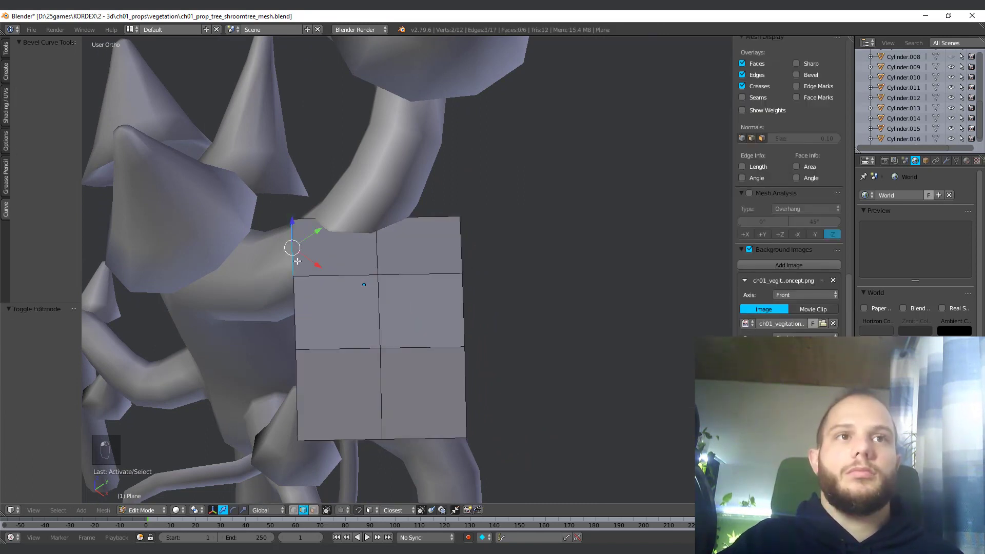
right_click(298, 313, "alt")
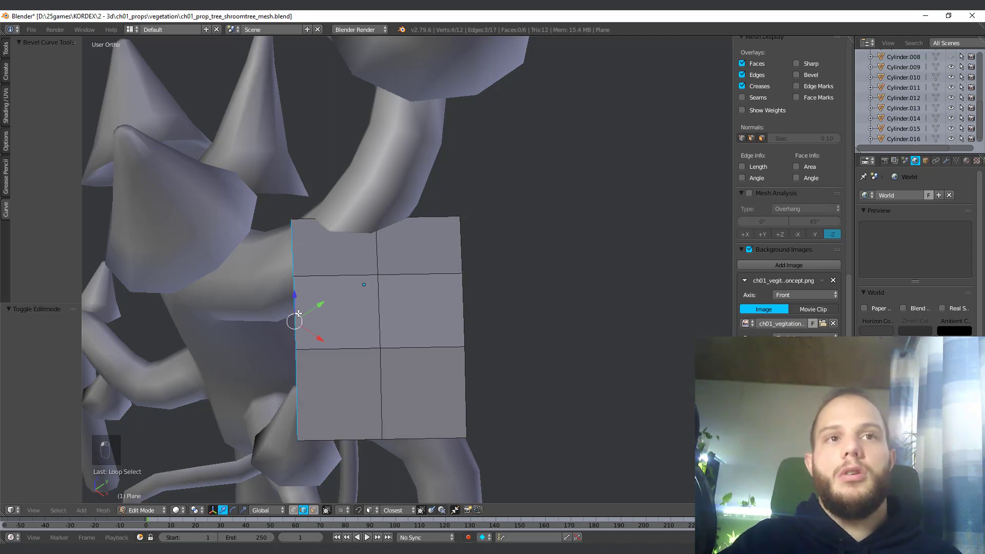
key("Tab")
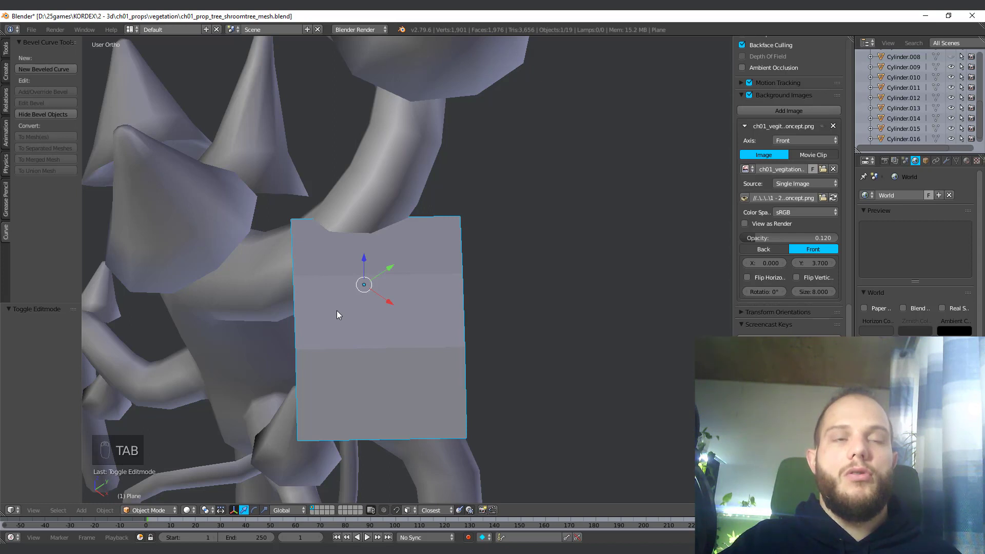
key("Tab")
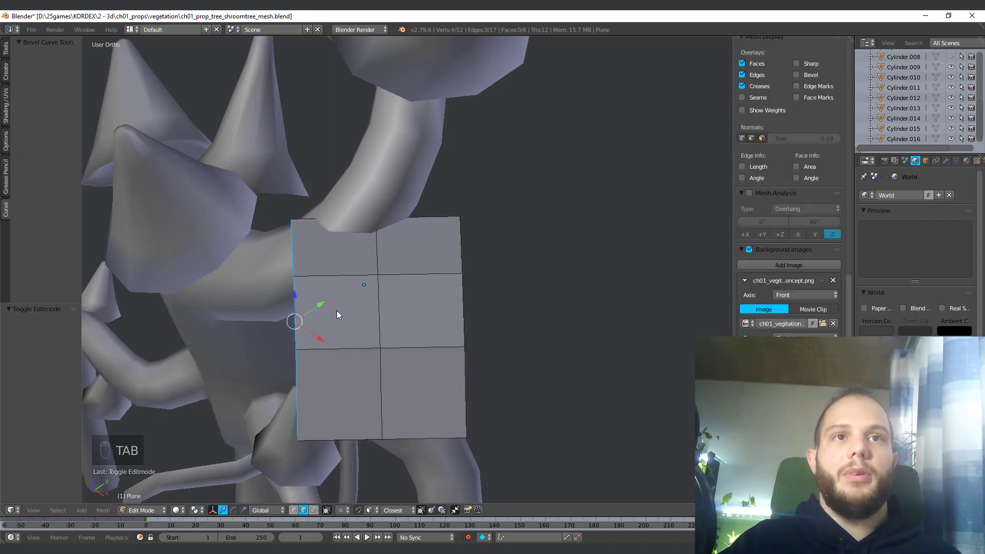
key("g")
key("y")
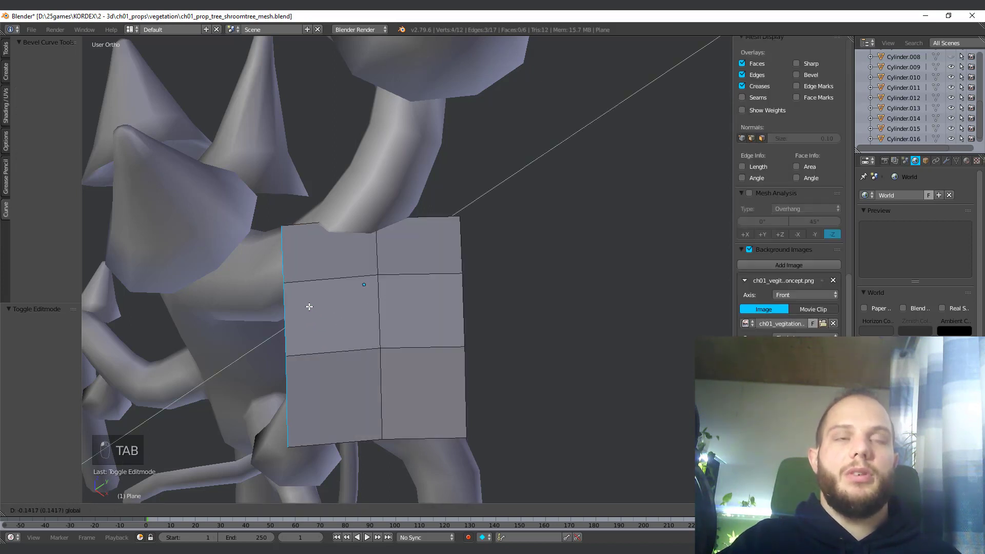
key("Escape")
key("ctrl+z")
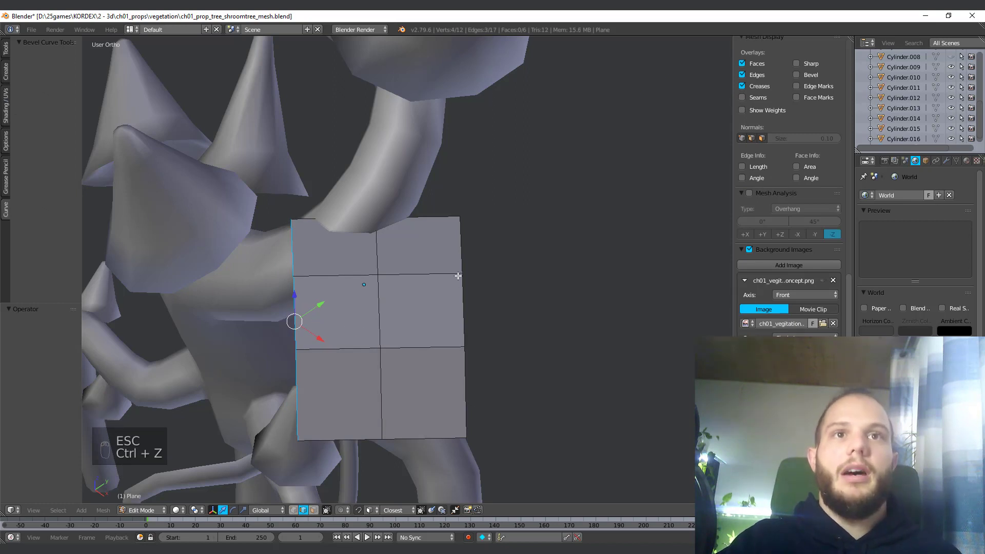
Step: Add the opposite long border loop to the selection and move both by about -0.172 along Z, forming a ridge down the middle
right_click(462, 259, "alt+shift")
middle_click_drag(461, 259, 336, 225)
key("g")
key("z")
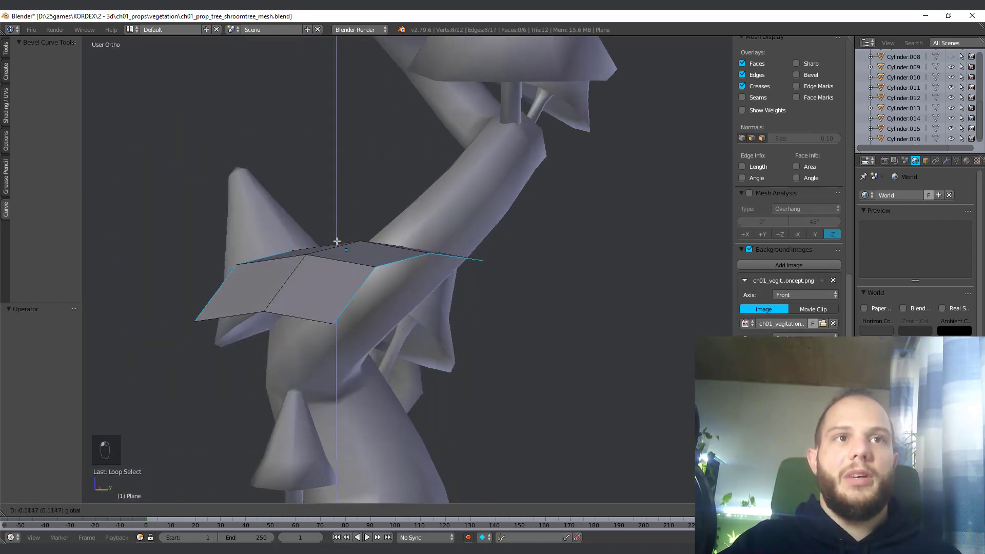
left_click(338, 246)
middle_click_drag(338, 246, 265, 343)
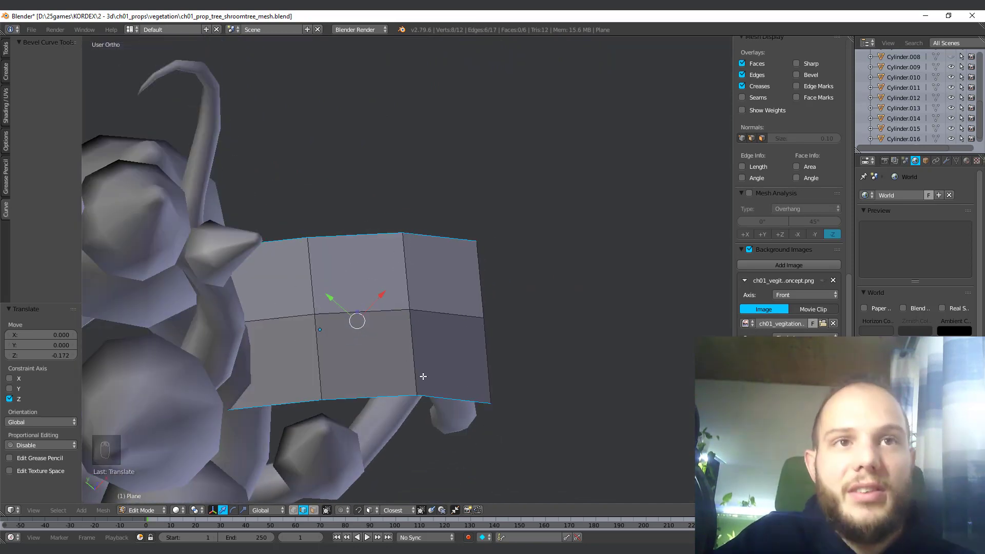
middle_click_drag(392, 348, 379, 267)
middle_click_drag(290, 216, 416, 322)
Step: Return to Object Mode and reposition the whole strip along Y, and along X by about -0.035, at the trunk
key("Tab")
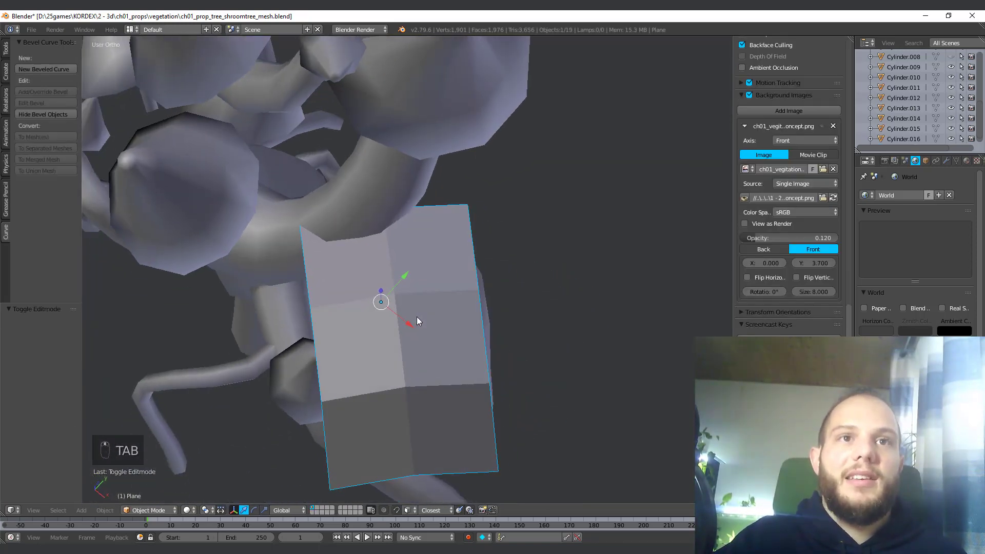
left_click_drag(410, 269, 375, 291)
left_click_drag(389, 348, 385, 341)
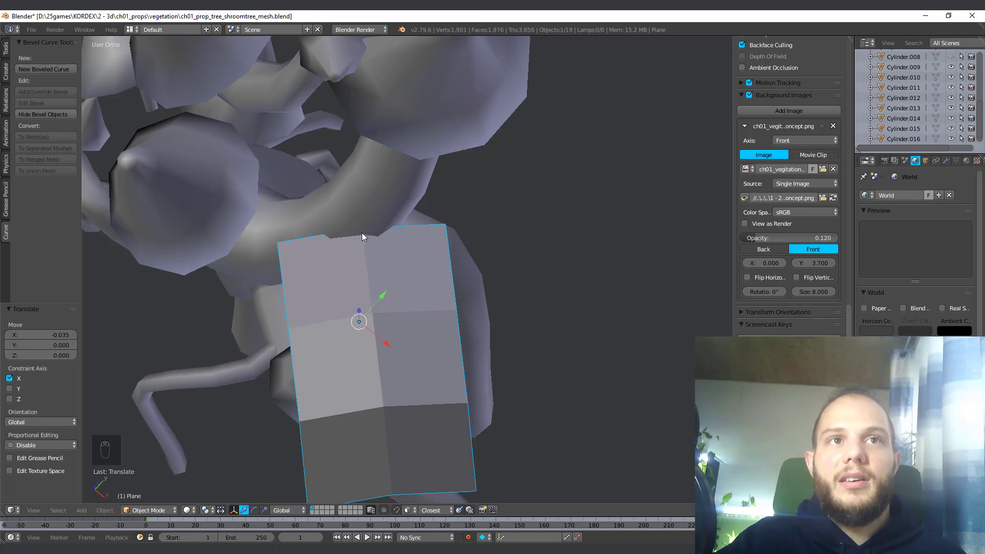
Step: Rotate the bent card by about -6 degrees in a side view so it meets the trunk
middle_click_drag(351, 283, 427, 224)
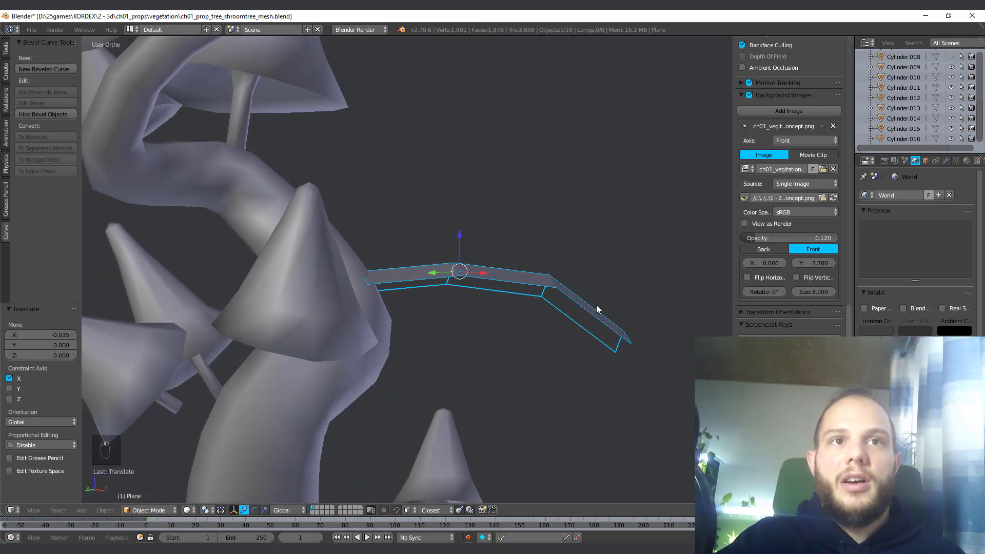
middle_click_drag(592, 304, 639, 326)
key("r")
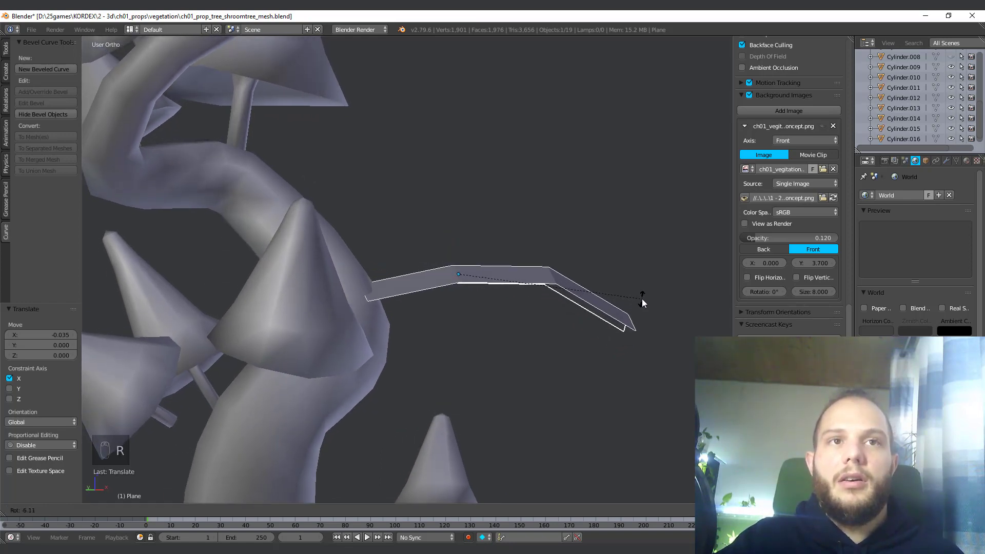
left_click(642, 298)
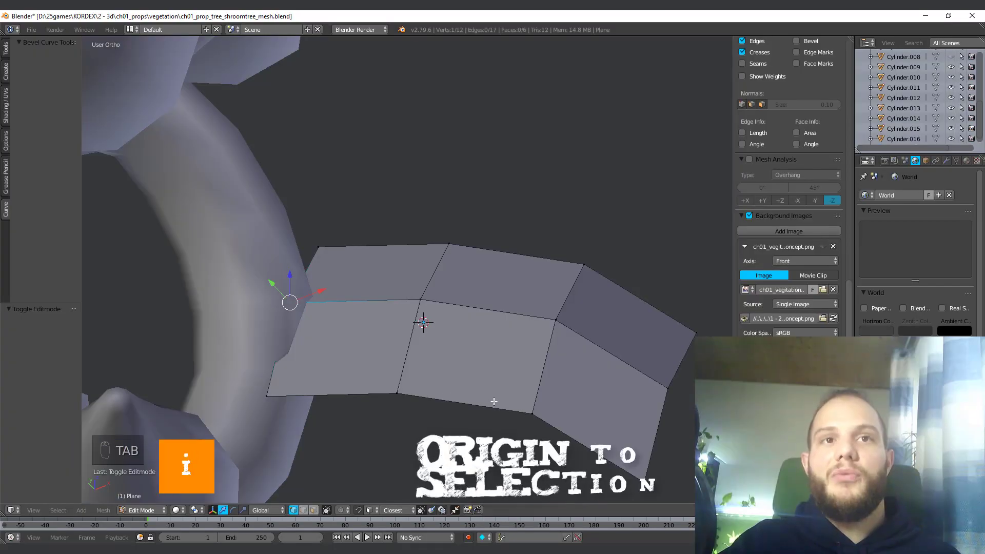
Step: In Edit Mode, snap the 3D cursor to the selected ridge vertex at the card's trunk end
middle_click_drag(493, 402, 472, 363)
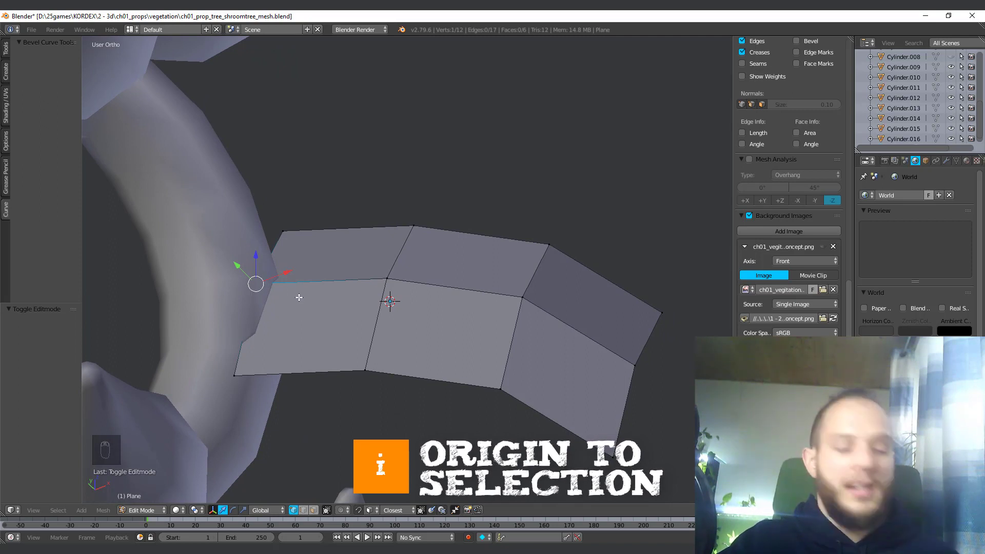
key("shift+s")
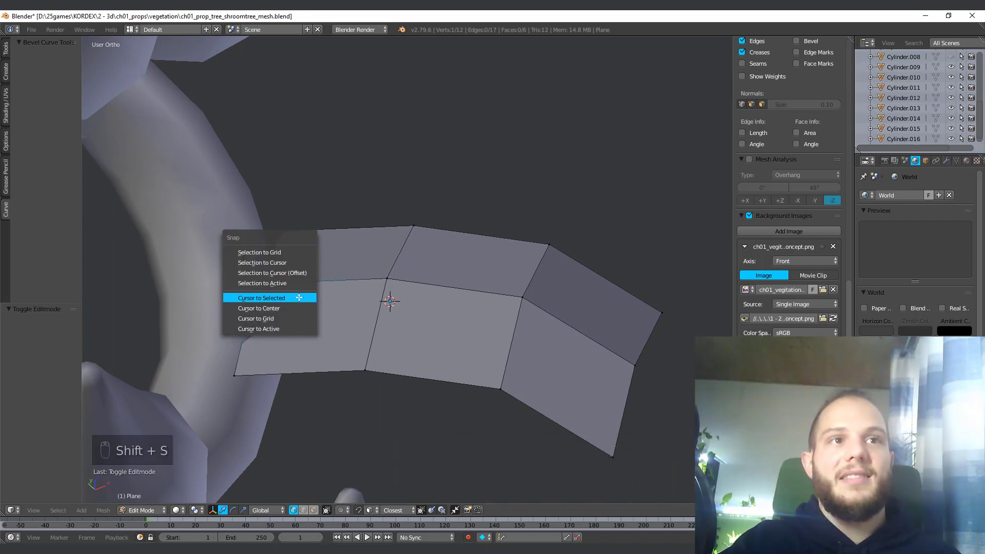
left_click(272, 297)
middle_click_drag(272, 287, 265, 265)
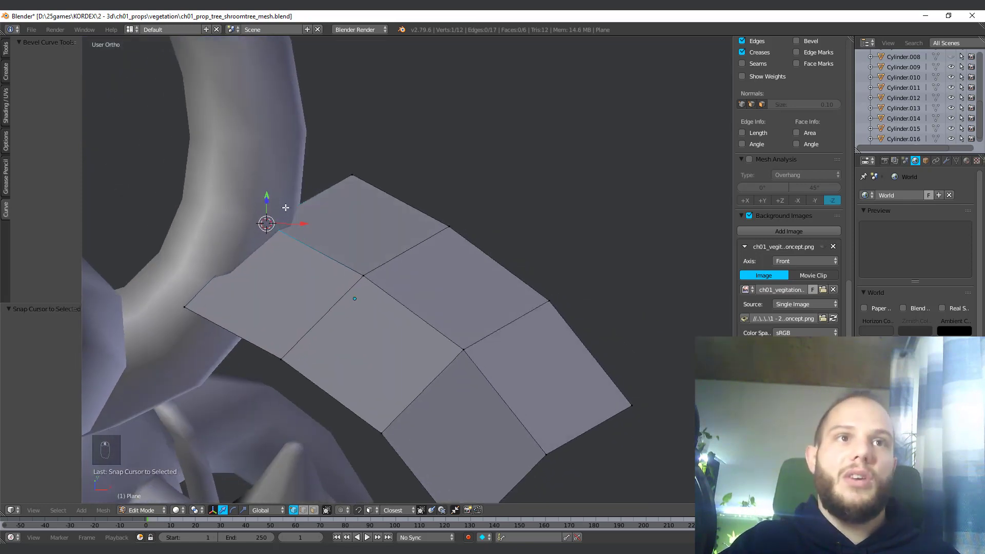
middle_click_drag(321, 288, 337, 275)
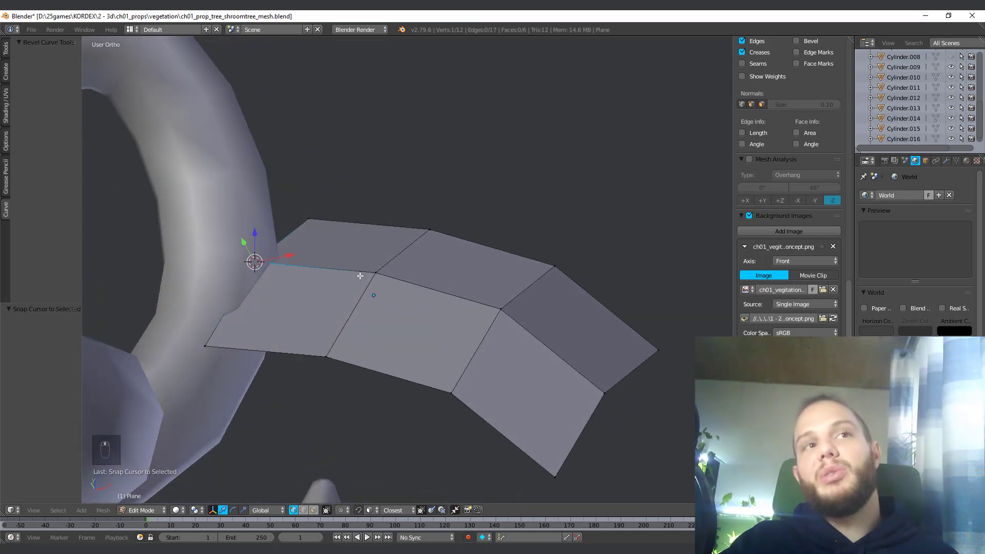
Step: Return to Object Mode and set the card's origin to the 3D cursor
key("Tab")
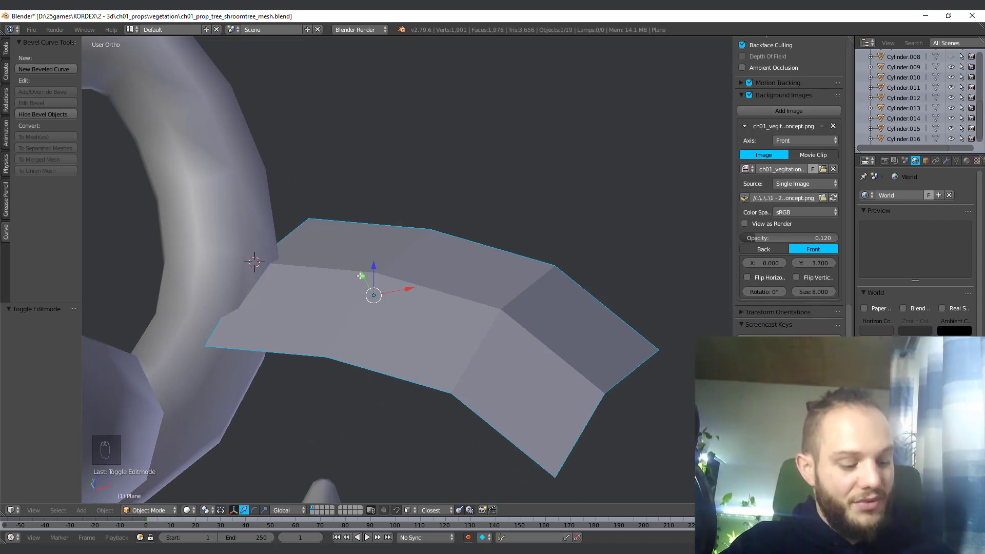
key("ctrl+alt+shift+c")
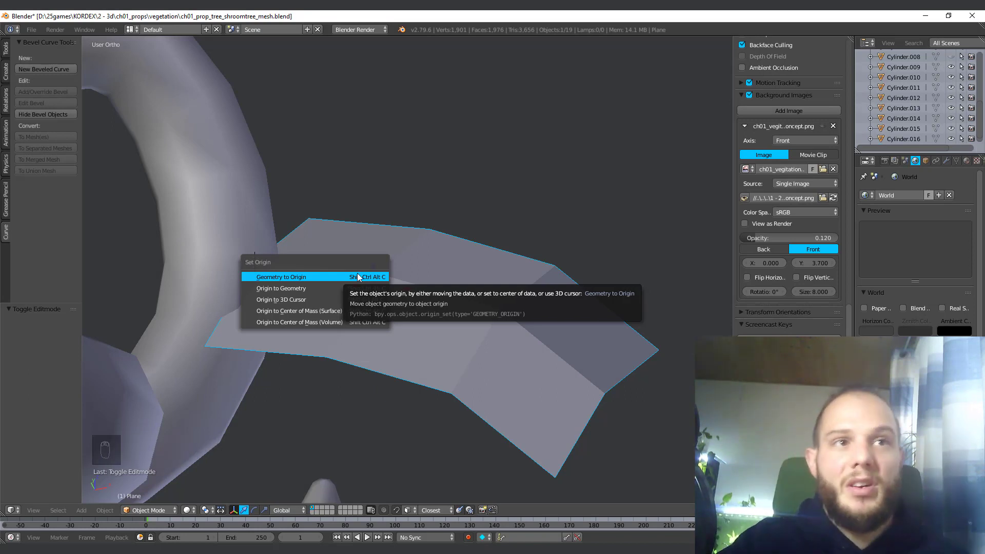
left_click(301, 299)
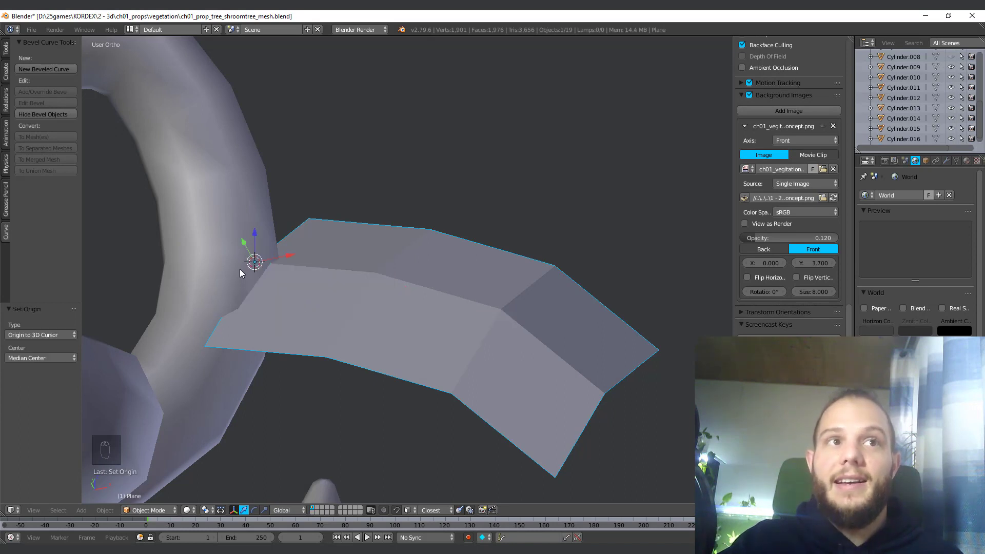
Step: Rotate the card by about -7 degrees in a side view around its origin at the trunk
scroll(290, 297, "up", 2)
middle_click_drag(290, 294, 257, 296)
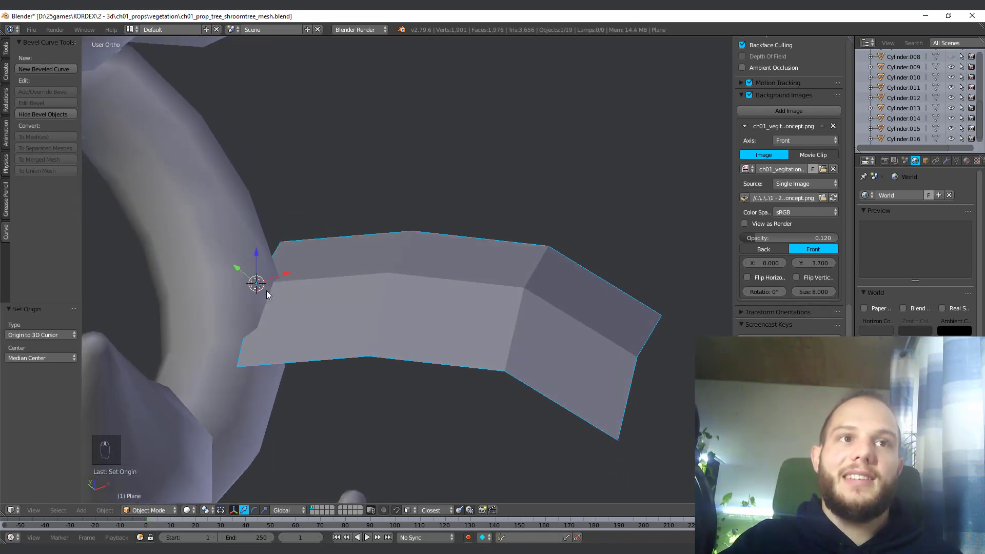
middle_click_drag(369, 314, 415, 297)
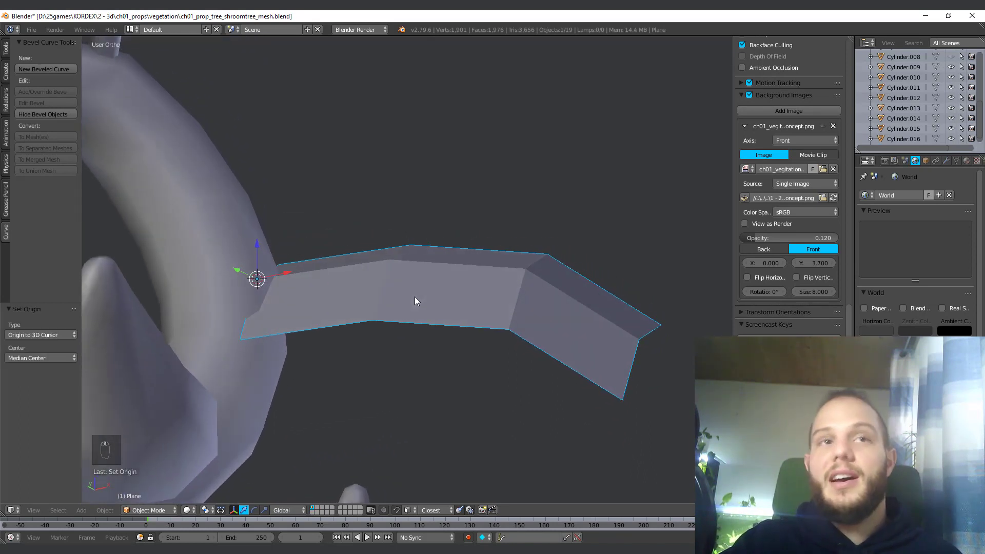
scroll(349, 300, "down", 1)
middle_click_drag(326, 311, 352, 295)
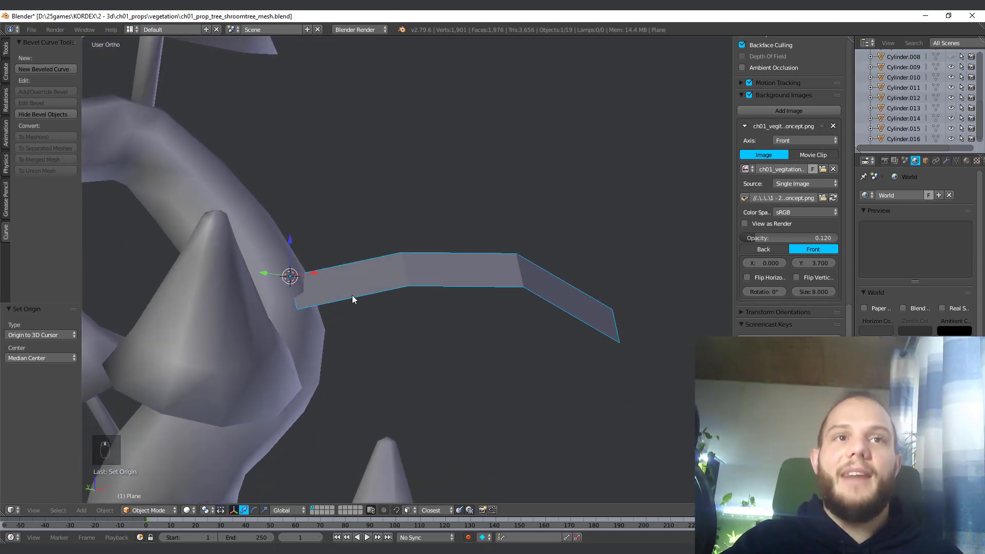
middle_click_drag(547, 336, 513, 322)
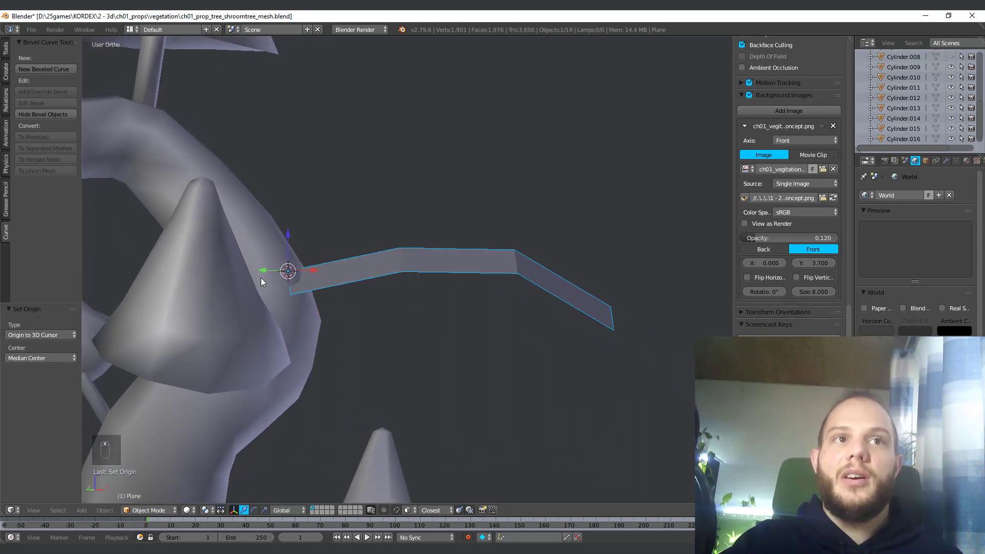
middle_click_drag(545, 346, 574, 298)
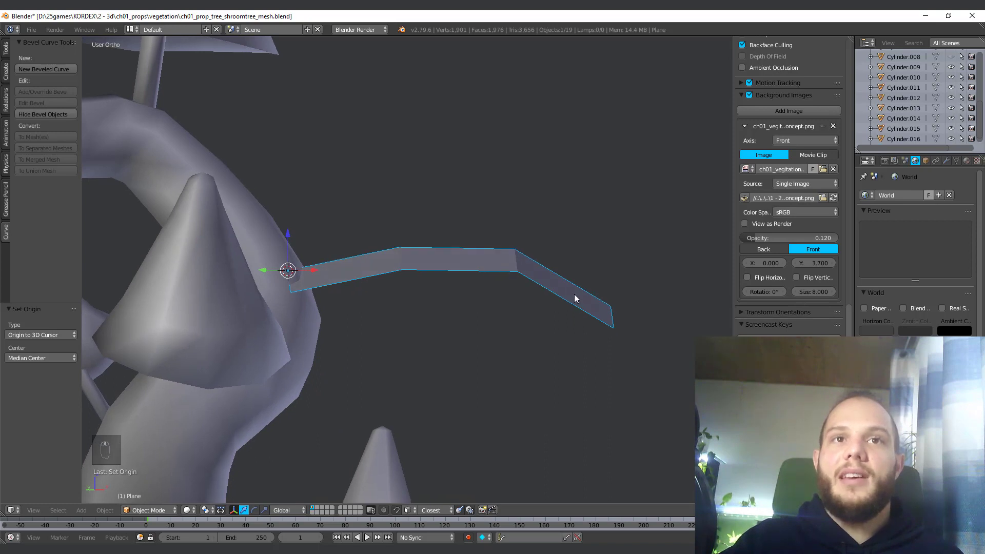
key("r")
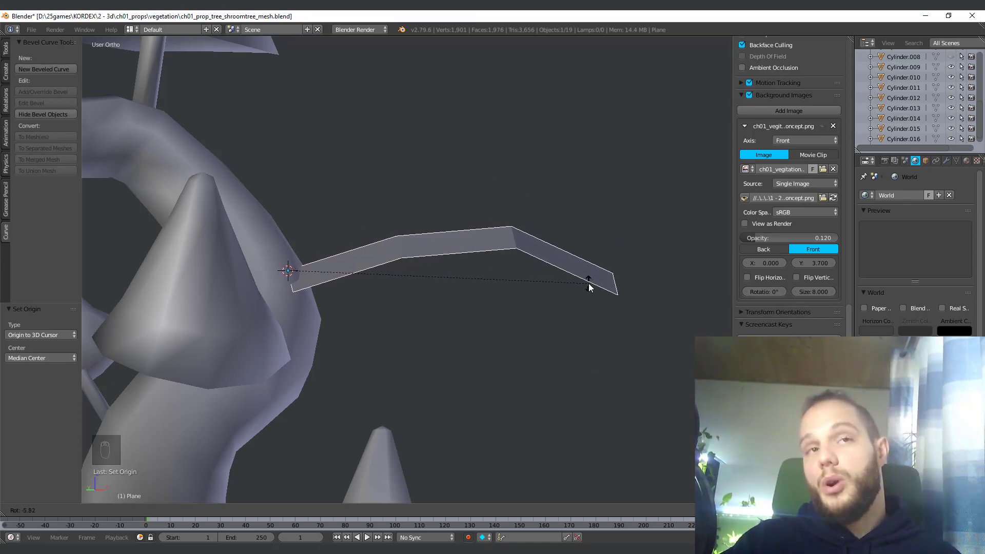
left_click(585, 270)
Step: Examine the card's bend, ridge and attachment to the trunk from several sides
middle_click_drag(433, 267, 256, 261)
scroll(327, 249, "down", 7)
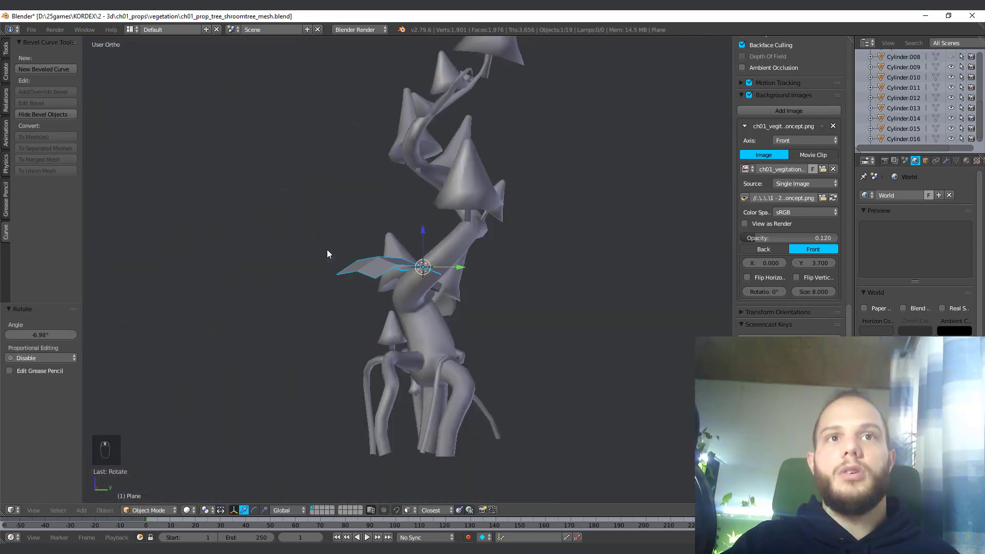
middle_click_drag(327, 250, 384, 301)
scroll(448, 320, "up", 3)
key("Tab")
scroll(380, 311, "up", 2)
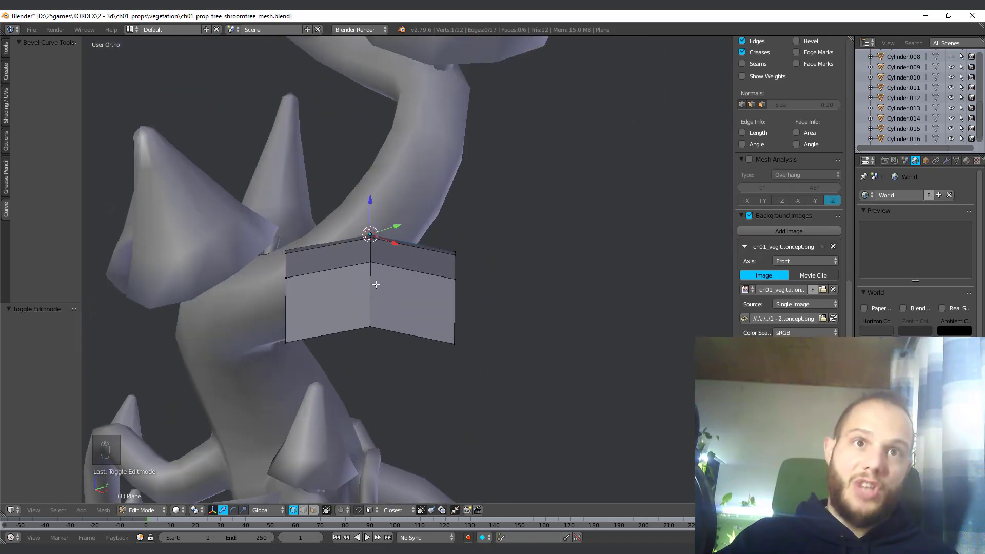
middle_click_drag(373, 295, 300, 285)
key("Tab")
middle_click_drag(362, 285, 416, 296, "shift")
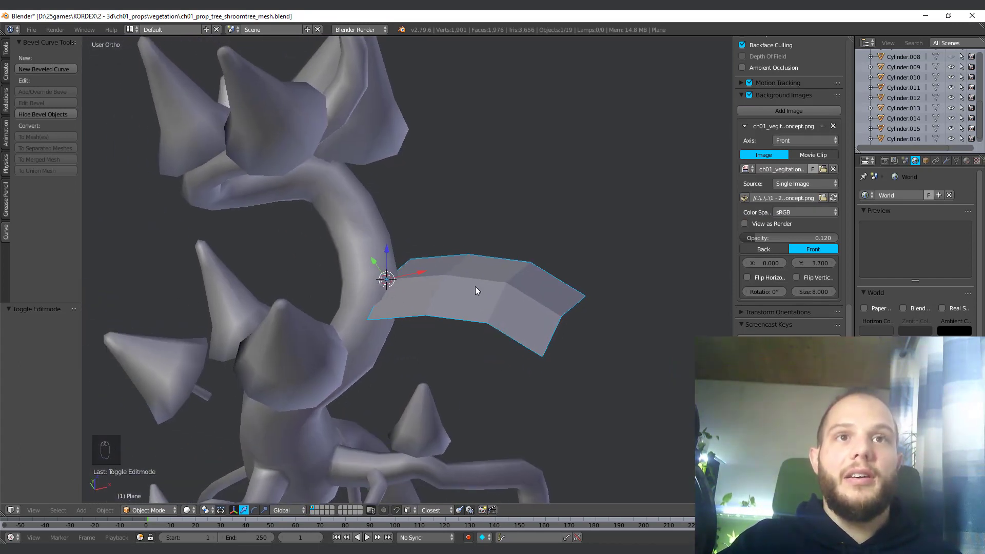
middle_click_drag(453, 285, 338, 285)
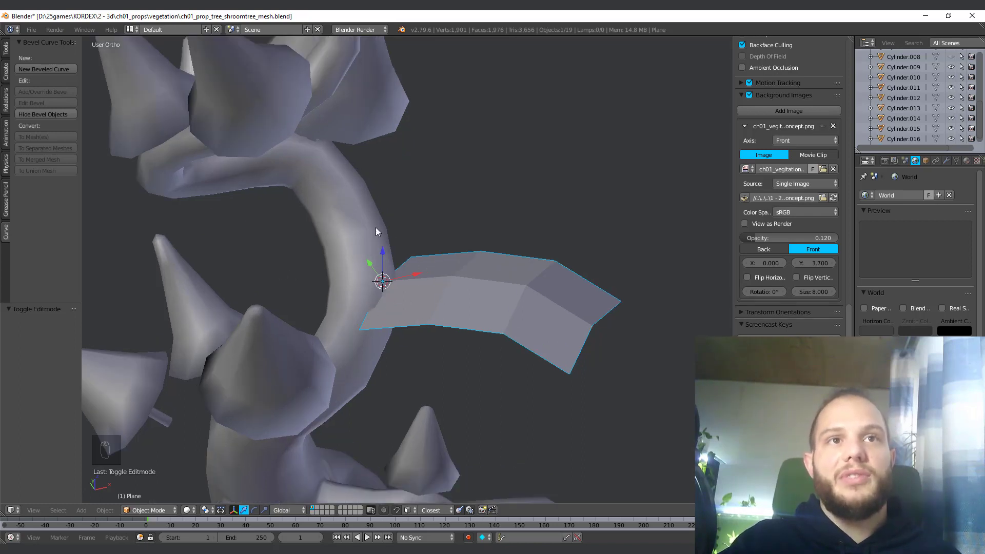
Step: Join the card into the trunk object, with the trunk as the active object
right_click(352, 220, "shift")
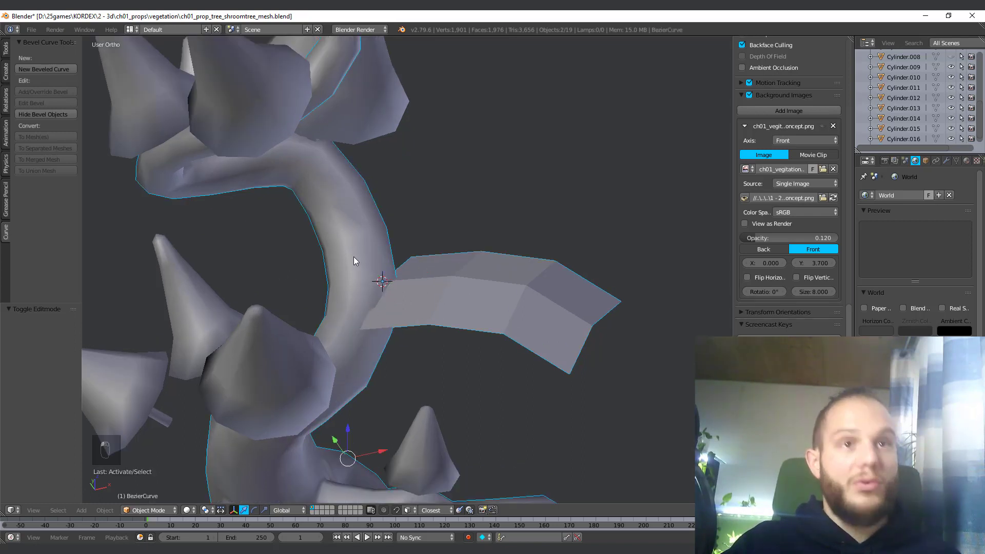
key("ctrl+j")
scroll(353, 265, "down", 4)
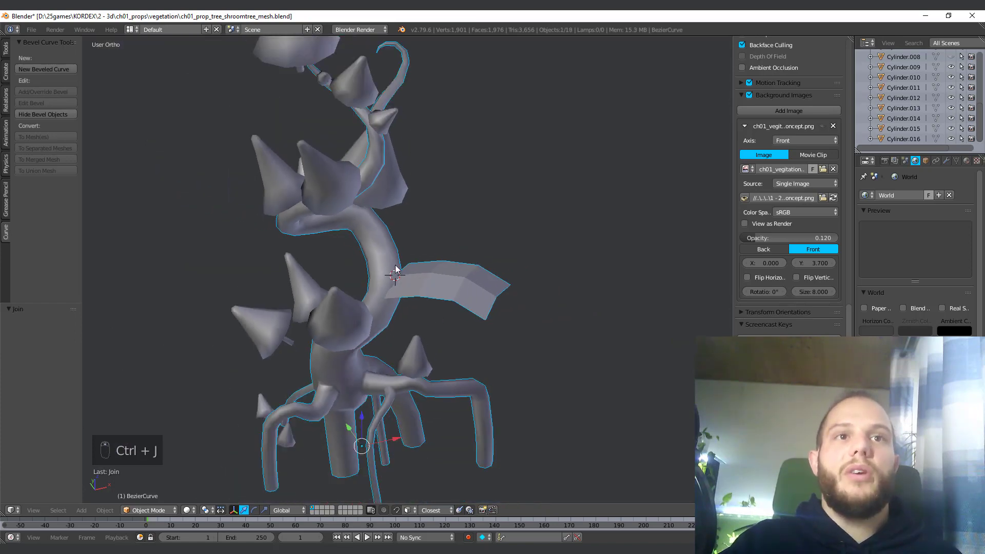
middle_click_drag(395, 268, 368, 297)
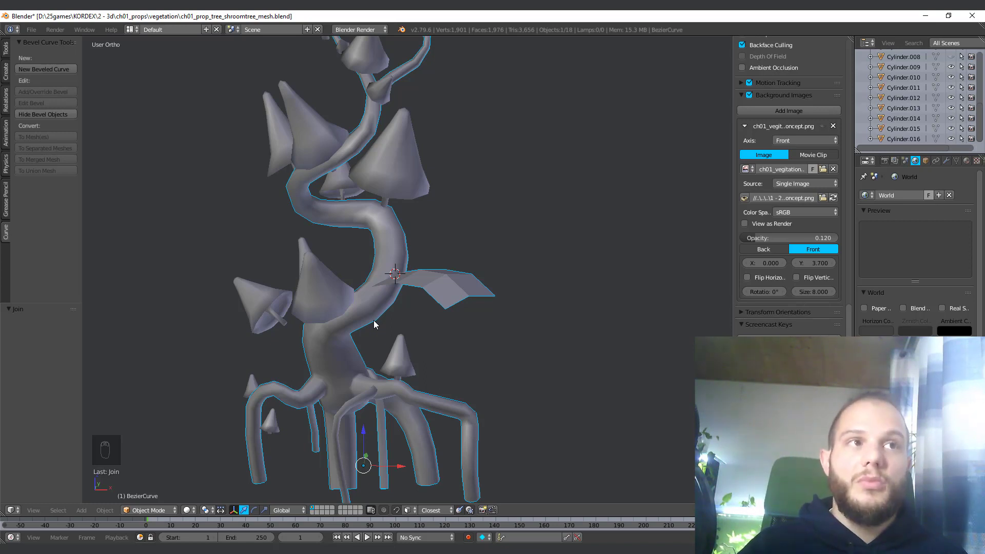
Step: Isolate the joined trunk object in local view and inspect its trunk, card and roots
key("KP_Divide")
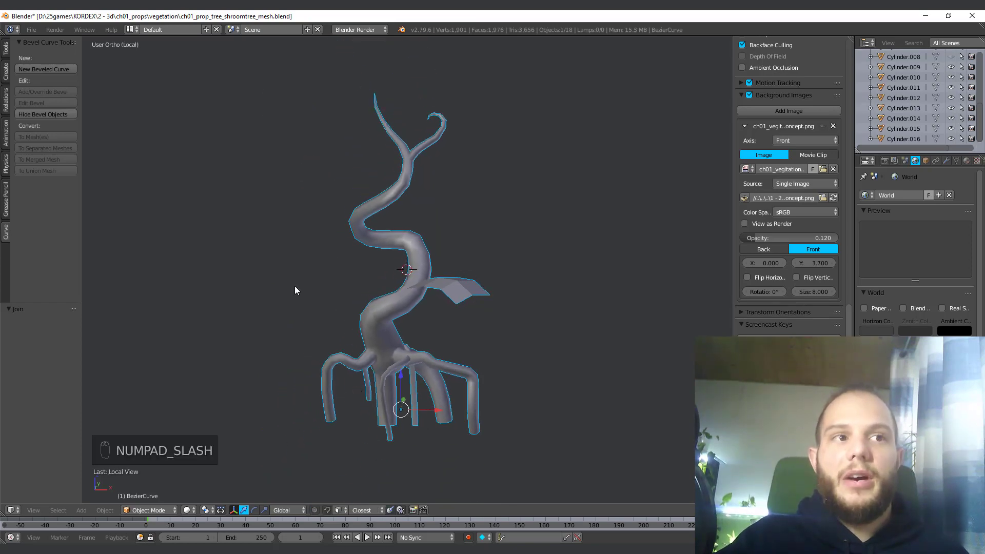
middle_click_drag(351, 267, 405, 298)
scroll(445, 366, "up", 4)
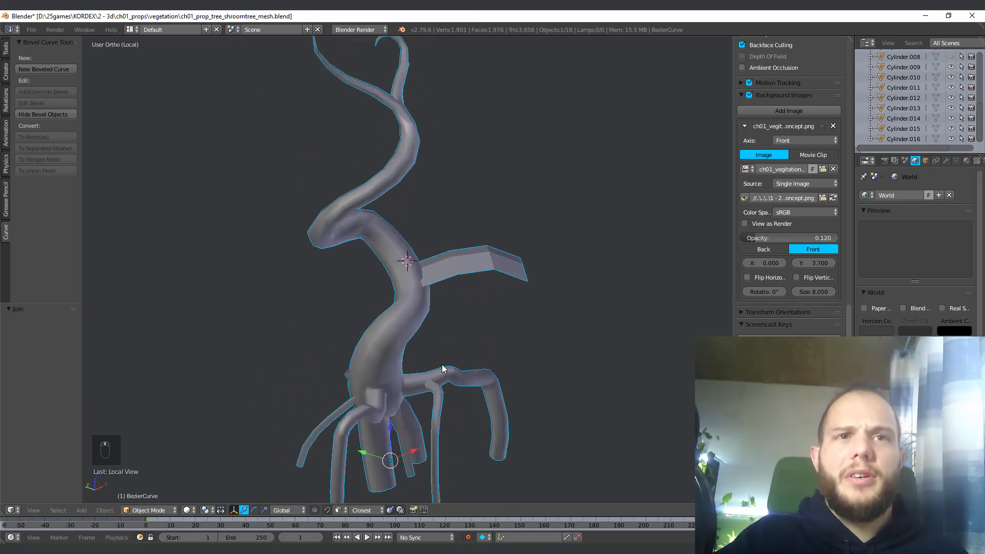
middle_click_drag(445, 367, 519, 218)
scroll(410, 333, "down", 3)
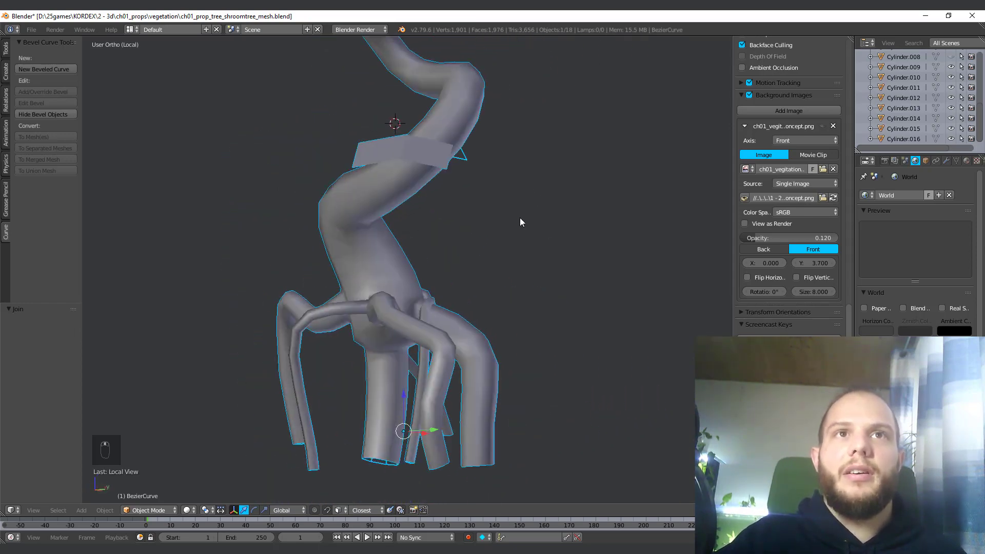
scroll(493, 357, "up", 3)
scroll(493, 358, "down", 3)
middle_click_drag(493, 357, 473, 341)
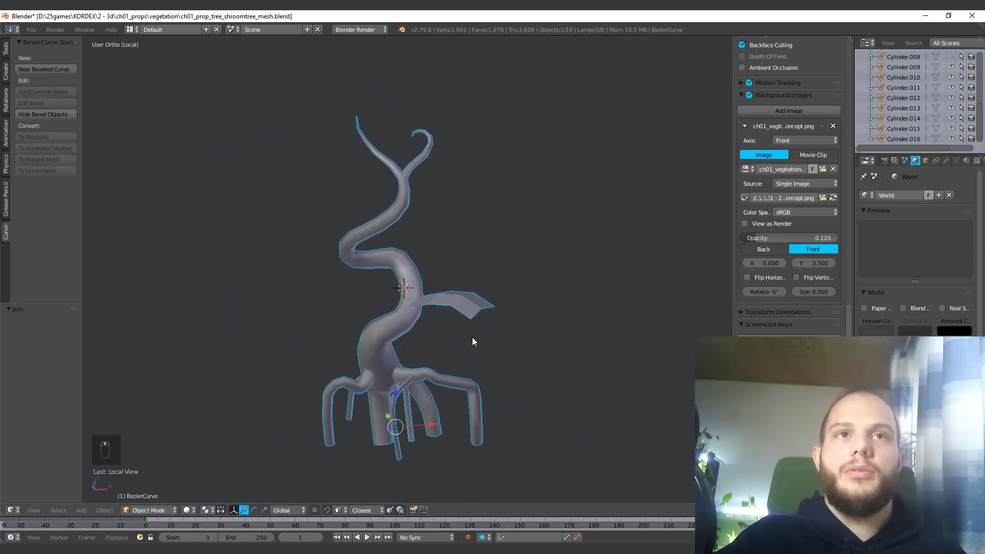
Step: Enter Edit Mode on the trunk object, switch to edge selection and deselect everything
scroll(411, 385, "up", 4)
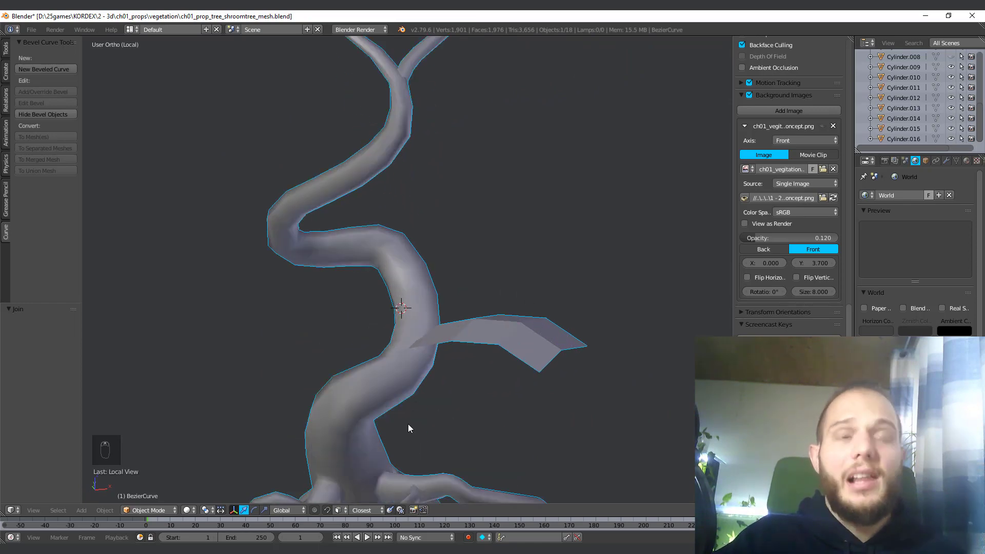
key("Tab")
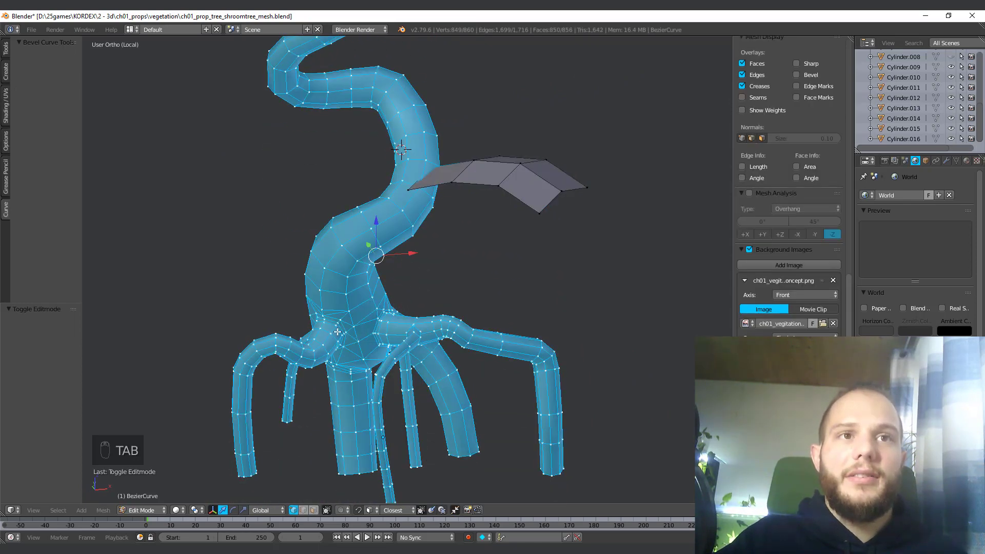
key("ctrl+Tab")
left_click(315, 343)
key("a")
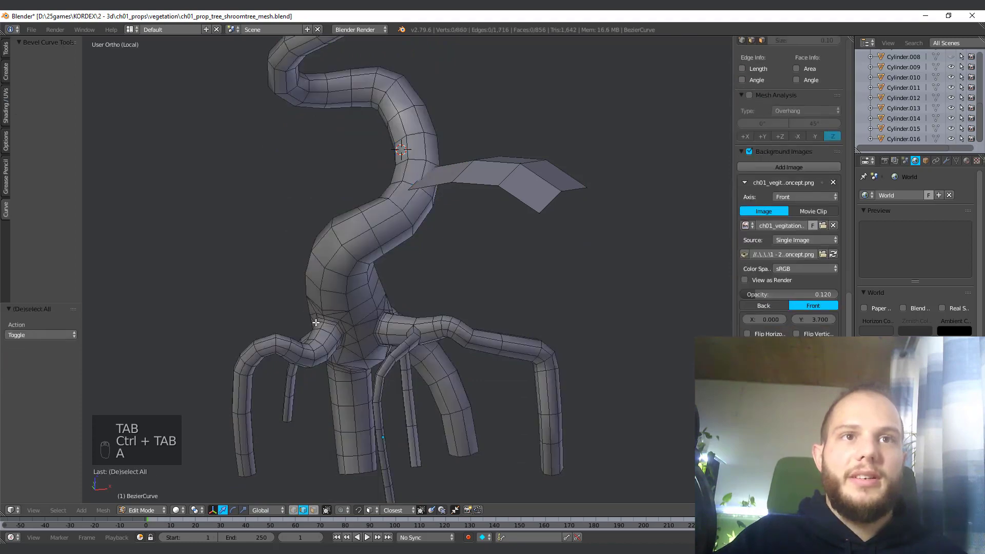
Step: Turn on the Seams overlay in the mesh display settings and inspect the seams along the roots
middle_click_drag(315, 343, 332, 398)
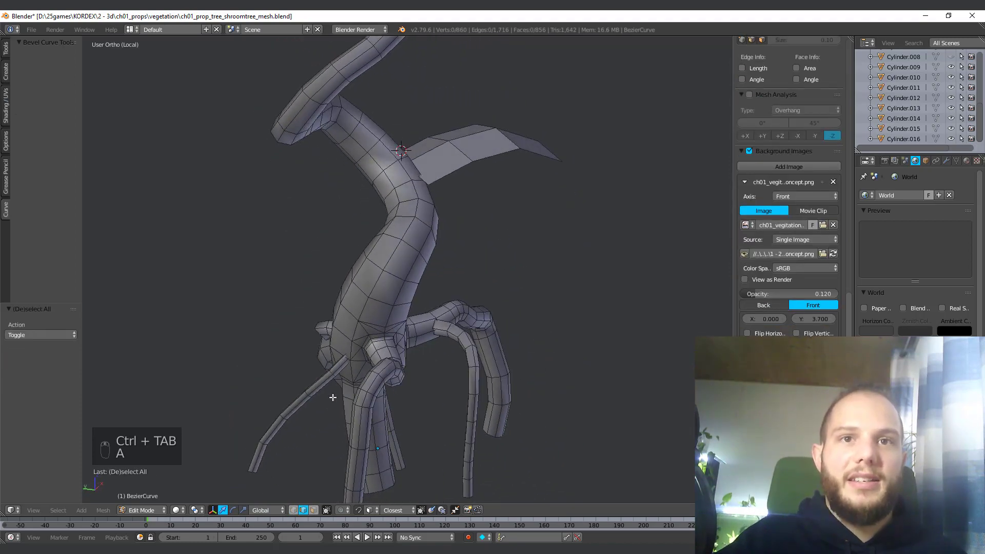
scroll(790, 206, "up", 10)
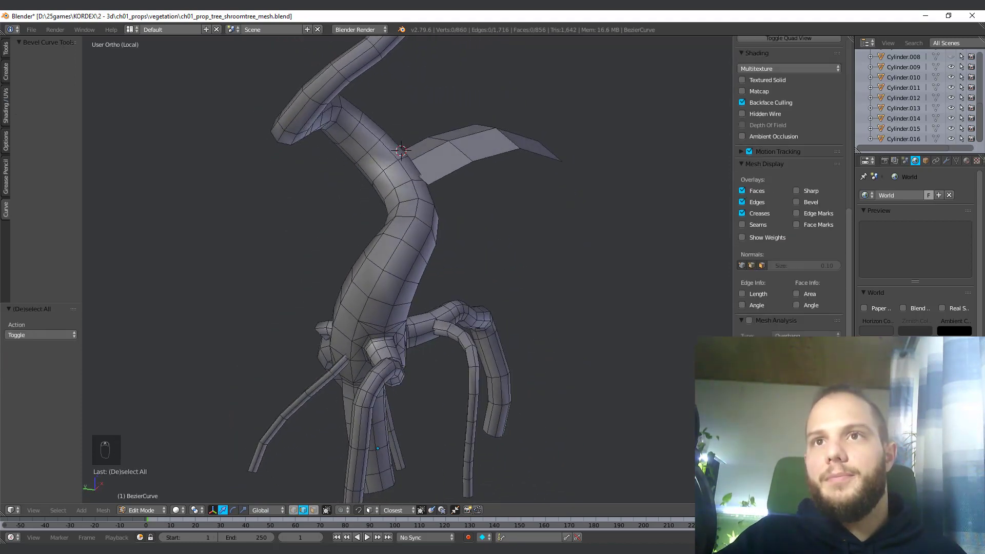
scroll(790, 205, "up", 1)
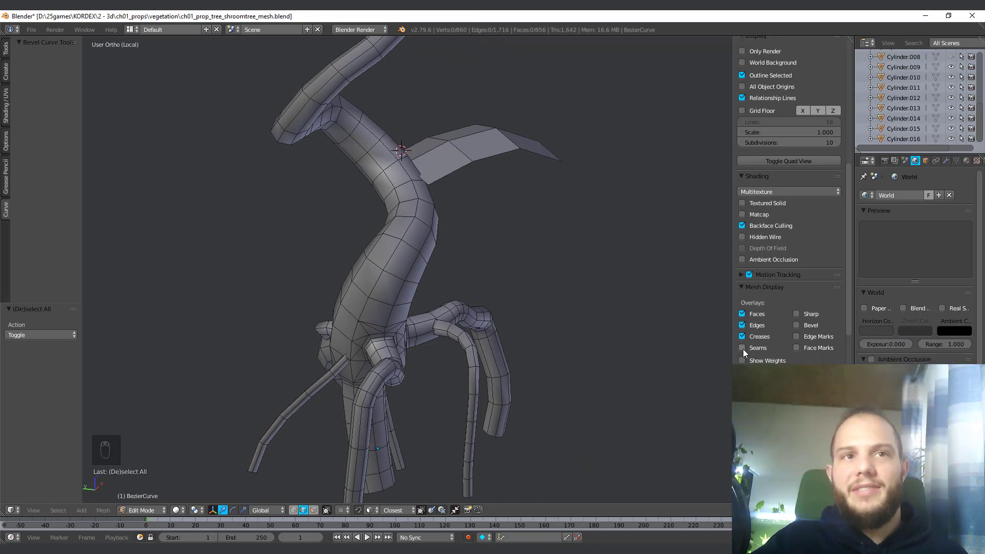
middle_click_drag(437, 420, 618, 419)
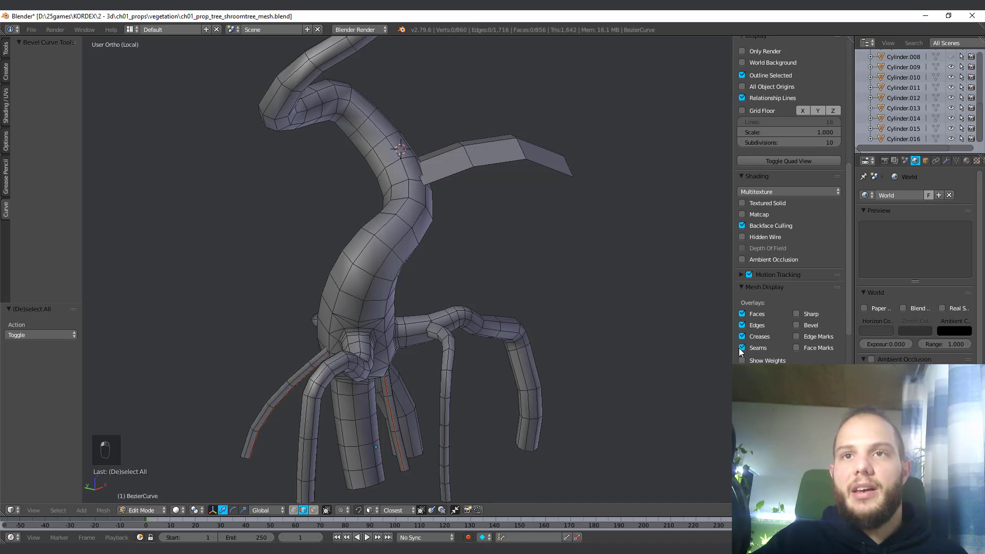
middle_click_drag(589, 350, 367, 288)
scroll(434, 196, "up", 2)
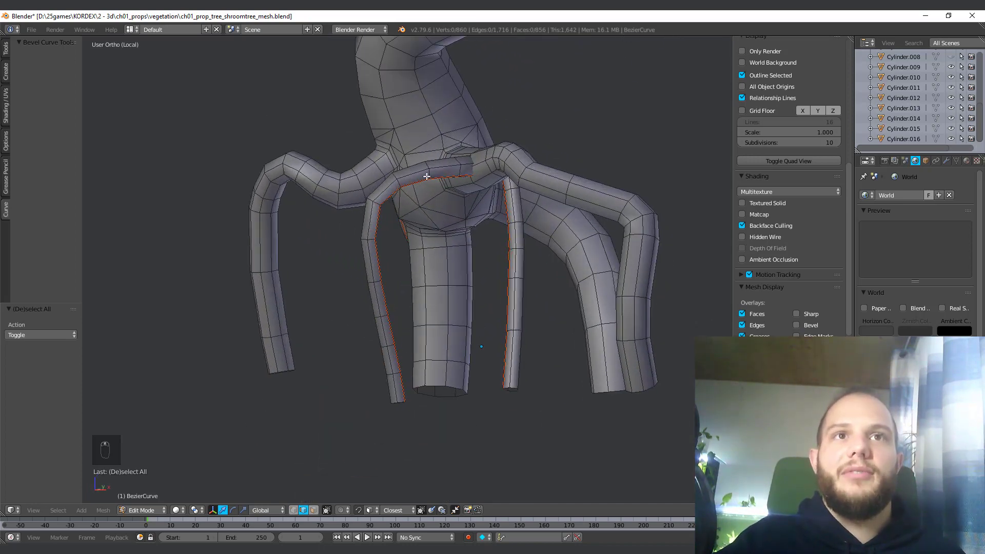
Step: Mark the edge loops around the bases of the three thick side roots and the central root as seams
middle_click_drag(426, 176, 392, 193)
middle_click_drag(344, 225, 418, 323)
scroll(492, 275, "up", 2)
scroll(417, 323, "up", 3)
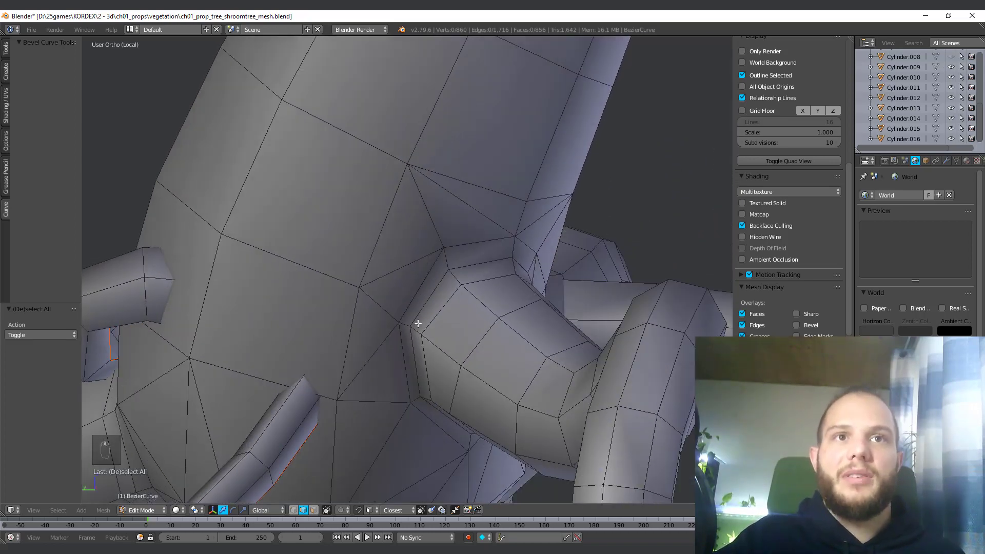
left_click(435, 291, "alt")
middle_click_drag(434, 291, 453, 297)
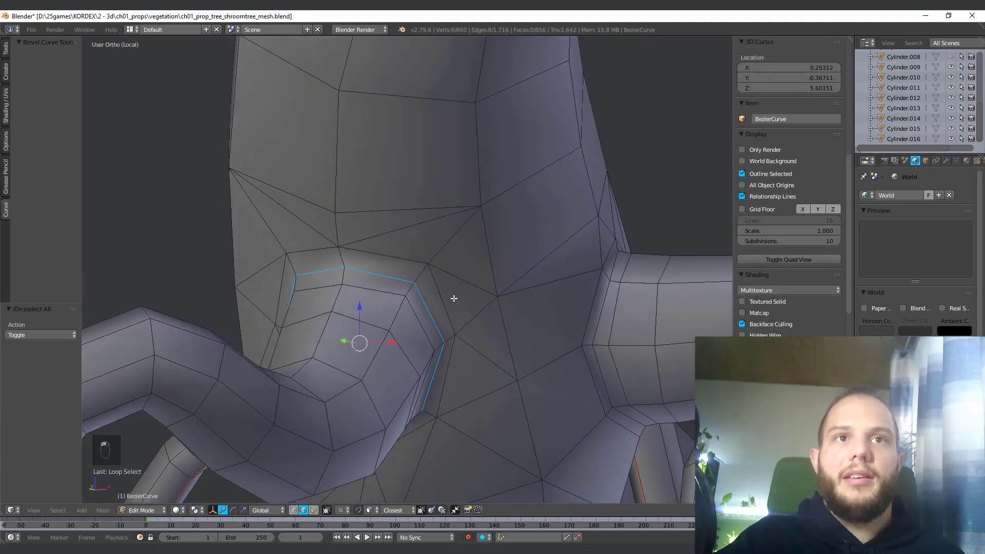
middle_click_drag(595, 301, 439, 336)
left_click(500, 307, "alt+shift")
middle_click_drag(589, 381, 447, 317, "shift")
scroll(461, 319, "down", 1)
left_click(488, 308, "alt+shift")
scroll(500, 312, "down", 3)
middle_click_drag(528, 307, 455, 331)
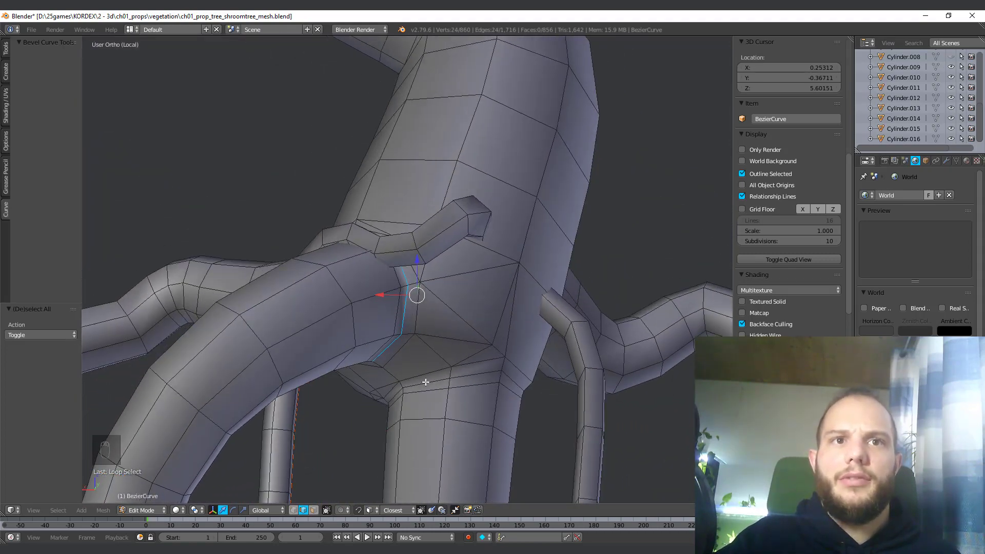
left_click(425, 382, "alt+shift")
key("ctrl+e")
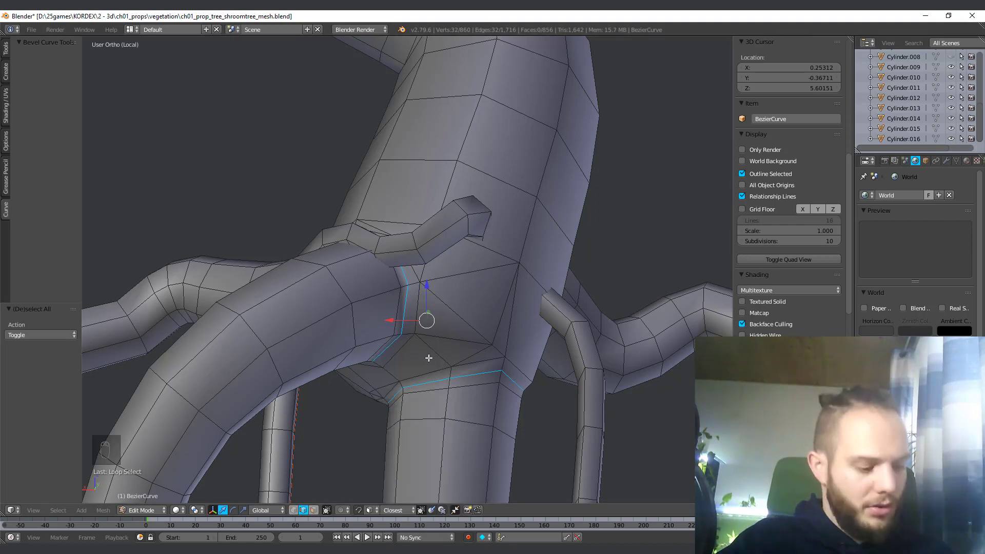
key("ctrl+e")
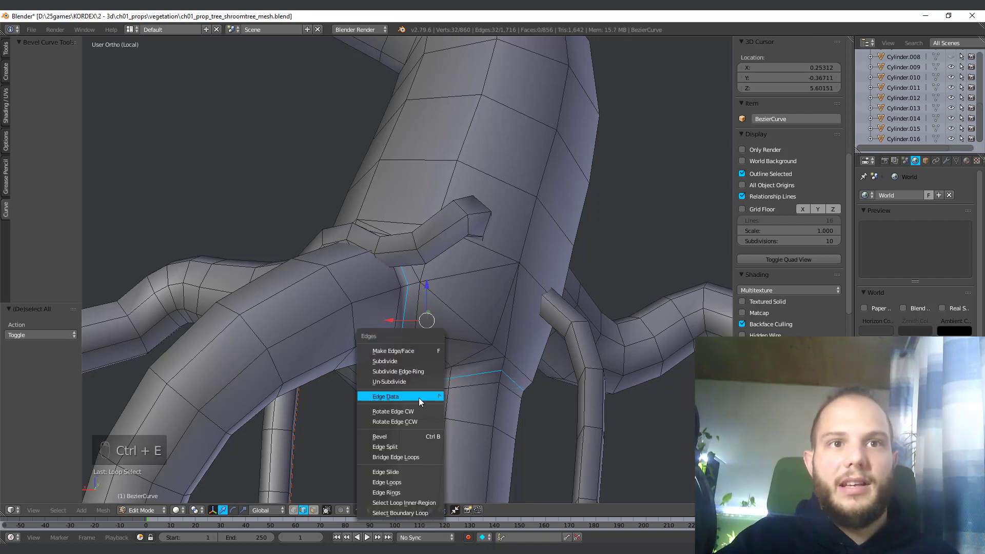
mouse_move(422, 396)
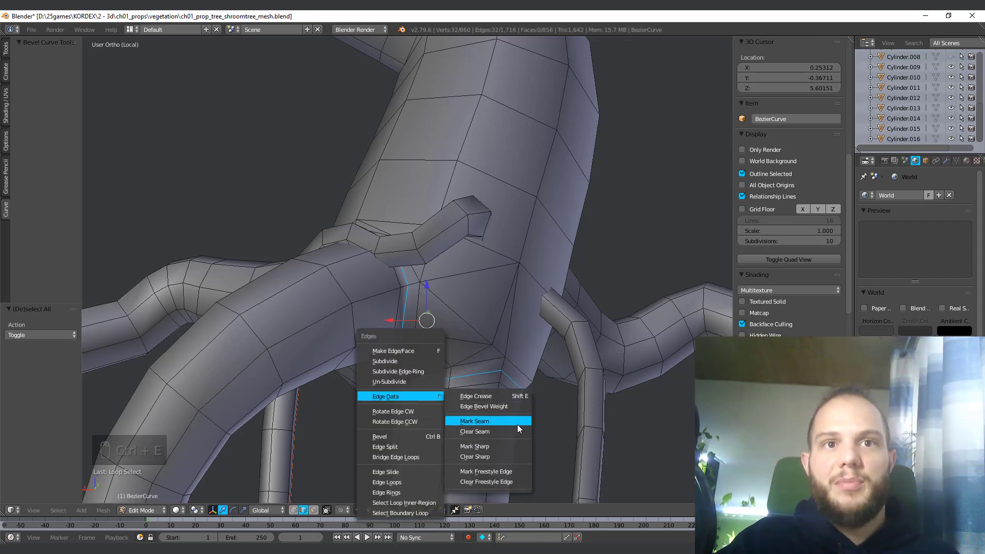
left_click(505, 426)
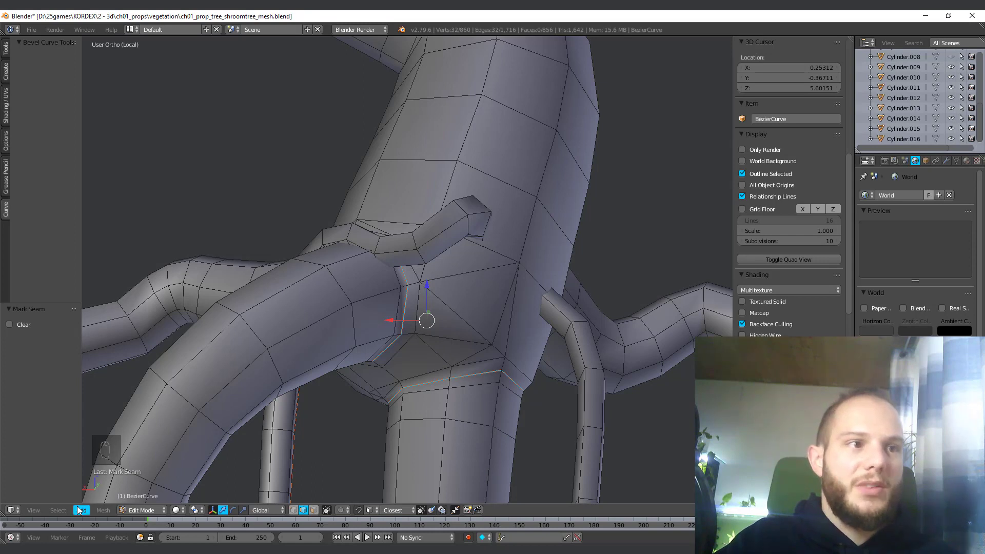
Step: Apply Mark Seam again to the selected edge loops at the root bases
left_click(104, 511)
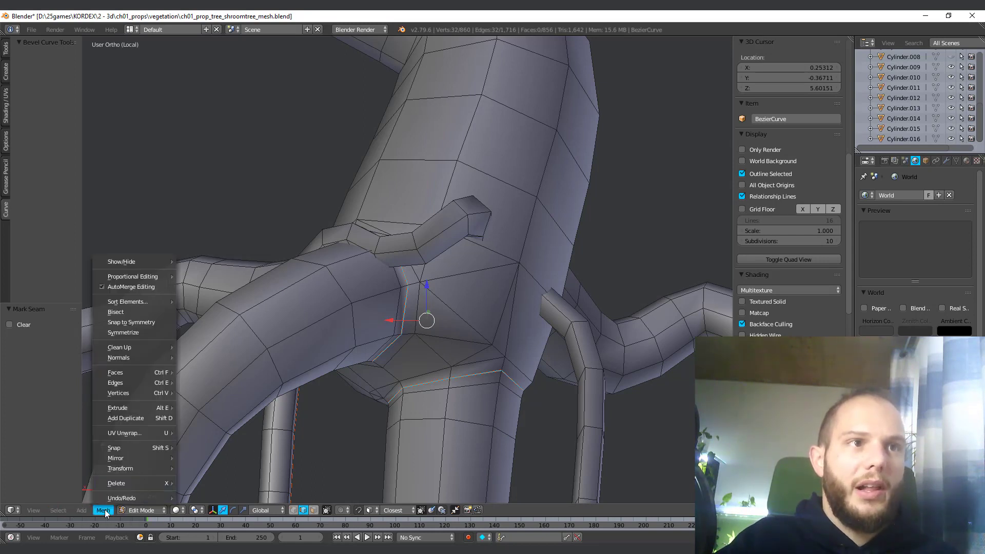
mouse_move(149, 384)
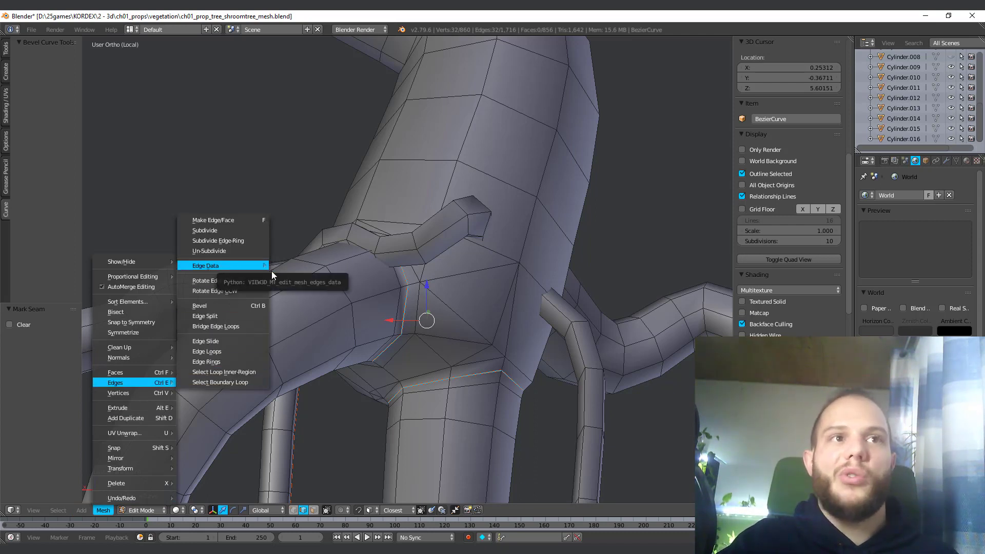
mouse_move(273, 276)
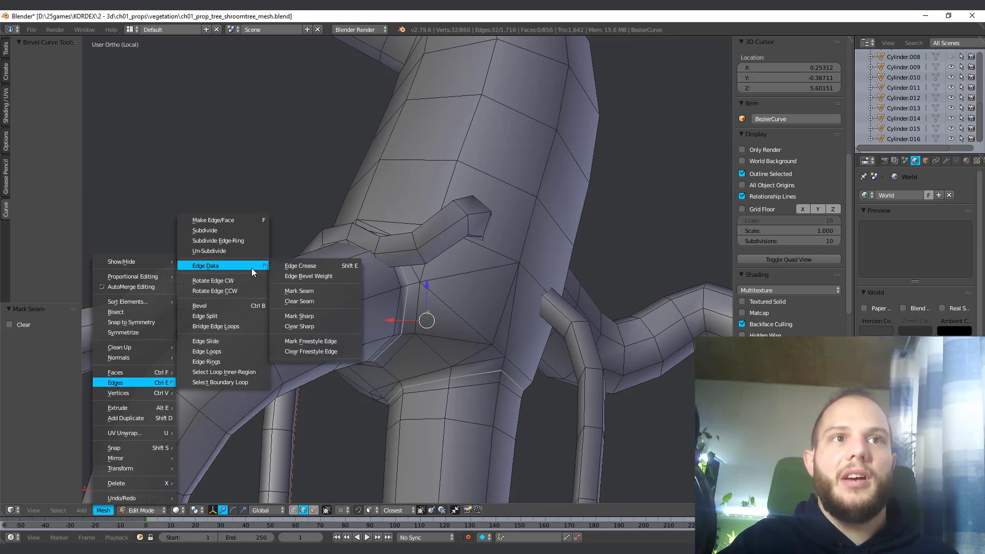
left_click(315, 291)
Step: Mark a lengthwise edge path on the central root as a seam, from its base seam to its open end
middle_click_drag(421, 359, 459, 394)
scroll(457, 398, "up", 3)
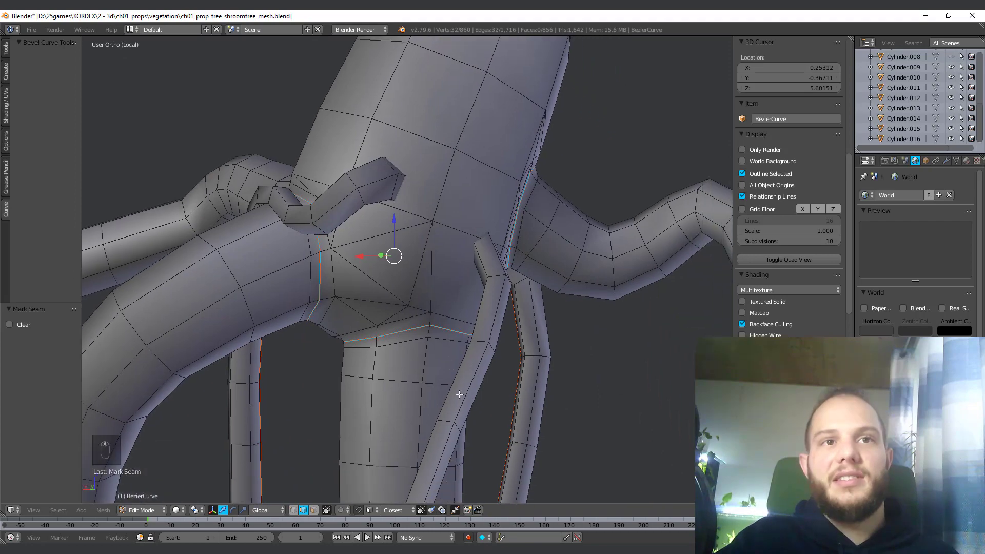
scroll(459, 393, "down", 5)
middle_click_drag(400, 313, 405, 279)
scroll(375, 250, "up", 4)
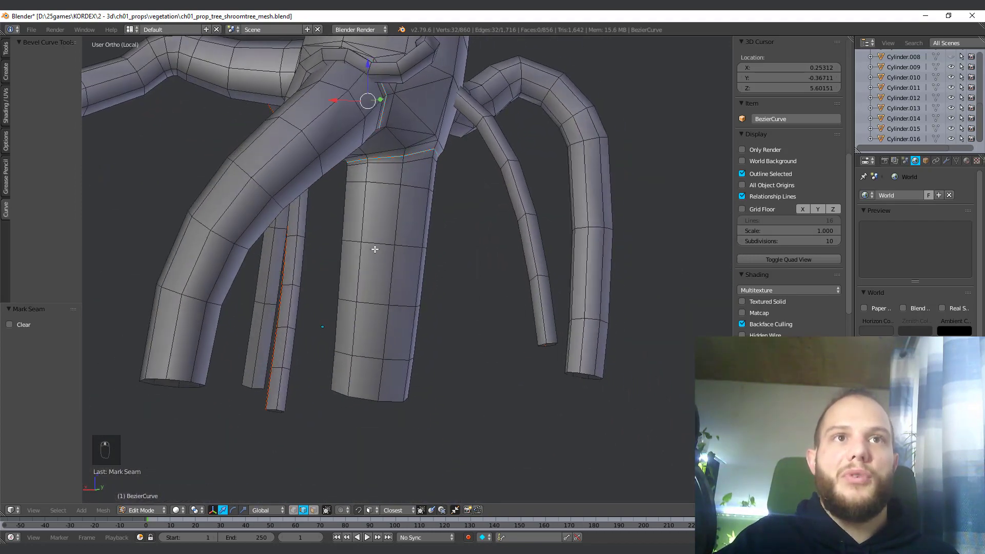
right_click(365, 177)
scroll(360, 112, "up", 3)
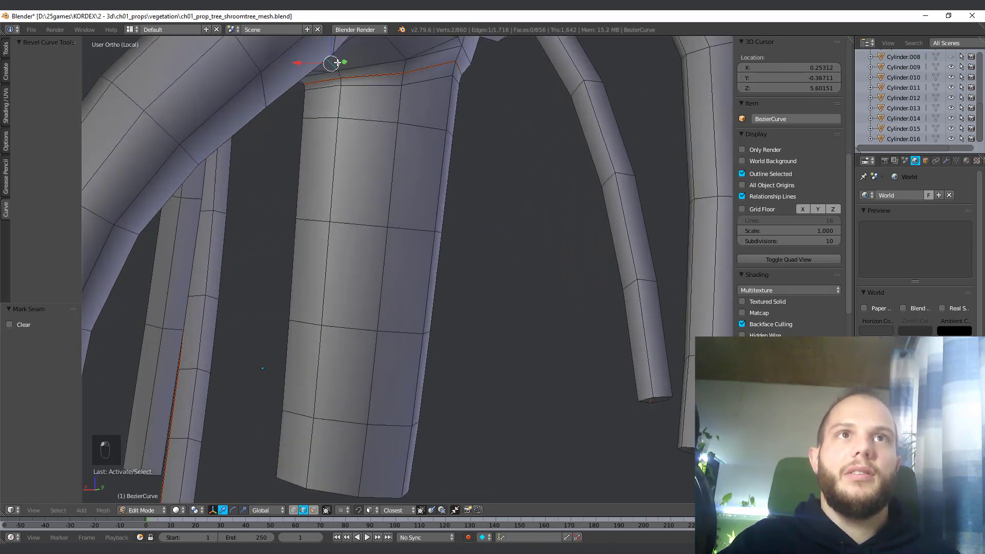
right_click(302, 460, "ctrl")
scroll(303, 460, "down", 5)
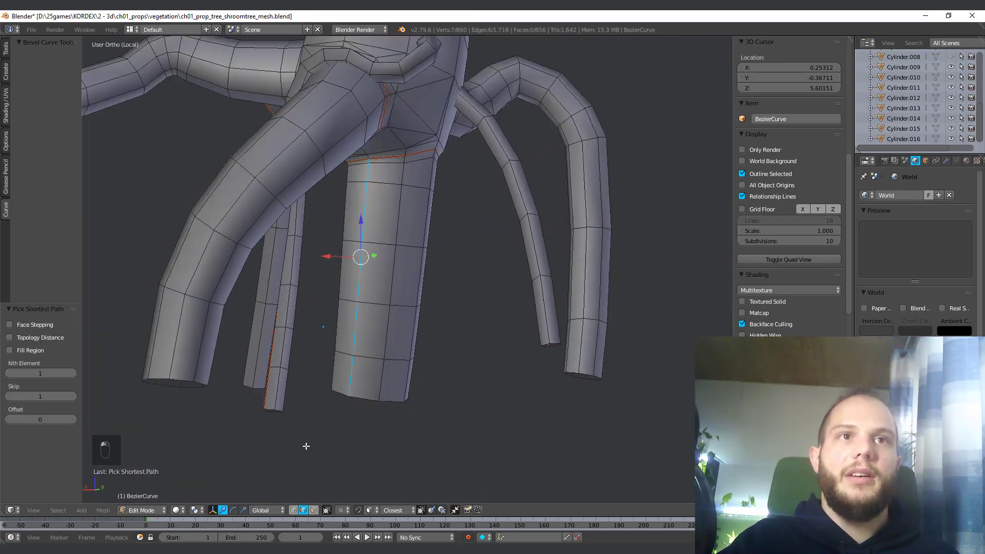
middle_click_drag(411, 259, 439, 253)
key("ctrl+e")
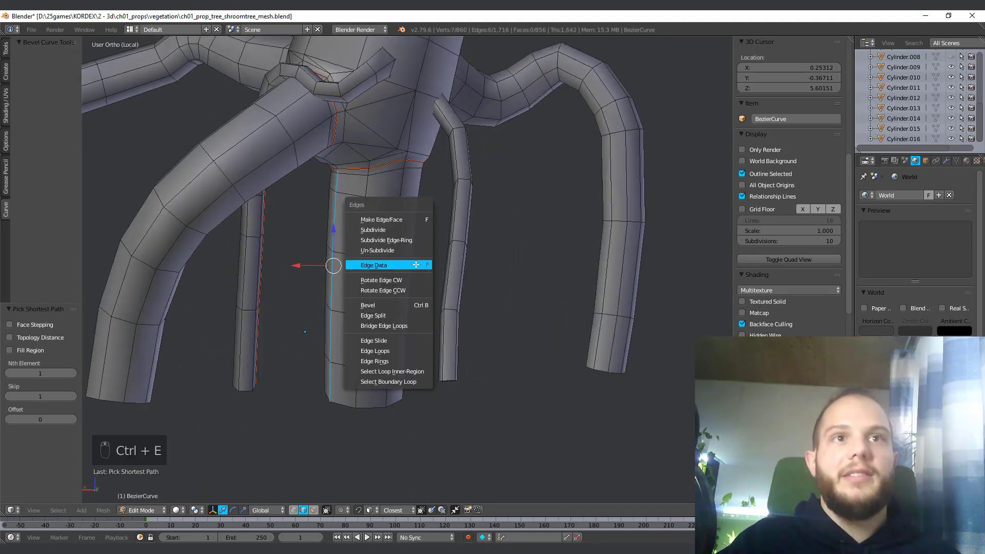
mouse_move(416, 264)
left_click(488, 293)
Step: Mark the inner lengthwise edge path of the thick bent side root as a seam, and deselect everything
scroll(312, 353, "down", 1)
middle_click_drag(312, 353, 400, 326)
scroll(428, 162, "up", 2)
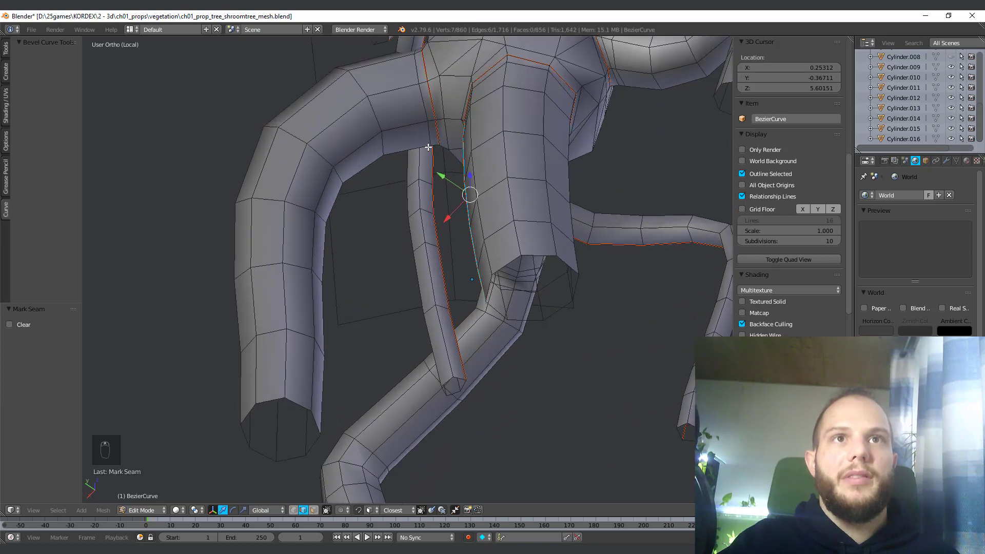
right_click(432, 122)
right_click(307, 380, "ctrl")
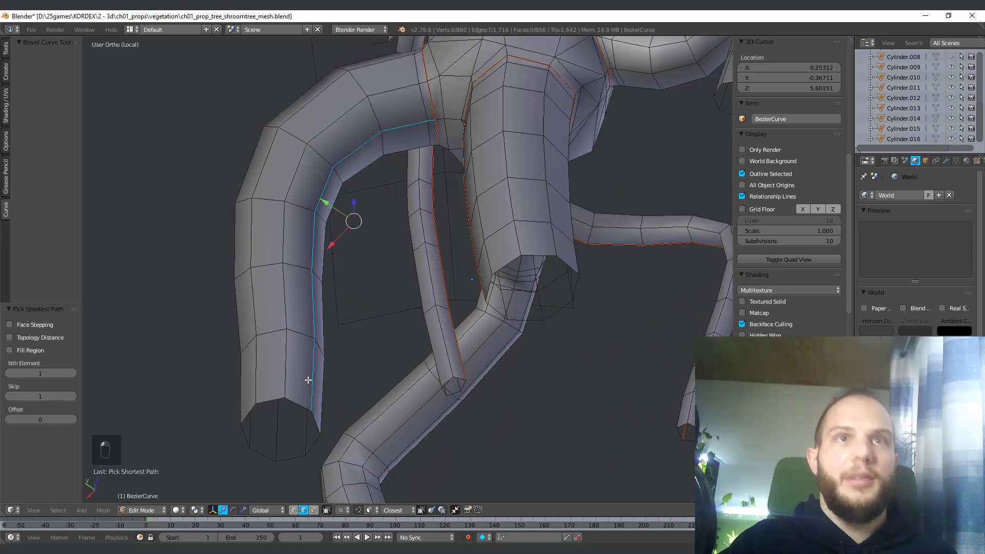
key("ctrl+e")
mouse_move(315, 382)
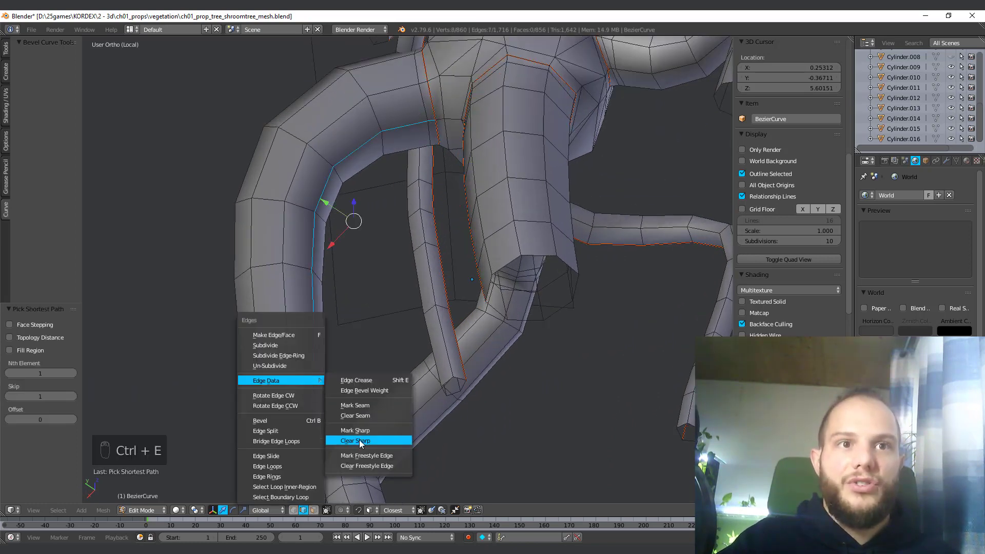
left_click(355, 405)
scroll(378, 402, "down", 5)
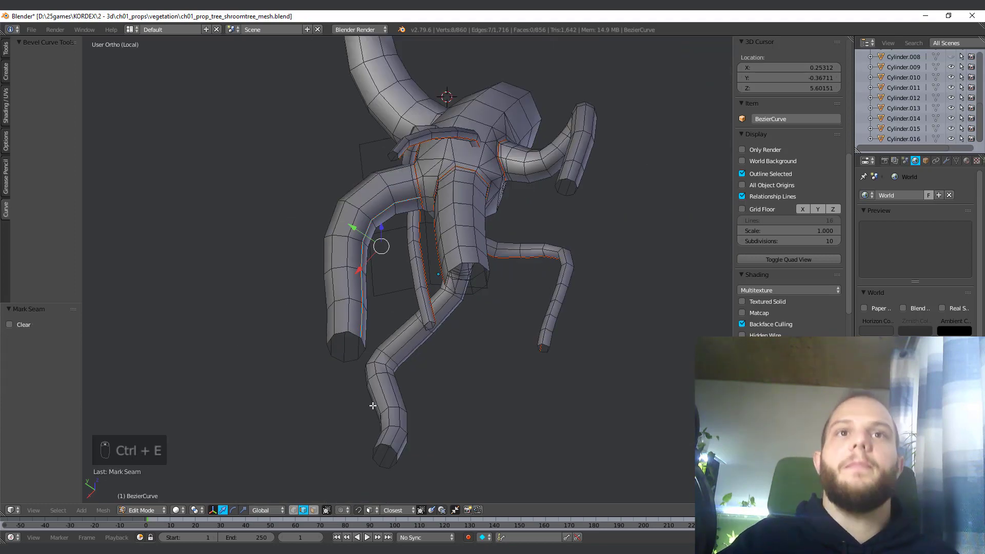
middle_click_drag(378, 402, 571, 330)
key("a")
Step: Mark the underside edge path of the long, sharply bent side root as a seam, from its base loop to its tip
middle_click_drag(462, 334, 301, 315)
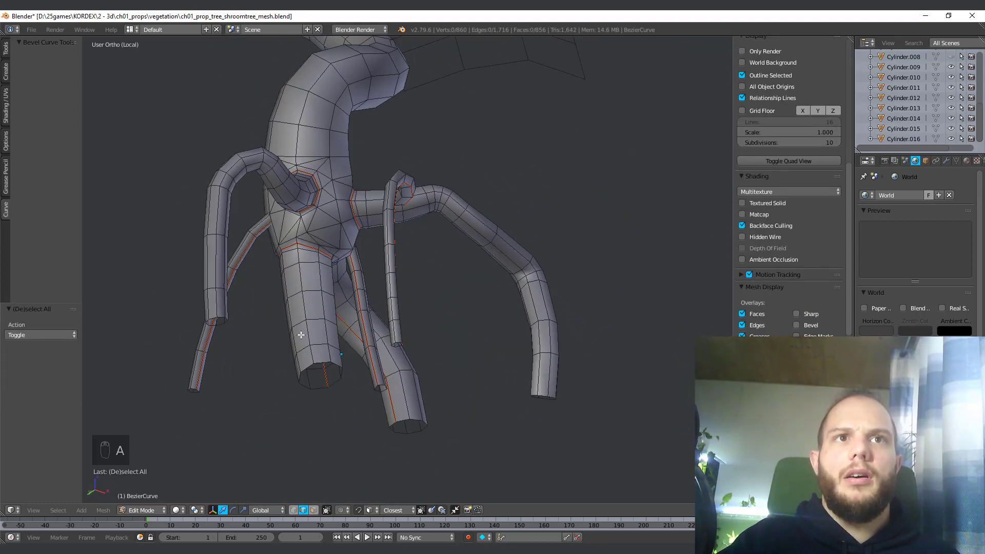
scroll(436, 200, "up", 4)
middle_click_drag(435, 200, 402, 359)
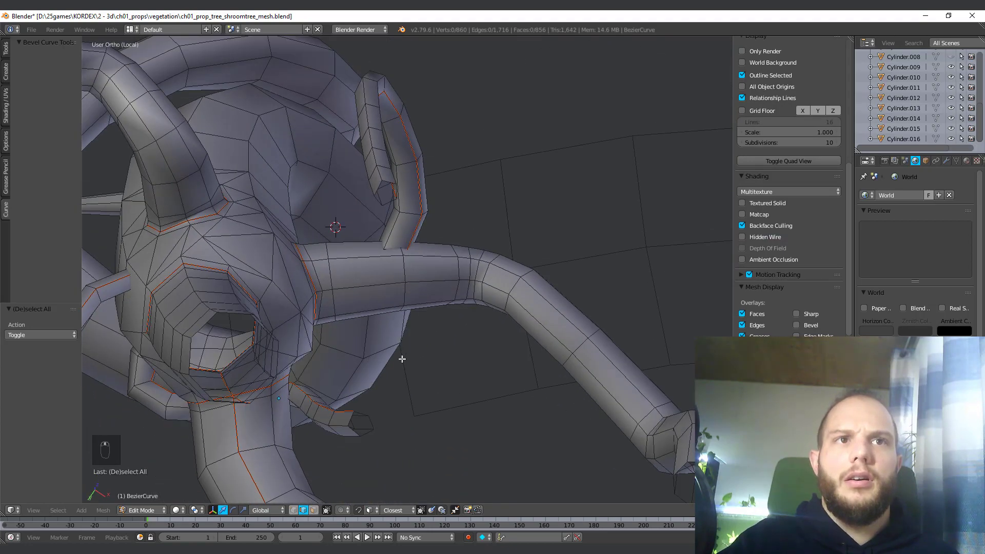
right_click(318, 292)
middle_click_drag(318, 293, 415, 285)
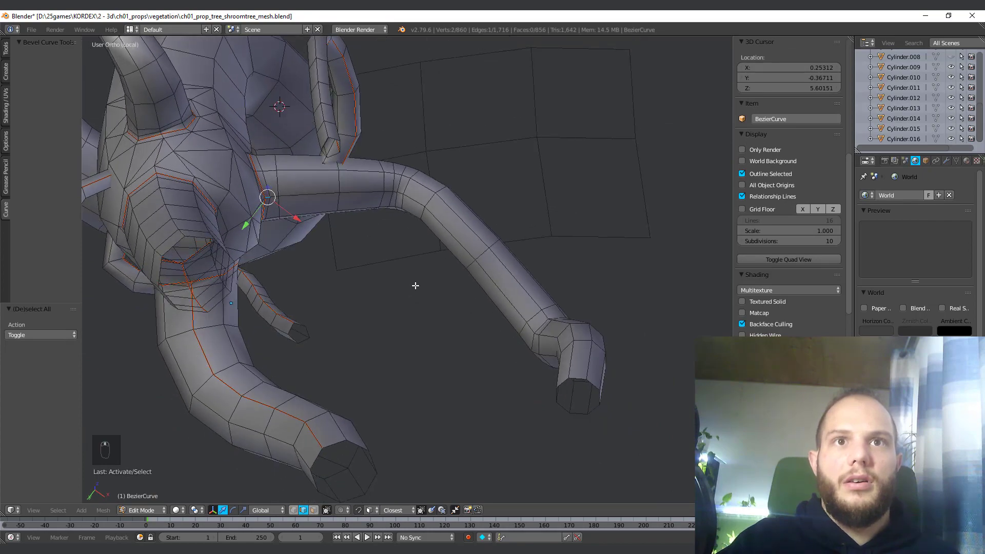
right_click(511, 303, "ctrl")
middle_click_drag(511, 302, 408, 437)
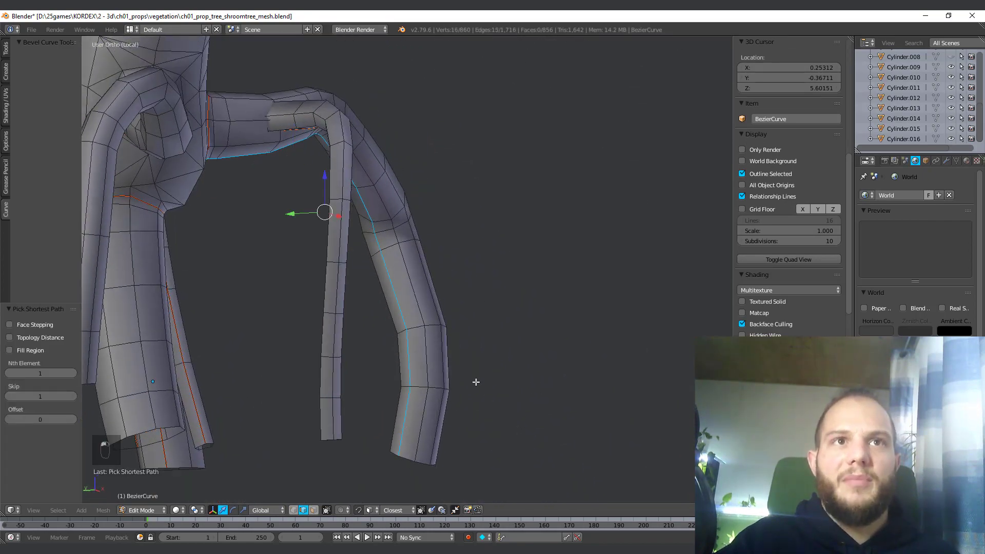
middle_click_drag(476, 382, 265, 319)
scroll(567, 278, "down", 3)
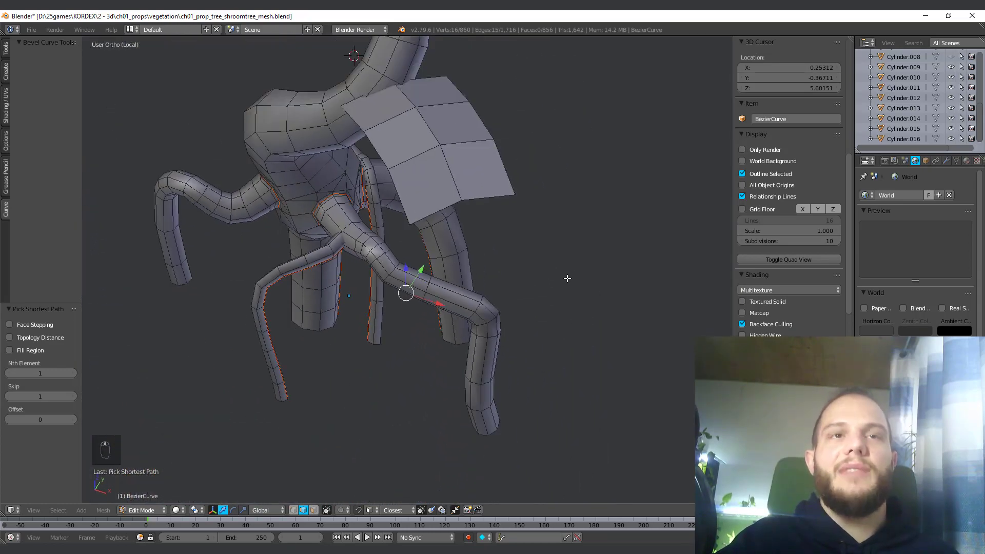
middle_click_drag(566, 279, 454, 272)
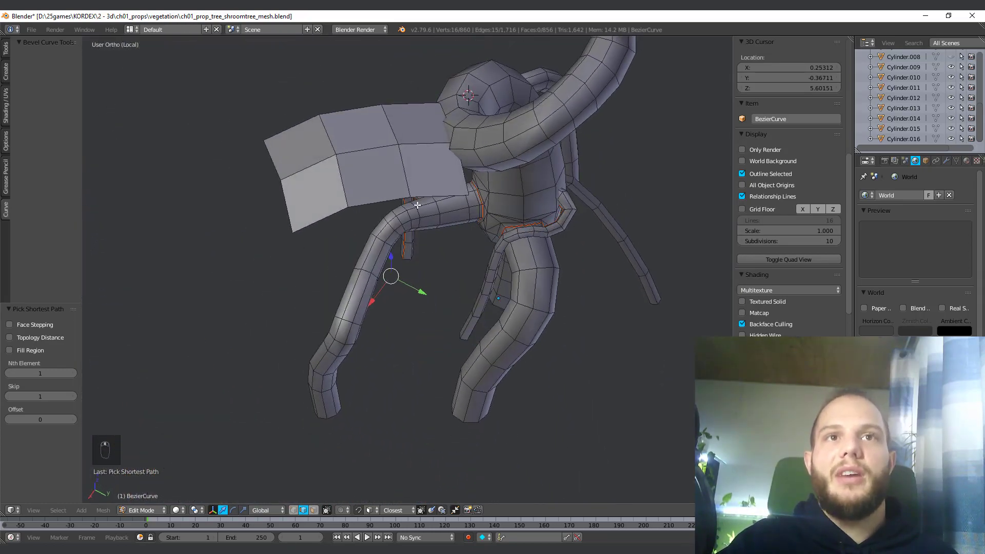
middle_click_drag(417, 205, 429, 236)
scroll(428, 235, "up", 5)
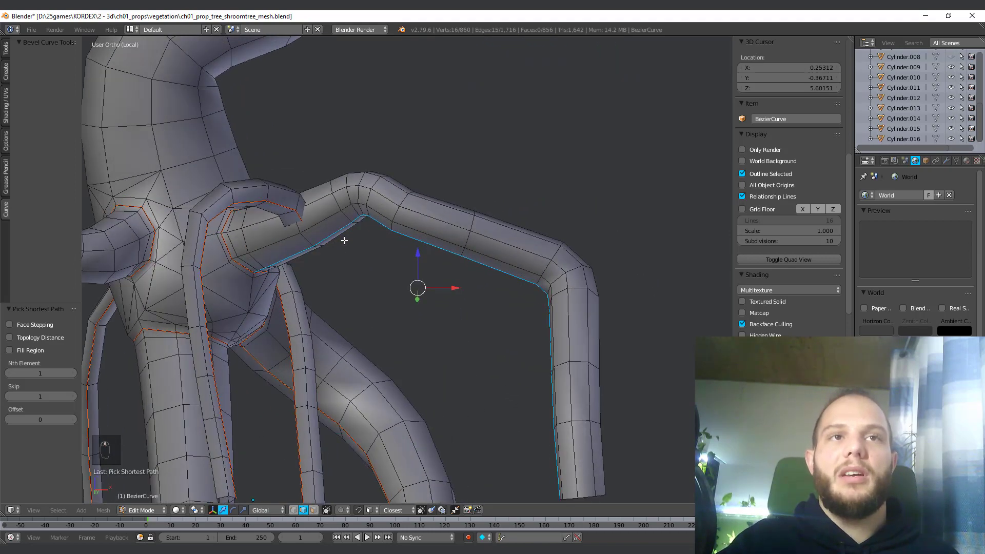
middle_click_drag(344, 240, 280, 348)
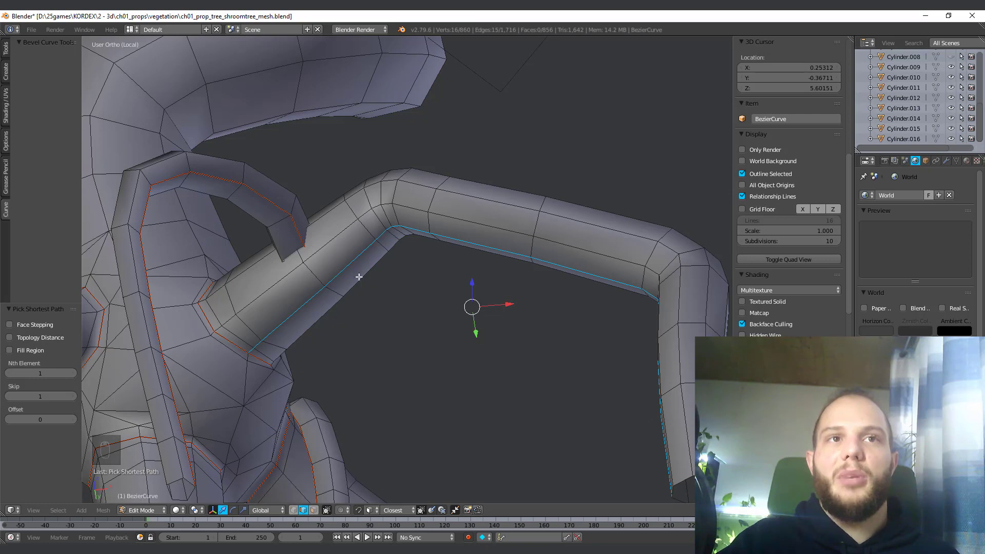
middle_click_drag(359, 277, 391, 323)
scroll(410, 323, "down", 2)
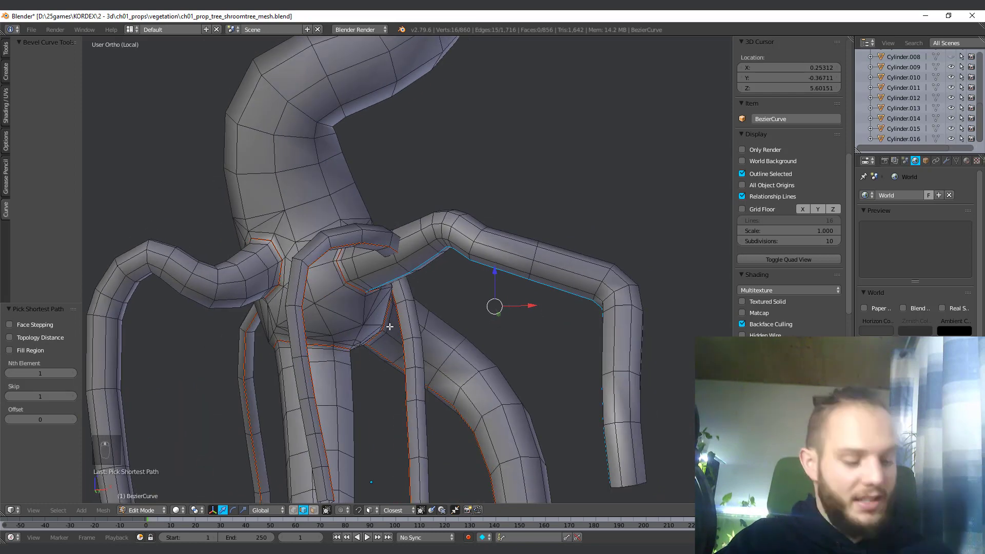
key("ctrl+e")
left_click(447, 354)
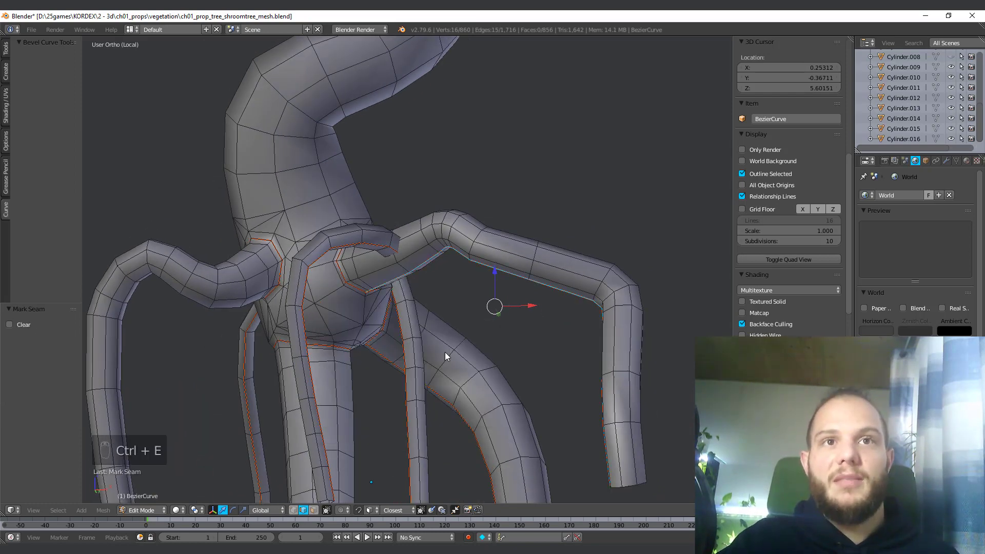
Step: Mark the underside edge path of the remaining thick arched side root as a seam, from its base loop to its tip
scroll(442, 351, "down", 2)
middle_click_drag(310, 387, 378, 338)
scroll(350, 369, "up", 2)
middle_click_drag(350, 368, 354, 329)
scroll(378, 314, "up", 3)
right_click(406, 294)
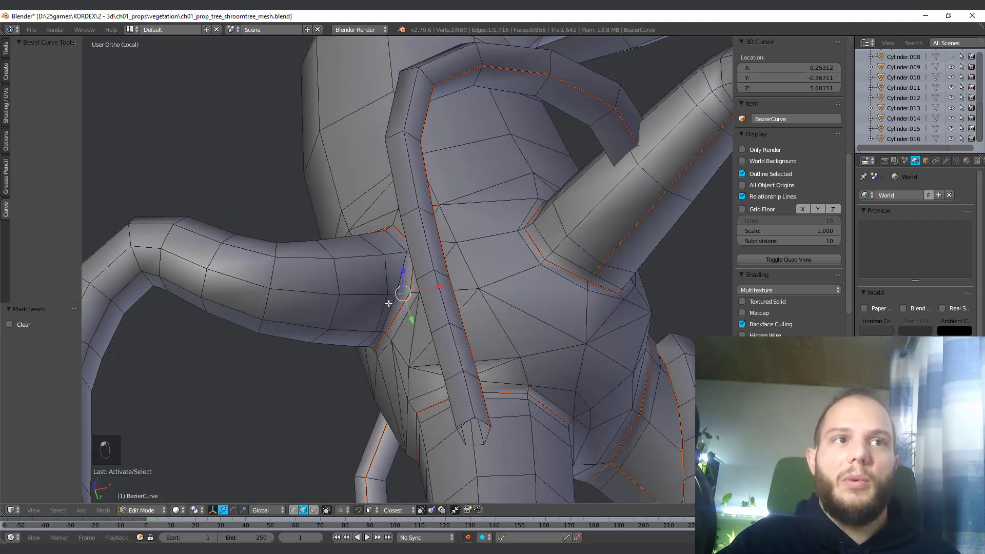
scroll(391, 303, "down", 3)
middle_click_drag(246, 391, 487, 235, "shift")
scroll(488, 233, "up", 3)
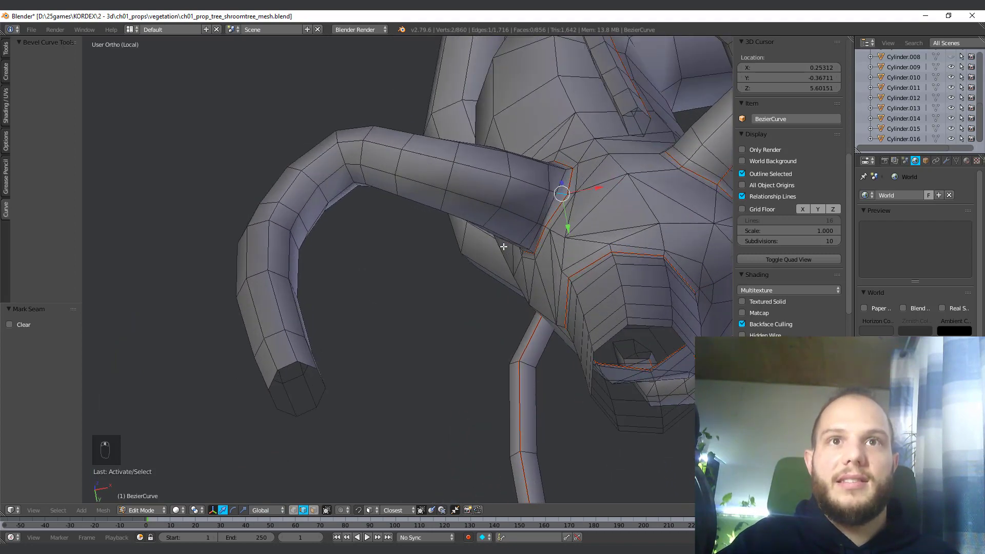
scroll(392, 264, "down", 3)
middle_click_drag(391, 263, 358, 473)
right_click(338, 448, "ctrl")
middle_click_drag(330, 431, 438, 358)
key("ctrl+e")
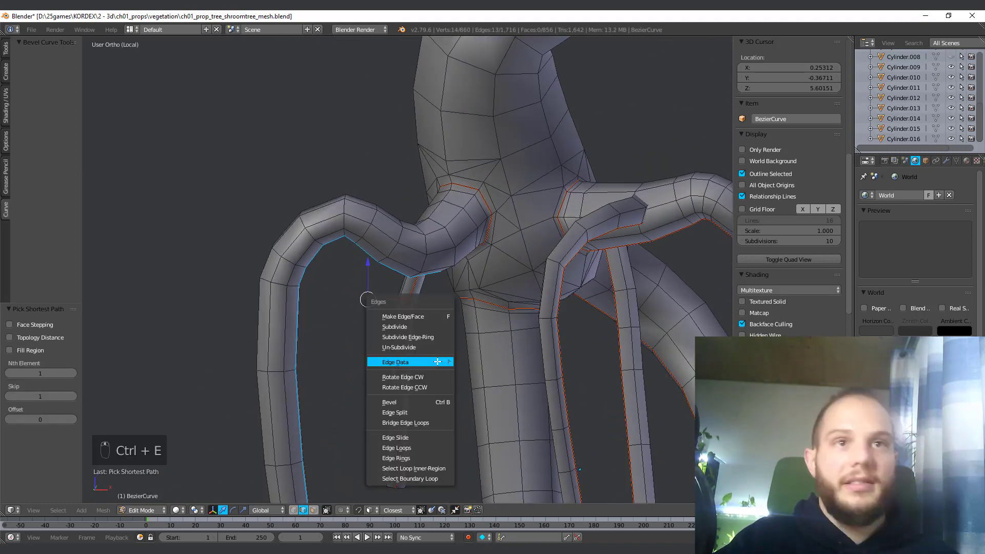
mouse_move(437, 362)
left_click(484, 386)
Step: Clear the root selection and mark a lengthwise edge loop on the curled upper branch as a seam
scroll(422, 329, "down", 3)
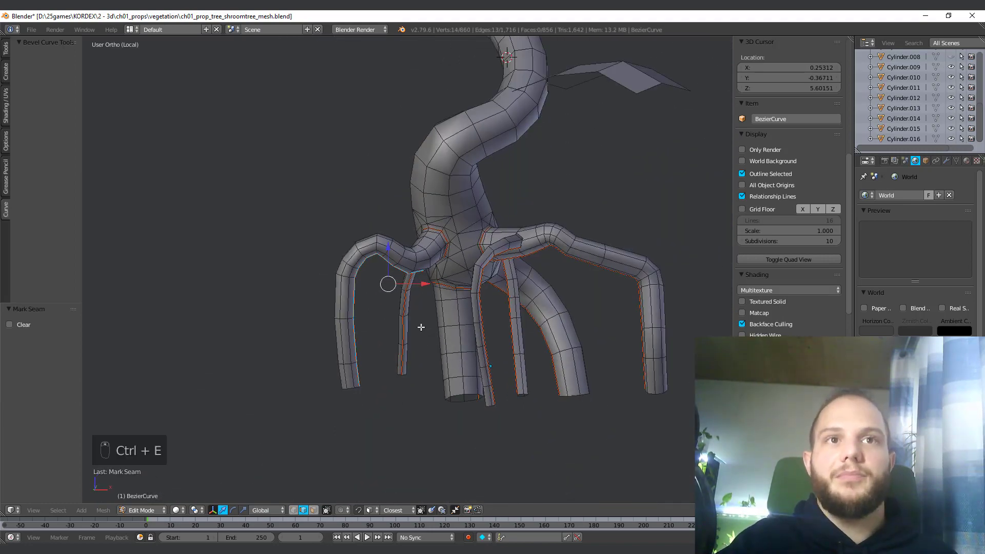
scroll(788, 230, "down", 5)
key("a")
middle_click_drag(413, 291, 535, 298)
middle_click_drag(547, 219, 437, 393)
middle_click_drag(315, 418, 413, 292)
right_click(340, 384, "alt")
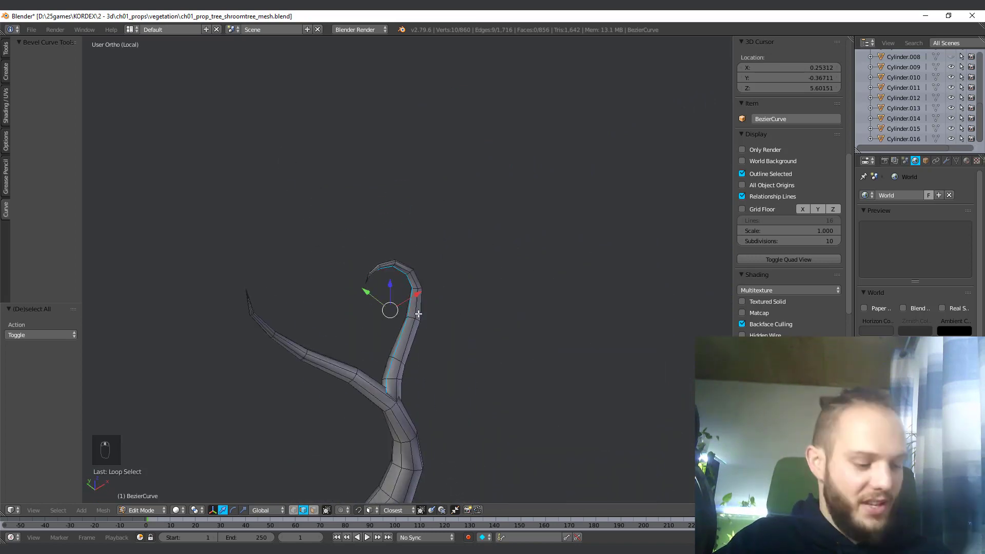
key("ctrl+e")
mouse_move(419, 313)
left_click(470, 345)
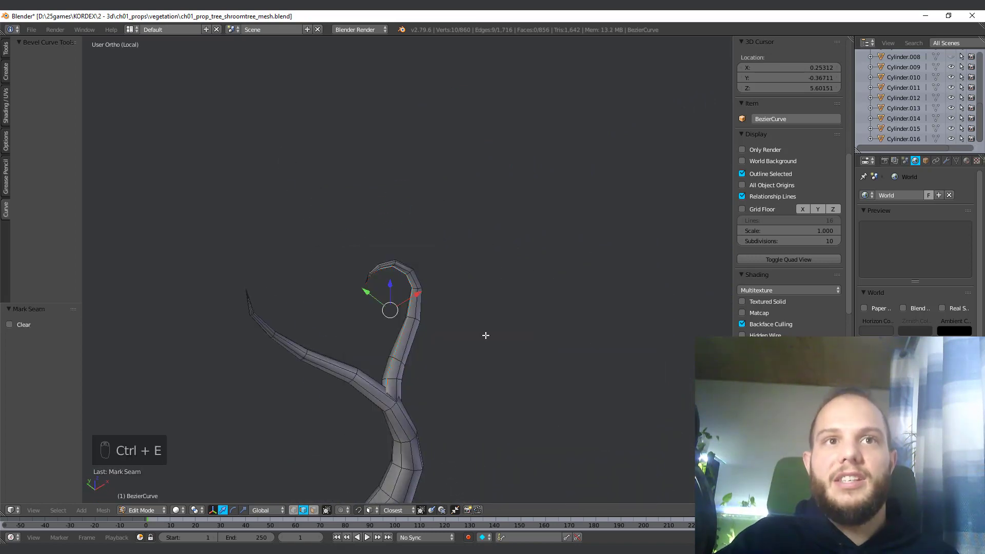
Step: Mark a lengthwise edge loop as a seam along the trunk, from the thin pointed branch down to the side root's base loop
middle_click_drag(470, 344, 470, 343)
scroll(561, 313, "up", 4)
middle_click_drag(569, 325, 376, 199)
middle_click_drag(469, 442, 451, 213, "shift")
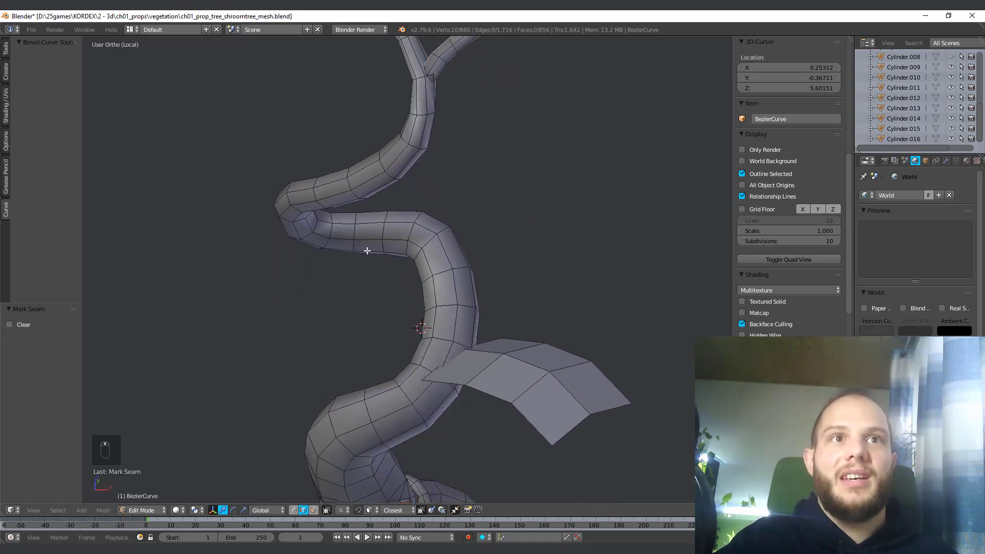
right_click(348, 240, "alt")
scroll(354, 226, "down", 3)
middle_click_drag(376, 217, 376, 297)
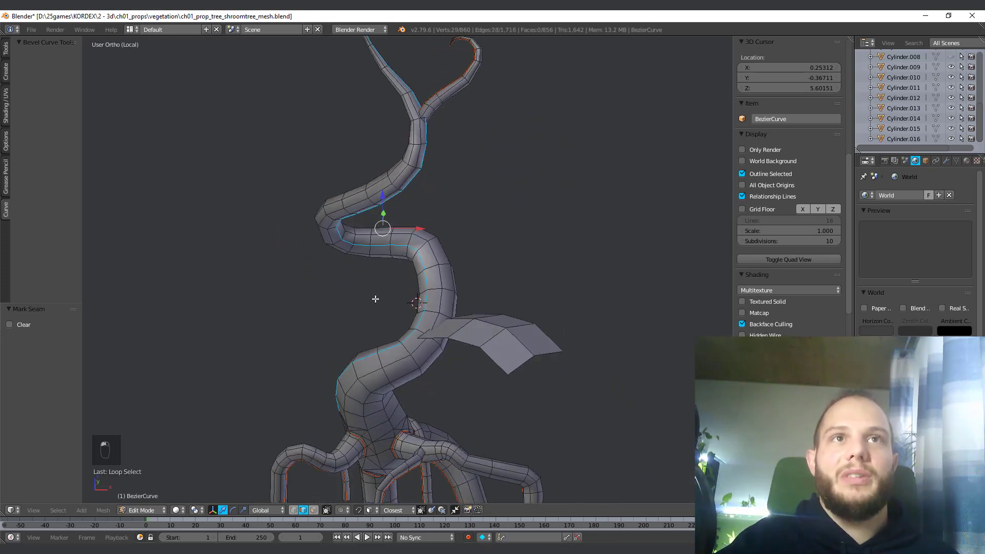
scroll(420, 249, "up", 2)
middle_click_drag(420, 249, 430, 240)
middle_click_drag(456, 303, 457, 349, "shift")
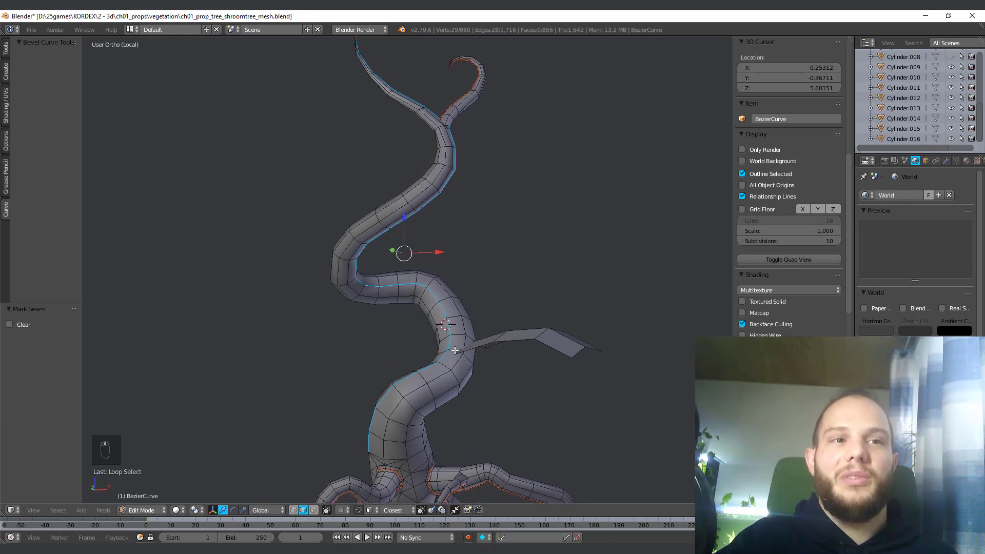
middle_click_drag(436, 408, 434, 253)
middle_click_drag(434, 252, 464, 293)
scroll(463, 288, "up", 2)
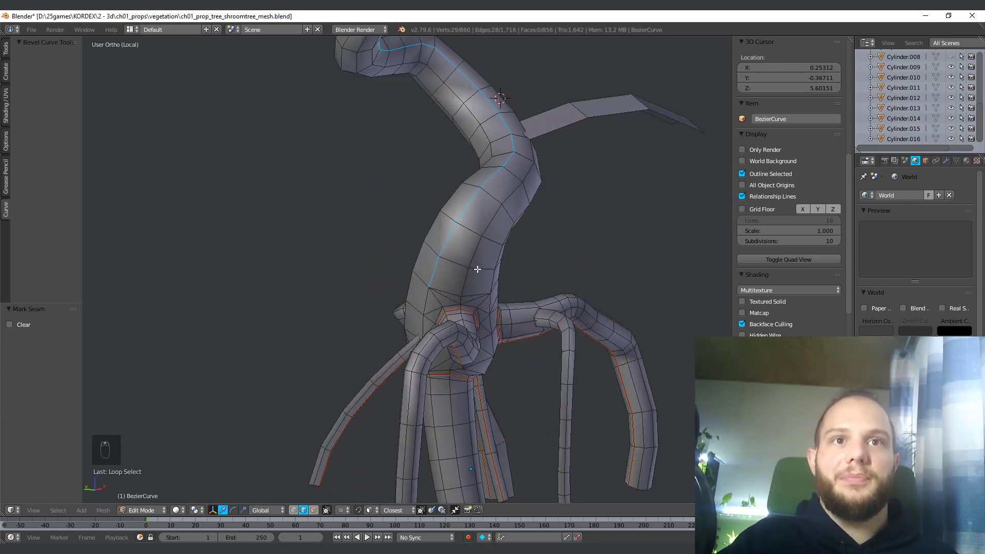
scroll(477, 269, "up", 3)
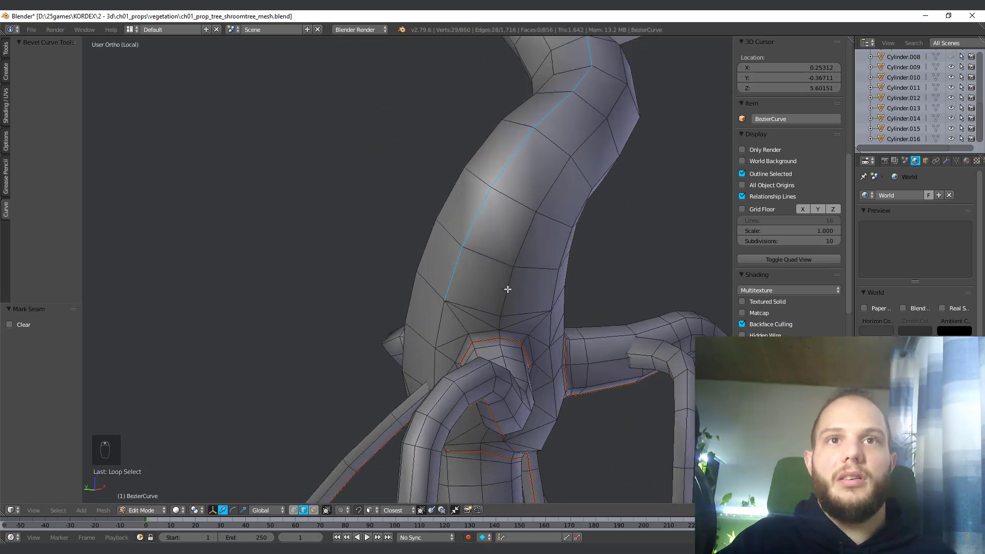
right_click(508, 289, "alt")
scroll(504, 287, "down", 3)
middle_click_drag(495, 271, 392, 277)
middle_click_drag(436, 123, 400, 308, "shift")
middle_click_drag(455, 174, 464, 334, "shift")
middle_click_drag(395, 250, 524, 240)
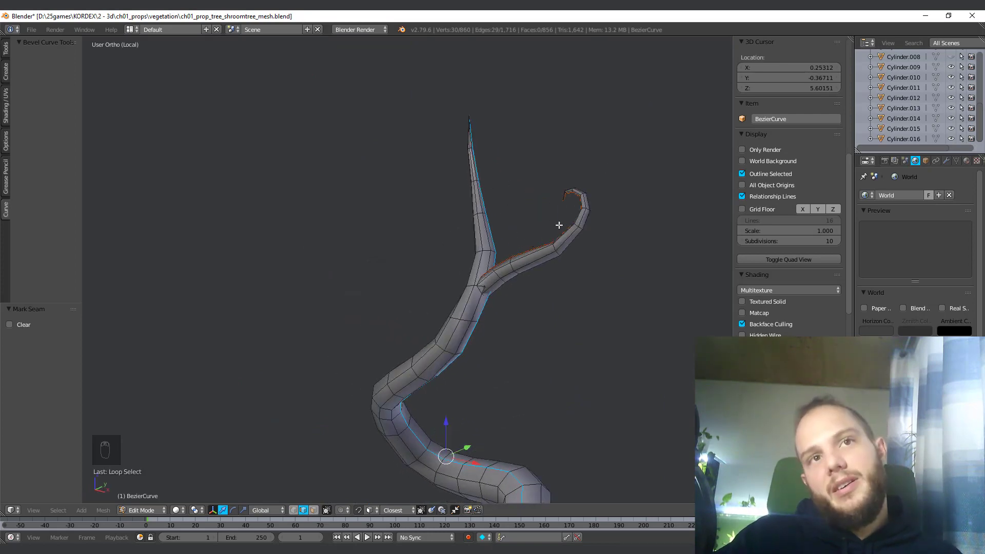
middle_click_drag(492, 362, 490, 374)
middle_click_drag(433, 497, 449, 261, "shift")
scroll(422, 313, "up", 2)
middle_click_drag(422, 312, 444, 294)
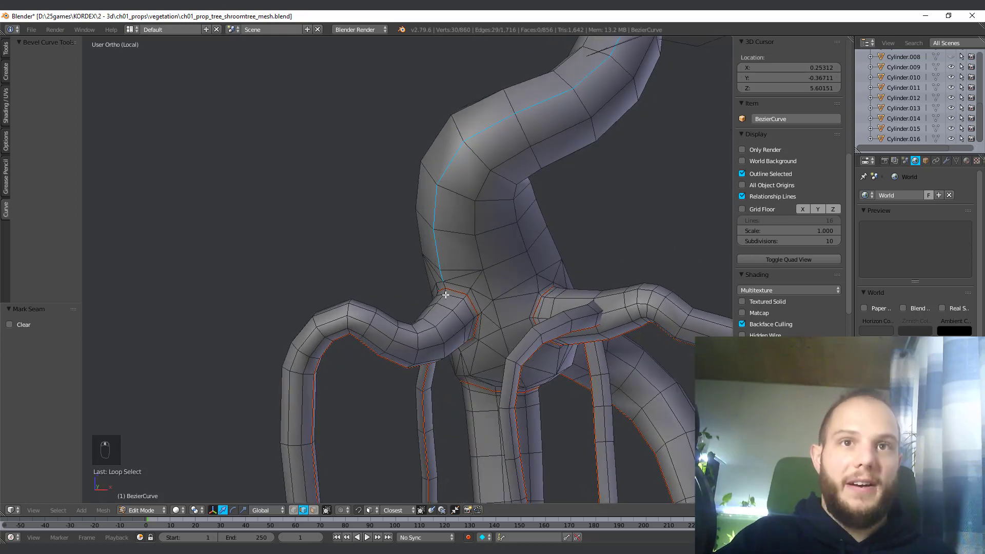
key("ctrl+e")
mouse_move(447, 296)
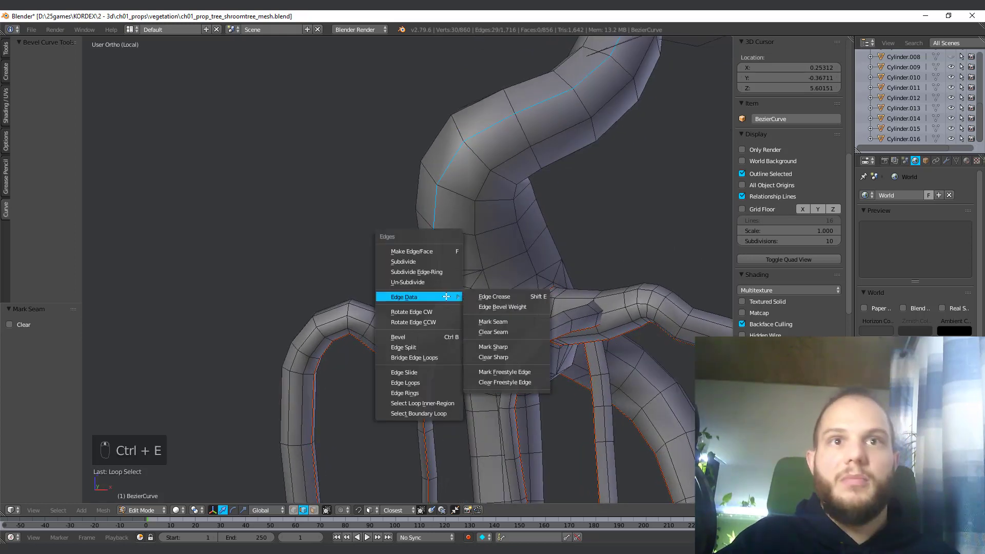
left_click(496, 321)
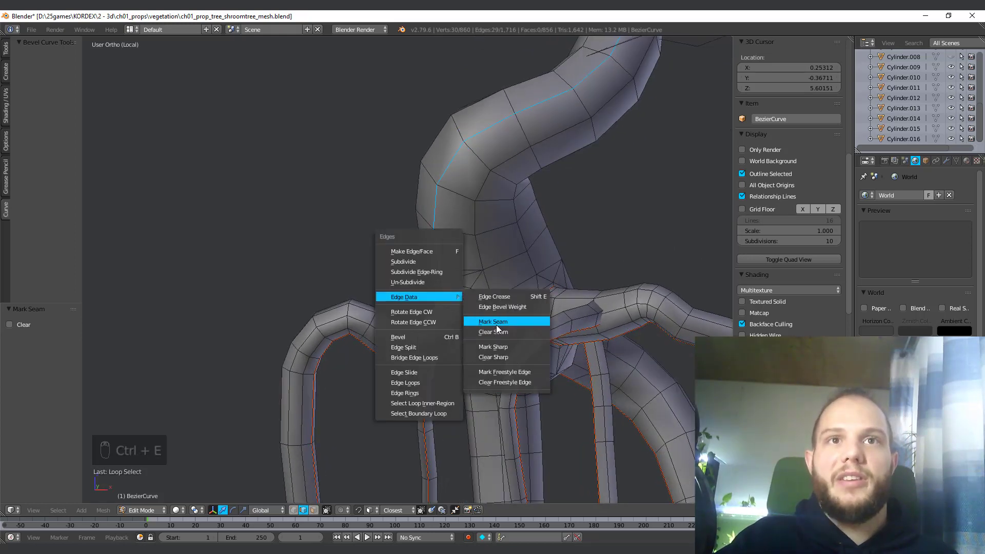
Step: Mark the short edges linking the trunk seam, the side root's base loop and the thick root's loop below as seams
scroll(497, 329, "down", 3)
scroll(473, 277, "up", 4)
middle_click_drag(474, 277, 505, 207)
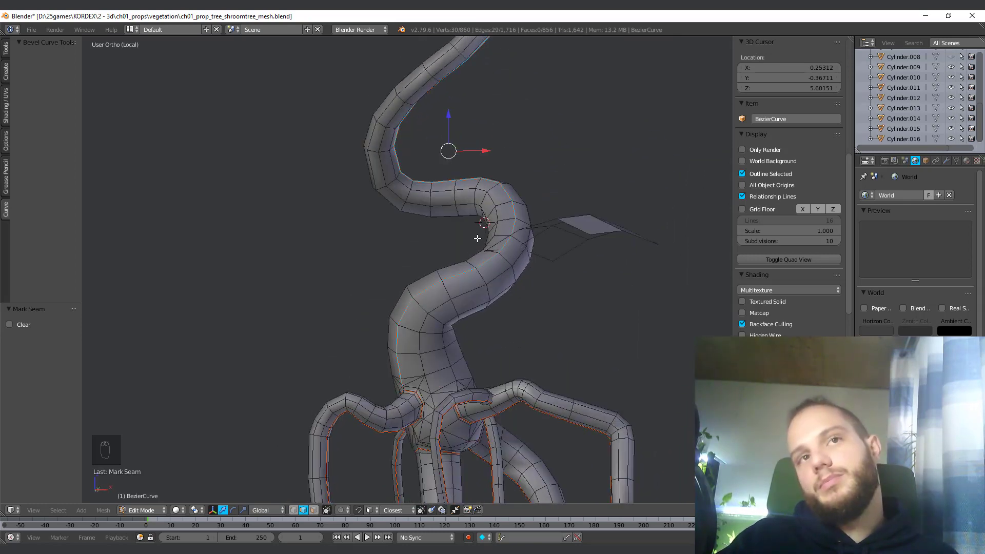
middle_click_drag(477, 239, 455, 358)
scroll(443, 296, "up", 4)
middle_click_drag(442, 292, 430, 310)
scroll(477, 334, "up", 3)
right_click(478, 346)
scroll(478, 346, "down", 3)
scroll(432, 321, "up", 2)
left_click(446, 315, "shift")
left_click(446, 314, "shift")
left_click(446, 314, "shift")
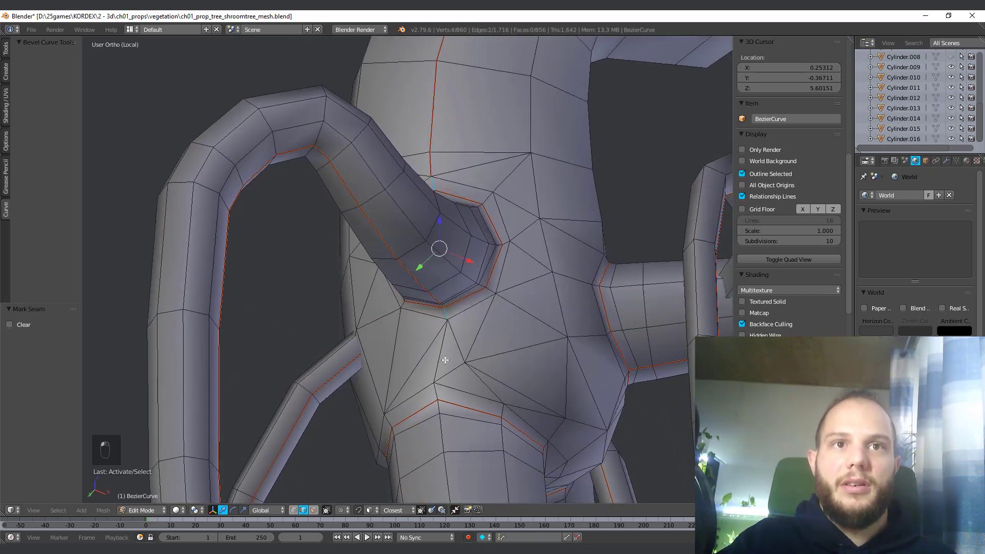
right_click(426, 329, "ctrl")
middle_click_drag(426, 329, 428, 306)
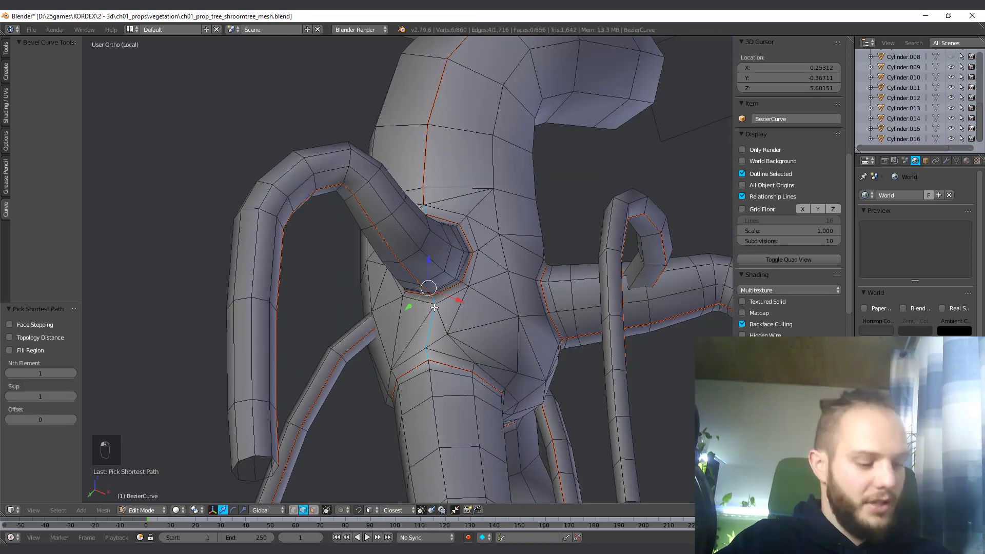
key("ctrl+e")
mouse_move(435, 308)
left_click(487, 333)
Step: Select the whole mesh, enlarge the timeline area and switch it to the UV/Image Editor
scroll(437, 188, "down", 4)
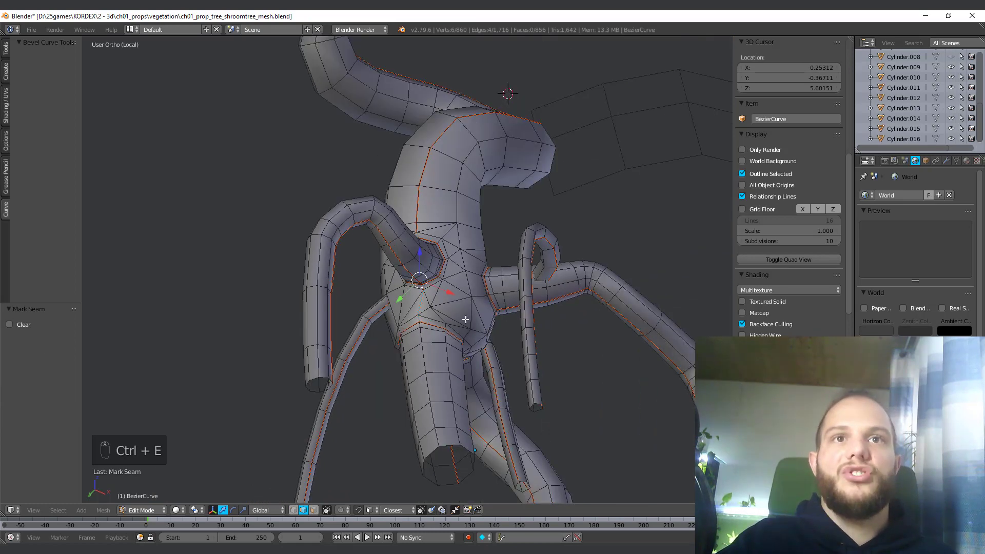
middle_click_drag(437, 188, 411, 336, "shift")
middle_click_drag(450, 226, 424, 331, "shift")
key("a")
key("a")
key("a")
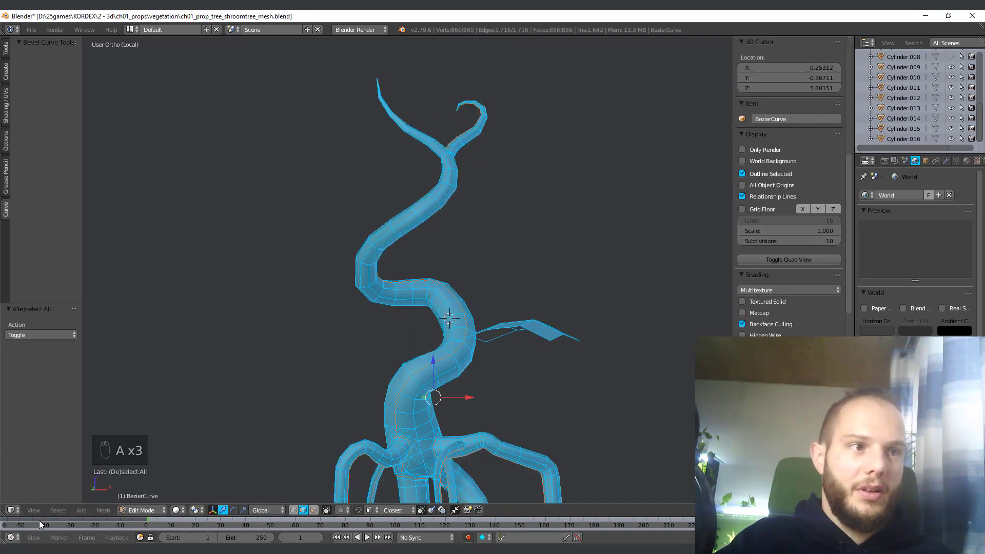
left_click_drag(77, 517, 77, 337)
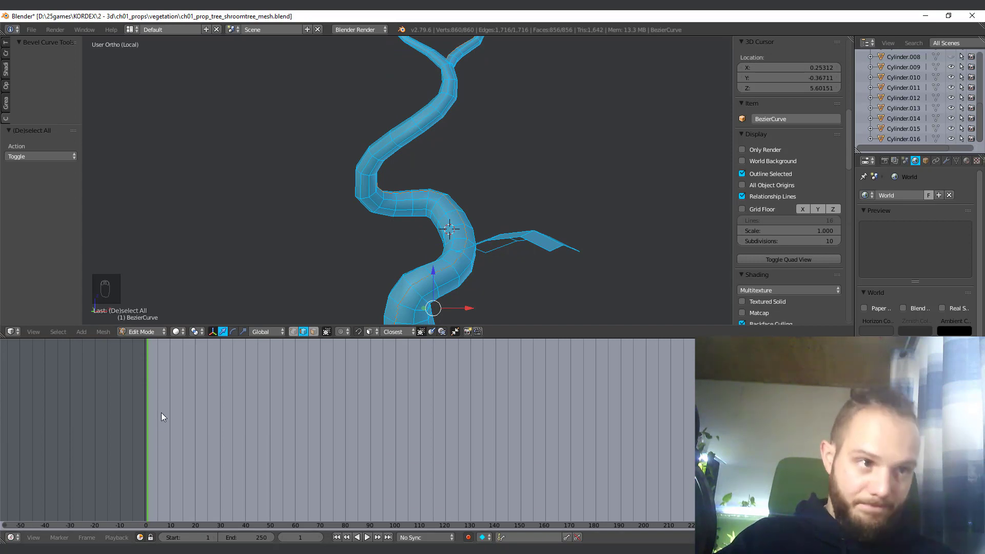
left_click(13, 537)
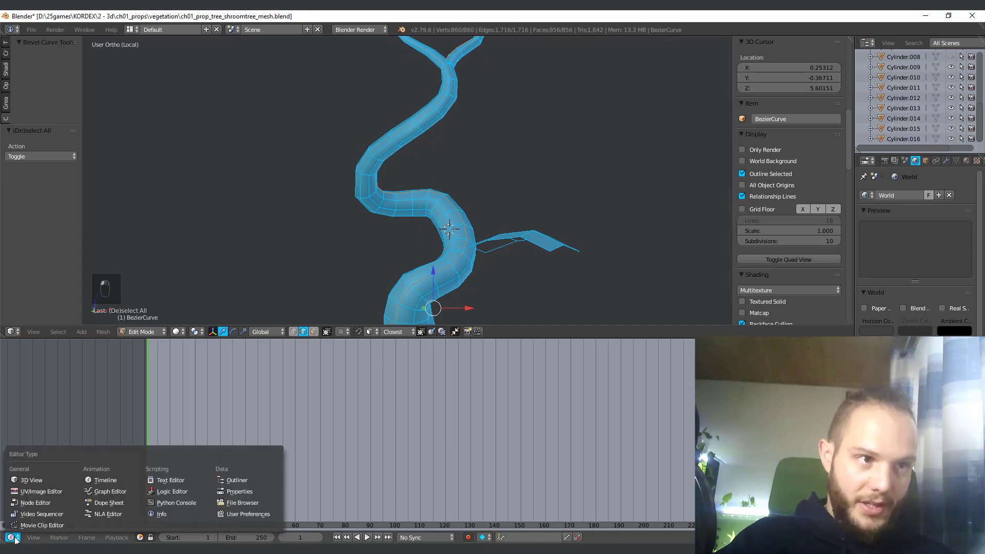
left_click(33, 492)
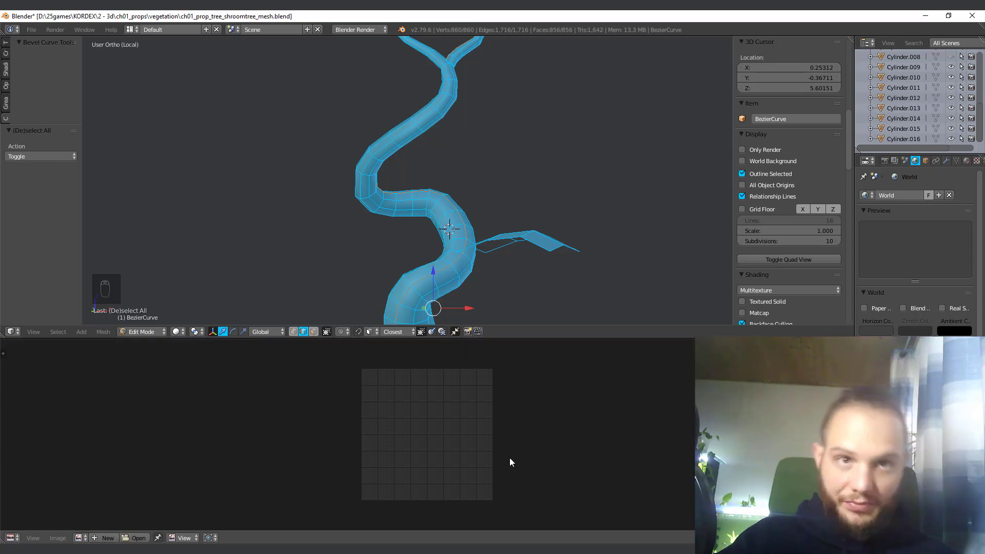
Step: Unwrap the whole selected tree mesh along its marked seams
scroll(467, 257, "down", 5)
key("a")
key("a")
key("a")
key("a")
key("a")
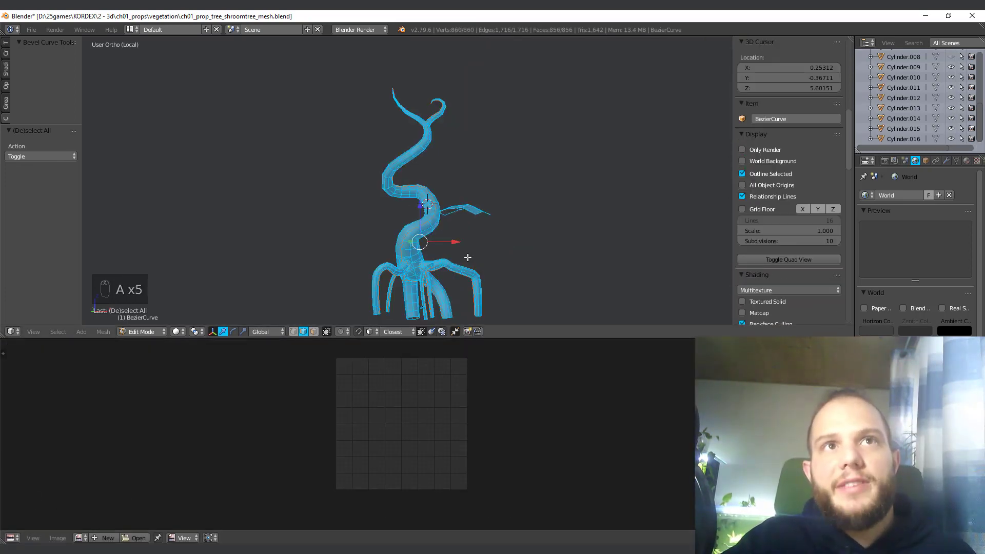
middle_click_drag(447, 285, 443, 260, "shift")
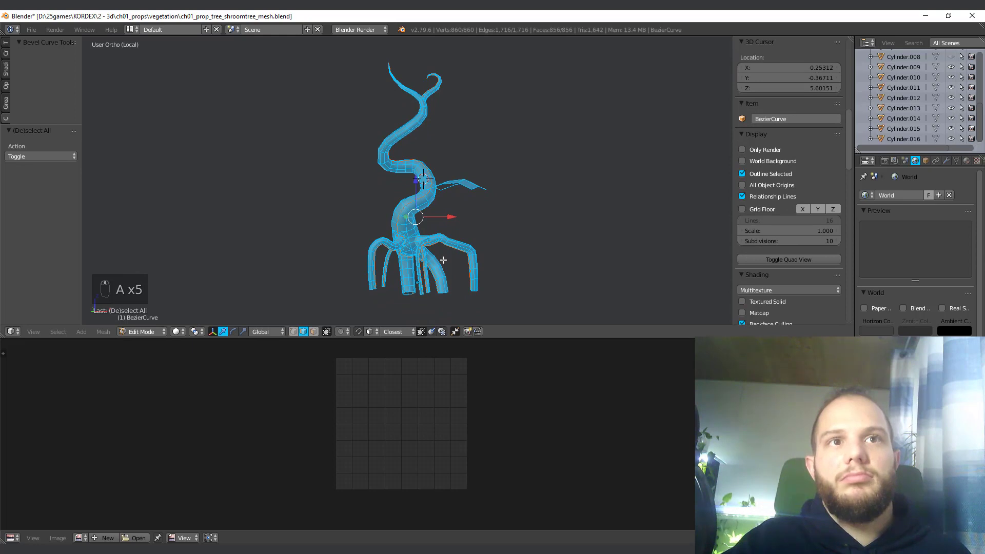
key("a")
key("a")
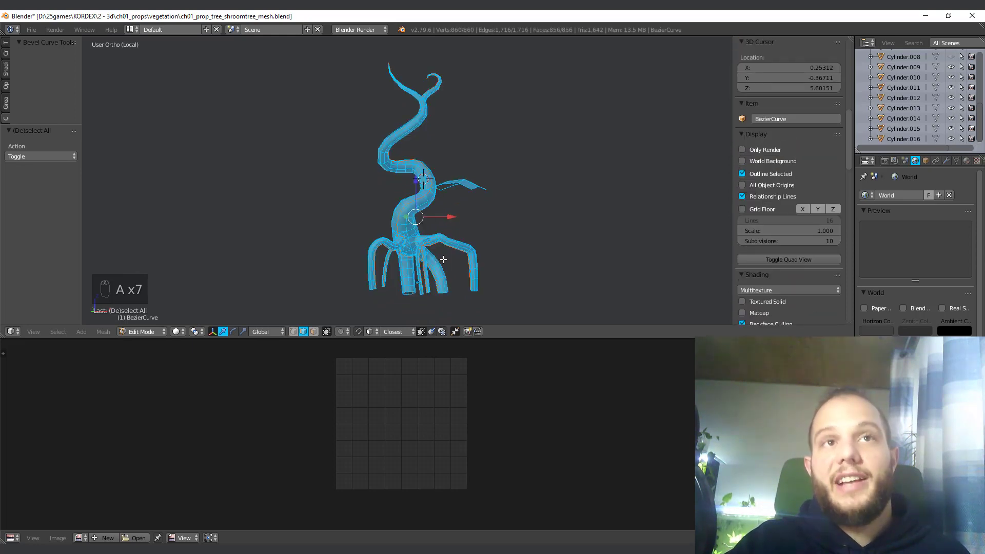
key("u")
left_click(413, 208)
Step: Examine the layout and proportions of the unwrapped UV islands, adjusting the height of the UV editor
scroll(329, 452, "up", 3)
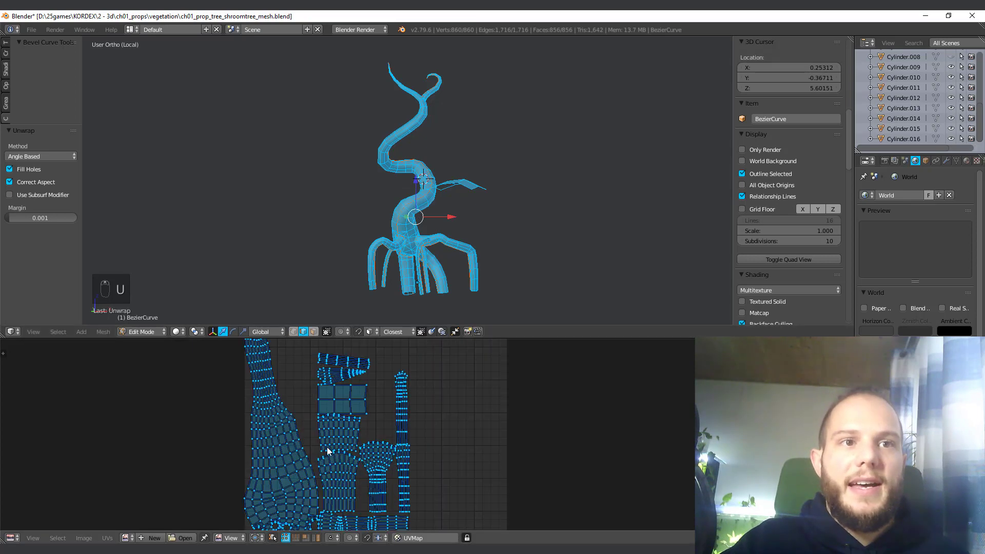
middle_click_drag(360, 467, 363, 435)
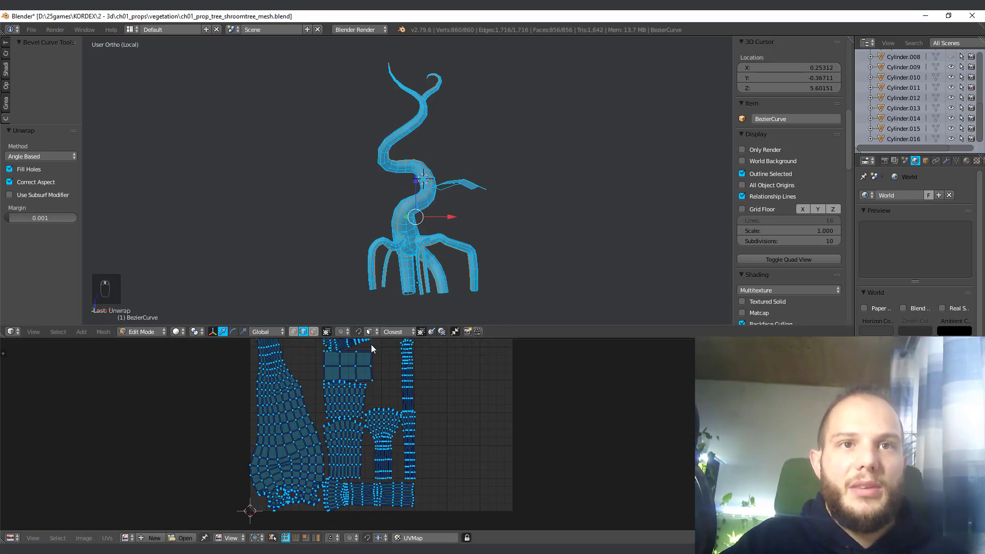
middle_click_drag(371, 393, 384, 416)
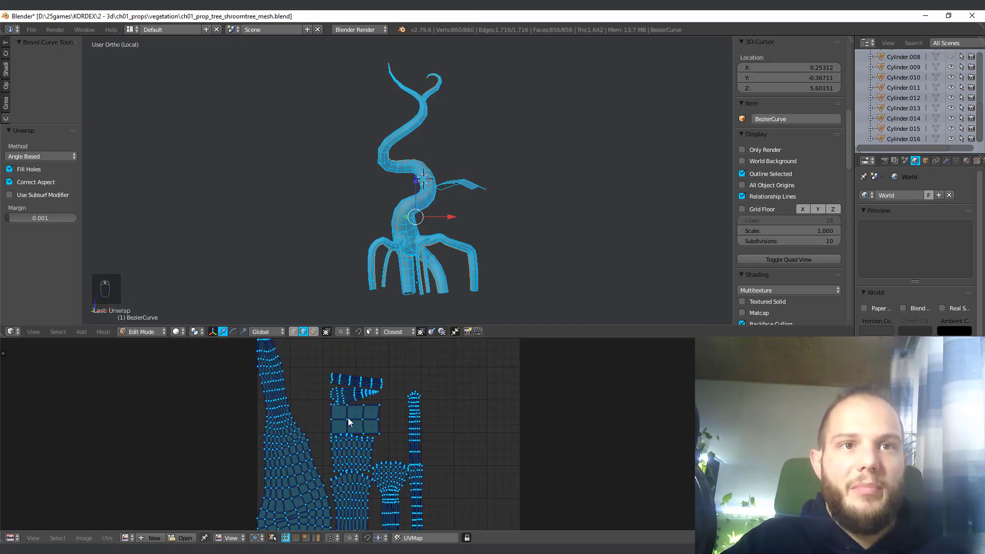
scroll(348, 418, "down", 4)
scroll(464, 308, "up", 1)
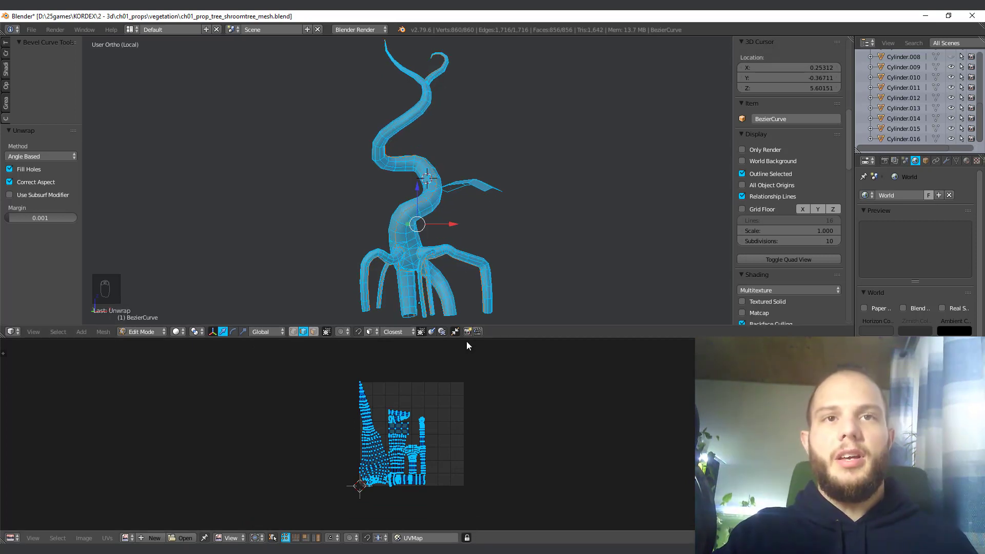
left_click_drag(440, 338, 440, 363)
scroll(335, 395, "up", 3)
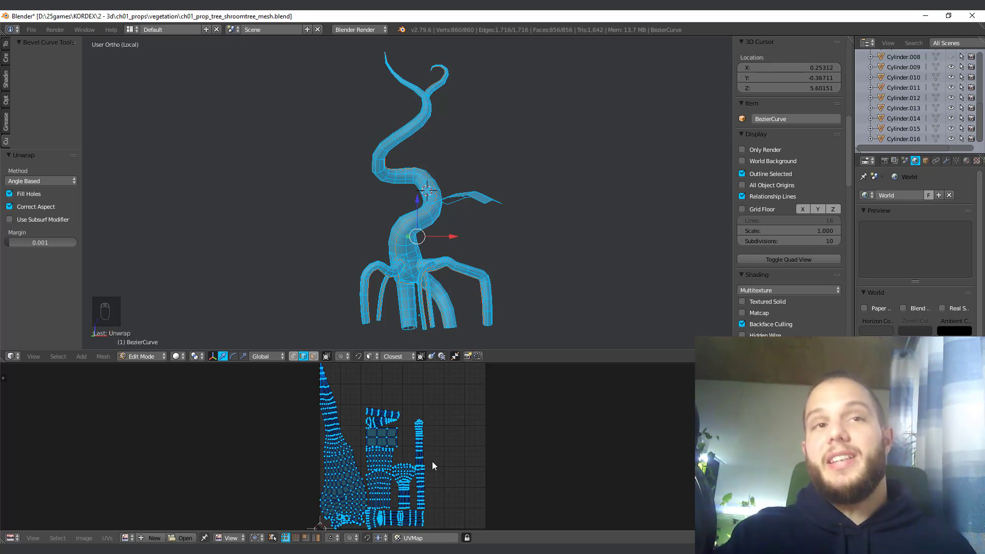
Step: Check the tree's transform values in Object Mode and apply its rotation and scale
scroll(795, 240, "up", 10)
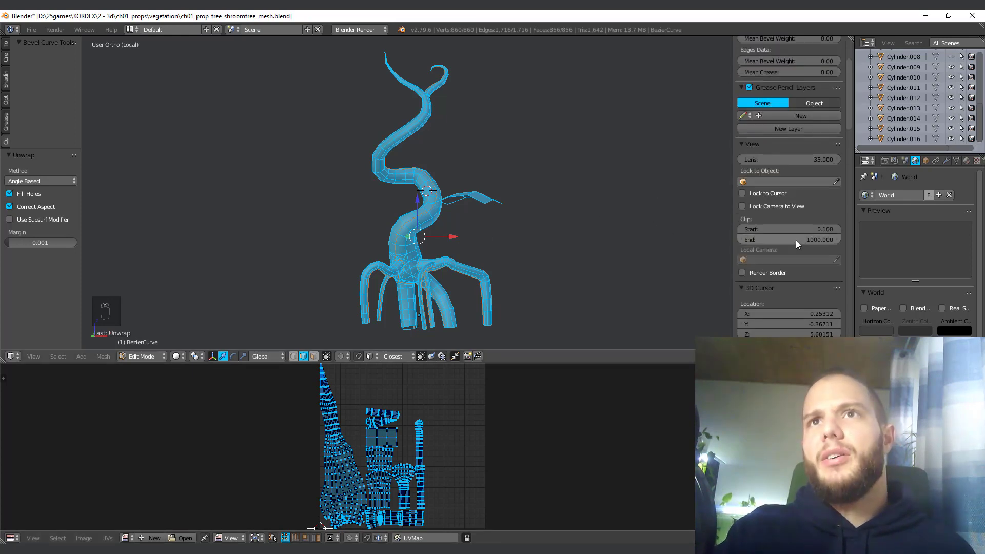
scroll(795, 240, "up", 2)
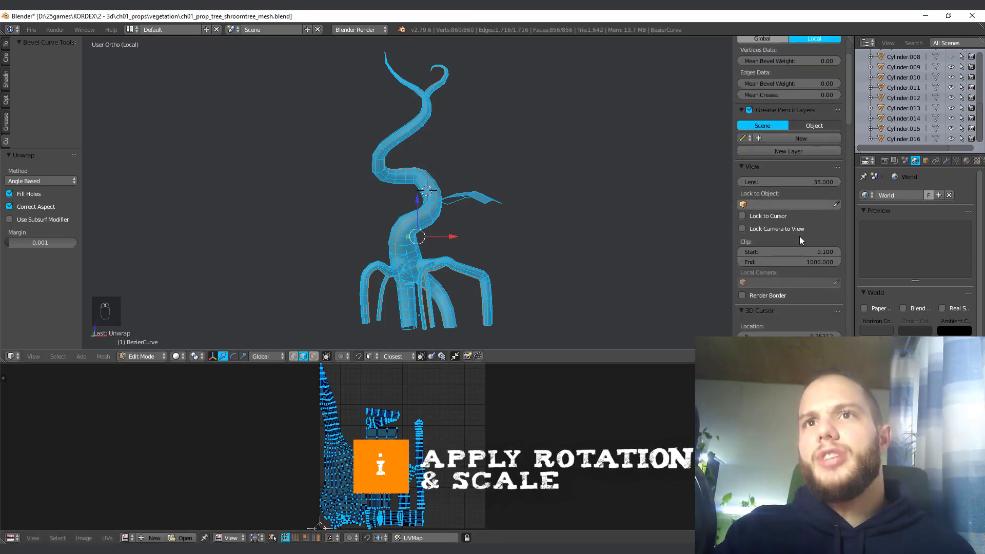
scroll(799, 235, "up", 2)
key("Tab")
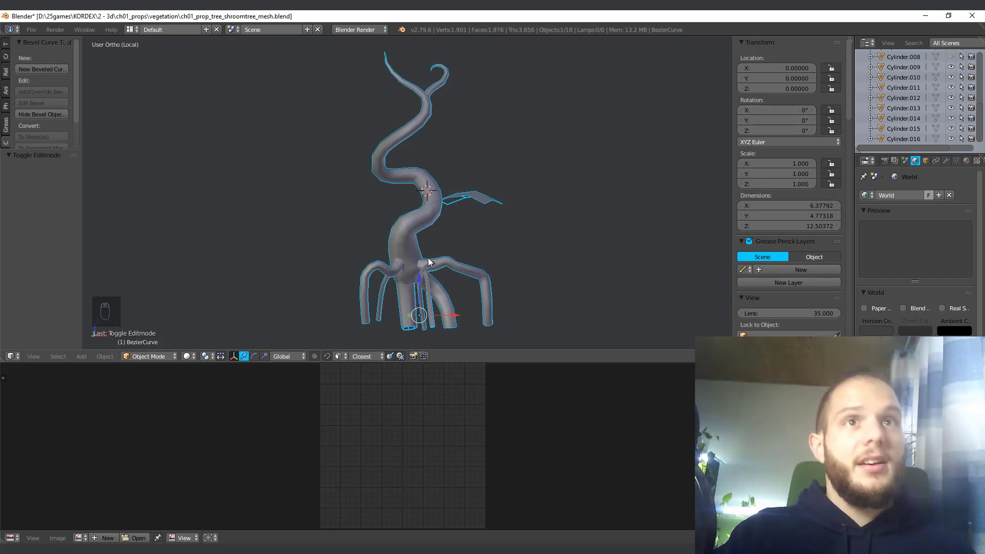
scroll(428, 258, "up", 1)
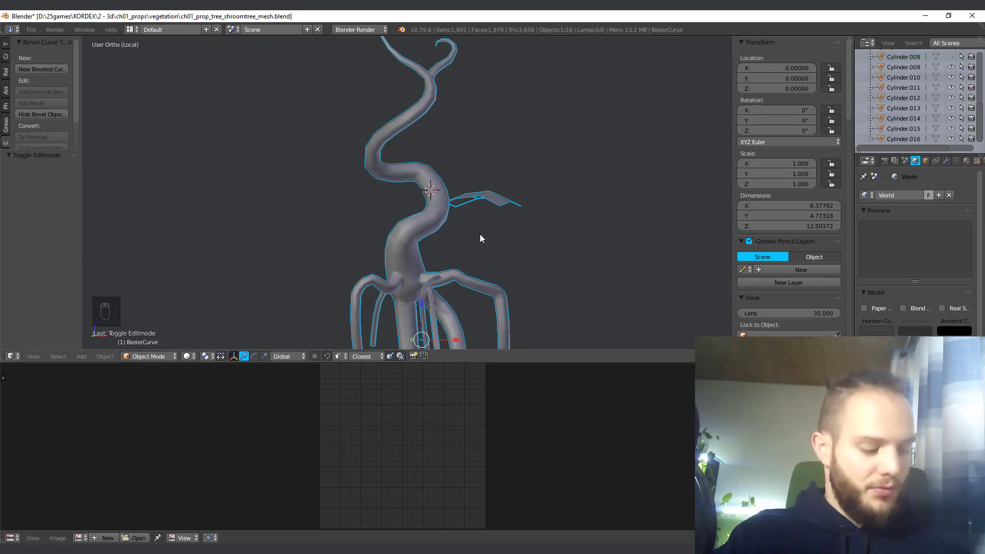
key("ctrl+a")
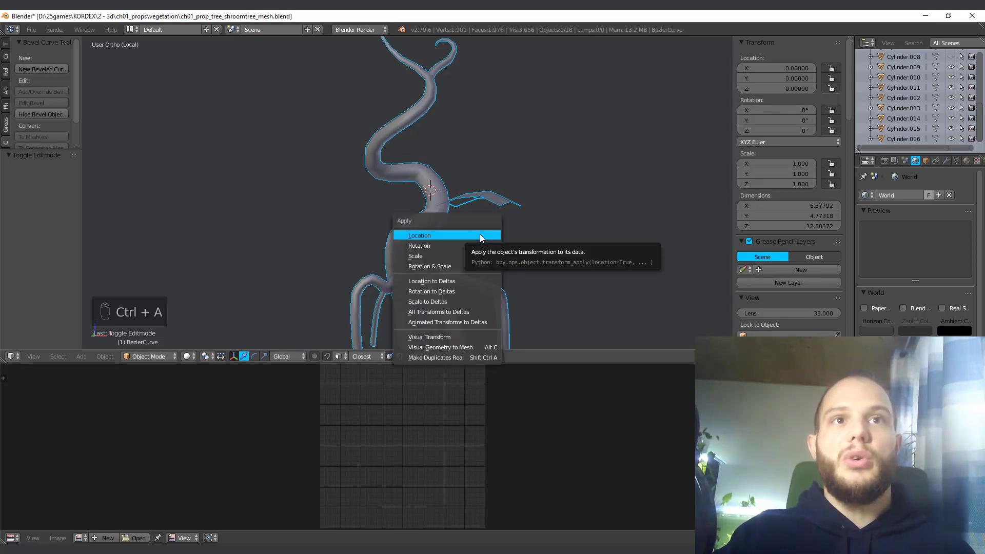
left_click(432, 268)
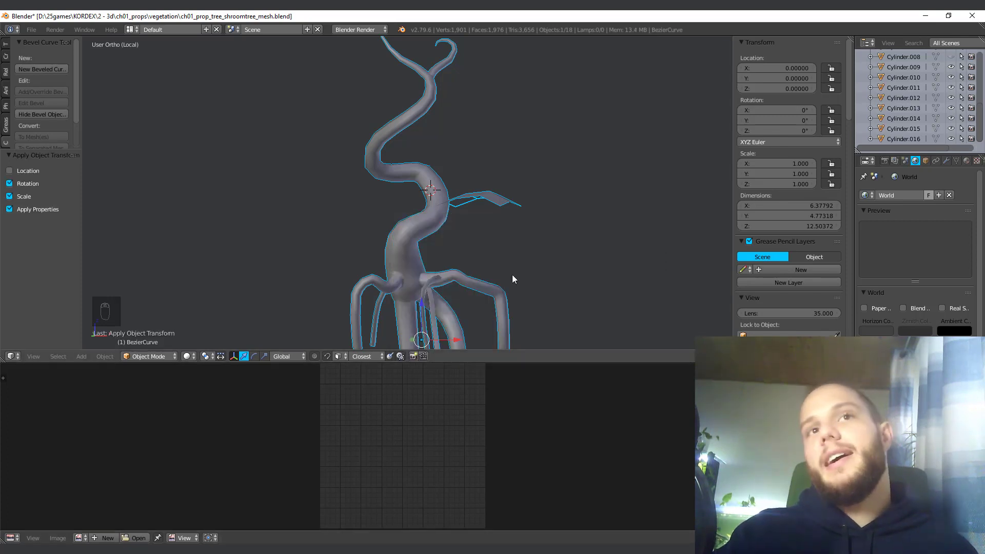
scroll(478, 270, "down", 2)
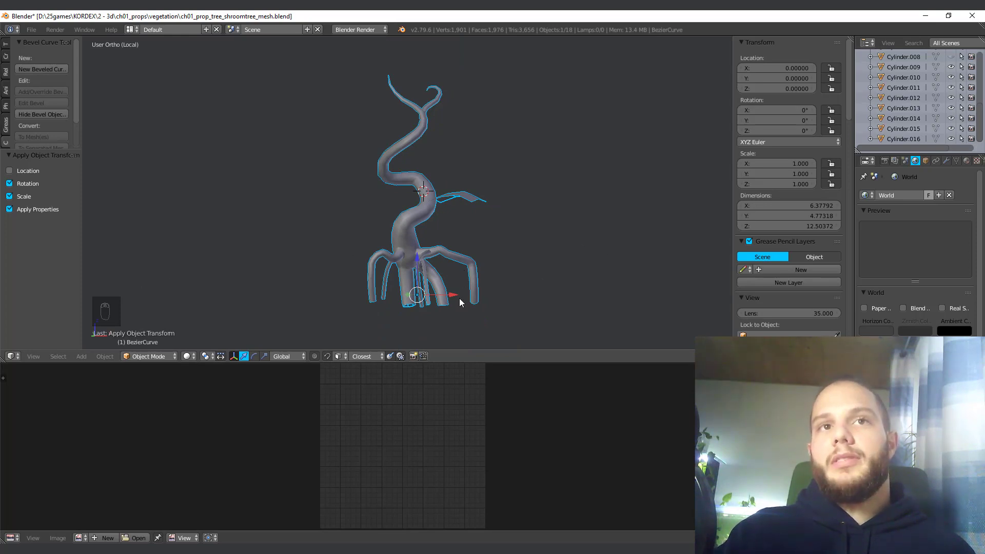
Step: Return the tree to Edit Mode, enlarge the UV editor and frame the full UV layout in it
key("Tab")
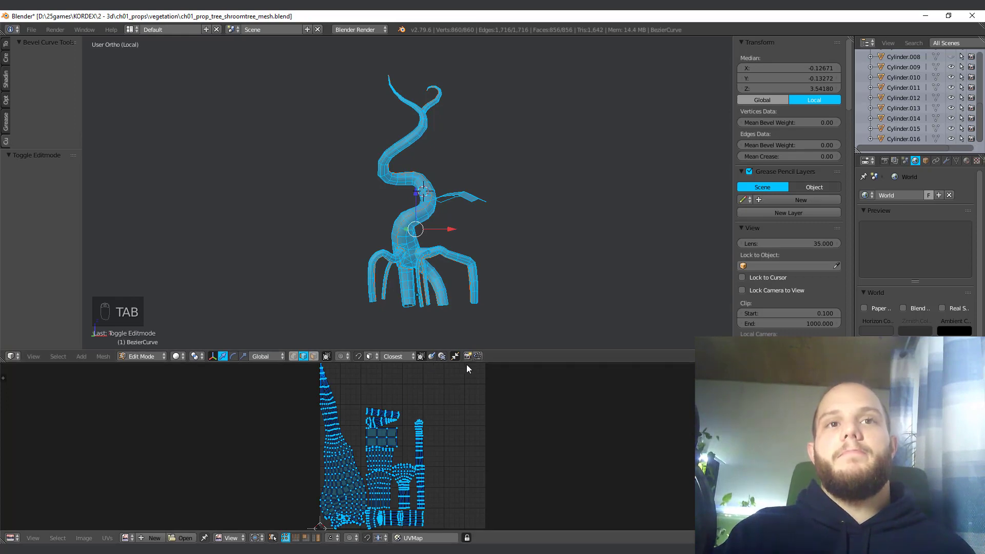
left_click_drag(468, 362, 468, 283)
scroll(373, 459, "up", 2)
scroll(374, 455, "up", 1)
middle_click_drag(326, 457, 361, 392)
scroll(361, 392, "down", 2)
middle_click_drag(348, 456, 346, 479)
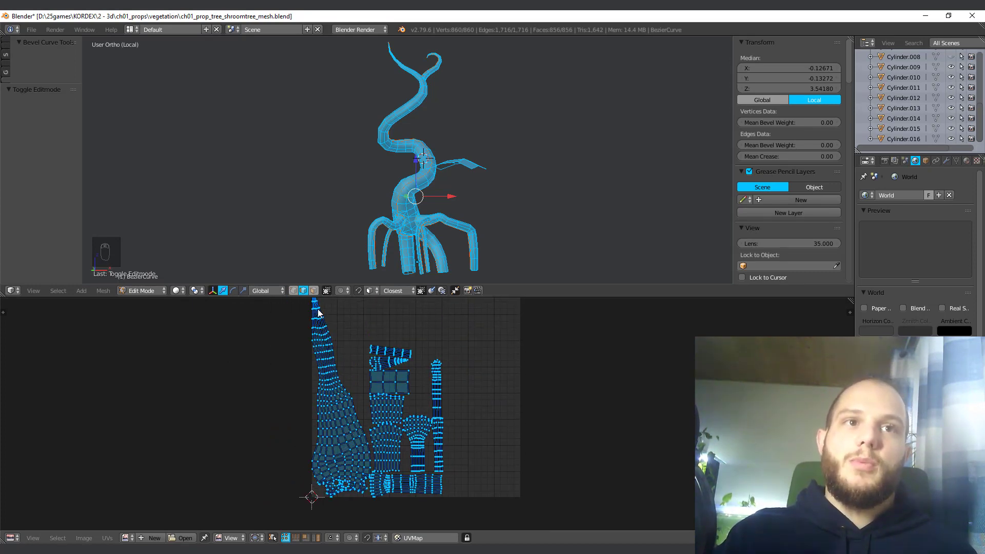
middle_click_drag(371, 367, 368, 398)
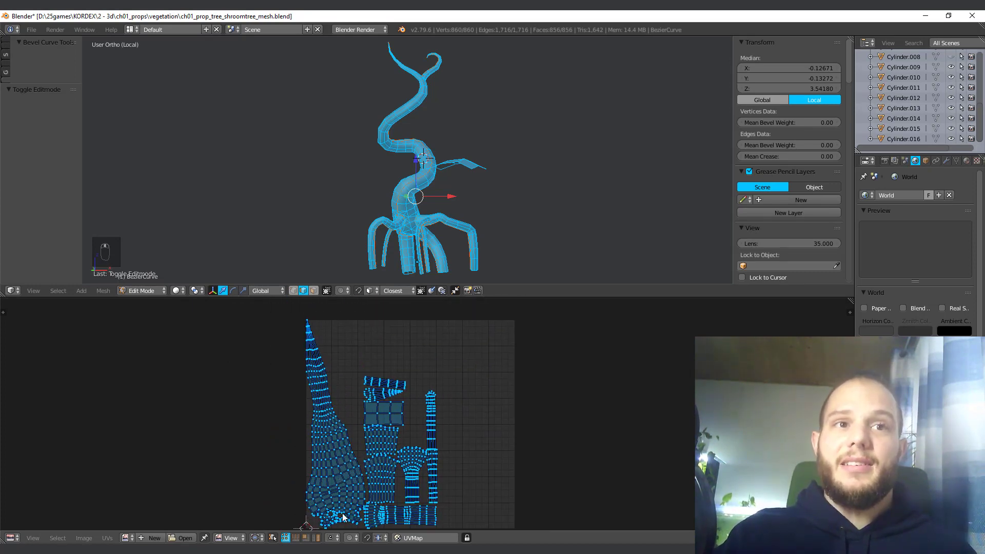
Step: Select the edge loop around the trunk at its upper bend in edge select mode and mark it as a seam
middle_click_drag(337, 504, 326, 494)
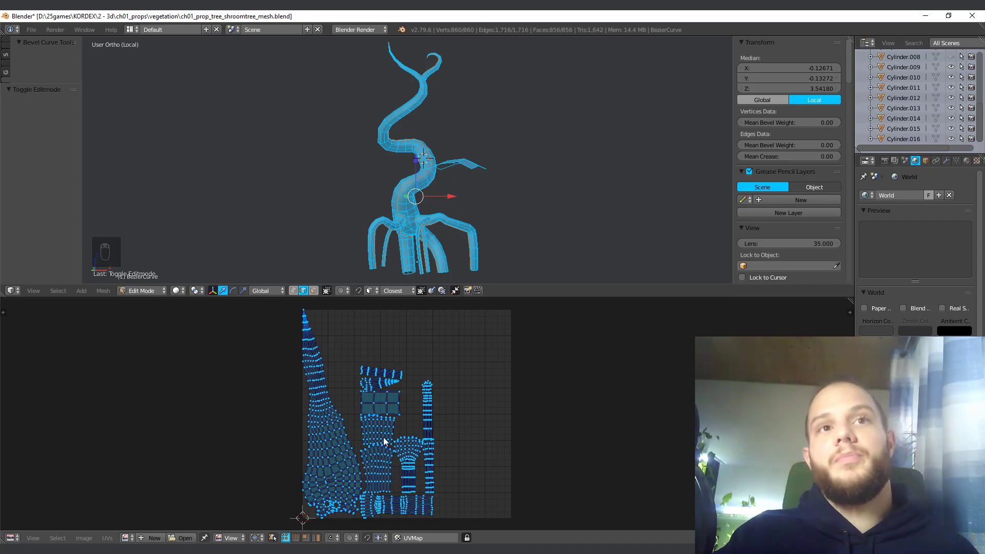
left_click_drag(494, 304, 493, 379)
scroll(456, 167, "up", 8)
middle_click_drag(457, 167, 412, 284)
key("ctrl+Tab")
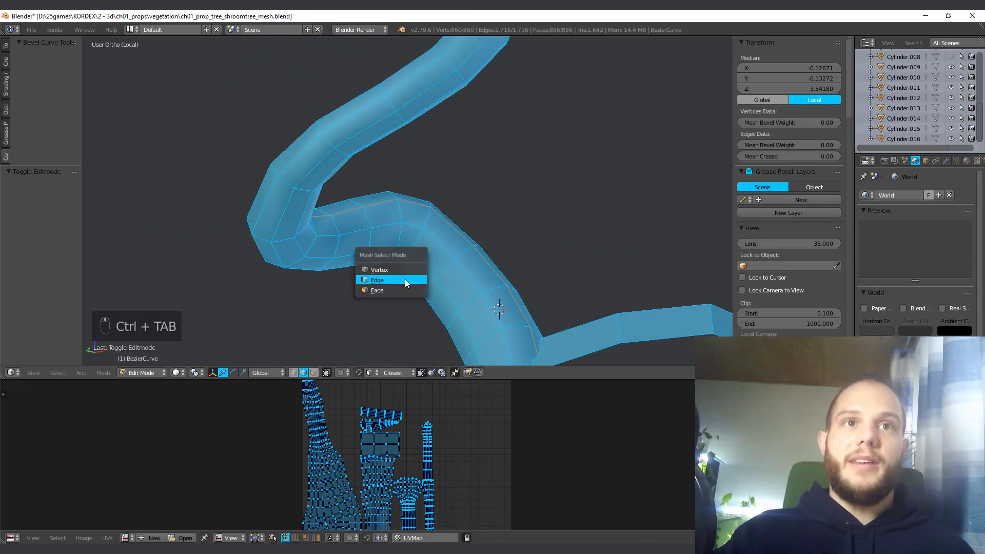
left_click(409, 281)
right_click(413, 241, "alt")
scroll(414, 243, "down", 5)
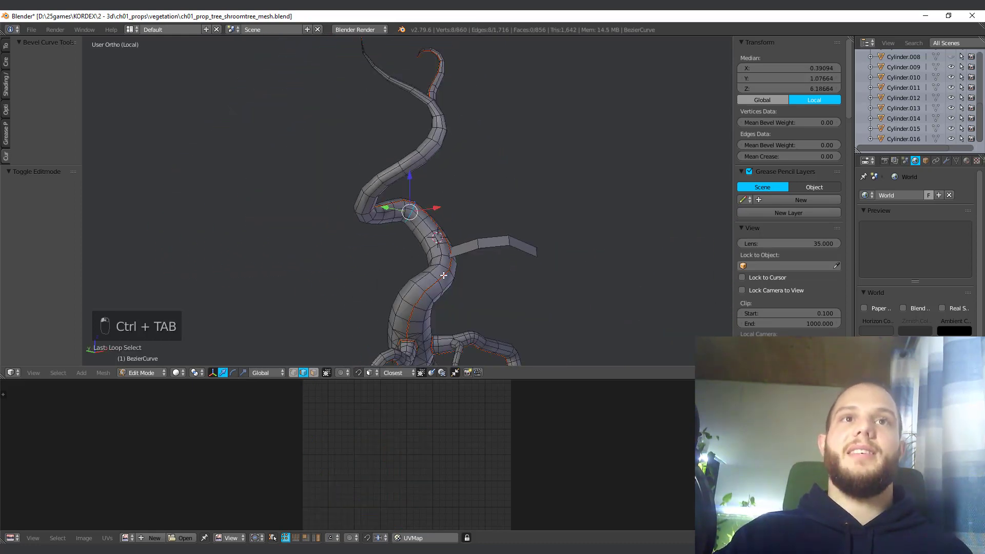
middle_click_drag(413, 256, 433, 266)
key("ctrl+e")
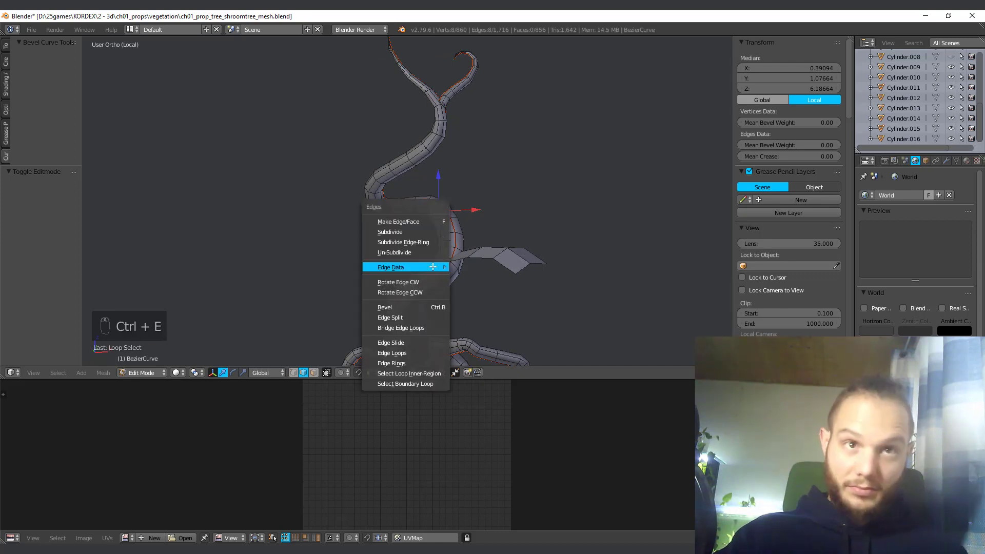
mouse_move(433, 266)
left_click(492, 294)
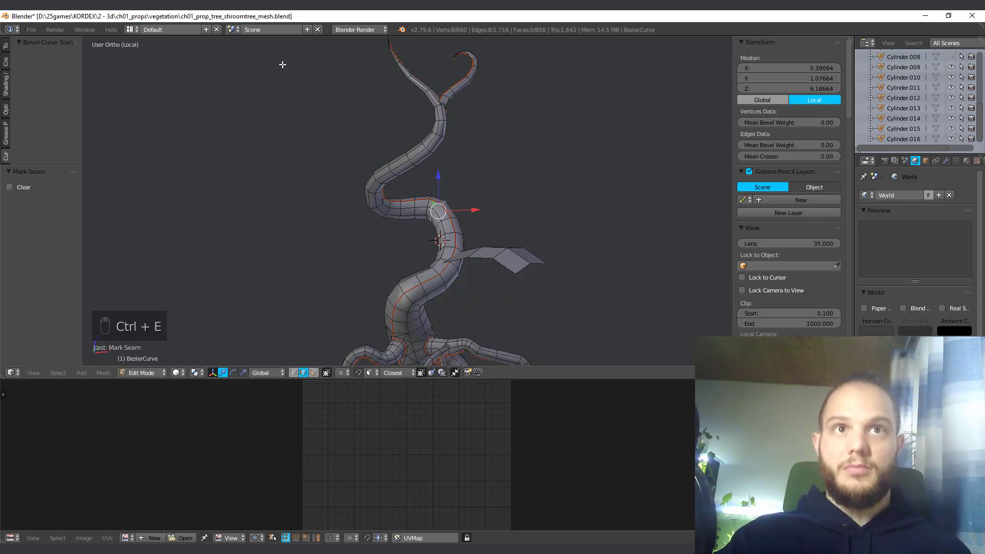
scroll(489, 196, "up", 6)
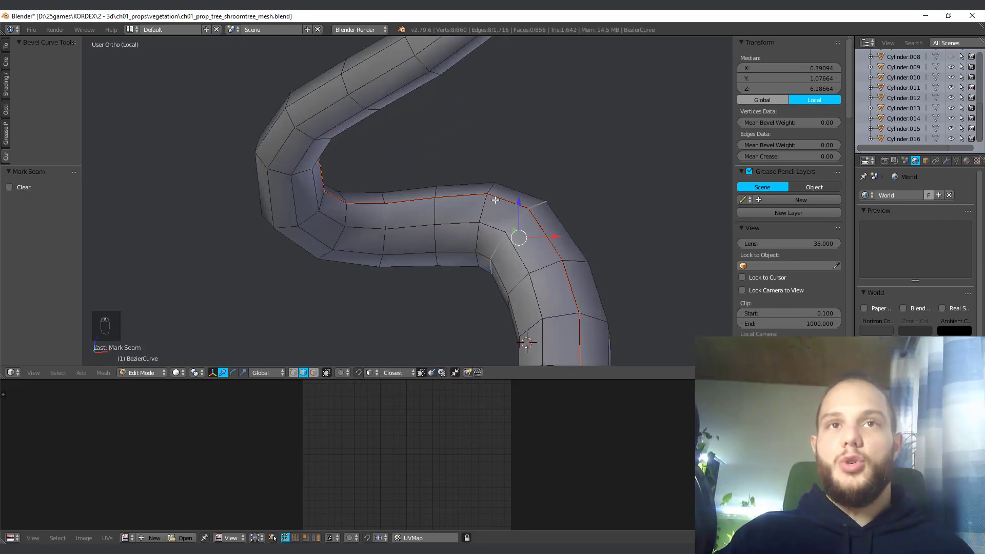
scroll(487, 227, "down", 5)
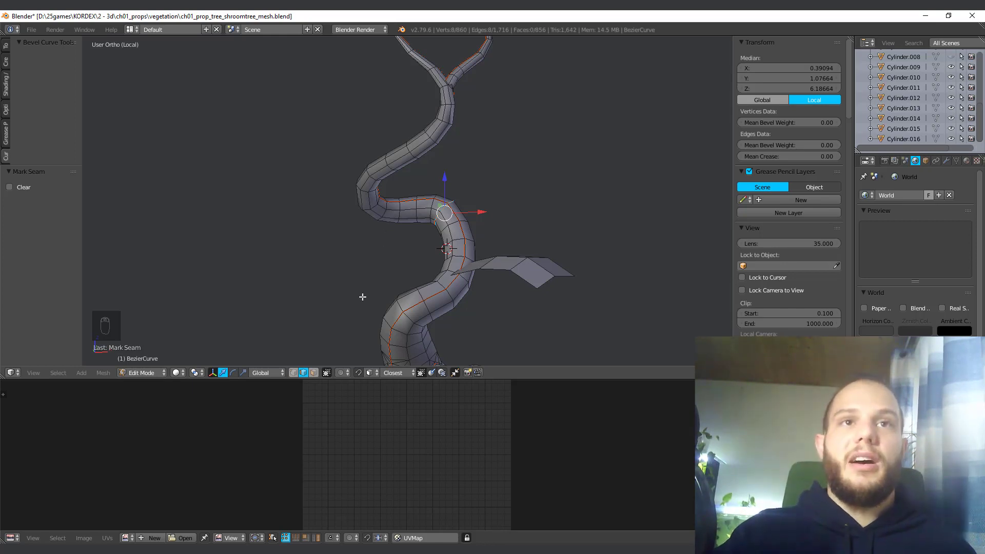
Step: Select the entire tree mesh and enlarge the UV editor to show its current UV layout
key("Tab")
key("Tab")
key("a")
key("a")
key("a")
key("a")
key("a")
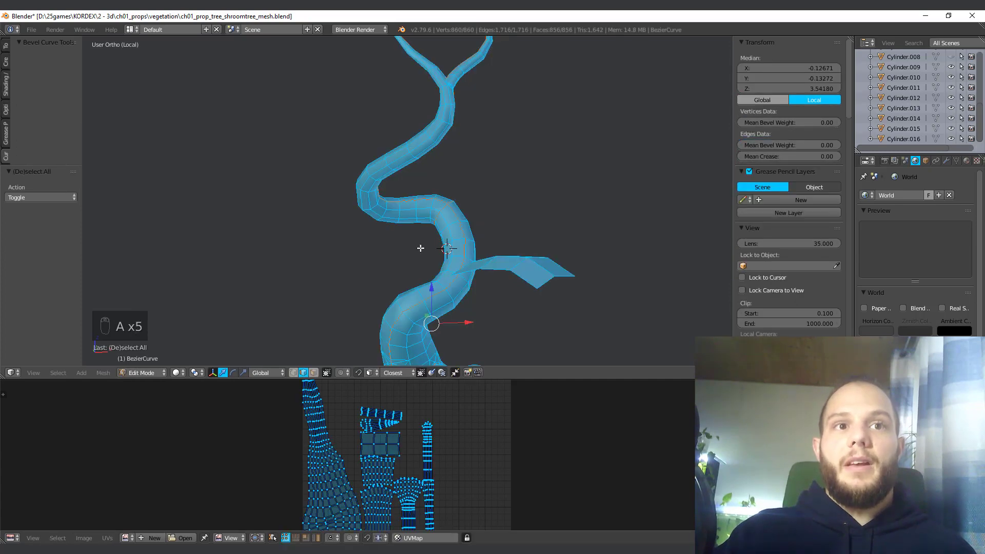
left_click_drag(409, 378, 408, 281)
mouse_move(432, 211)
middle_mouse_down("shift")
mouse_move(427, 201)
mouse_move(425, 211)
middle_mouse_up("shift")
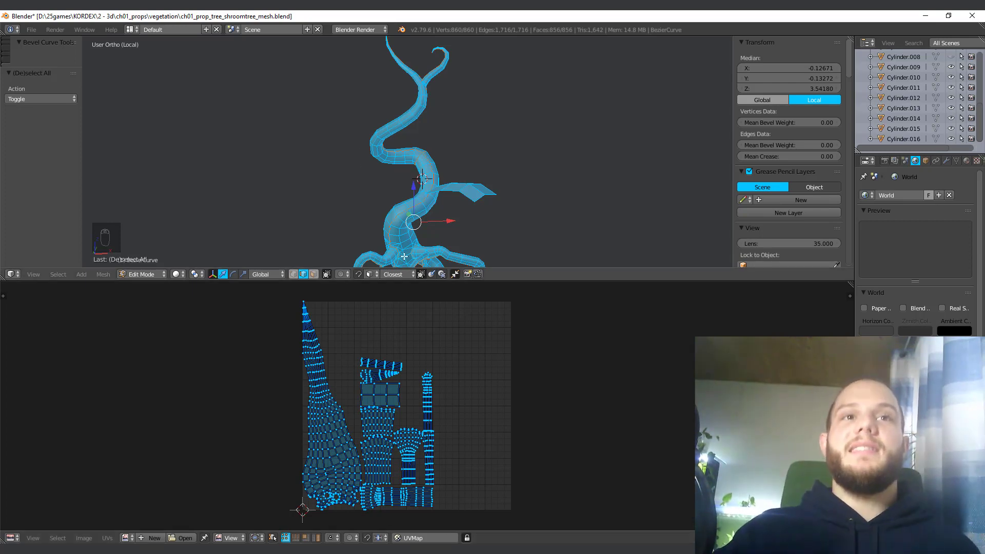
Step: Unwrap the entire tree mesh again along its updated seams
left_click_drag(430, 280, 429, 326)
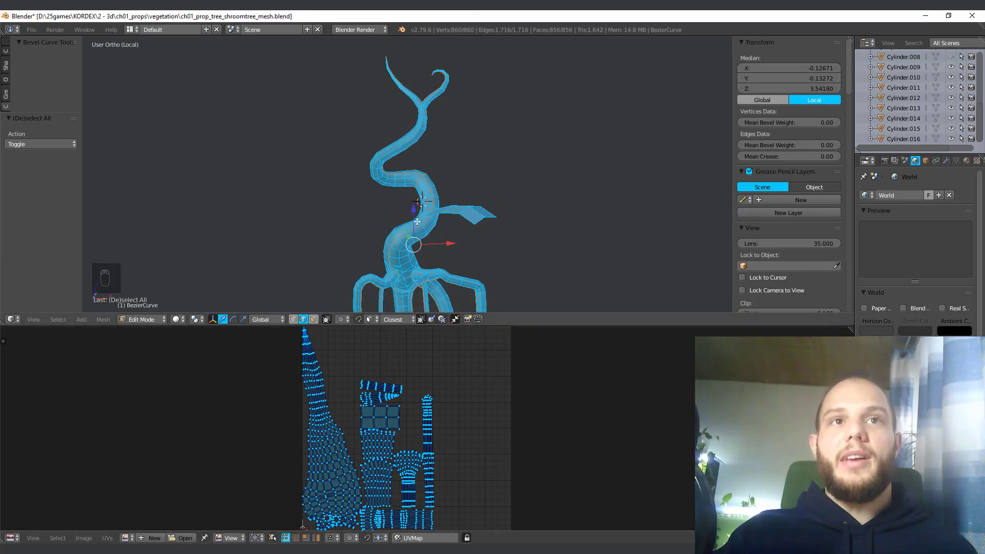
key("a")
key("a")
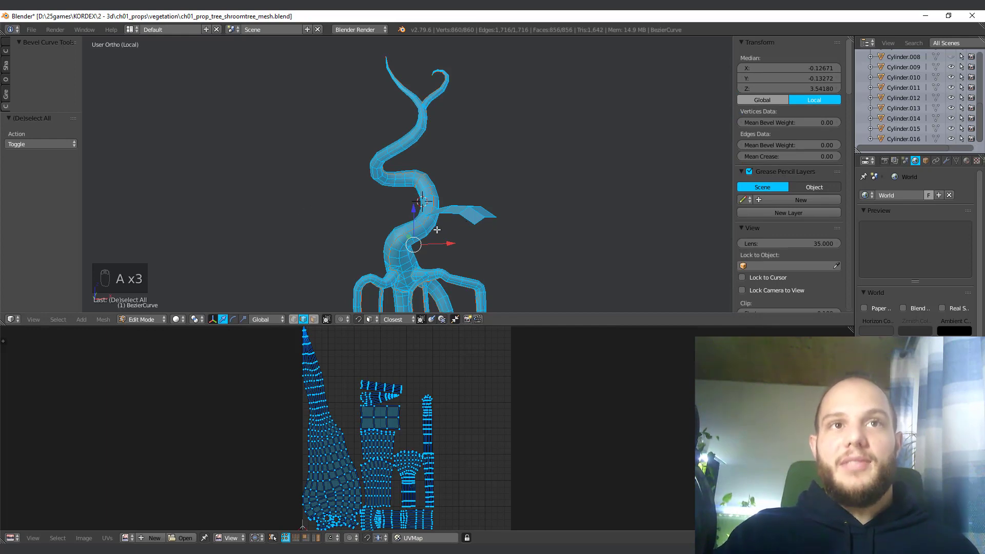
key("u")
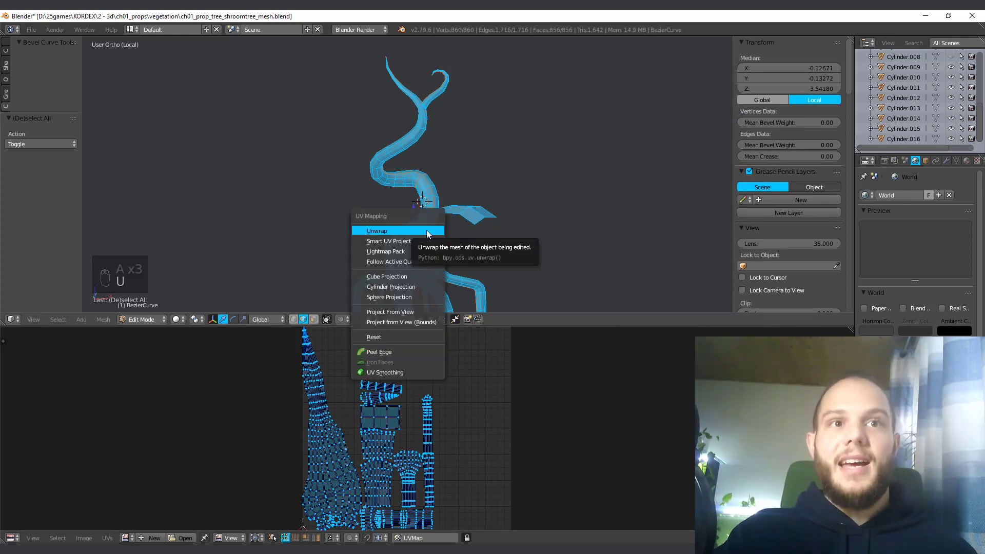
left_click(427, 230)
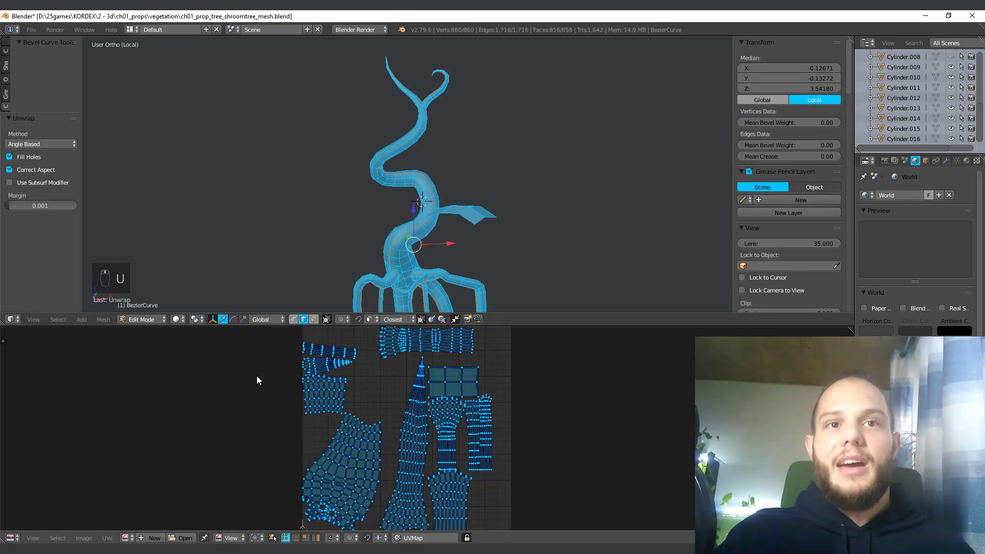
scroll(409, 467, "down", 2)
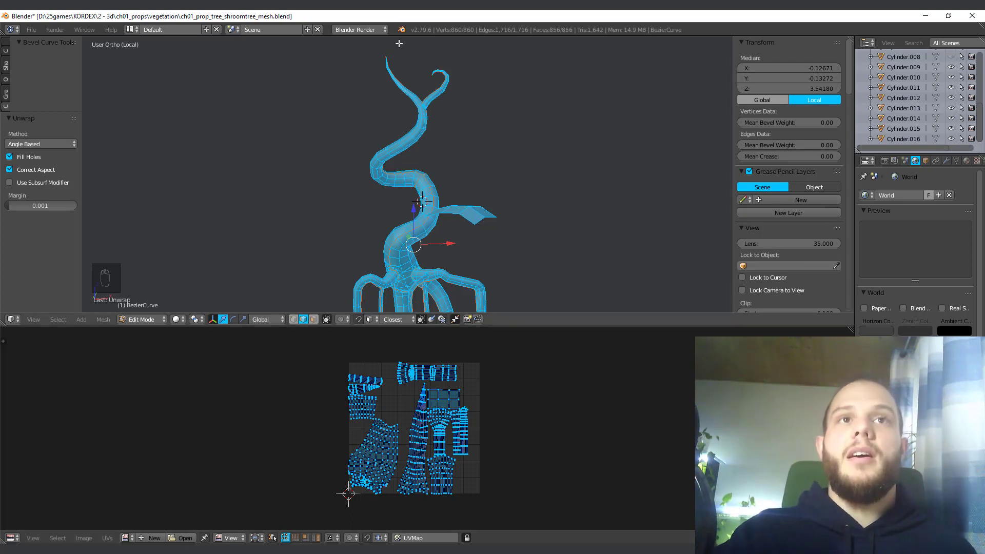
Step: Examine the trunk from its upper bend down to the roots and compare it with the new UV islands
scroll(435, 185, "up", 6)
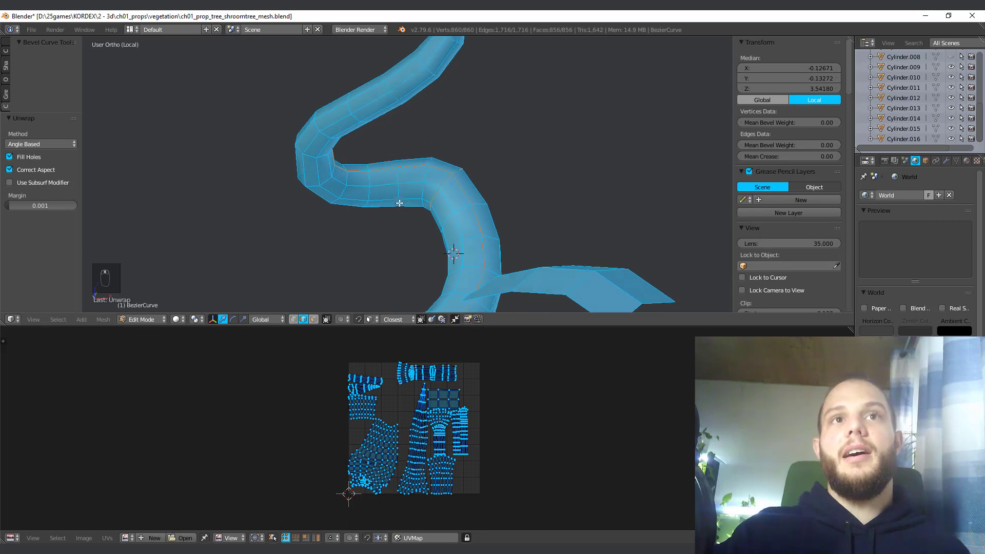
scroll(413, 180, "up", 4)
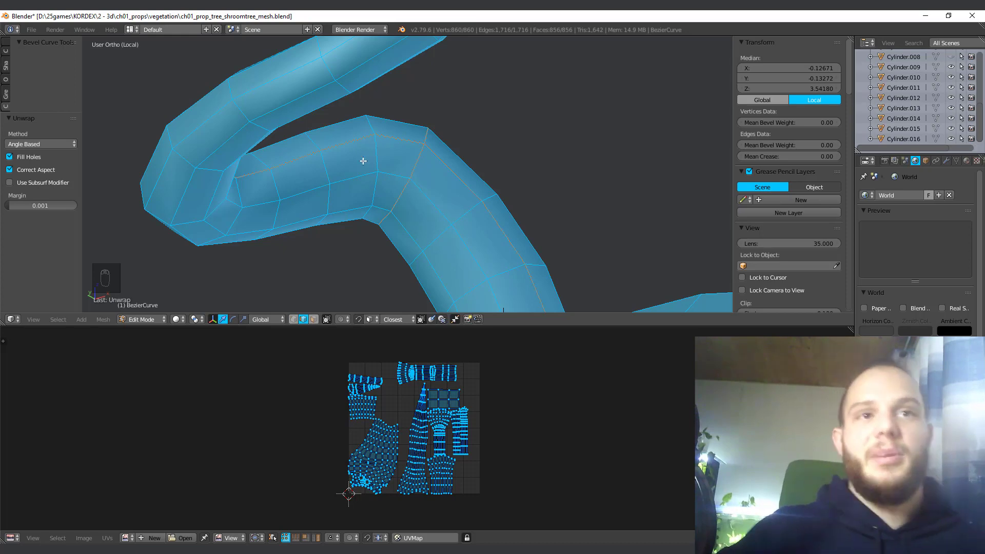
left_click_drag(397, 326, 396, 353)
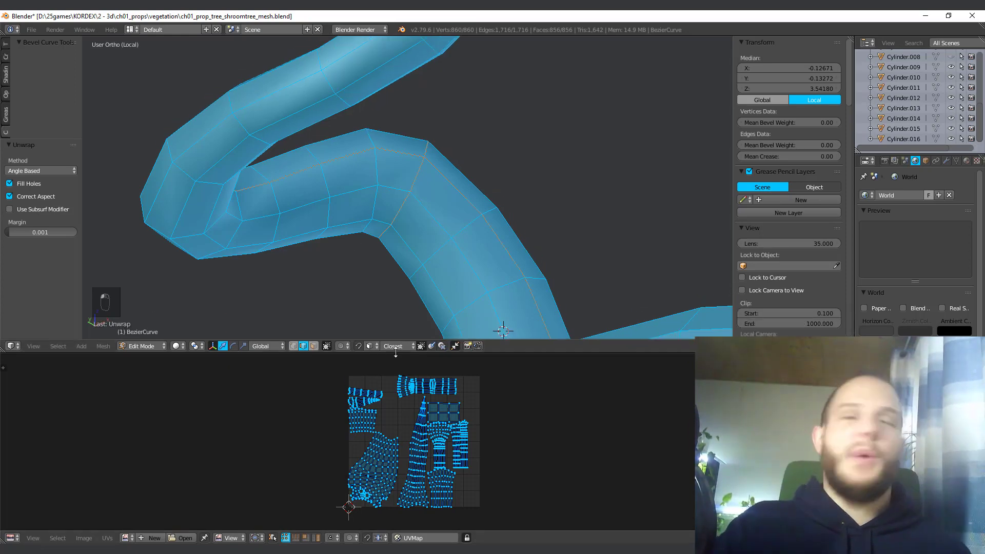
middle_click_drag(454, 276, 411, 143, "shift")
scroll(408, 154, "down", 7)
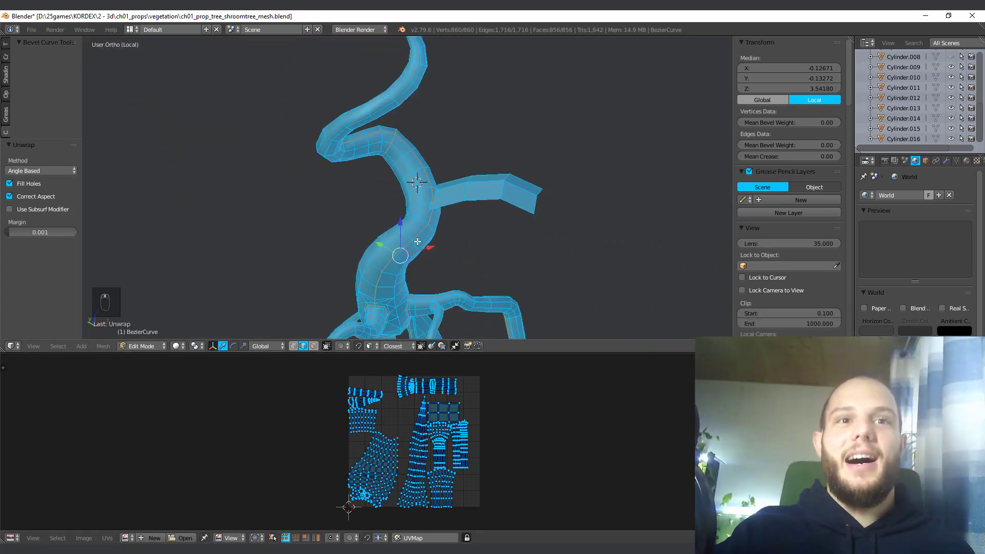
middle_click_drag(417, 242, 407, 208, "shift")
scroll(442, 438, "up", 1)
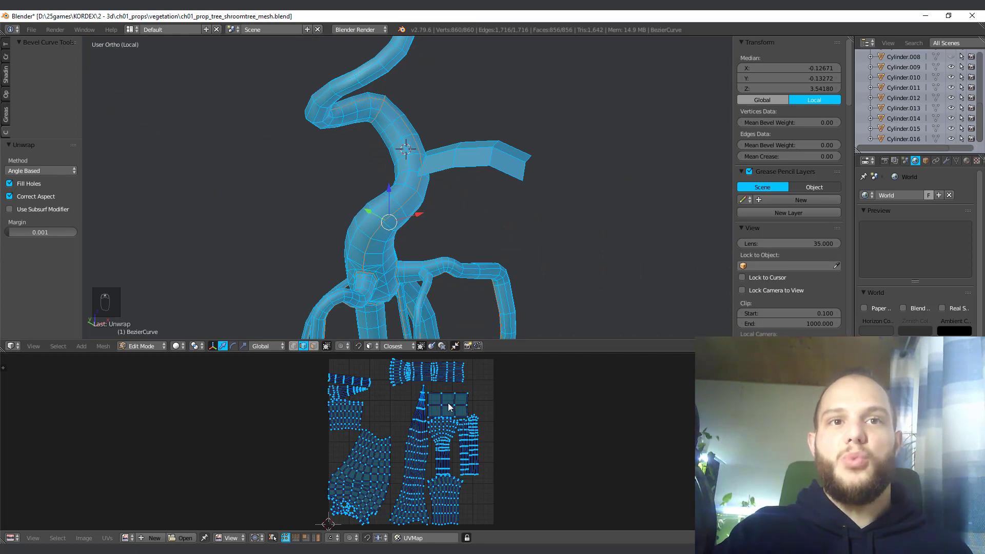
middle_click_drag(434, 270, 534, 227, "shift")
middle_click_drag(474, 266, 458, 256)
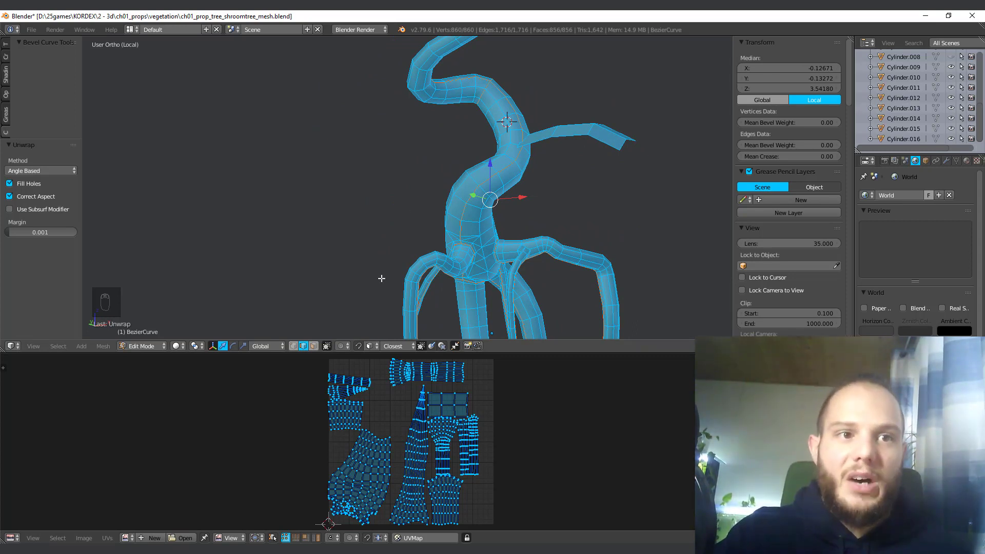
Step: Deselect the mesh and select four adjoining faces along the lower trunk's seam in face select mode
left_click(272, 537)
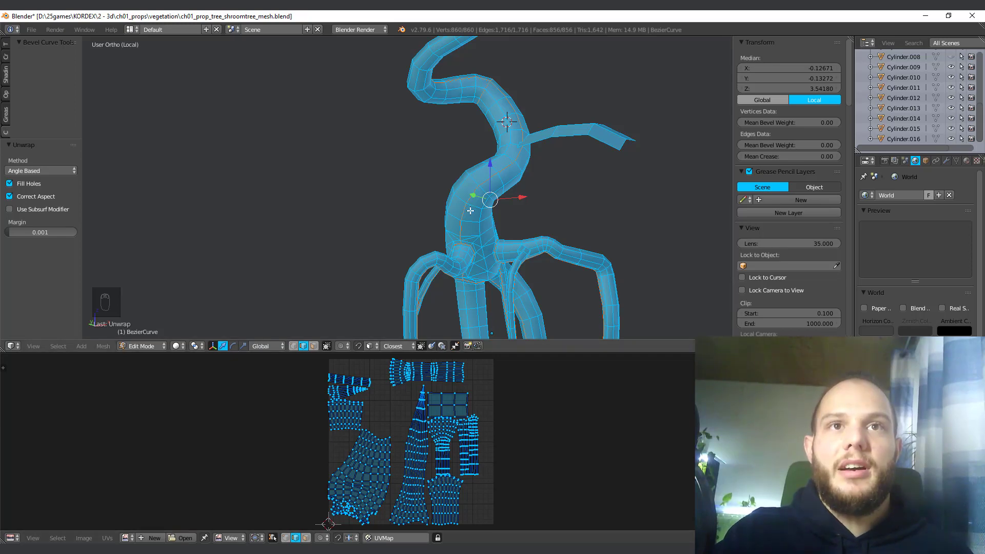
key("a")
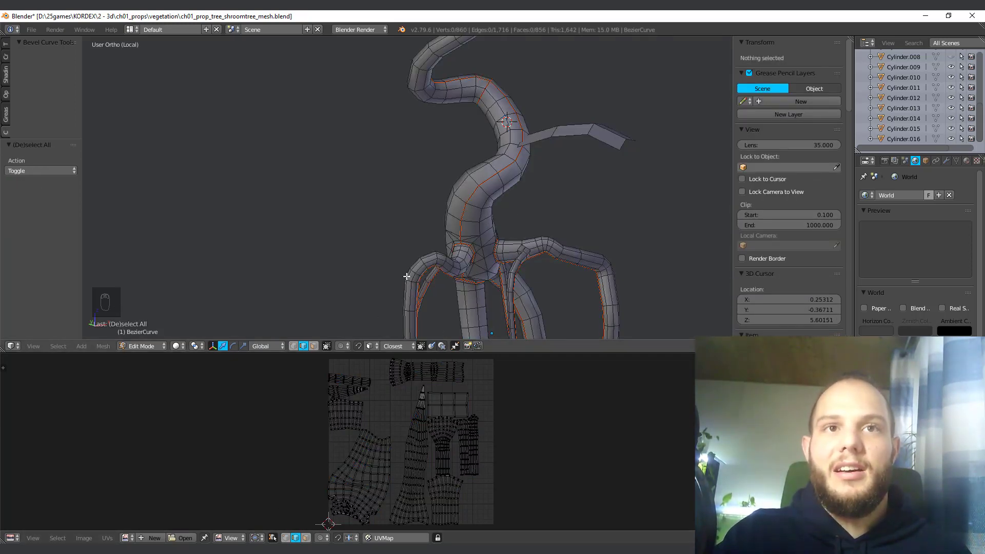
left_click(272, 538)
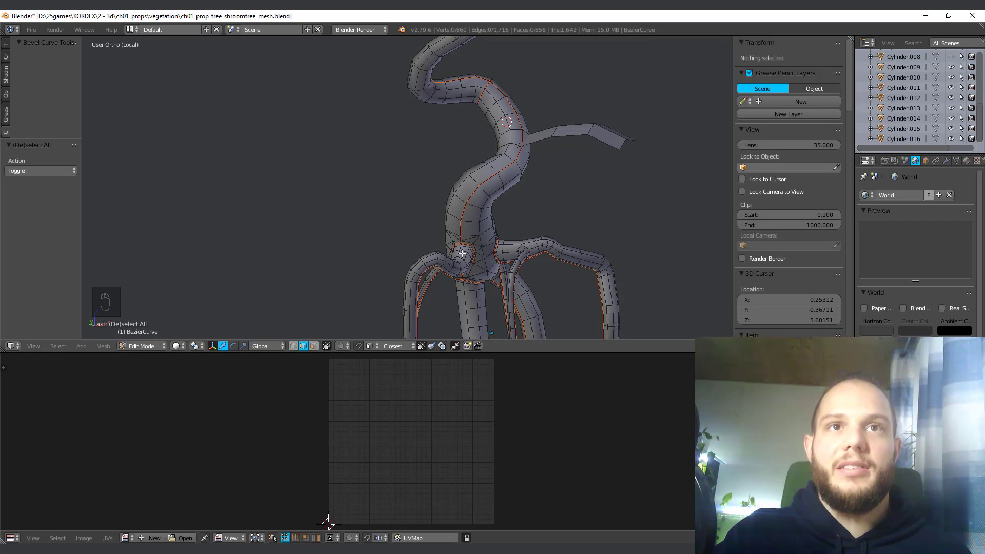
right_click(467, 227)
key("ctrl+Tab")
left_click(462, 236)
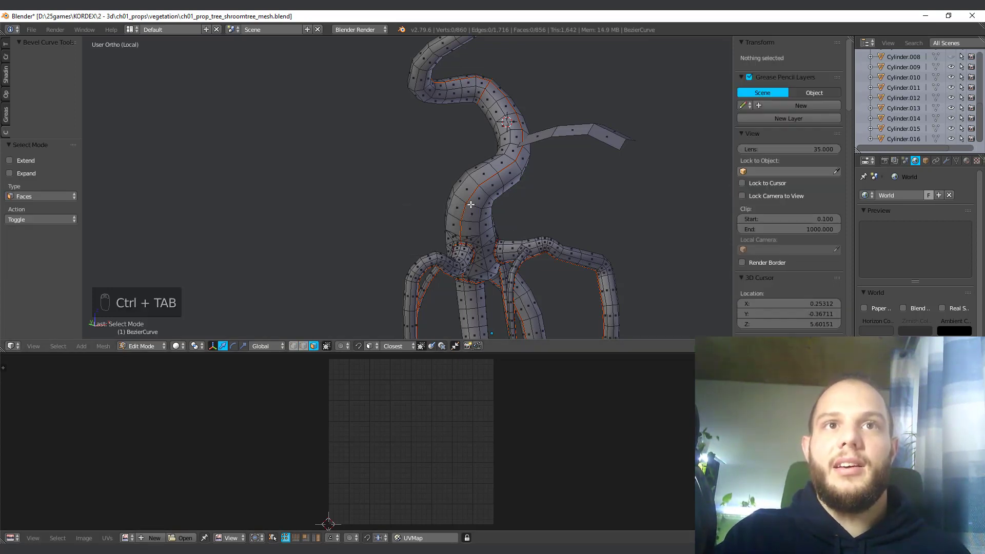
right_click(471, 214)
right_click(482, 198, "shift")
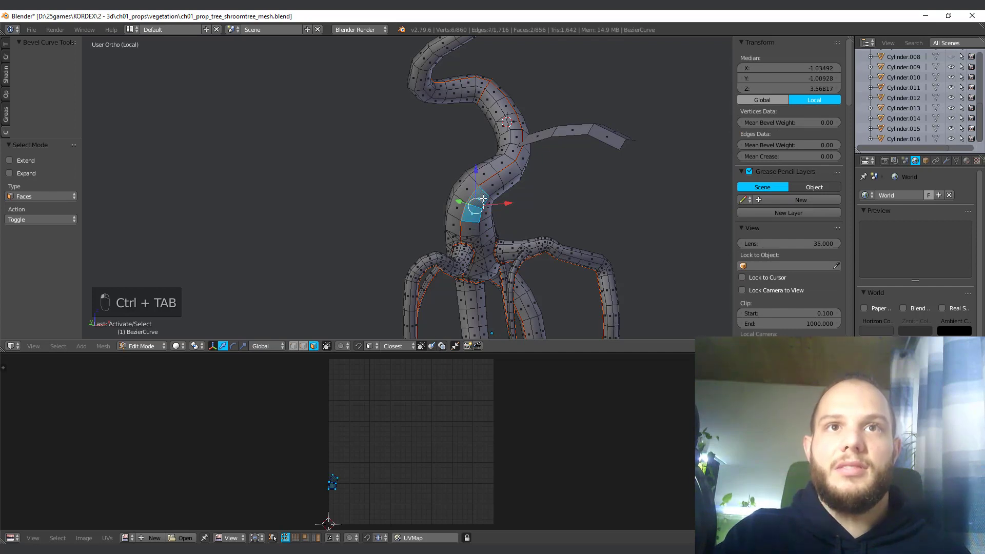
right_click(495, 185, "shift")
right_click(510, 173, "shift")
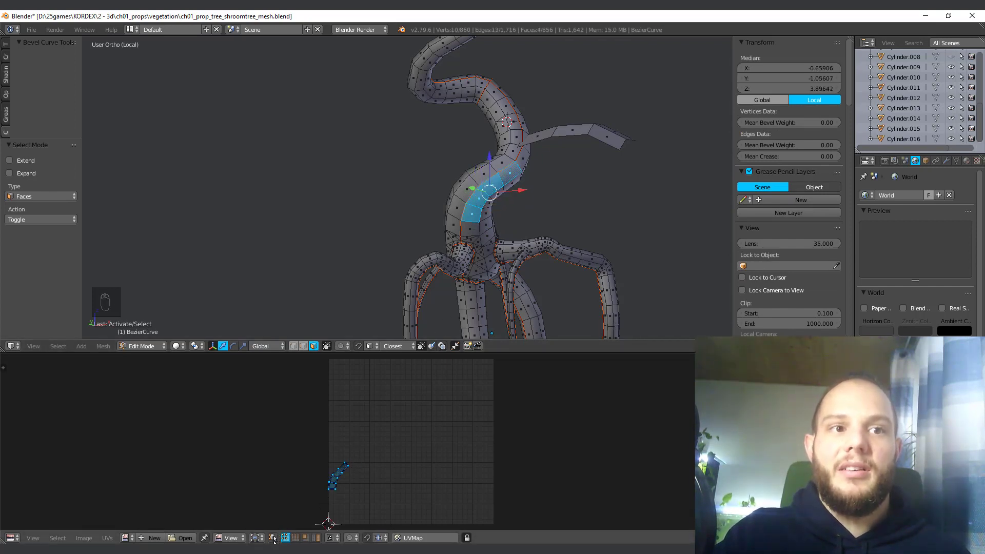
Step: Turn on UV sync selection and select the top corner vertex of the large trunk island in vertex select mode
left_click(272, 538)
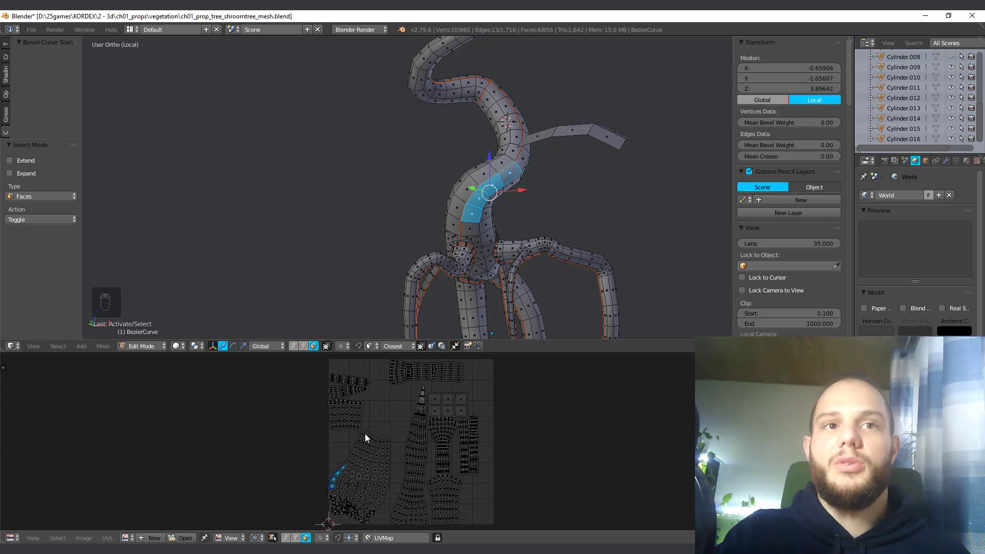
scroll(354, 444, "up", 2)
key("ctrl+Tab")
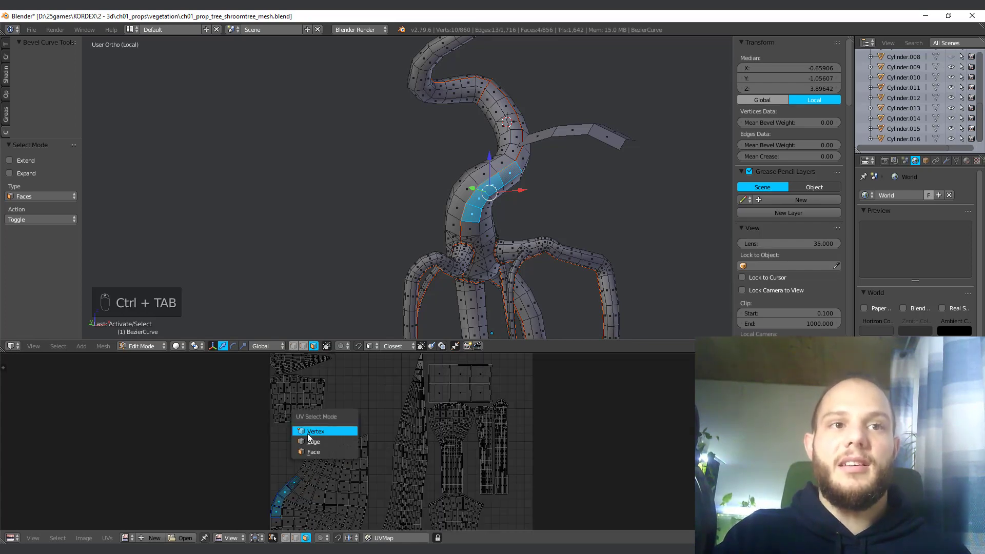
left_click(328, 432)
left_click(332, 424)
scroll(336, 426, "down", 3)
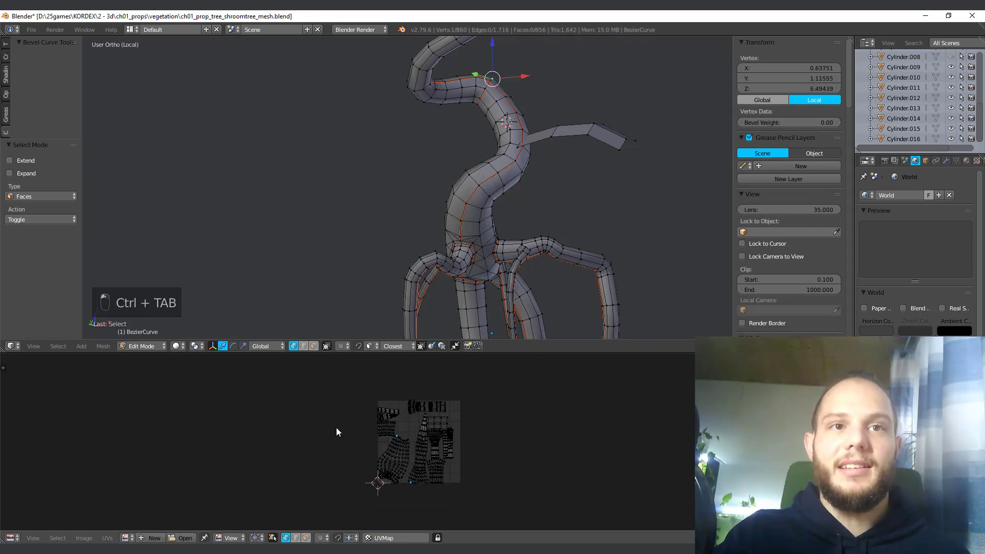
scroll(344, 430, "up", 2)
scroll(366, 442, "up", 2)
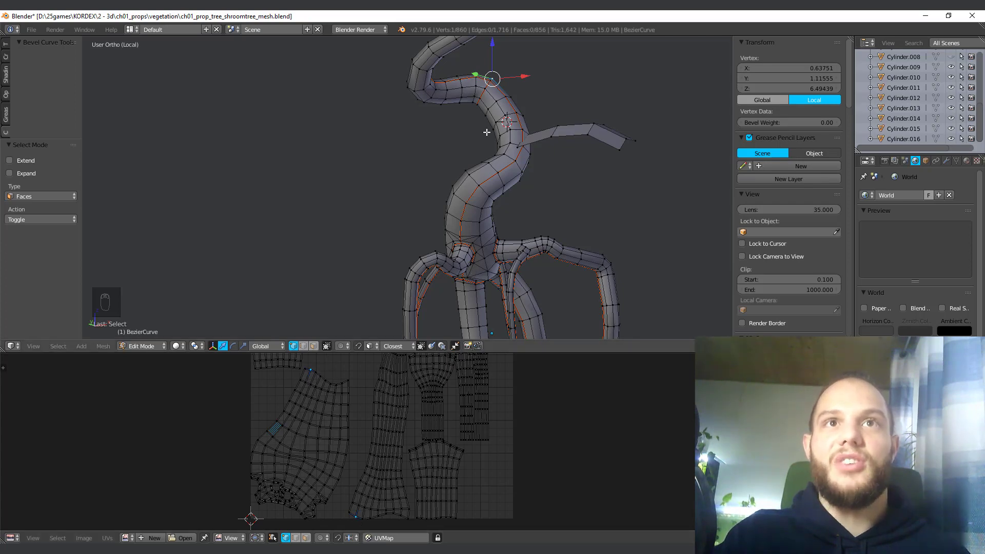
Step: Inspect the selected vertex at the trunk's bend and try moving its matching points in the UV layout
scroll(485, 123, "up", 5)
middle_click_drag(527, 189, 474, 273, "shift")
scroll(539, 195, "up", 1)
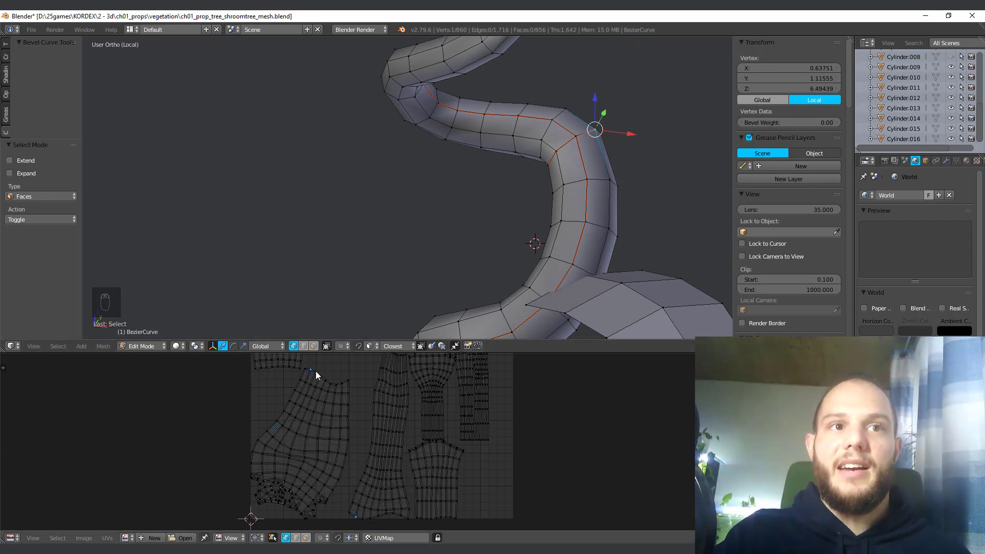
key("g")
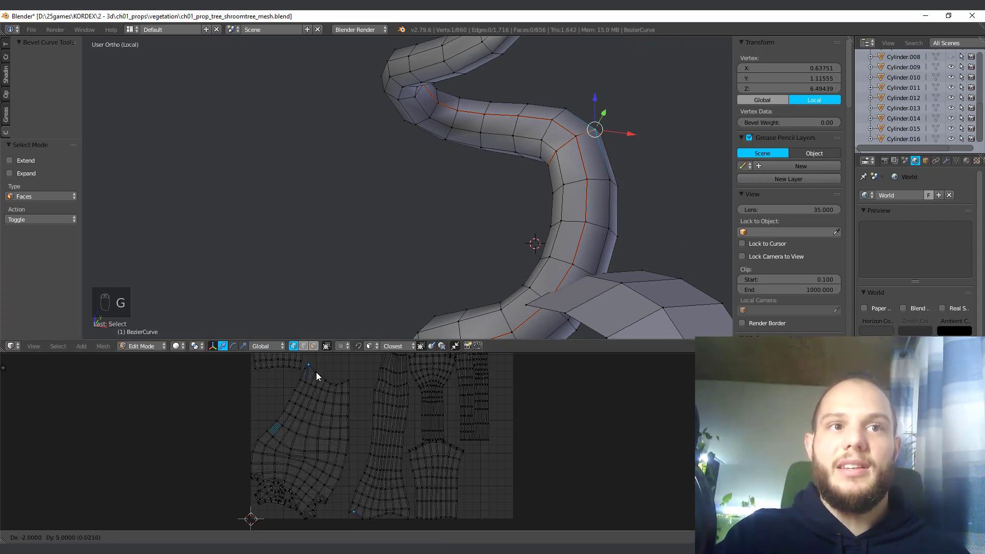
right_click(347, 420)
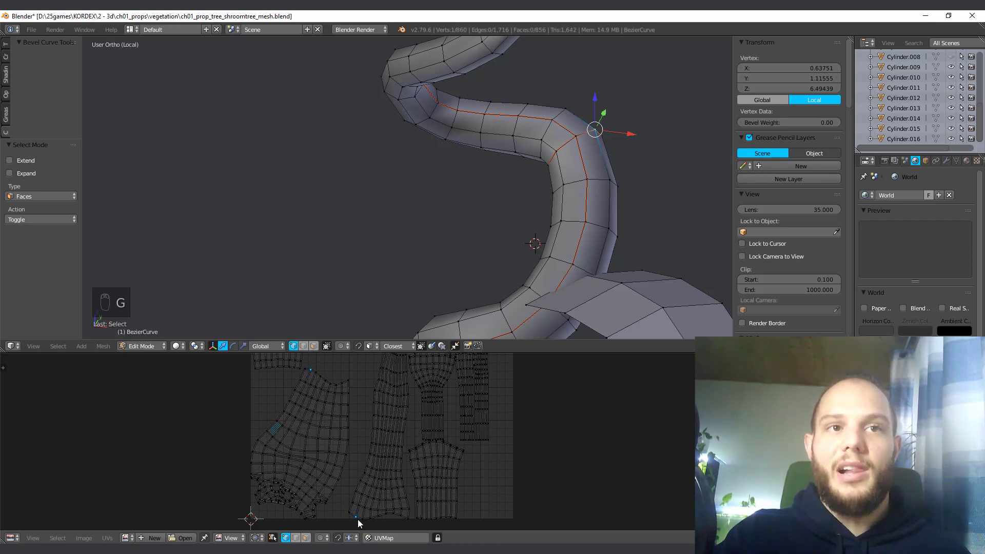
Step: Select a vertex inside the tall, tapering UV island of the upper trunk
scroll(411, 438, "down", 1)
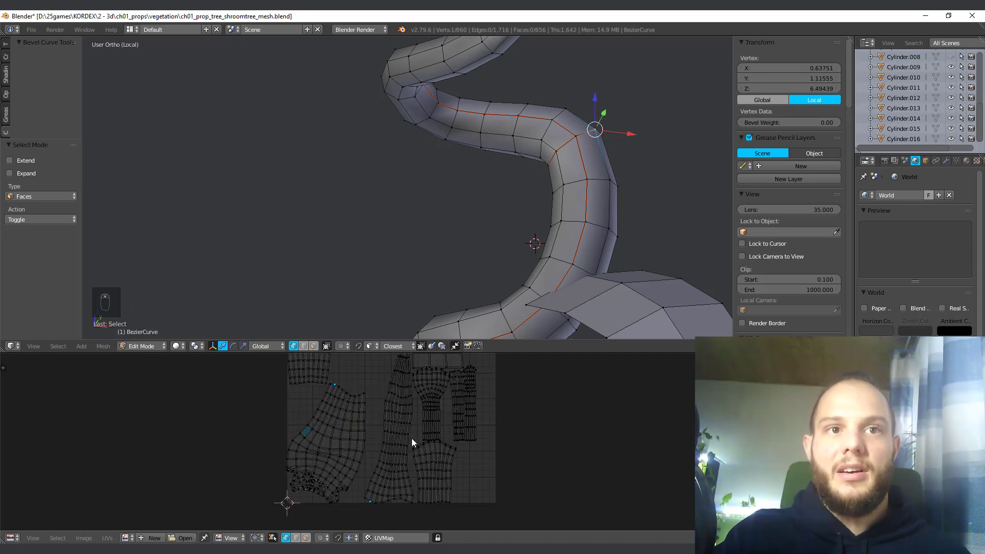
right_click(399, 423)
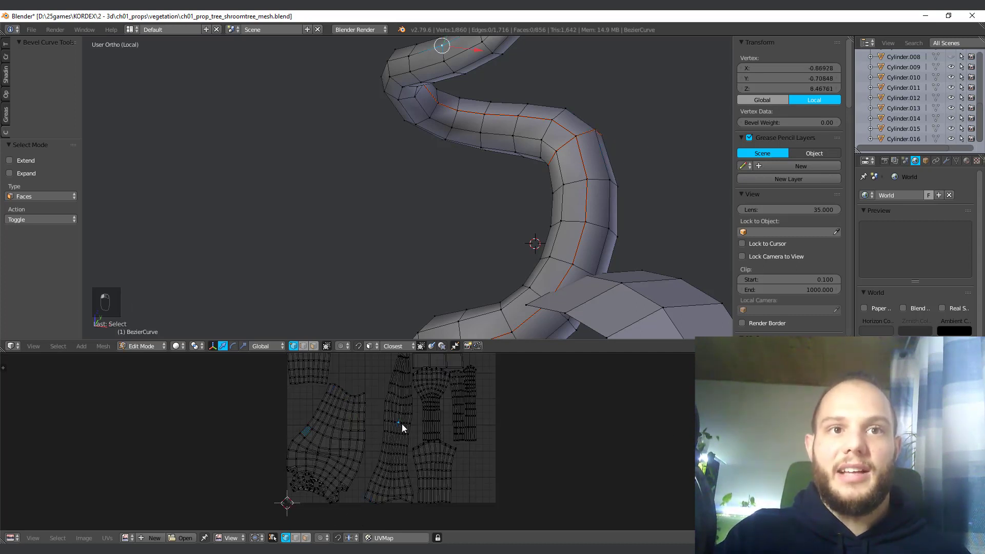
Step: Select a boundary vertex at the base of the large lower-trunk island and examine its matching points across the UV layout
key("g")
left_click(404, 423)
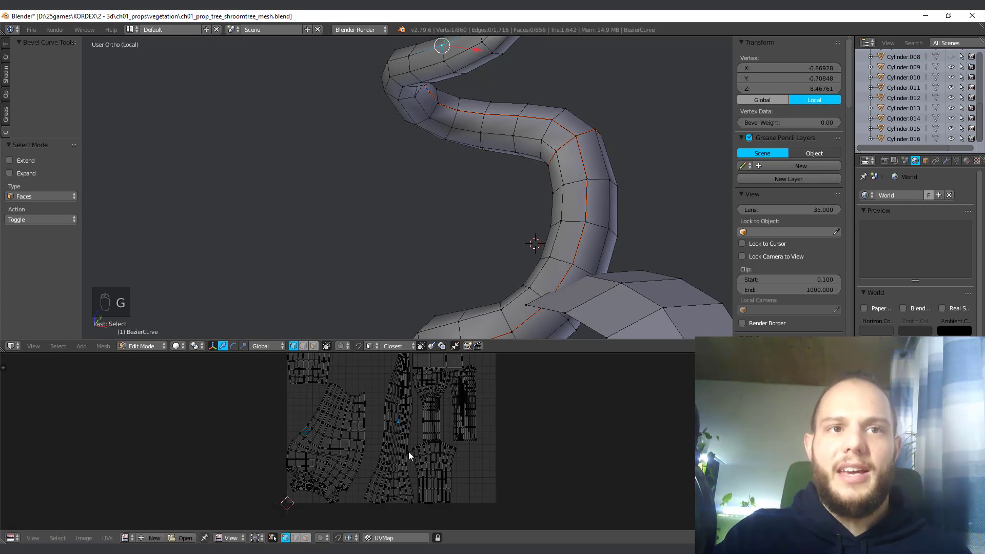
middle_click_drag(414, 453, 413, 518)
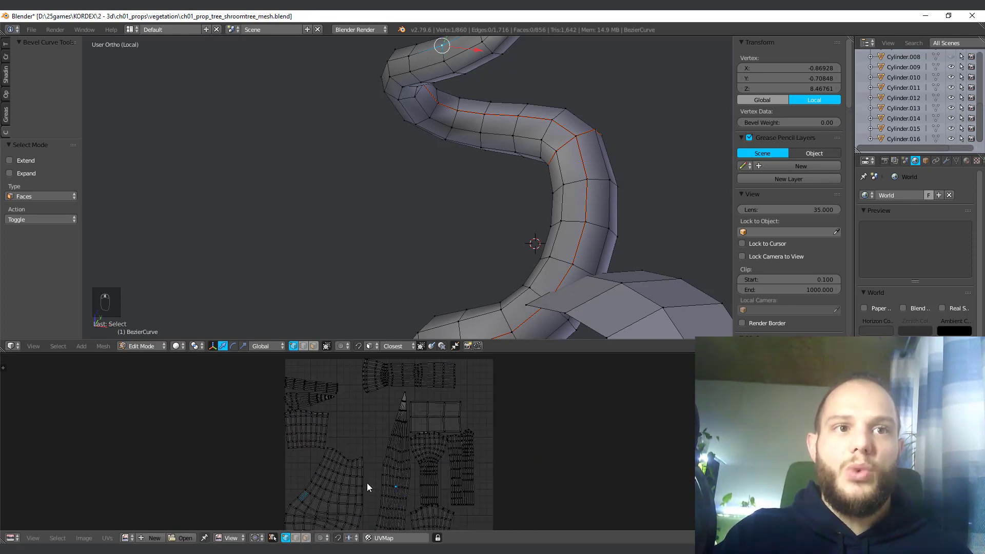
middle_click_drag(311, 492, 358, 415)
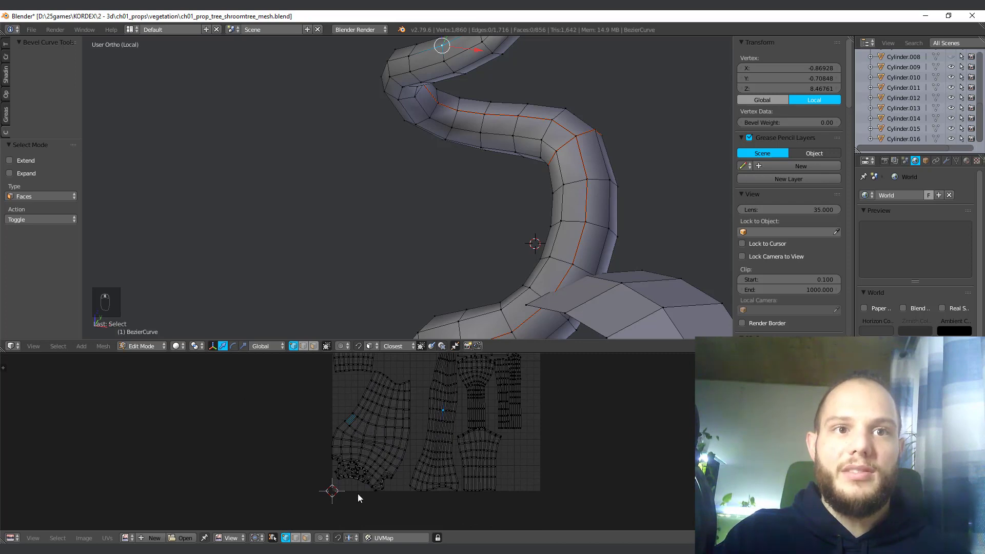
scroll(358, 494, "up", 2)
right_click(324, 506)
scroll(329, 503, "down", 3)
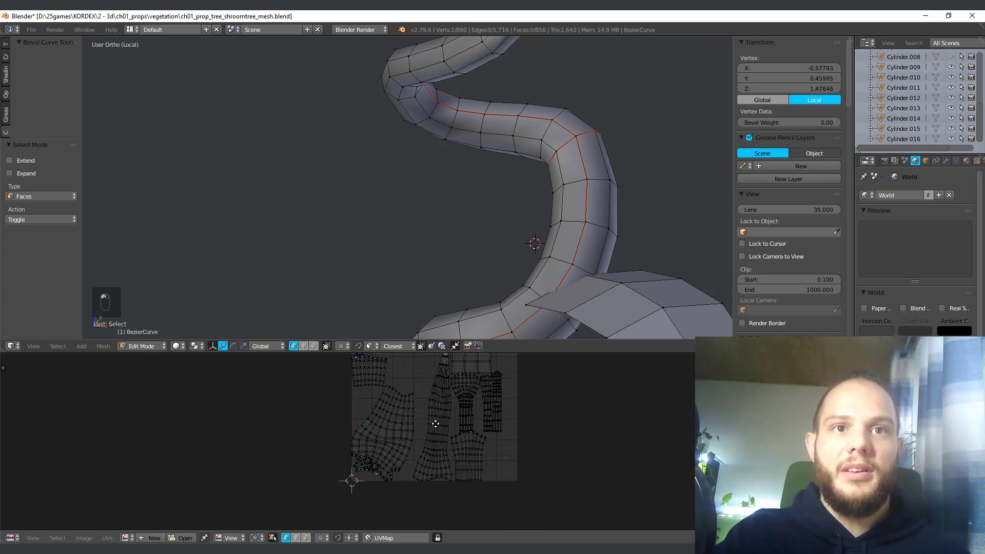
scroll(309, 454, "up", 6)
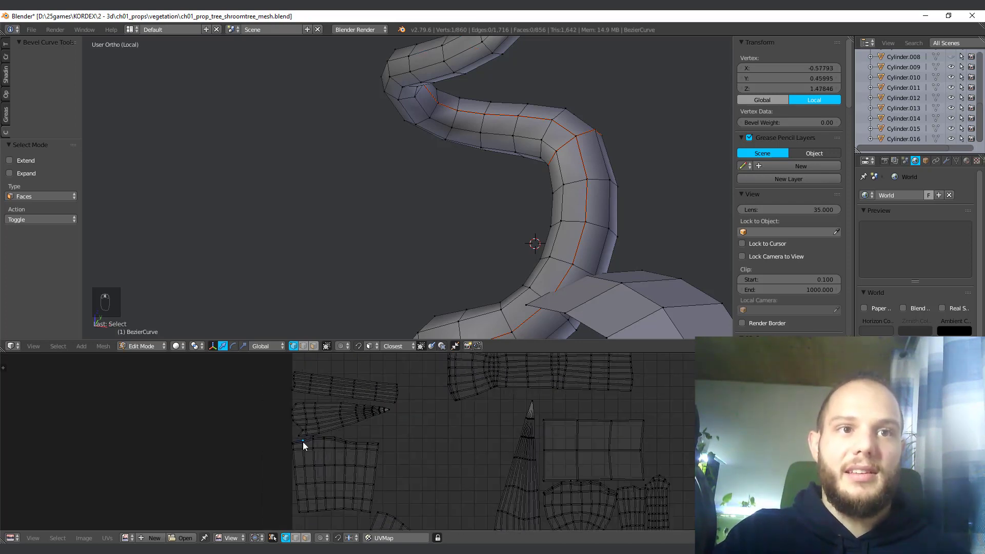
scroll(308, 444, "down", 6)
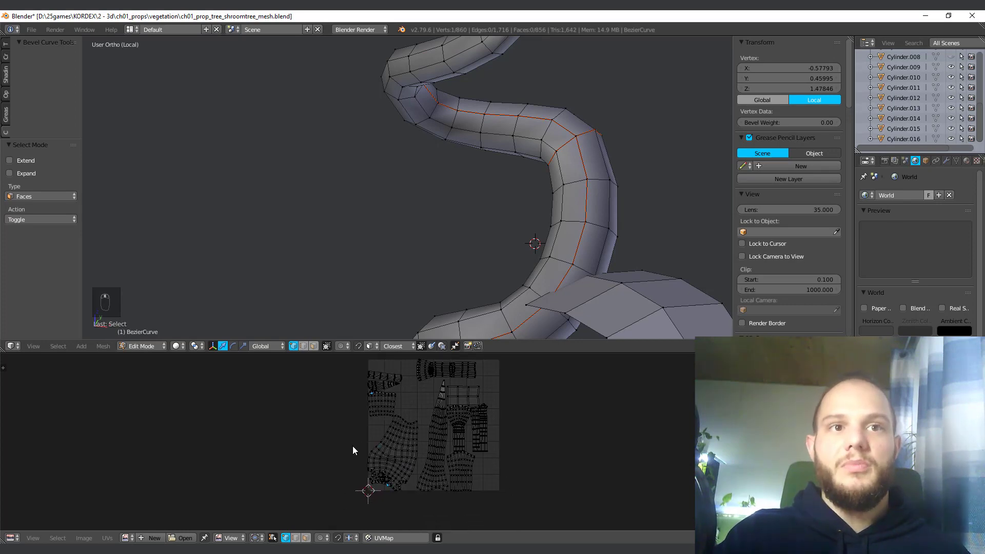
scroll(372, 485, "up", 4)
Step: Switch the UV selection to face mode and select the whole large lower-trunk island
key("ctrl+Tab")
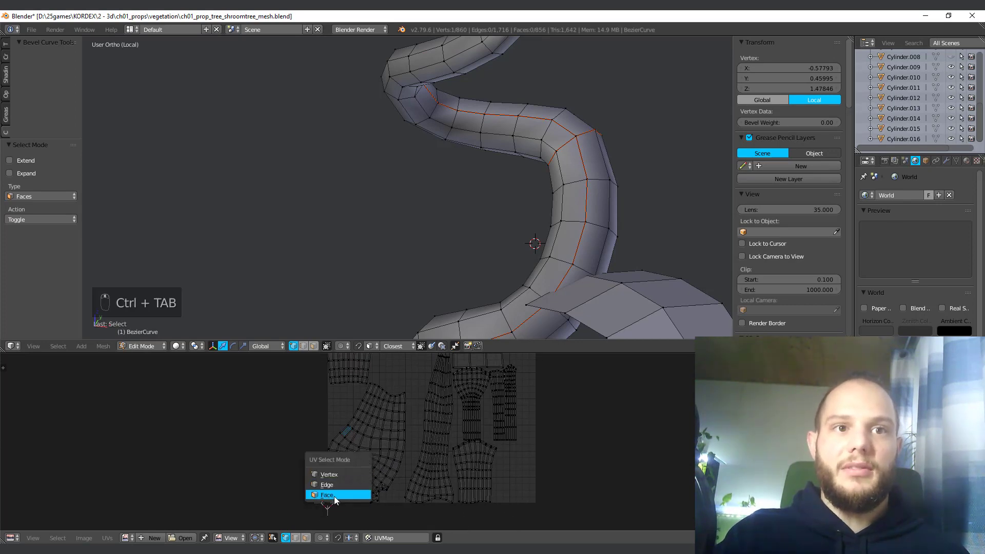
left_click(331, 495)
key("l")
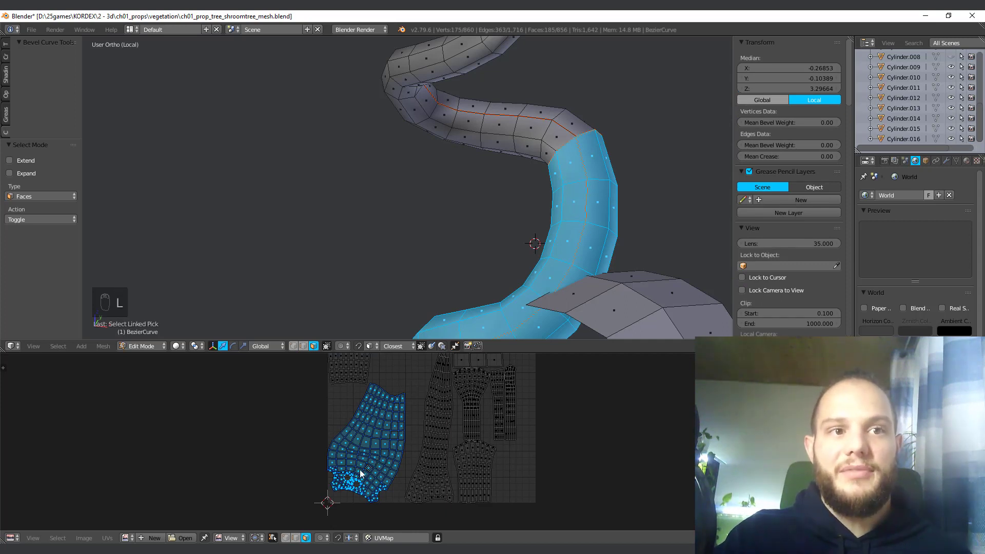
Step: Turn off UV sync selection and move the top corner vertex of the lower-trunk island outward in vertex select mode
left_click(273, 538)
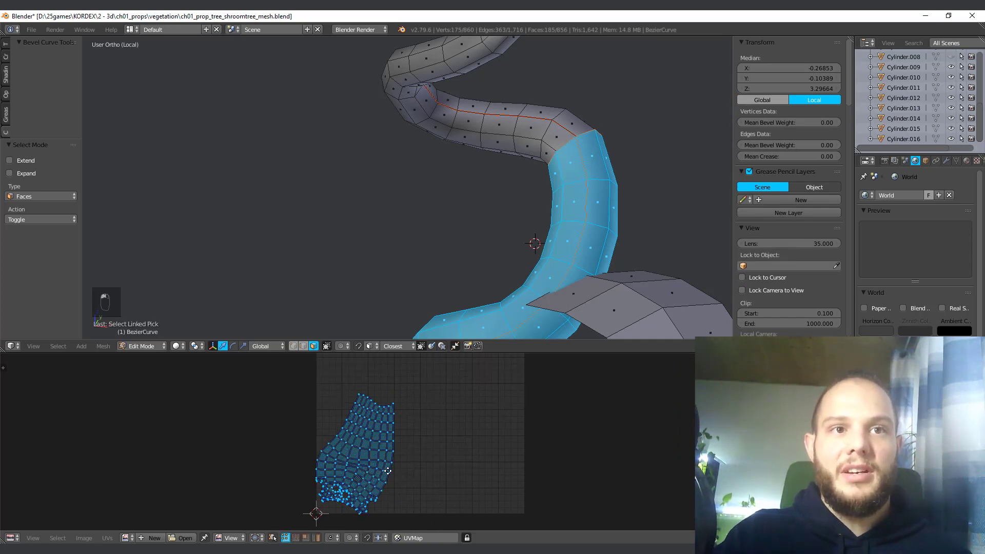
scroll(390, 426, "up", 3)
key("ctrl+Tab")
left_click(333, 385)
middle_click_drag(311, 364, 345, 435)
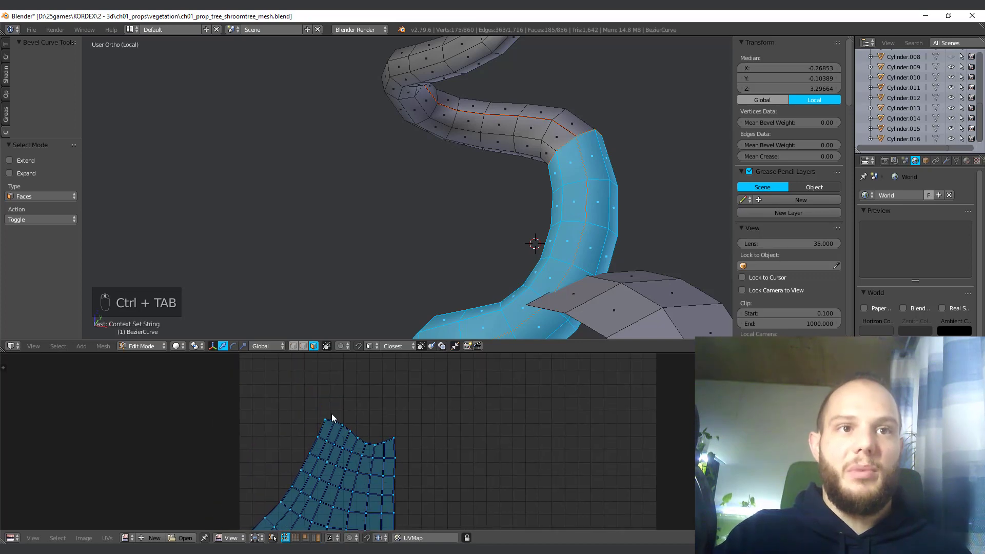
left_click(328, 418)
key("g")
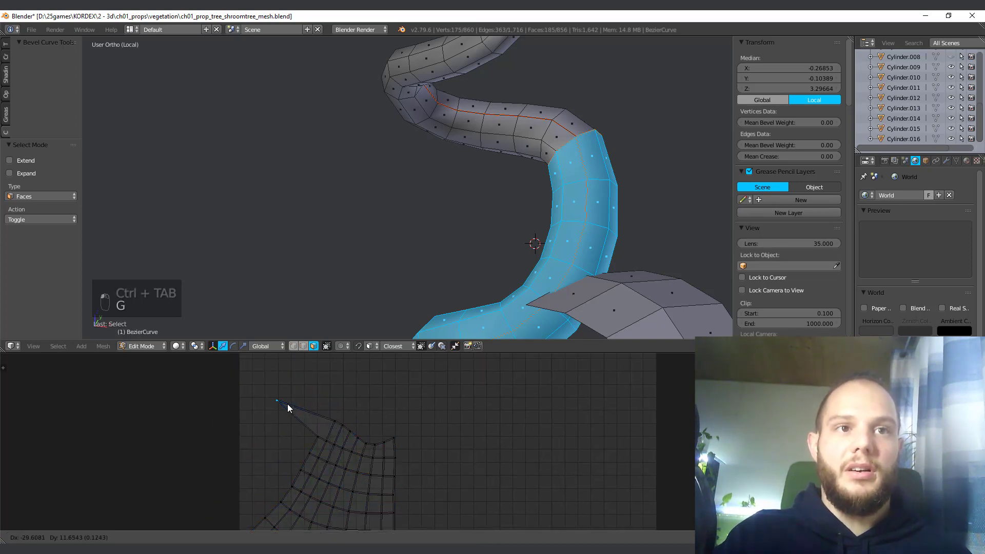
left_click(288, 408)
key("Escape")
Step: Re-enter Edit Mode and turn UV sync selection on to inspect the displaced corner vertex against the other islands
key("Tab")
key("Tab")
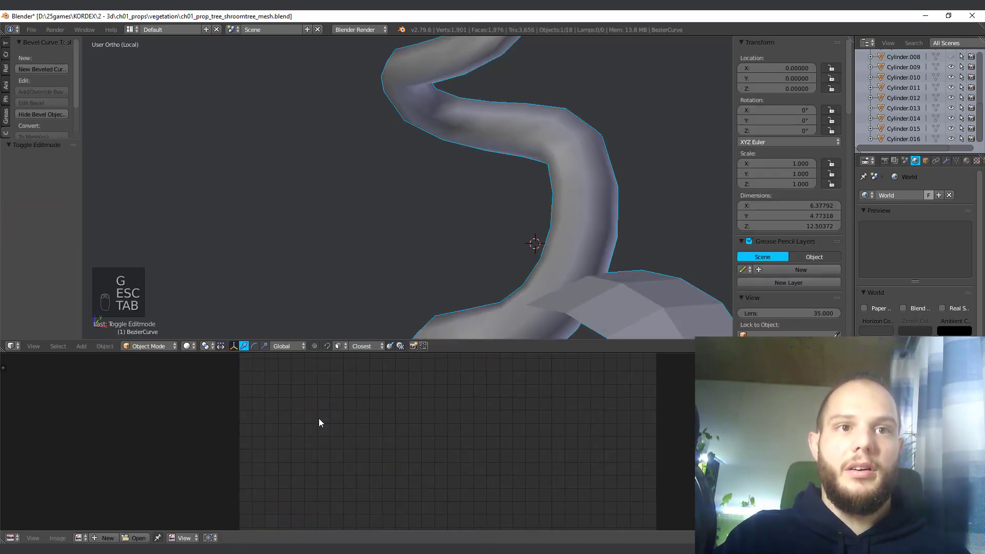
left_click(272, 537)
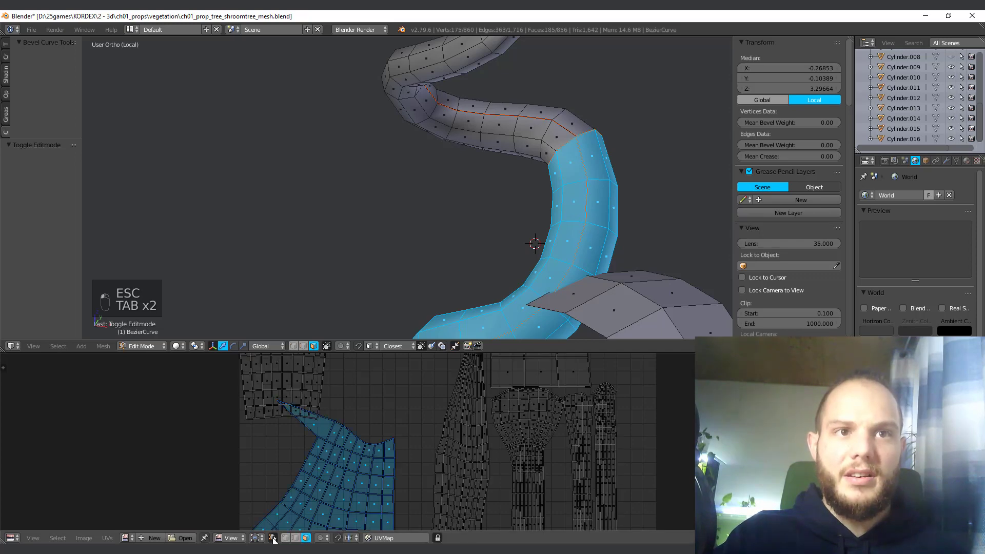
middle_click_drag(413, 468, 379, 403)
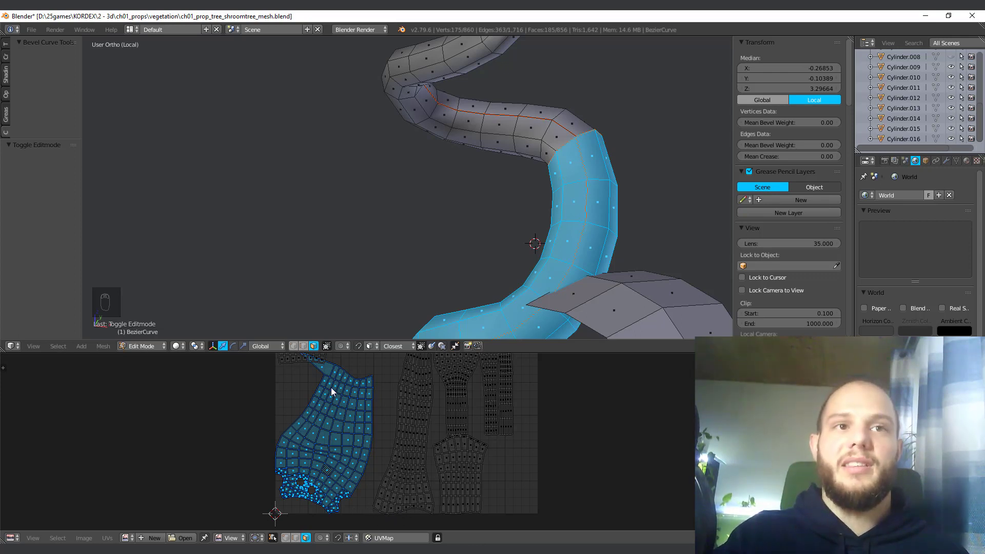
Step: Undo the corner vertex move, return to Edit Mode and re-enable UV sync selection
key("ctrl+z")
key("ctrl+z")
key("ctrl+z")
key("ctrl+z")
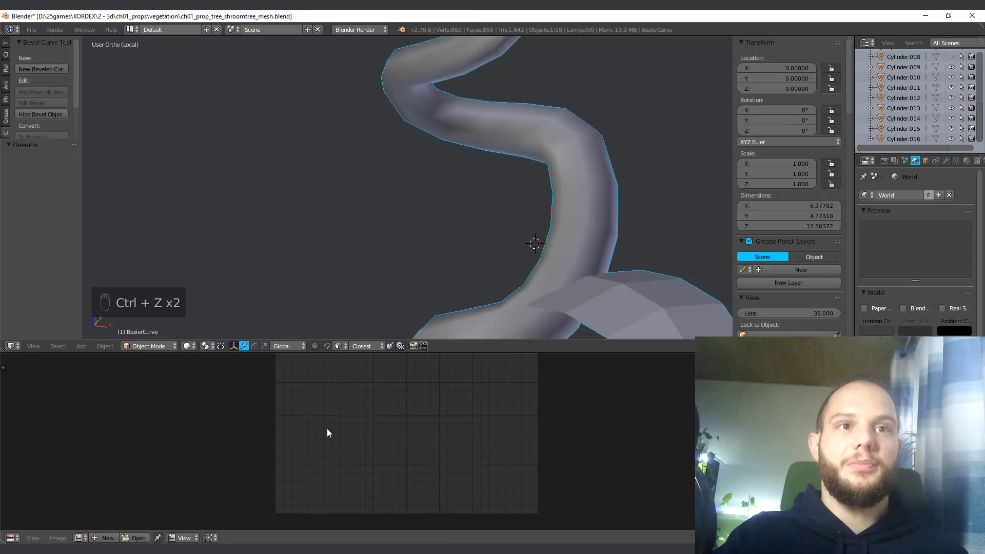
key("Tab")
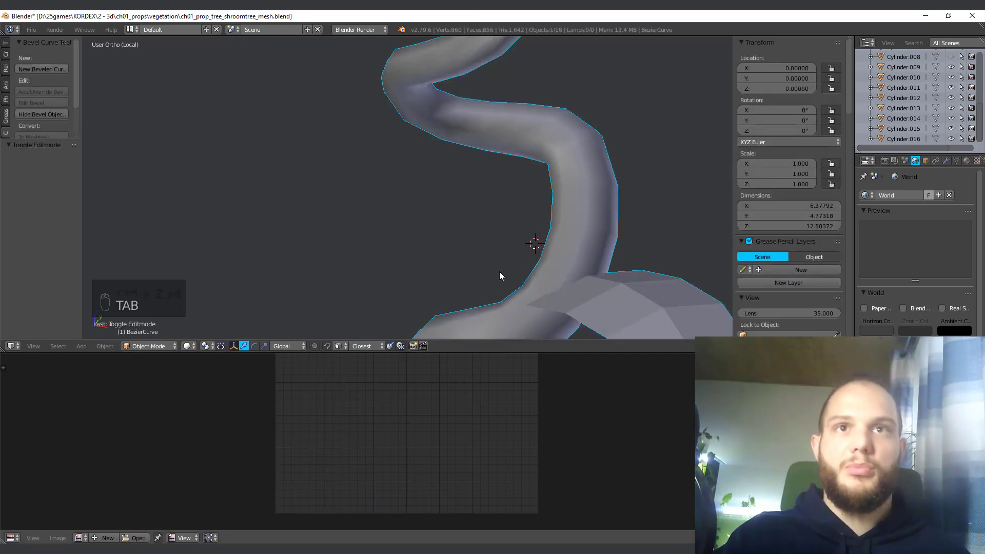
key("Tab")
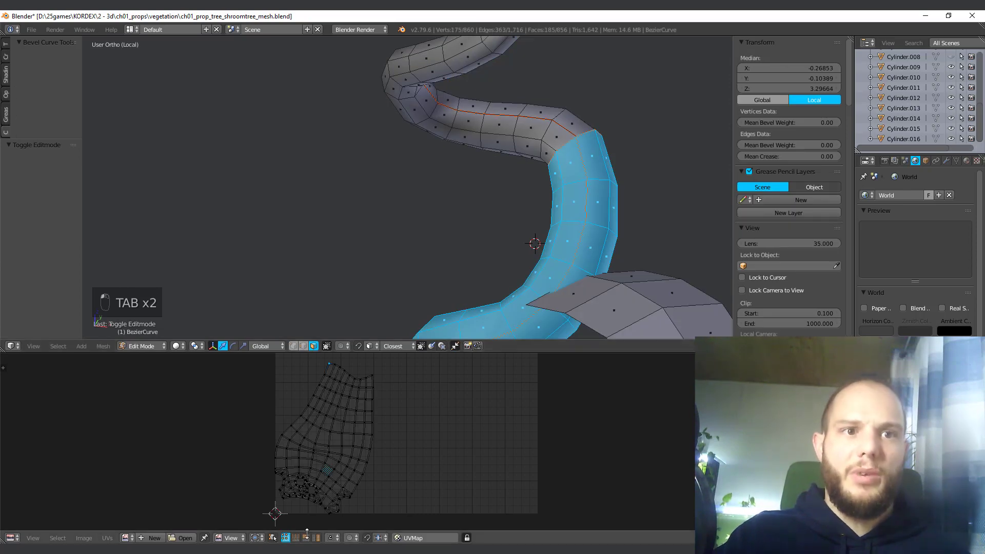
left_click(272, 538)
scroll(413, 436, "down", 4)
middle_click_drag(424, 427, 395, 452)
scroll(395, 455, "up", 3)
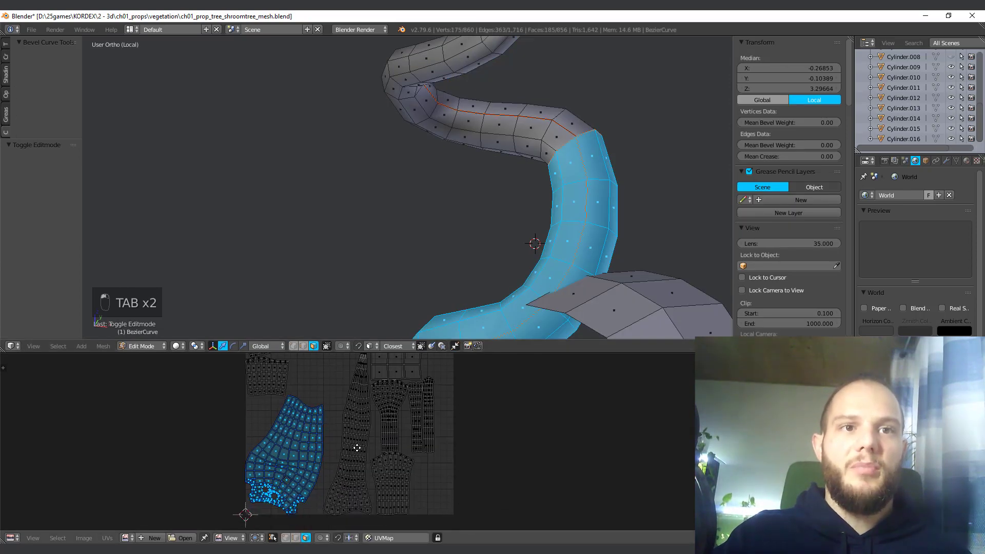
Step: Select all UV islands of the mesh and pack them into the UV square
key("a")
key("a")
key("a")
key("a")
key("a")
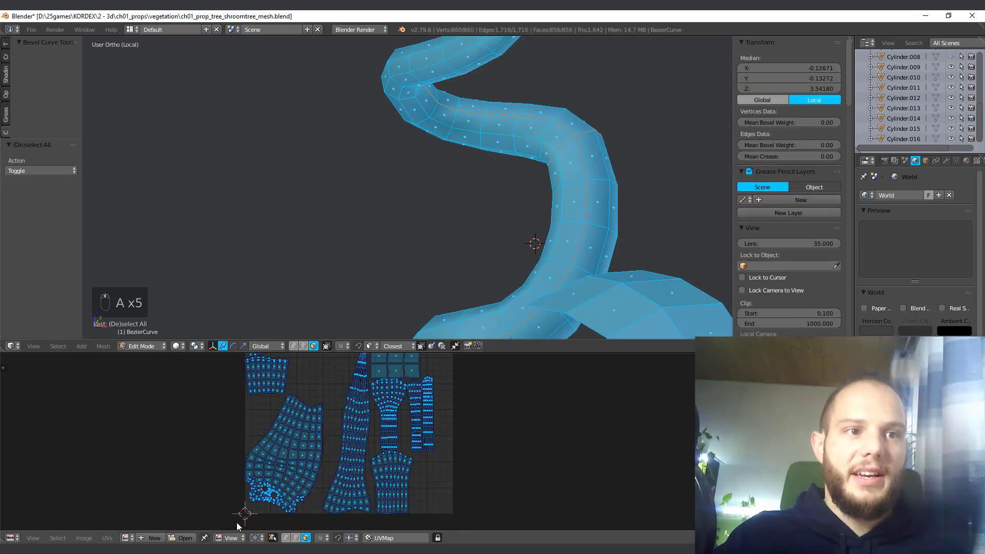
left_click(108, 538)
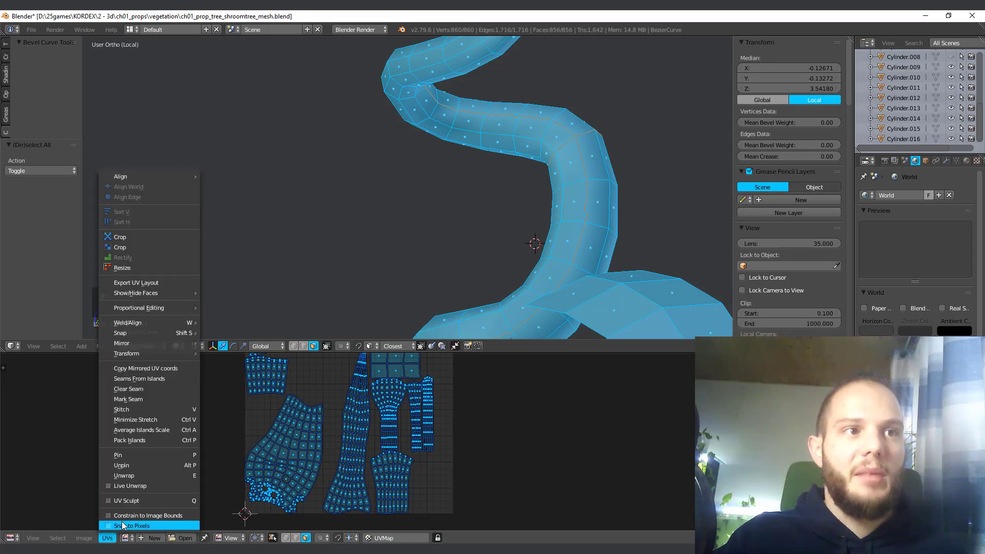
left_click(135, 439)
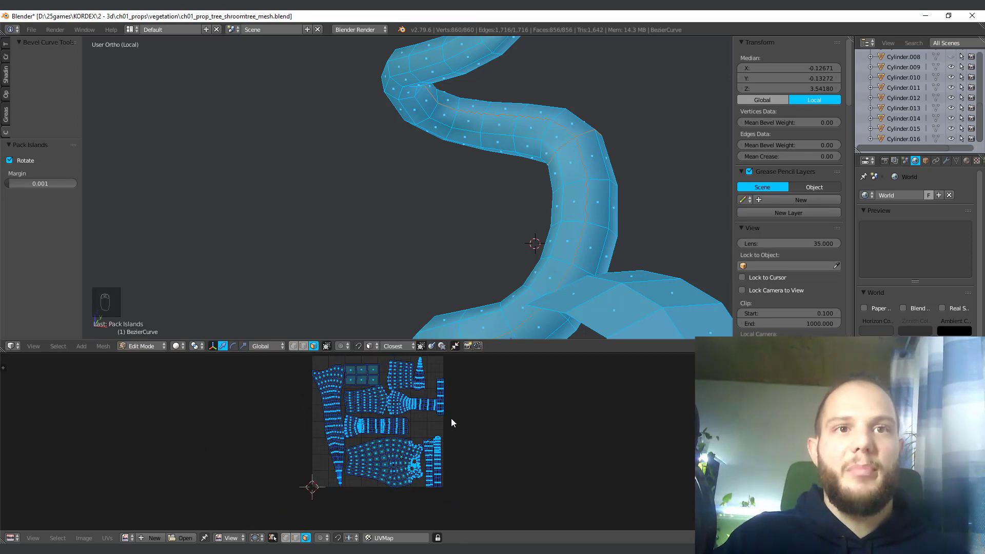
Step: Enlarge the UV editor and select the whole large lower-trunk island in face select mode
middle_click_drag(390, 422, 388, 438)
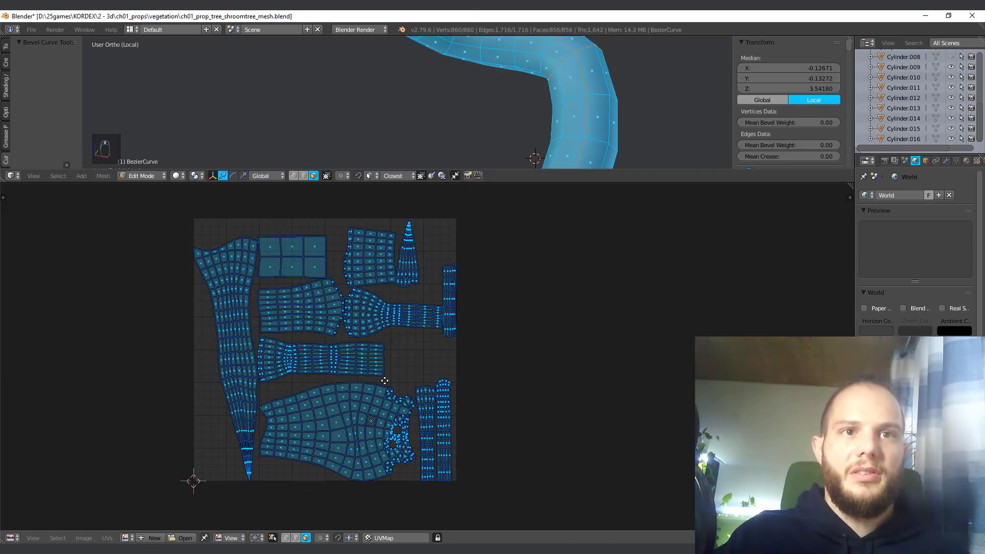
middle_click_drag(349, 417, 430, 417)
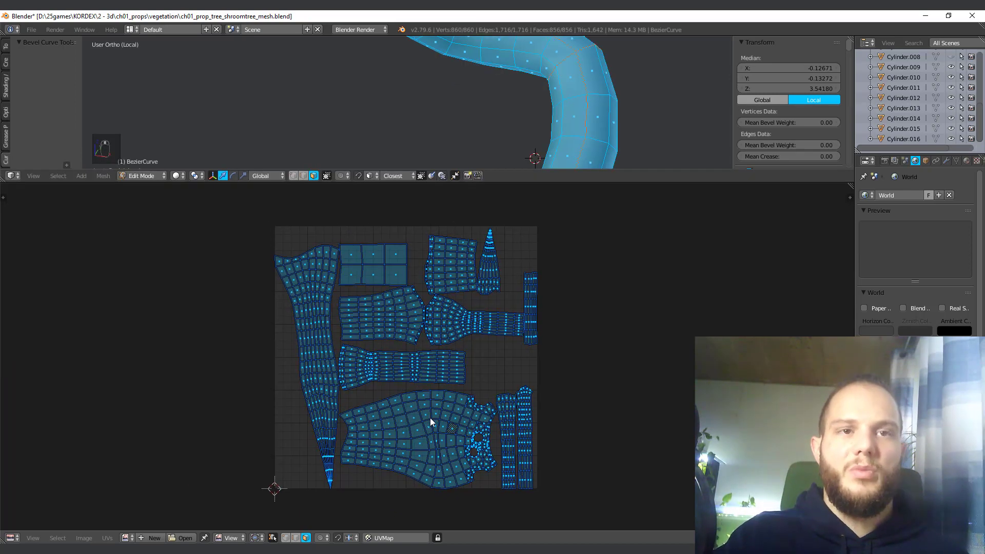
key("ctrl+Tab")
left_click(425, 434)
left_click(425, 434)
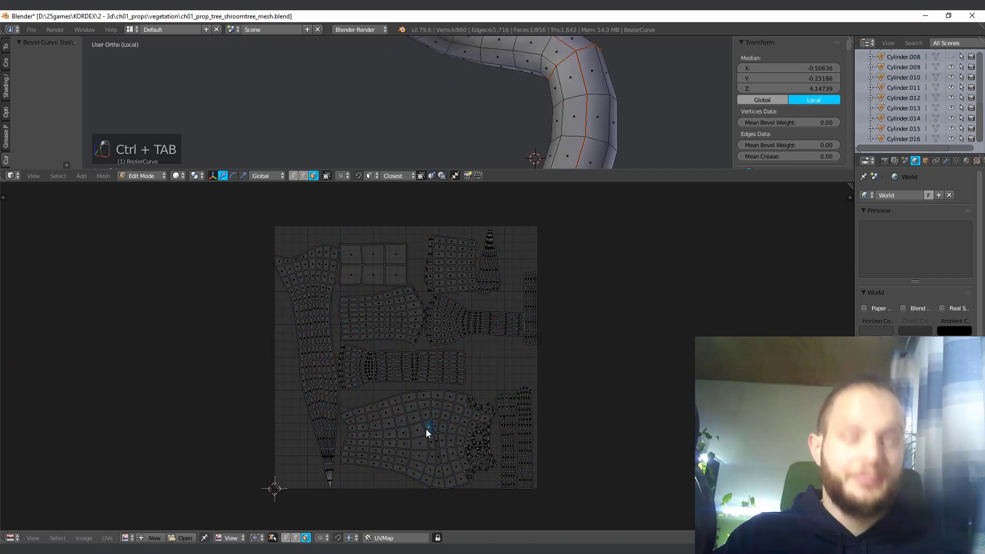
key("l")
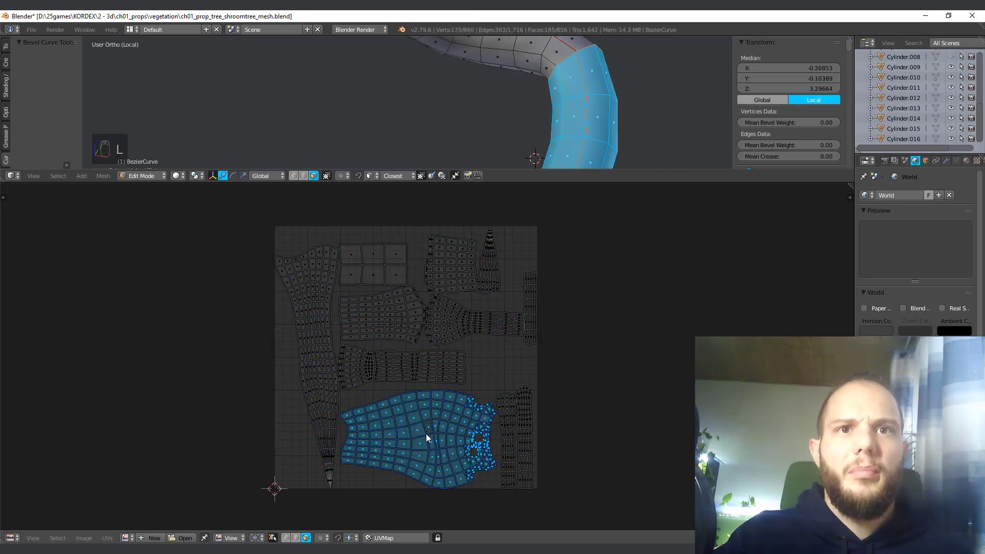
Step: Select the narrow flared island just above the lower-trunk island and move it outside the UV square
right_click(378, 374)
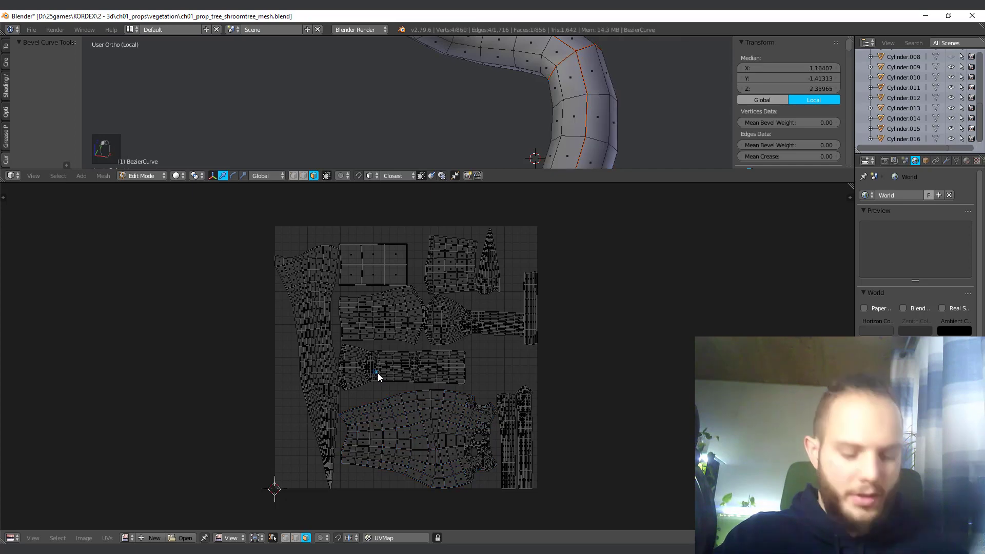
key("l")
key("g")
left_click(694, 393)
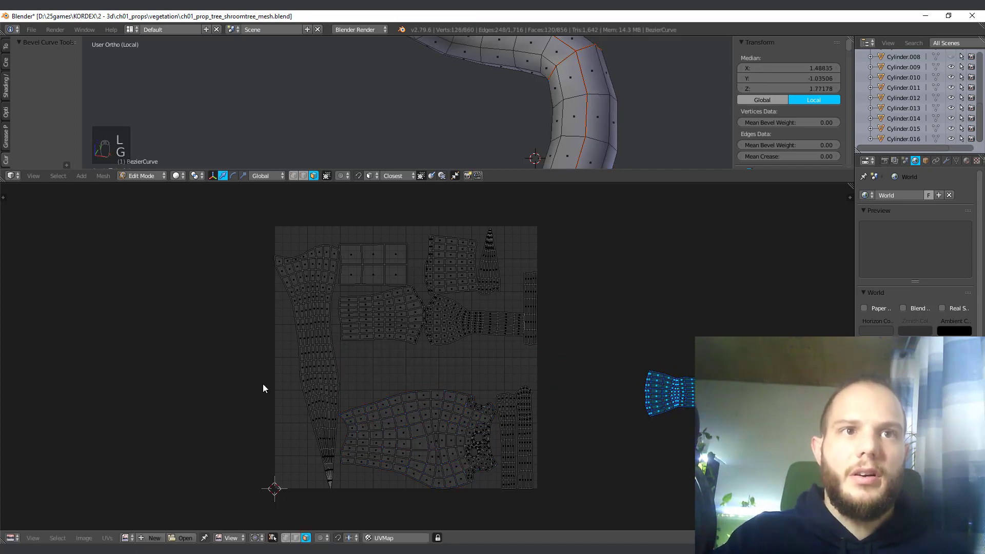
Step: Rotate the tall tapering upper-trunk island about 90 degrees and place it horizontally in the free row above the lower-trunk island
right_click(337, 371)
key("l")
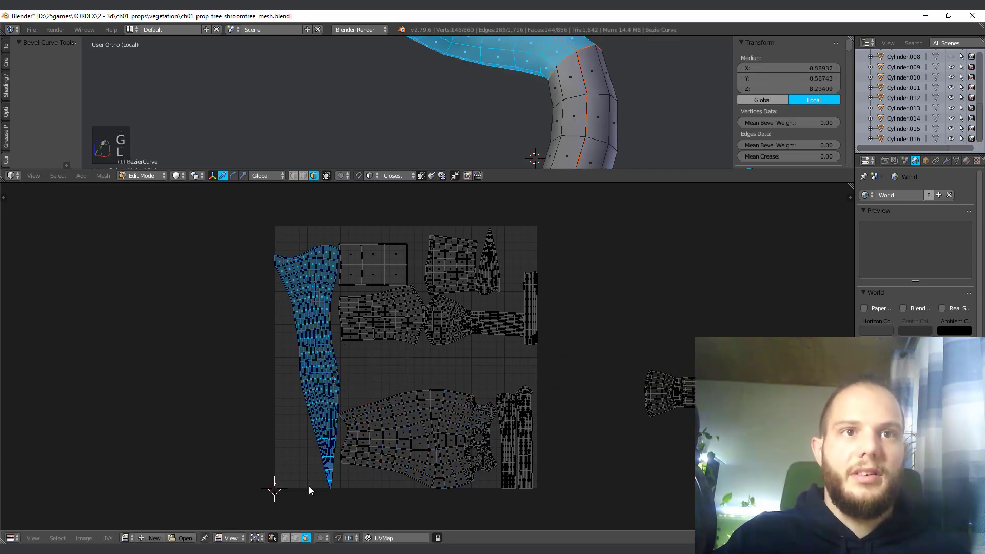
key("r")
left_click(510, 384)
key("g")
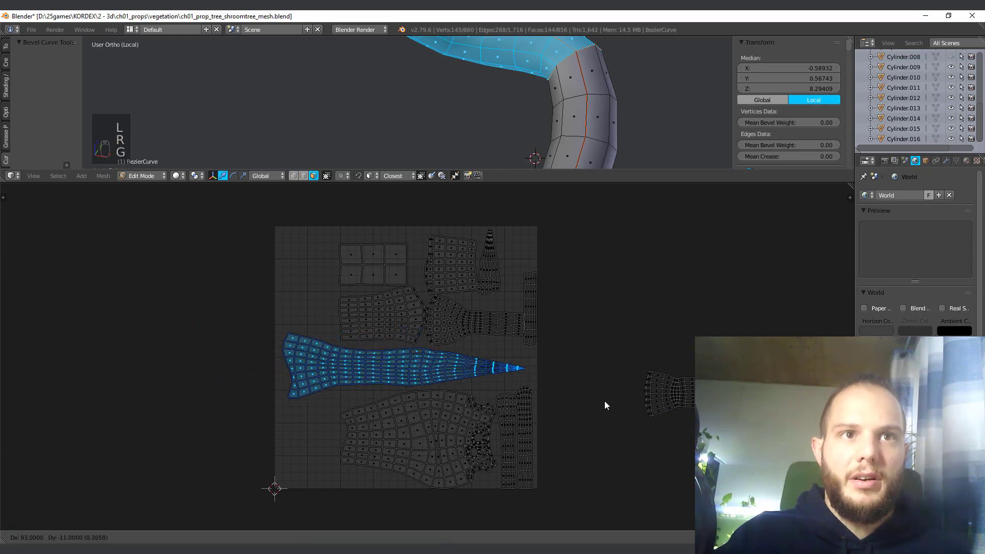
left_click(587, 404)
scroll(461, 389, "up", 1)
scroll(461, 393, "up", 1)
key("g")
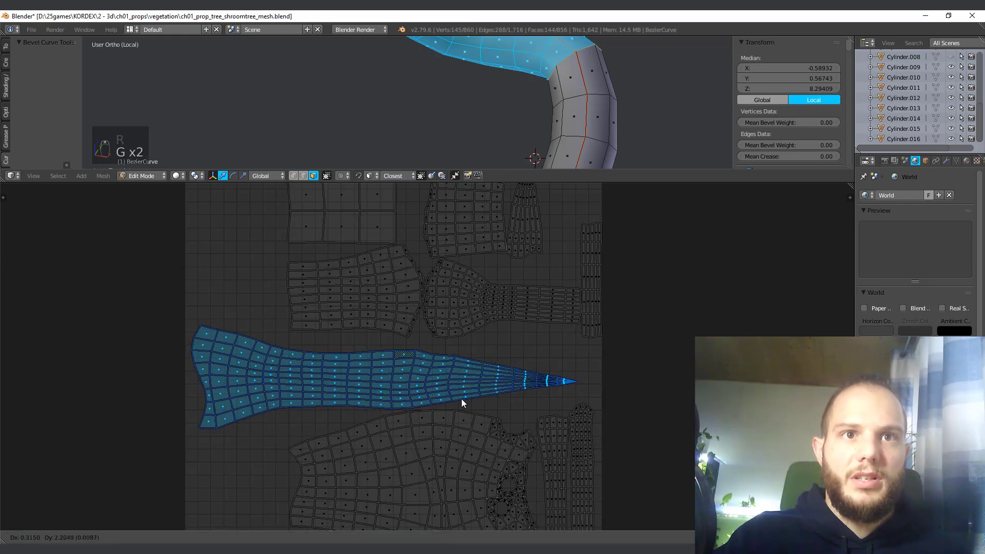
left_click(460, 401)
scroll(492, 397, "down", 3)
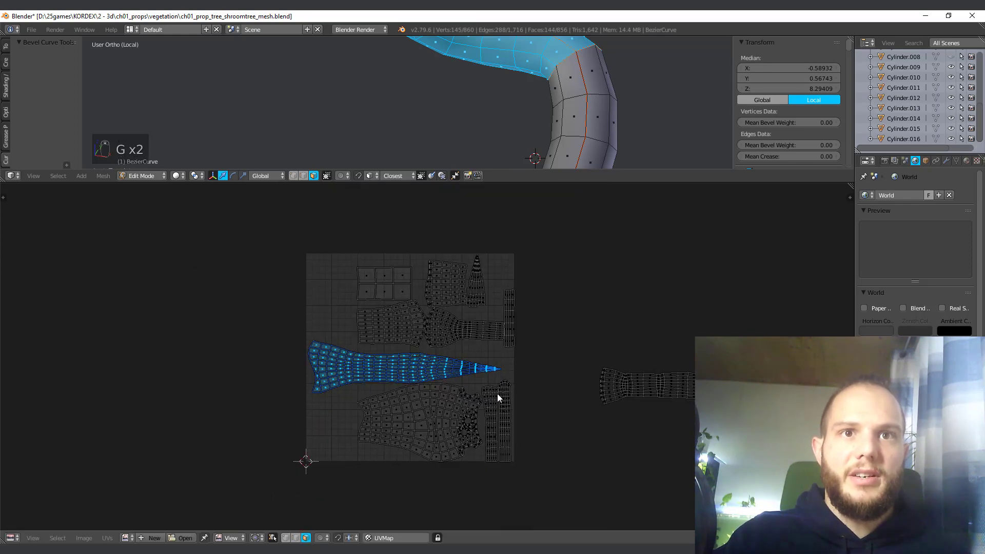
Step: Select the six-face rectangular island and move it slightly upward, away from the island below it
scroll(572, 403, "up", 2)
middle_click_drag(591, 361, 578, 363)
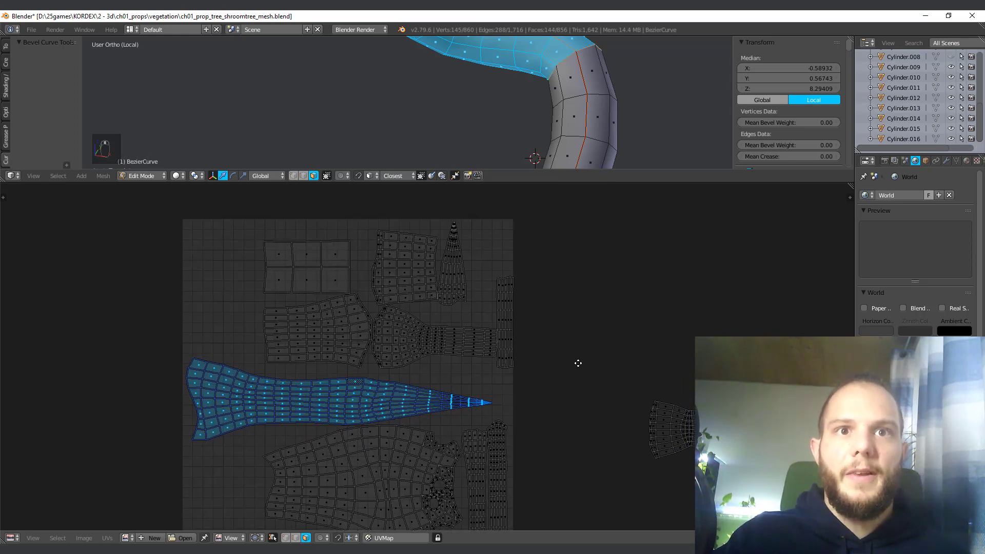
middle_click_drag(457, 429, 451, 494)
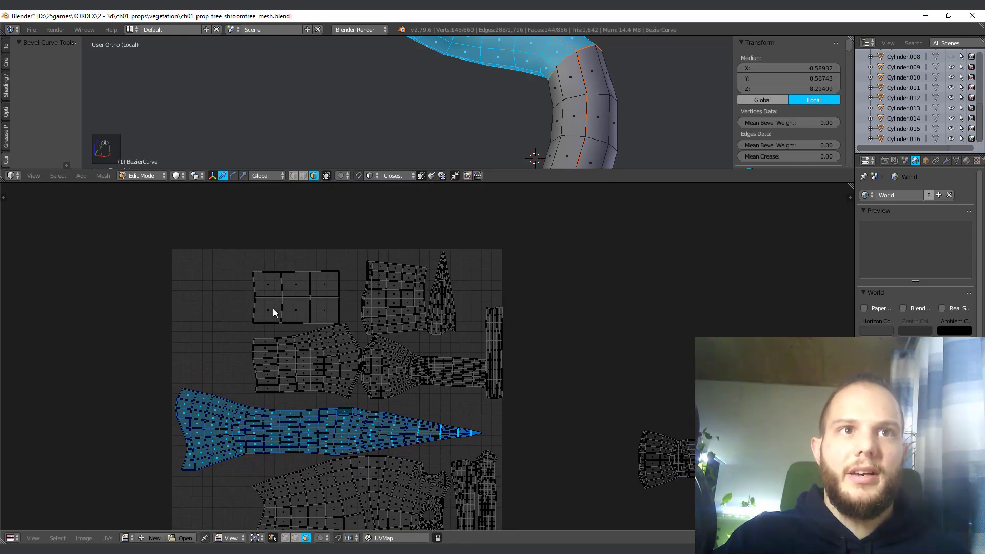
right_click(308, 310)
key("l")
key("g")
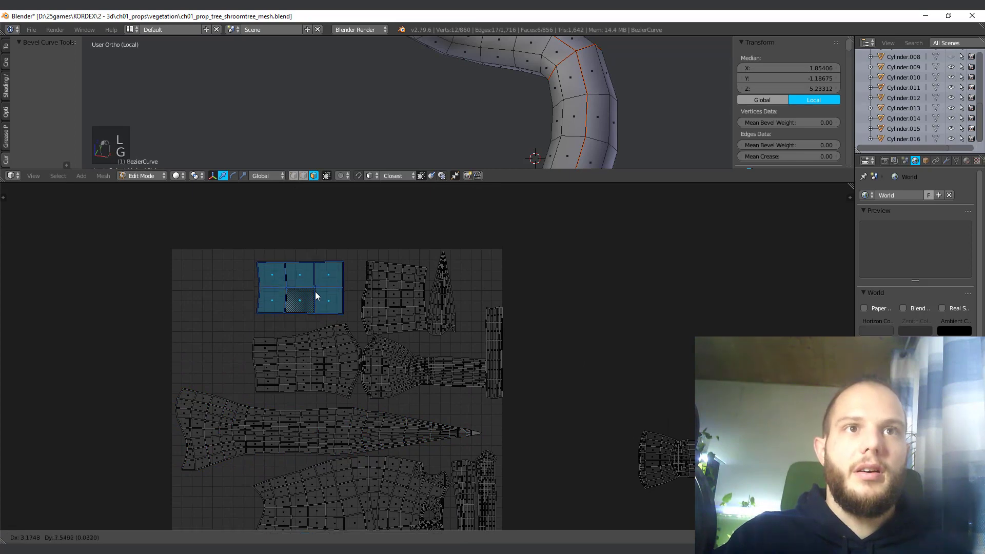
left_click(312, 289)
middle_click_drag(523, 441, 473, 373)
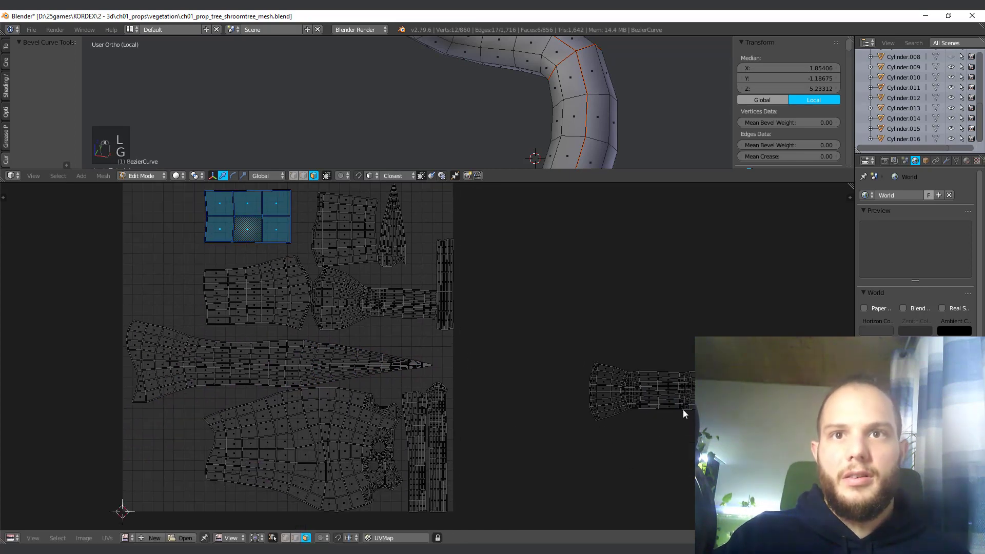
Step: Select the narrow flared island outside the UV square and move it closer, just beyond the square's right edge
right_click(682, 407)
key("l")
key("g")
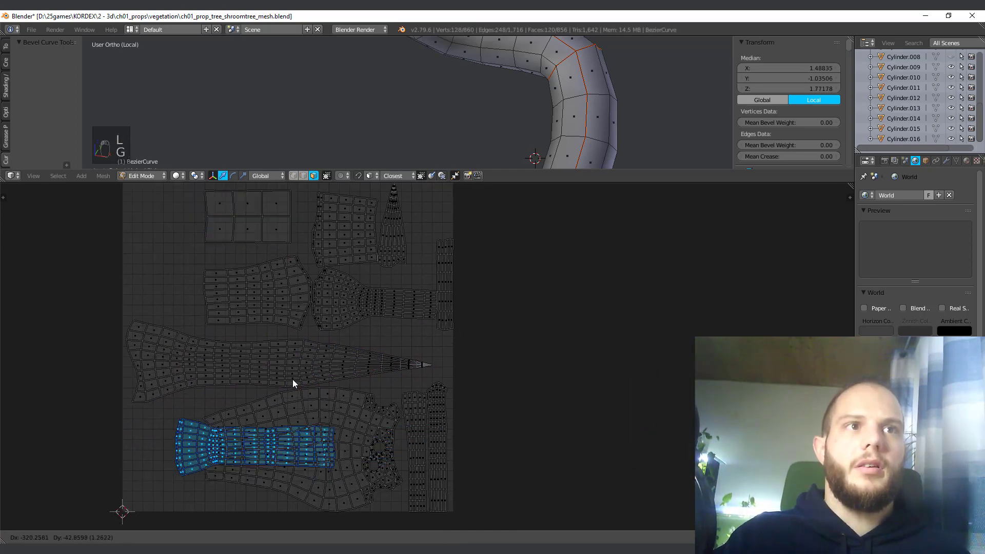
left_click(179, 333)
middle_click_drag(212, 323, 272, 326)
key("g")
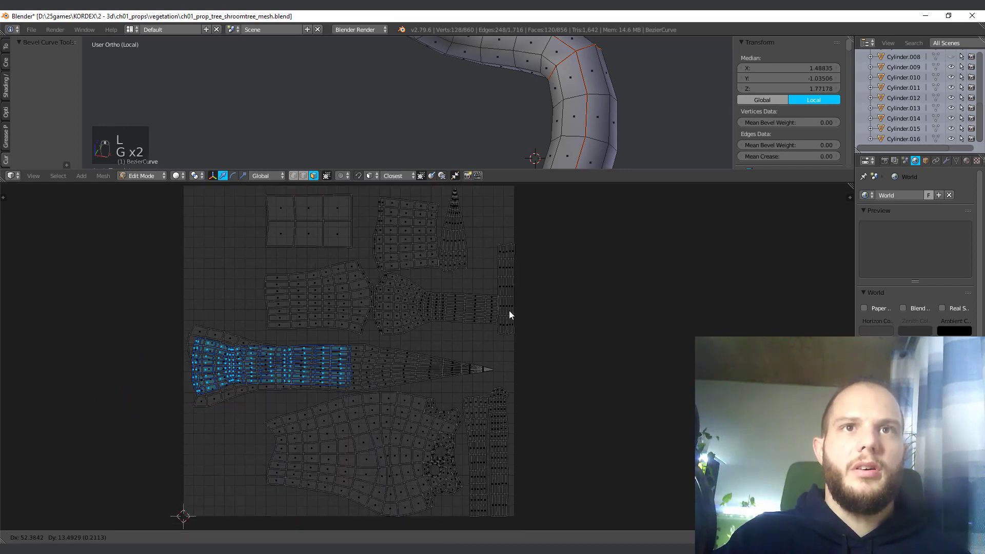
left_click(610, 293)
middle_click_drag(610, 294, 581, 337)
Step: Select the small cone-shaped island, rotate it about 90 degrees and place it horizontally just above the tip of the tapering upper-trunk island
right_click(421, 294)
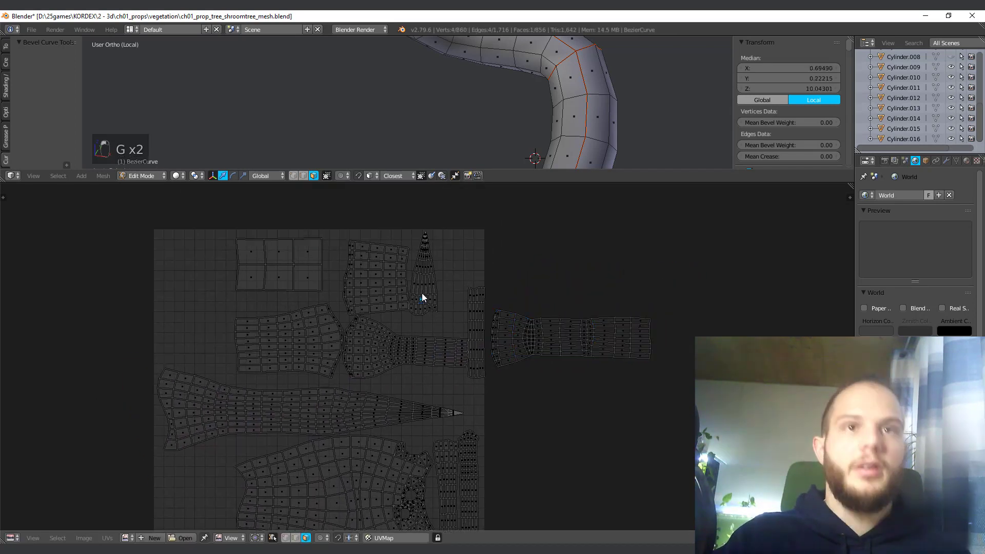
key("l")
key("g")
left_click(431, 415)
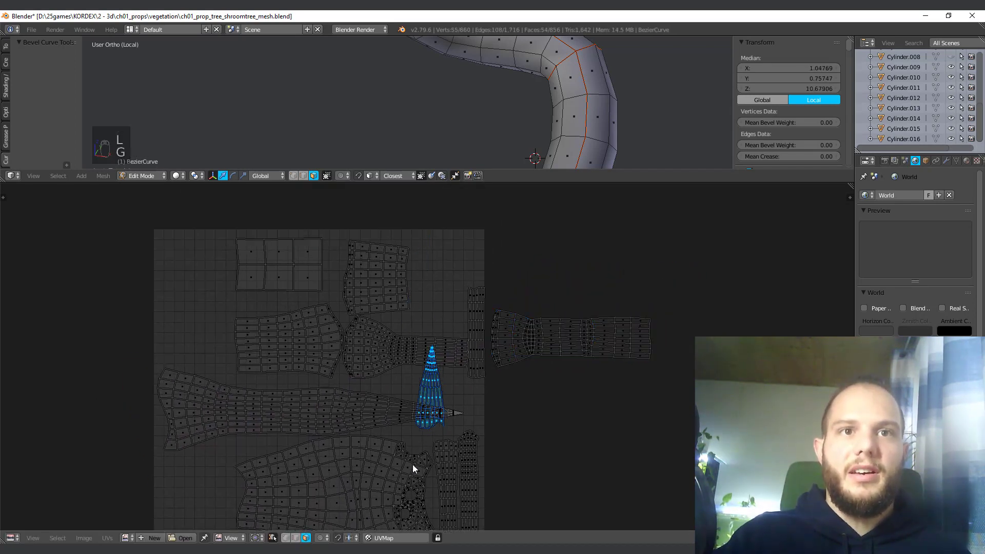
key("r")
left_click(562, 383)
scroll(448, 411, "up", 2)
middle_click_drag(447, 411, 425, 349)
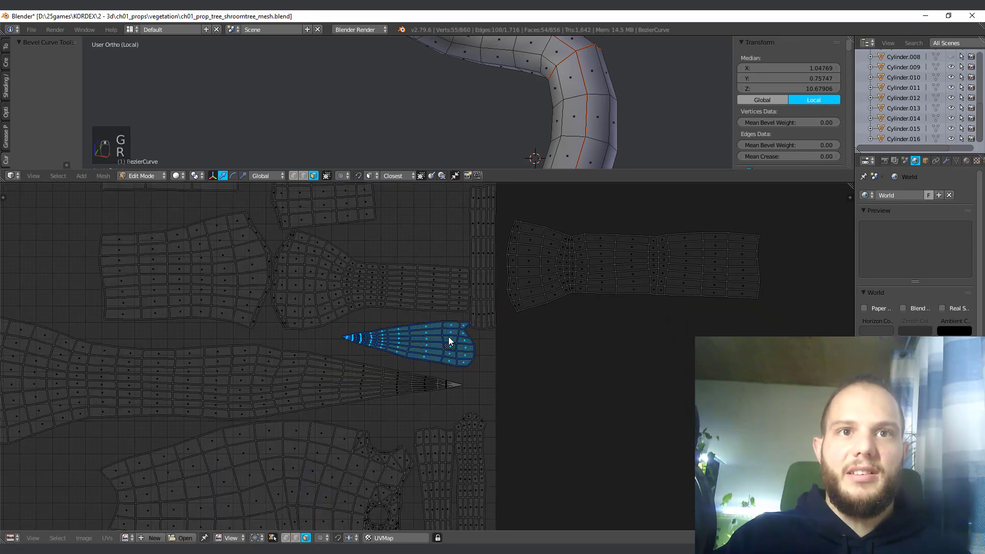
key("g")
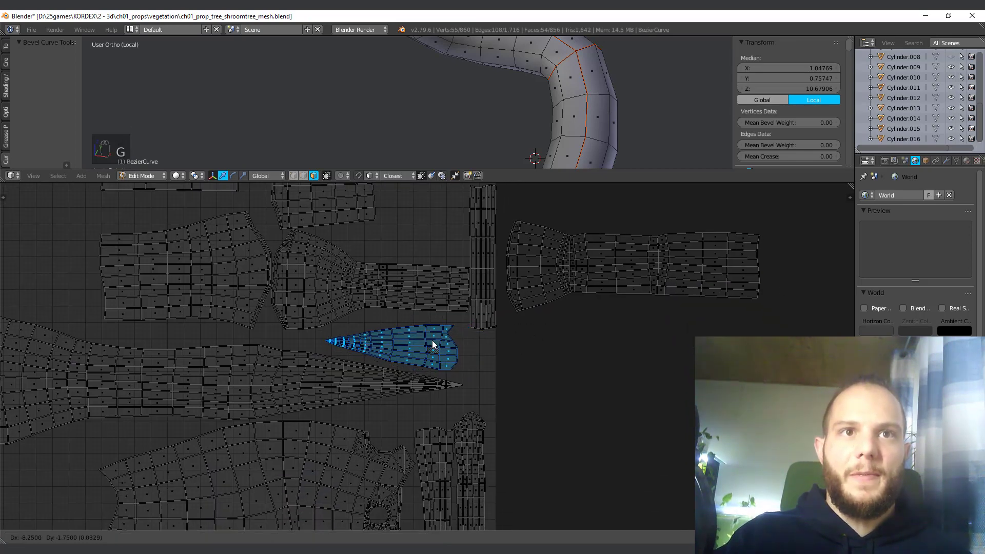
left_click(432, 340)
middle_click_drag(446, 284, 454, 393)
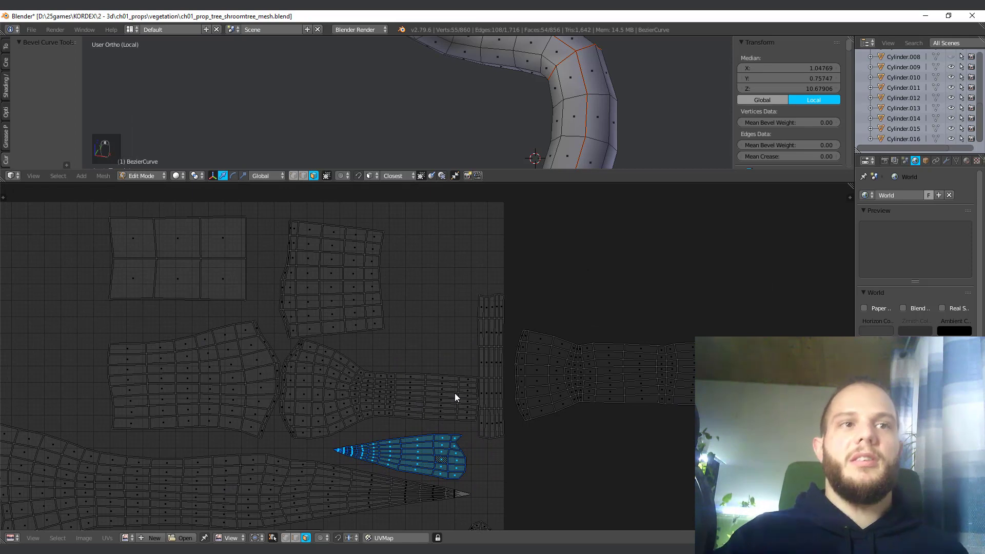
scroll(455, 393, "down", 3)
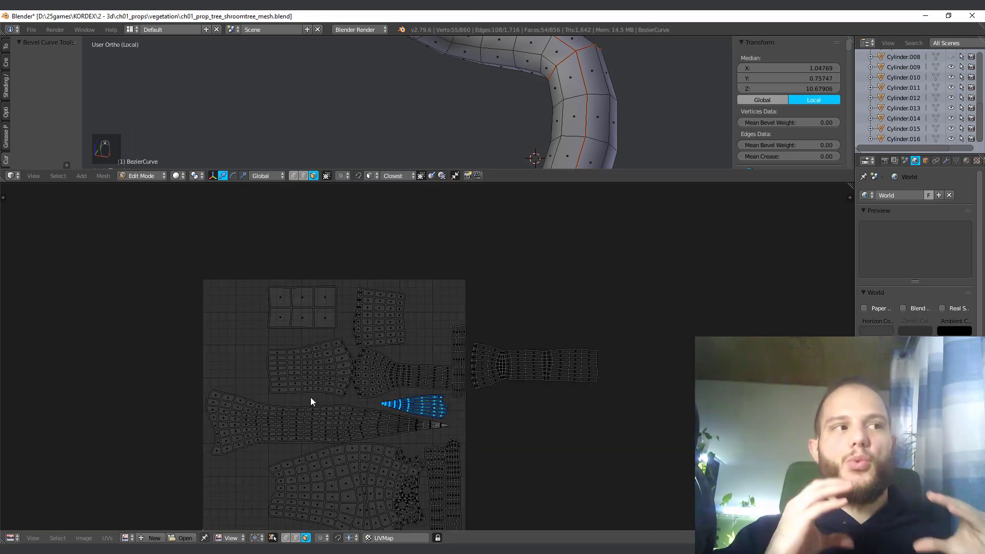
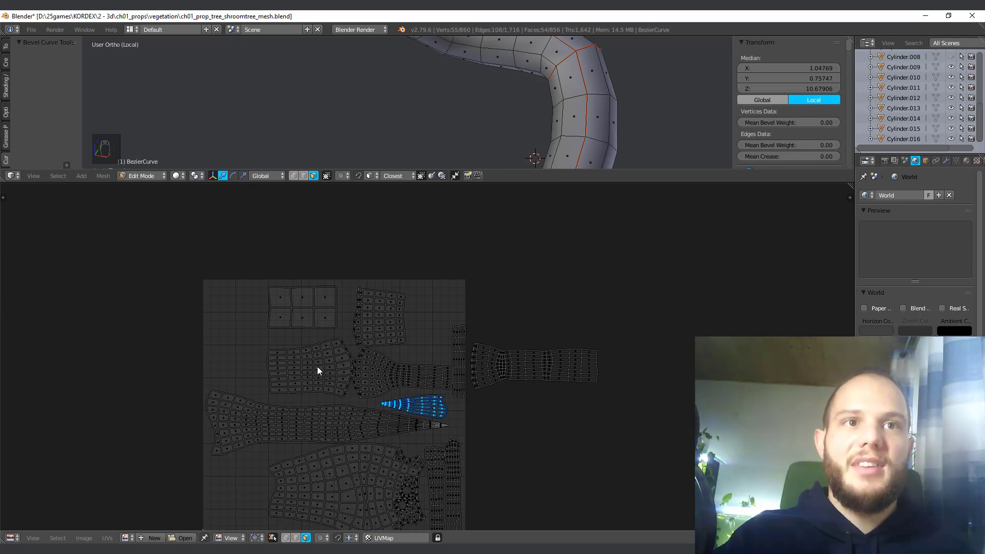
Step: Try the six-face rectangular island in the UV square's upper-right corner, and undo that move
scroll(342, 376, "up", 2)
middle_click_drag(288, 365, 308, 361)
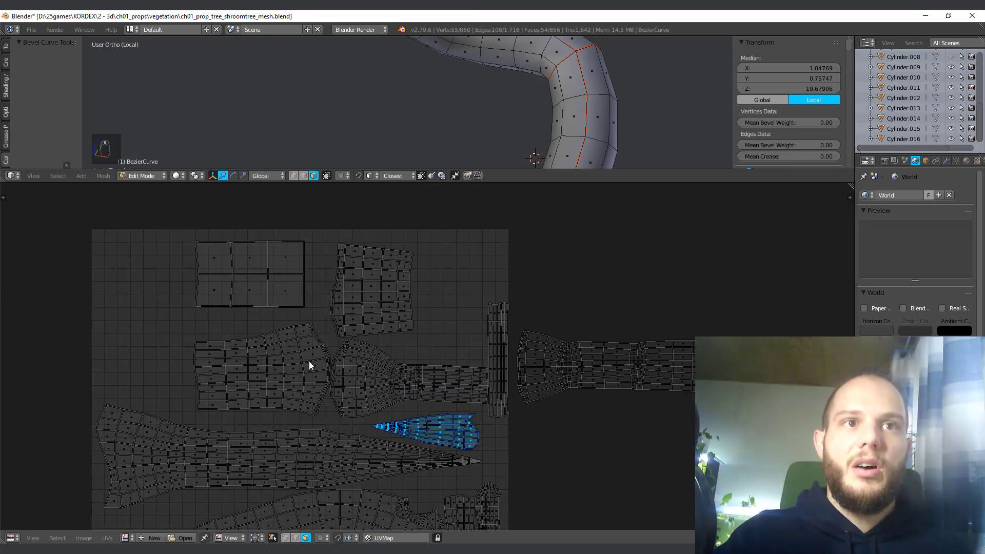
left_click(256, 277)
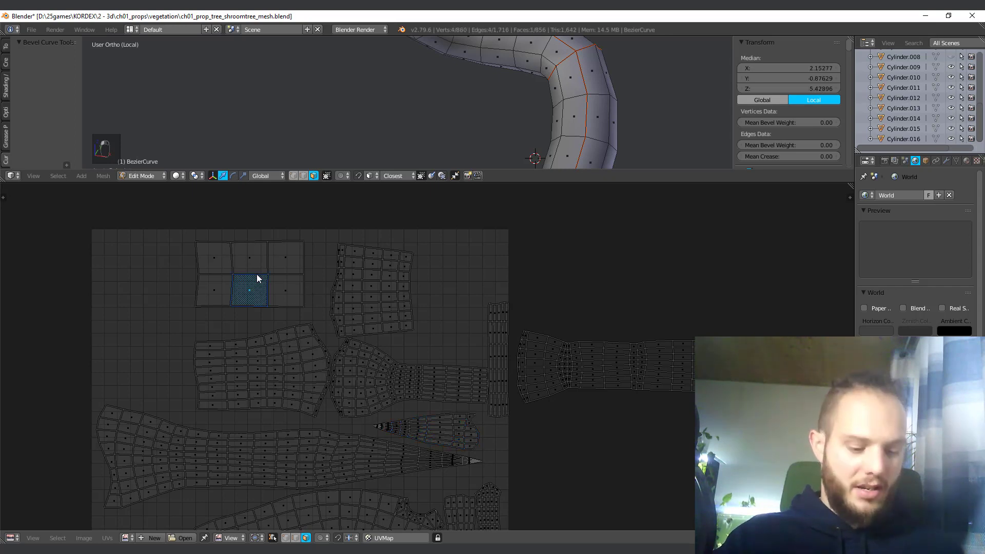
key("l")
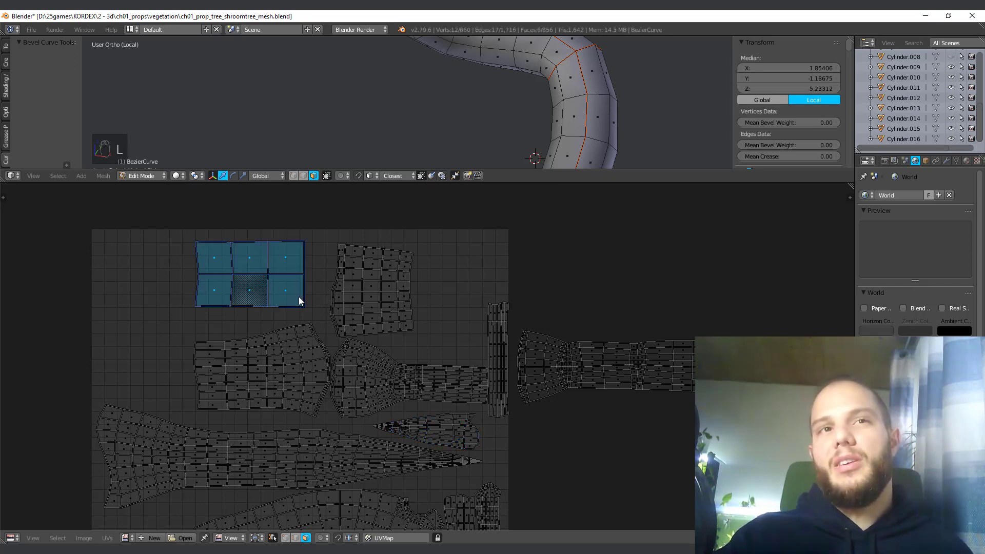
key("g")
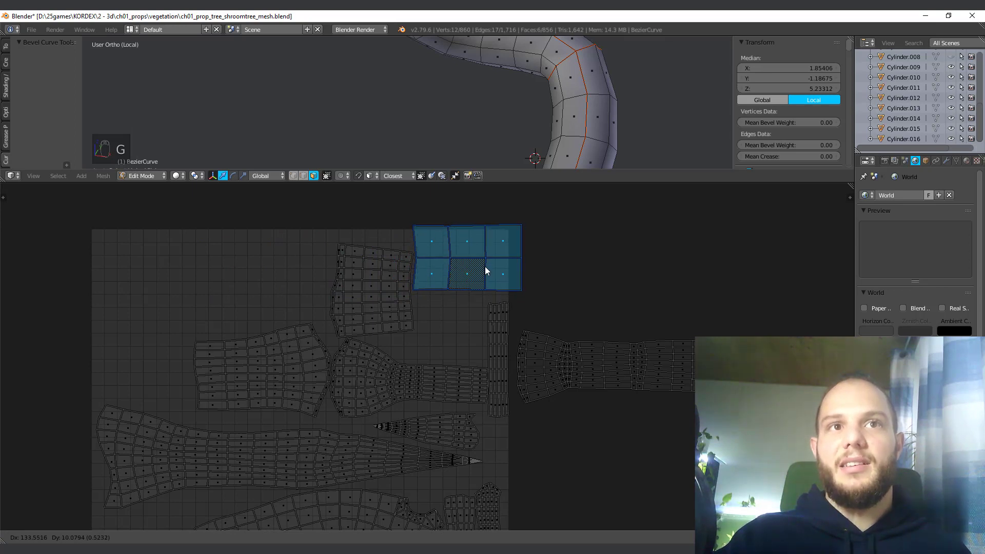
left_click(484, 263)
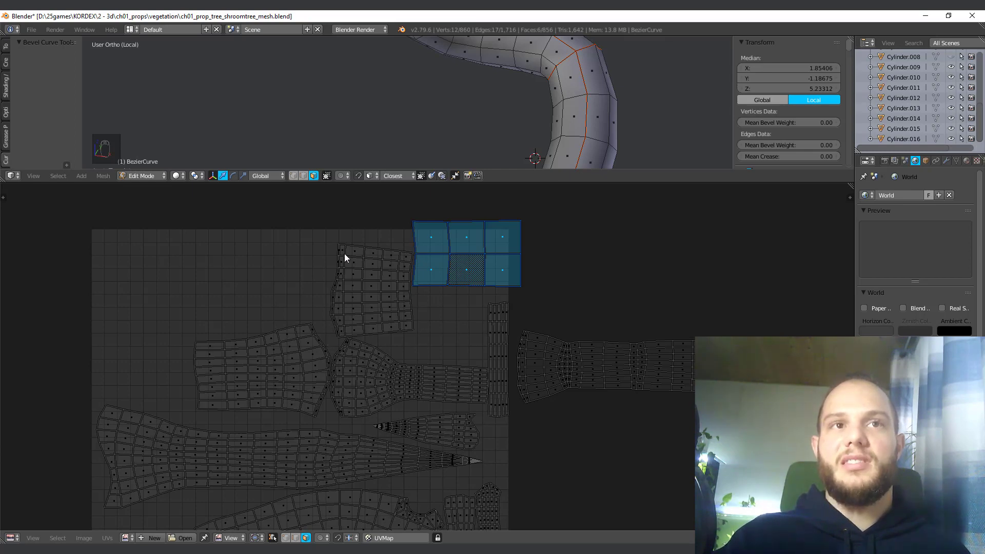
key("ctrl+z")
scroll(369, 267, "down", 3)
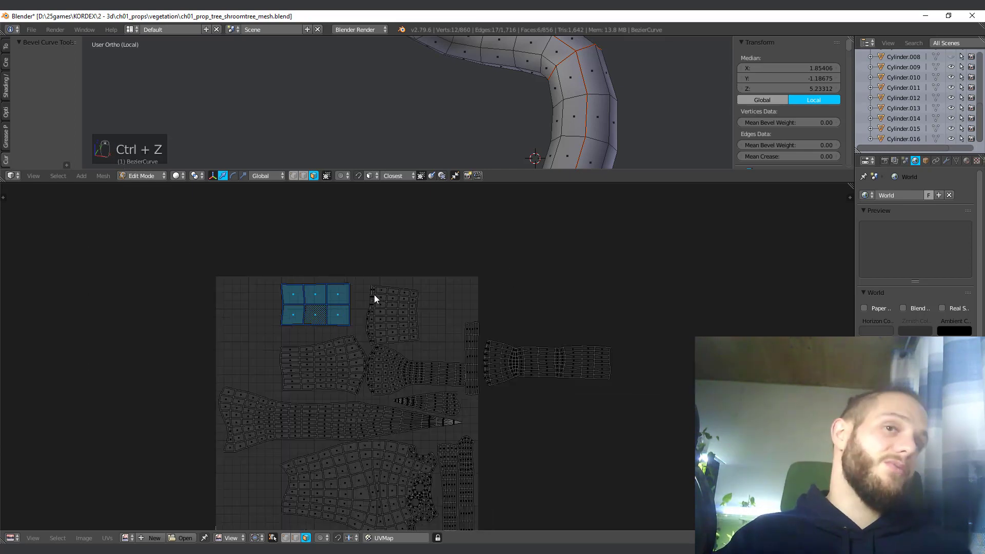
Step: Select the tapered grid island beside the six-face island and move it outside the UV square
scroll(477, 399, "up", 3)
left_click(391, 325)
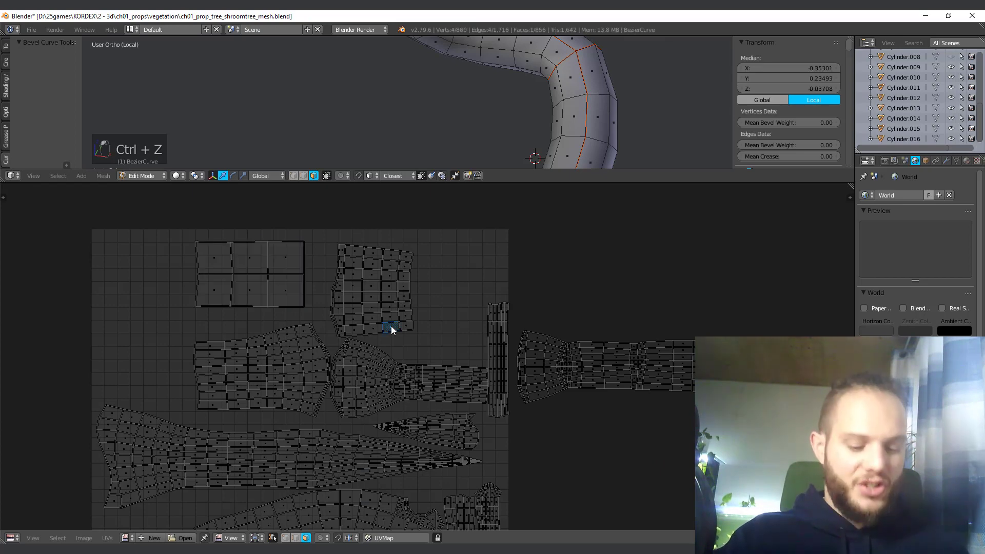
key("l")
key("g")
left_click(690, 296)
Step: Select the short narrow strip island at the UV square's right edge and move it down along Y, just above the other vertical strips
middle_click_drag(516, 426, 474, 338)
left_click(459, 295)
key("l")
scroll(454, 337, "up", 2)
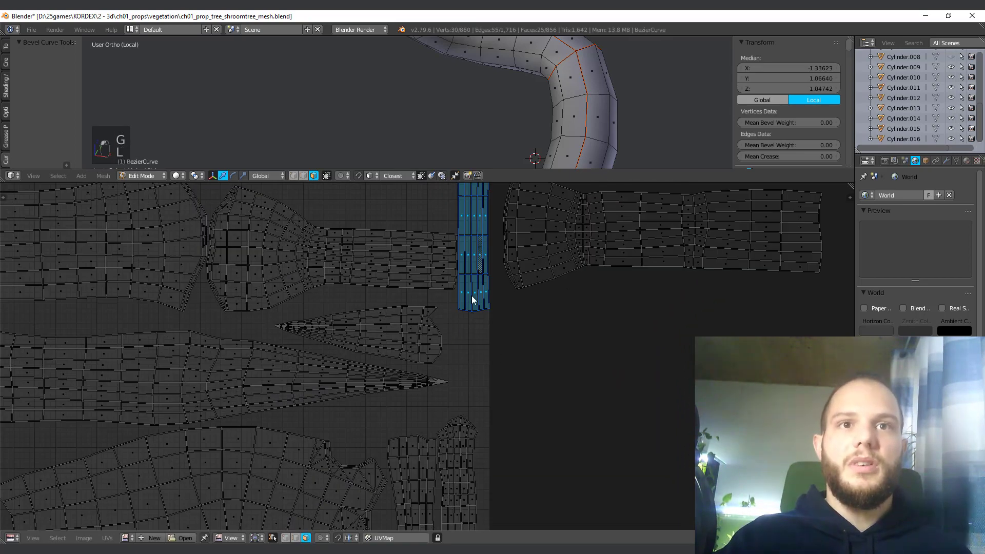
key("g")
key("y")
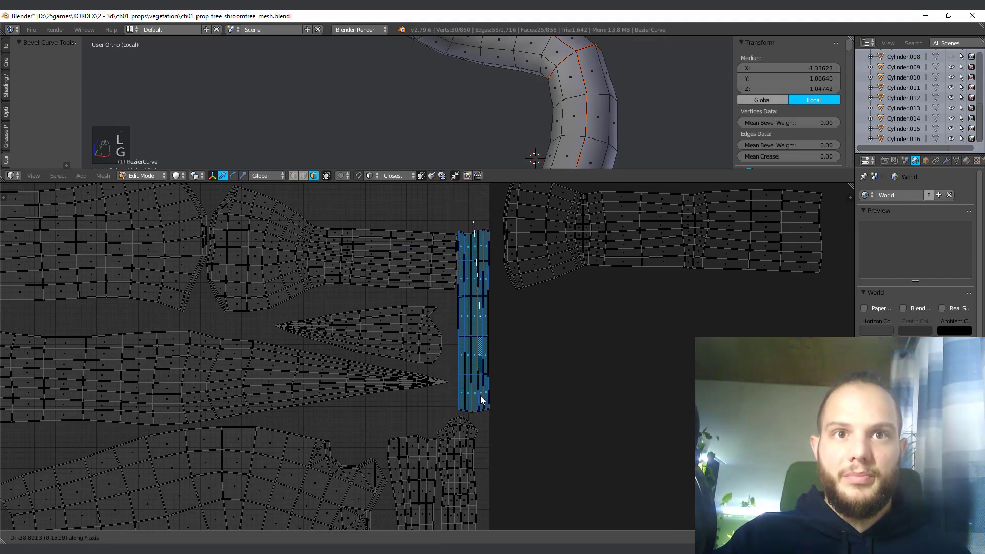
left_click(481, 400)
scroll(461, 368, "down", 3)
scroll(412, 302, "up", 3)
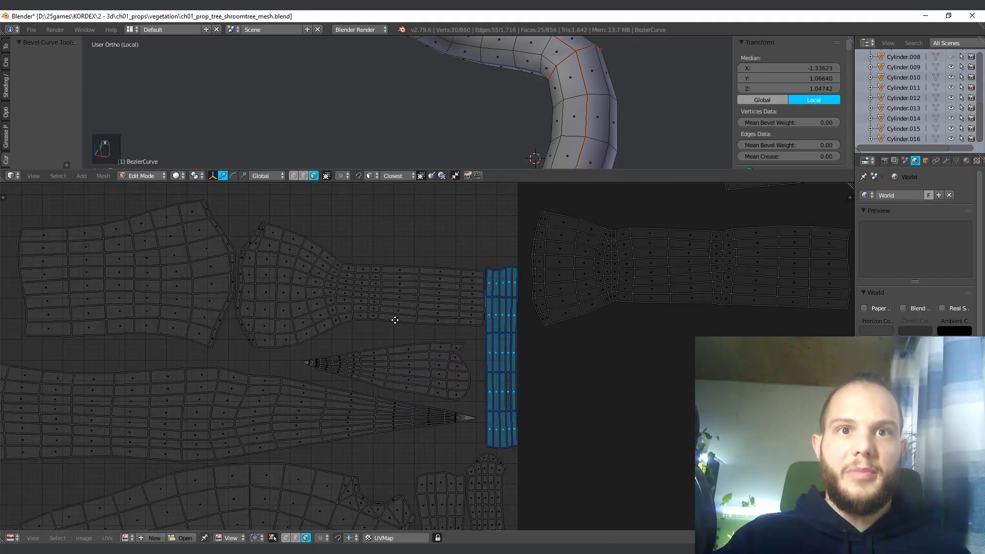
scroll(360, 390, "down", 4)
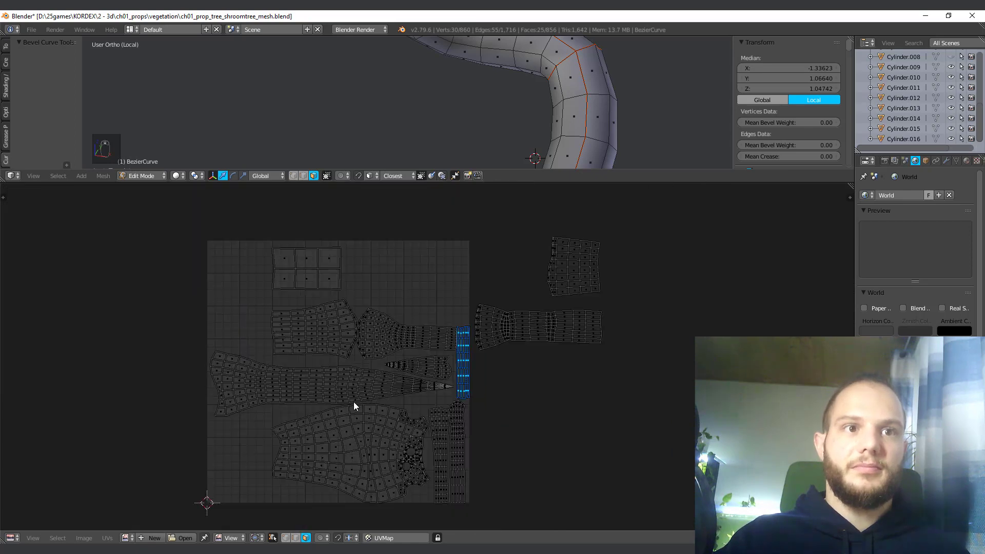
Step: Rotate the short strip island about 90 degrees and place it along the UV square's bottom edge, beneath the large lower-trunk island
middle_click_drag(354, 402, 377, 368)
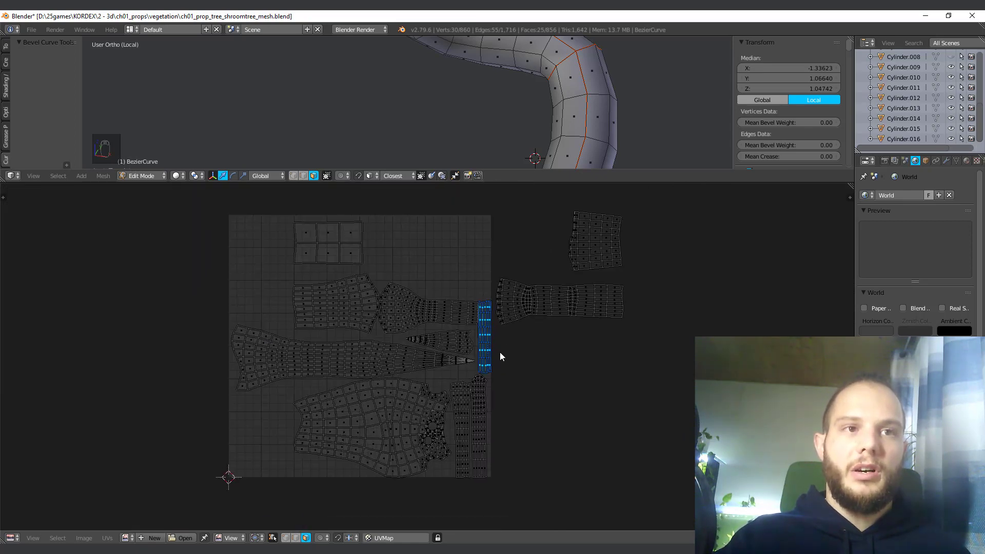
key("g")
left_click(300, 480)
key("r")
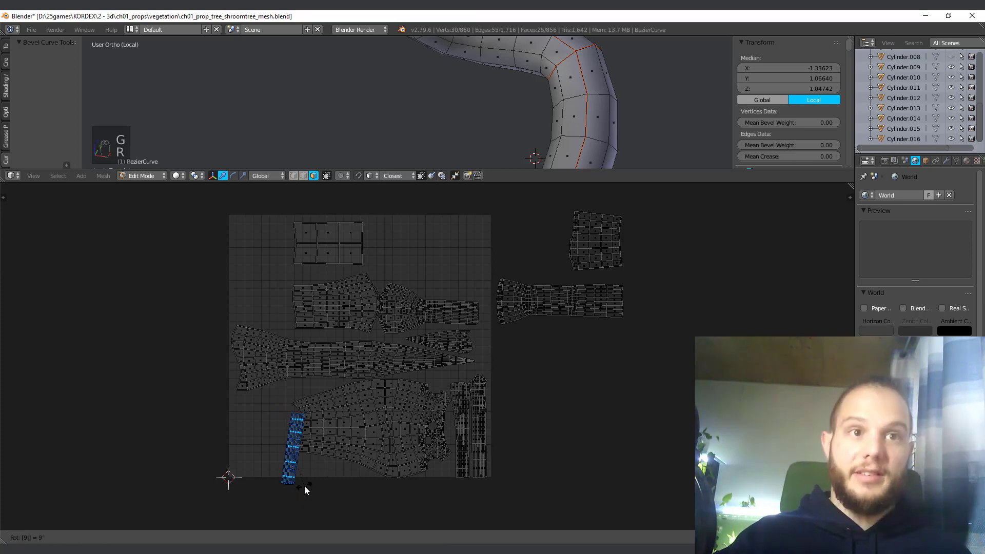
left_click(304, 486)
scroll(305, 486, "up", 4)
scroll(282, 420, "down", 3)
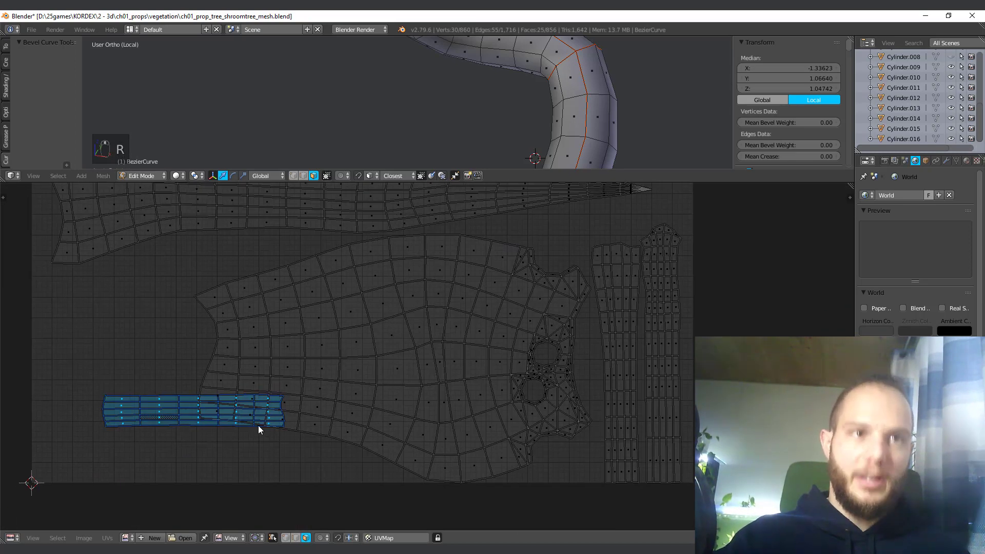
key("g")
left_click(334, 475)
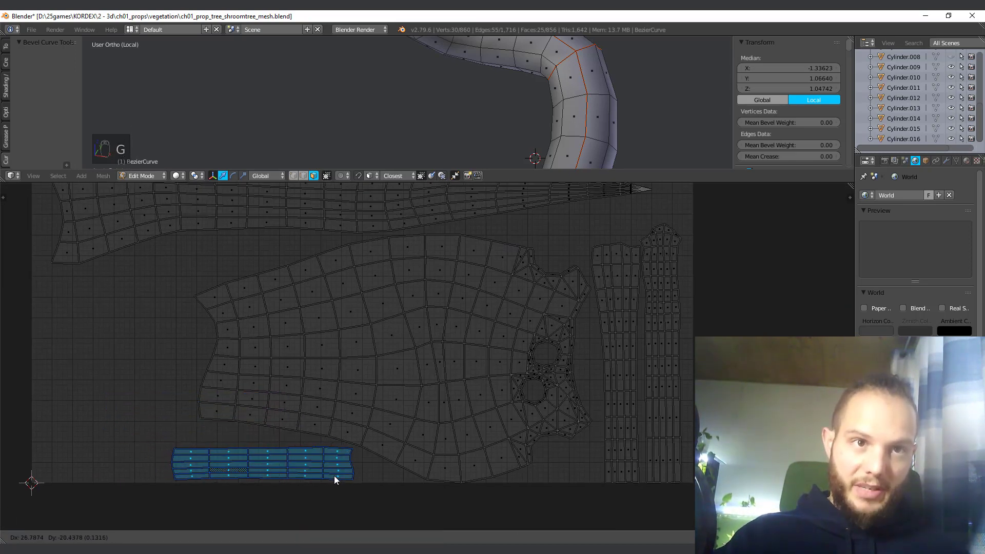
scroll(321, 457, "down", 2)
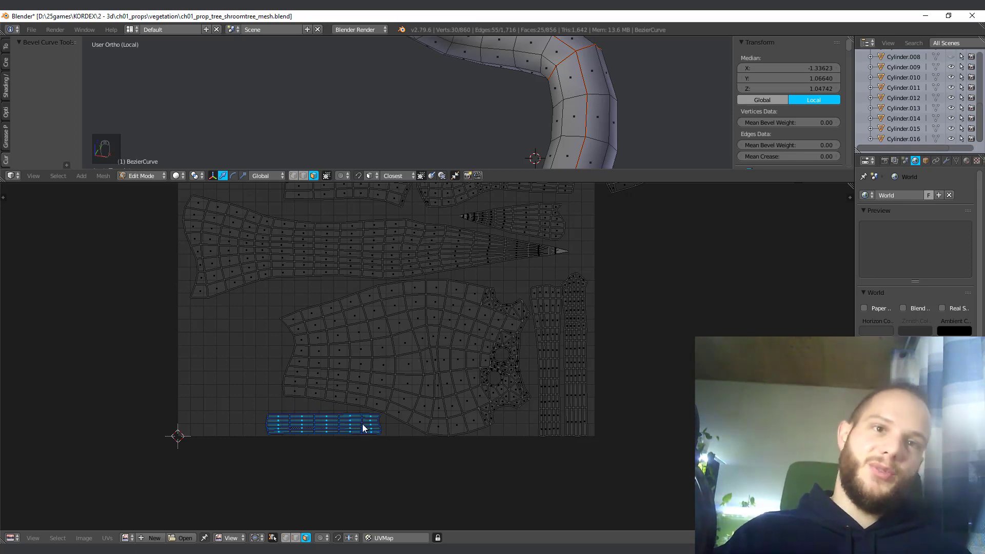
Step: Select the narrow flared island outside the UV square and move it into the top row beside the six-face island
middle_click_drag(402, 394, 354, 470)
middle_click_drag(602, 289, 569, 358)
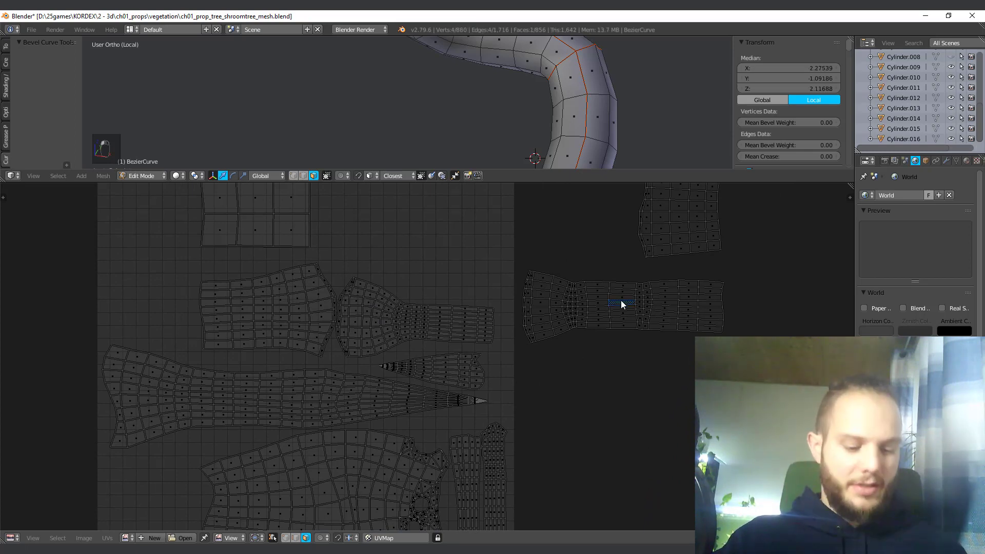
key("l")
scroll(613, 310, "down", 3)
scroll(589, 324, "up", 3)
middle_click_drag(656, 308, 654, 334)
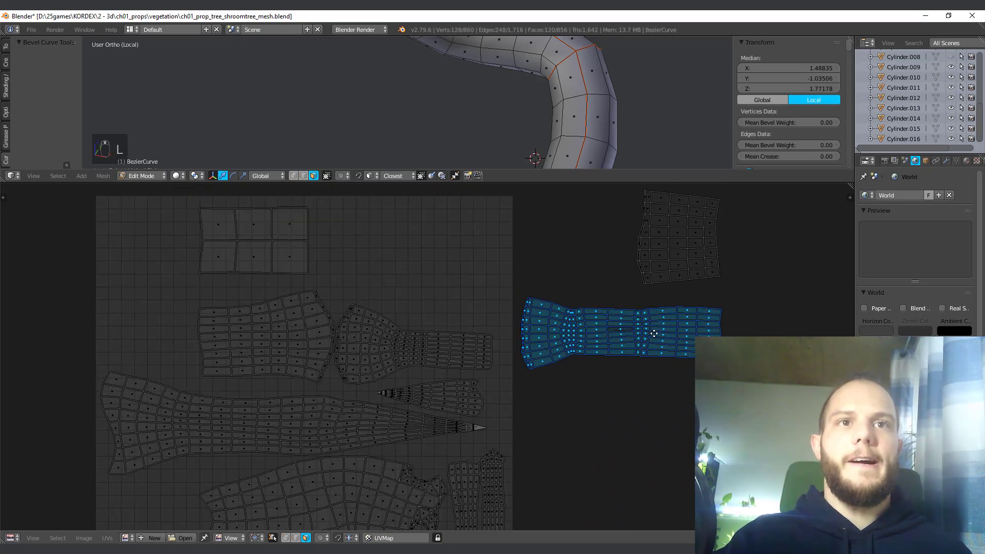
scroll(654, 334, "down", 1)
scroll(654, 336, "down", 1)
key("g")
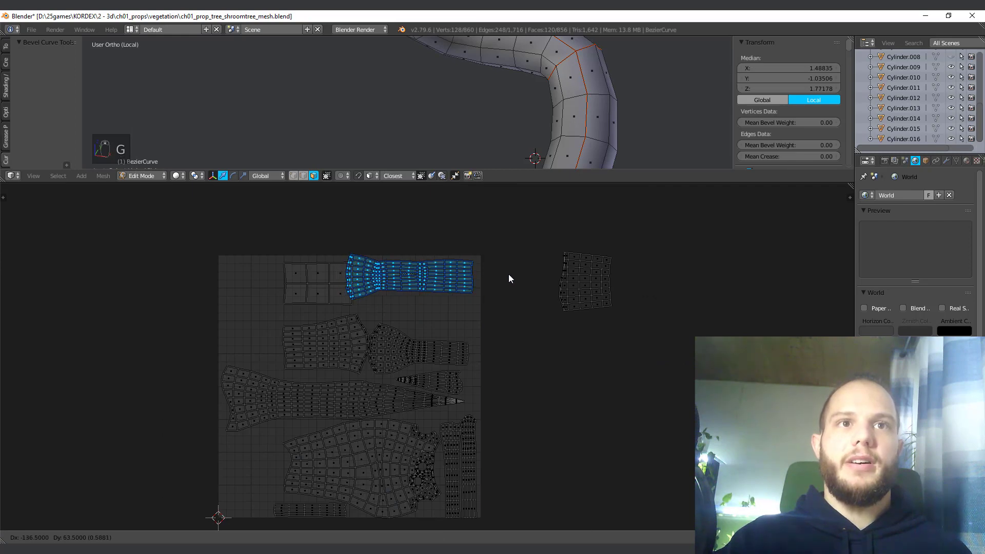
left_click(517, 280)
Step: Nudge the narrow flared island into the UV square's upper-right corner, clear of the six-face island
scroll(396, 323, "up", 6)
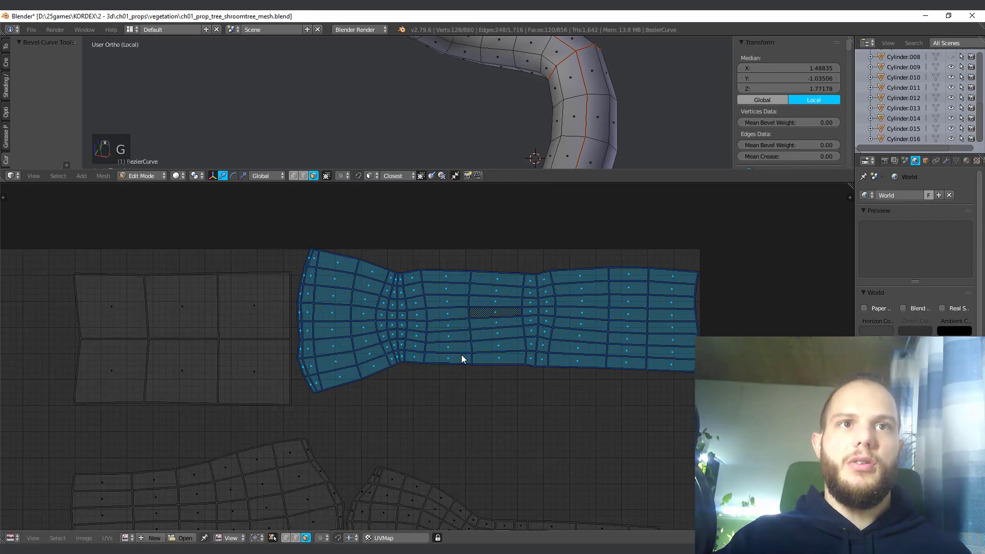
key("g")
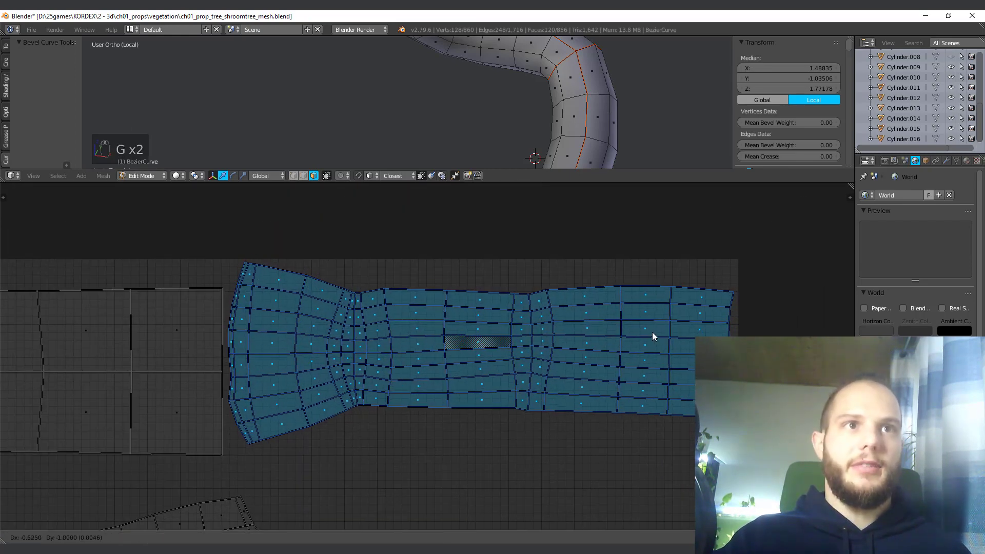
left_click(651, 332)
scroll(651, 332, "down", 6)
Step: Rotate the tapered grid island about 90 degrees, try it beneath the narrow flared island, and set it back outside the UV square
right_click(647, 276)
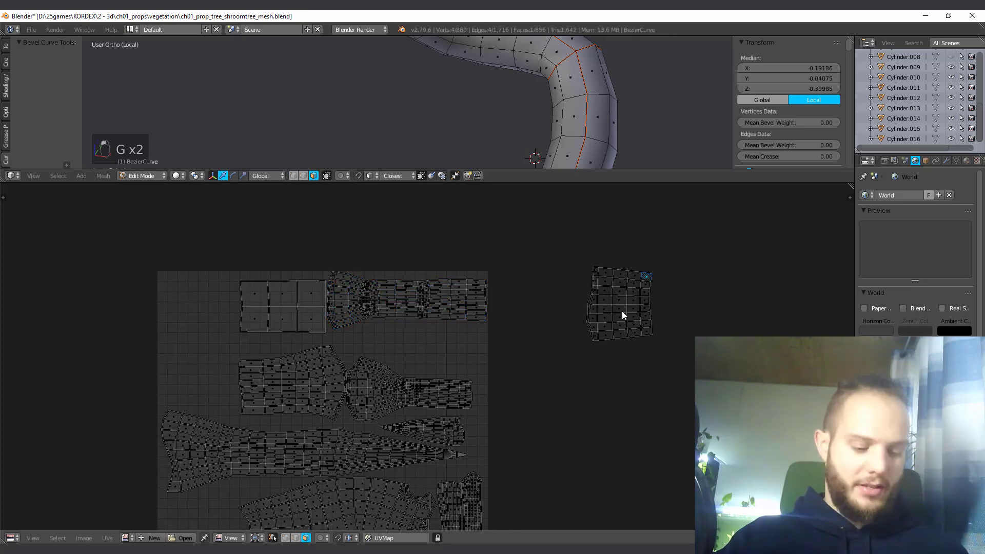
key("l")
key("g")
left_click(454, 374)
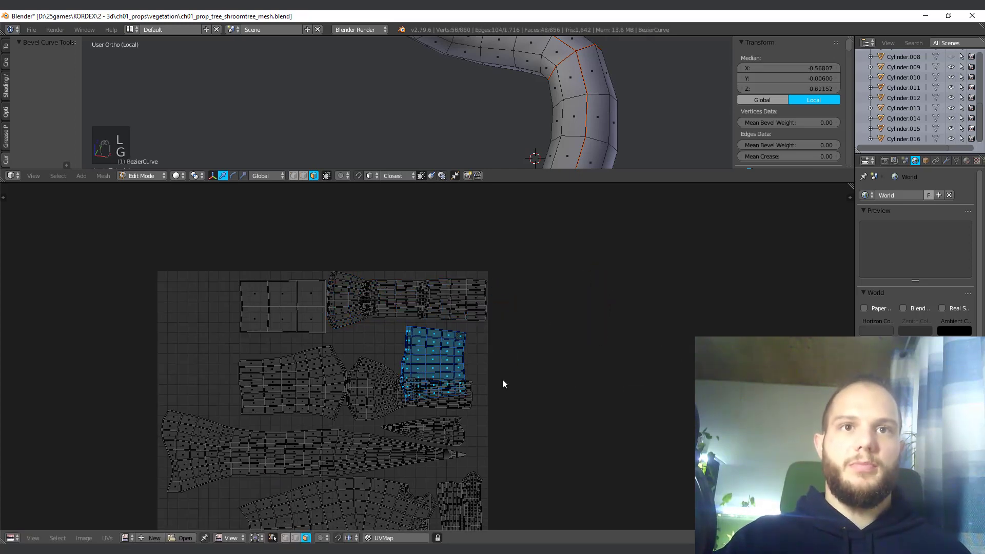
key("r")
left_click(533, 285)
scroll(534, 284, "up", 4)
key("g")
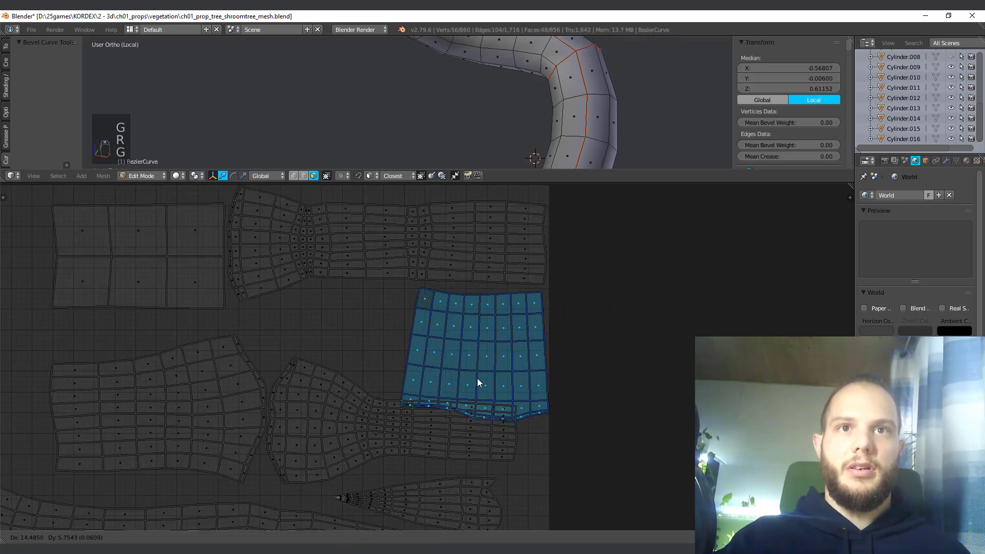
left_click(476, 376)
key("g")
left_click(649, 367)
Step: Nudge the broad flared island with the narrow strip end slightly down and right, closer to the thin cone-shaped island
middle_click_drag(271, 472, 294, 389)
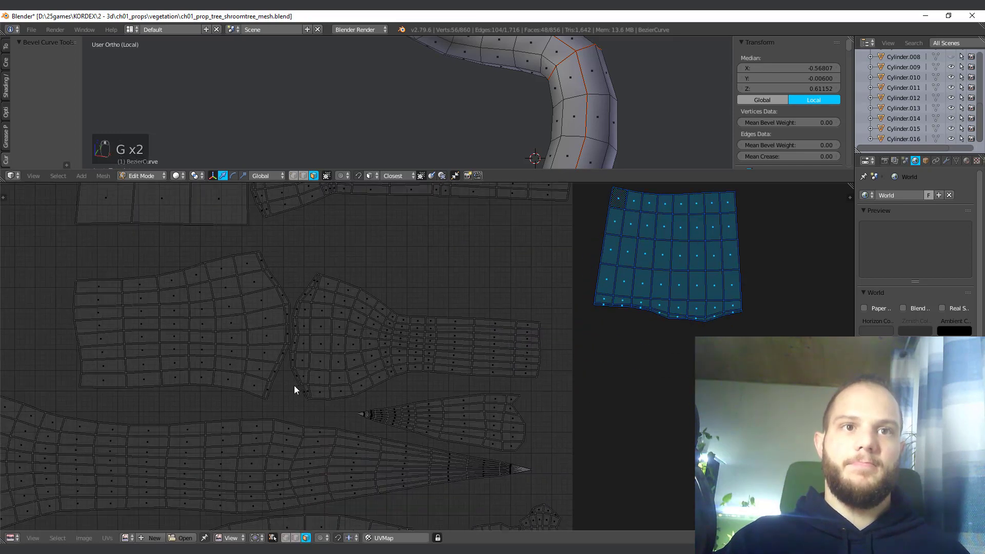
key("l")
key("g")
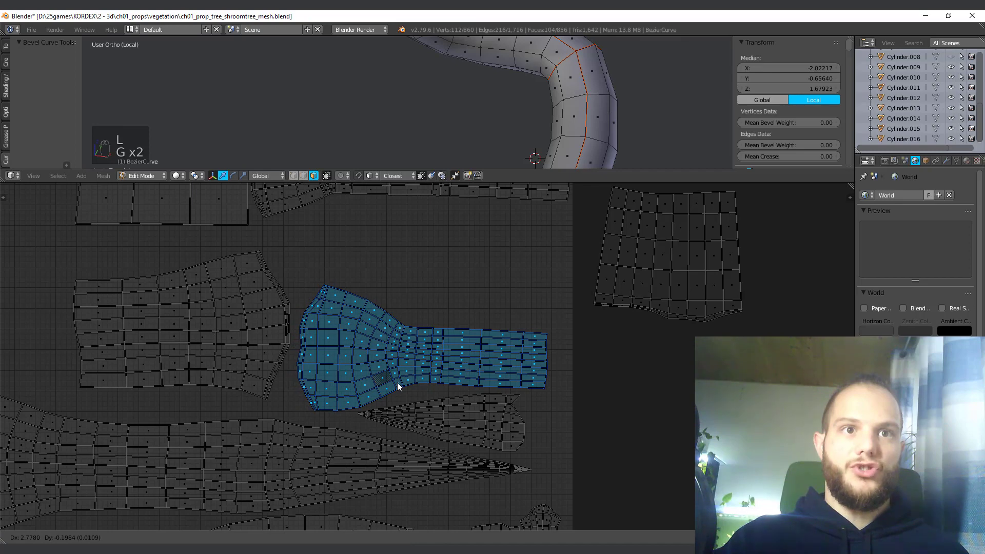
left_click(399, 381)
middle_click_drag(444, 391, 415, 465)
key("a")
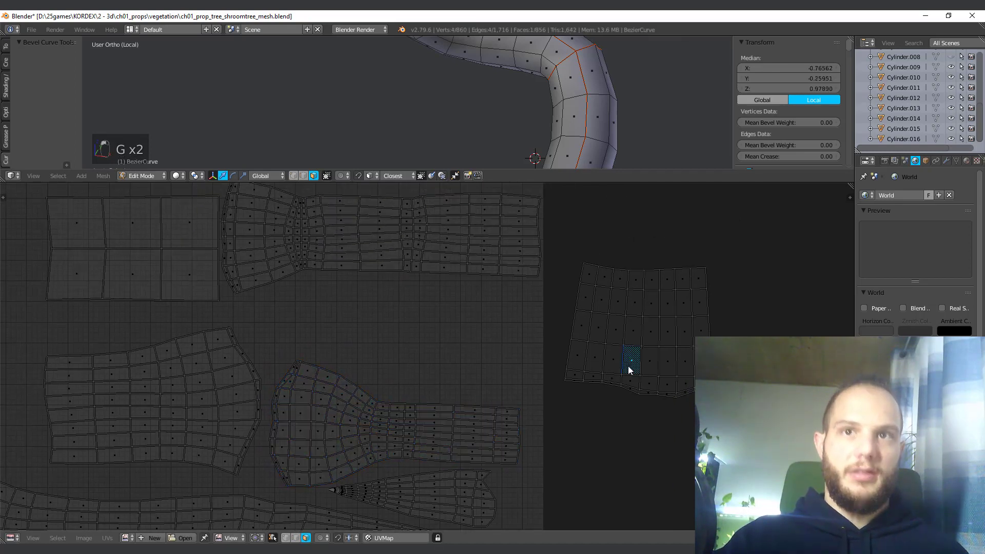
Step: Rotate the tapered grid island about 90 degrees and set it aside across the UV square's left edge
key("l")
key("g")
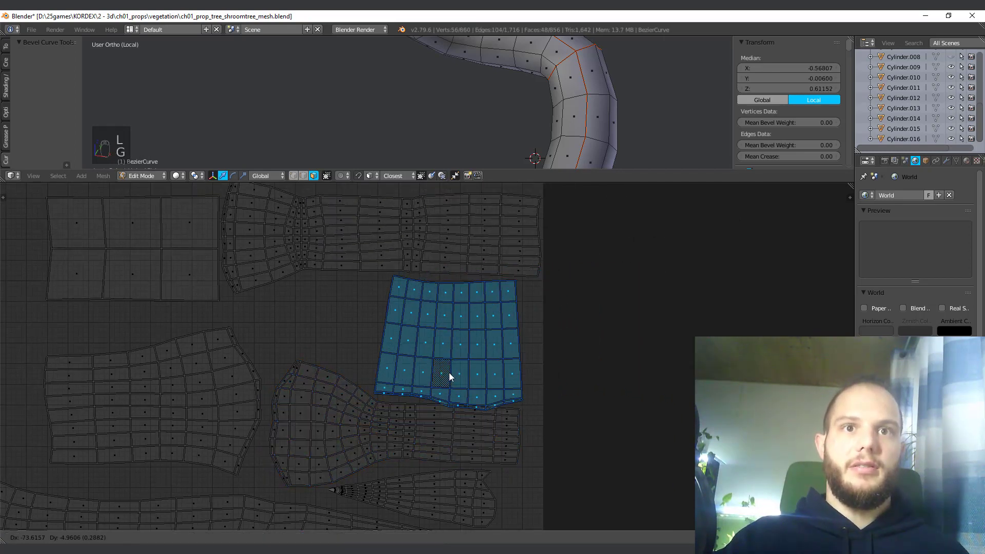
key("r")
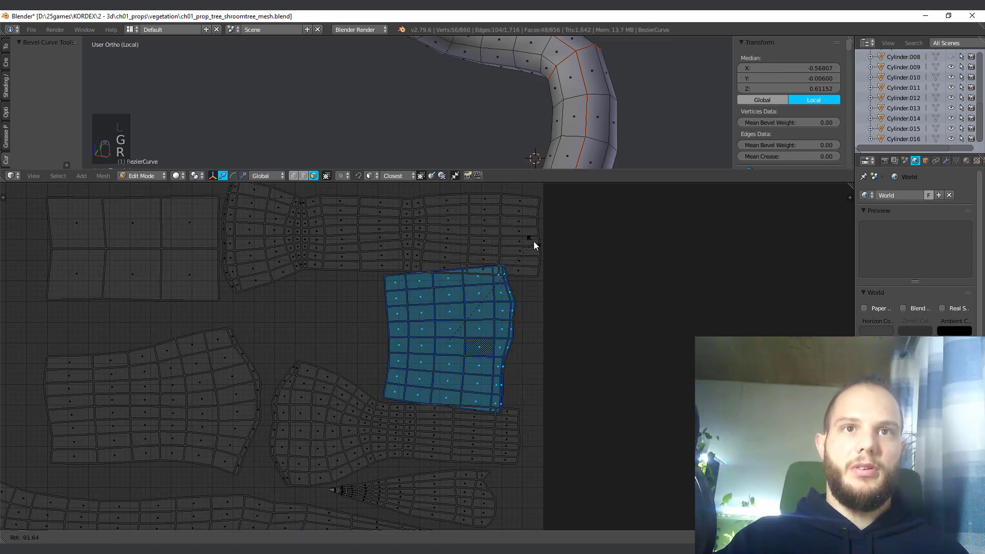
left_click(522, 256)
scroll(534, 287, "down", 2)
middle_click_drag(543, 320, 459, 377)
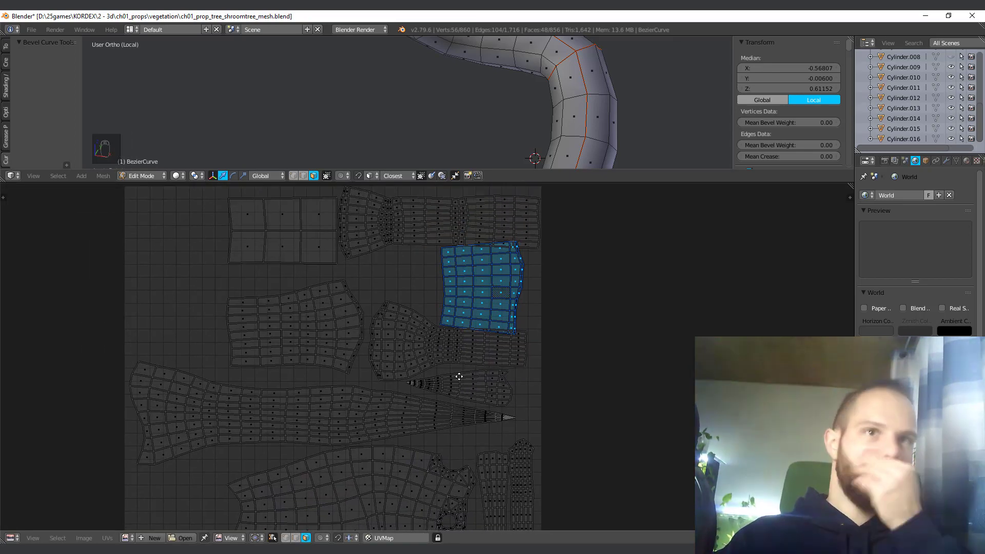
key("g")
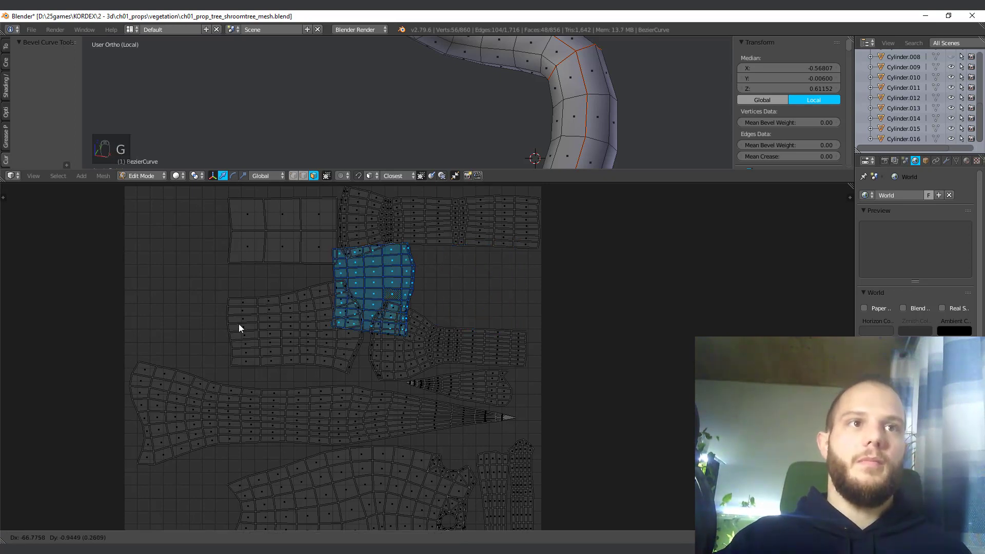
left_click(182, 330)
Step: Move the six-face island beneath the narrow flared island, against the UV square's right edge
right_click(291, 251)
key("l")
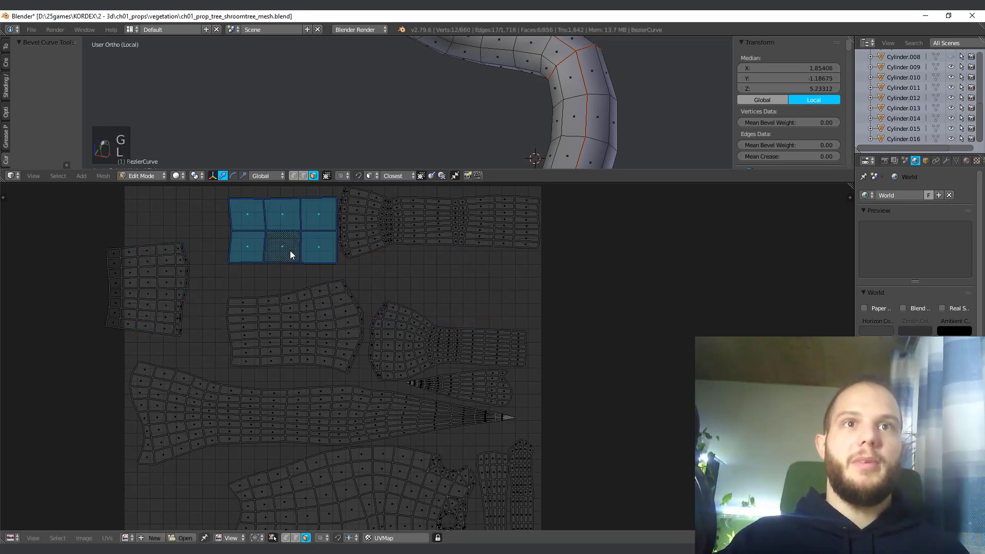
key("g")
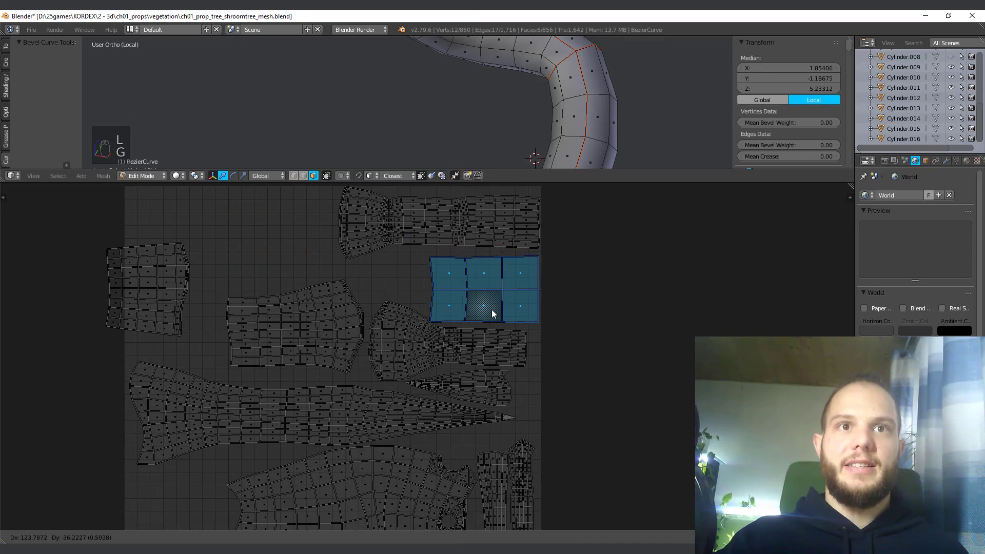
left_click(493, 310)
scroll(482, 318, "up", 3)
key("g")
middle_click_drag(486, 356, 457, 387)
left_click(506, 359)
Step: Adjust the broad flared island's position beneath the six-face island, keeping it clear of its neighbours
right_click(460, 385)
key("l")
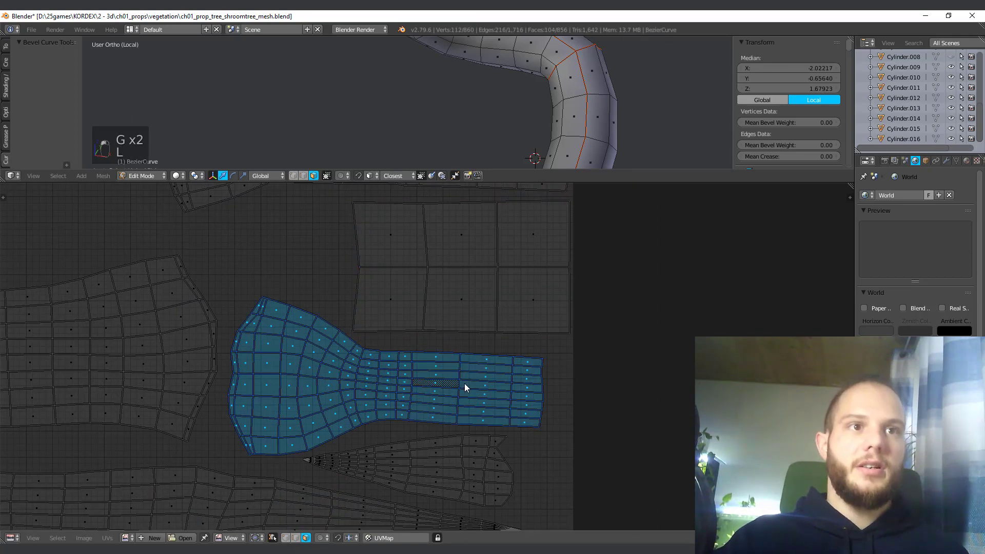
key("g")
left_click(458, 385)
Step: Move the tapered grid island from the left edge into the free space above the bulging grid island
middle_click_drag(281, 275, 514, 338)
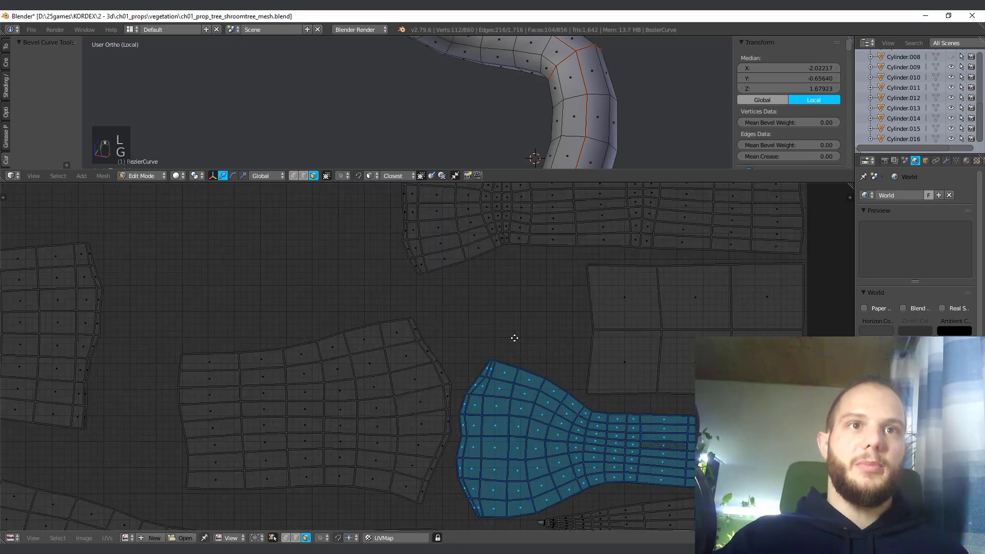
scroll(514, 338, "down", 3)
right_click(272, 346)
key("l")
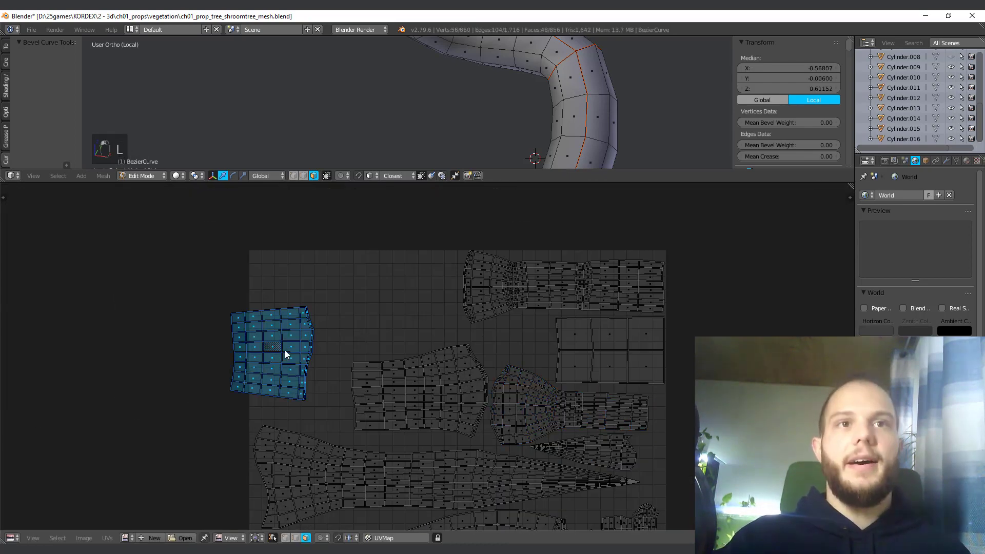
key("g")
left_click(405, 306)
Step: Rotate the tapered grid island about 90 degrees and fit it into the top row beside the narrow flared island
scroll(405, 307, "up", 3)
key("r")
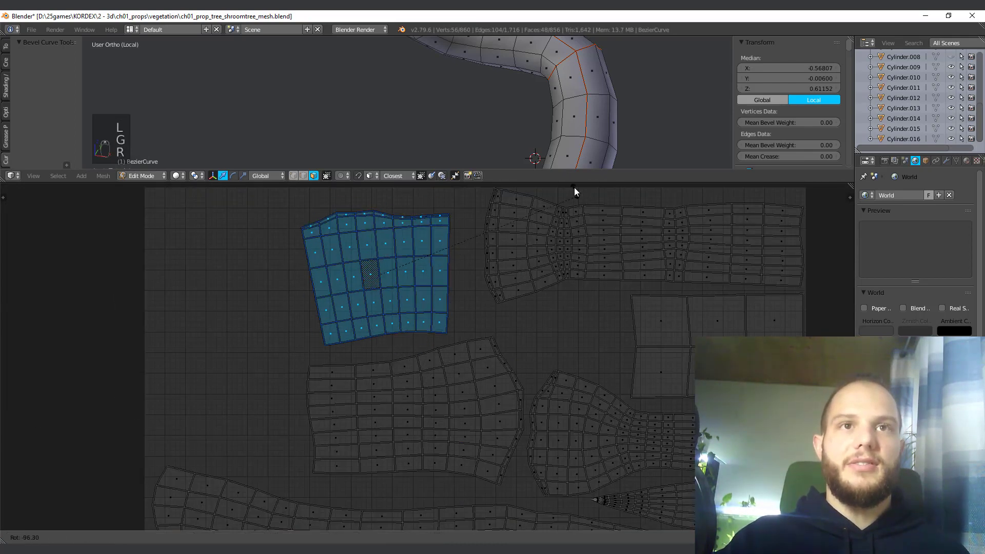
left_click(578, 227)
key("g")
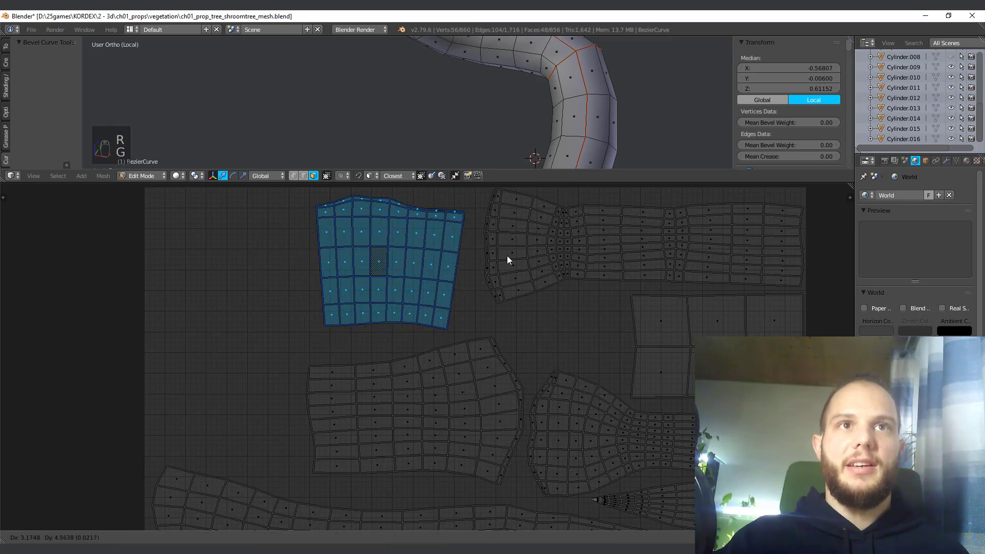
left_click(500, 257)
scroll(474, 280, "down", 4)
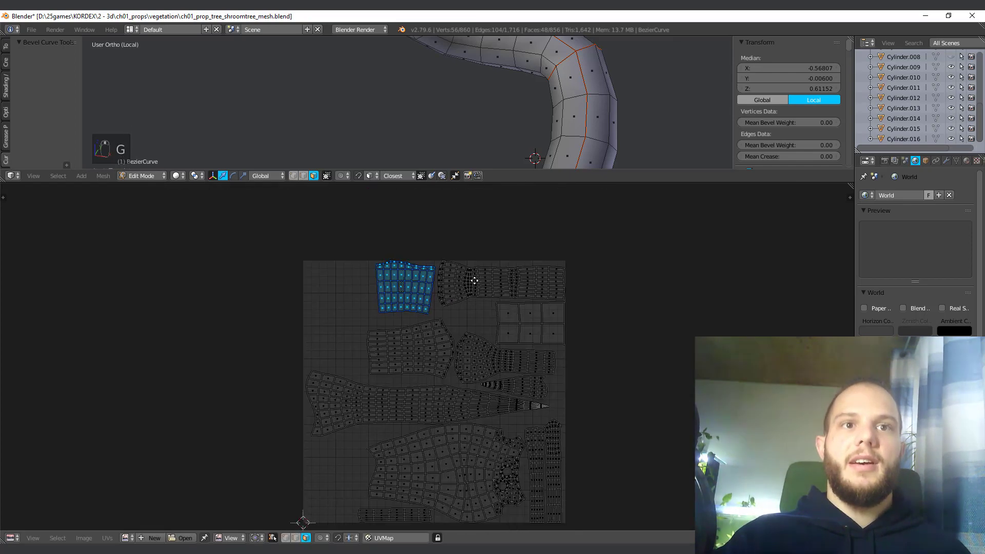
middle_click_drag(475, 281, 463, 256)
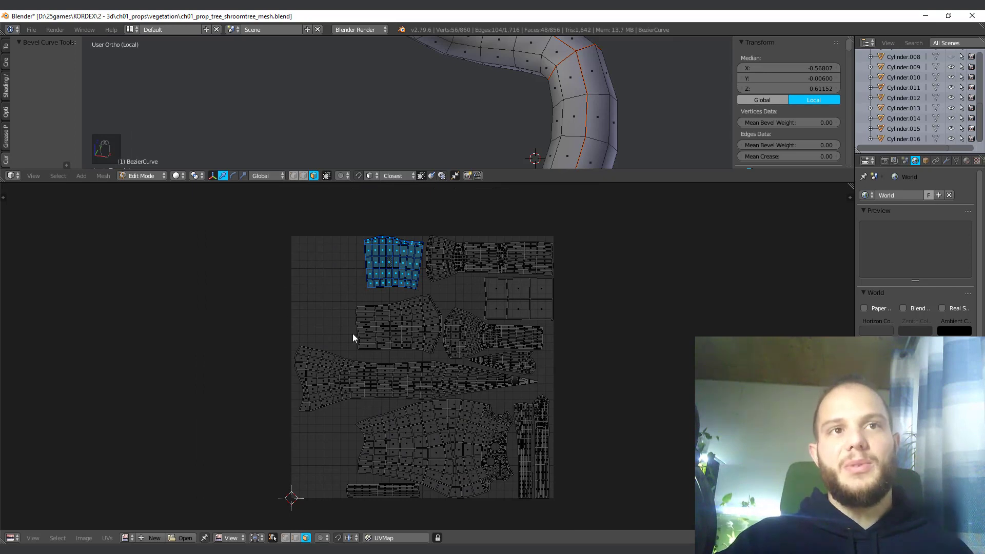
middle_click_drag(344, 394, 341, 388)
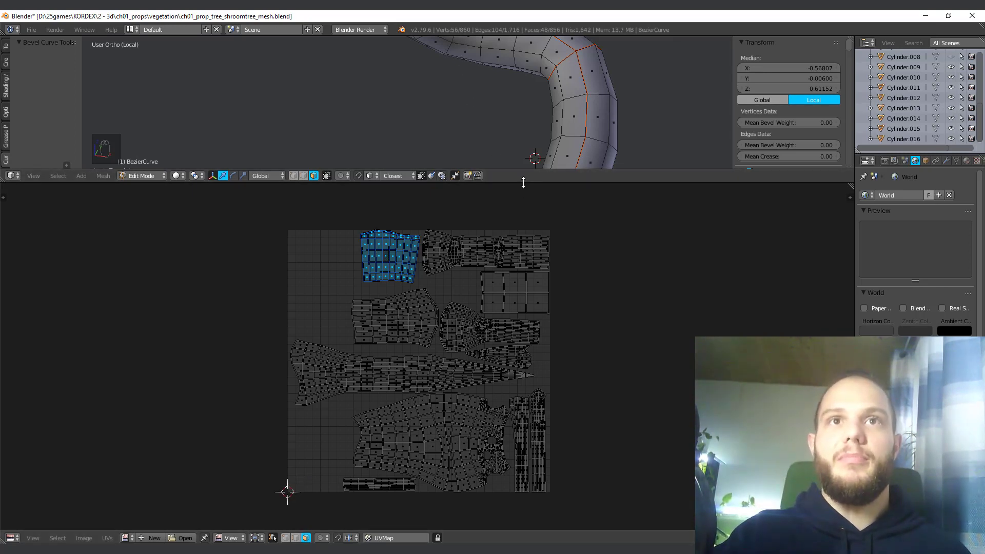
Step: Enlarge the 3D viewport, leave Edit Mode and exit local view to show the whole mushroom tree
left_click_drag(522, 183, 541, 367)
scroll(388, 216, "down", 3)
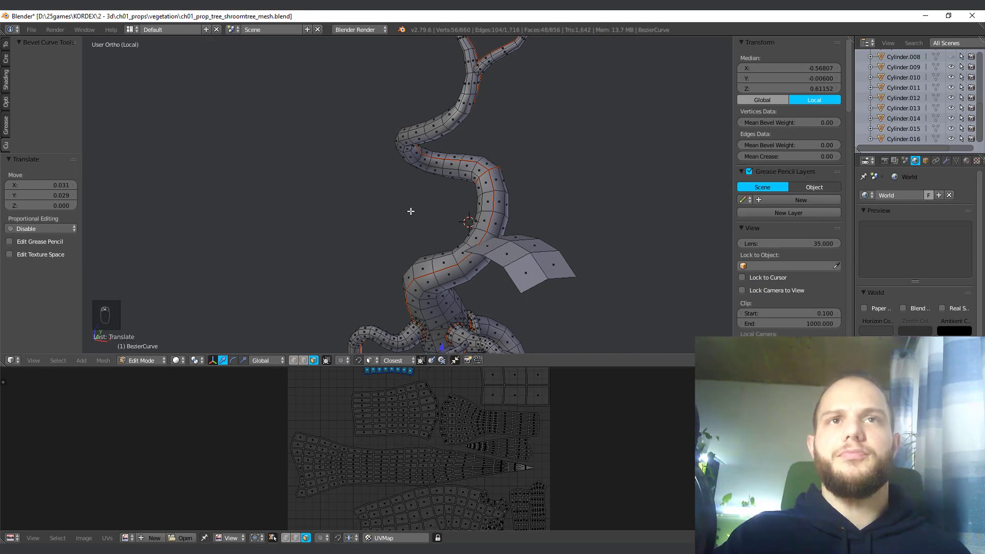
key("Tab")
scroll(416, 217, "down", 3)
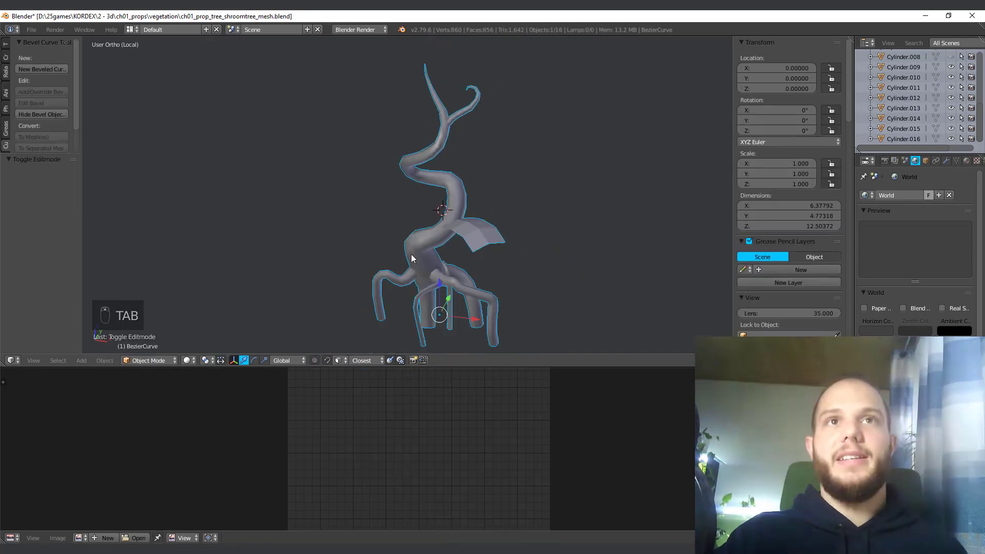
middle_click_drag(296, 267, 390, 277)
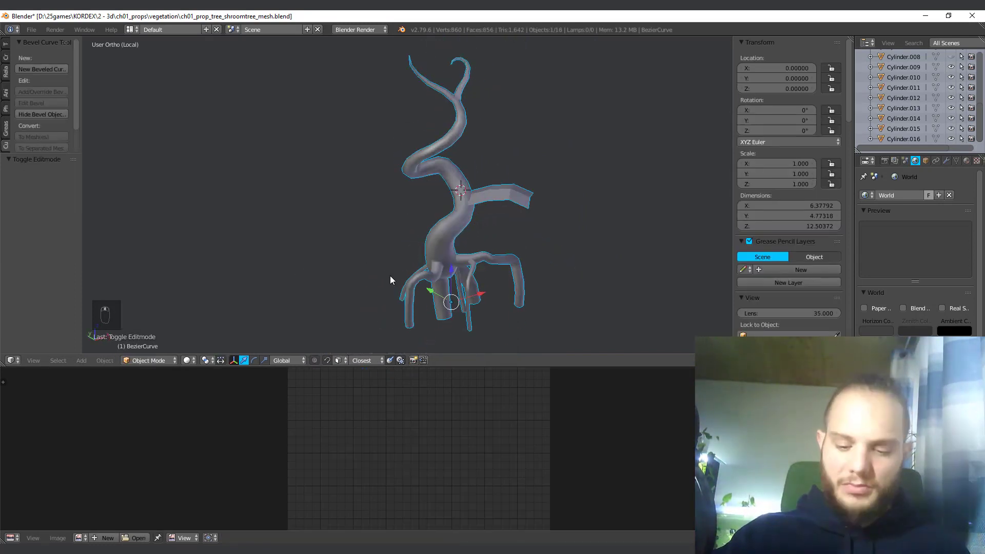
key("KP_Divide")
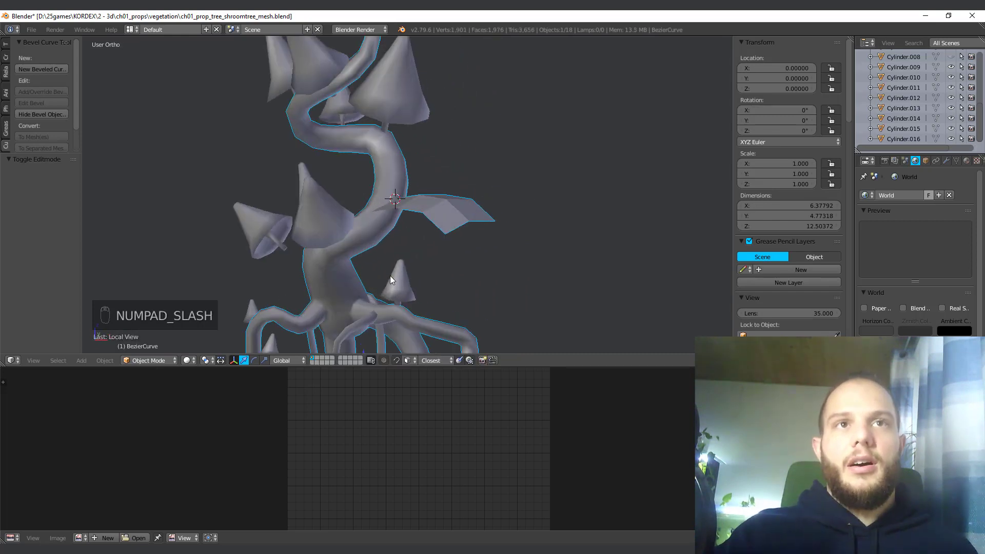
scroll(390, 277, "down", 3)
middle_click_drag(358, 211, 475, 211)
scroll(458, 175, "up", 2)
Step: Unhide all hidden objects and select the middle of the three separate mushrooms beside the tree
right_click(445, 202)
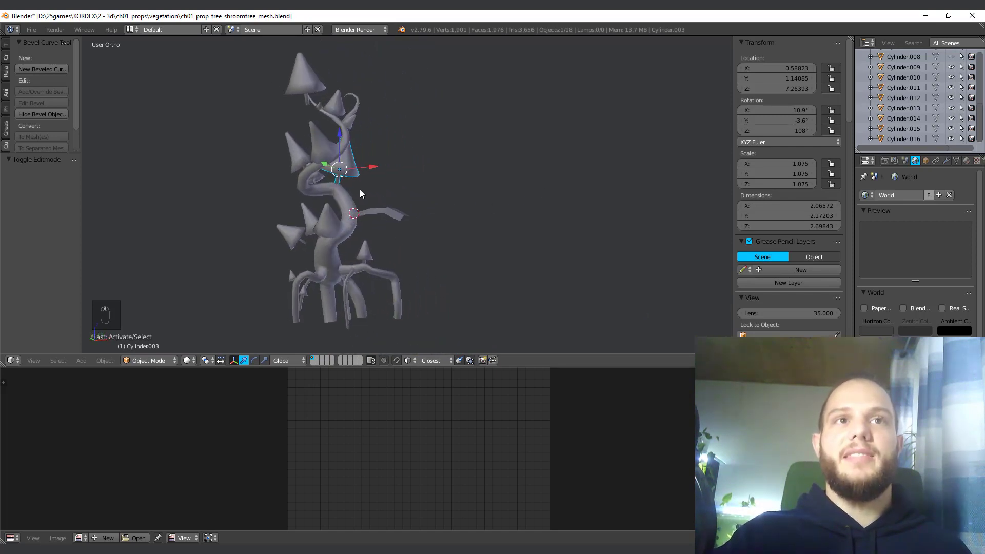
middle_click_drag(360, 190, 326, 189)
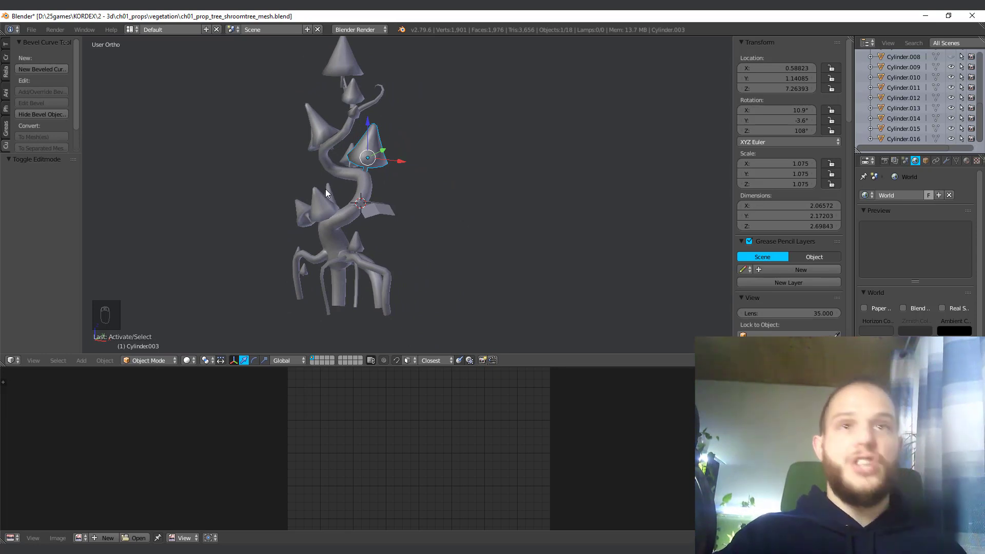
key("alt+h")
scroll(430, 185, "up", 3)
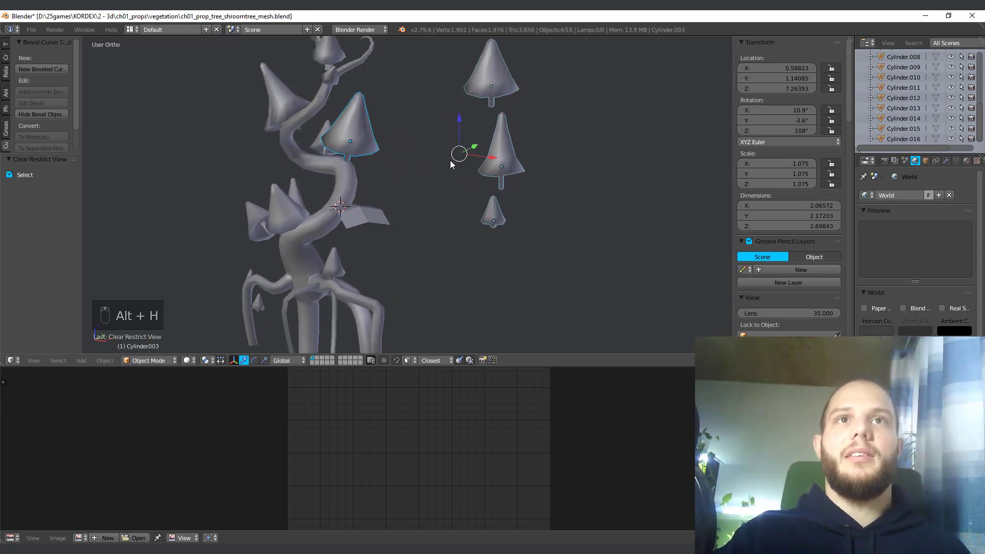
left_click(454, 78)
left_click(466, 152)
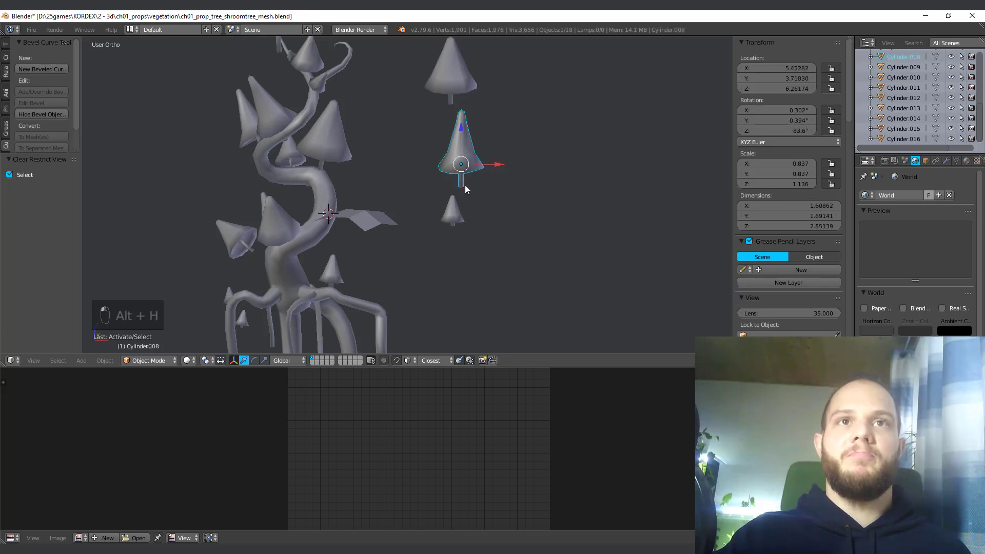
middle_click_drag(465, 185, 506, 236)
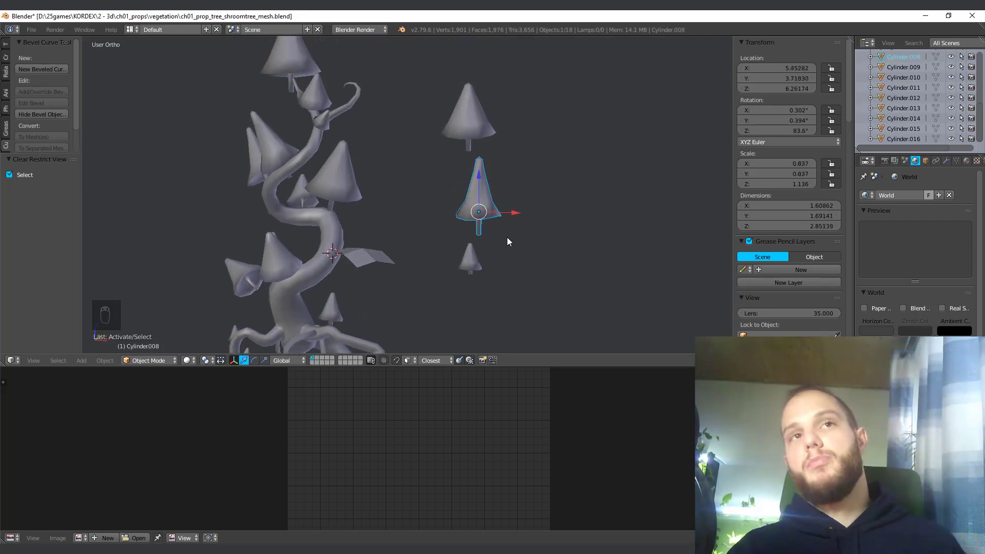
Step: Select the uppermost of the three separate mushrooms and open its mesh in Edit Mode
left_click(458, 126)
key("Tab")
middle_click_drag(464, 217, 438, 188)
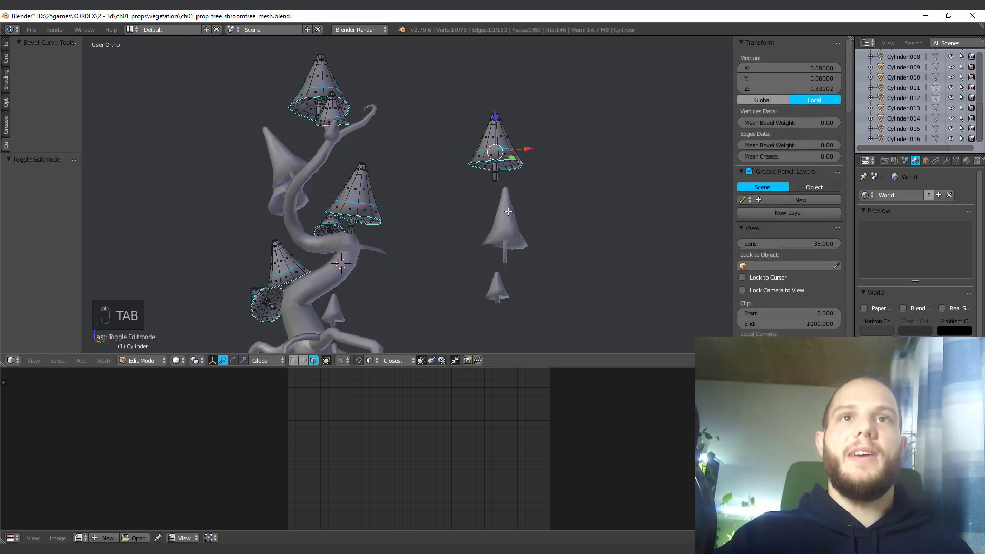
middle_click_drag(508, 211, 387, 275)
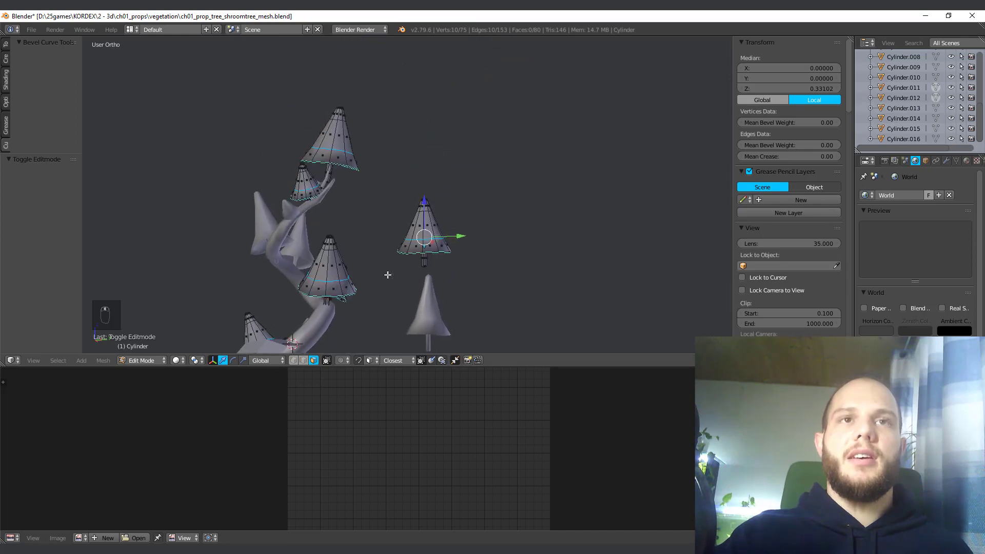
scroll(387, 275, "up", 5)
middle_click_drag(516, 331, 491, 145, "shift")
scroll(482, 141, "down", 4)
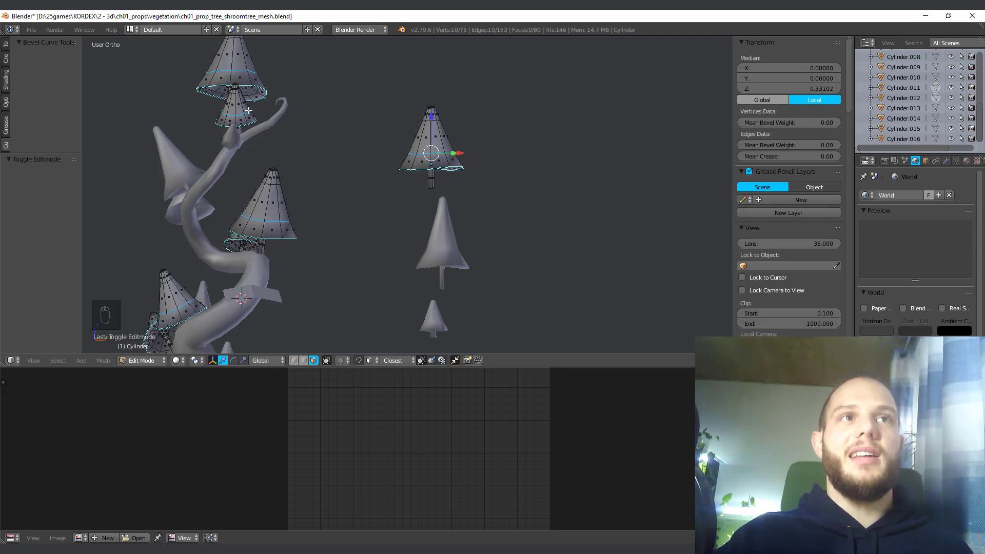
middle_click_drag(186, 305, 250, 223, "shift")
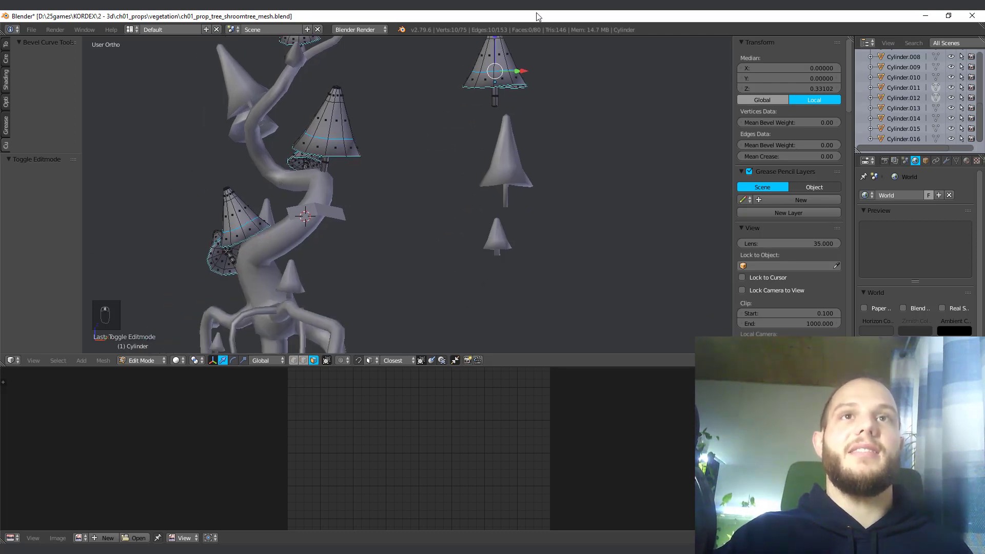
Step: Frame the mushroom from below, switch to edge selection and examine where its stem meets the cap
key("KP_Decimal")
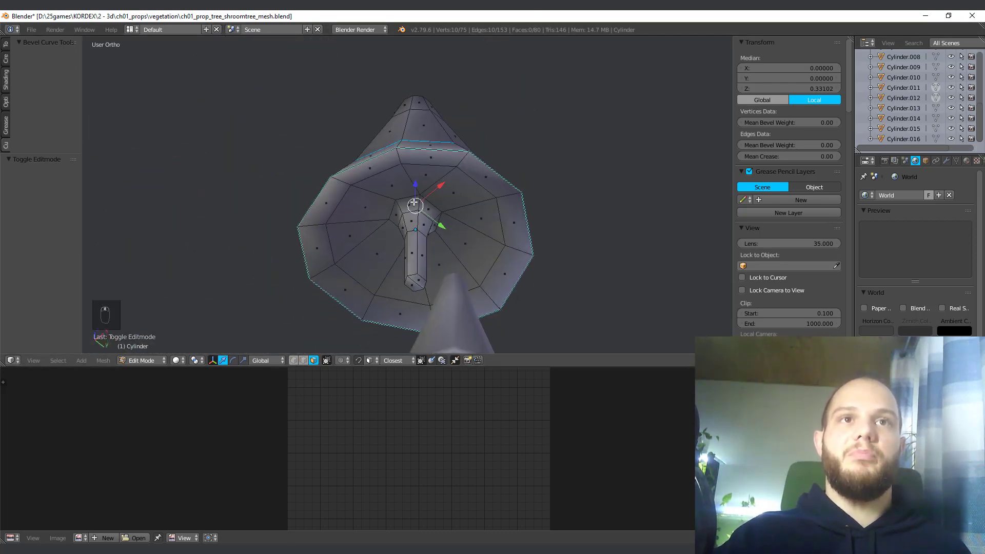
key("ctrl+Tab")
left_click(359, 196)
scroll(360, 196, "up", 3)
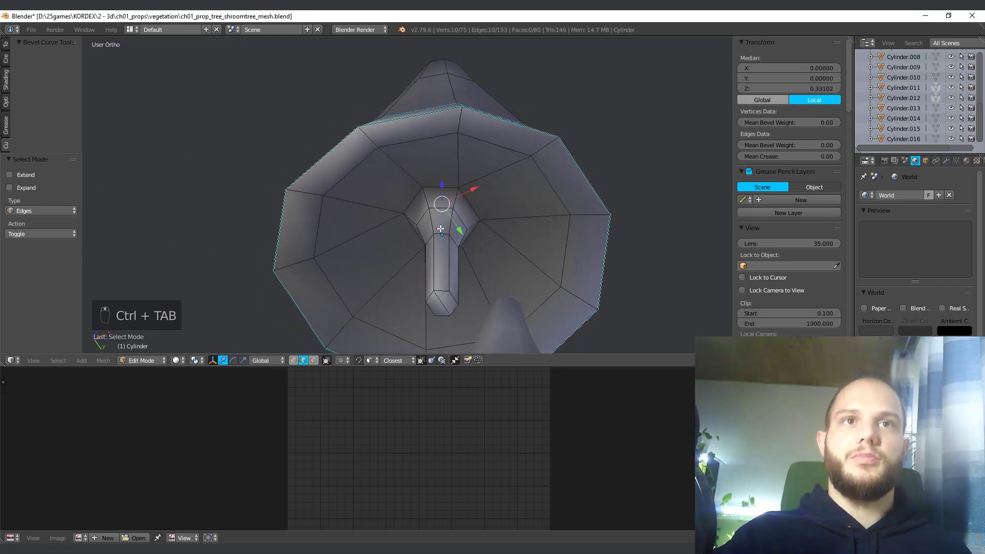
middle_click_drag(437, 219, 442, 249)
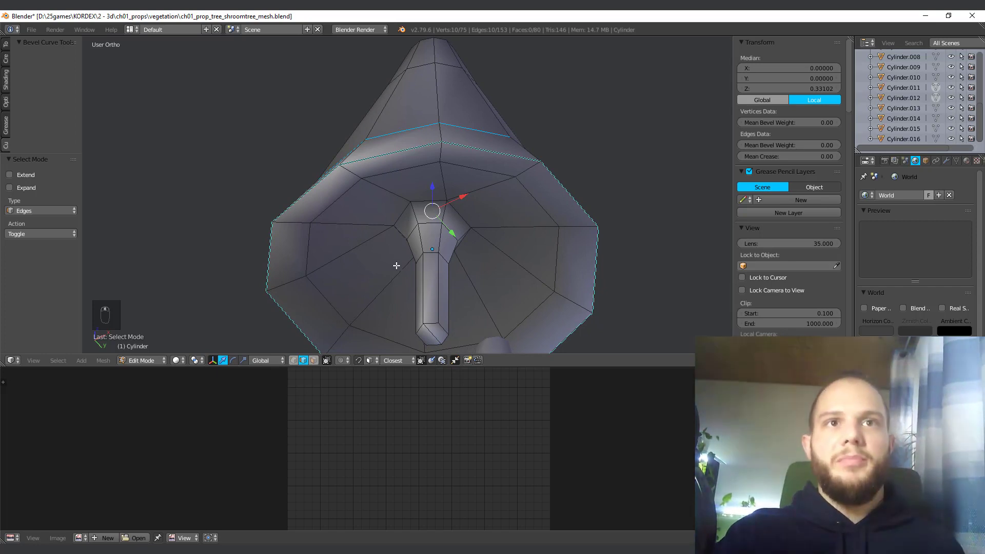
middle_click_drag(398, 263, 423, 268)
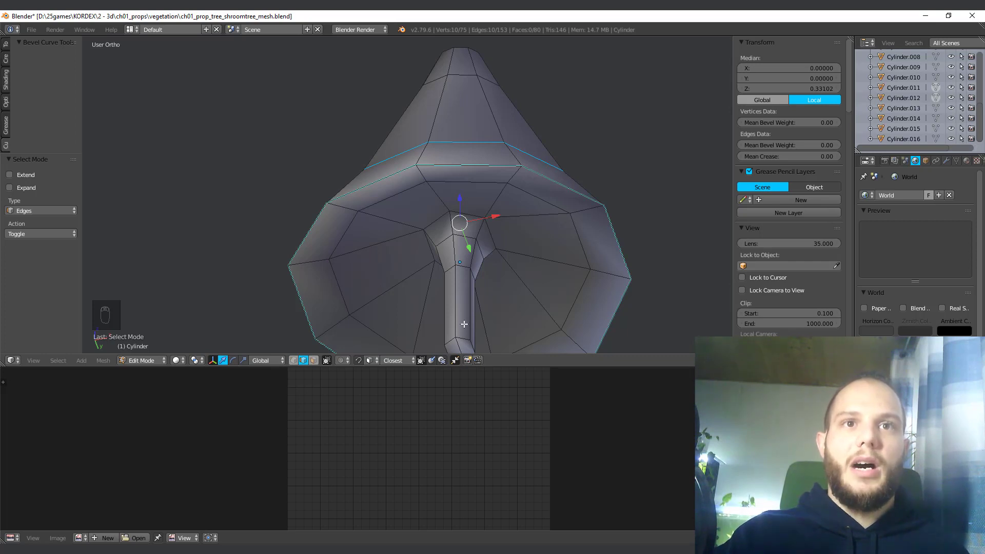
middle_click_drag(464, 324, 456, 286)
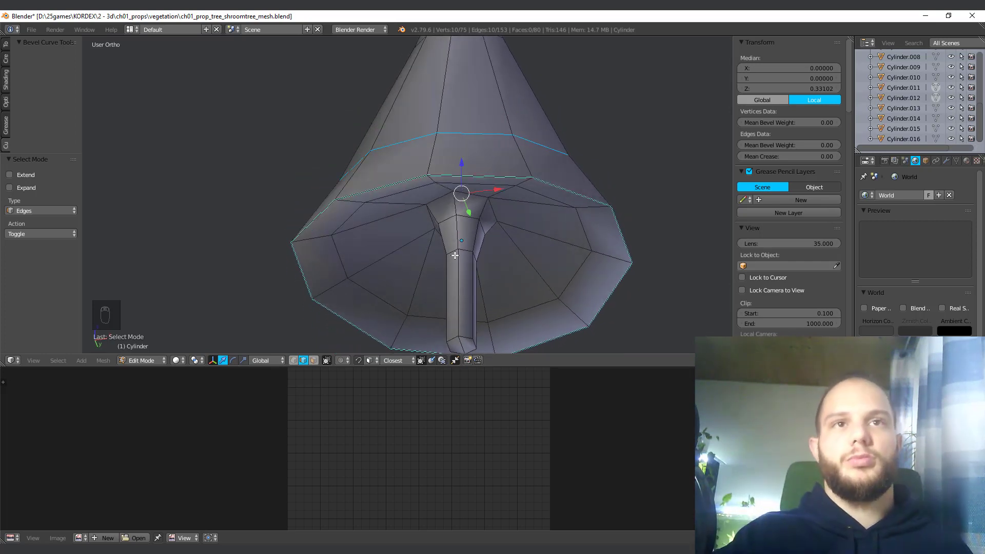
Step: Mark seams around the top and bottom of the stem's flare and along one lengthwise edge of the flare and stem
right_click(450, 247, "alt")
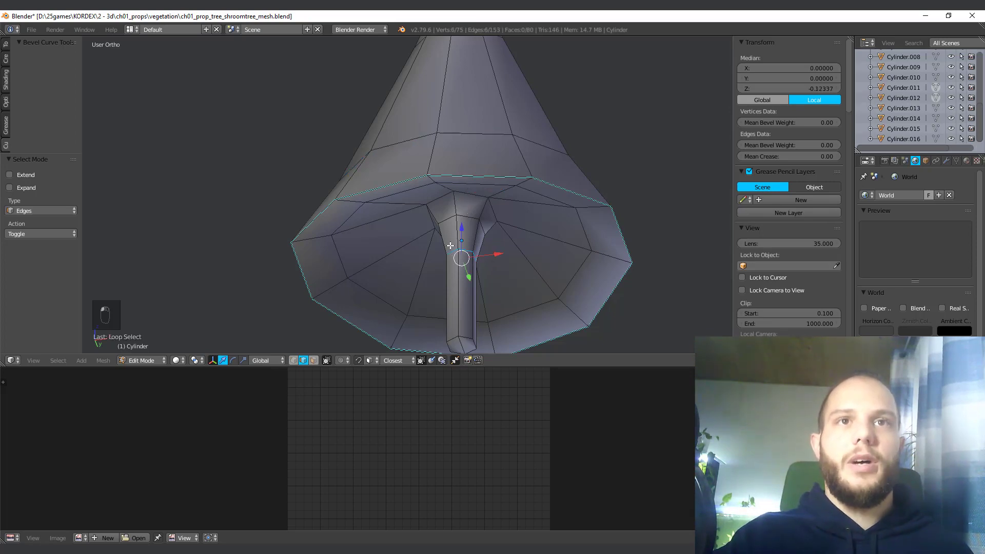
middle_click_drag(472, 242, 432, 281)
right_click(459, 180, "shift")
right_click(465, 201, "shift")
right_click(506, 230, "alt+shift")
scroll(432, 281, "up", 2)
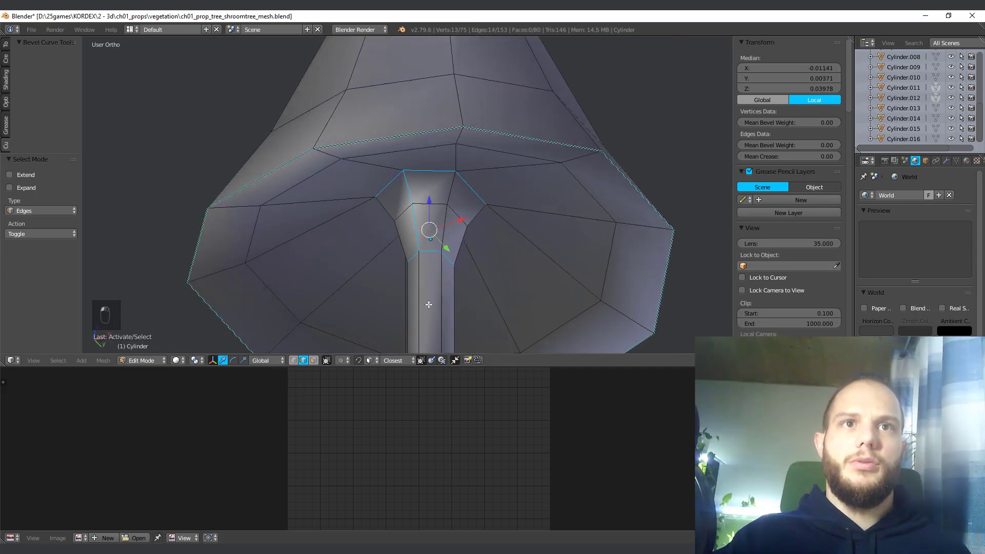
middle_click_drag(429, 306, 396, 274)
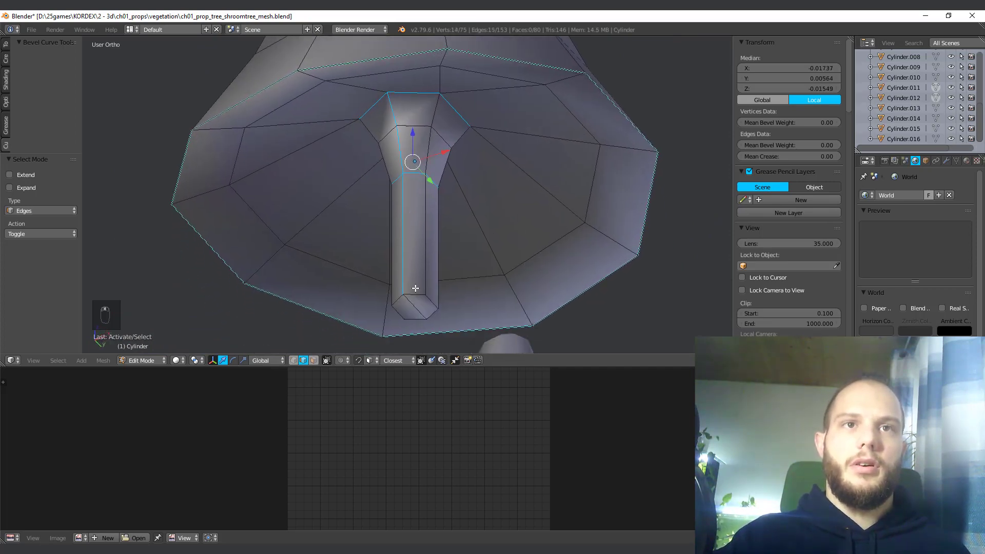
key("ctrl+e")
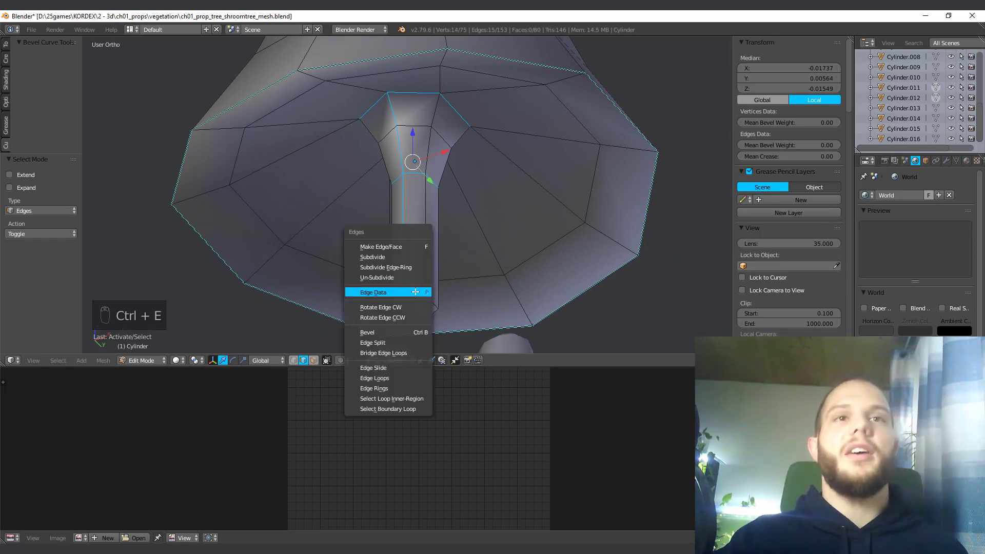
mouse_move(421, 297)
left_click(462, 316)
Step: Mark the edge loop around the cap's lower rim as a seam
middle_click_drag(460, 316, 354, 218)
right_click(325, 144, "alt")
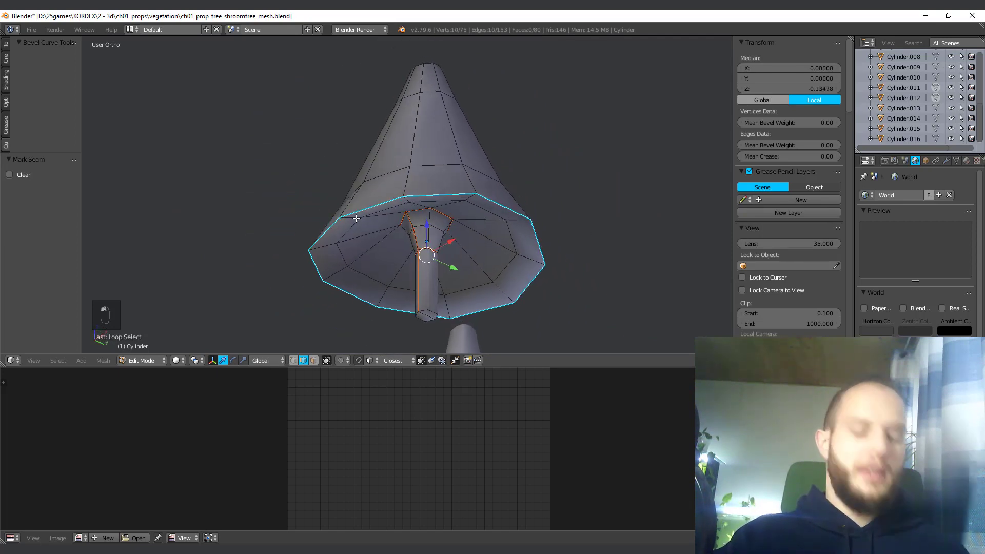
key("ctrl+e")
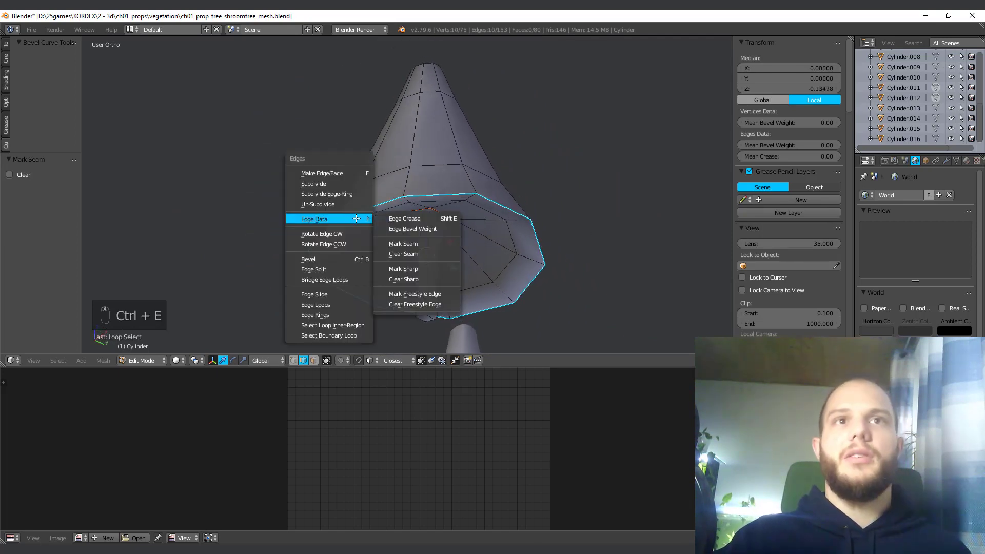
left_click(421, 245)
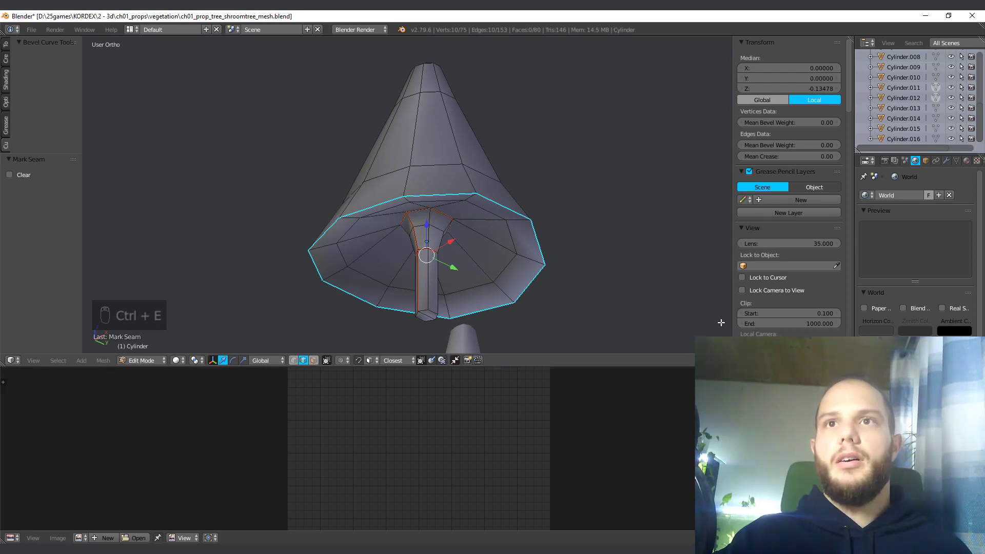
Step: Turn off the sharp-edge overlay for the mesh and check the marked seams along the cap rim
scroll(761, 245, "down", 10)
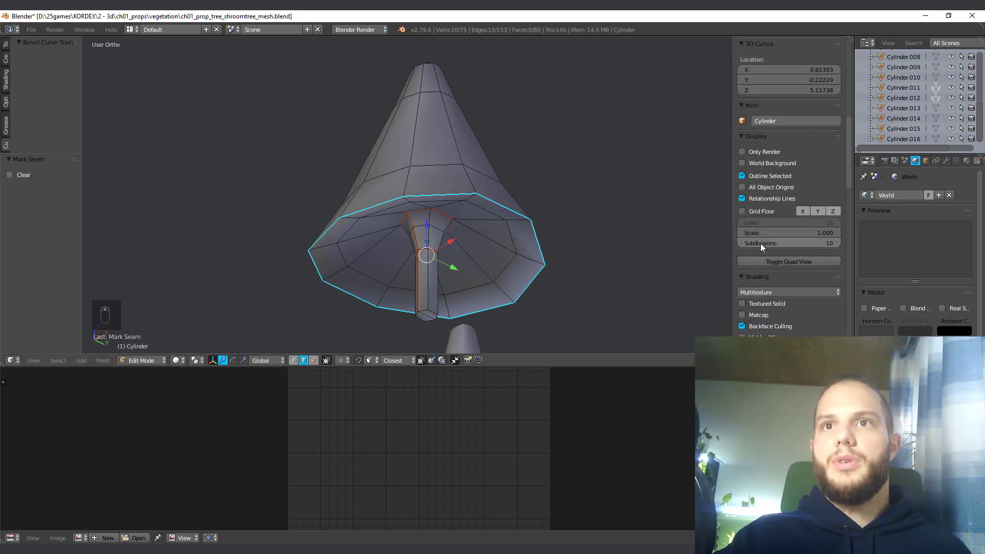
scroll(760, 243, "down", 8)
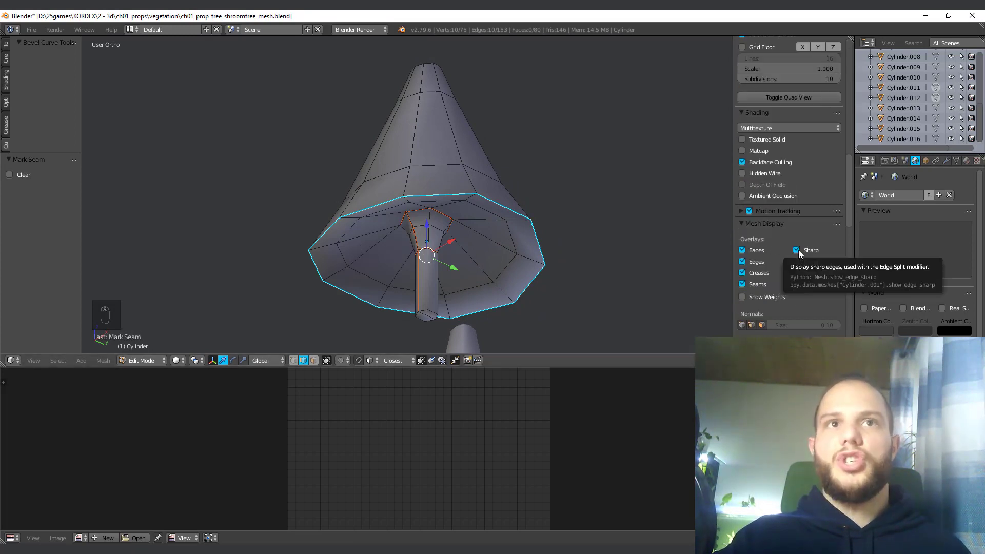
left_click(798, 252)
right_click(480, 203)
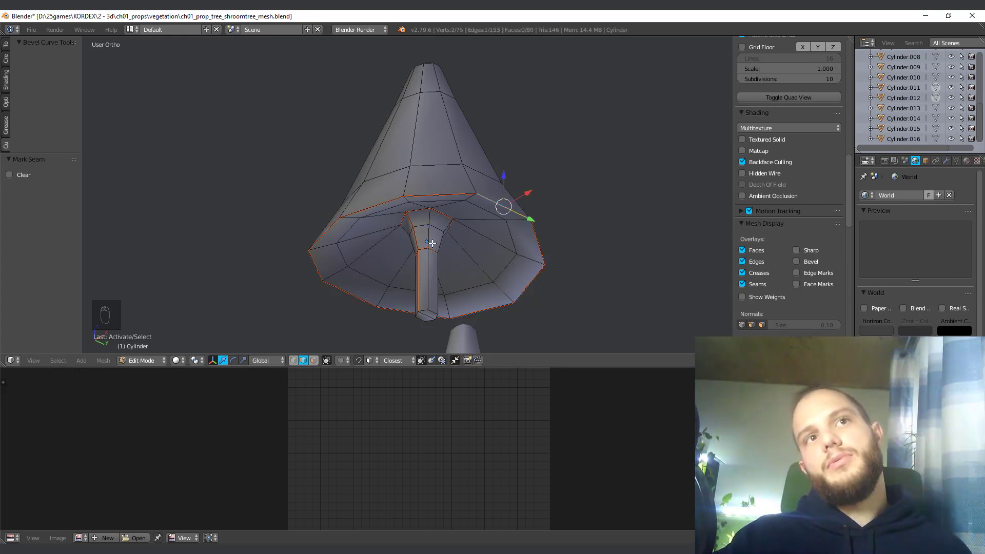
middle_click_drag(432, 244, 440, 217)
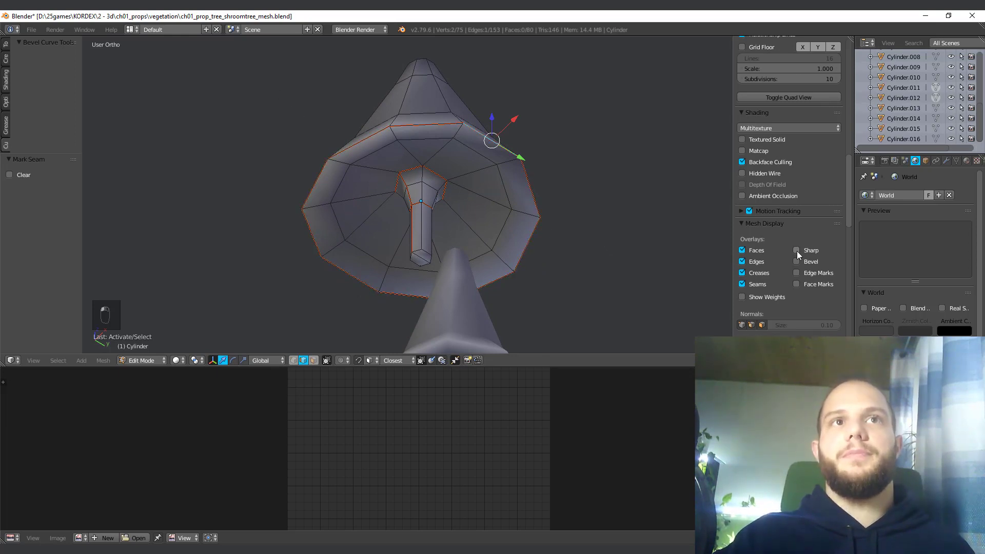
Step: Select the shortest edge path up the side of the cap to its tip and mark it as a seam
middle_click_drag(368, 168, 317, 305)
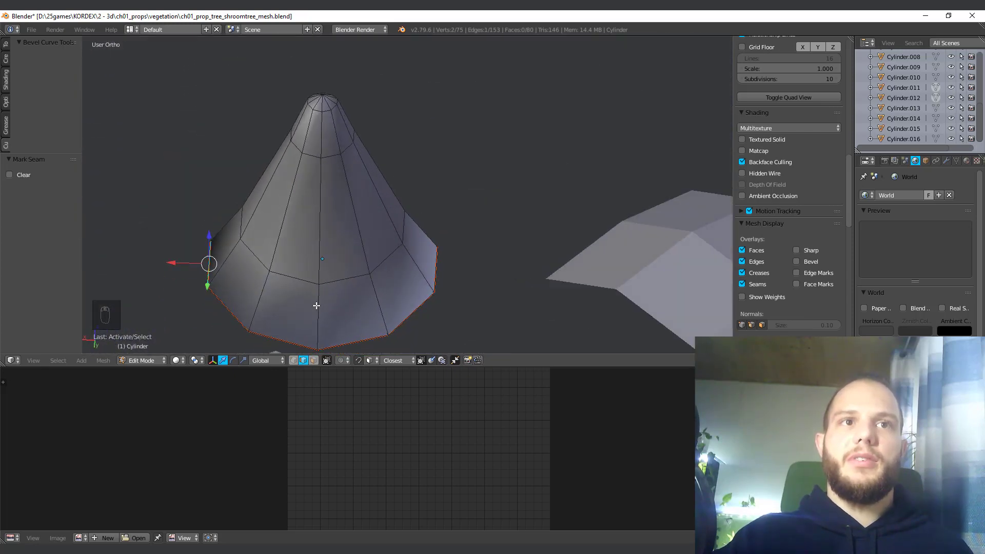
right_click(323, 101, "ctrl")
middle_click_drag(322, 101, 464, 215)
key("ctrl+e")
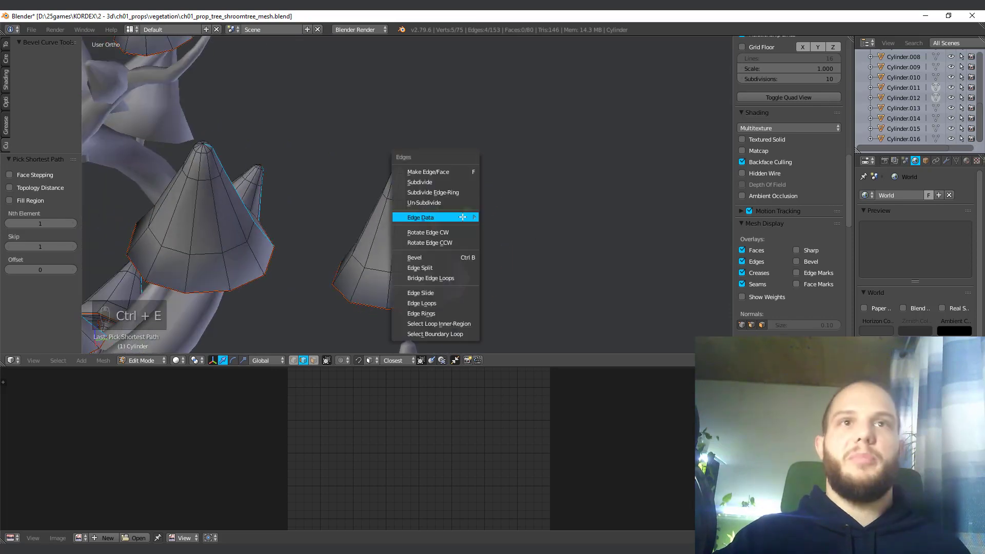
mouse_move(462, 217)
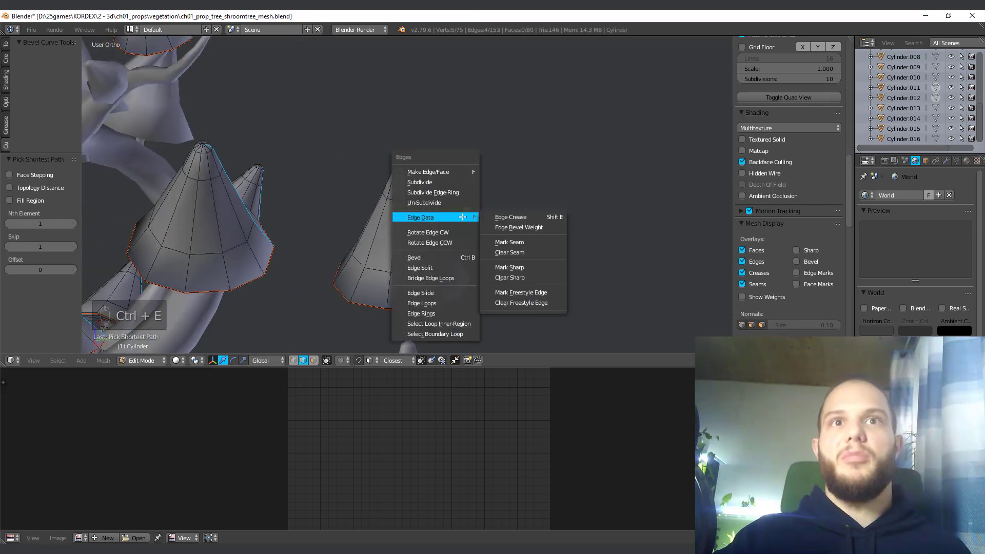
left_click(512, 243)
Step: In face selection, select the seam-bounded regions of the cap's outer surface, underside and stem flare, and unwrap them
middle_click_drag(512, 243, 369, 185)
key("ctrl+Tab")
left_click(368, 211)
left_click(405, 182)
key("l")
key("l")
scroll(368, 185, "up", 3)
key("l")
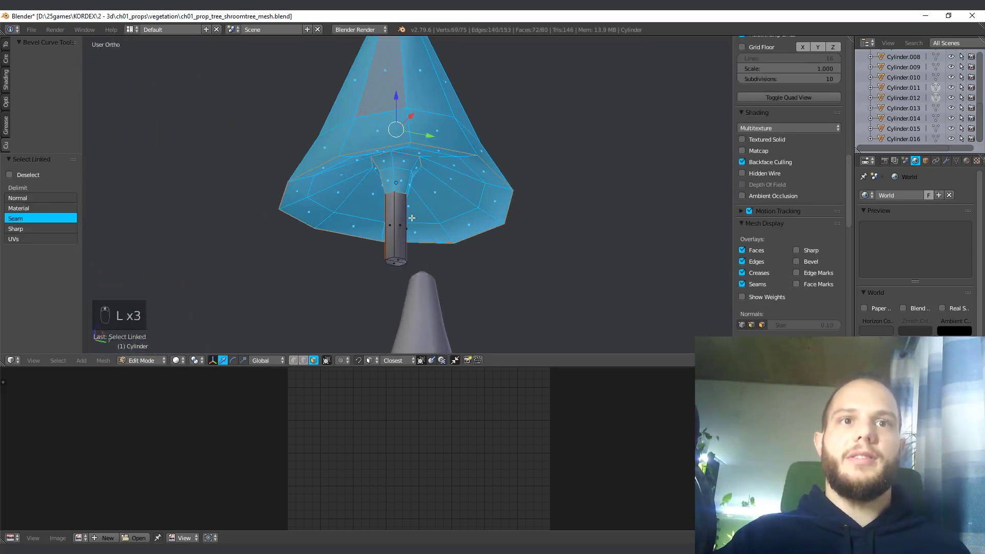
scroll(431, 455, "down", 6)
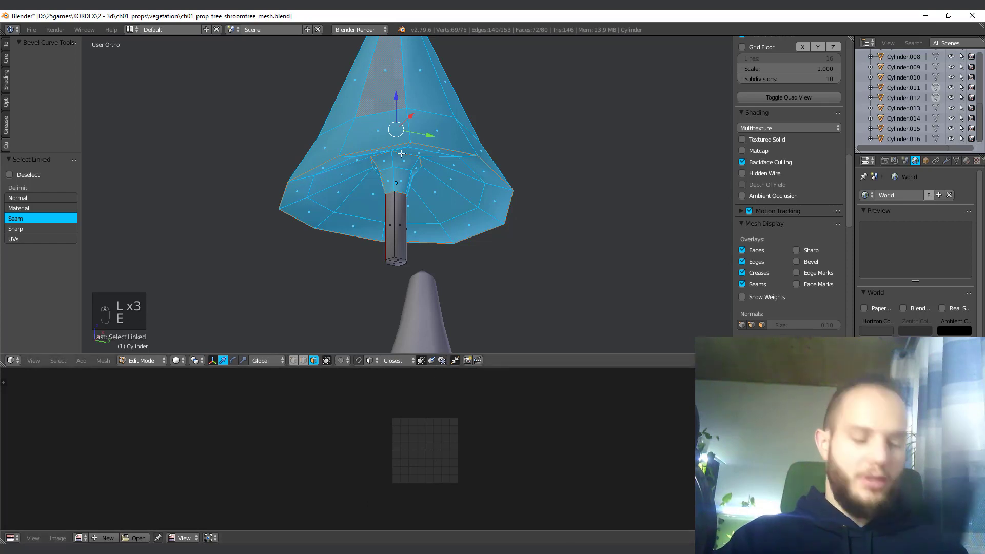
key("u")
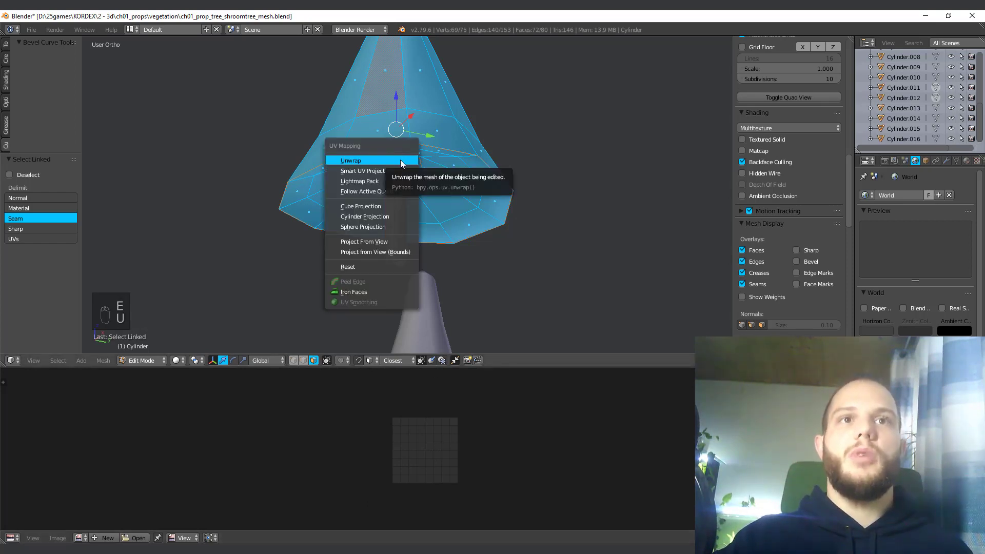
left_click(401, 159)
scroll(439, 454, "up", 3)
scroll(409, 514, "up", 3)
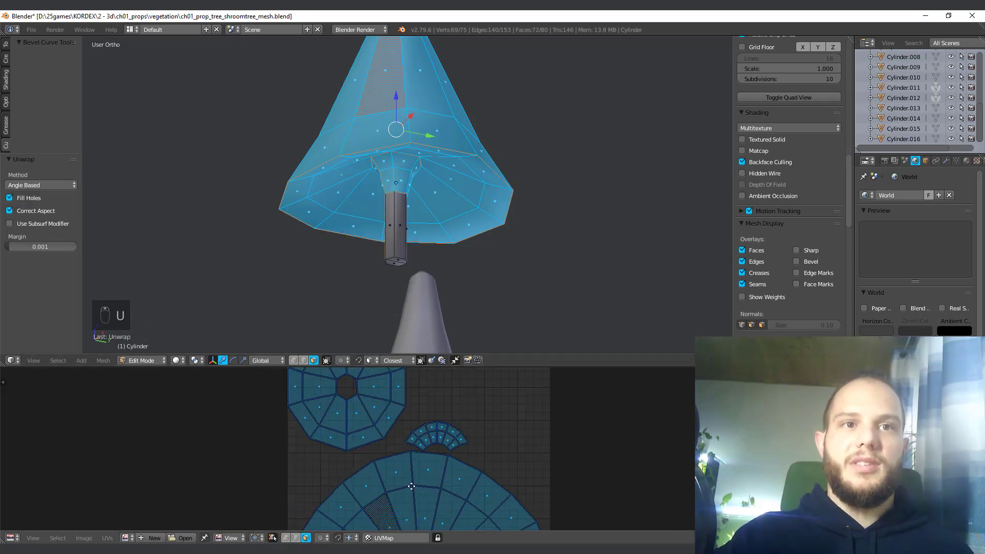
Step: Examine which parts of the mushroom mesh the cap, underside and stem flare UV islands belong to
middle_click_drag(414, 502, 409, 479)
scroll(409, 479, "down", 3)
key("a")
key("l")
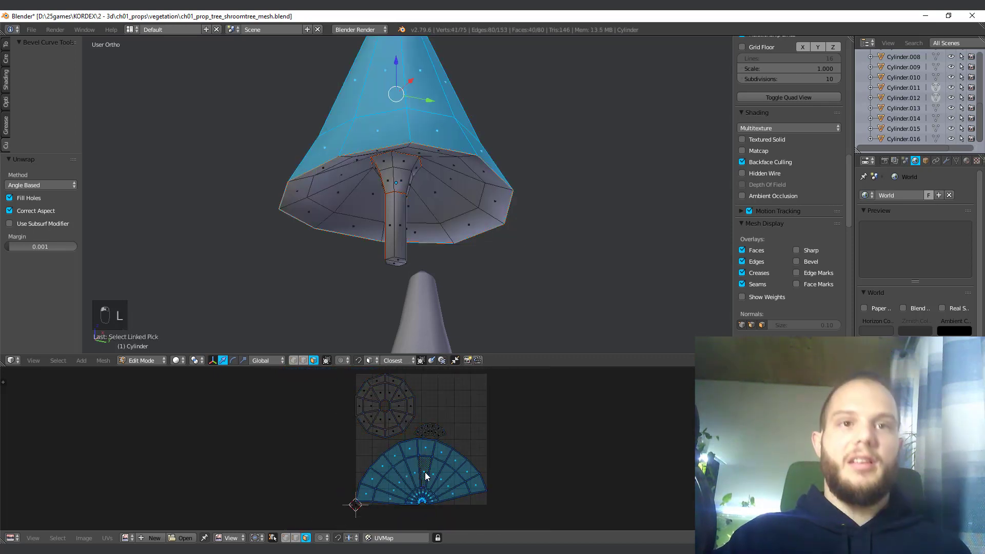
middle_click_drag(366, 121, 368, 154)
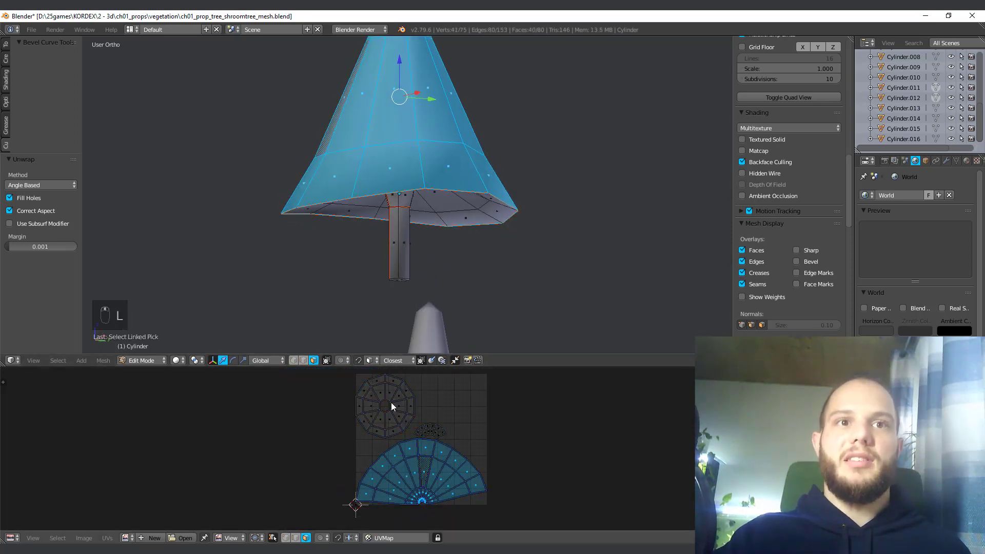
key("l")
key("l")
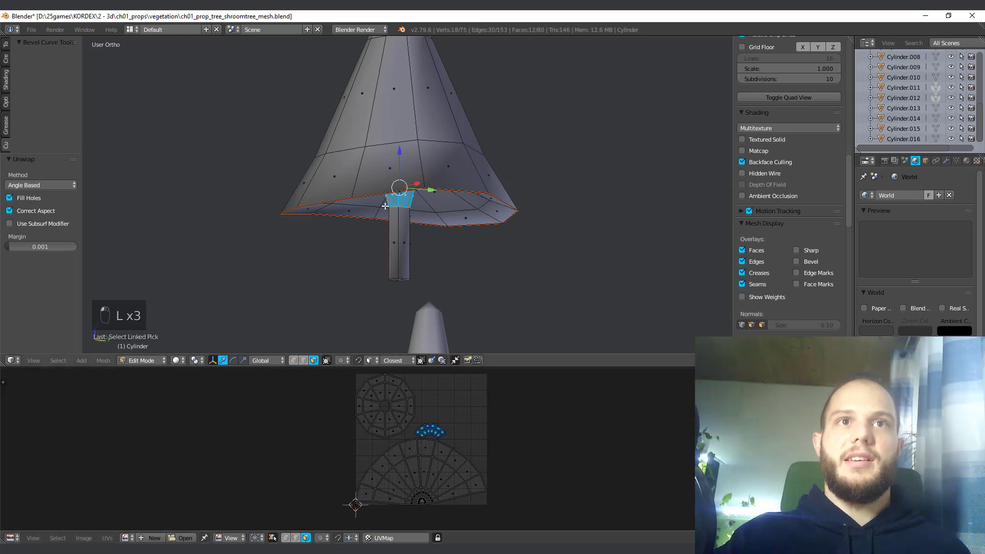
middle_click_drag(386, 221, 385, 193)
mouse_move(464, 225)
middle_mouse_down()
mouse_move(425, 203)
mouse_move(465, 220)
middle_mouse_up()
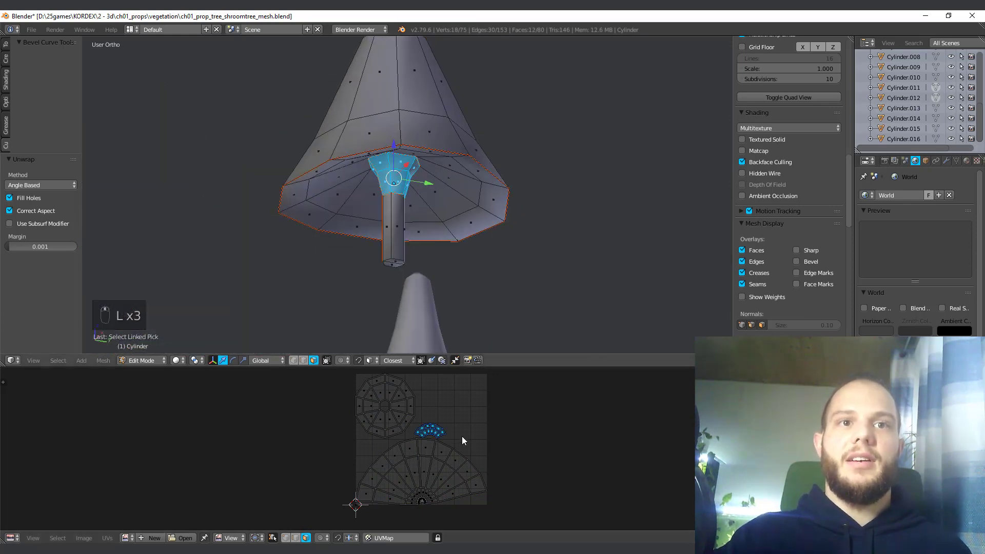
Step: Select all the mushroom's UV islands and move them outside the UV square, to its left
scroll(451, 431, "down", 4)
key("a")
key("a")
key("a")
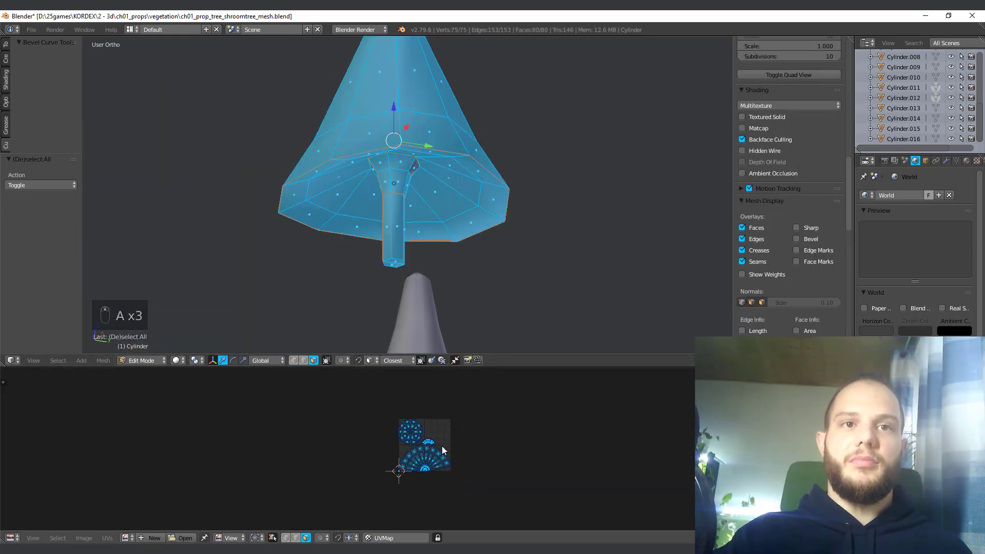
key("g")
left_click(382, 459)
Step: Examine the mushroom copies on the tree that share the unwrapped mesh with the separate mushroom
scroll(341, 277, "down", 4)
middle_click_drag(333, 257, 334, 268)
scroll(333, 267, "down", 5)
scroll(354, 279, "up", 3)
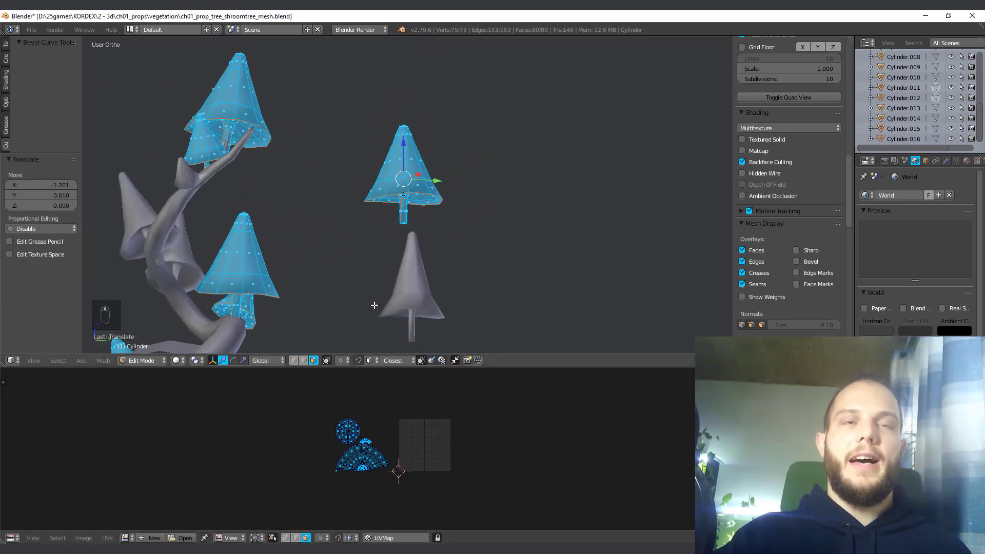
scroll(383, 278, "up", 2)
middle_click_drag(336, 160, 350, 167)
middle_click_drag(354, 183, 420, 260, "shift")
scroll(243, 146, "down", 1)
scroll(299, 173, "down", 2)
middle_click_drag(299, 260, 292, 148, "shift")
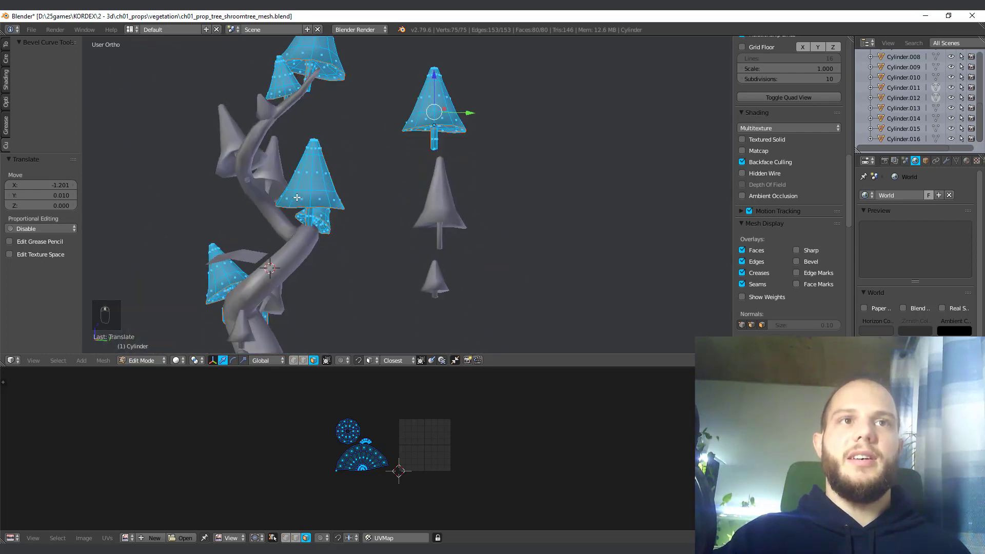
middle_click_drag(300, 188, 276, 204)
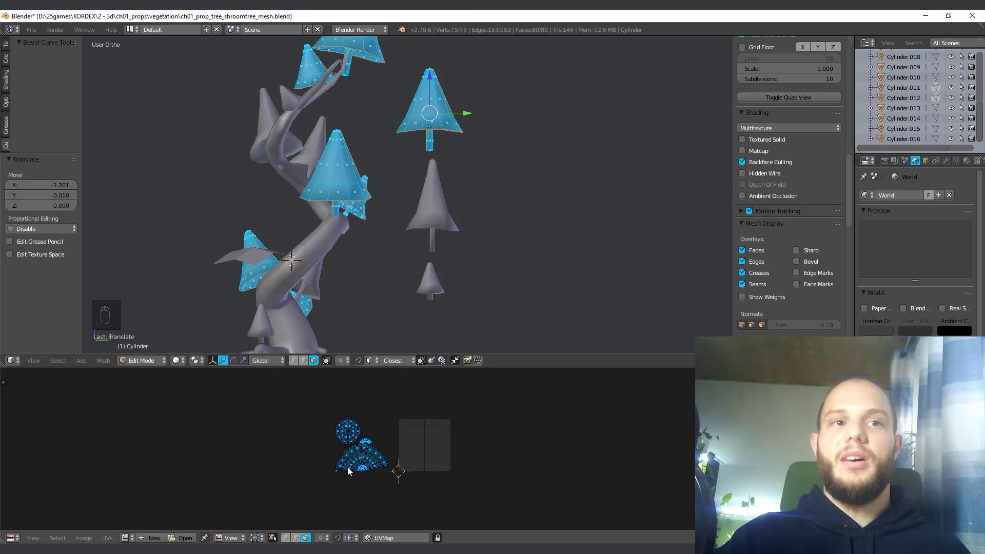
Step: Deselect the UV islands and switch to vertex selection near the lower corner of the cap's island
scroll(358, 451, "up", 6)
key("a")
key("a")
key("a")
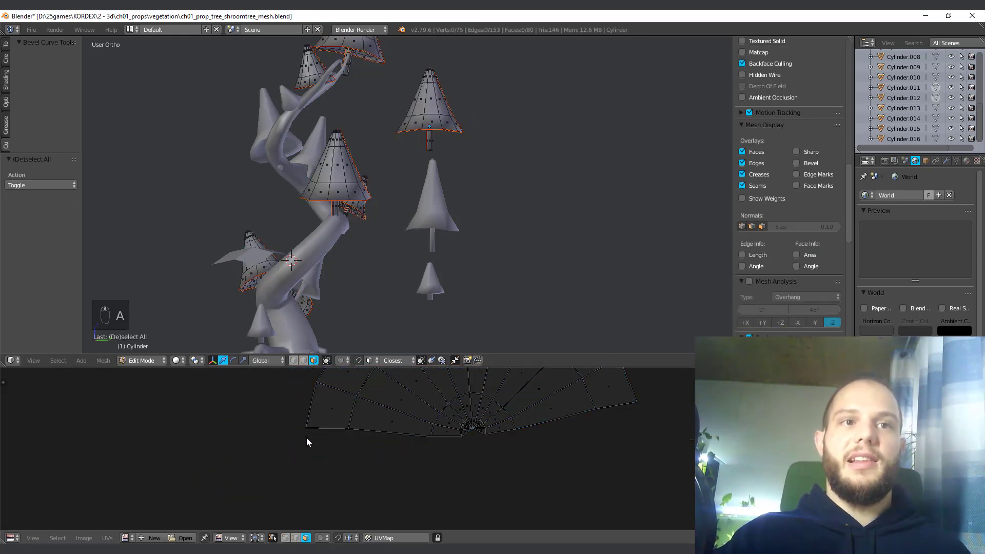
key("ctrl+Tab")
left_click(276, 420)
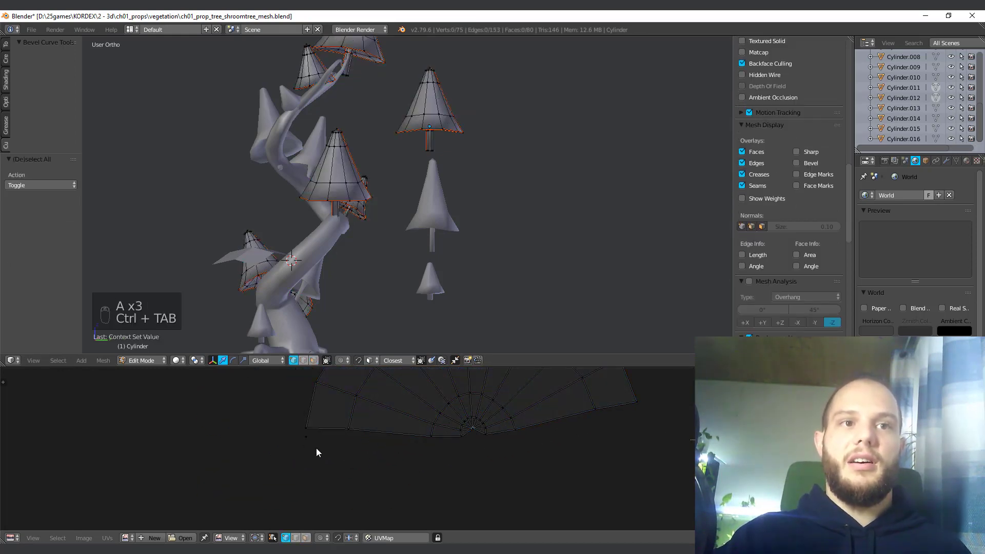
Step: Box-select only the stray UV point below the cap island's corner and inspect the stem faces it belongs to
key("a")
key("b")
left_click_drag(324, 435, 319, 440)
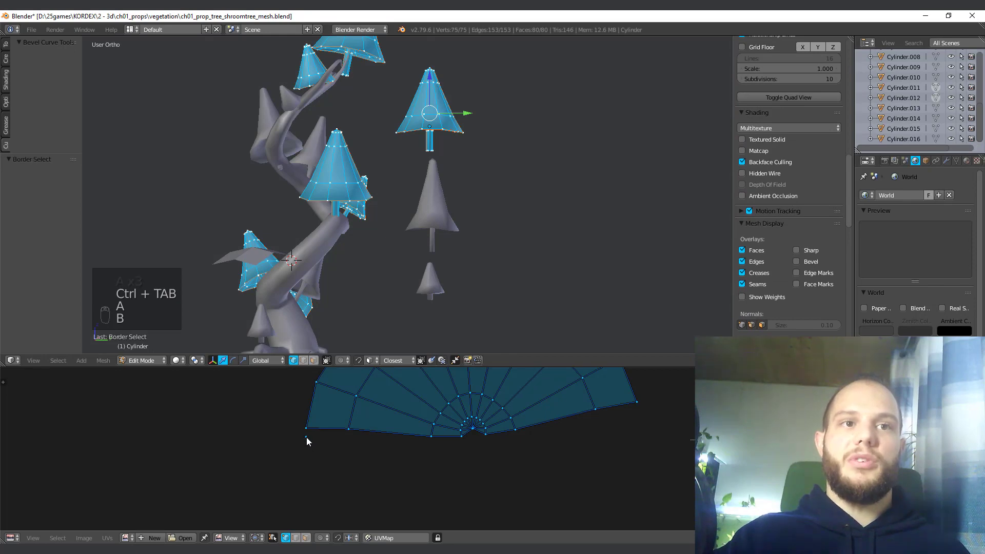
key("a")
key("a")
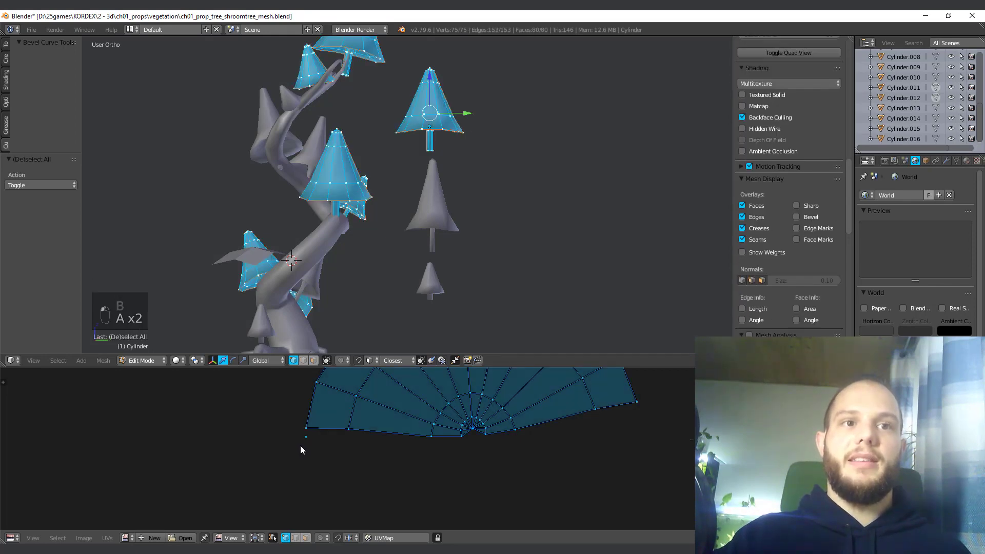
key("a")
key("b")
left_click_drag(294, 446, 326, 434)
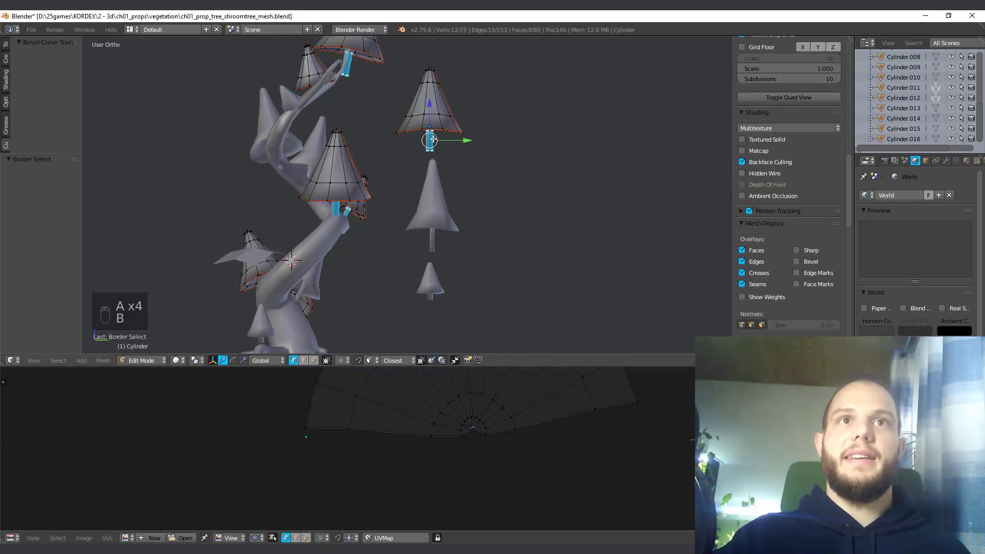
scroll(433, 138, "up", 3)
middle_click_drag(433, 139, 420, 193)
scroll(453, 134, "up", 3)
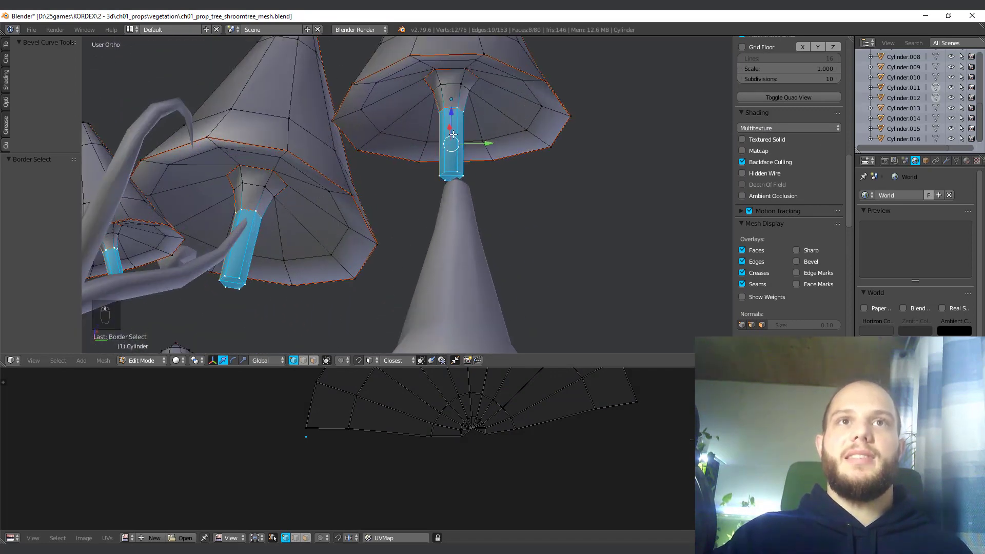
middle_click_drag(448, 155, 434, 168)
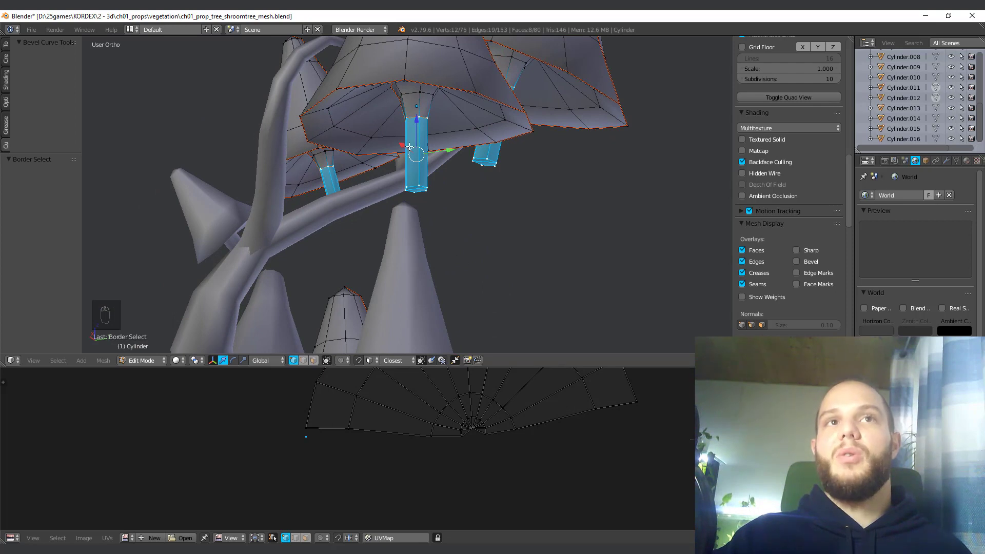
middle_click_drag(358, 410, 367, 424)
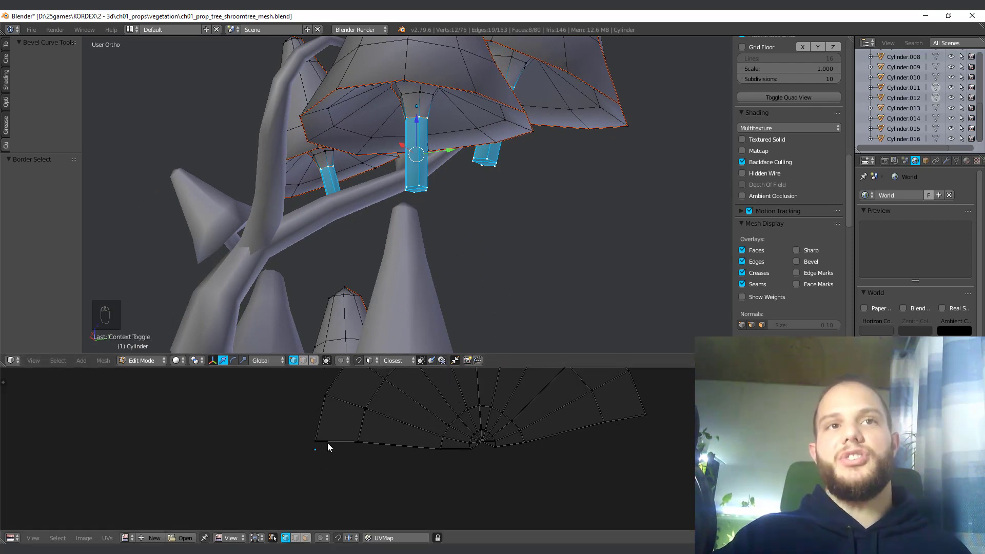
Step: Clear the selection on the wide mushroom's mesh and leave Edit Mode
middle_click_drag(390, 168, 394, 196)
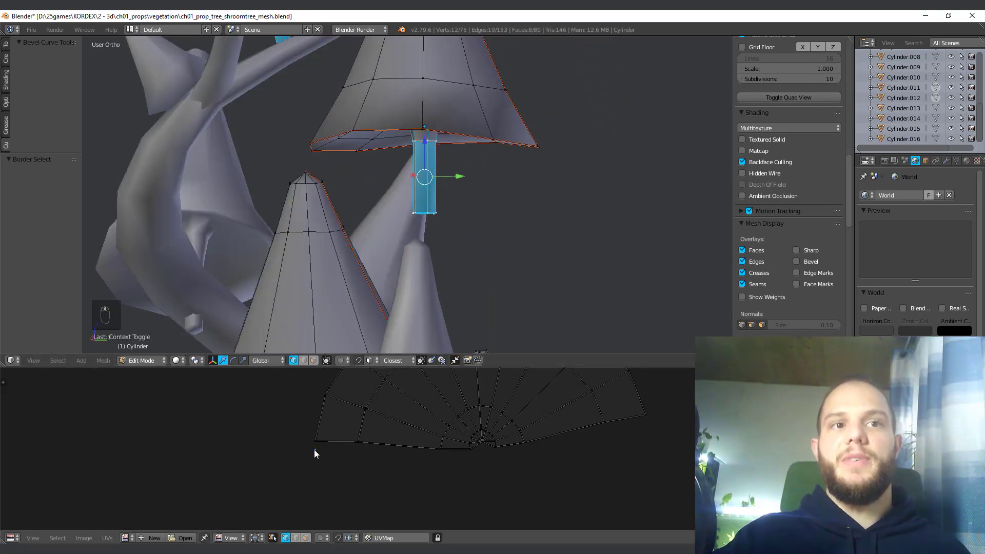
middle_click_drag(433, 221, 396, 226)
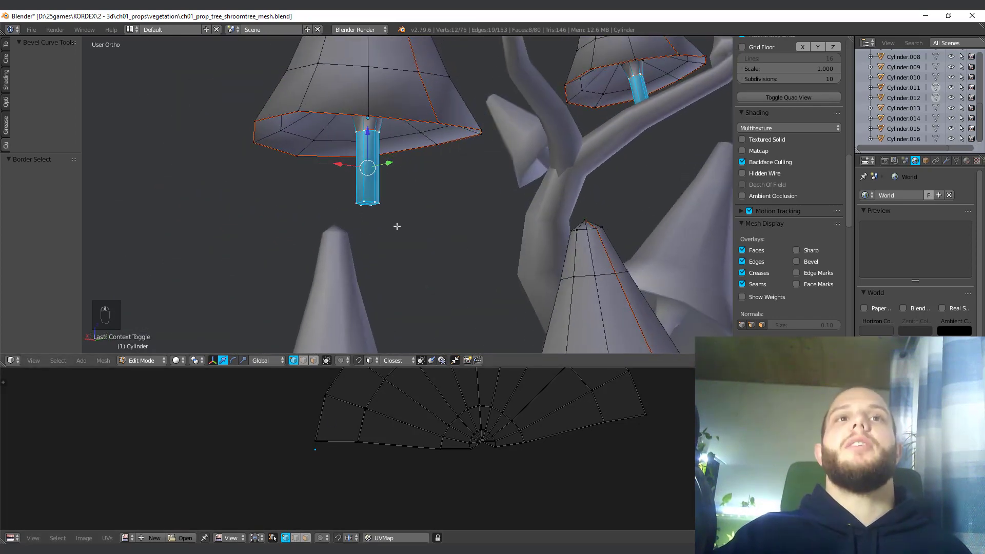
scroll(367, 457, "down", 2)
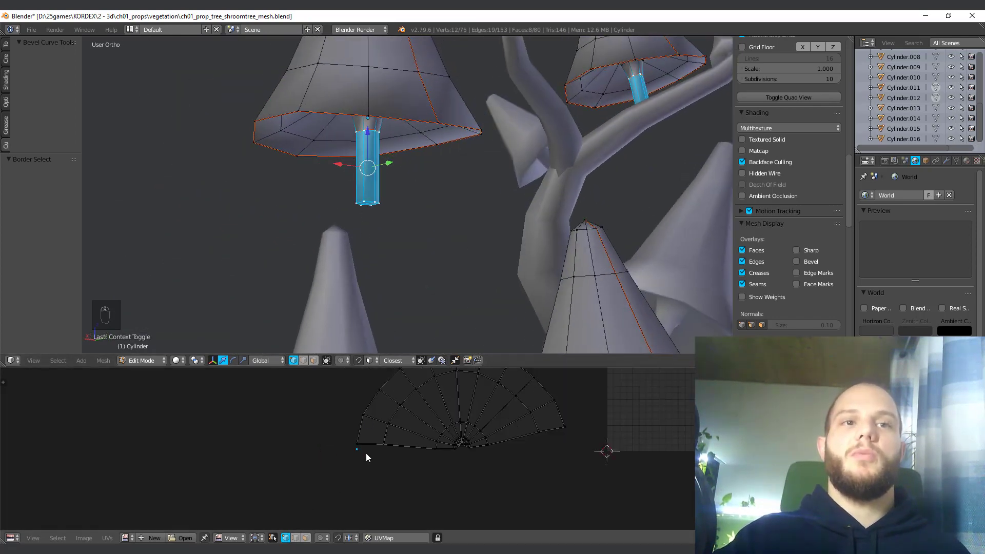
key("a")
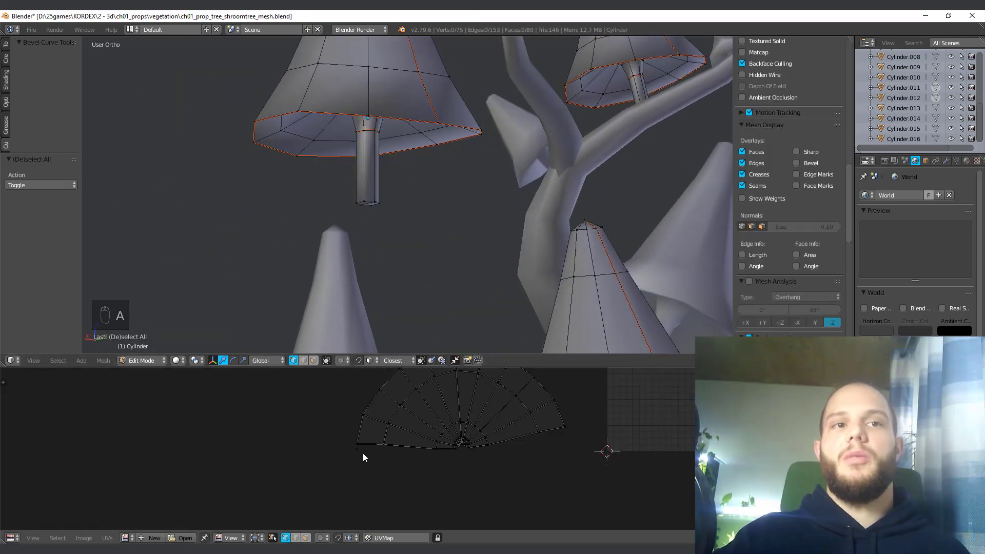
scroll(432, 211, "down", 4)
left_click_drag(383, 207, 513, 211)
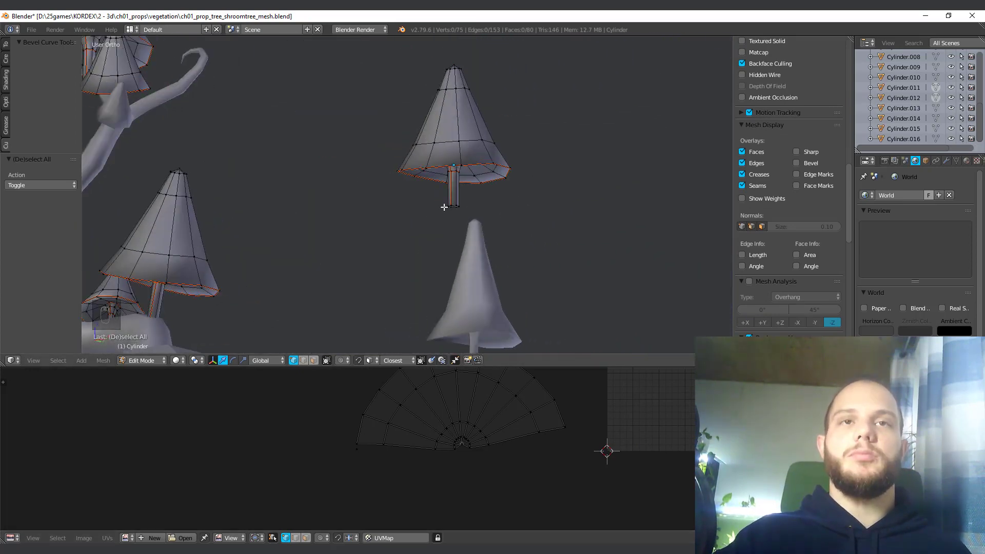
key("Tab")
Step: Open the tall narrow standalone mushroom in Edit Mode with edge selection active
right_click(482, 278)
middle_click_drag(433, 294, 406, 191, "shift")
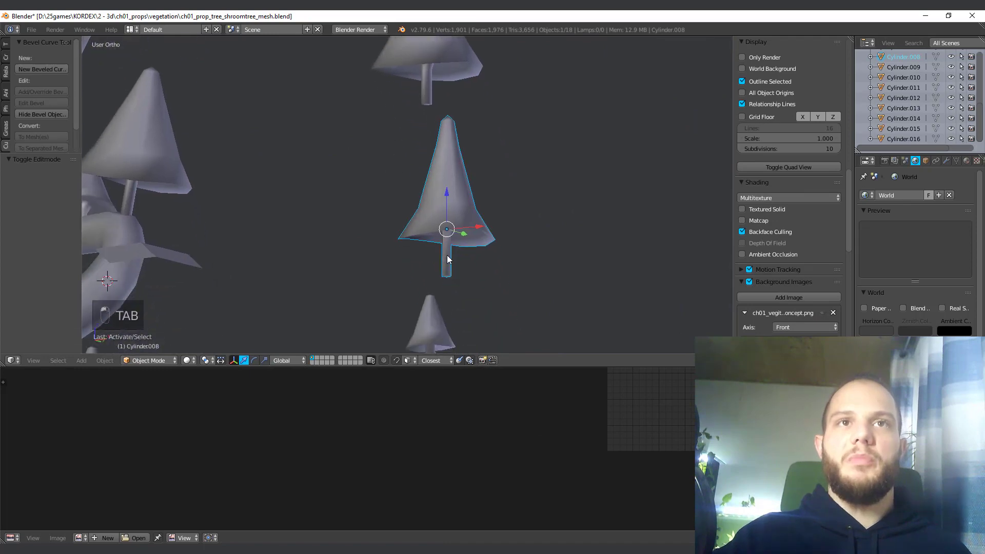
scroll(447, 255, "up", 3)
middle_click_drag(447, 254, 306, 213)
scroll(456, 195, "up", 2)
key("Tab")
middle_click_drag(459, 194, 349, 286)
key("ctrl+Tab")
left_click(333, 278)
Step: Select the vertical line of edges running between the rim and the tip of the narrow mushroom's cap
left_click(328, 301)
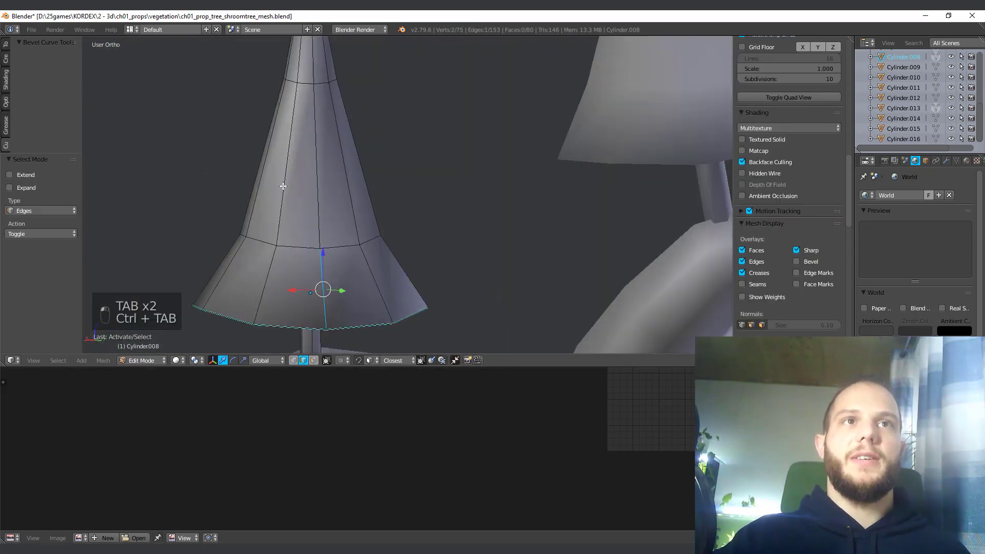
middle_click_drag(281, 187, 340, 229)
left_click(324, 103, "ctrl")
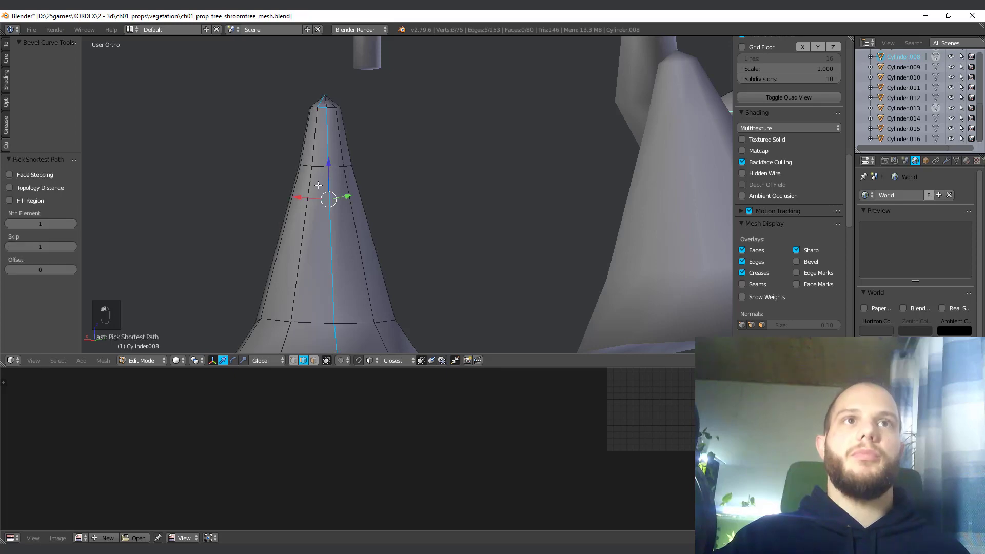
left_click(327, 103)
middle_click_drag(354, 333, 341, 251, "shift")
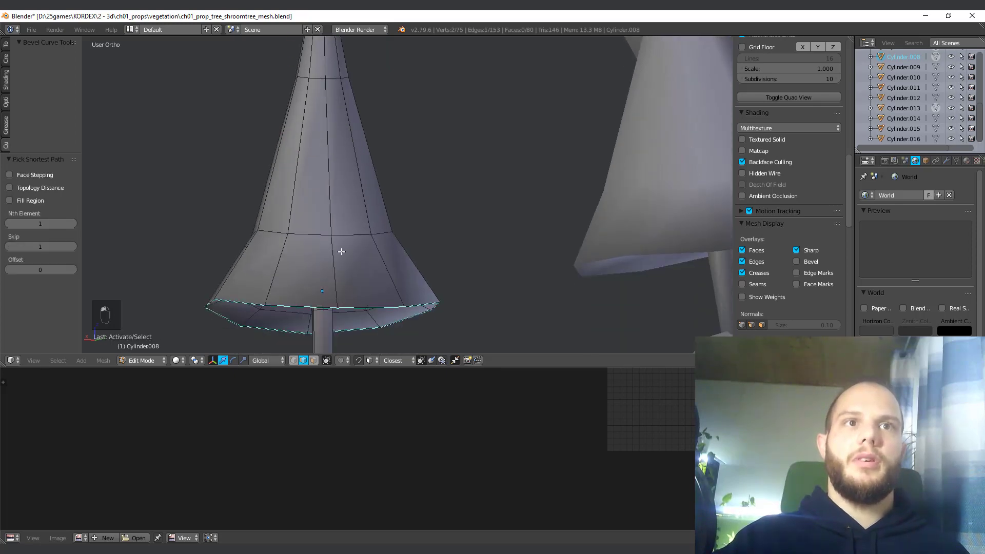
left_click(336, 282, "ctrl")
Step: Add the cap's rim edge loop to the selection and hide the sharp-edge overlay
middle_click_drag(262, 266, 340, 175)
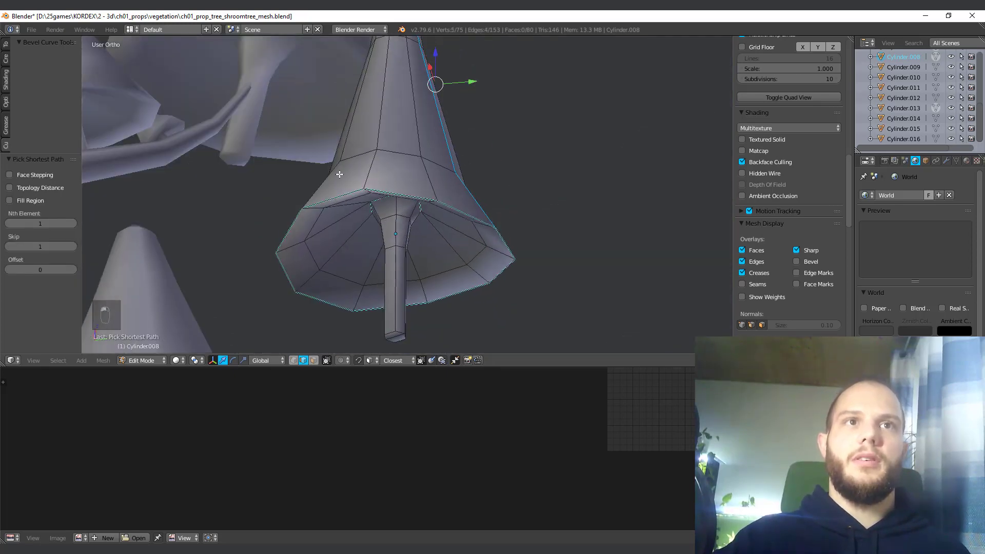
left_click(344, 194, "alt+shift")
mouse_move(368, 211)
middle_mouse_down()
mouse_move(379, 251)
mouse_move(362, 229)
mouse_move(366, 210)
middle_mouse_up()
left_click(804, 251)
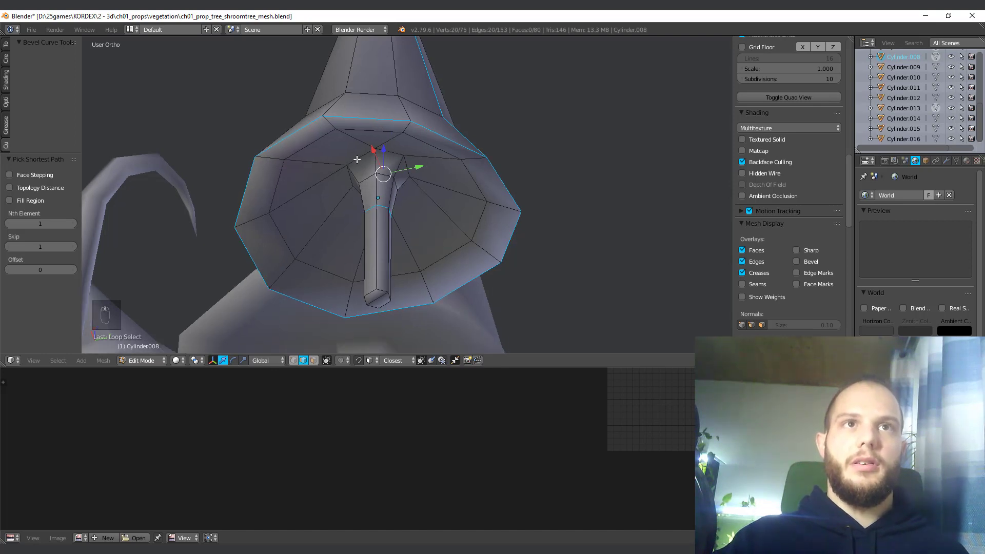
Step: Add the edge loops around the flared top of the stem to the selection and mark all selected edges as seams
right_click(407, 172, "shift")
middle_click_drag(407, 163, 369, 227)
right_click(356, 174, "ctrl")
key("ctrl+e")
mouse_move(375, 226)
left_click(439, 250)
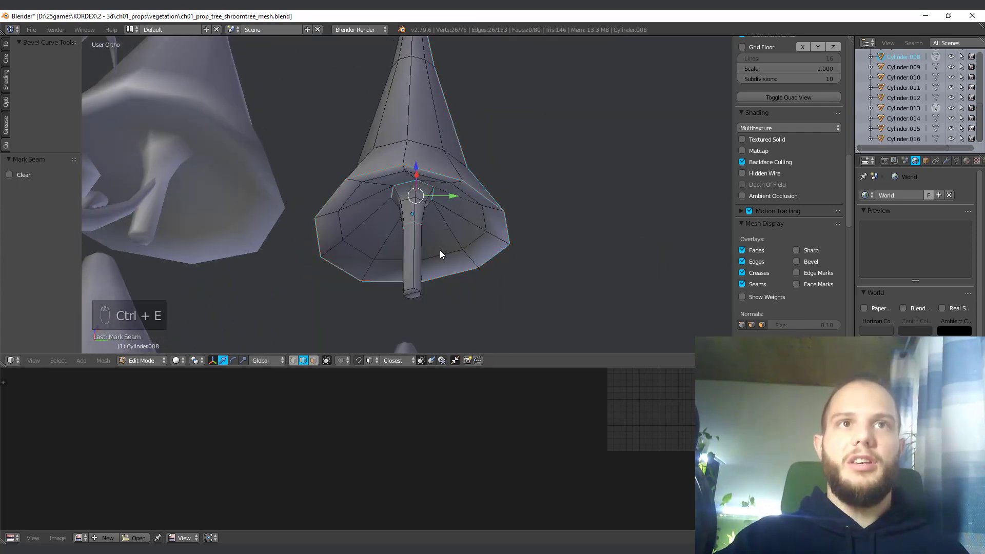
scroll(439, 250, "down", 3)
key("Tab")
key("Tab")
scroll(393, 197, "up", 3)
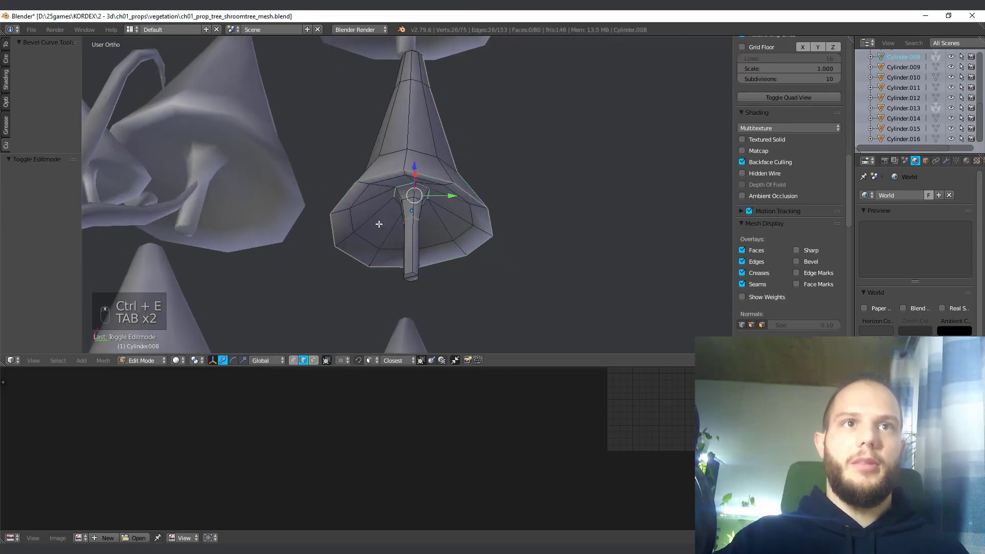
Step: In face selection, select the seam-bounded cap underside, cap exterior and flared stem top of the narrow mushroom
key("ctrl+Tab")
left_click(362, 240)
right_click(390, 209)
key("l")
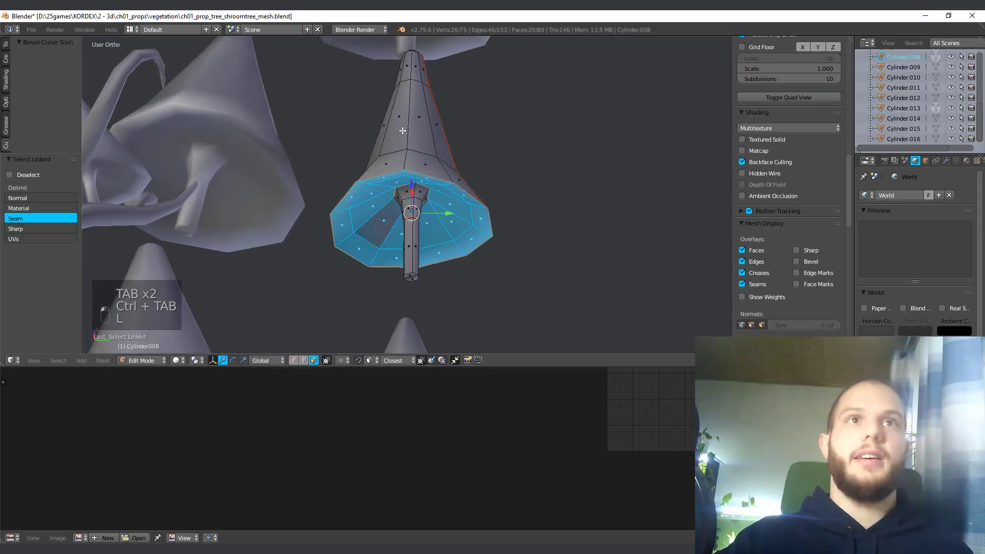
key("l")
key("l")
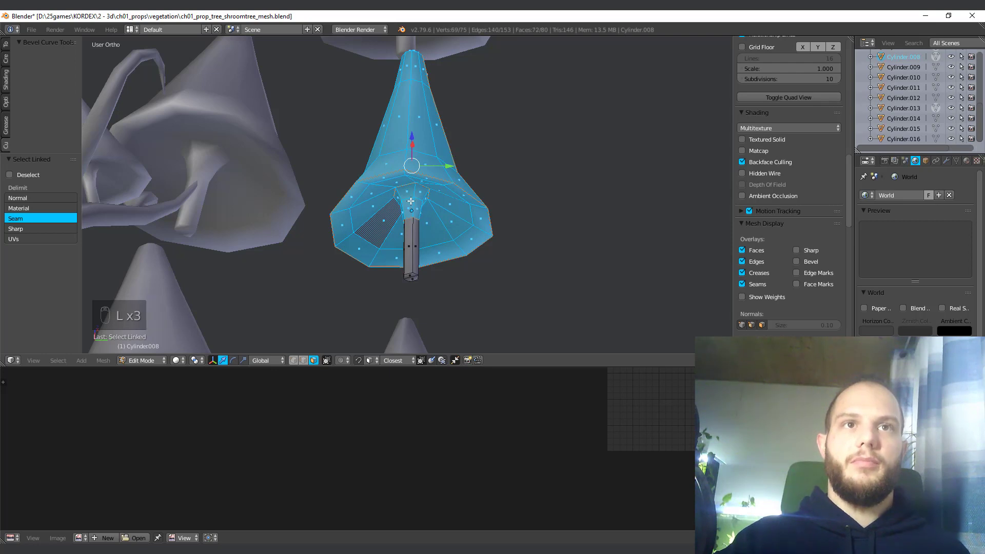
Step: Unwrap the selected faces and move their UV islands about 1.08 units up, above the UV grid
scroll(450, 228, "down", 2)
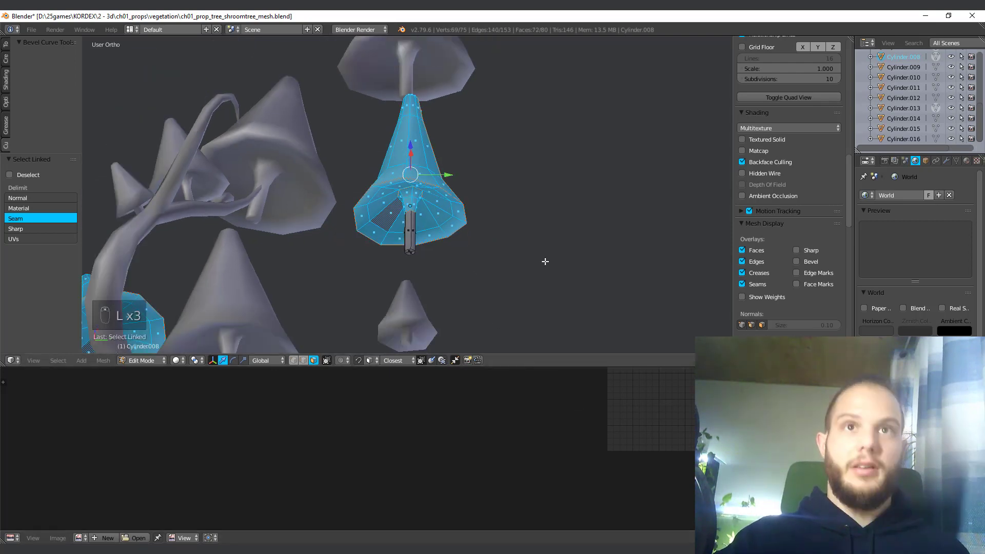
key("u")
left_click(528, 214)
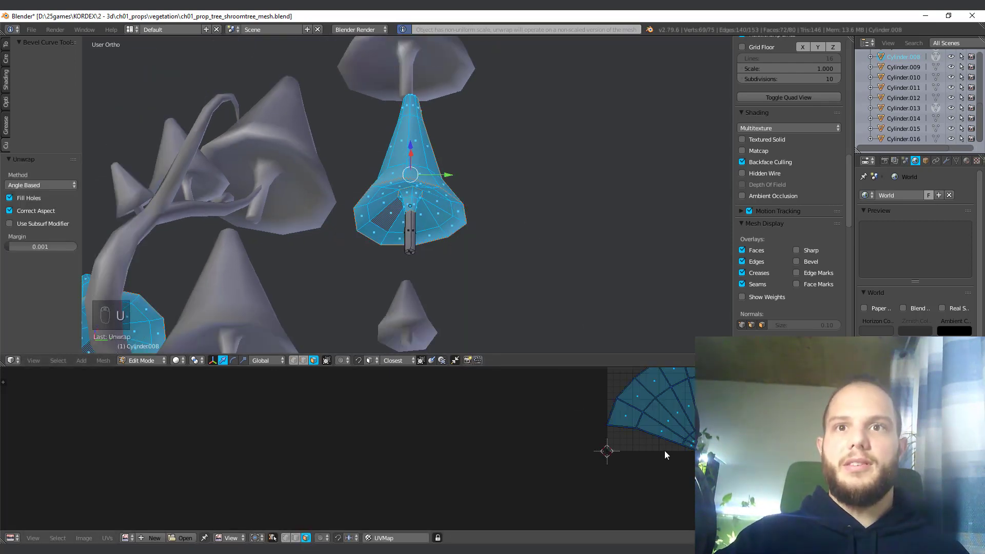
scroll(506, 515, "down", 5)
key("g")
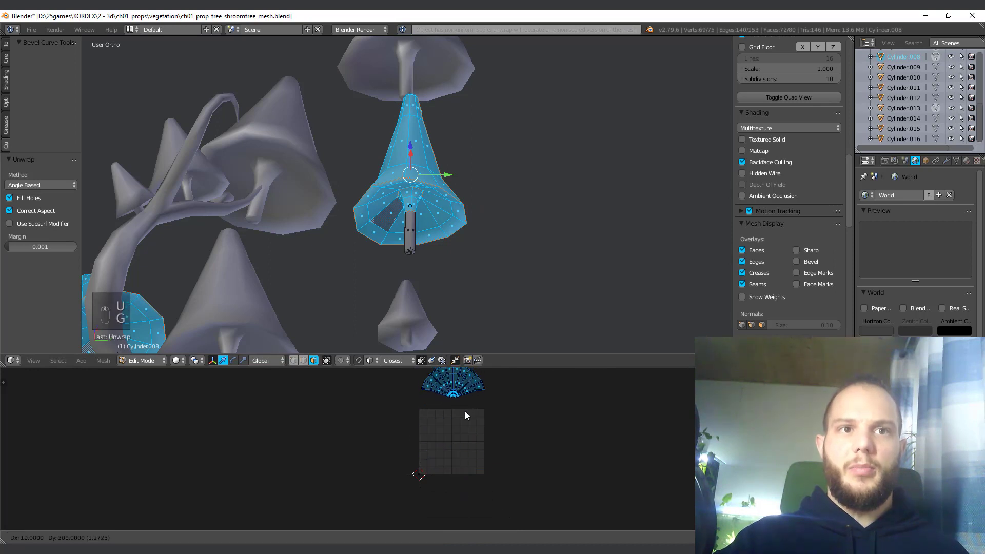
left_click(463, 415)
middle_click_drag(484, 432, 488, 464)
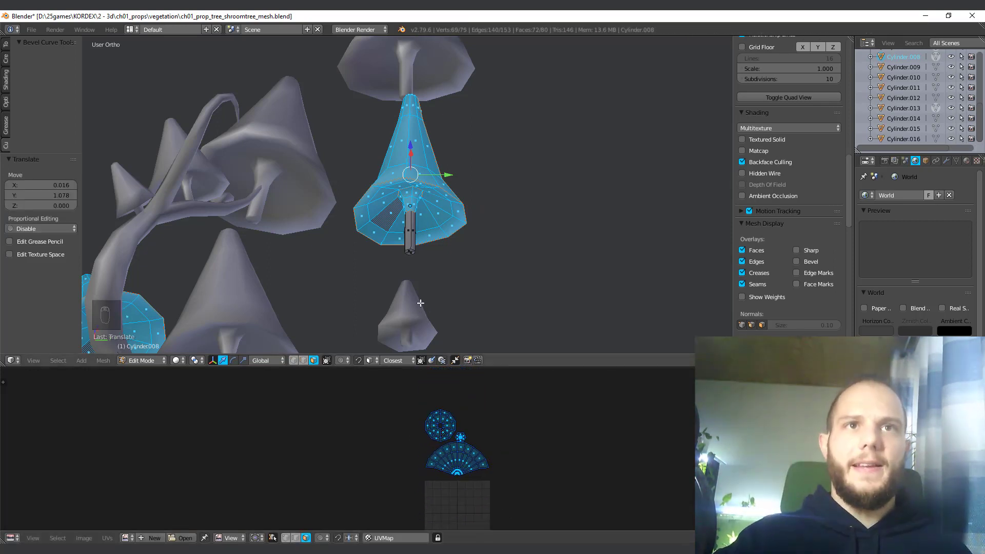
Step: Open the smallest standalone mushroom in Edit Mode and select its cap's rim edge loop
middle_click_drag(421, 303, 420, 236)
key("Tab")
right_click(409, 277)
key("Tab")
scroll(413, 318, "up", 4)
key("ctrl+Tab")
left_click(389, 222)
right_click(353, 240, "alt")
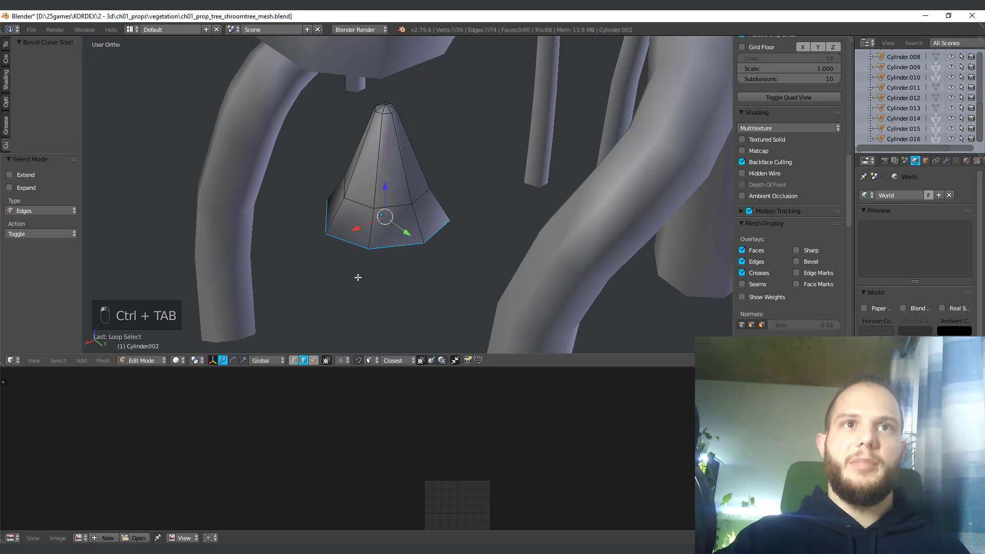
Step: Add a vertical edge path up to the cap's tip and mark the selected edges as seams
middle_click_drag(358, 279, 403, 162)
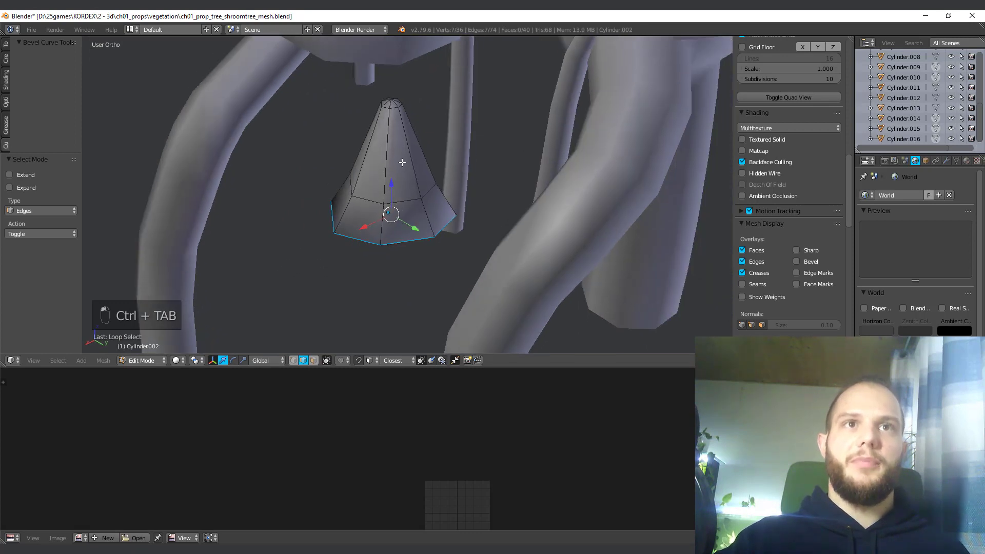
right_click(391, 101, "ctrl")
key("ctrl+e")
mouse_move(383, 223)
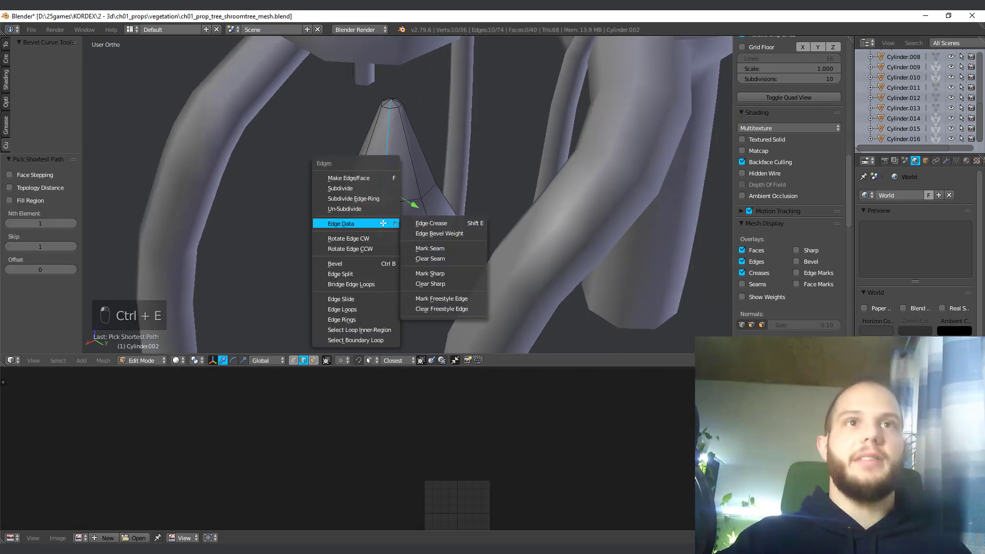
left_click(448, 250)
Step: Select the edge loop where the small mushroom's stem meets the cap underside and mark it as a seam
middle_click_drag(359, 253, 441, 160)
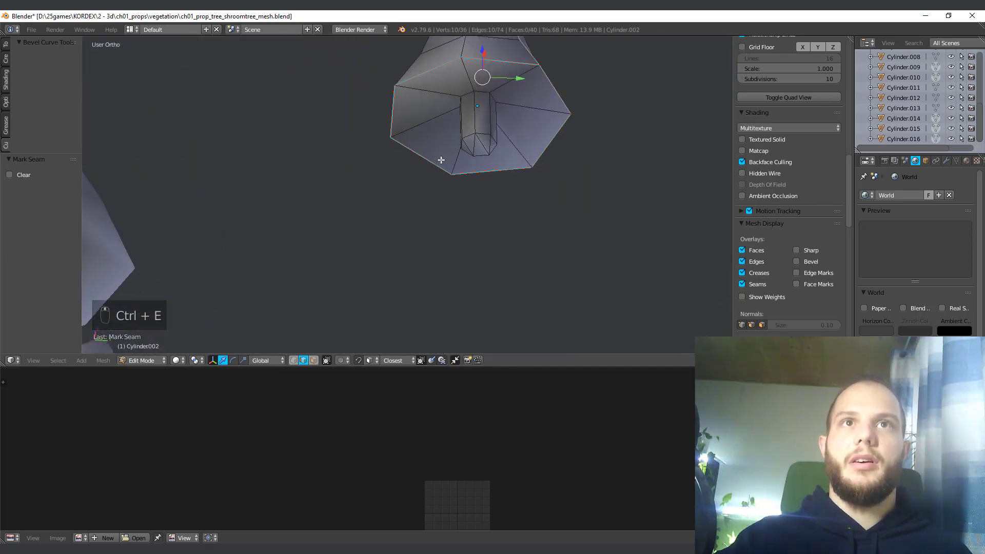
right_click(466, 95, "alt")
middle_click_drag(473, 99, 494, 110)
key("ctrl+e")
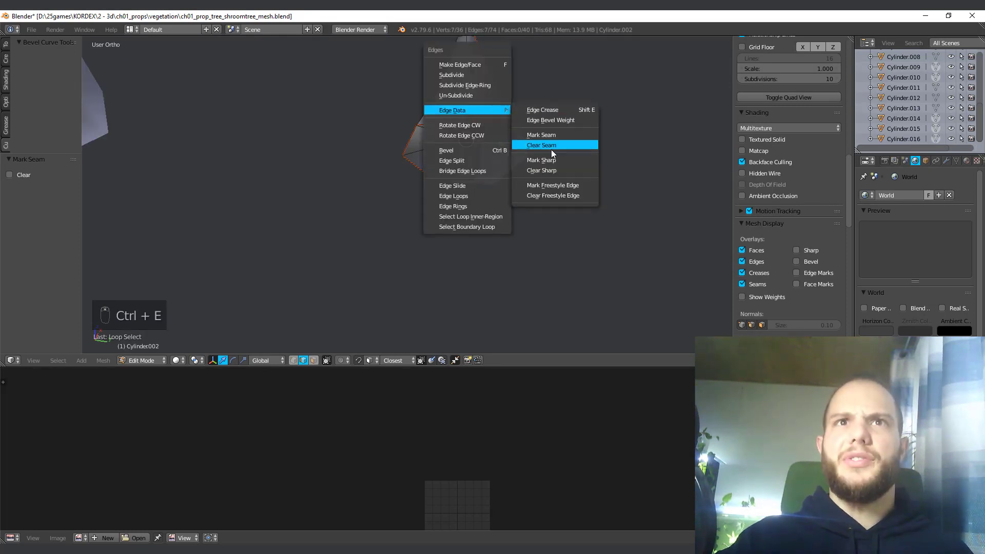
left_click(542, 135)
Step: In face selection, select the seam-bounded exterior and underside of the small mushroom's cap
middle_click_drag(542, 135, 372, 258)
scroll(504, 285, "up", 3)
scroll(471, 235, "down", 5)
key("ctrl+Tab")
left_click(371, 258)
right_click(487, 215)
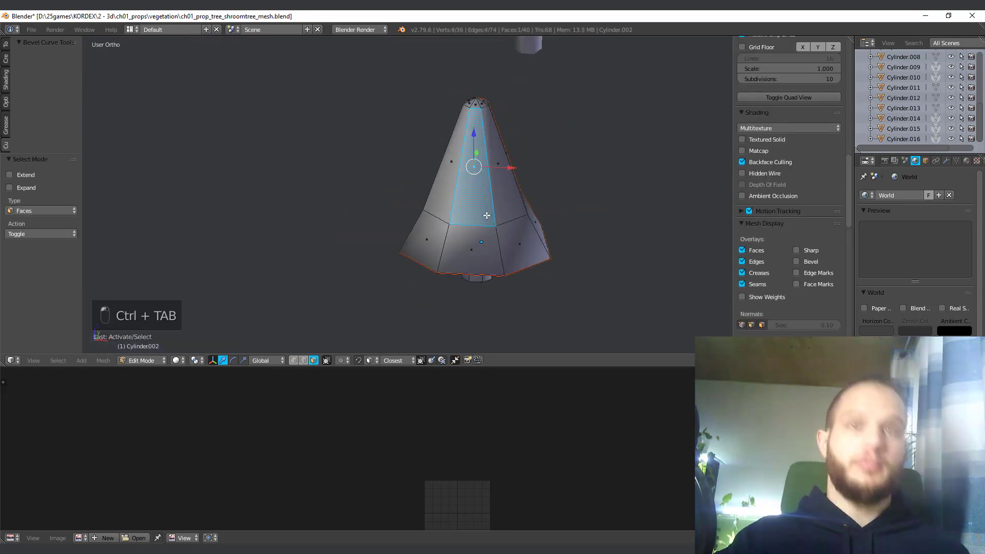
key("l")
middle_click_drag(487, 215, 482, 238)
key("l")
Step: Unwrap the selected cap faces, scale their UV islands to about 0.466, and shift them up above the UV grid
scroll(341, 198, "down", 6)
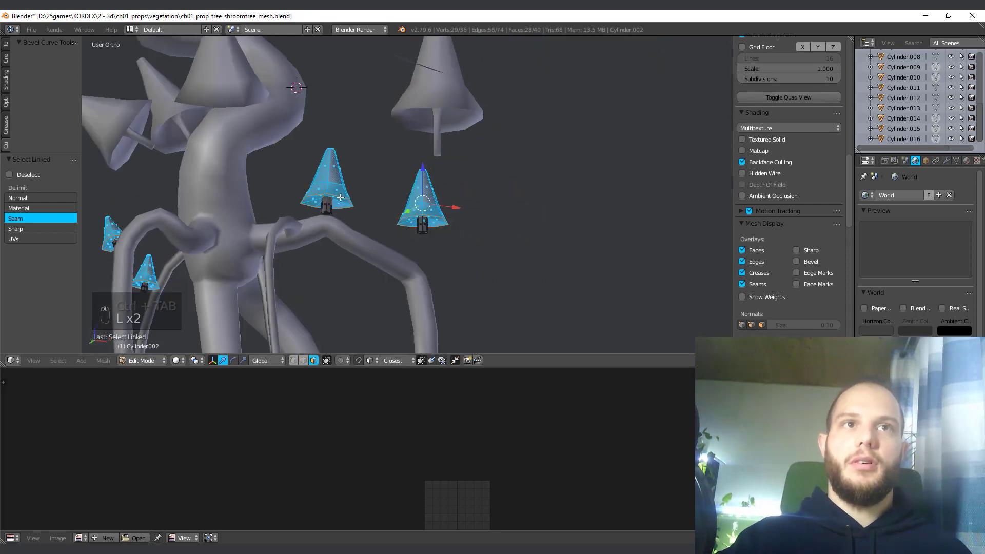
middle_click_drag(341, 197, 416, 211)
key("u")
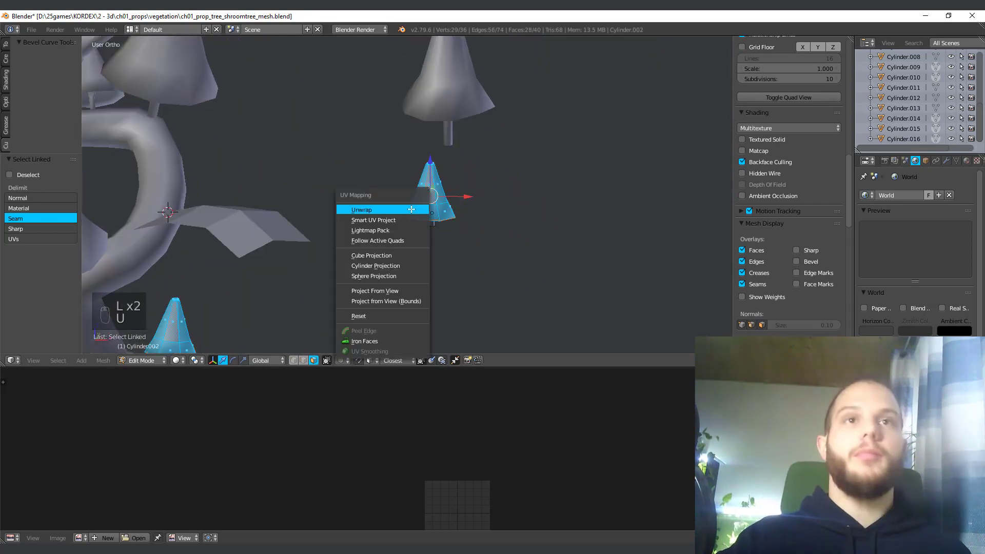
left_click(412, 210)
key("s")
left_click(512, 481)
key("g")
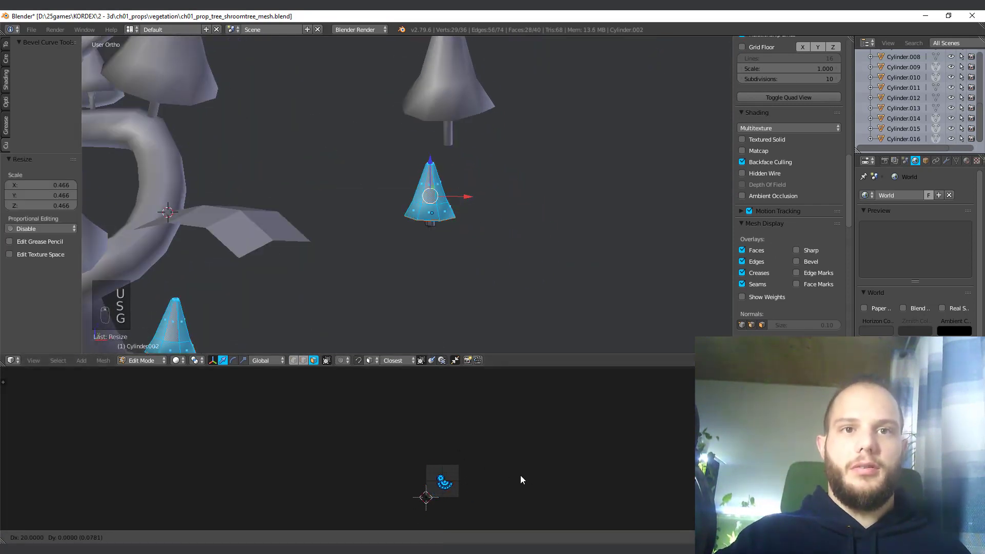
left_click(518, 453)
Step: Leave Edit Mode and enlarge the 3D view to show the whole tree beside the standalone mushrooms
key("Tab")
scroll(449, 163, "down", 4)
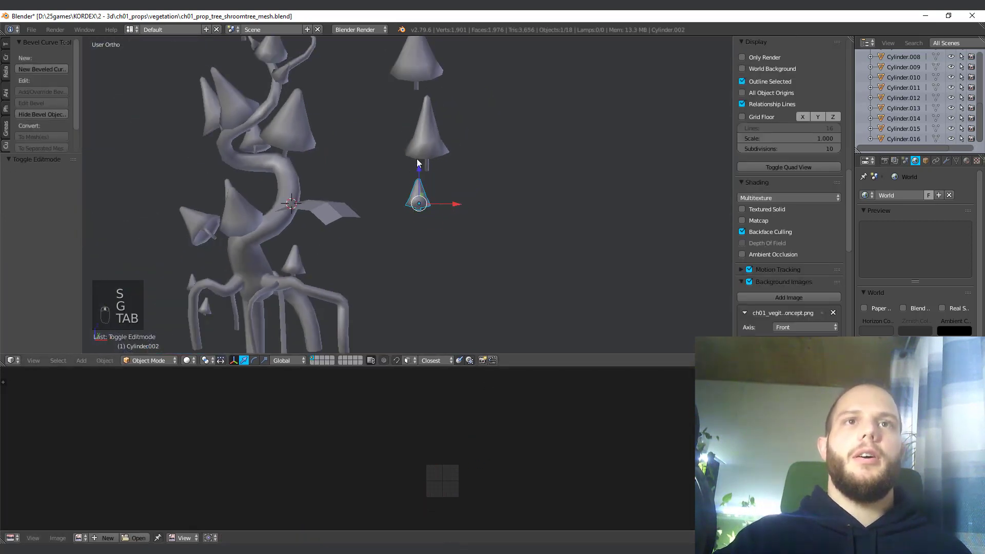
middle_click_drag(417, 160, 433, 261, "shift")
middle_click_drag(308, 294, 361, 224, "shift")
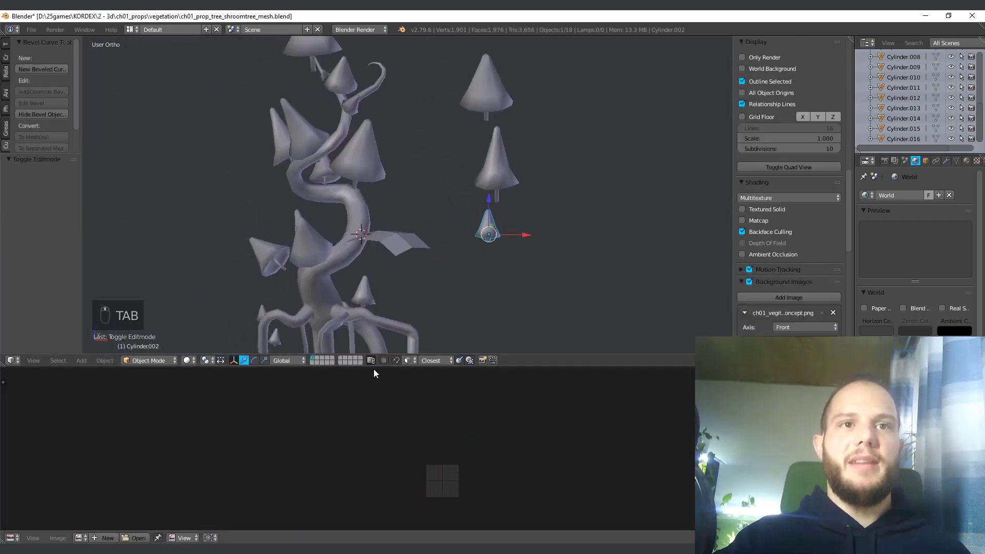
left_click_drag(374, 368, 369, 478)
middle_click_drag(402, 225, 376, 221)
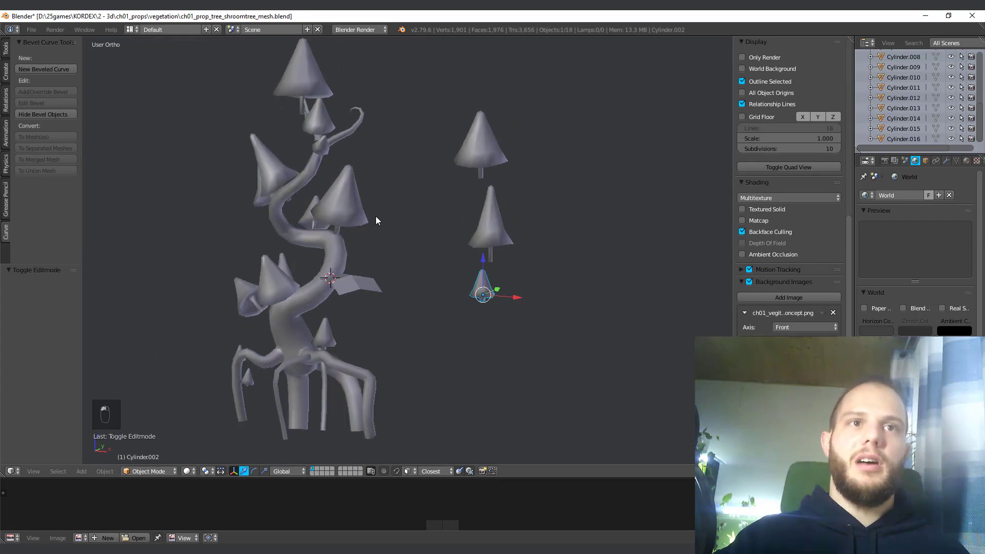
middle_click_drag(253, 227, 299, 219)
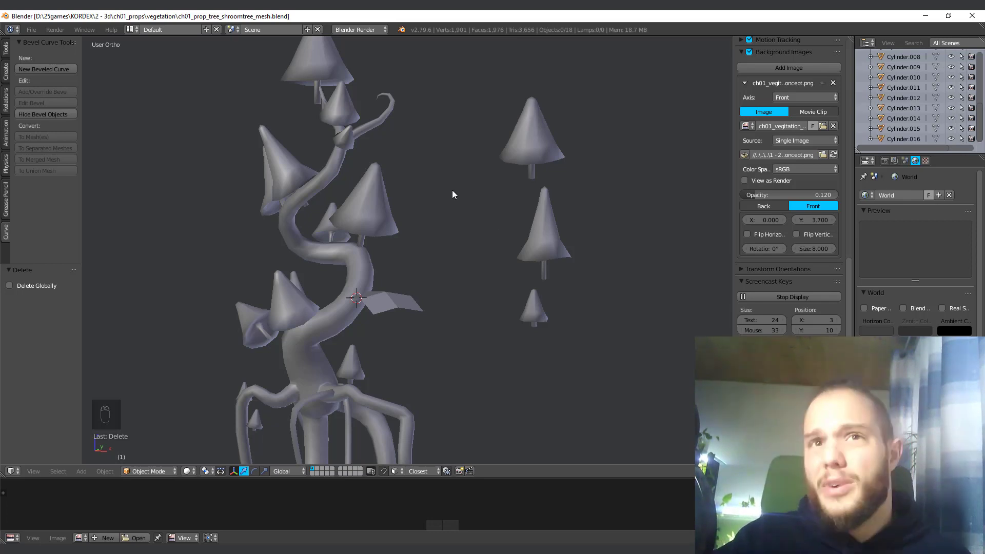
Step: Make an independent duplicate of the topmost standalone mushroom, place it beside the original, and delete the copy
scroll(460, 200, "up", 4, "shift")
right_click(526, 205)
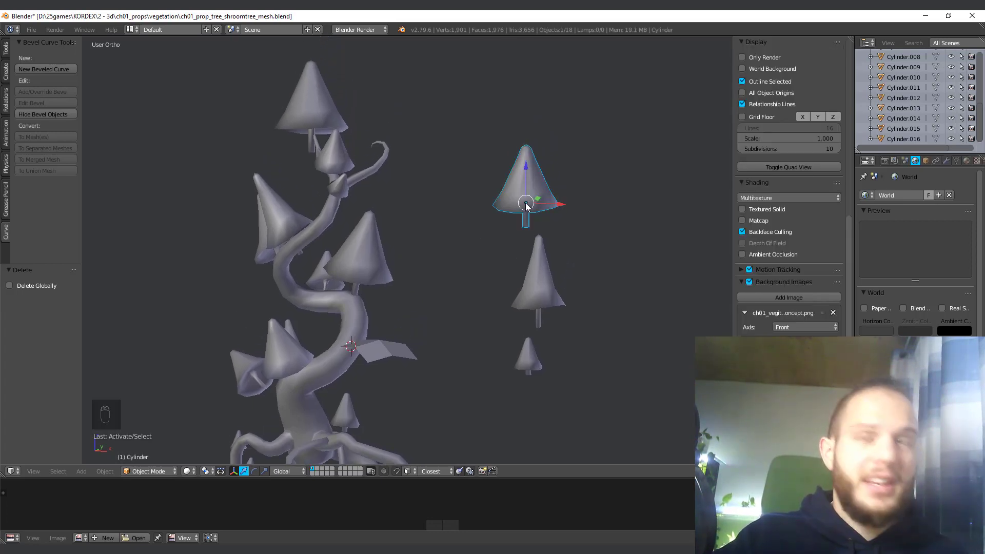
key("shift+d")
left_click(470, 229)
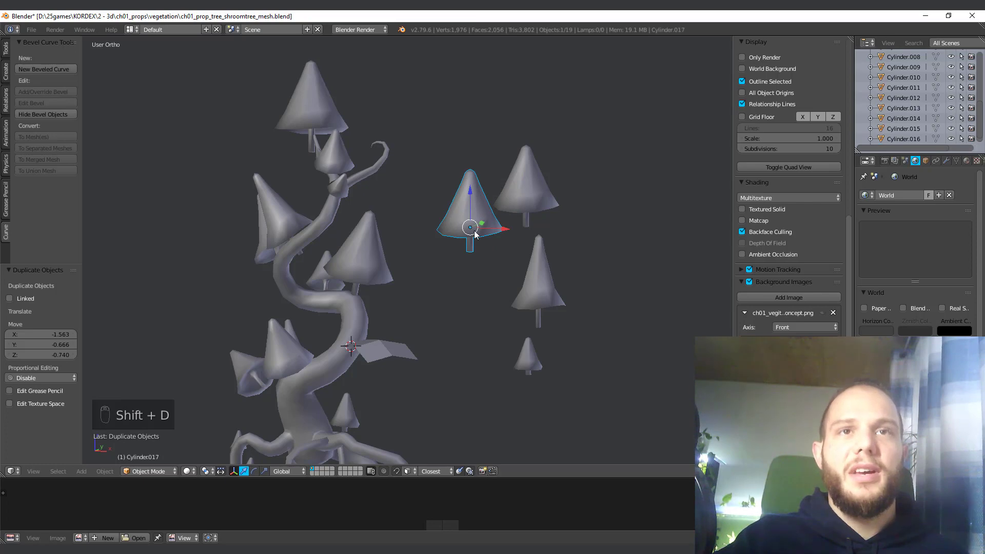
key("x")
left_click(470, 229)
Step: Make a linked duplicate of the topmost standalone mushroom and place it between the tree and the standalone mushrooms
right_click(541, 204)
key("alt+d")
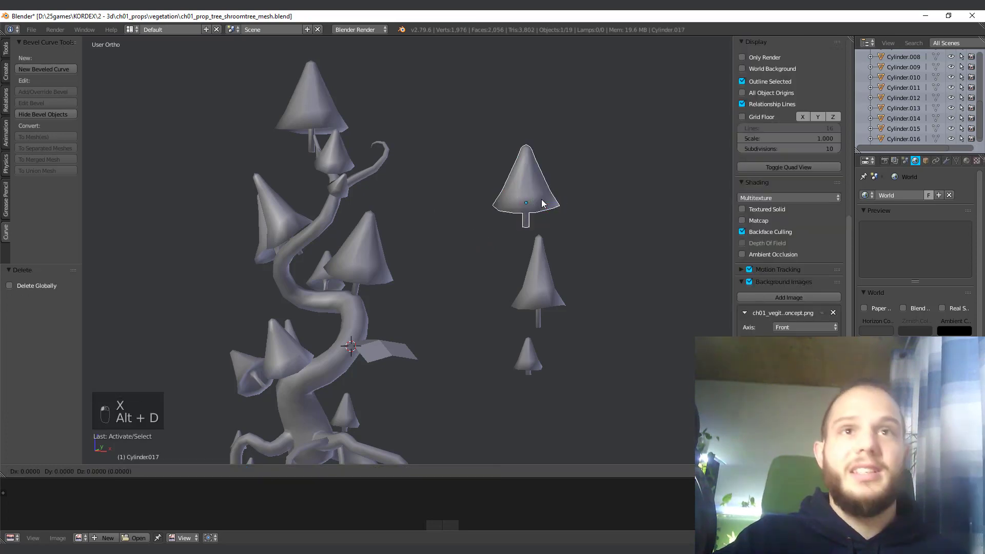
left_click(465, 259)
scroll(460, 279, "up", 2)
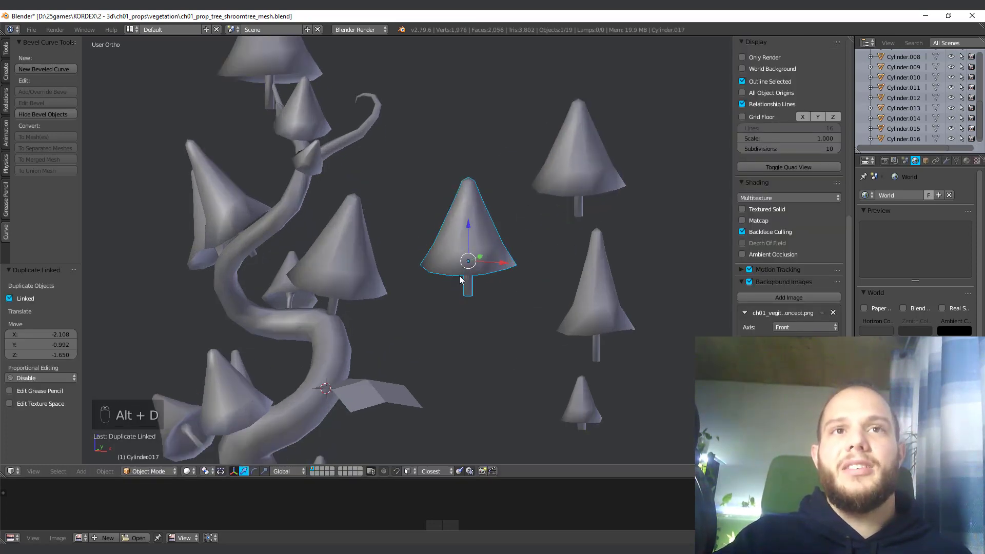
Step: Enter Edit Mode on the linked copy, select a front cap face, and return to Object Mode
key("Tab")
right_click(472, 234)
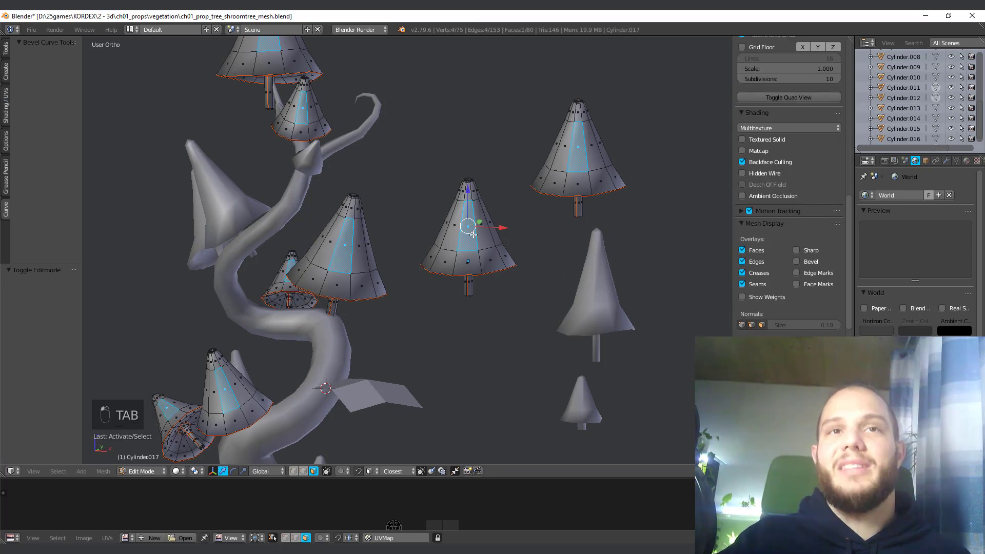
scroll(472, 234, "down", 4)
key("Tab")
scroll(362, 302, "up", 3)
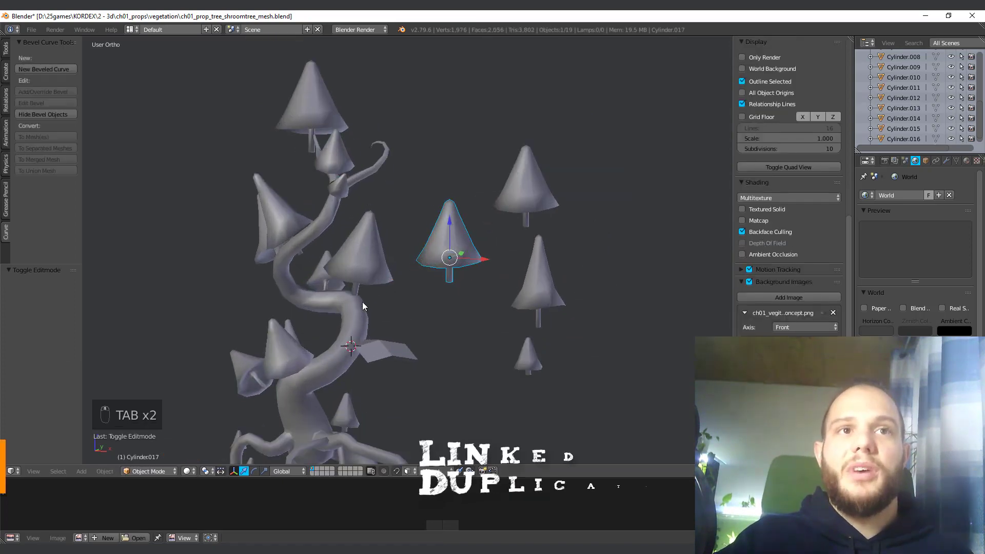
Step: Try moving a side face of the linked copy's cap outward in Edit Mode, and return to Object Mode
key("Tab")
scroll(470, 234, "up", 3)
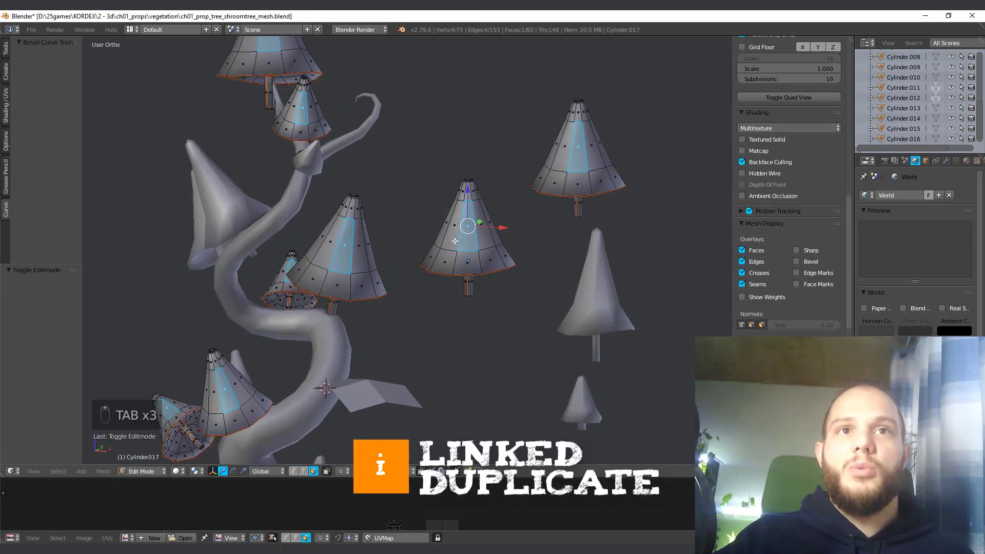
right_click(455, 219)
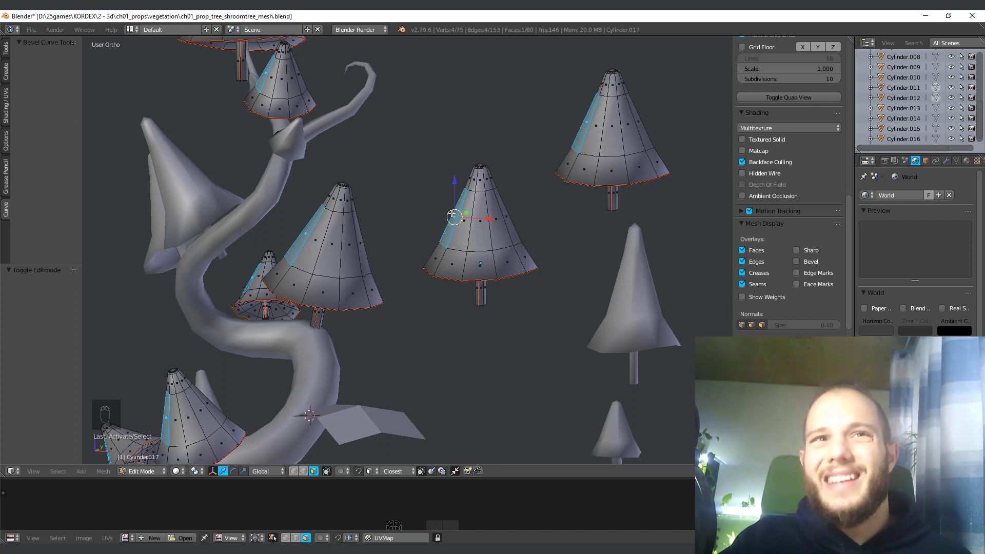
key("g")
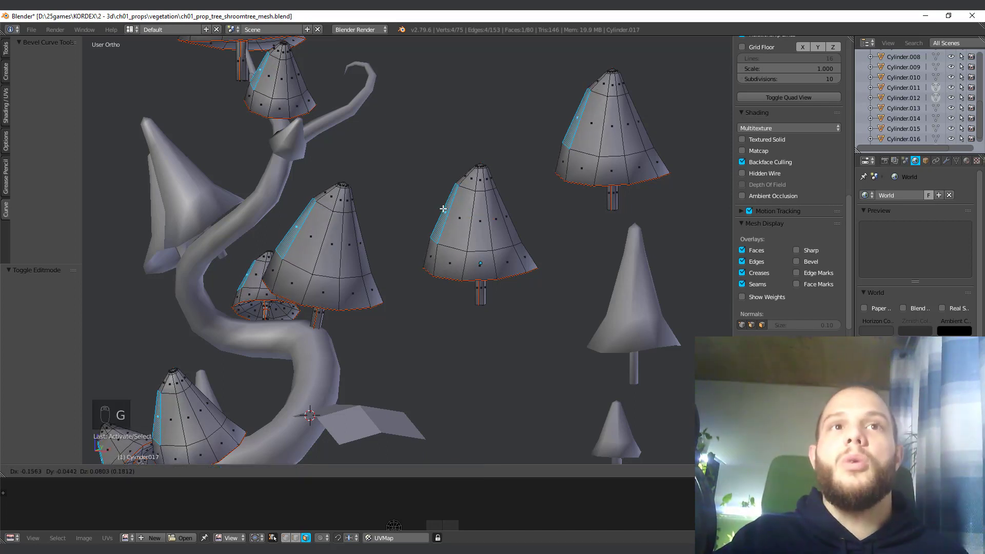
left_click(443, 209)
key("Tab")
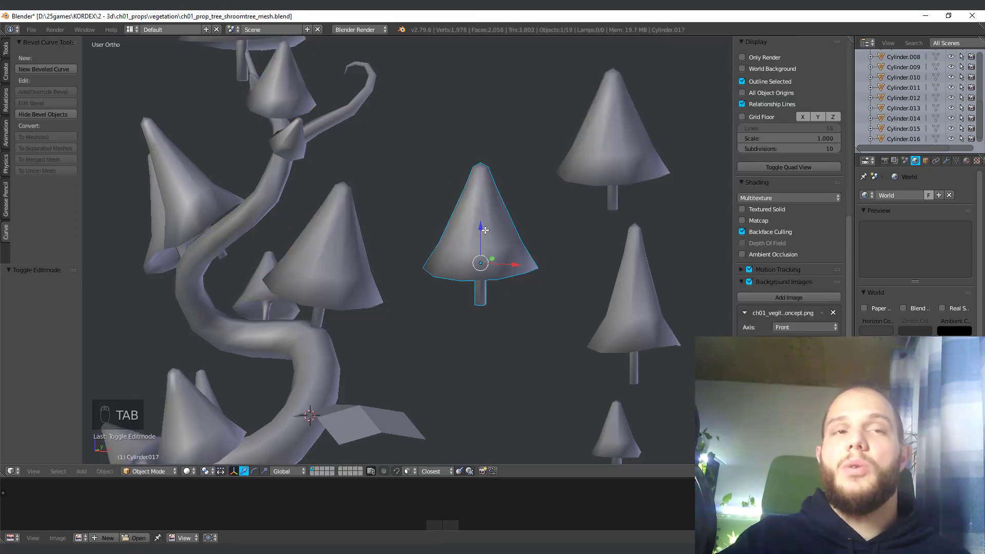
Step: Try to make the linked mushroom copy a single user with the Object & Data option
scroll(462, 249, "down", 3)
scroll(454, 252, "up", 2)
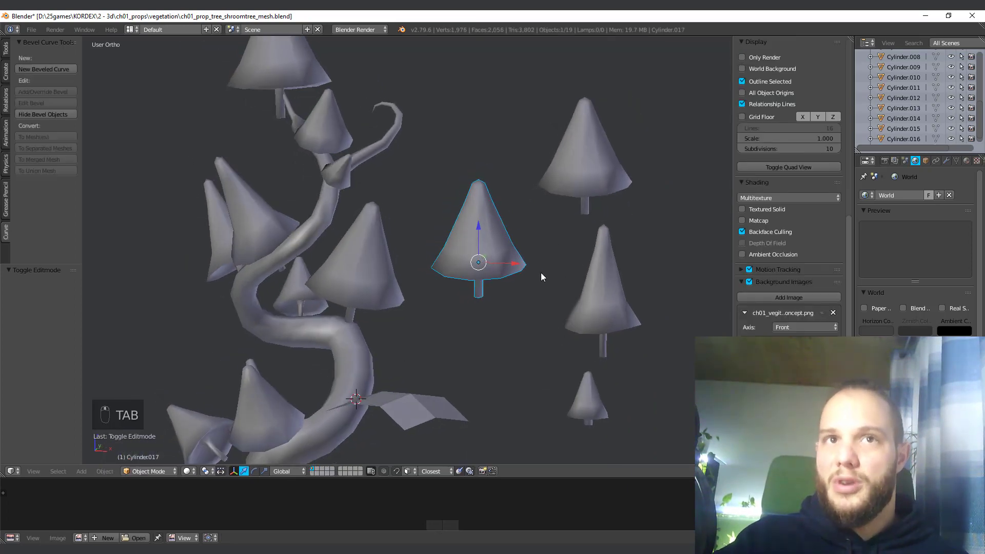
middle_click_drag(541, 272, 506, 263)
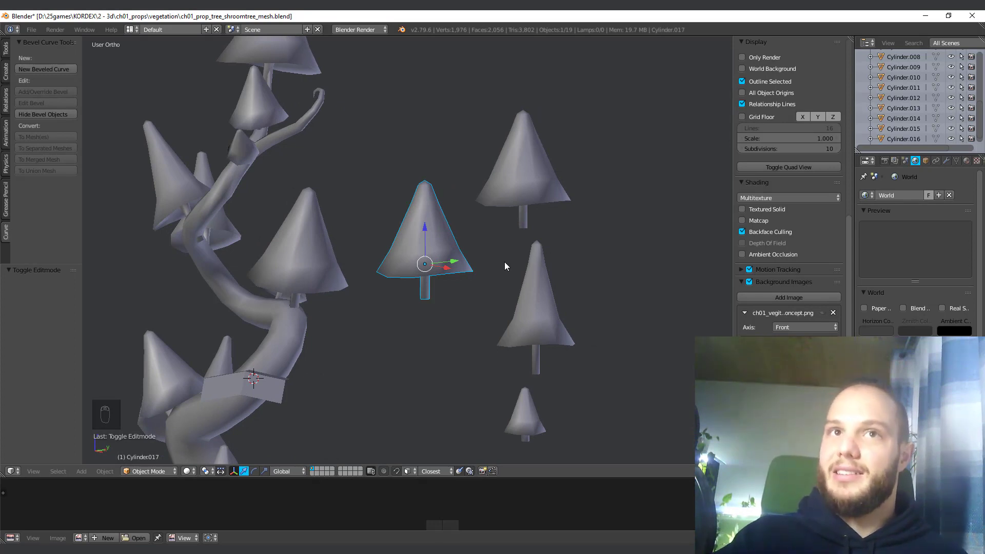
middle_click_drag(429, 294, 442, 248)
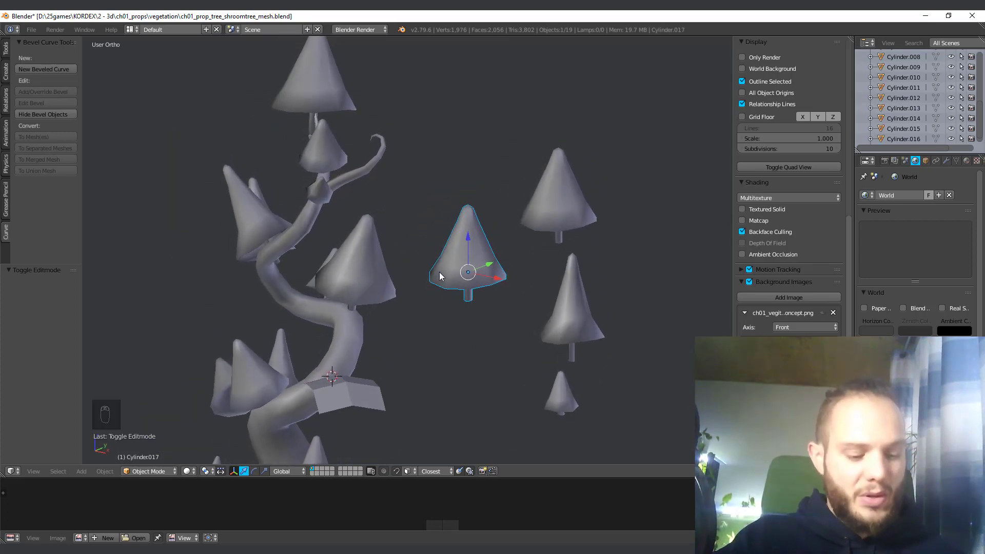
key("u")
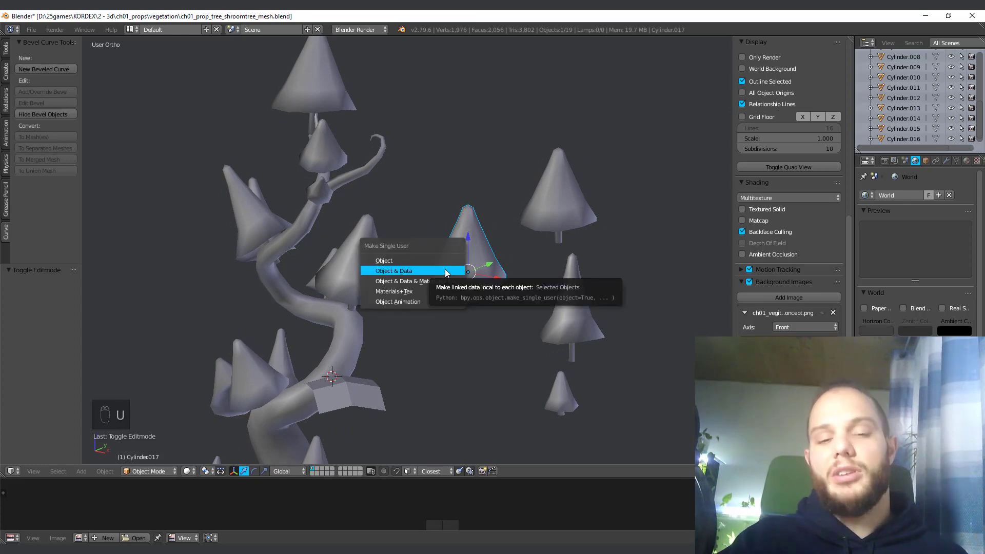
left_click(445, 268)
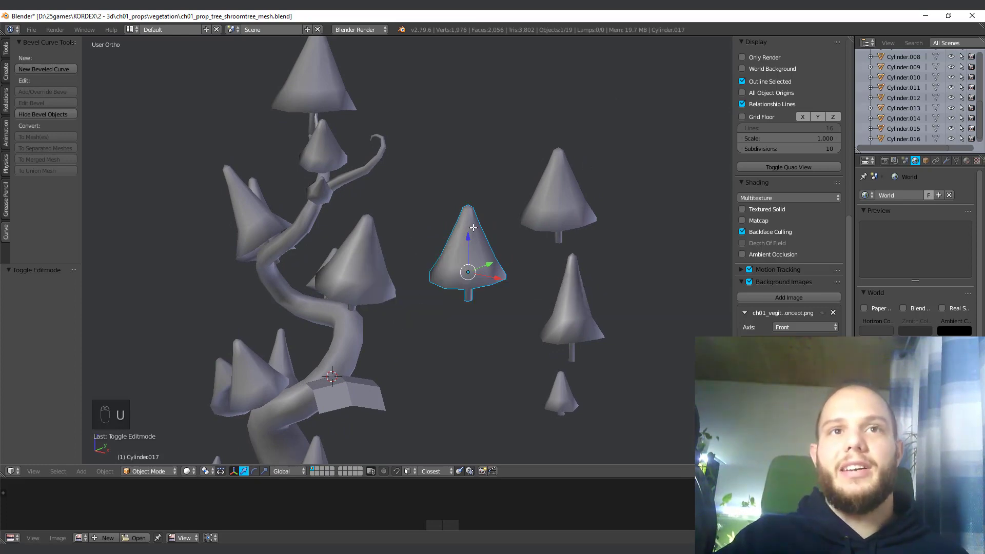
Step: Select all faces of the linked copy in Edit Mode, open the unwrap options, and cancel them
key("Tab")
key("a")
key("a")
key("a")
key("a")
key("u")
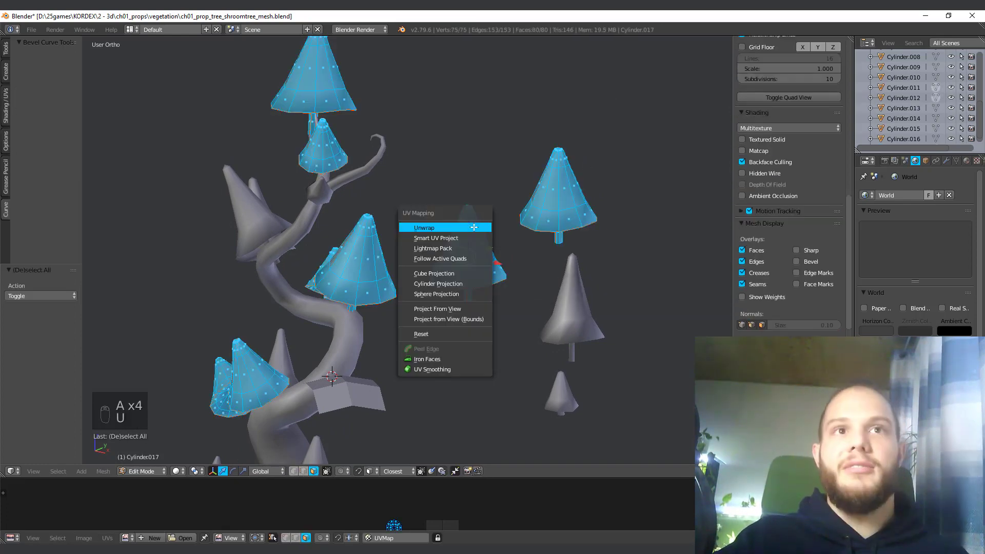
key("Escape")
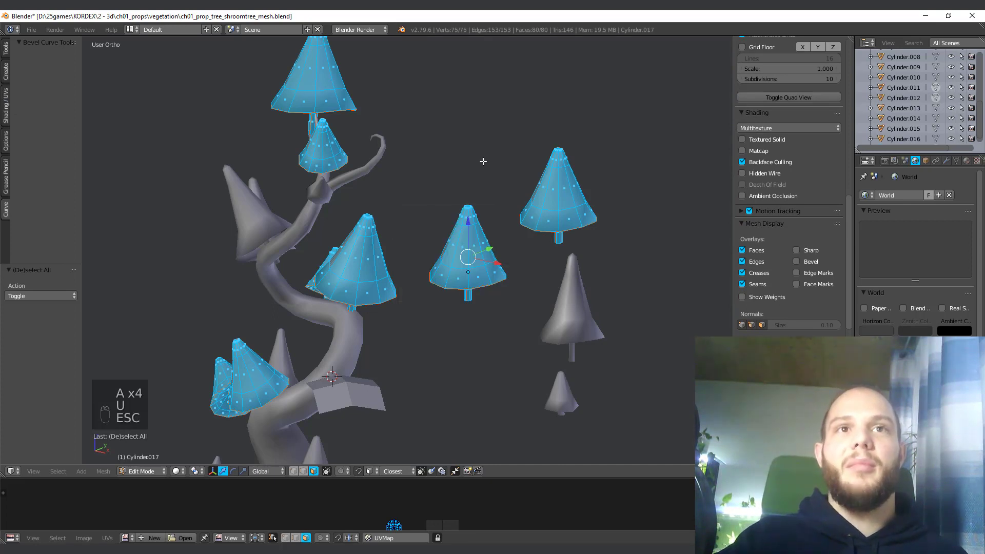
Step: In Object Mode, make the linked mushroom copy a single user with Object & Data
key("Tab")
key("u")
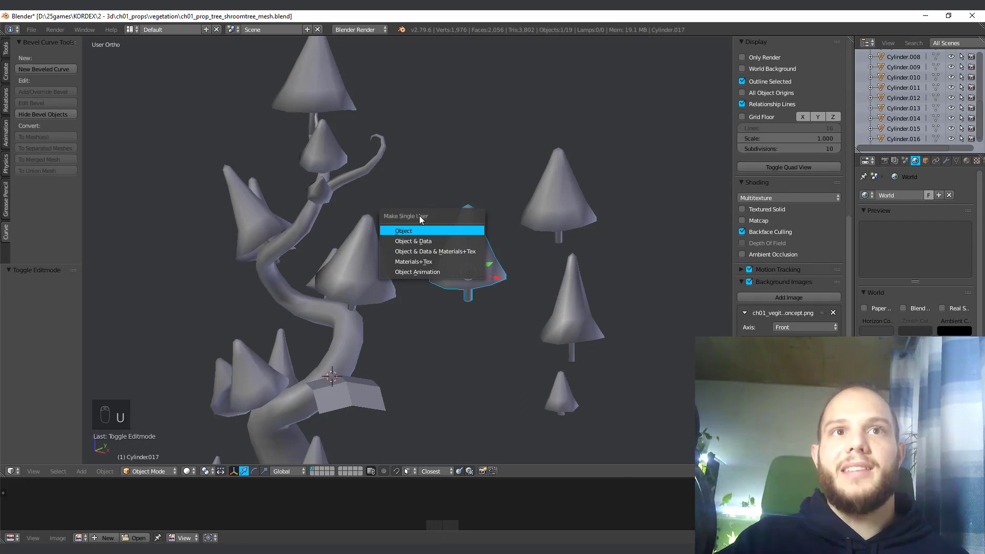
left_click(413, 241)
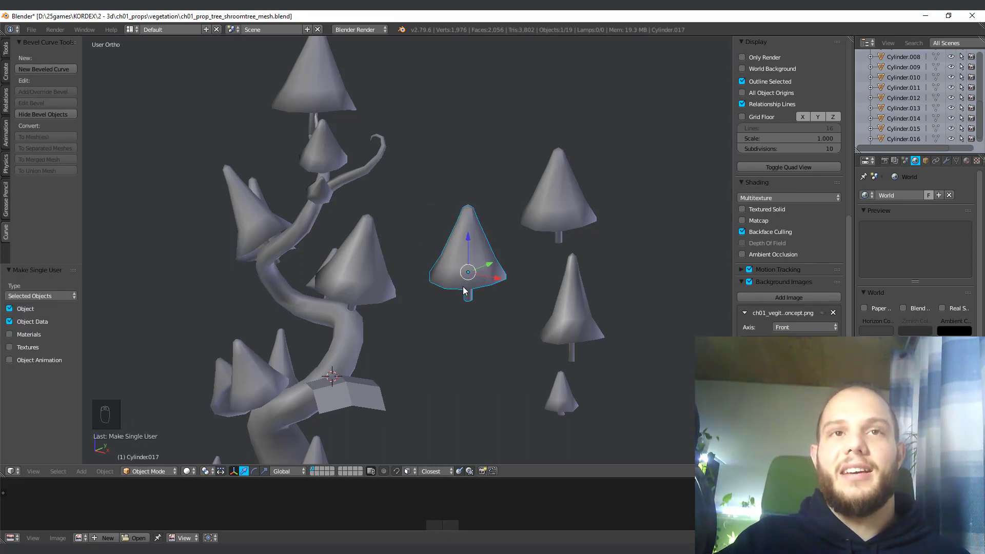
Step: In Edit Mode, move one side face of the single-user copy's cap by about -0.369 in X and -0.265 in Y
key("Tab")
middle_click_drag(472, 327, 475, 293)
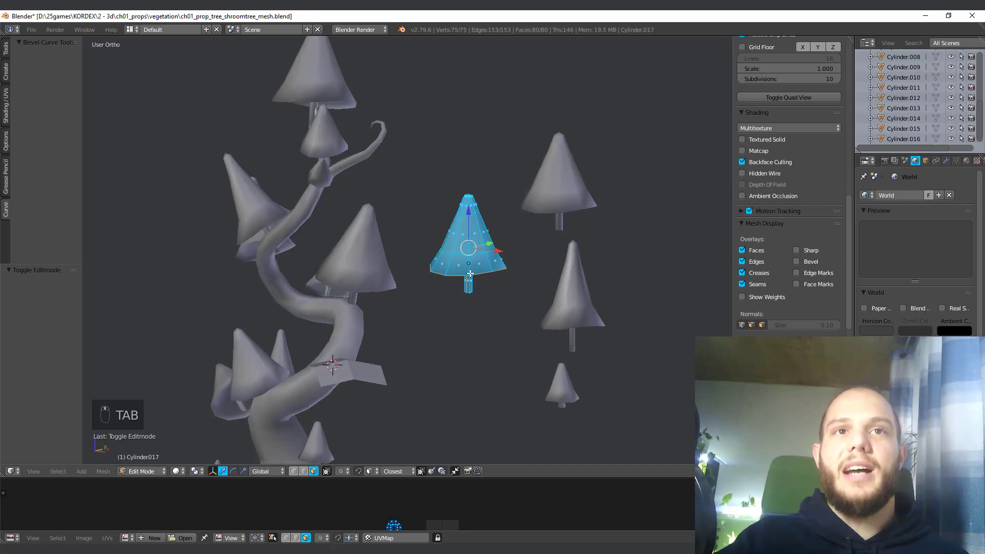
key("a")
key("a")
key("a")
key("a")
key("g")
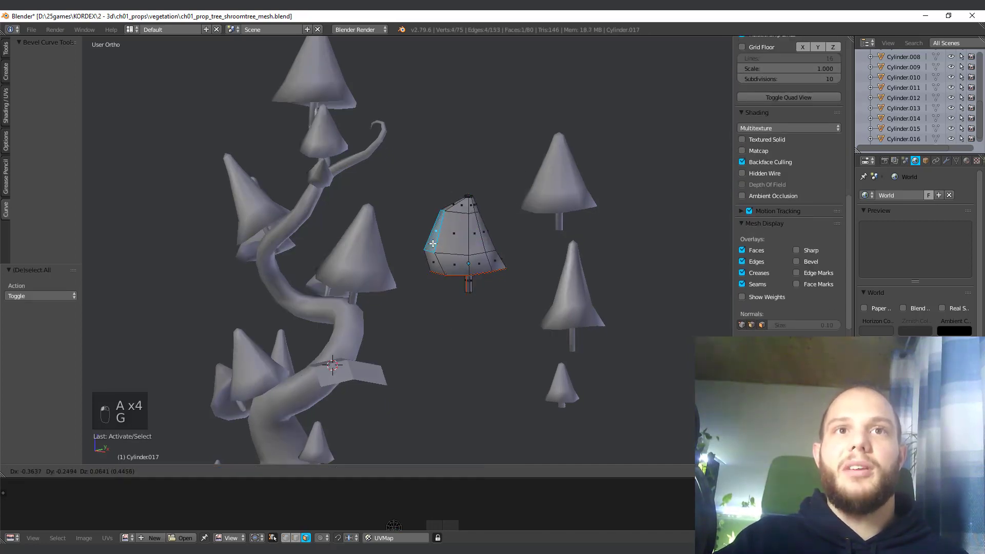
left_click(434, 237)
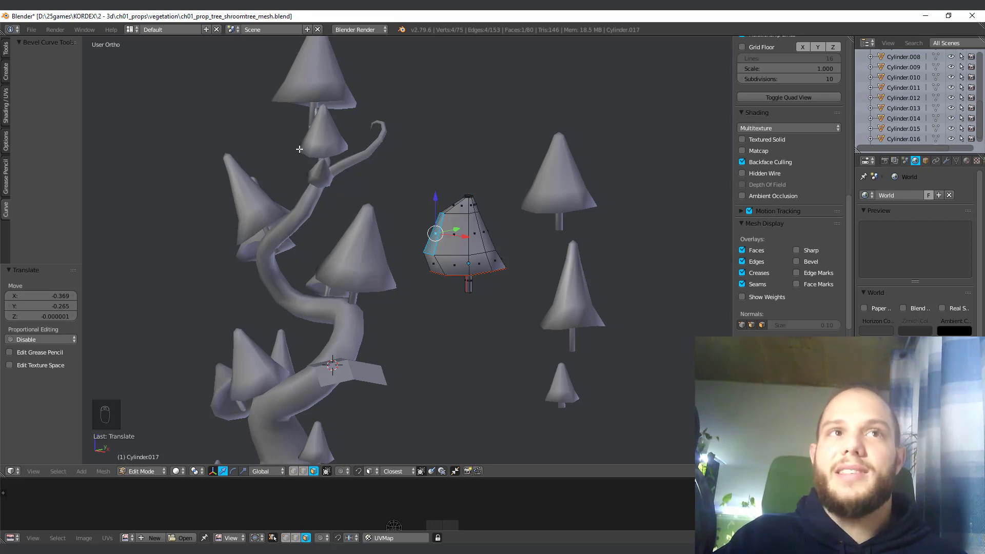
Step: Leave Edit Mode and delete the deformed mushroom copy
key("Tab")
key("x")
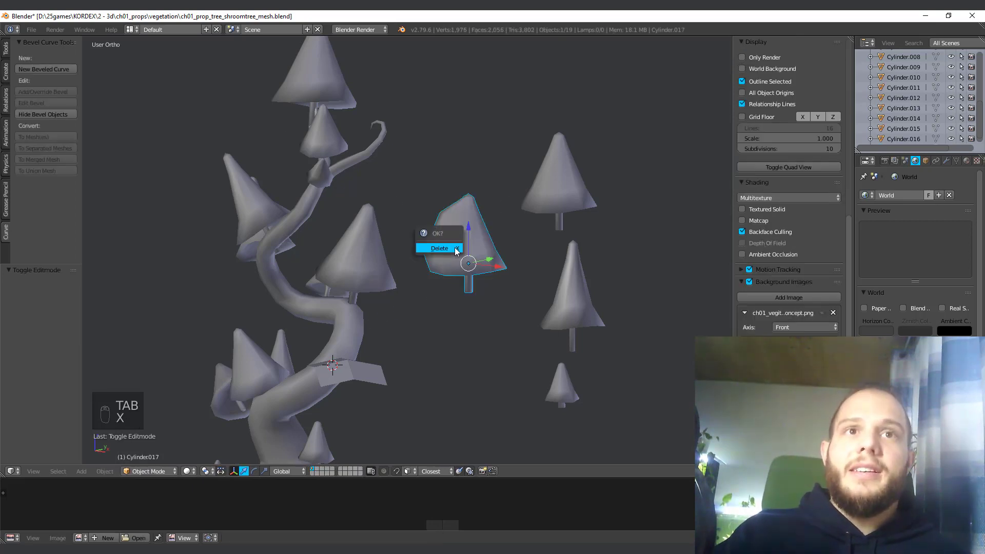
left_click(453, 247)
Step: Border-select the trunk with all its attached mushrooms, keep the trunk active, and join them into one object
middle_click_drag(412, 268, 334, 300)
key("a")
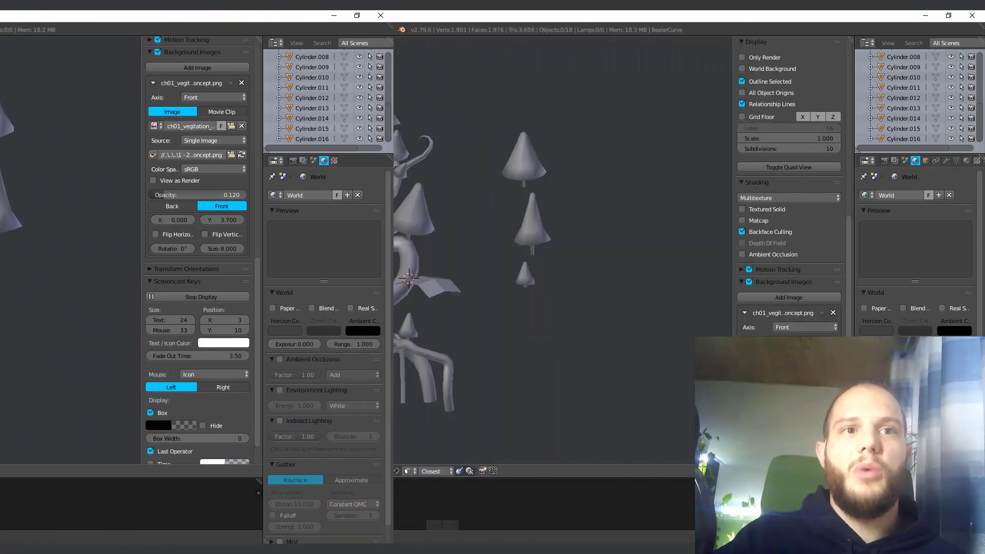
key("b")
left_click_drag(348, 427, 476, 66)
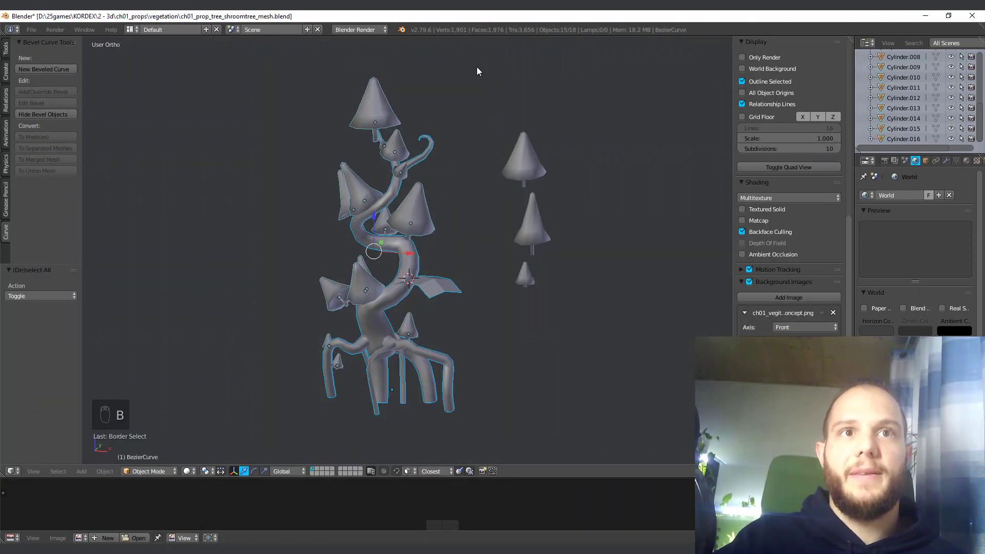
left_click(396, 292, "shift")
left_click(398, 298, "shift")
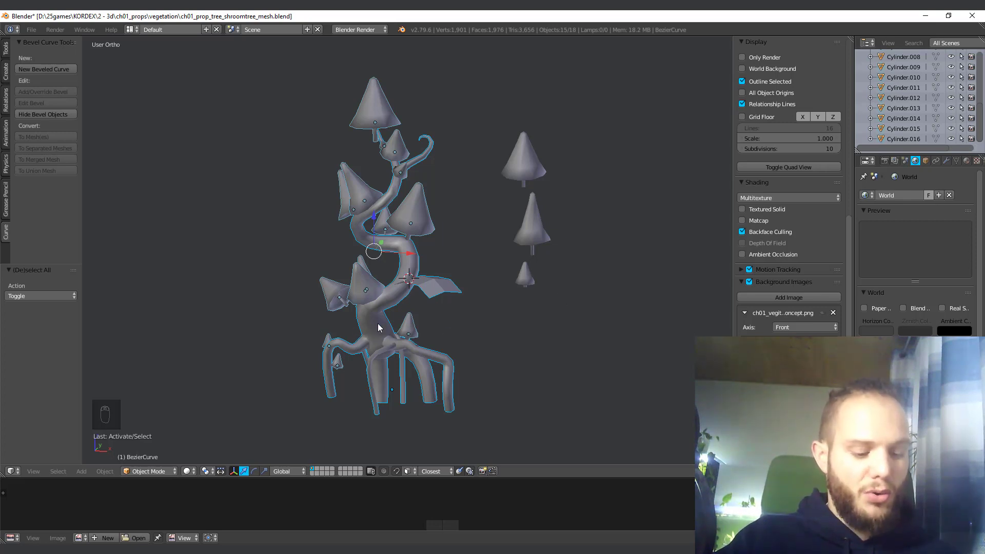
key("ctrl+j")
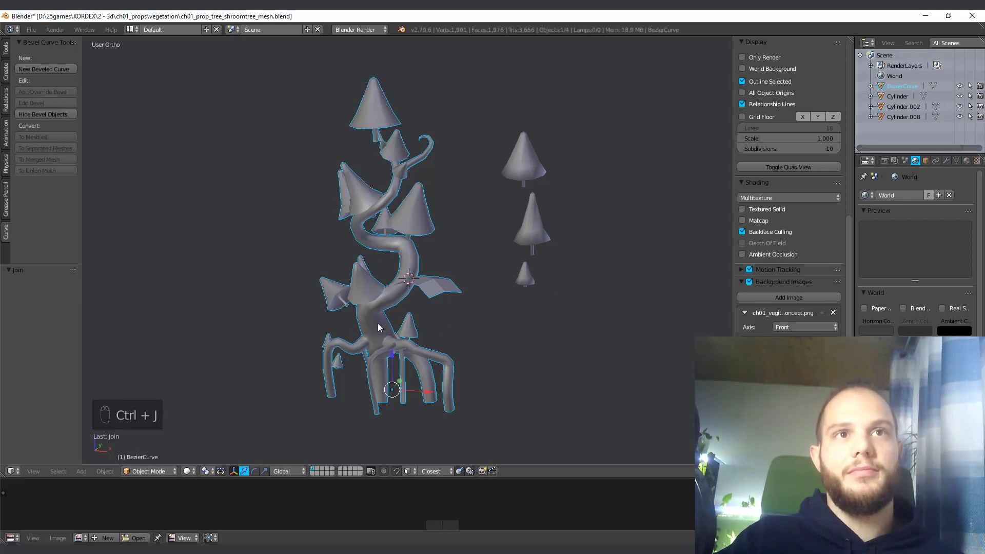
Step: Enter Edit Mode on the joined tree and select the seam-bounded cap exterior of the large mushroom above the middle trunk bend
scroll(373, 245, "up", 3)
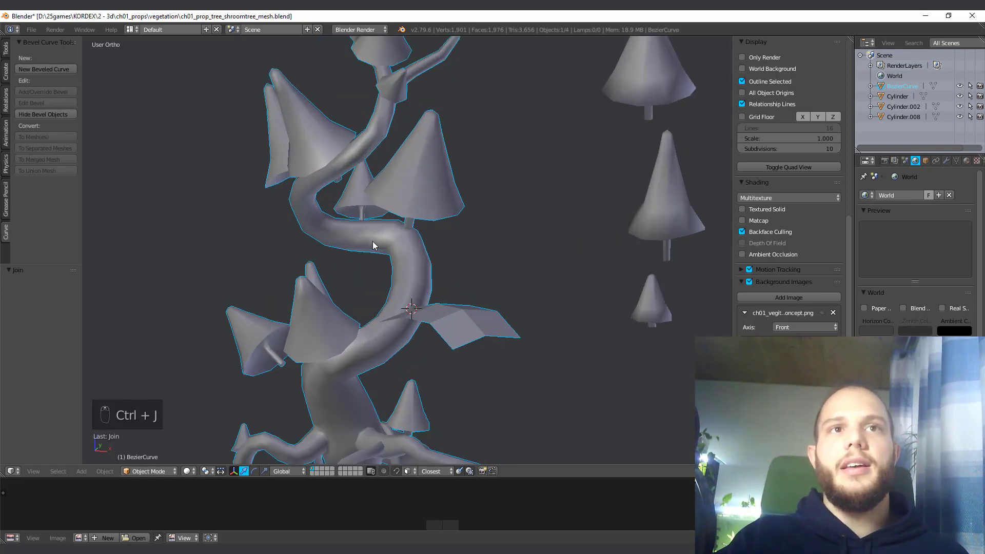
key("Tab")
middle_click_drag(387, 227, 419, 151)
right_click(420, 150)
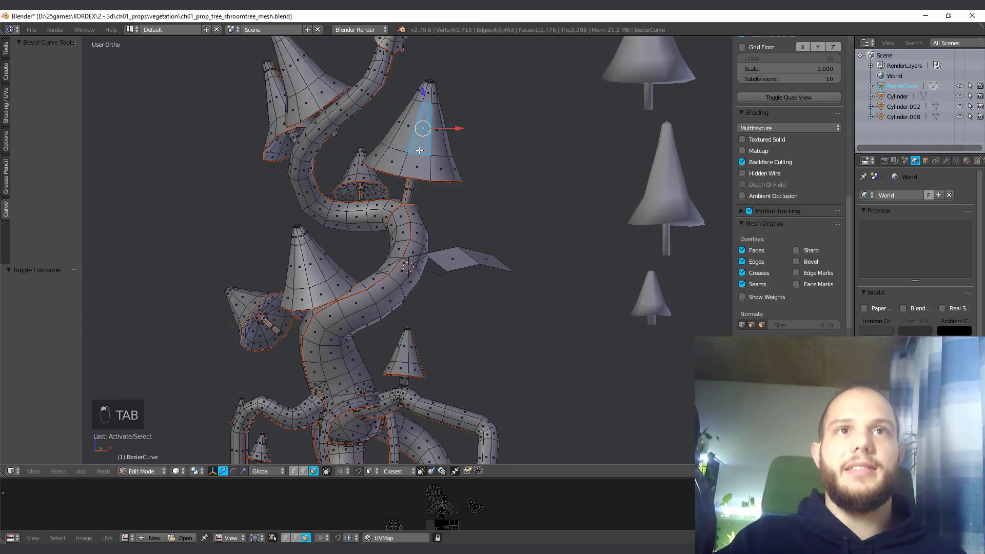
key("l")
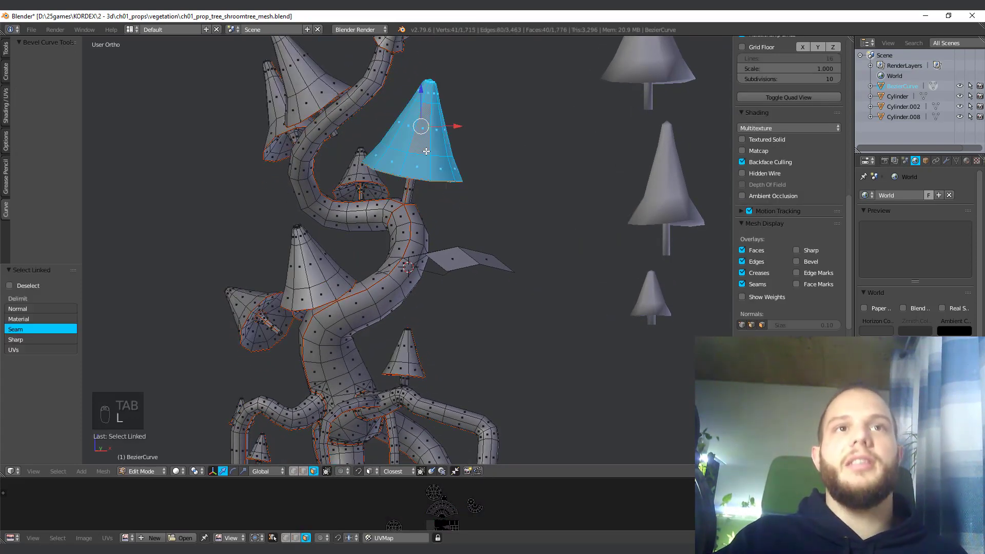
Step: In an enlarged UV editor, border-select the large mushroom's islands beside the UV grid, and enlarge the 3D view to show the tree
scroll(426, 151, "down", 3)
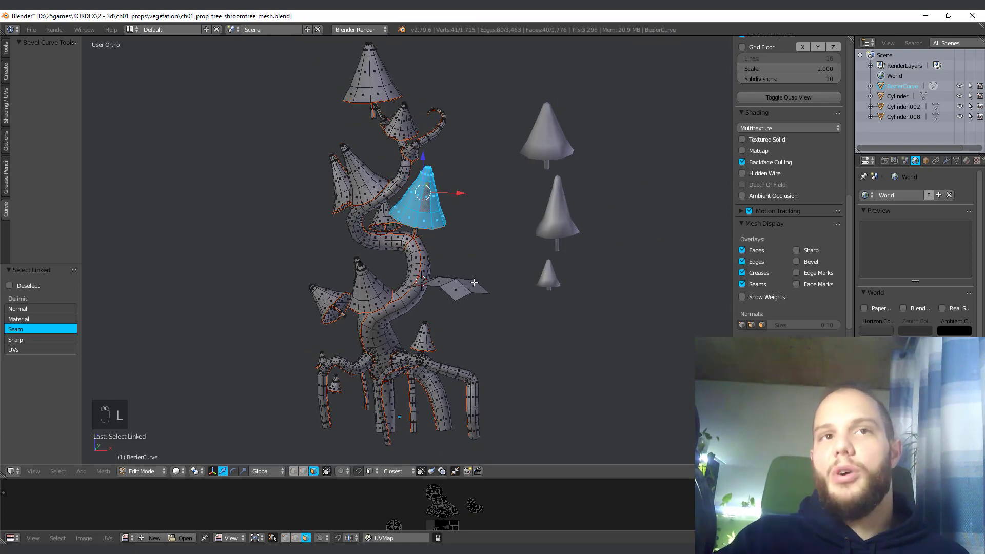
middle_click_drag(474, 281, 439, 278)
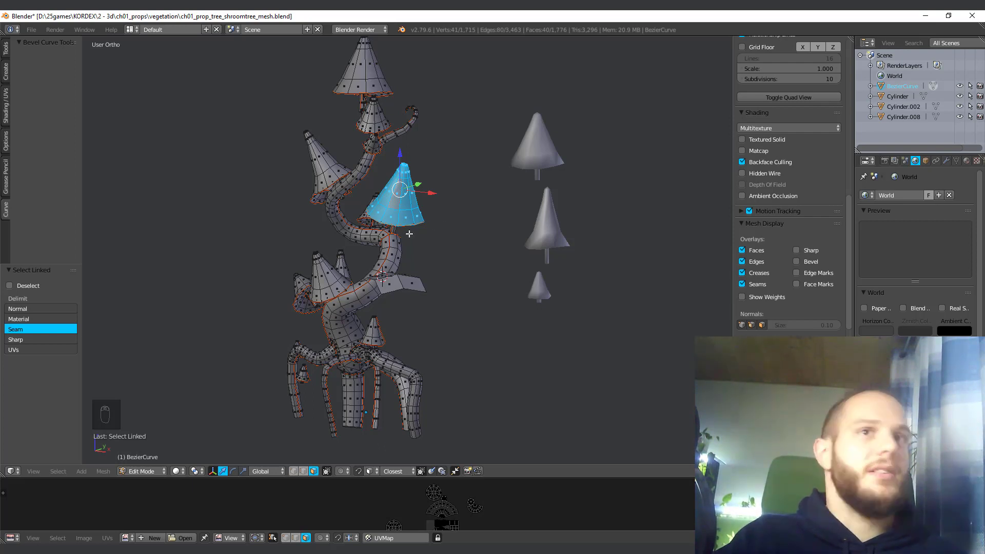
scroll(342, 231, "up", 1)
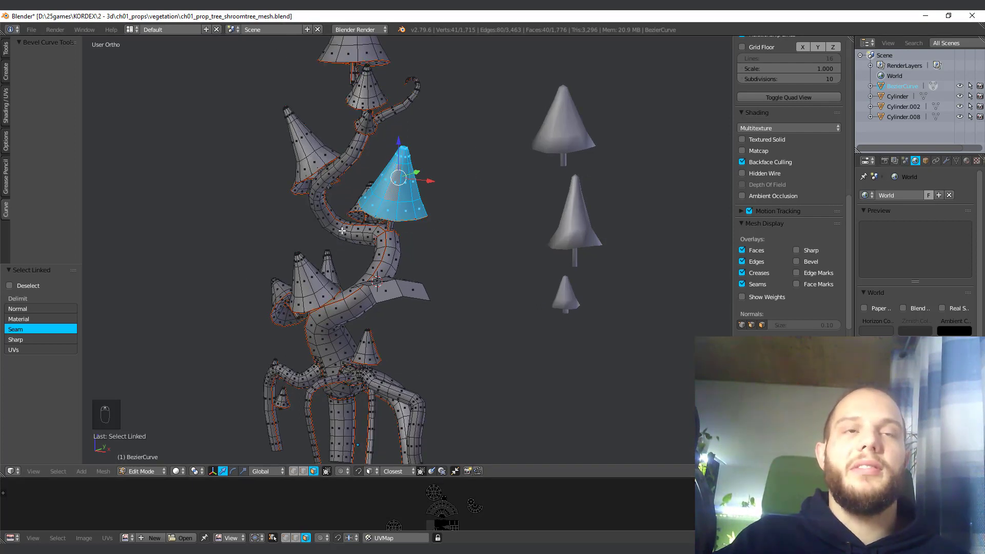
scroll(366, 243, "down", 3)
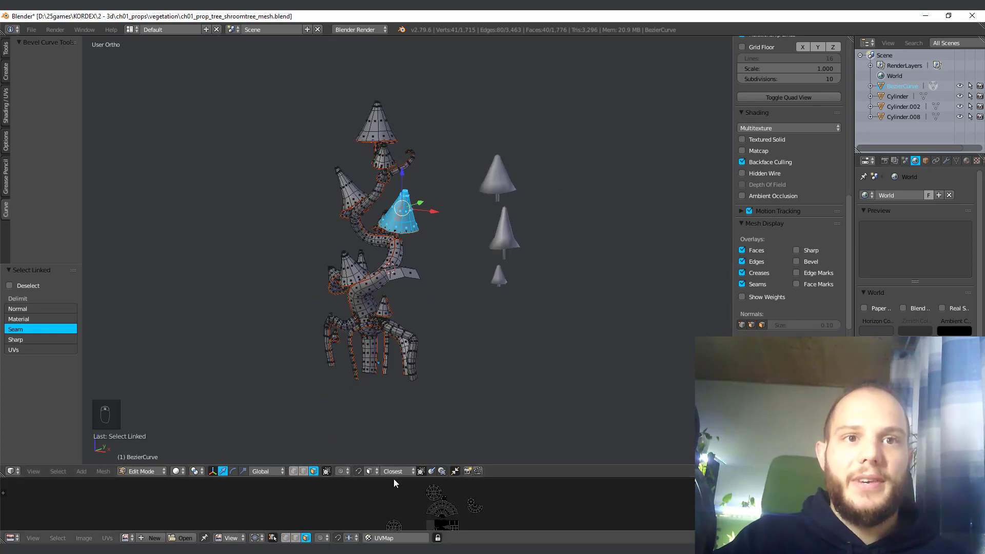
left_click_drag(393, 477, 392, 291)
scroll(399, 453, "up", 5)
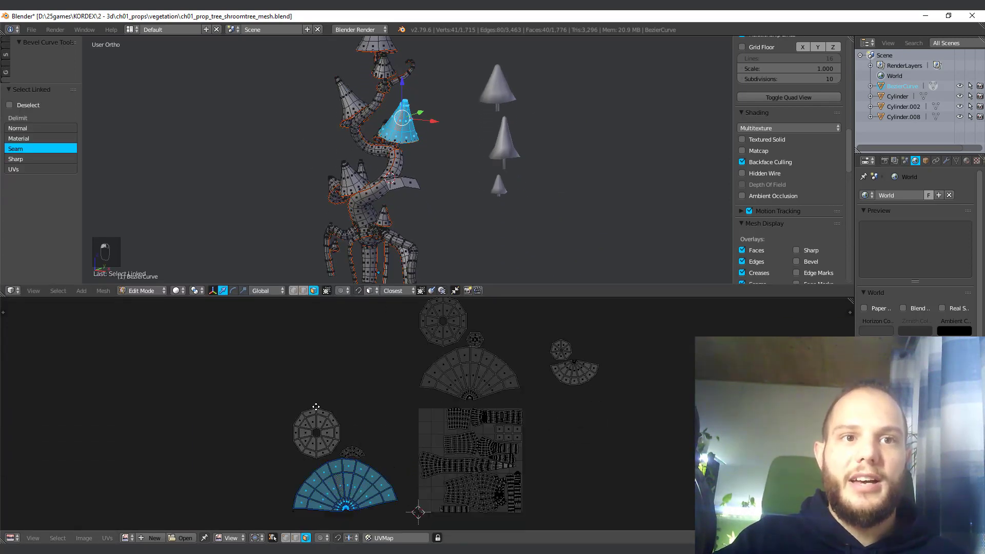
key("a")
key("b")
left_click_drag(265, 491, 405, 352)
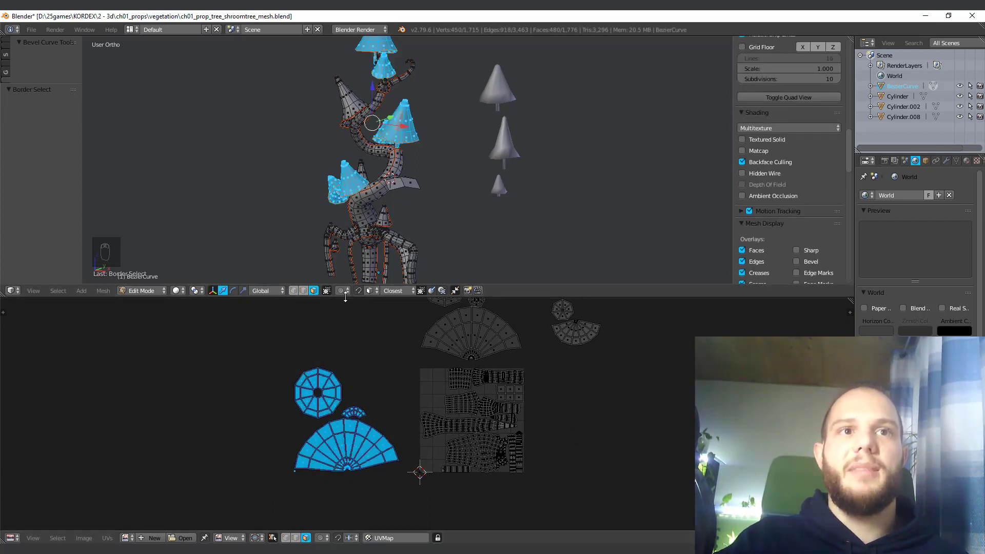
left_click_drag(344, 290, 348, 371)
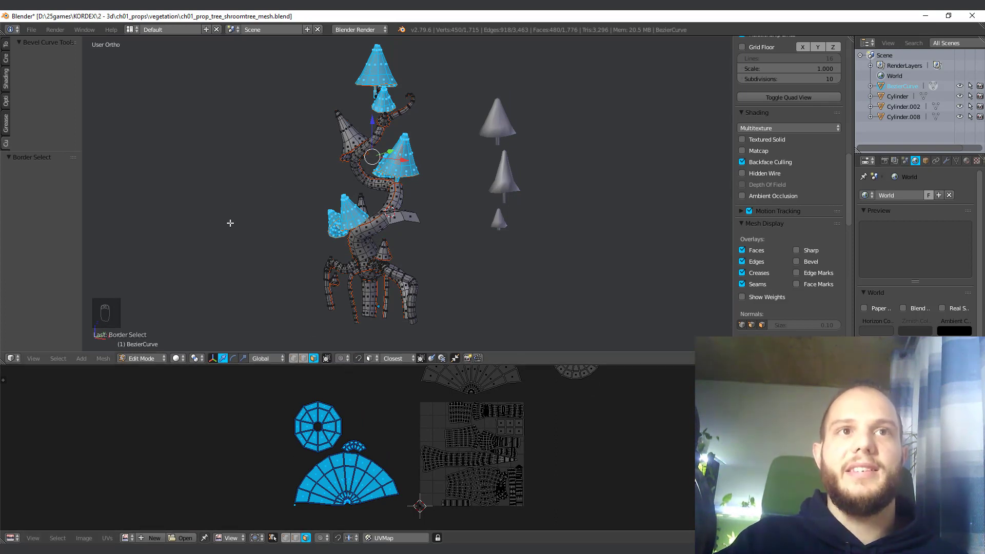
Step: Move the large mushroom's UV islands farther away from the UV grid, and deselect everything
middle_click_drag(228, 222, 255, 228)
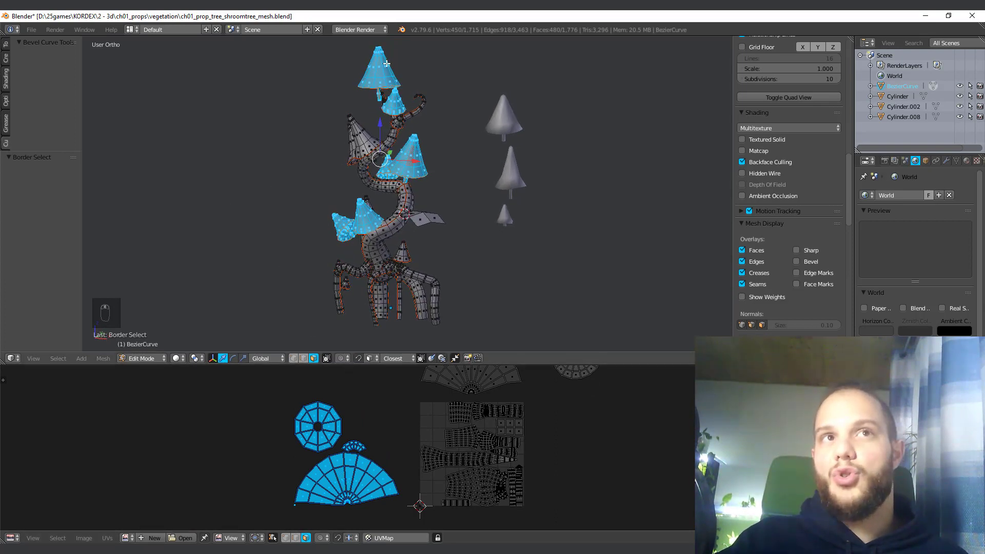
middle_click_drag(349, 512, 351, 482)
key("g")
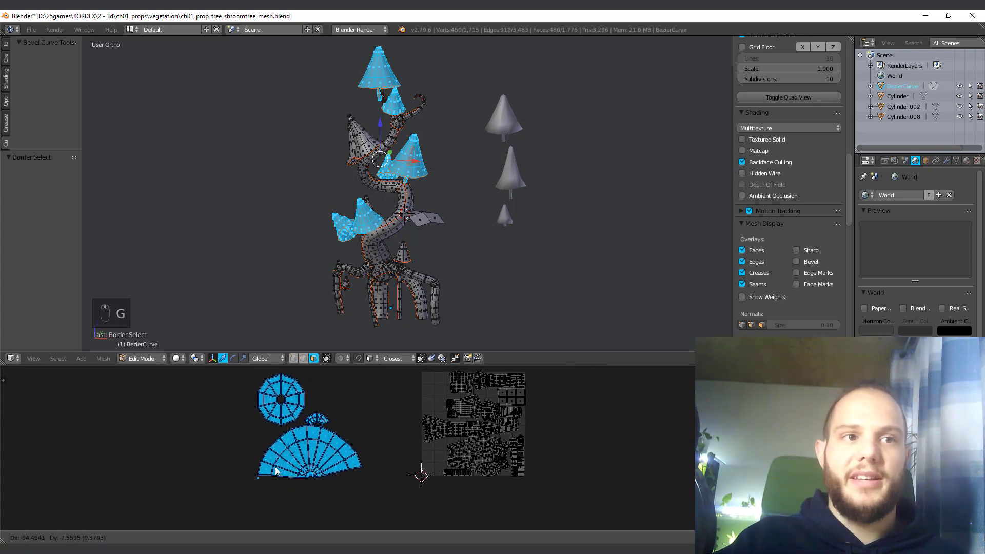
left_click(260, 473)
key("a")
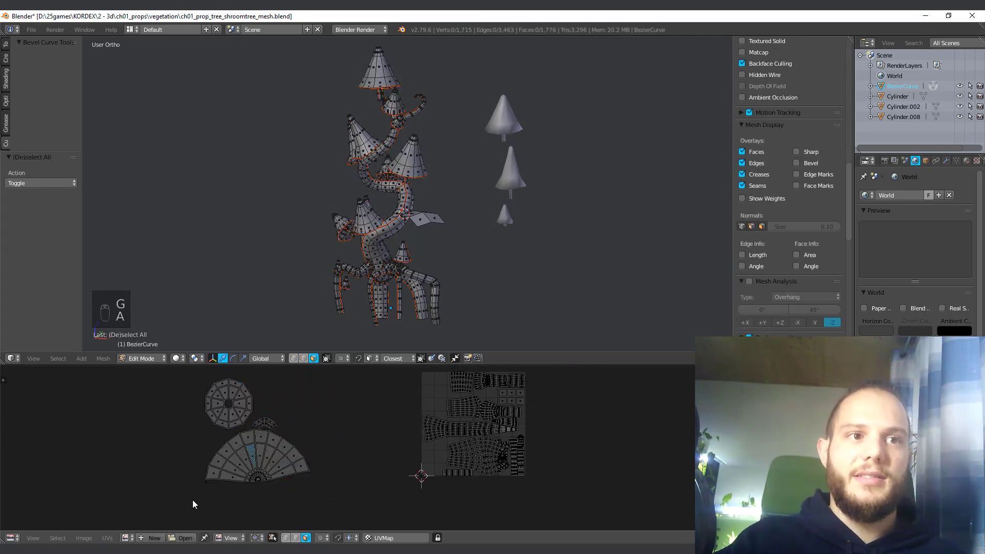
Step: Border-select the tiny UV speck near the corner of the large mushroom's fan and move it just below the UV grid's origin
key("a")
scroll(154, 503, "up", 3)
key("a")
middle_click_drag(4, 524, 152, 469)
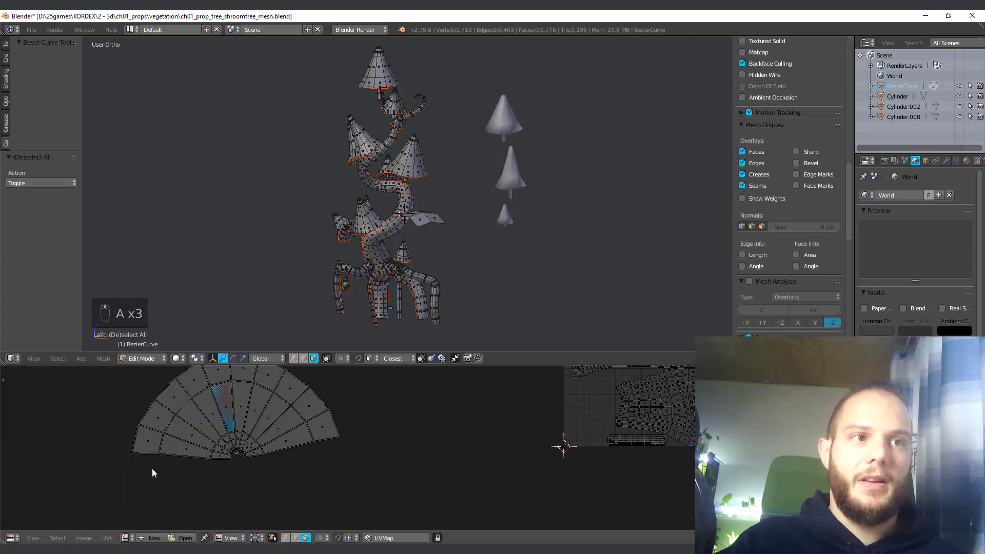
key("b")
left_click_drag(116, 472, 149, 457)
key("g")
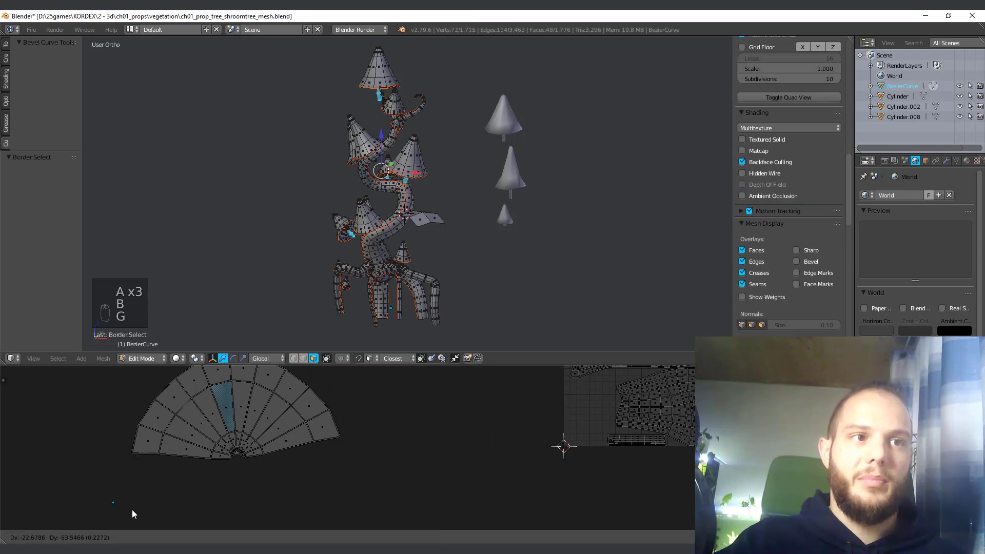
left_click(175, 518)
scroll(175, 518, "down", 2)
key("g")
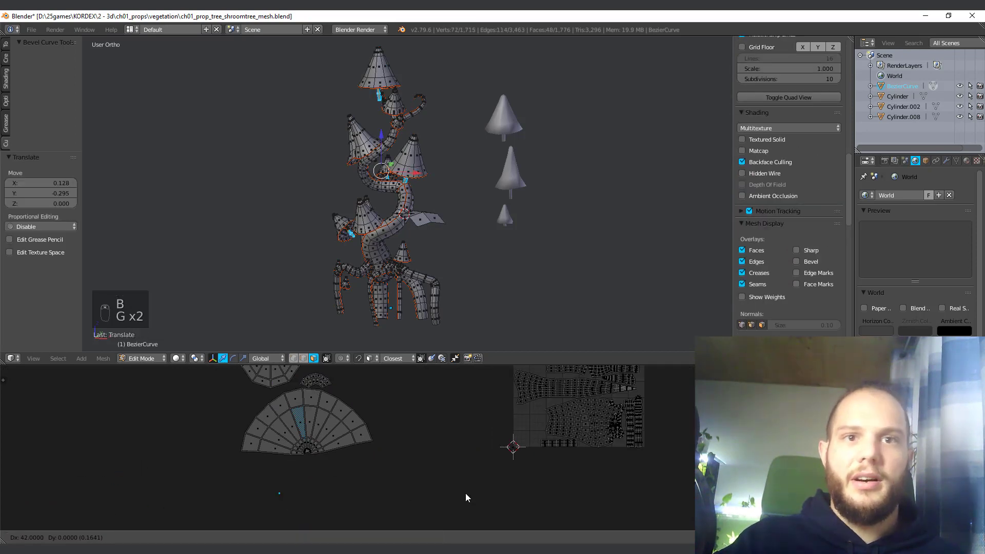
left_click(536, 489)
Step: Border-select the mid-size mushroom's islands above the UV grid to identify their mushrooms on the tree
middle_click_drag(540, 458, 410, 473)
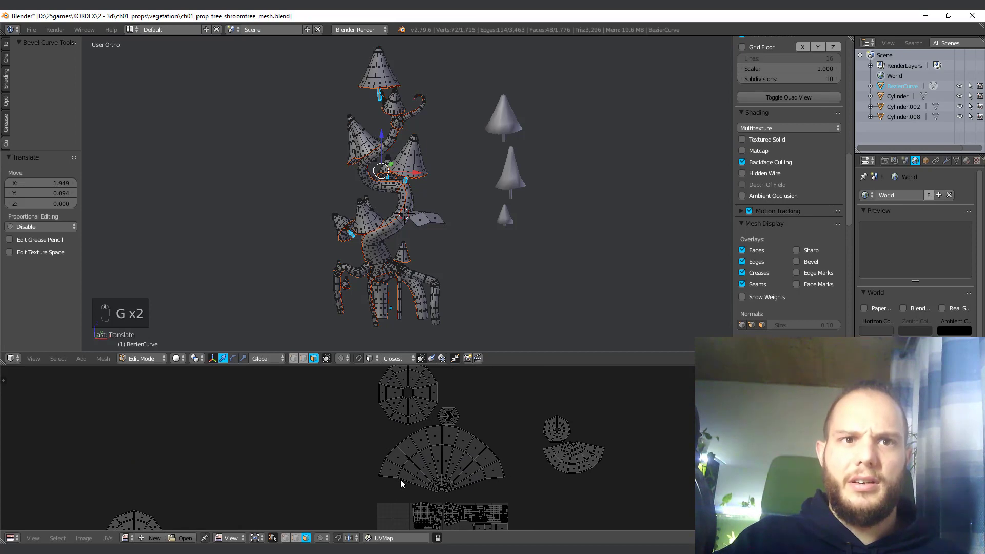
key("a")
right_click(439, 455)
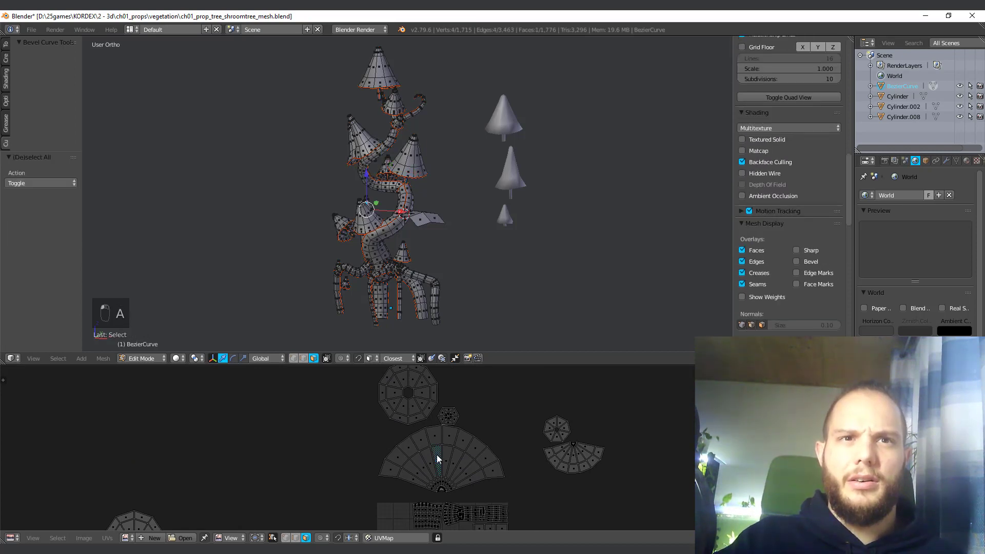
key("Tab")
key("Tab")
key("a")
key("b")
left_click_drag(334, 491, 527, 368)
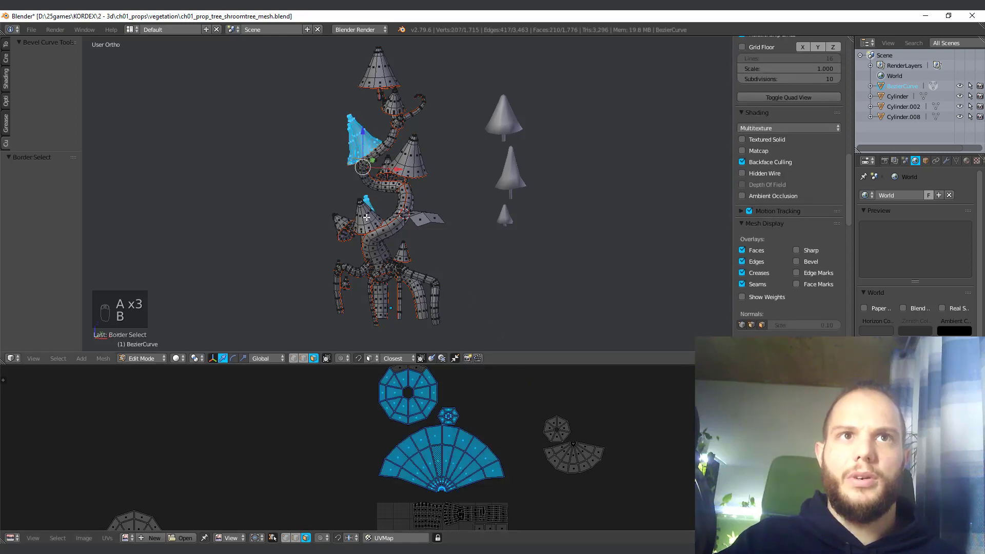
Step: Examine the tree from below and select a stem end face of the mid-size mushroom at the trunk
middle_click_drag(367, 218, 382, 249)
scroll(366, 111, "up", 3)
scroll(382, 249, "up", 5)
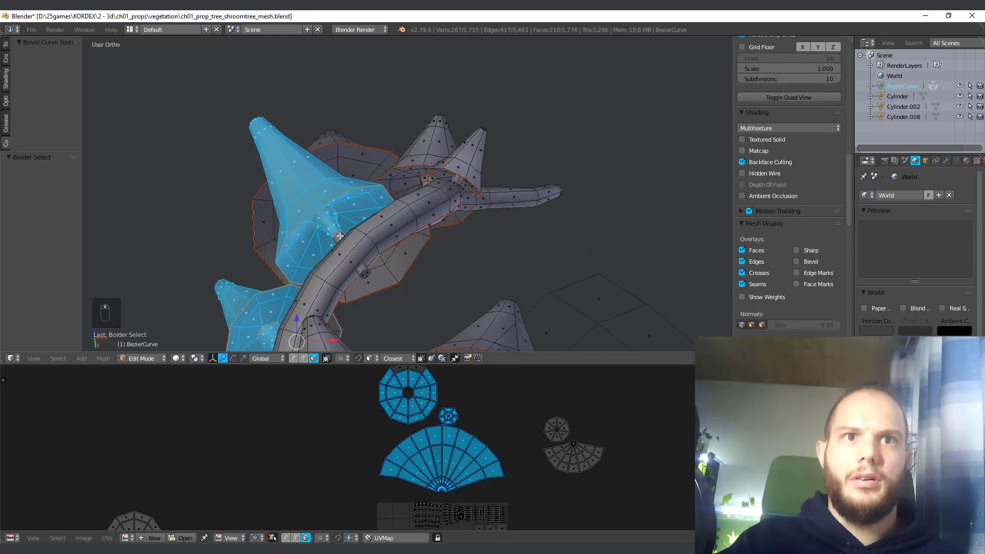
right_click(339, 235)
Step: Border-select the tiny stem-end UVs stacked at the UV grid's origin and move them below it by about 0.051 in X and -0.266 in Y
scroll(410, 462, "down", 2)
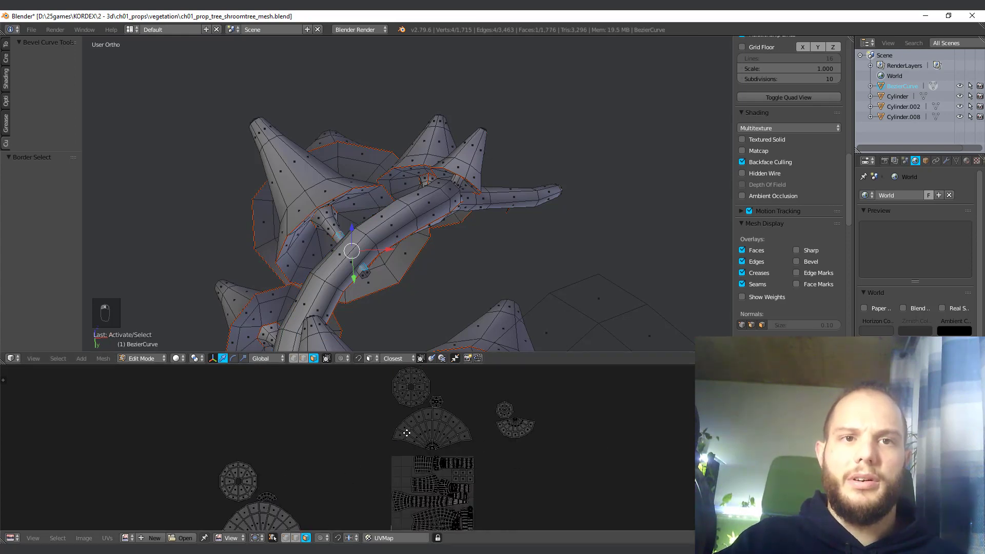
middle_click_drag(406, 432, 399, 432)
scroll(386, 501, "up", 3)
key("a")
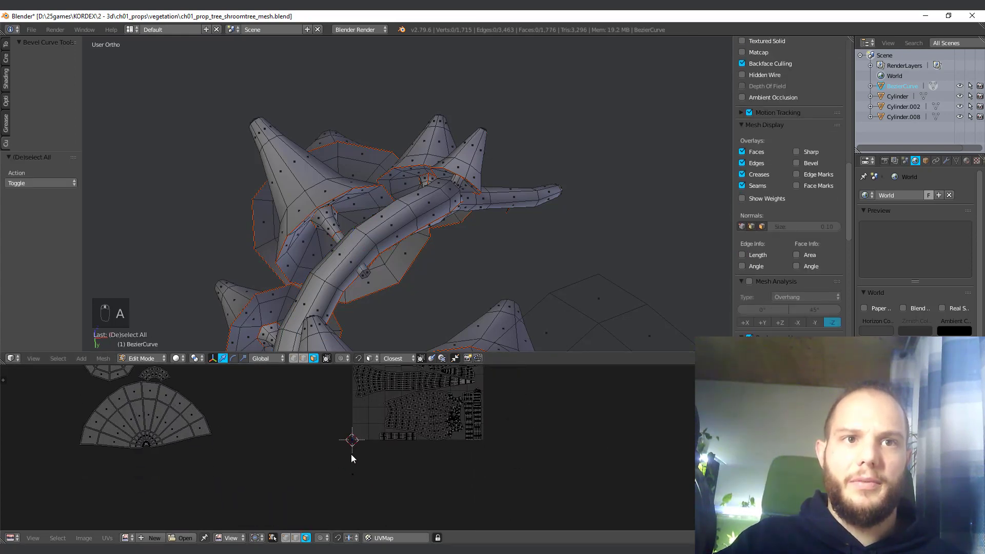
key("b")
left_click_drag(326, 456, 366, 426)
key("g")
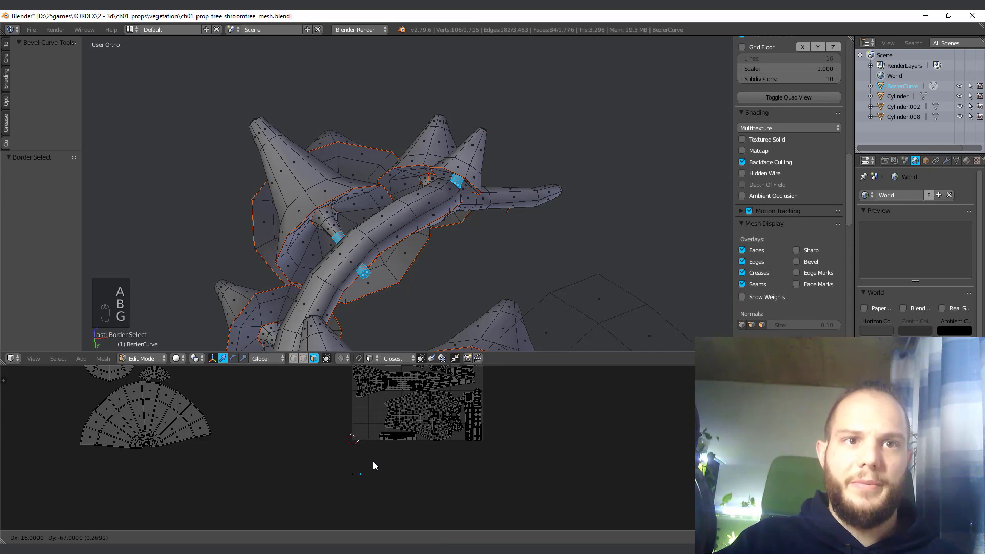
left_click(373, 462)
Step: Clear the selection and border-select the large mushroom's disc, strip and fan islands standing apart from the UV grid
scroll(374, 445, "down", 5)
middle_click_drag(329, 232, 362, 268)
scroll(360, 256, "down", 3)
scroll(388, 296, "down", 4)
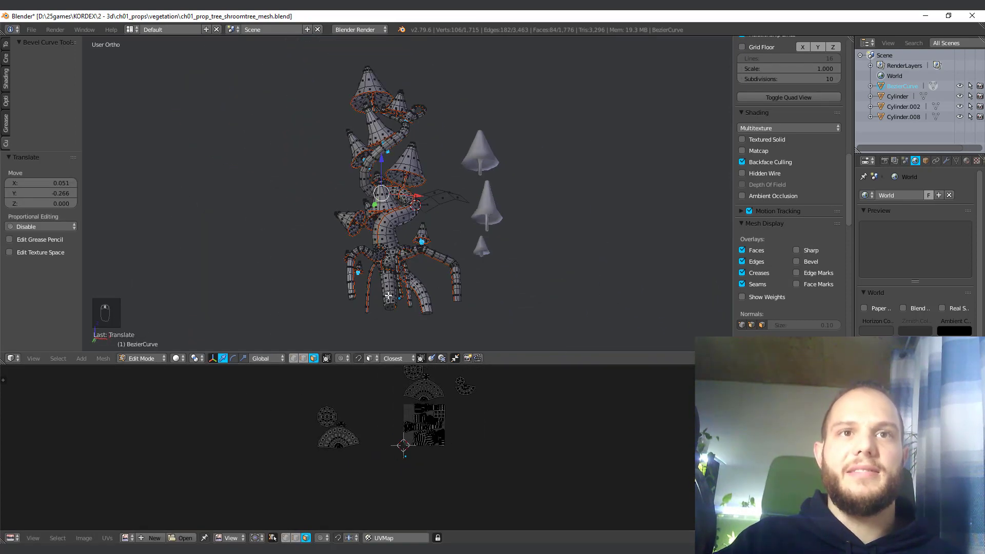
scroll(371, 500, "up", 4)
scroll(407, 494, "down", 3)
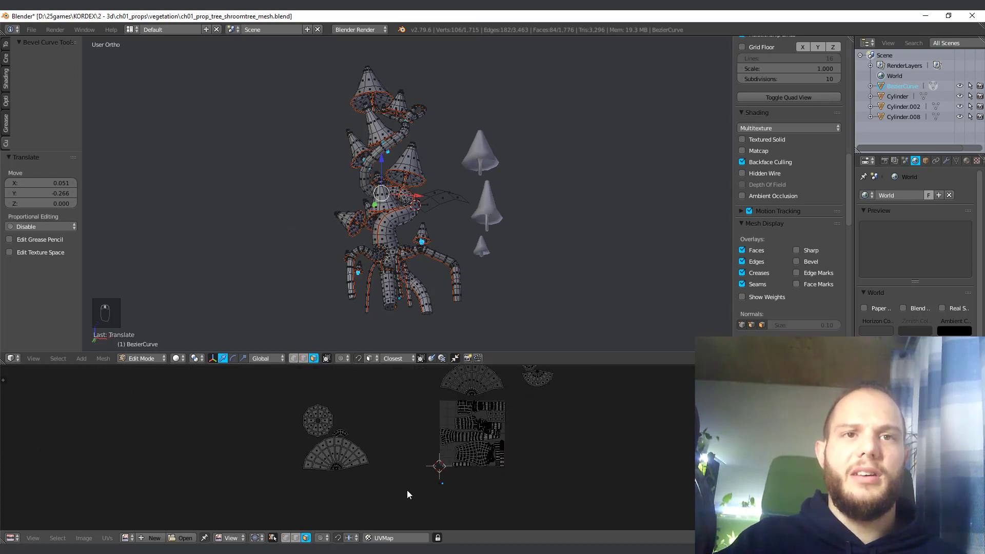
key("a")
key("a")
key("a")
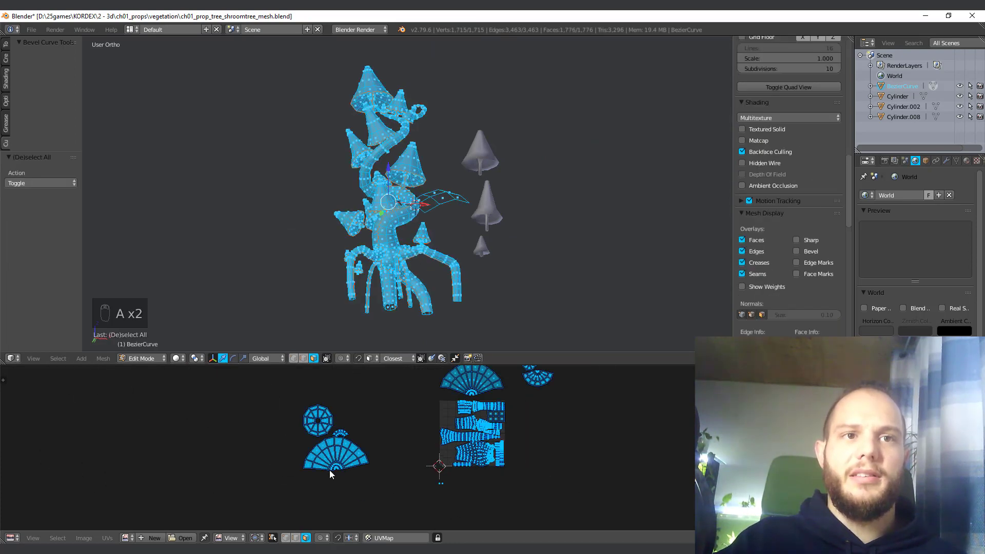
key("b")
left_click_drag(278, 480, 386, 417)
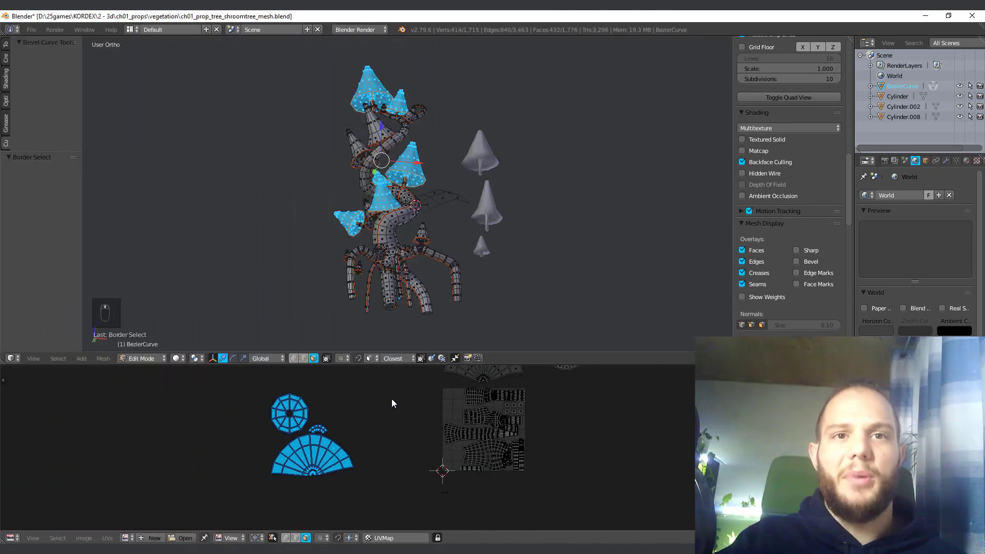
middle_click_drag(392, 403, 379, 443)
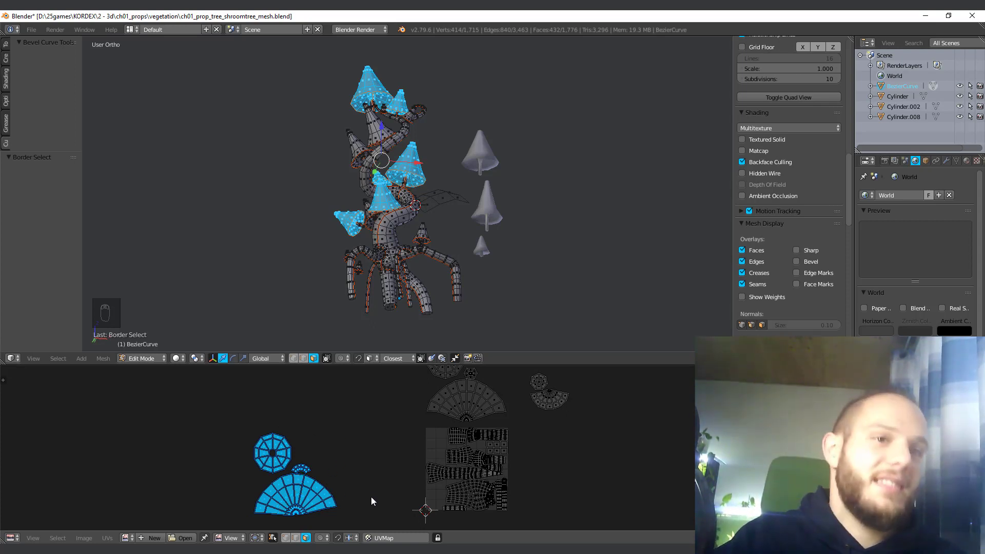
middle_click_drag(352, 471, 311, 455)
middle_click_drag(289, 413, 278, 447)
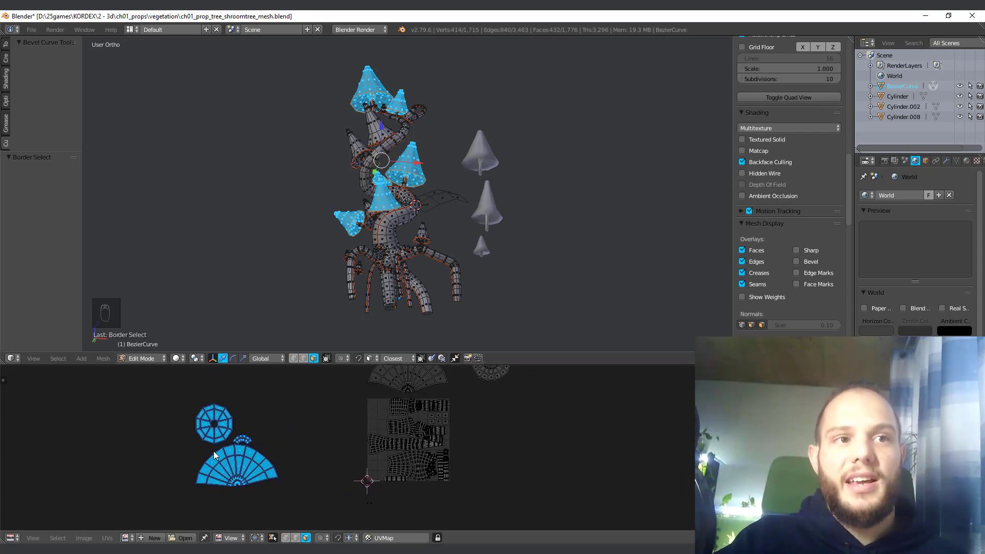
Step: Scale the large mushroom's islands to about 0.355 and move them across the UV grid, below the small mushroom's islands
key("s")
left_click(254, 472)
key("g")
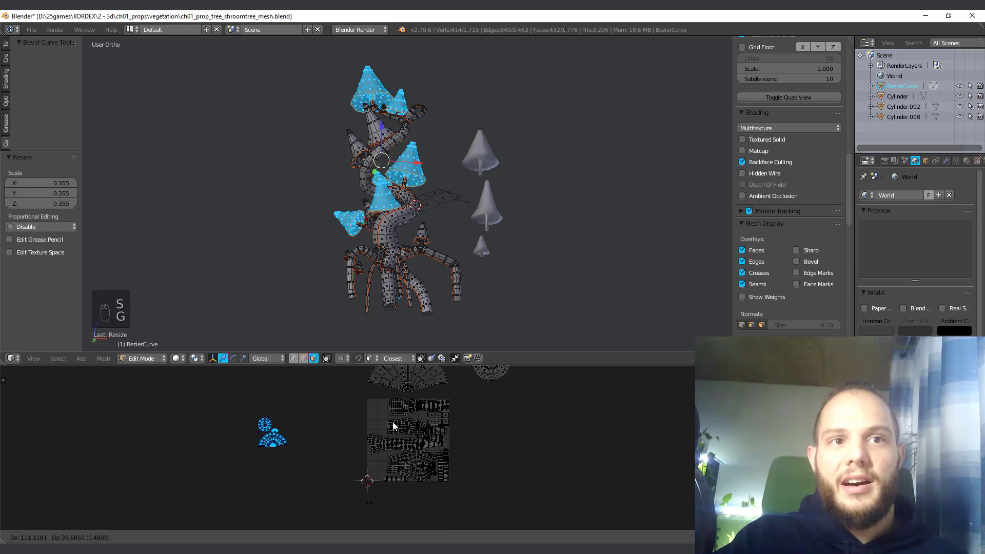
left_click(389, 430)
scroll(396, 424, "up", 1)
middle_click_drag(394, 429, 301, 476)
key("g")
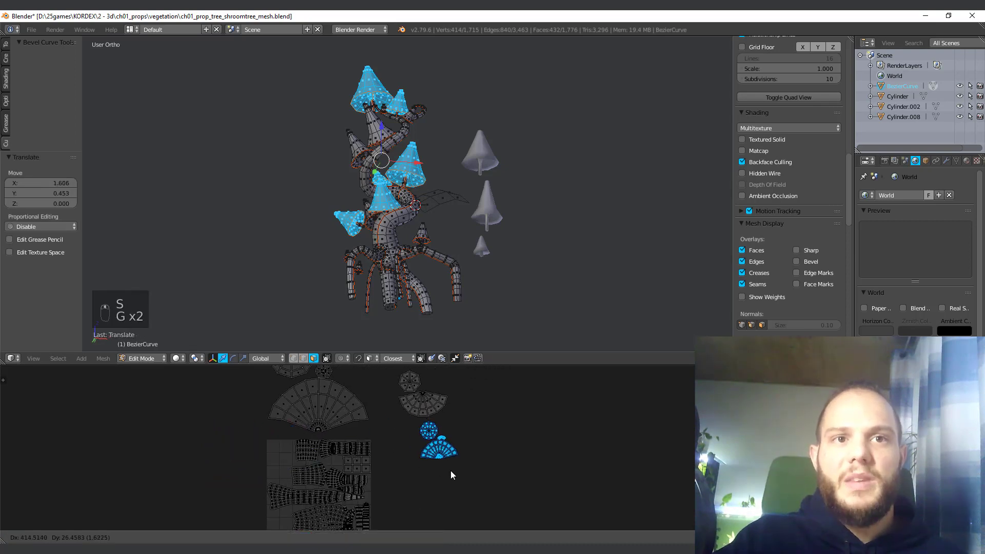
left_click(431, 479)
middle_click_drag(356, 414, 333, 457)
Step: Border-select the mid-size mushroom's islands above the UV grid, scale them to about 0.414, and move them beside the large mushroom's islands
key("a")
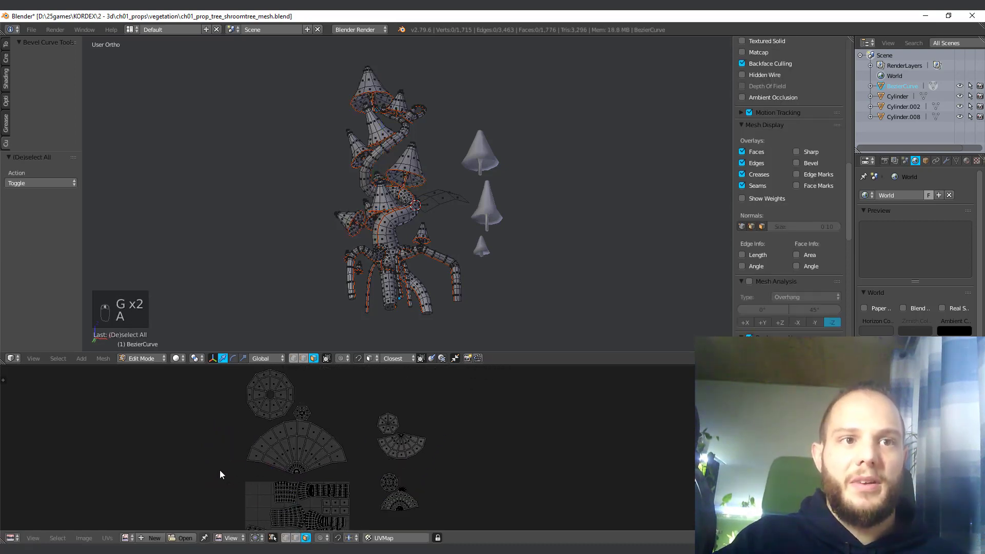
key("b")
key("a")
key("b")
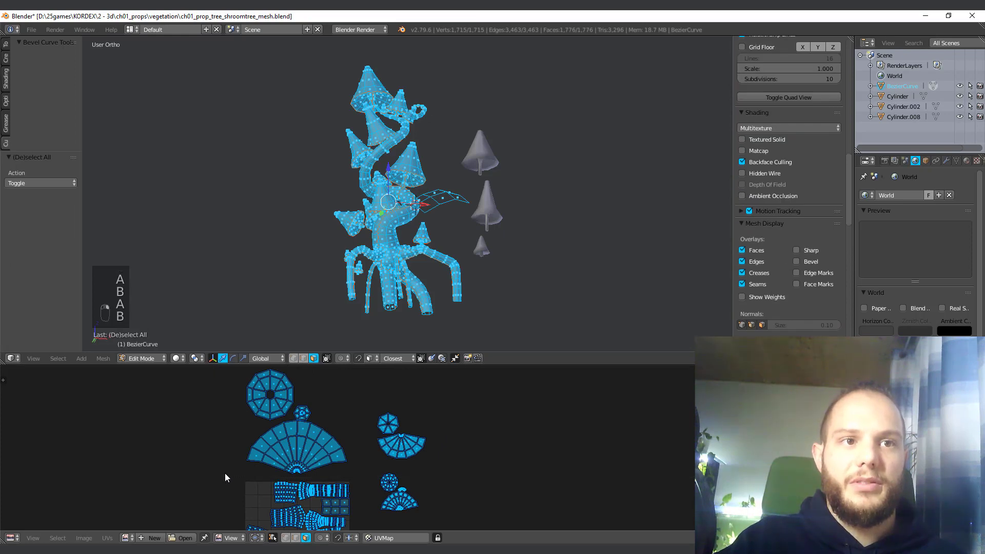
key("a")
key("b")
left_click_drag(211, 475, 375, 364)
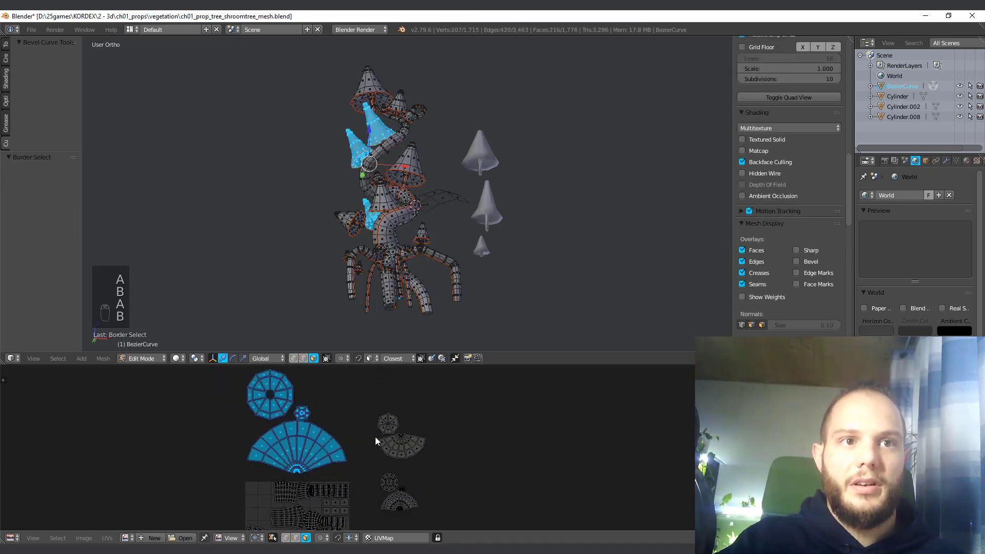
key("s")
left_click(322, 442)
key("g")
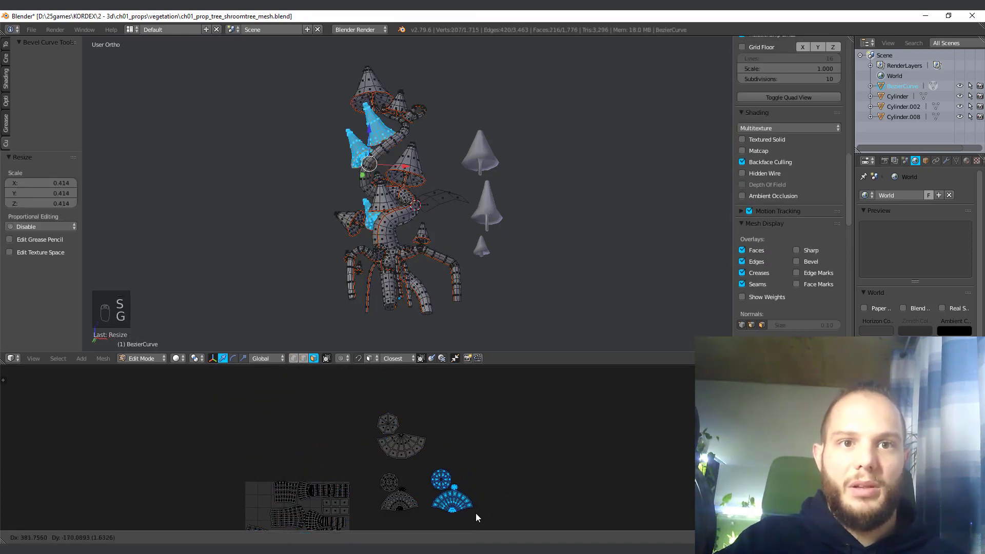
left_click(476, 513)
Step: Fine-tune the scale and position of the mid-size mushroom's islands against the neighbouring large mushroom's islands
key("s")
left_click(516, 509)
key("g")
left_click(511, 510)
key("s")
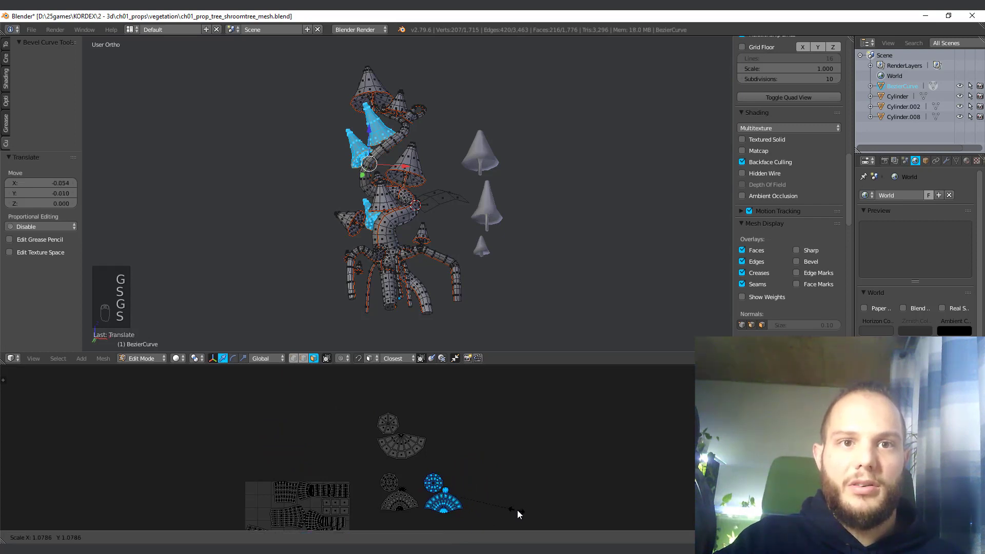
left_click(517, 510)
Step: Border-select the small mushroom's islands, scale them to about 0.462, and move them to the end of the row of mushroom islands
key("a")
key("b")
left_click_drag(343, 468, 472, 404)
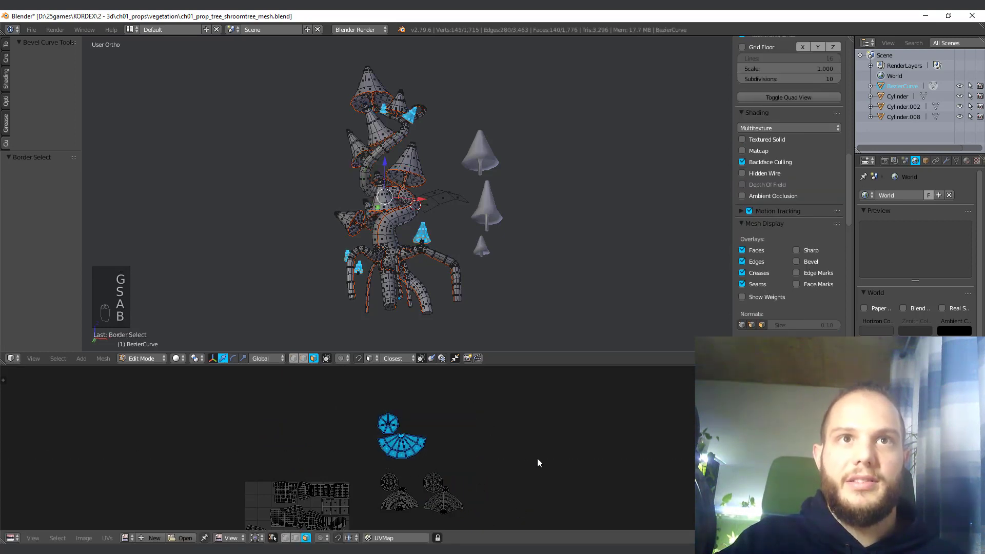
key("s")
left_click(461, 460)
key("g")
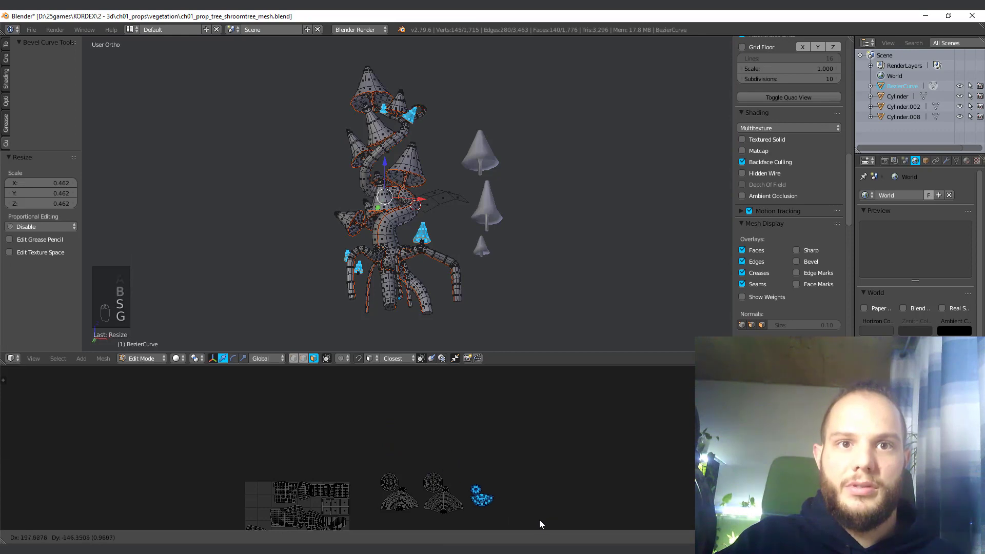
left_click(539, 524)
Step: Border-select the large mushroom's fan island and separate it from its disc by about -0.133 in X and -0.125 in Y
mouse_move(424, 505)
middle_mouse_down()
mouse_move(474, 418)
mouse_move(427, 489)
middle_mouse_up()
scroll(494, 409, "up", 3)
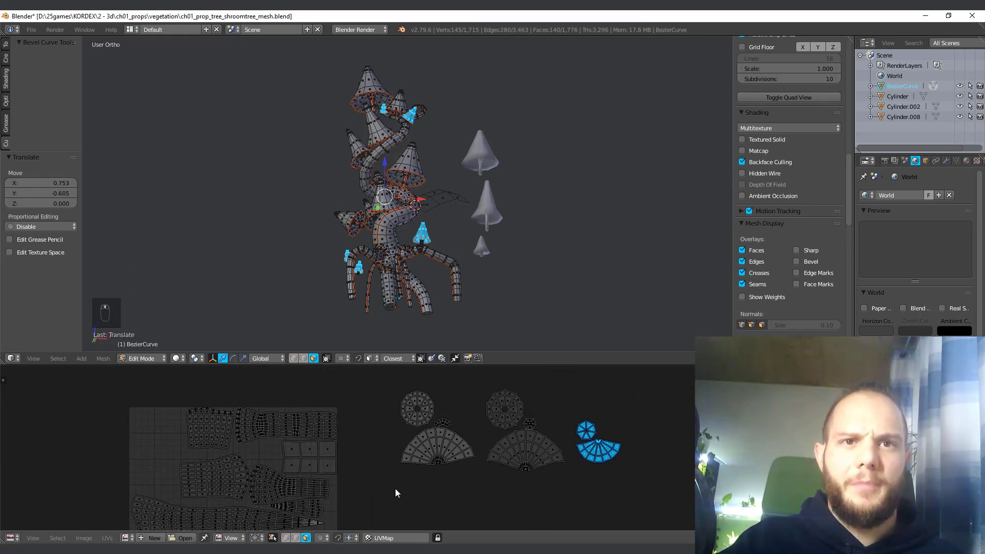
key("a")
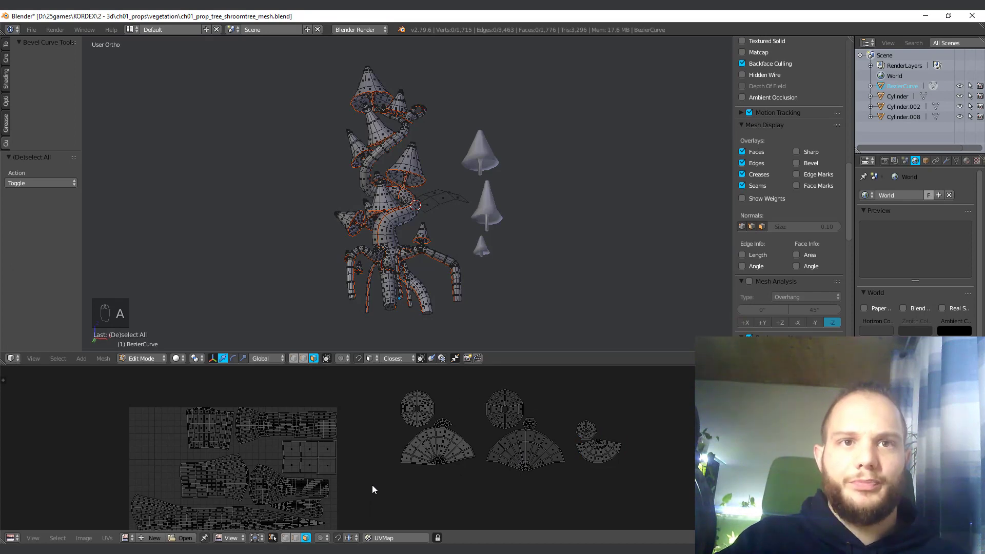
key("a")
key("a")
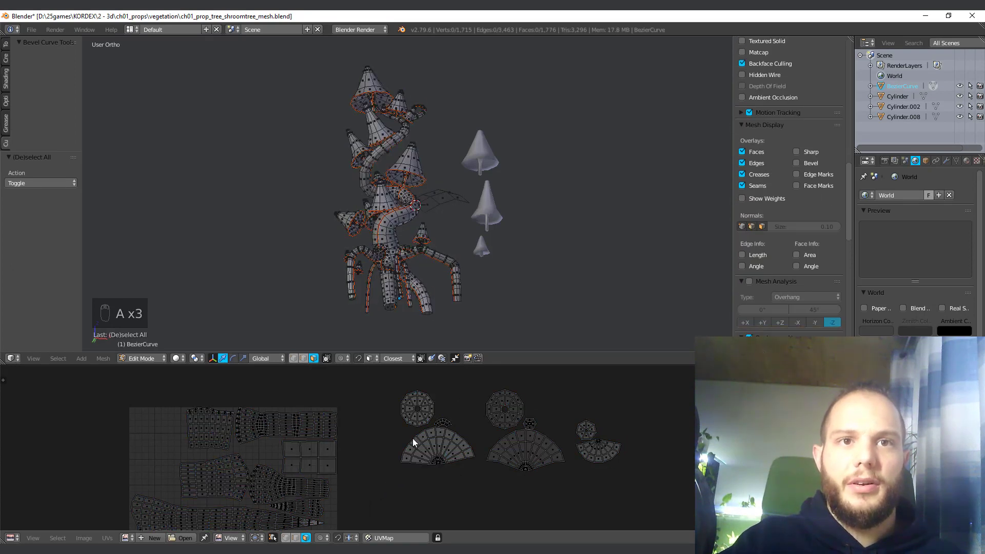
scroll(418, 441, "up", 3)
middle_click_drag(458, 468, 444, 470)
key("a")
key("a")
key("b")
left_click_drag(323, 511, 515, 414)
key("g")
left_click(461, 469)
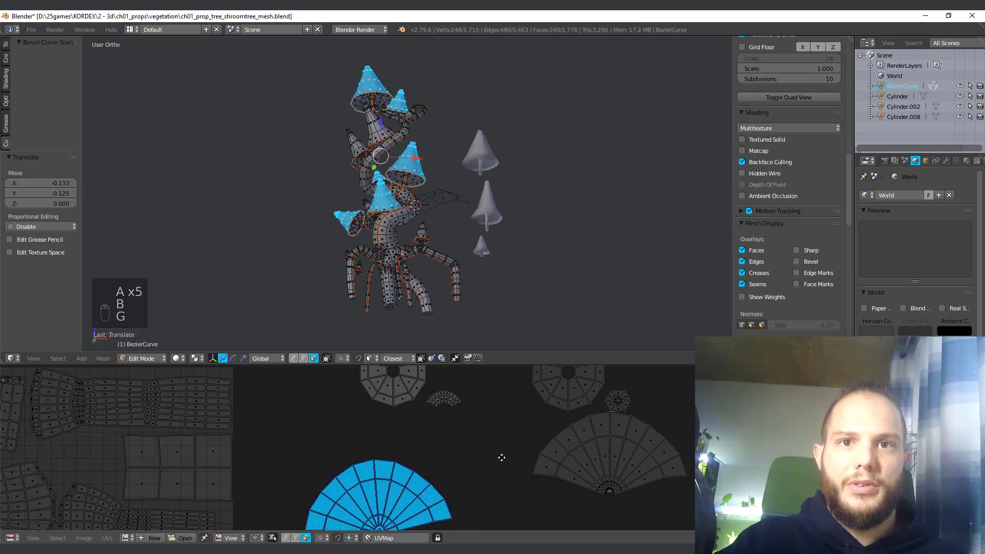
Step: Border-select the mid-size mushroom's fan island and move it down in line with the large mushroom's fan
middle_click_drag(509, 482, 413, 453)
key("a")
key("b")
left_click_drag(399, 485, 613, 389)
key("g")
left_click(549, 435)
Step: Border-select the small mushroom's fan island and move it away from its disc by about -0.137 in X and -0.146 in Y
key("a")
key("b")
left_click_drag(595, 457, 700, 413)
key("g")
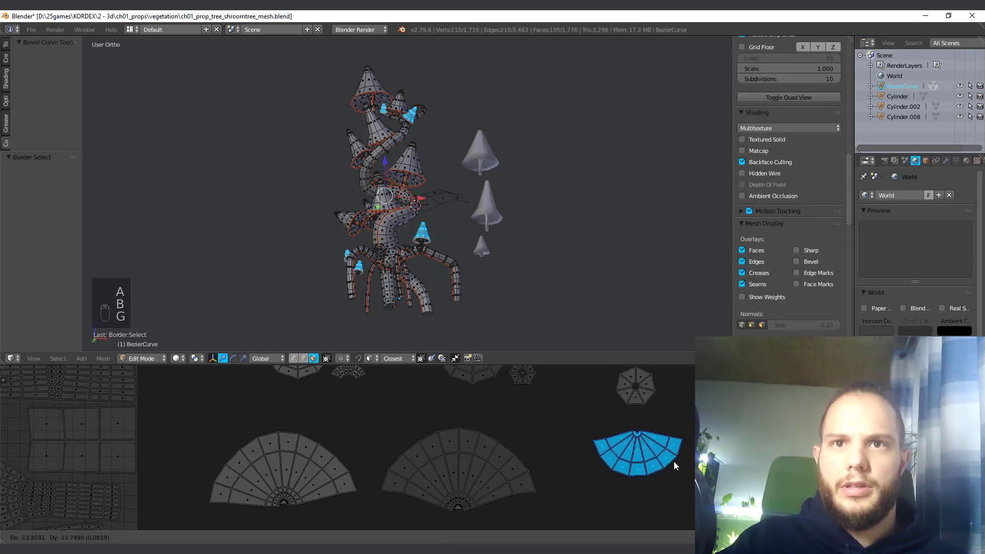
left_click(662, 495)
Step: Enlarge the UV editor to show the whole UV grid together with the mushroom islands
scroll(322, 470, "down", 3)
middle_click_drag(323, 471, 502, 451)
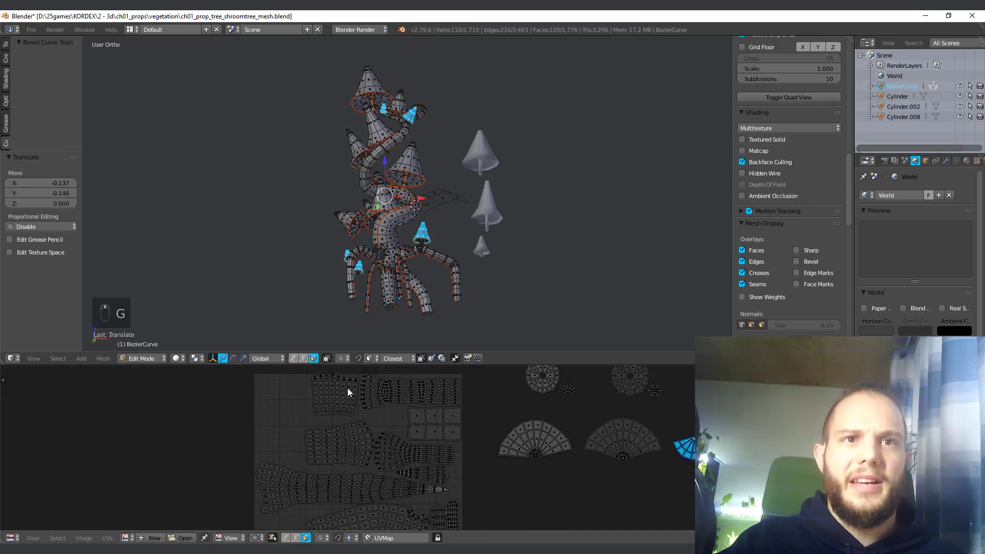
left_click_drag(359, 365, 359, 238)
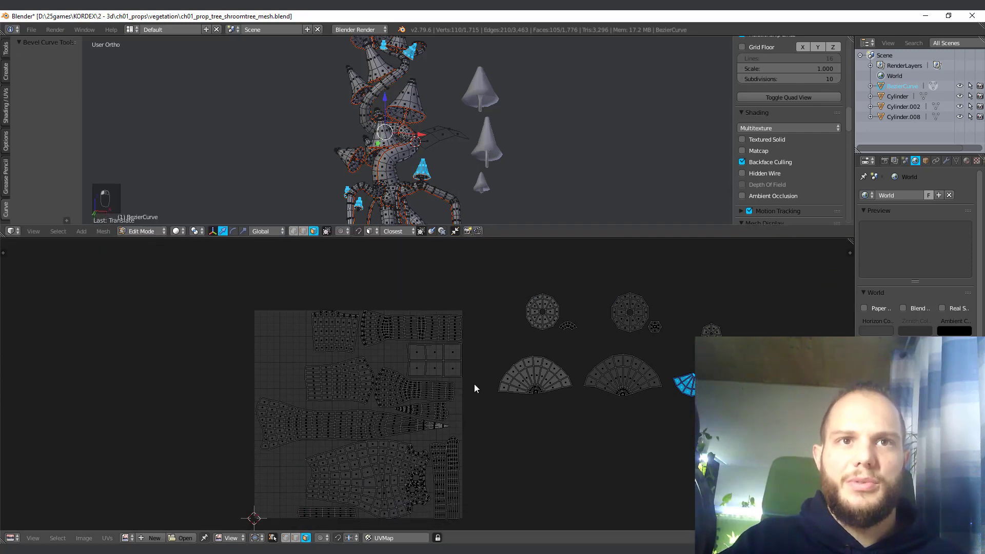
Step: Border-select the large mushroom's fan island and move it slightly up and to the right, directly beneath its disc
scroll(477, 386, "up", 1)
scroll(502, 380, "down", 1)
middle_click_drag(502, 380, 442, 417)
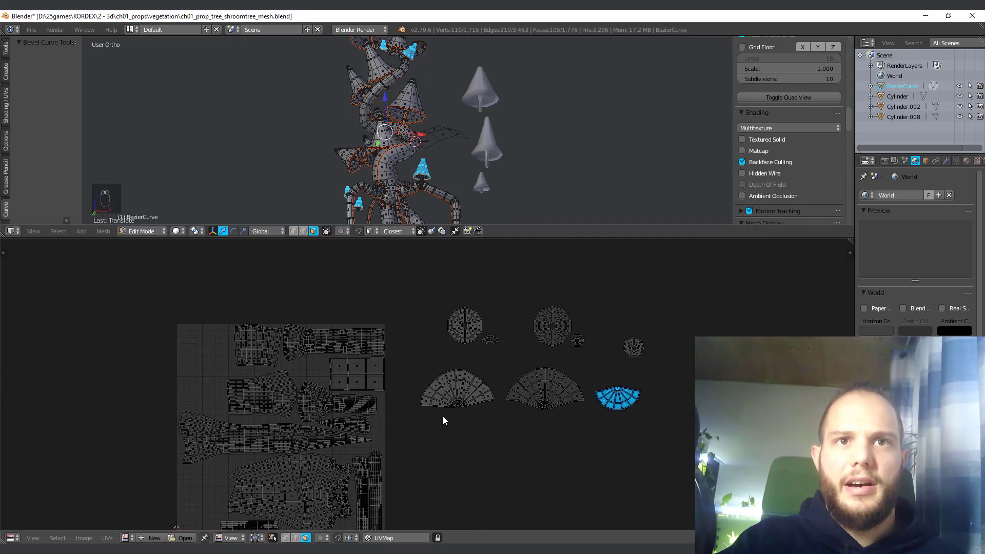
key("a")
key("b")
left_click_drag(413, 411, 500, 365)
middle_click_drag(523, 403, 605, 354)
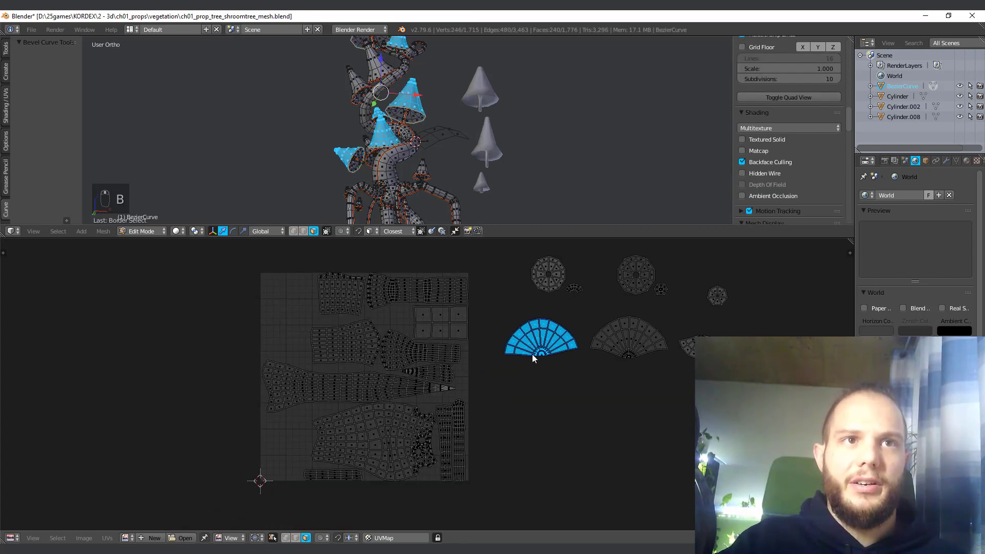
key("g")
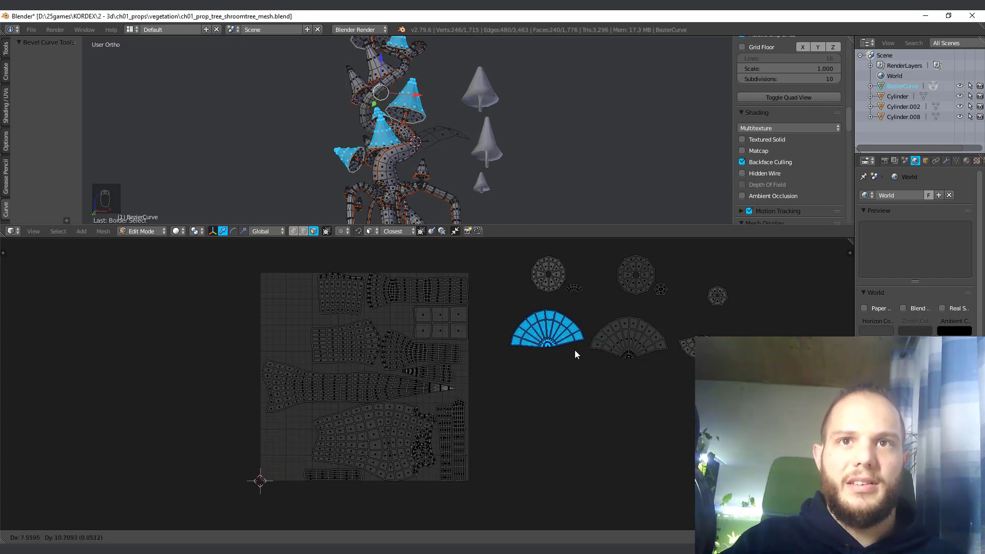
left_click(574, 349)
Step: Border-select all the mushroom islands, try rescaling them, and move them together to the left side of the UV grid
key("a")
key("b")
left_click_drag(483, 390, 812, 248)
key("s")
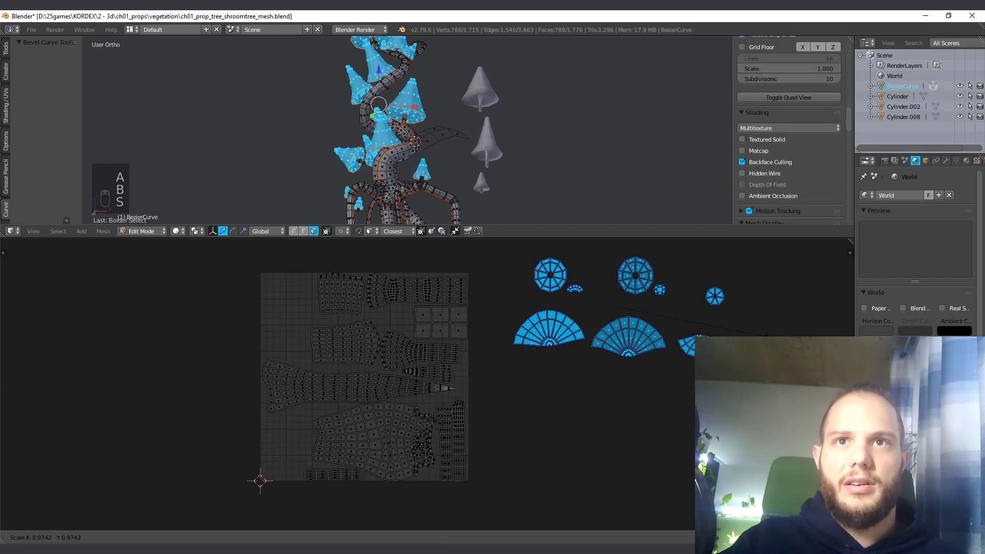
key("g")
key("s")
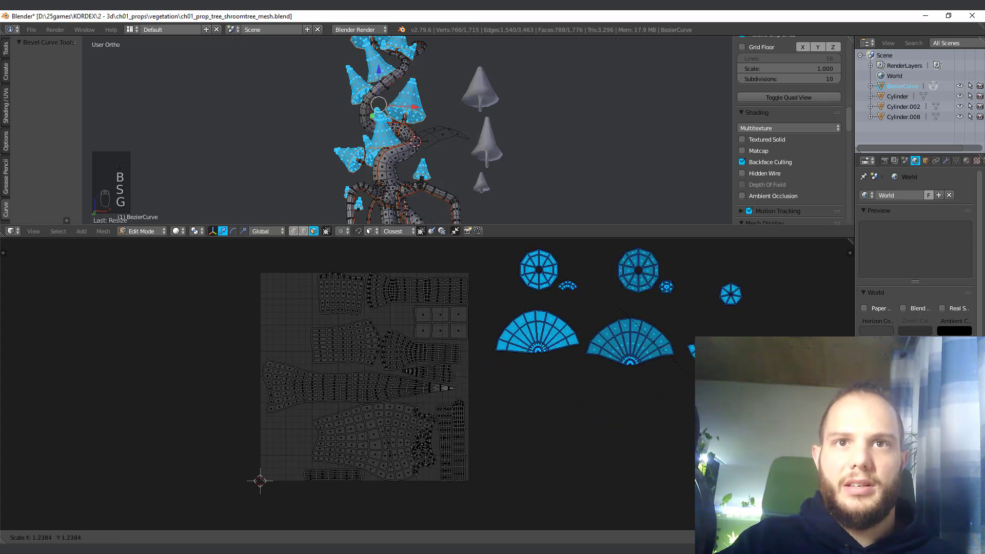
left_click(704, 429)
key("g")
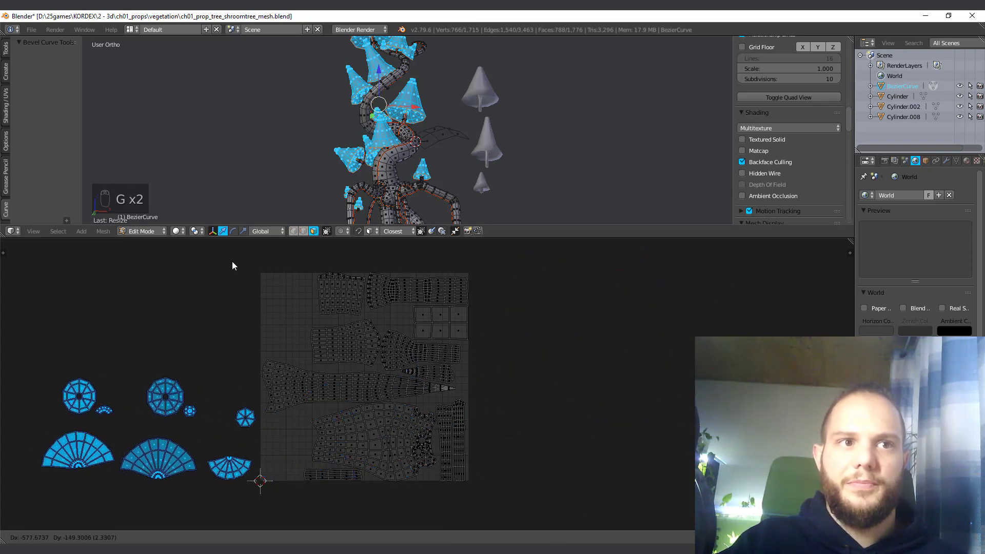
left_click(213, 258)
Step: Border-select the large mushroom's fan island and move it into the gap at the lower-left corner of the UV grid
middle_click_drag(279, 321, 411, 248)
scroll(279, 365, "up", 2)
middle_click_drag(279, 364, 371, 369)
key("a")
key("b")
left_click_drag(52, 422, 205, 343)
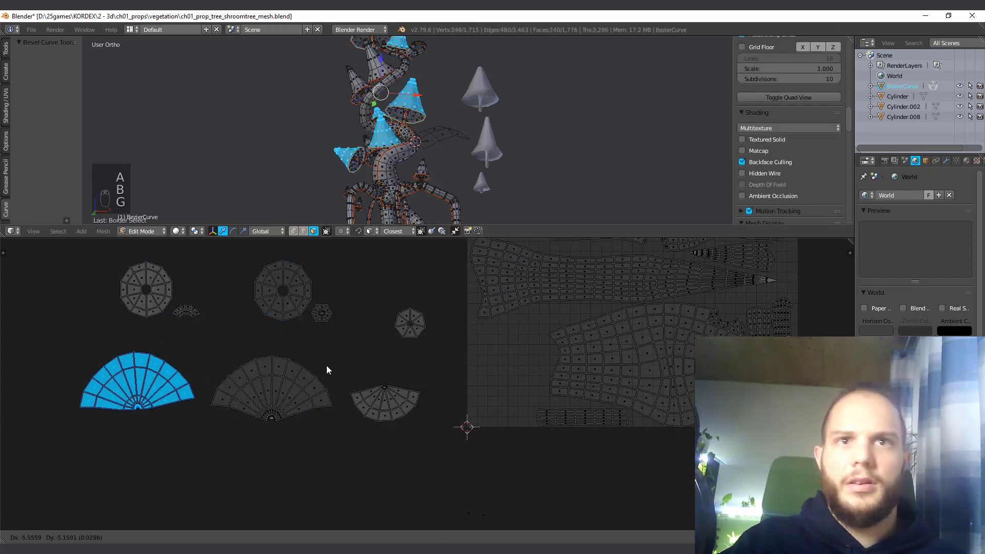
key("g")
left_click(567, 333)
Step: Rotate and nudge the large fan so it fits between the grid's left edge and the wide trunk island
key("r")
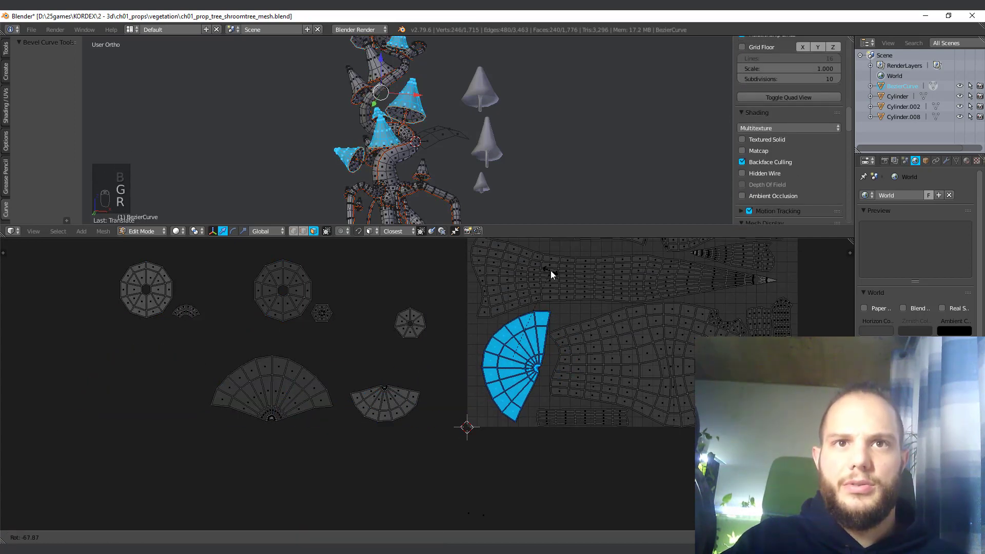
left_click(550, 272)
key("g")
left_click(542, 315)
key("r")
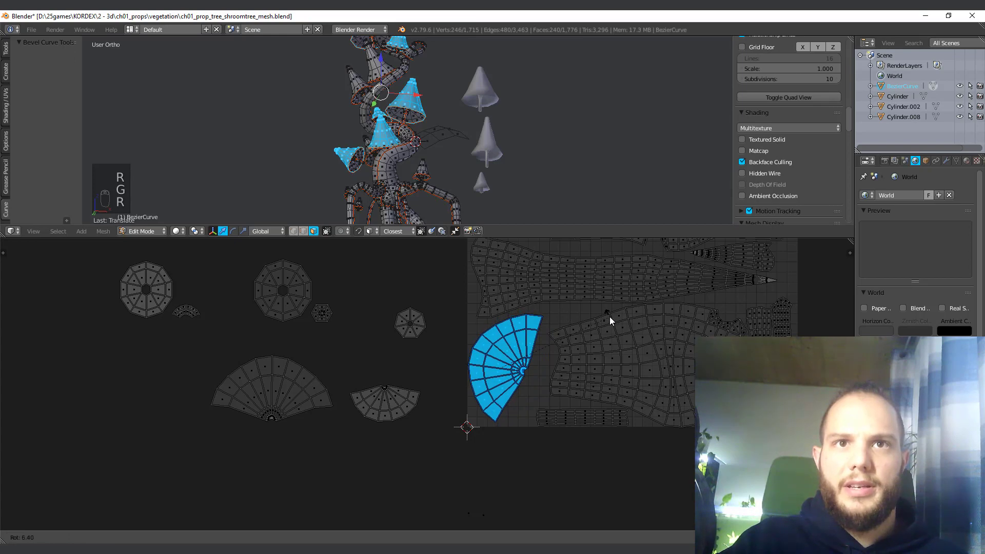
left_click(636, 324)
key("g")
left_click(651, 323)
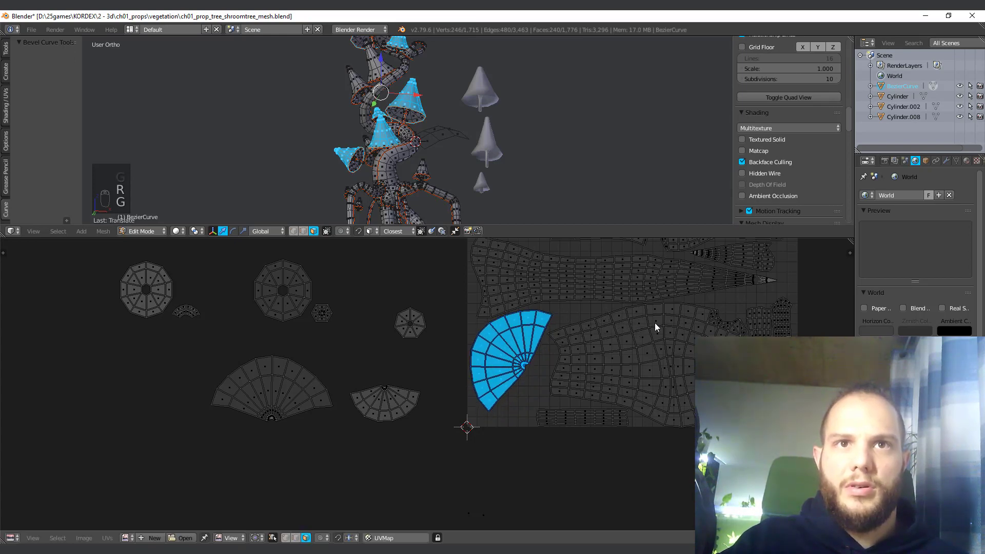
key("r")
left_click(668, 335)
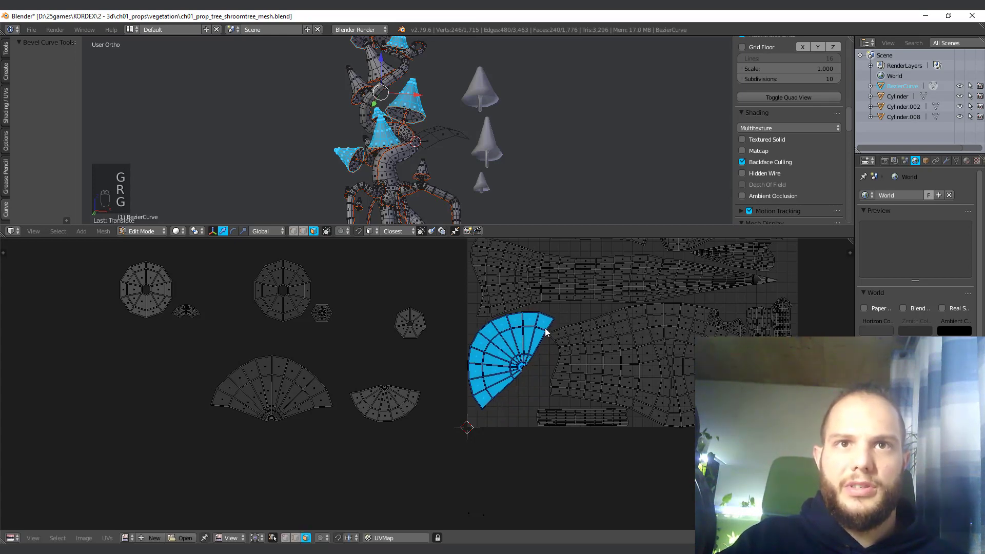
Step: Border-select the mid-size mushroom's fan island and move it into the free space at the grid's upper left
scroll(524, 390, "down", 2)
key("a")
key("b")
left_click_drag(306, 461, 357, 414)
key("a")
key("b")
left_click_drag(230, 469, 355, 412)
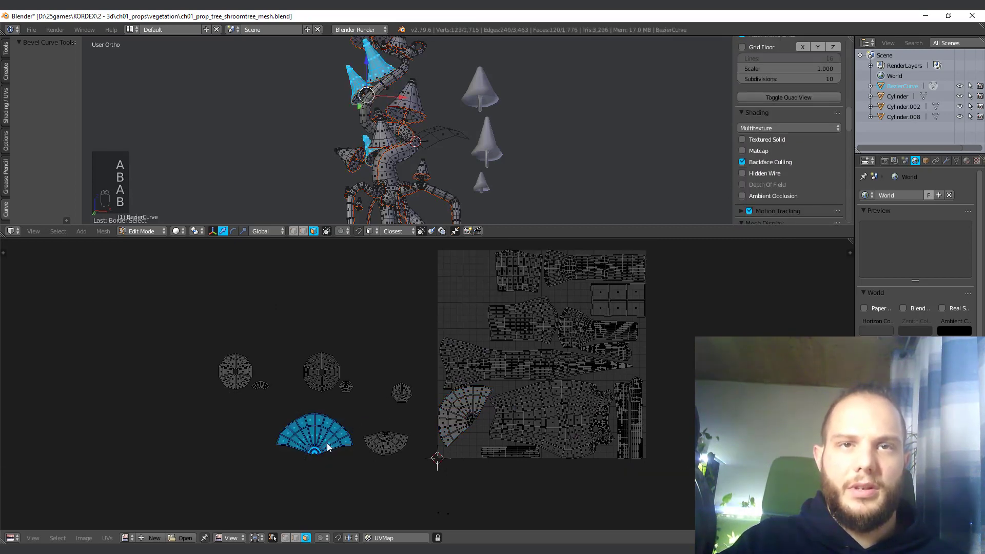
key("g")
left_click(486, 302)
Step: Rotate and nudge the mid-size fan to fit against the grid's left edge, just above the long tapered trunk island
middle_click_drag(531, 292, 509, 369)
scroll(509, 369, "up", 3)
key("r")
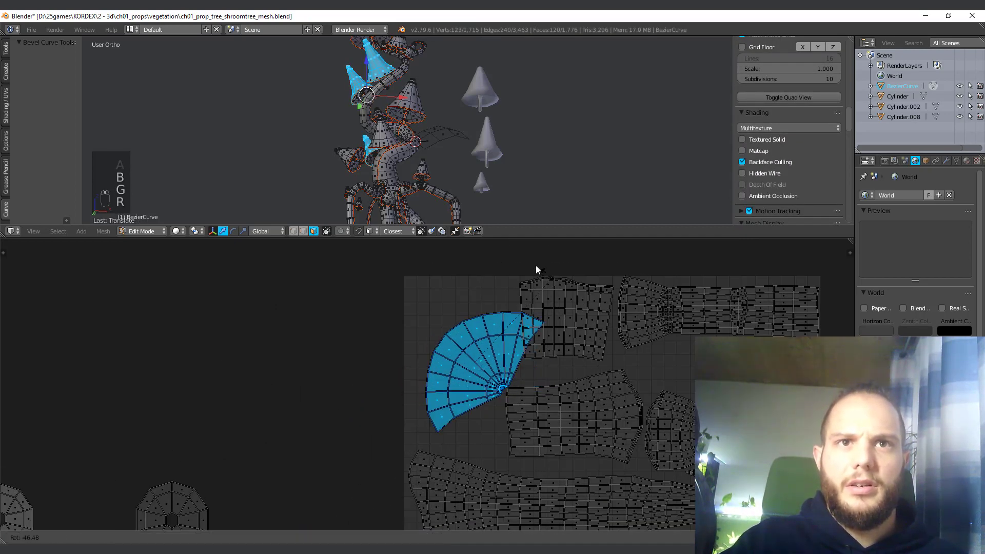
key("r")
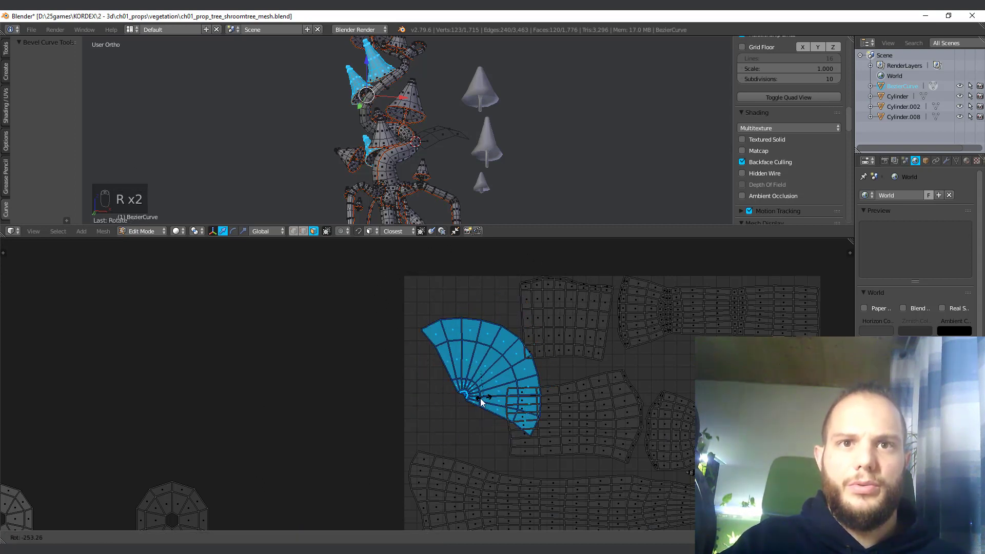
key("g")
left_click(507, 401)
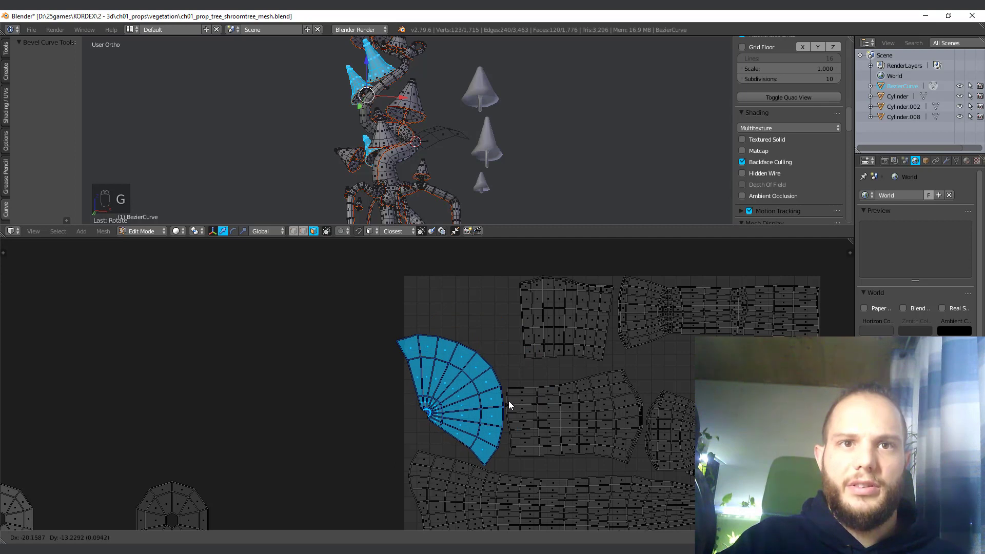
key("r")
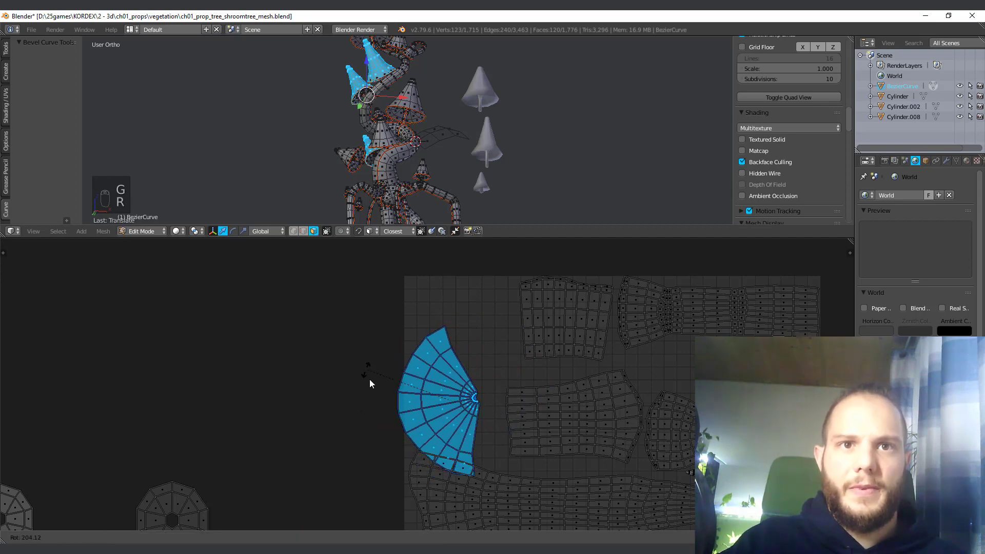
left_click(466, 385)
key("g")
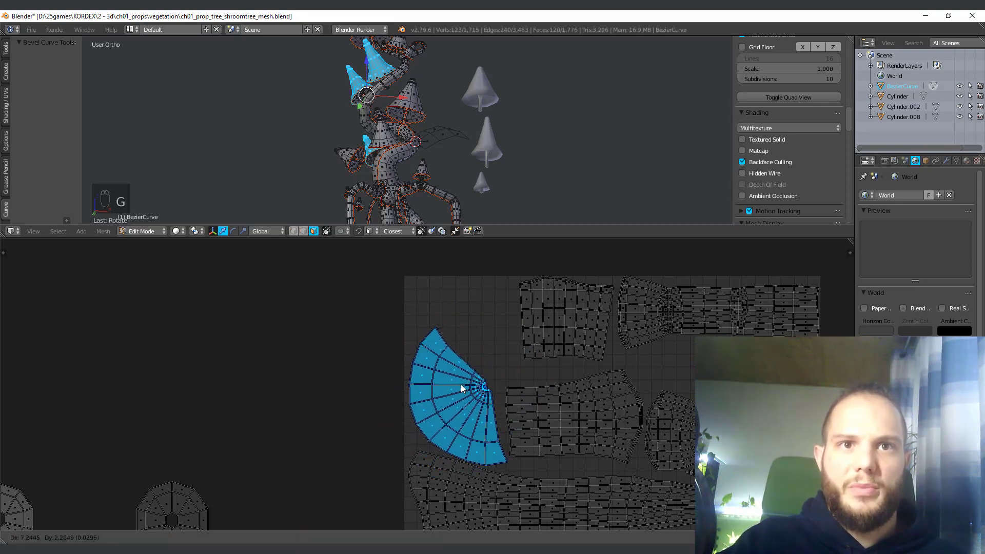
left_click(460, 381)
key("r")
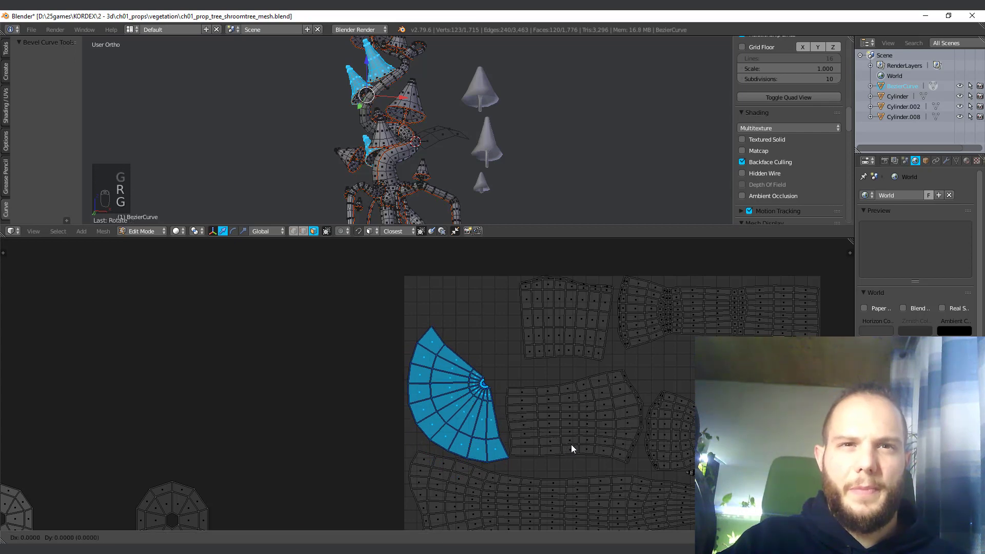
right_click(569, 445)
Step: Border-select the mid-size mushroom's disc and place it above its fan in the upper-left part of the UV grid
scroll(522, 445, "down", 3)
middle_click_drag(521, 446, 452, 375)
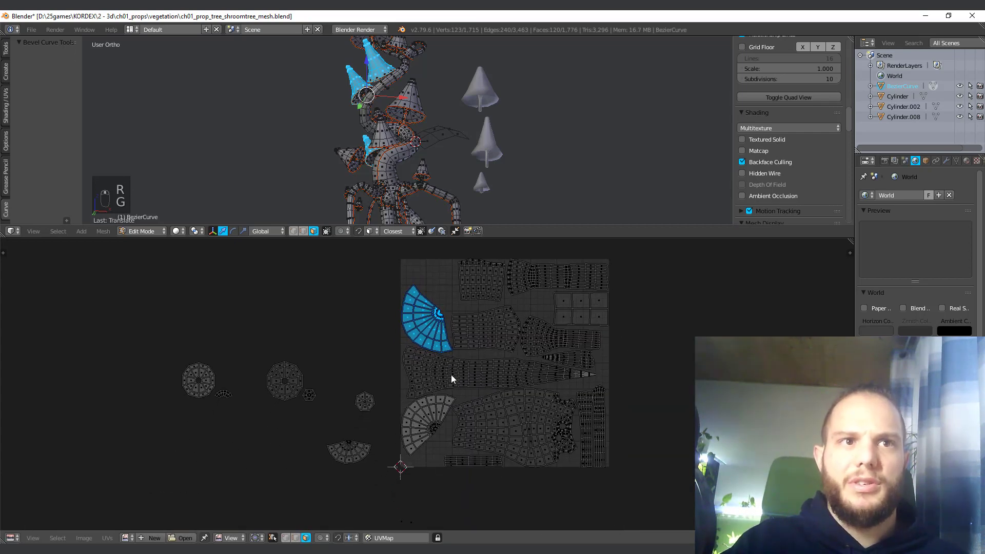
scroll(286, 406, "up", 3)
scroll(286, 411, "down", 4)
middle_click_drag(286, 411, 301, 446)
key("a")
key("b")
left_click_drag(282, 427, 324, 374)
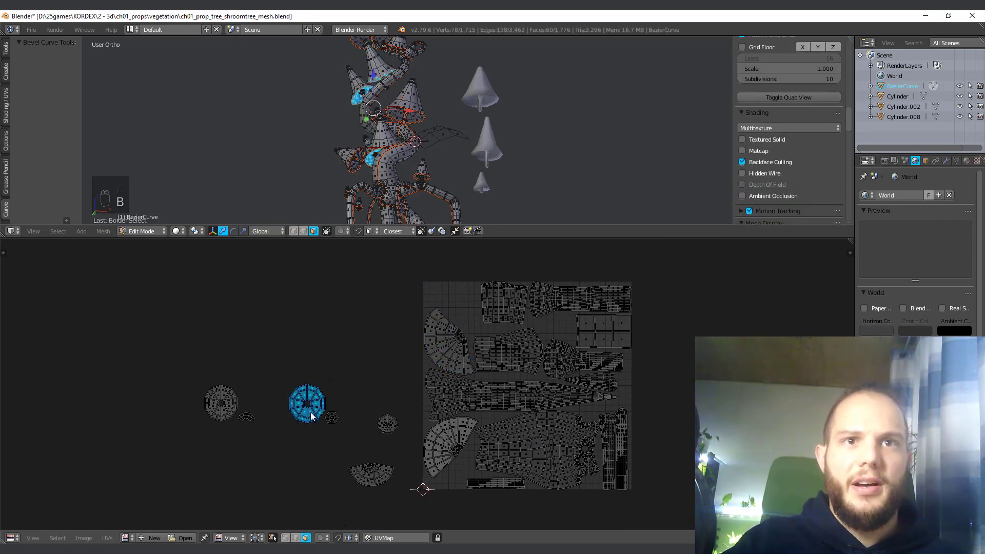
key("g")
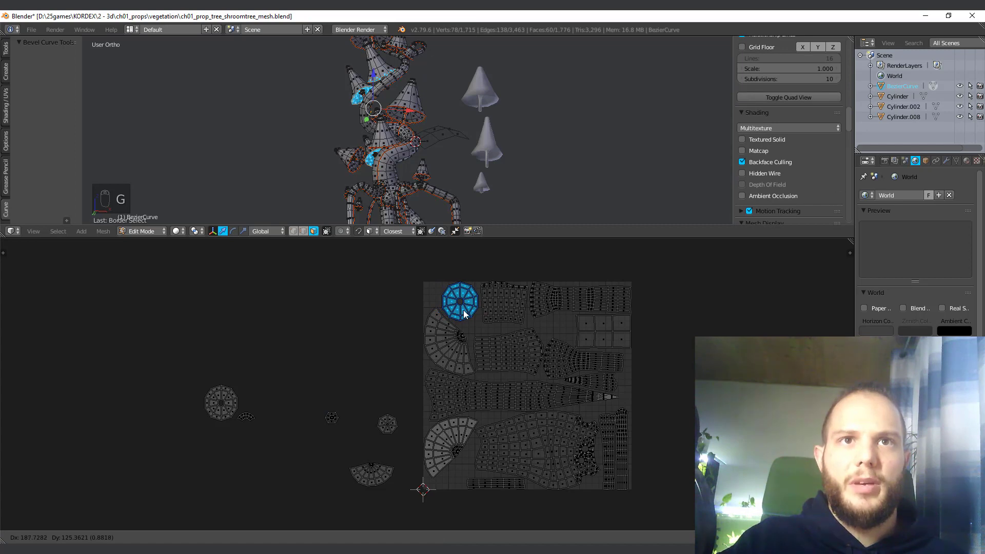
left_click(465, 314)
scroll(539, 410, "up", 4)
key("g")
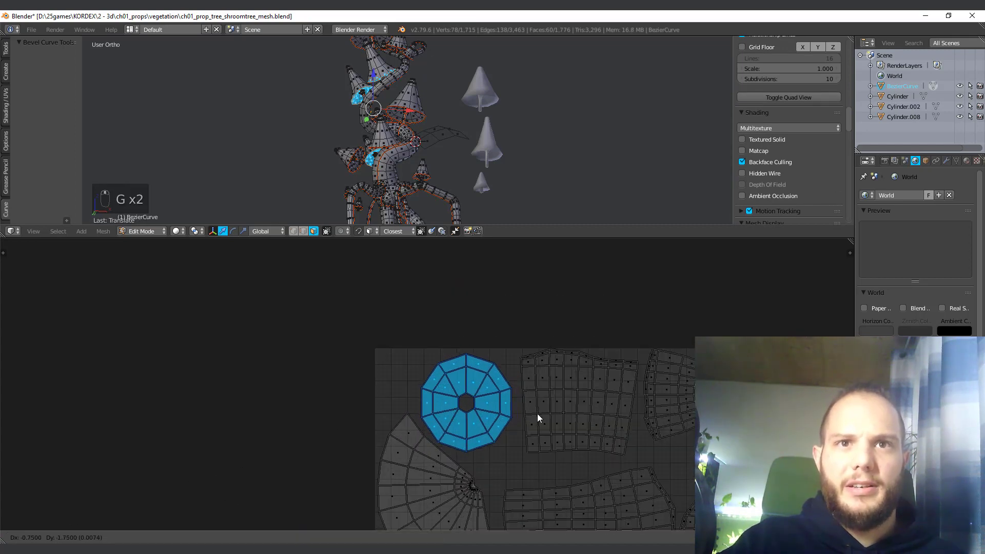
left_click(540, 413)
Step: Border-select the large mushroom's disc and try it in the gap beneath its fan at the grid's lower-left corner
scroll(292, 428, "down", 5)
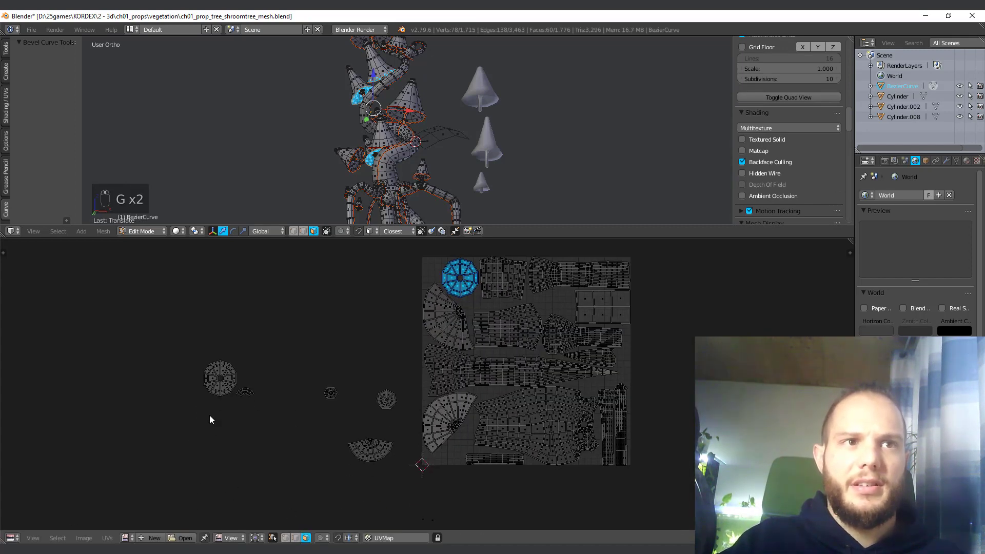
key("a")
key("b")
left_click_drag(177, 413, 234, 344)
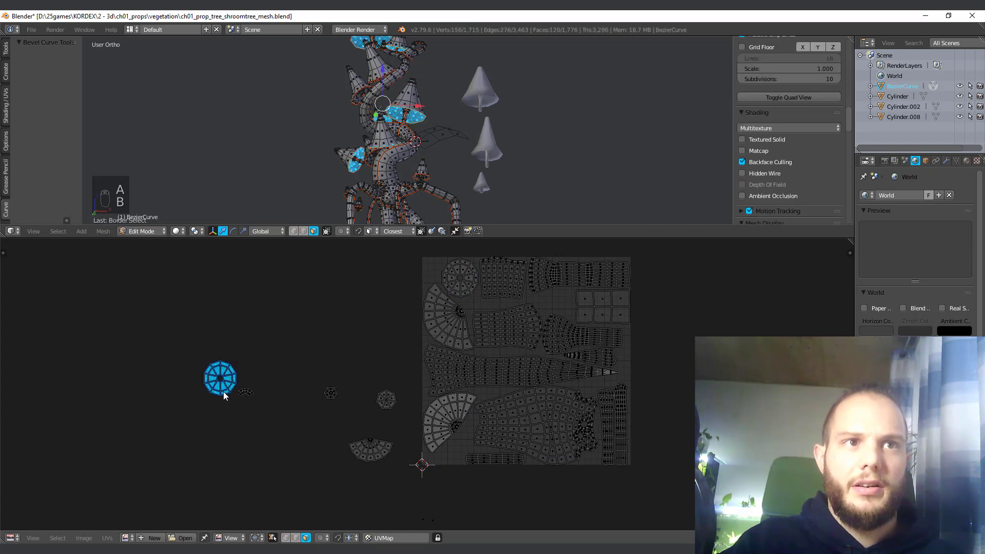
key("g")
left_click(463, 468)
scroll(508, 477, "up", 3)
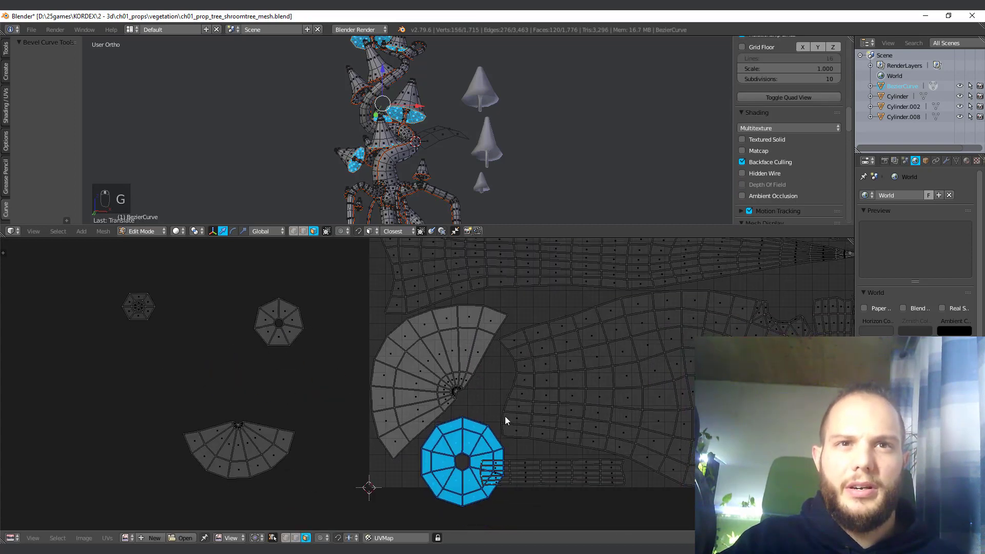
key("g")
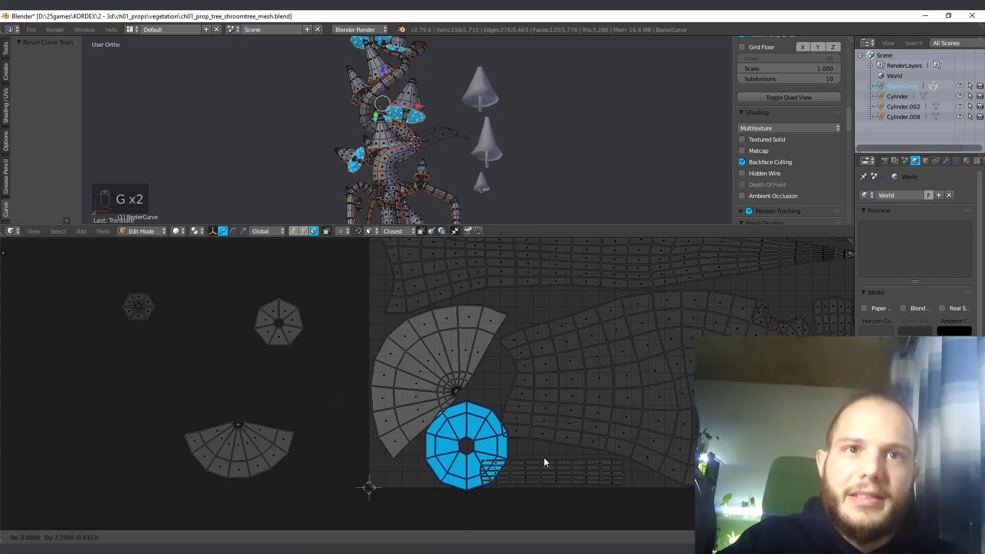
left_click(543, 457)
Step: Move the large disc back out of the grid, between the small mushroom's fan and the grid's left edge
scroll(525, 408, "down", 4)
middle_click_drag(525, 407, 484, 491)
key("g")
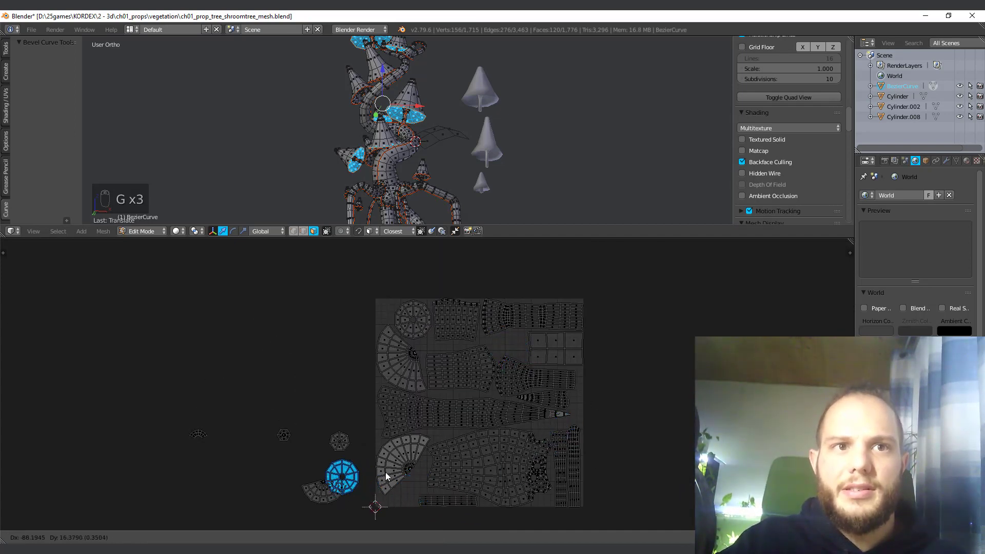
left_click(406, 476)
middle_click_drag(369, 482, 359, 457)
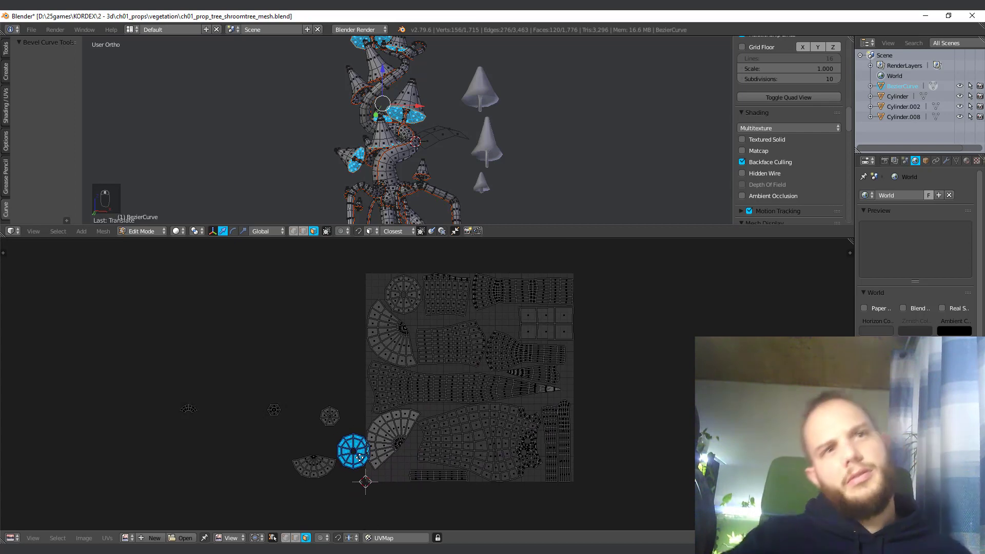
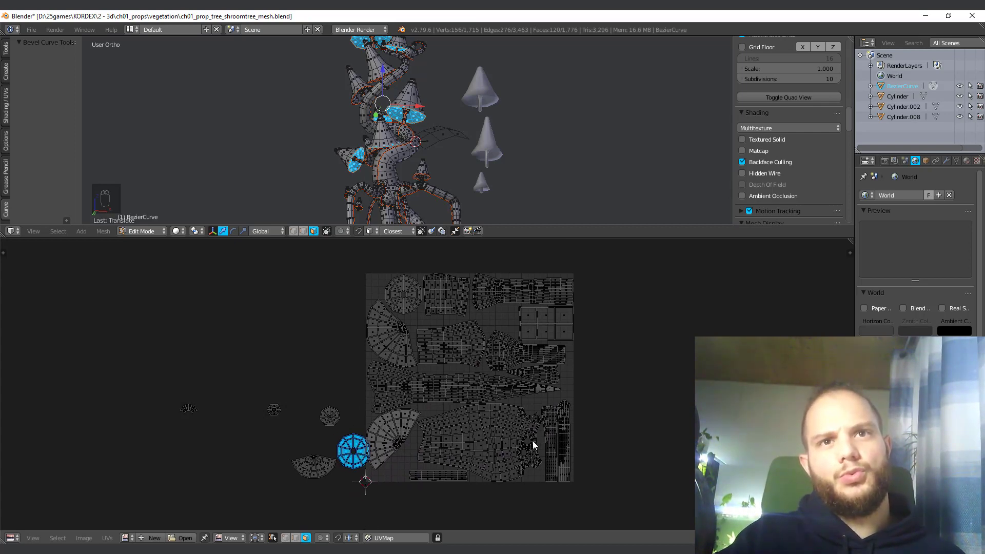
Step: Select the whole small tapered branch island above the long trunk's tip and move it against the grid's right edge
scroll(534, 440, "up", 4)
middle_click_drag(664, 375, 472, 354)
key("a")
left_click(531, 365)
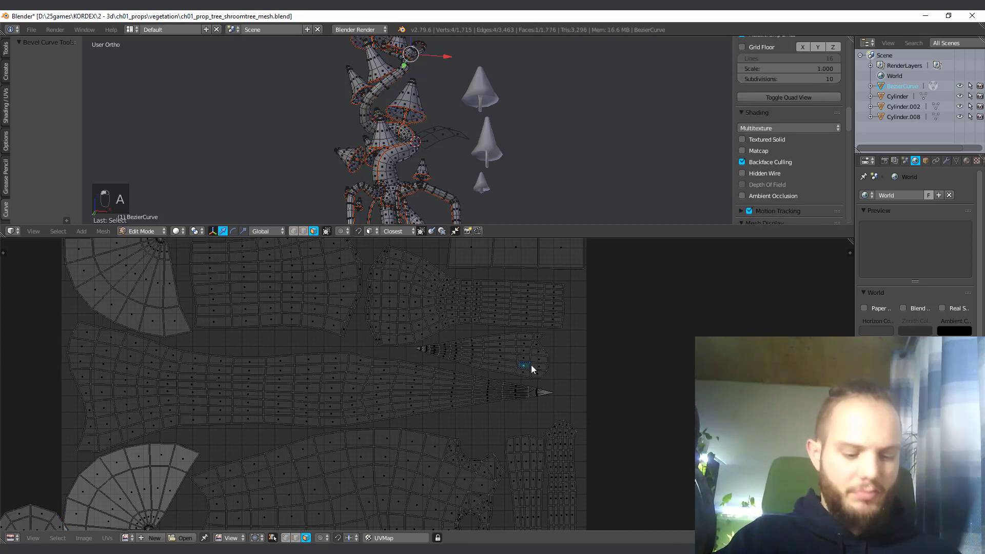
key("l")
key("g")
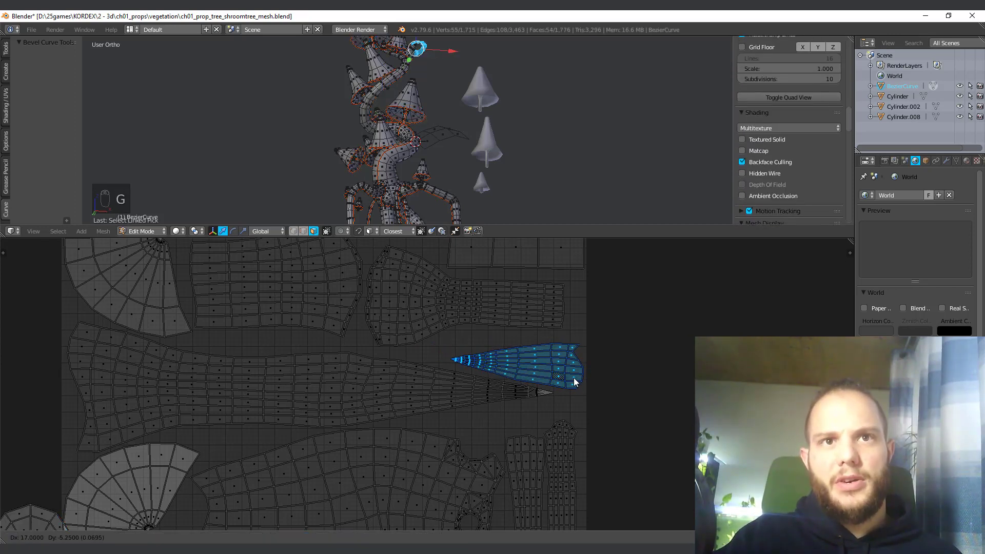
left_click(574, 382)
Step: Select the flared root island above the tapered branch, move it right and down against the grid's edge, and deselect everything
key("a")
key("l")
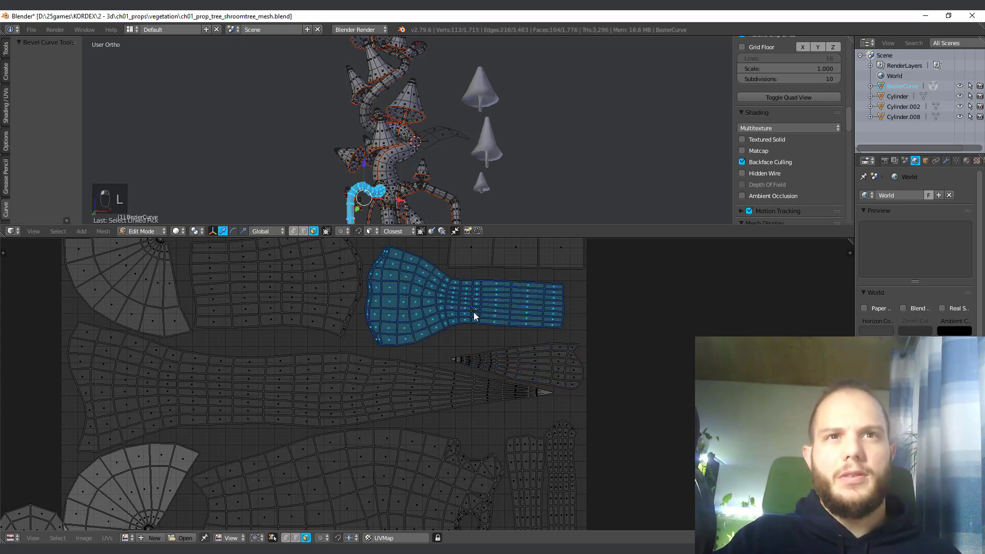
key("g")
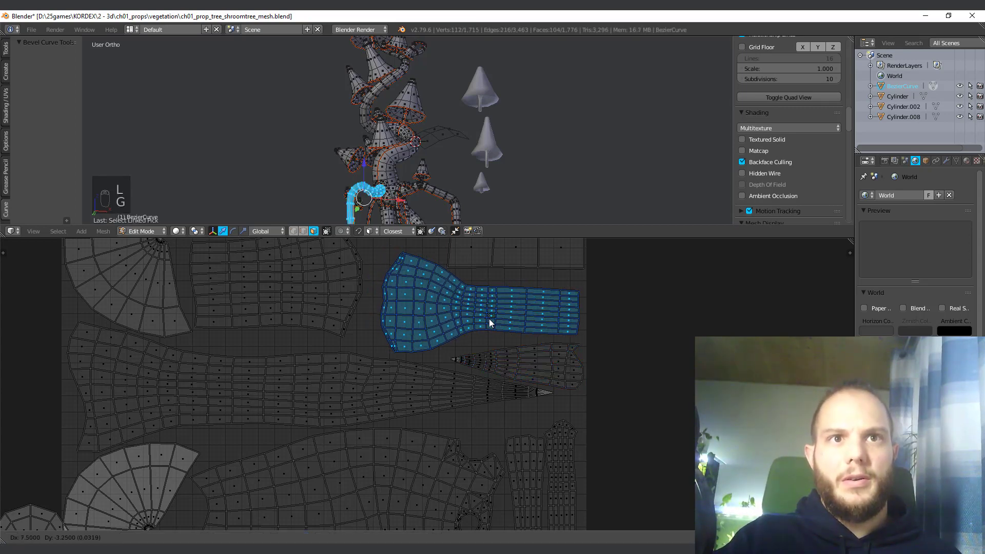
left_click(491, 322)
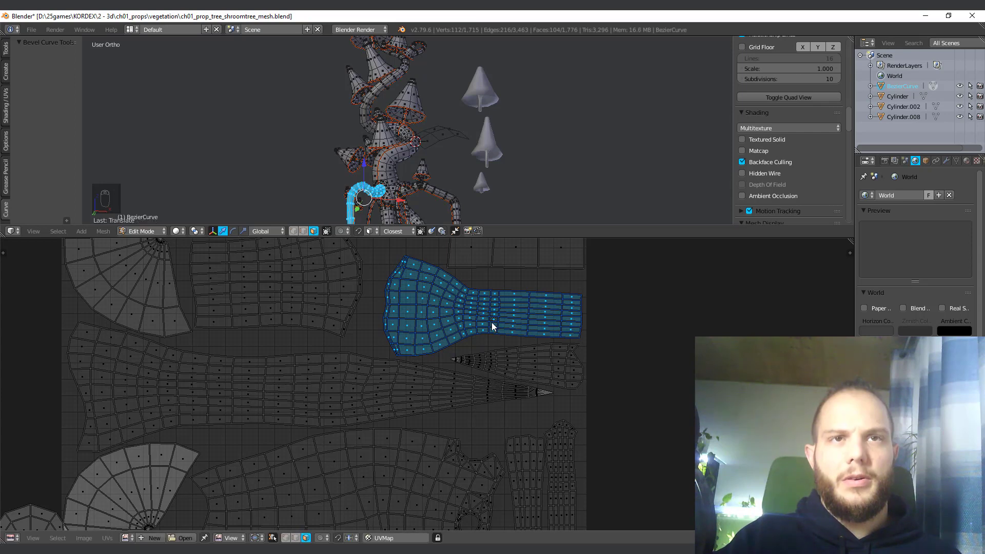
scroll(492, 322, "down", 3)
key("a")
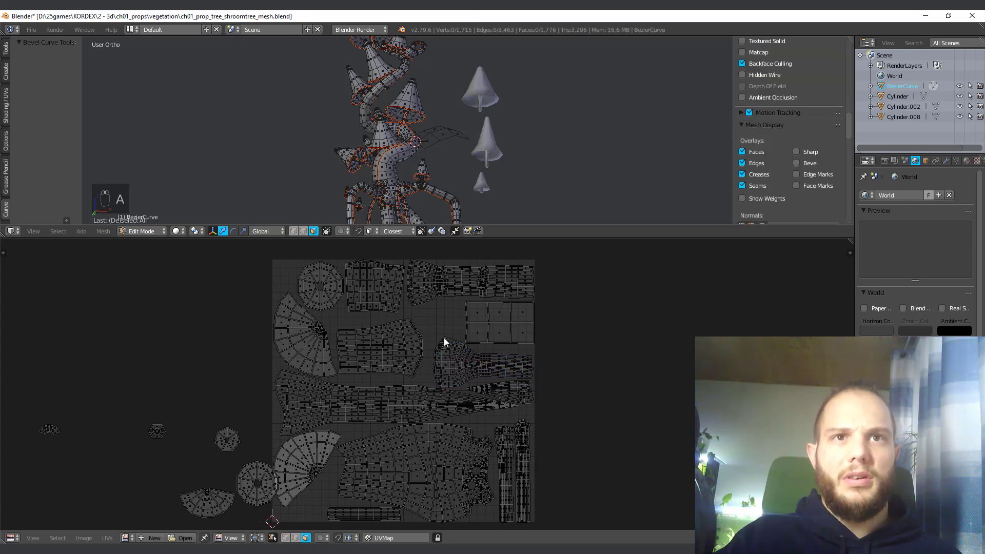
Step: Select the whole short trunk island beside the upper fan, shift it up slightly and rotate it about 180 degrees
middle_click_drag(299, 417, 402, 391)
middle_click_drag(389, 481, 339, 518)
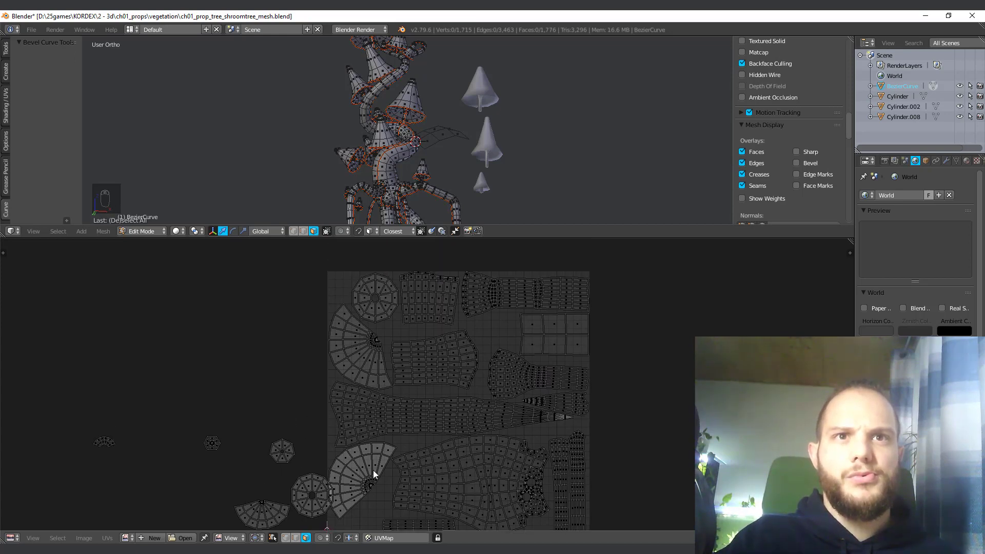
scroll(427, 375, "up", 2)
right_click(431, 355)
key("l")
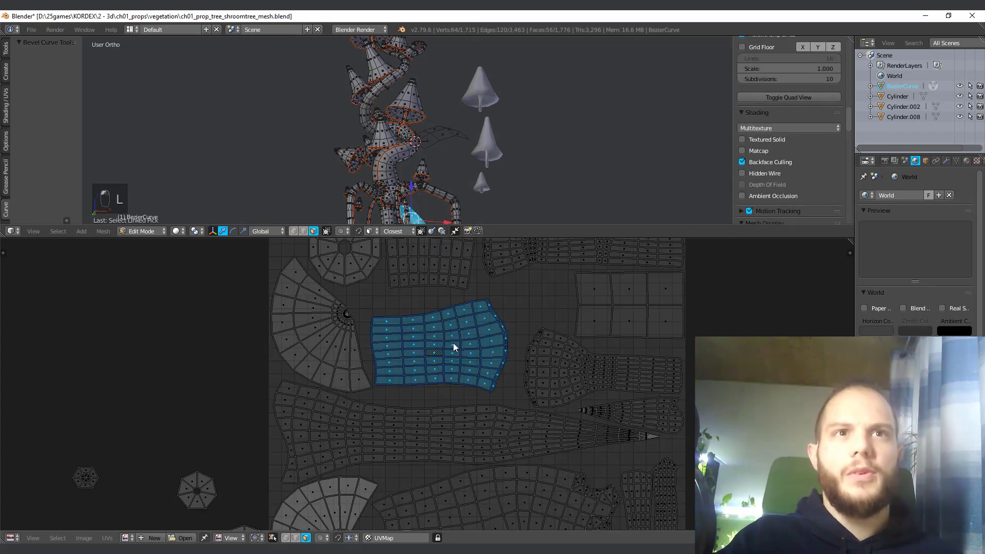
key("g")
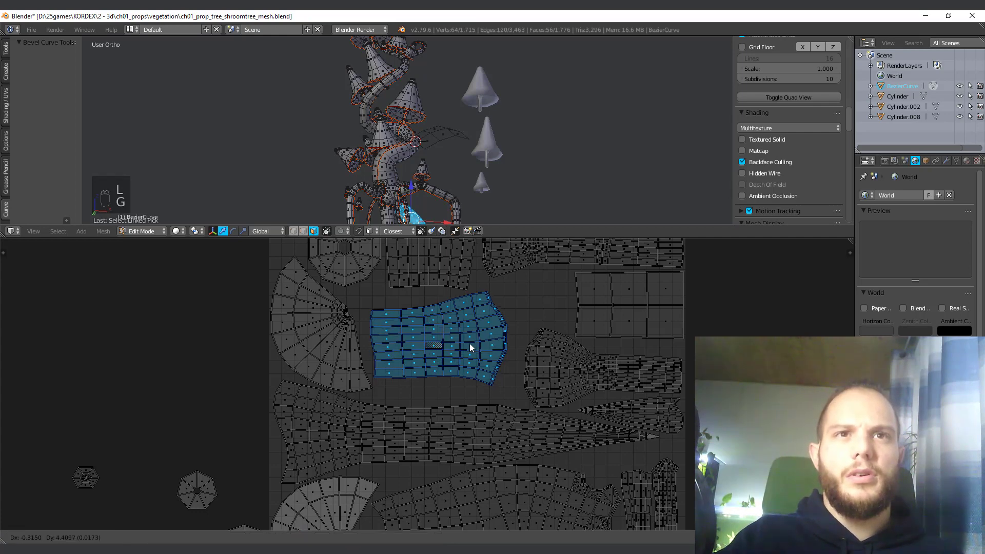
left_click(469, 343)
key("r")
left_click(273, 266)
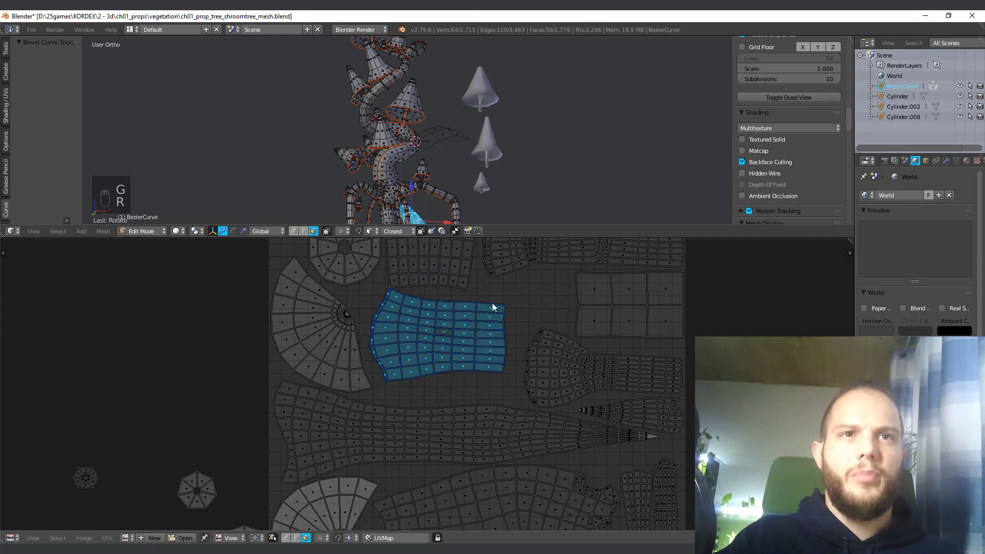
Step: Move and slightly rotate the flipped trunk island until it sits close to the upper fan's curve, and deselect everything
scroll(492, 308, "up", 1)
key("g")
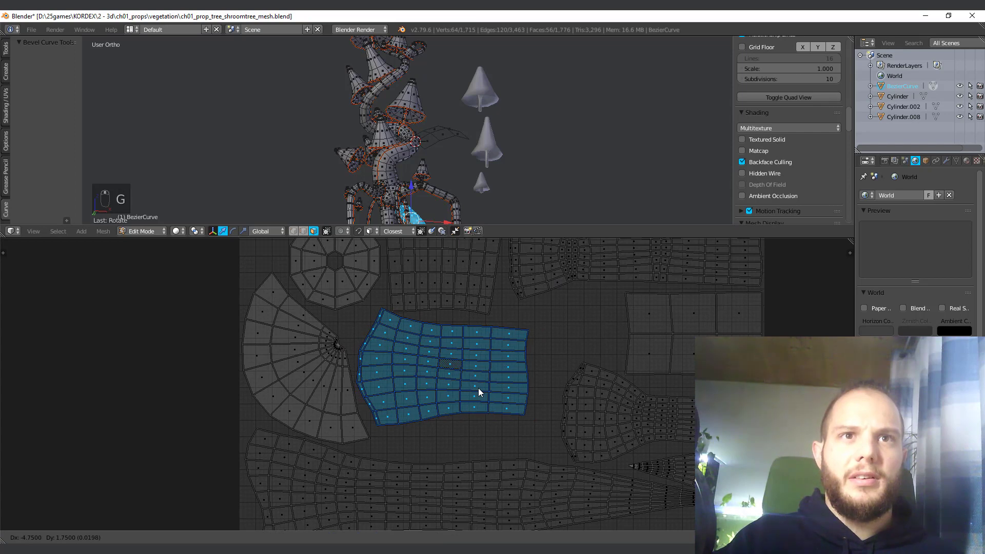
left_click(479, 388)
key("r")
left_click(544, 389)
key("g")
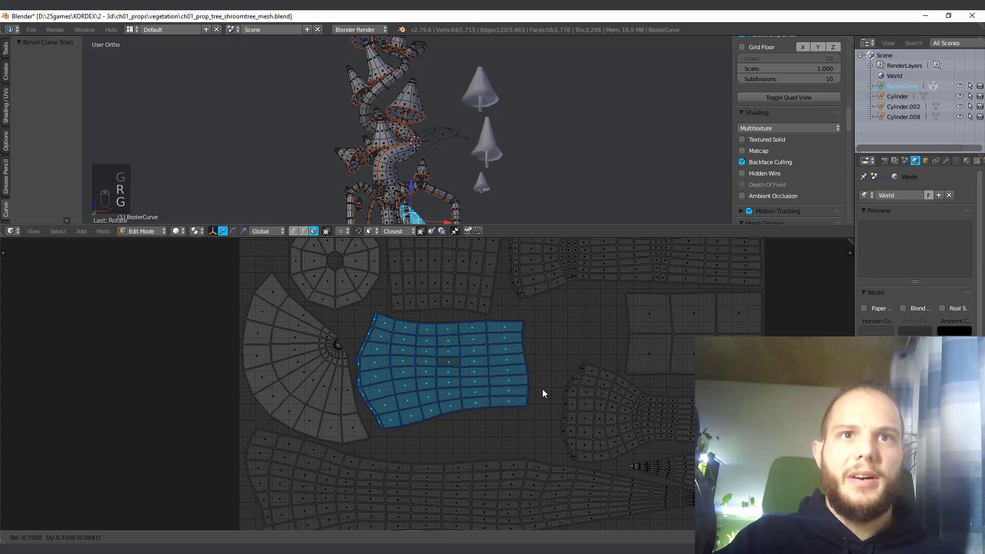
left_click(543, 390)
scroll(487, 431, "down", 3)
middle_click_drag(430, 472, 442, 393)
key("a")
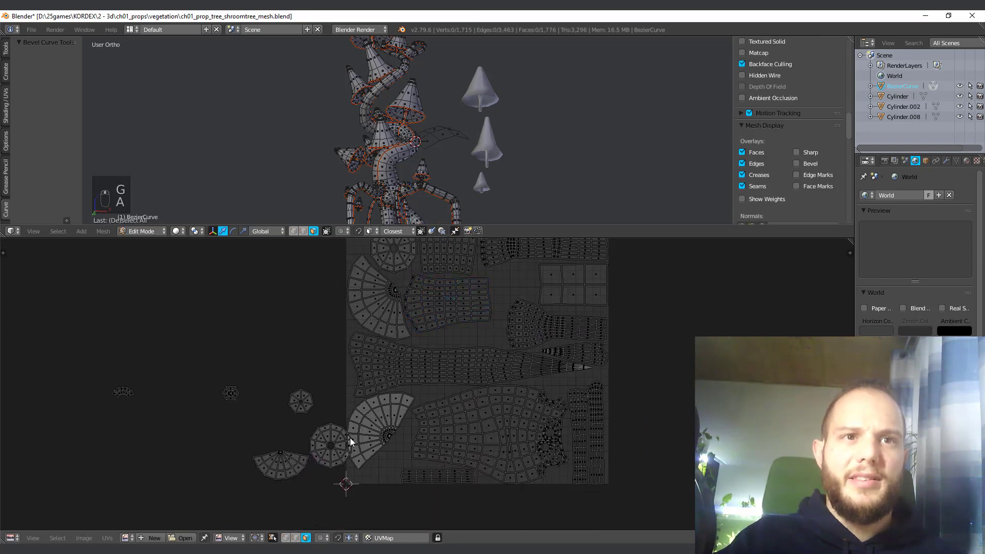
Step: Border-select the small mushroom's fan and move it into the grid's lower-left corner beneath the large fan
scroll(319, 463, "up", 2)
middle_click_drag(318, 463, 409, 412)
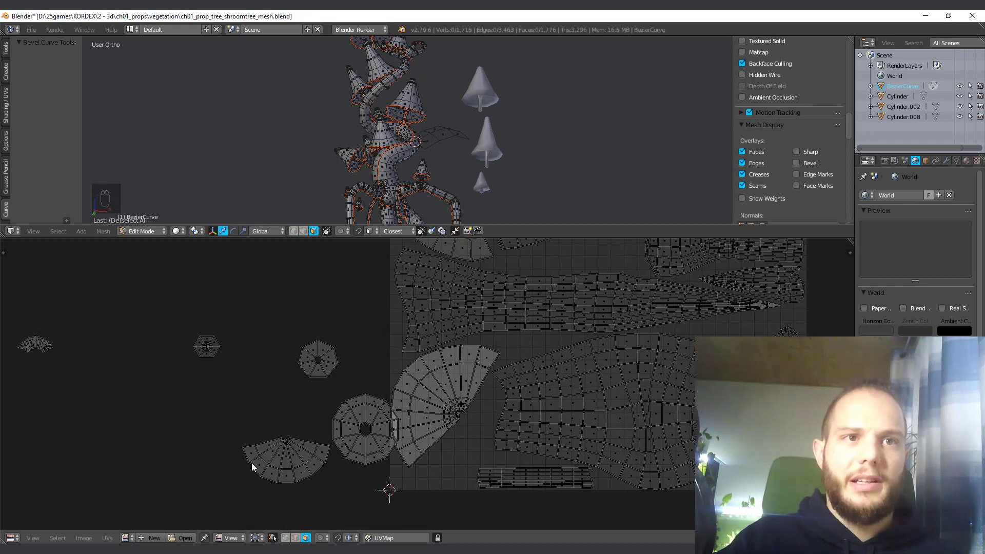
key("a")
key("a")
key("b")
left_click_drag(218, 495, 328, 434)
key("g")
left_click(446, 462)
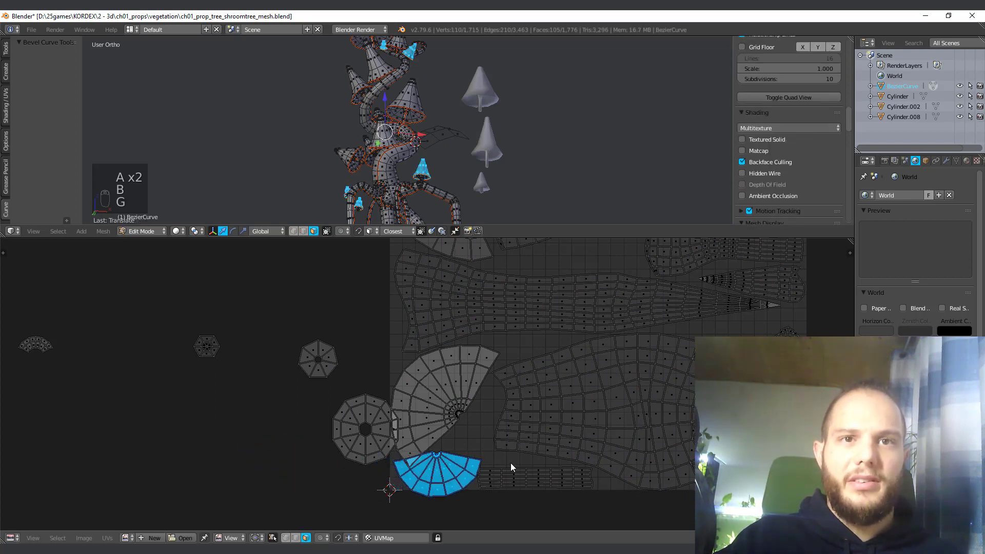
Step: Rotate the small fan parallel to the large fan's straight edge, nudge it clear of its neighbours and deselect everything
key("r")
left_click(501, 415)
key("g")
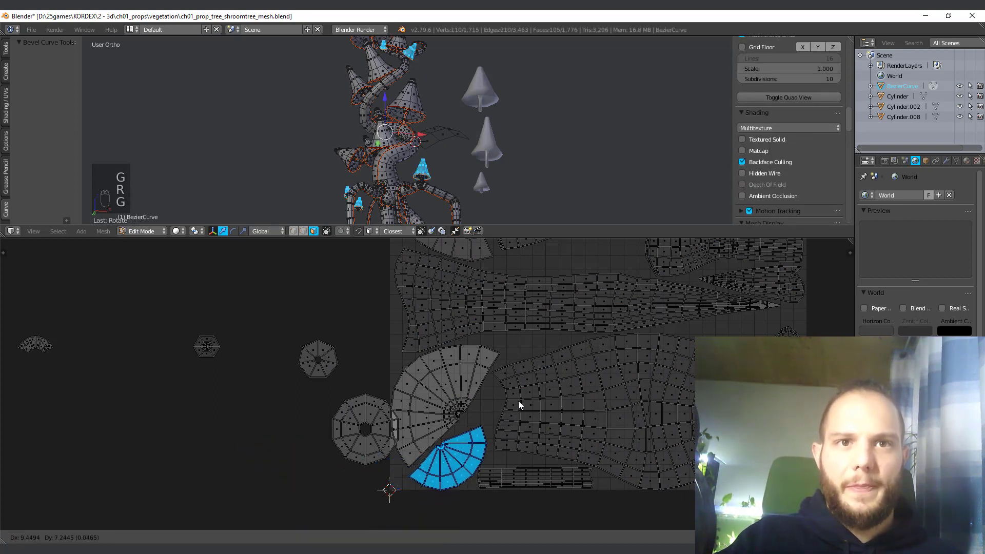
left_click(509, 414)
scroll(509, 414, "up", 5)
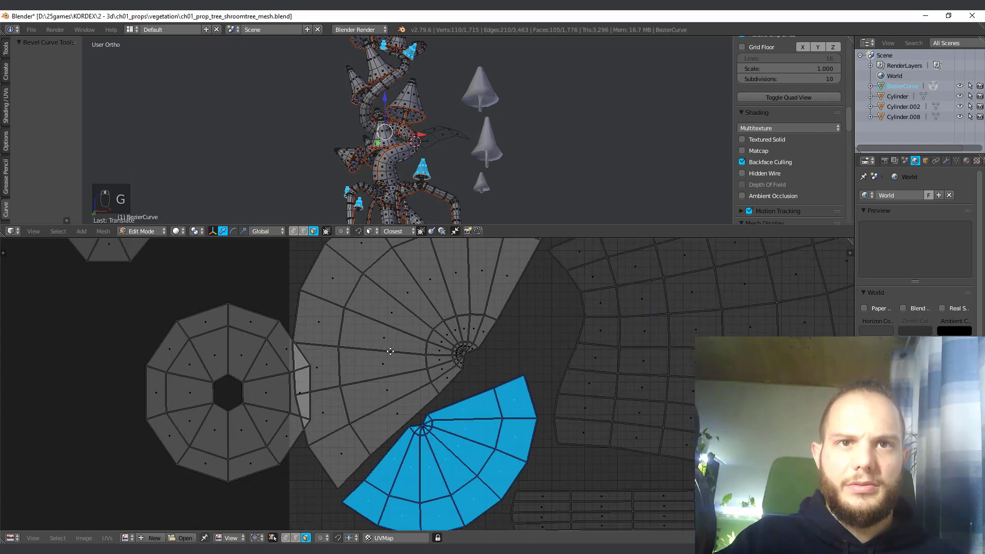
key("g")
left_click(548, 453)
key("a")
scroll(513, 447, "down", 5)
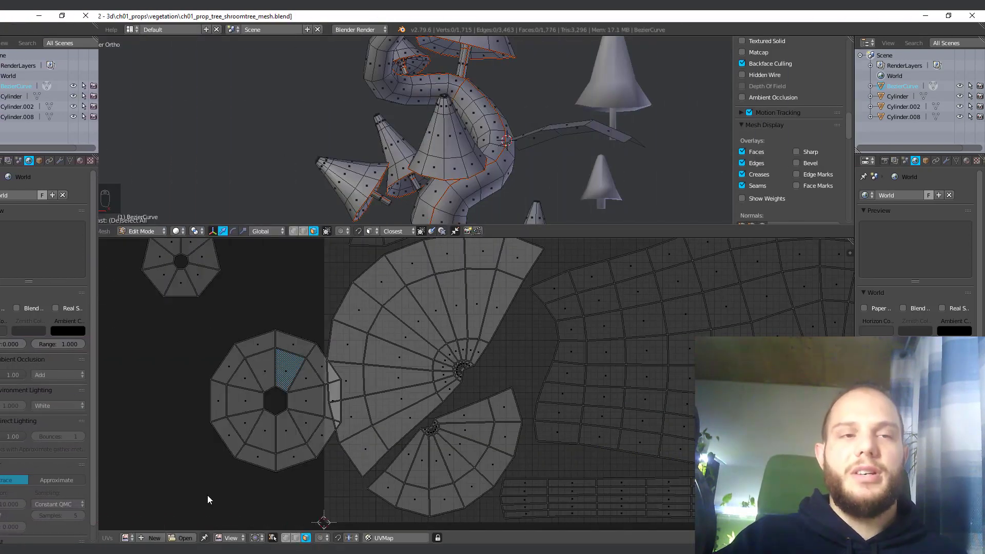
Step: Border-select the disc overlapping the grid's left edge and move it up into the middle of the grid
scroll(337, 459, "up", 3)
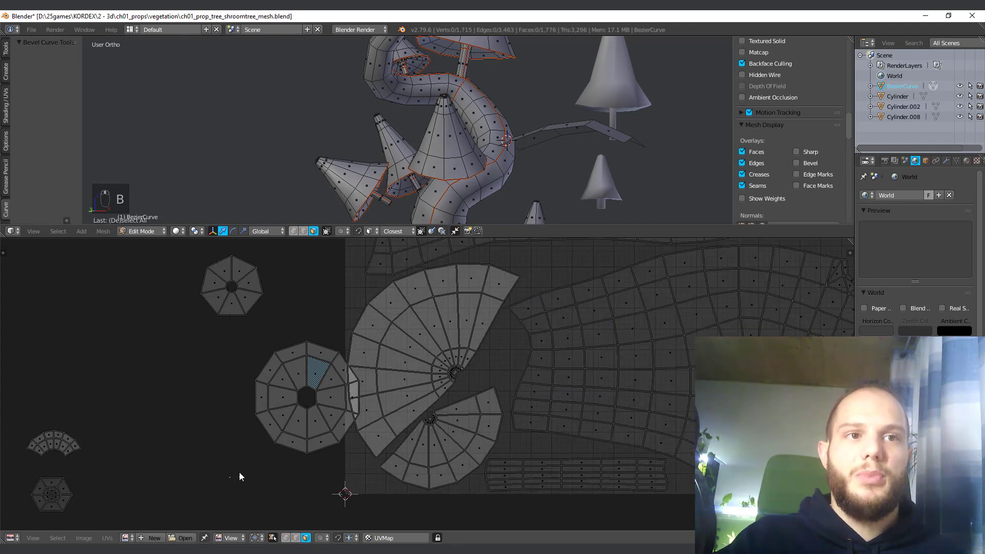
left_click_drag(229, 477, 359, 336)
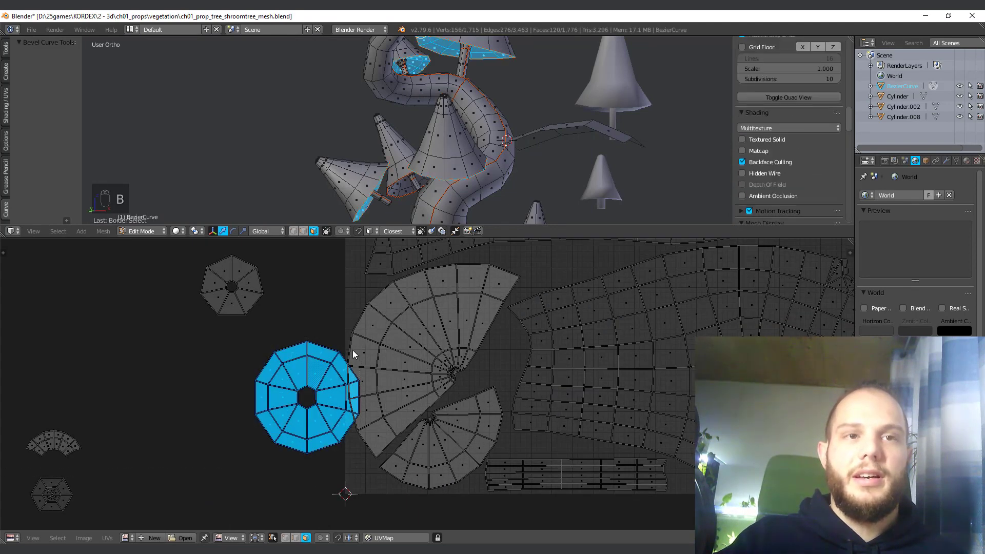
scroll(353, 350, "down", 5)
key("g")
left_click(370, 393)
middle_click_drag(421, 352, 353, 435)
key("g")
left_click(522, 308)
Step: Move the selected disc into the gap between the short trunk island and the six-panel rectangular island
scroll(521, 308, "up", 4)
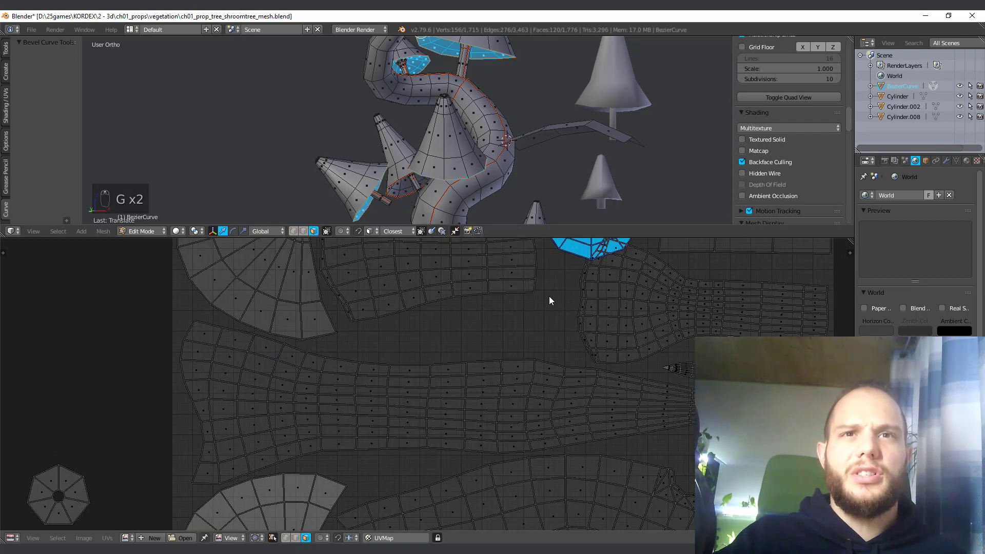
middle_click_drag(548, 297, 372, 467)
key("g")
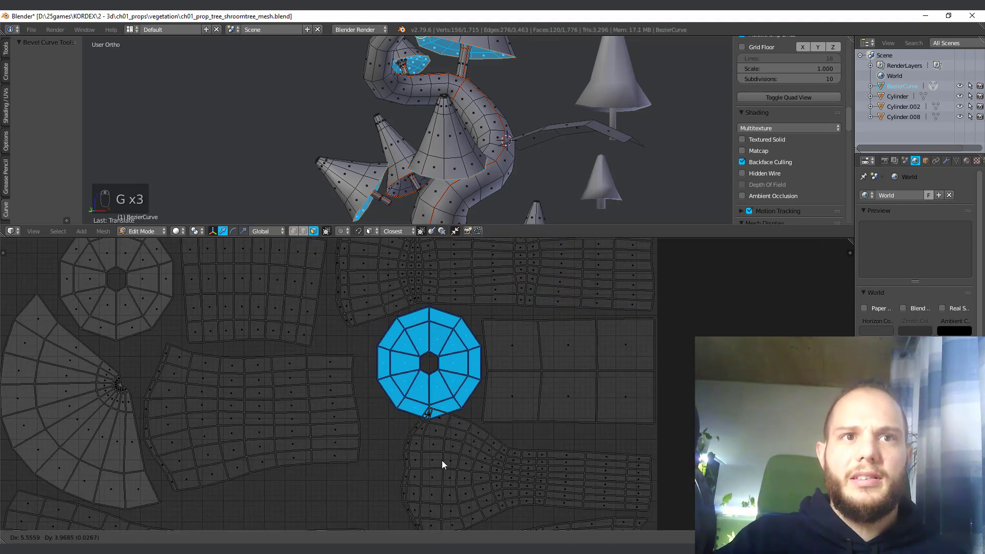
left_click(369, 251)
scroll(251, 291, "down", 4)
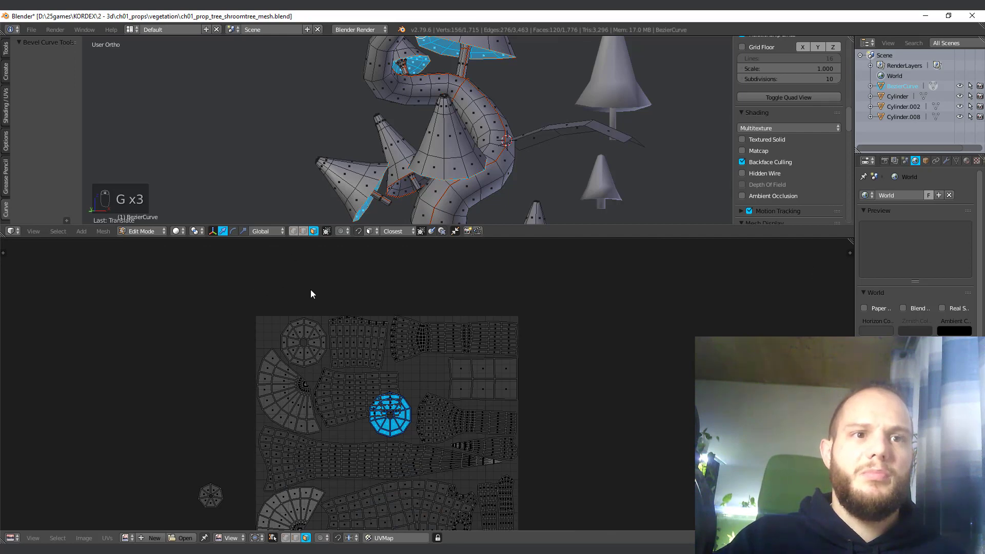
middle_click_drag(336, 387, 362, 259)
middle_click_drag(425, 249, 359, 340)
scroll(364, 345, "up", 4)
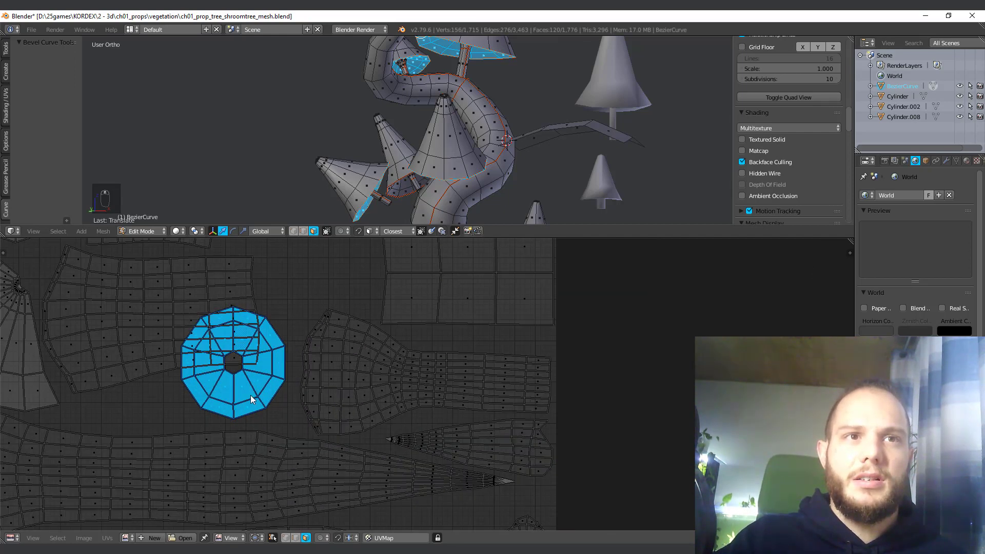
middle_click_drag(336, 282, 354, 349)
key("g")
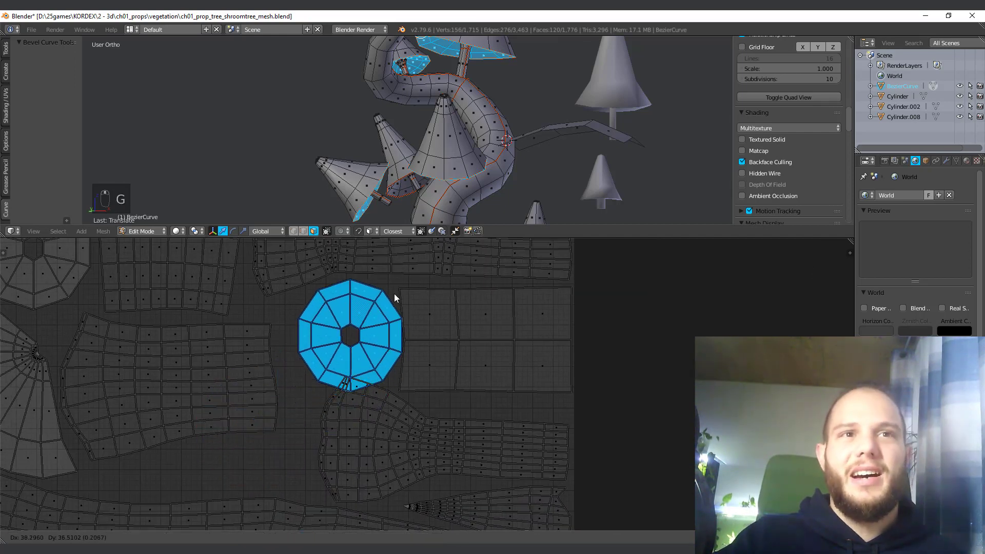
left_click(397, 308)
Step: Scale the disc down slightly and shift it clear of the flared root island beneath it
key("s")
left_click(463, 353)
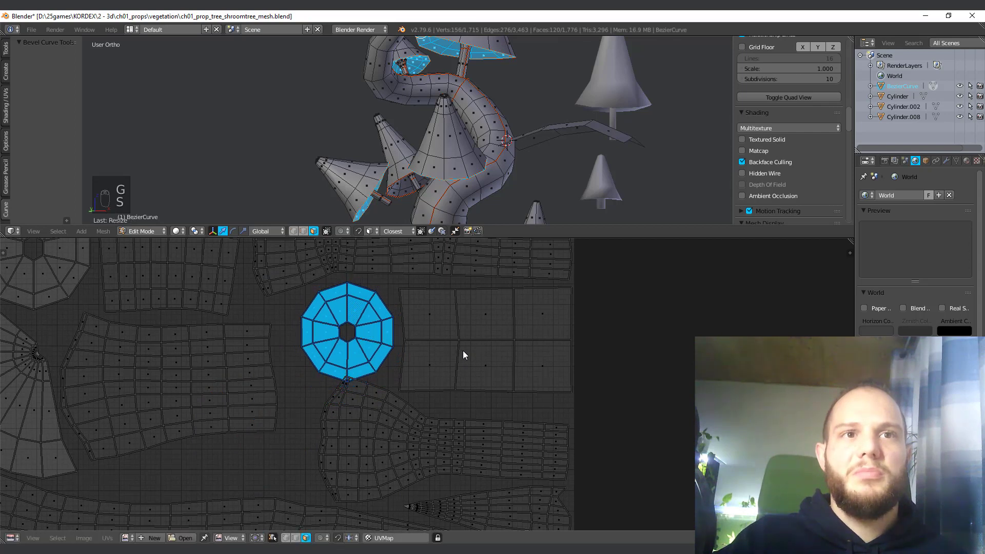
key("g")
left_click(466, 346)
scroll(345, 313, "up", 3)
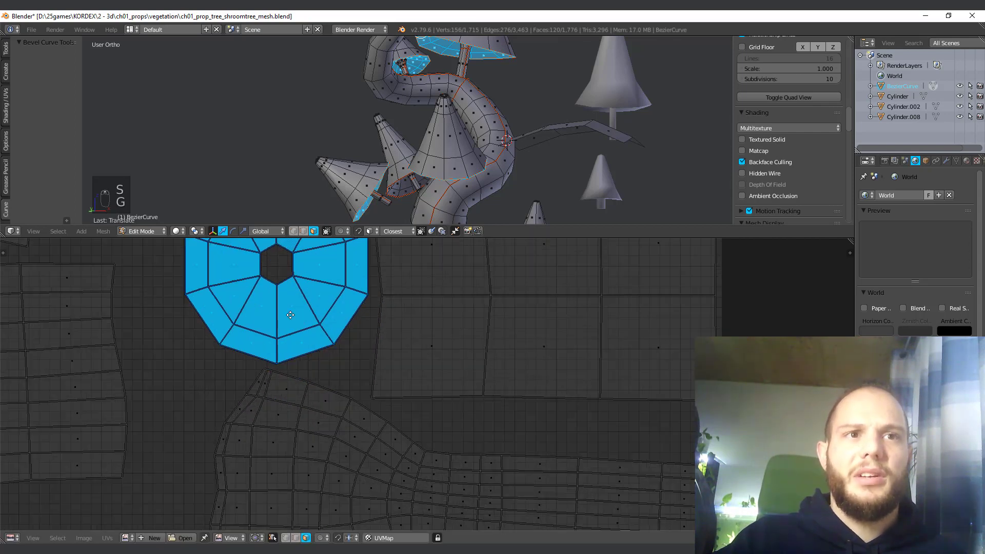
middle_click_drag(291, 310, 402, 438)
key("g")
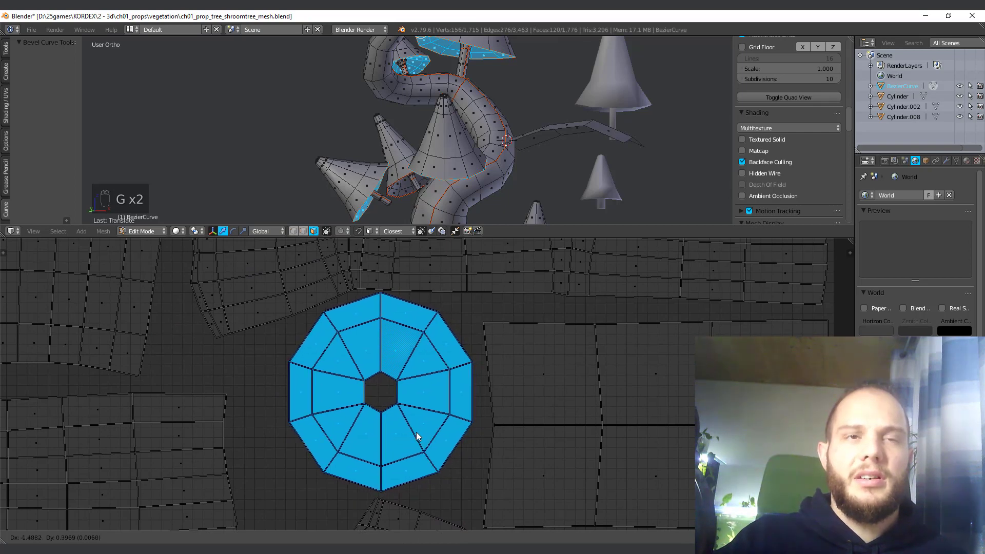
Step: Fine-tune the disc's position so it clears the trunk and root islands surrounding the gap
scroll(411, 444, "down", 5)
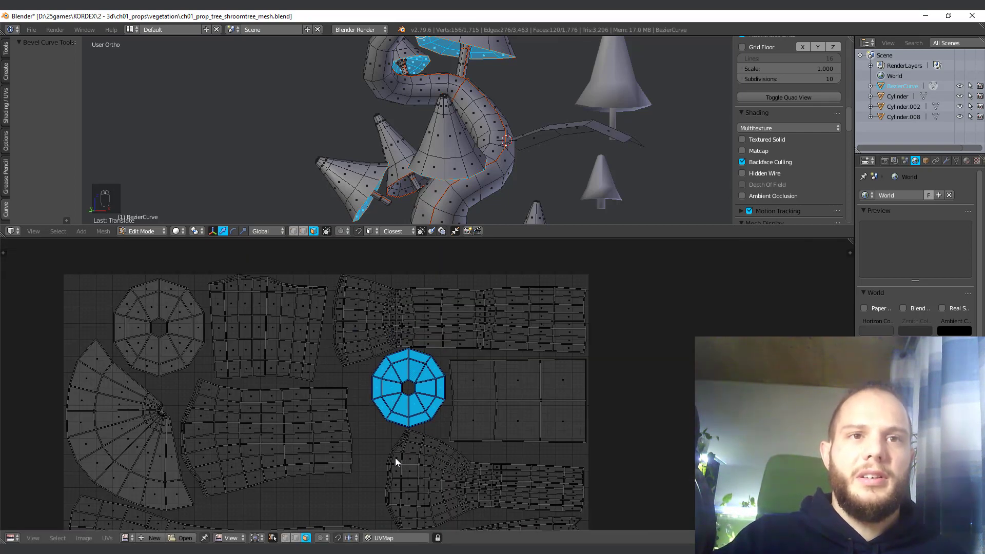
middle_click_drag(395, 457, 417, 447)
key("g")
left_click(429, 383)
scroll(416, 369, "up", 3)
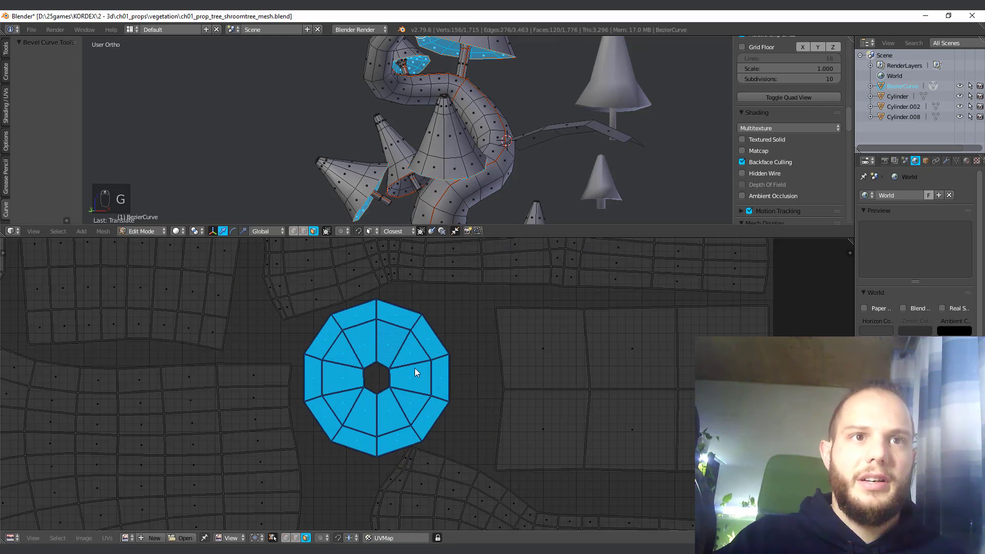
key("g")
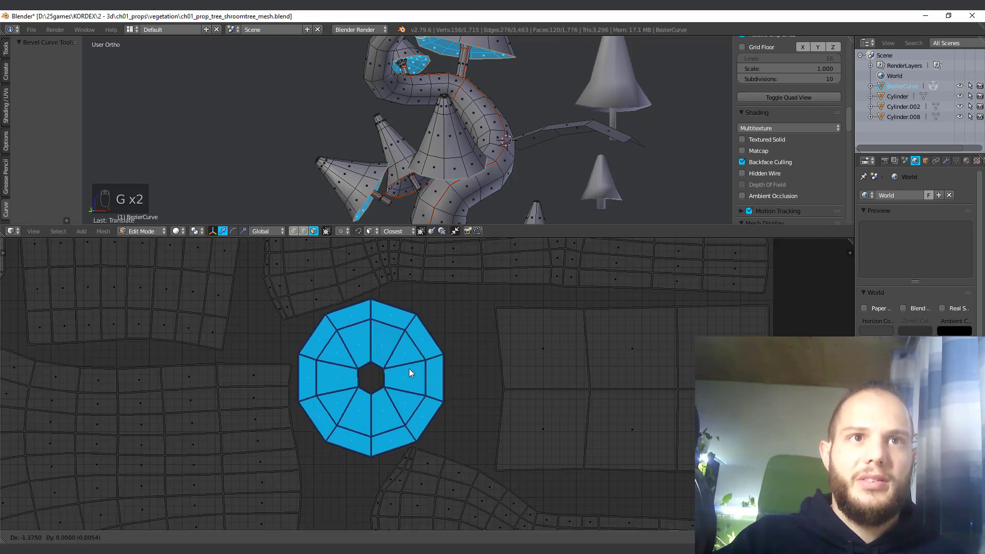
left_click(411, 370)
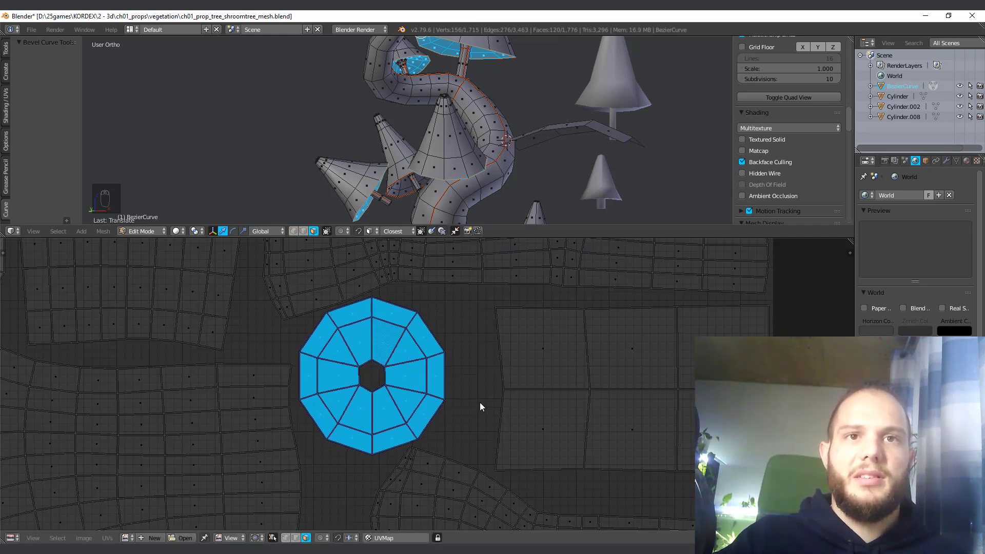
Step: Replace the selection with the small seven-sided disc outside the grid and move it over to the grid's right side
scroll(481, 406, "down", 5)
scroll(455, 404, "down", 3)
middle_click_drag(308, 453, 411, 360)
scroll(410, 360, "up", 3)
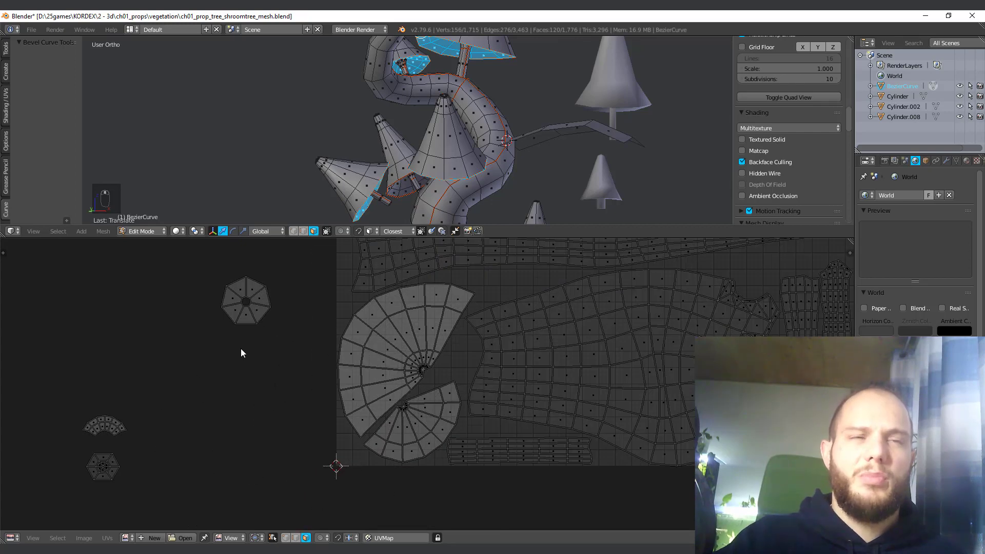
middle_click_drag(241, 353, 265, 400)
key("a")
key("b")
left_click_drag(214, 396, 315, 306)
key("g")
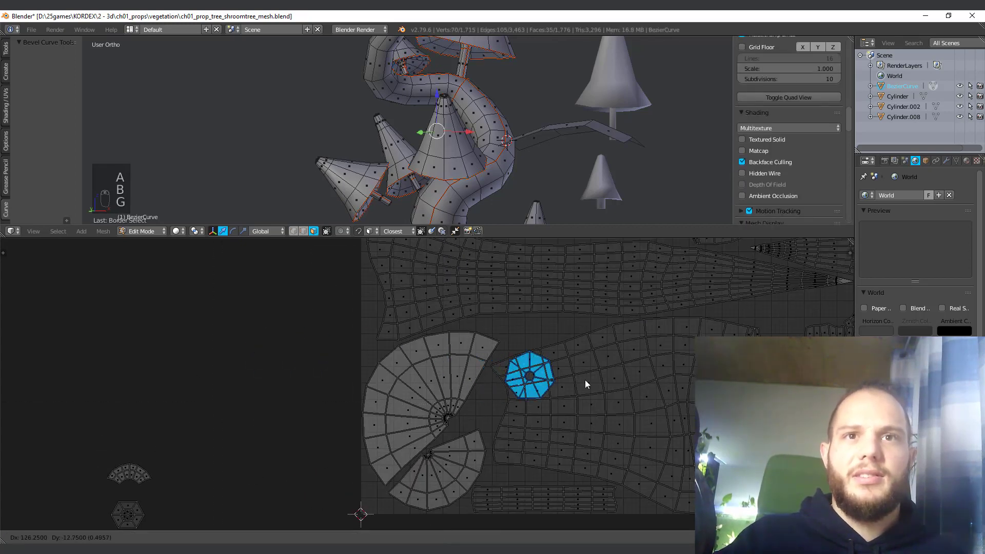
left_click(811, 336)
Step: Move the small seven-sided disc into the grid's upper-left corner, clear of the larger disc and the fan
middle_click_drag(769, 350, 687, 307)
key("g")
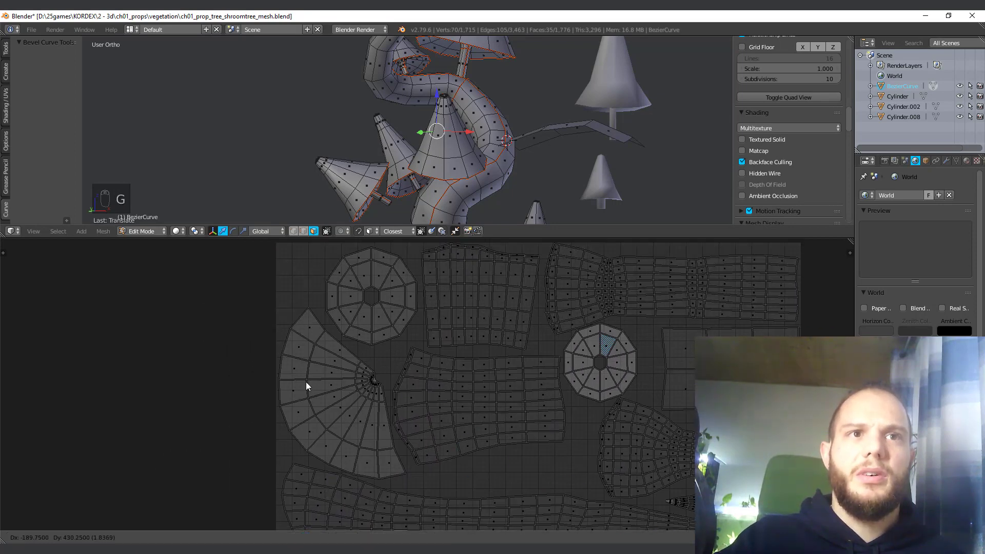
left_click(380, 373)
scroll(380, 373, "down", 10)
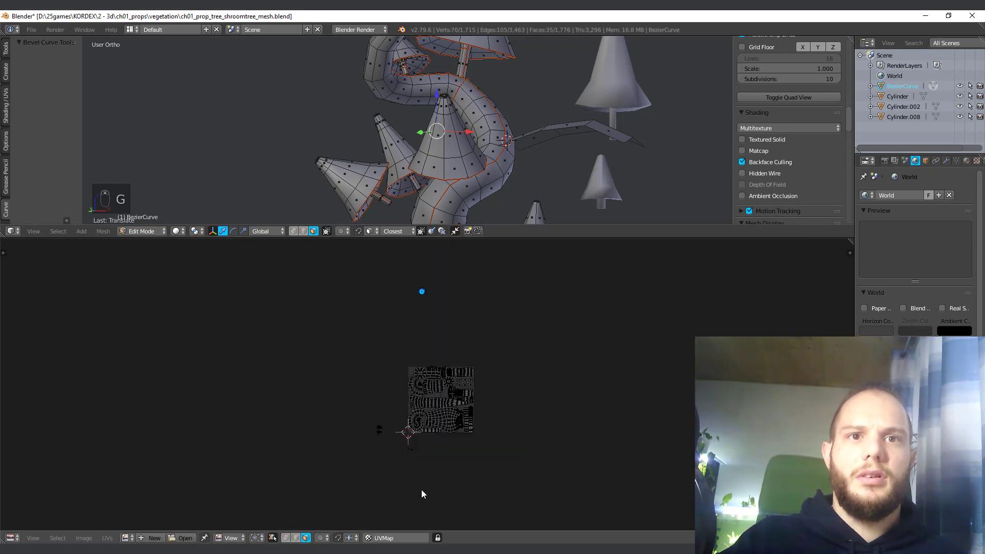
scroll(420, 490, "up", 1)
scroll(431, 459, "up", 4)
key("g")
left_click(416, 303)
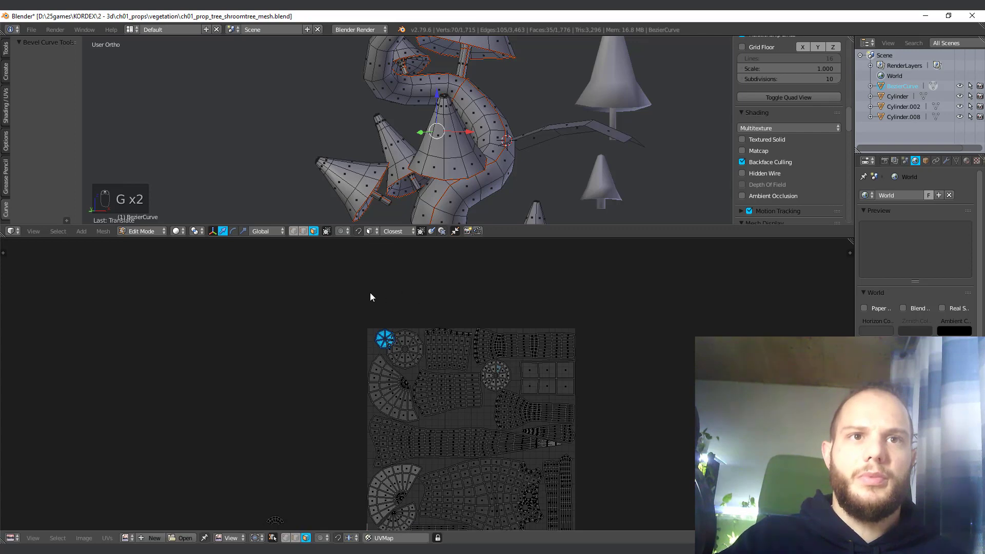
scroll(427, 383, "up", 5)
middle_click_drag(298, 300, 434, 408)
key("g")
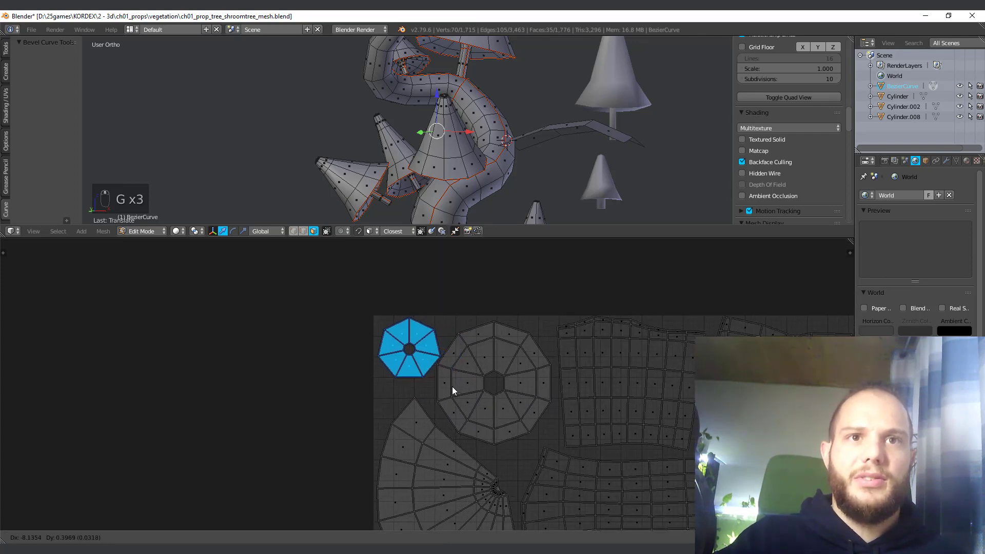
left_click(450, 386)
scroll(451, 388, "down", 2)
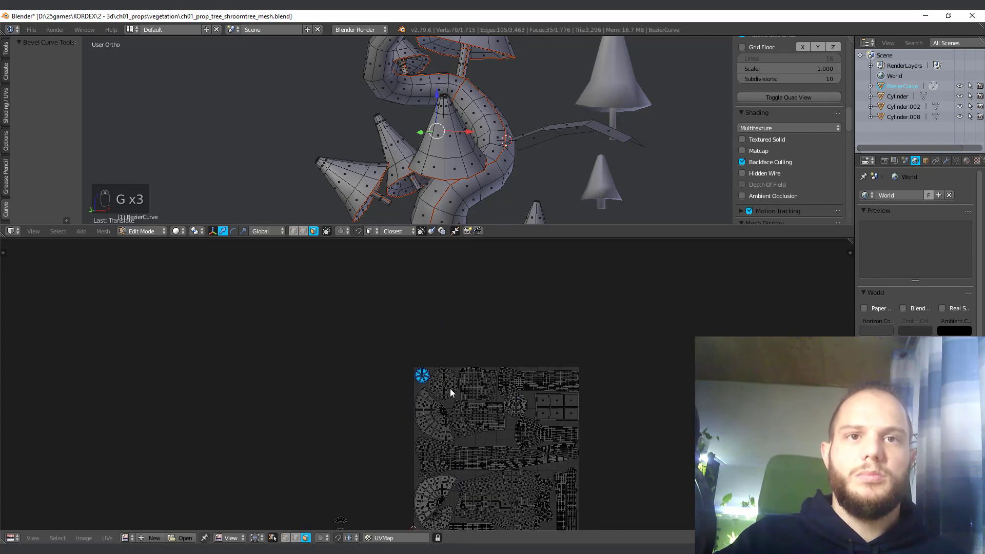
scroll(438, 376, "up", 6)
scroll(348, 478, "down", 3)
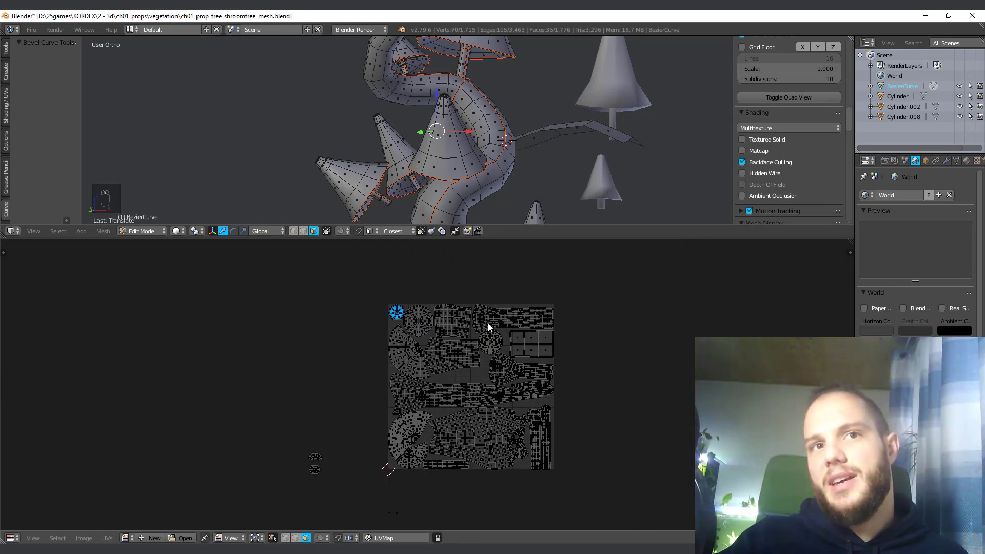
scroll(486, 375, "up", 2)
middle_click_drag(538, 426, 515, 375)
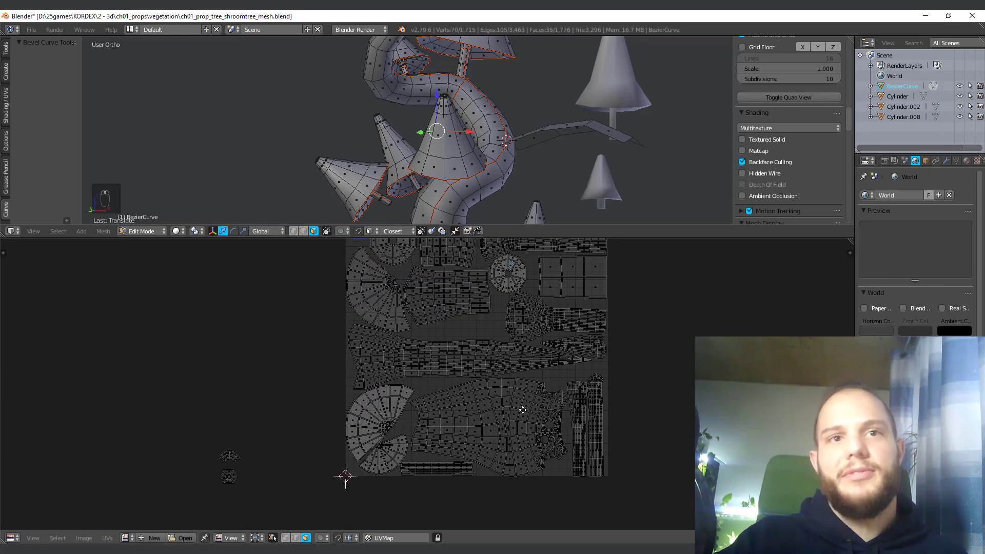
Step: Select the small hexagonal disc island outside the grid and move it just outside the UV grid's lower-left corner
scroll(253, 485, "up", 4)
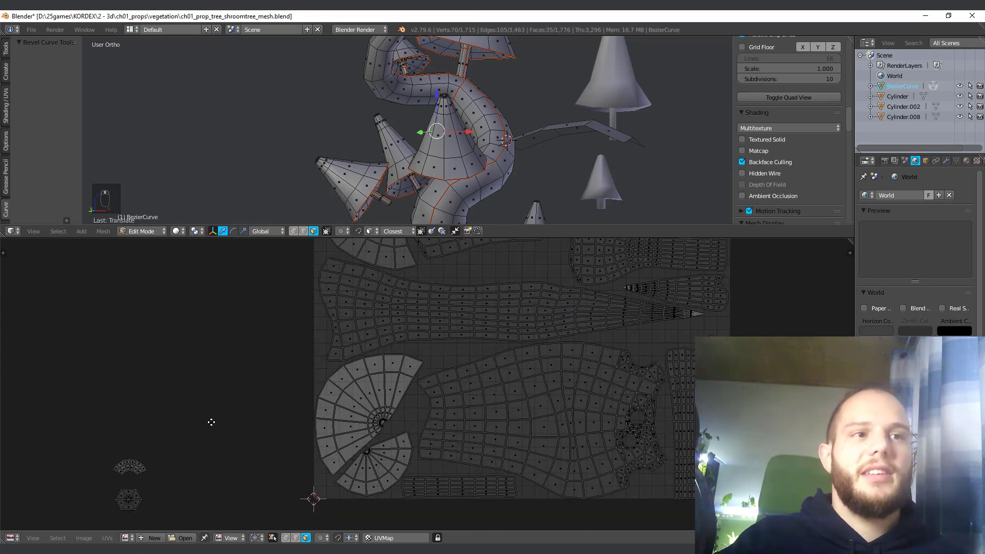
key("a")
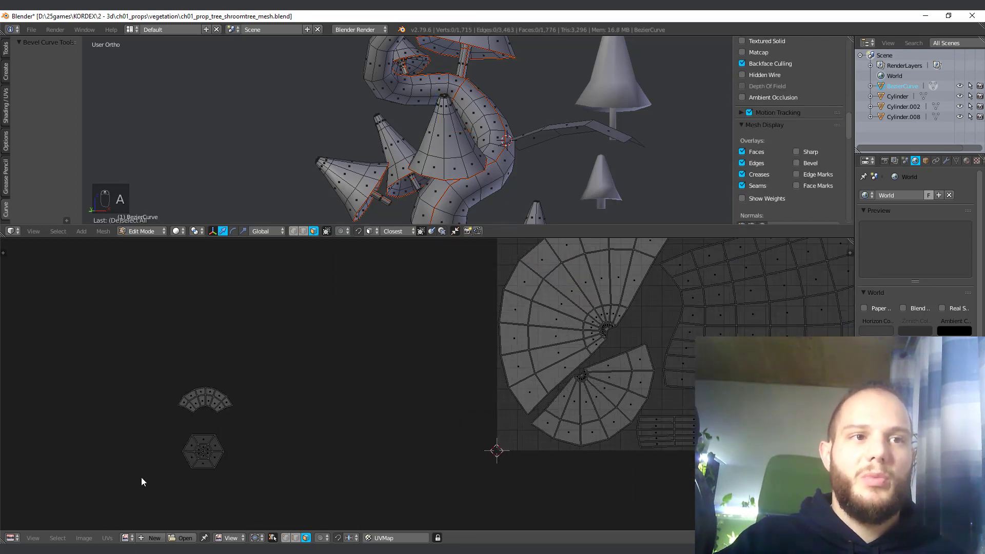
key("b")
left_click_drag(163, 477, 285, 423)
key("g")
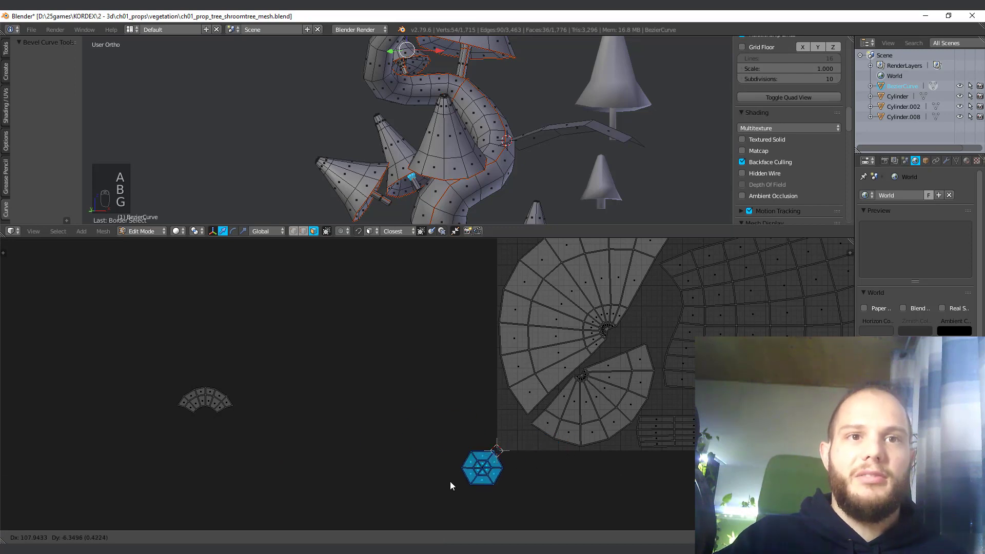
left_click(429, 479)
Step: Select the small arc-shaped island outside the grid and move it into the gap between the two fans and the large trunk island
key("a")
key("b")
left_click_drag(198, 428, 317, 356)
key("a")
key("b")
left_click_drag(132, 439, 292, 371)
key("g")
left_click(761, 312)
middle_click_drag(762, 315, 492, 343)
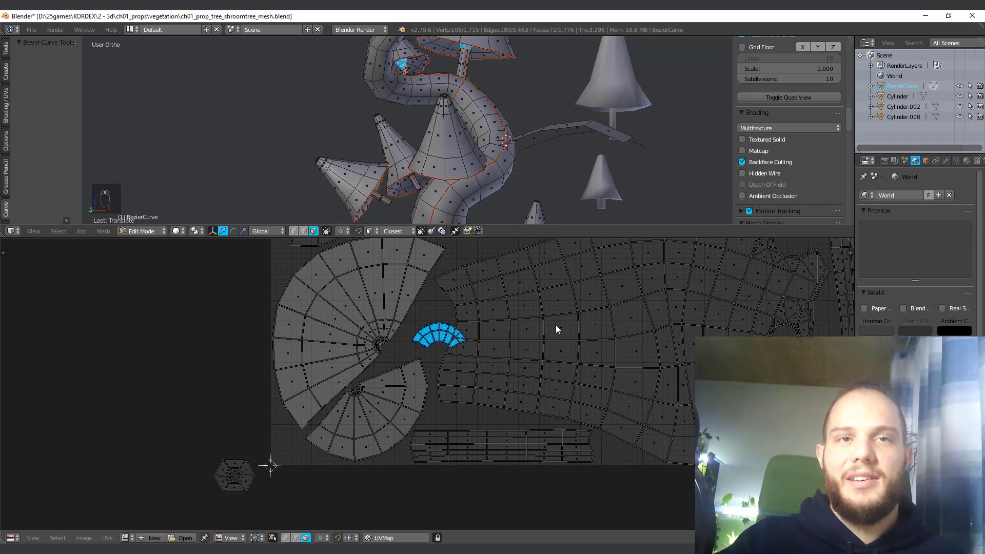
middle_click_drag(557, 328, 500, 390)
key("g")
left_click(474, 383)
Step: Rotate the small arc island to follow the slanted gap and shift it clear of the neighbouring islands
key("r")
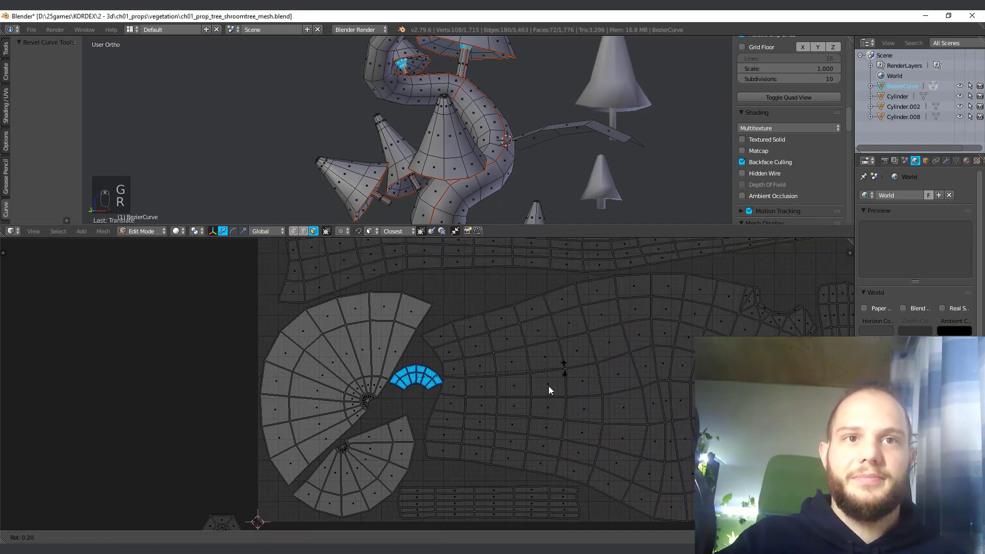
left_click(378, 441)
key("g")
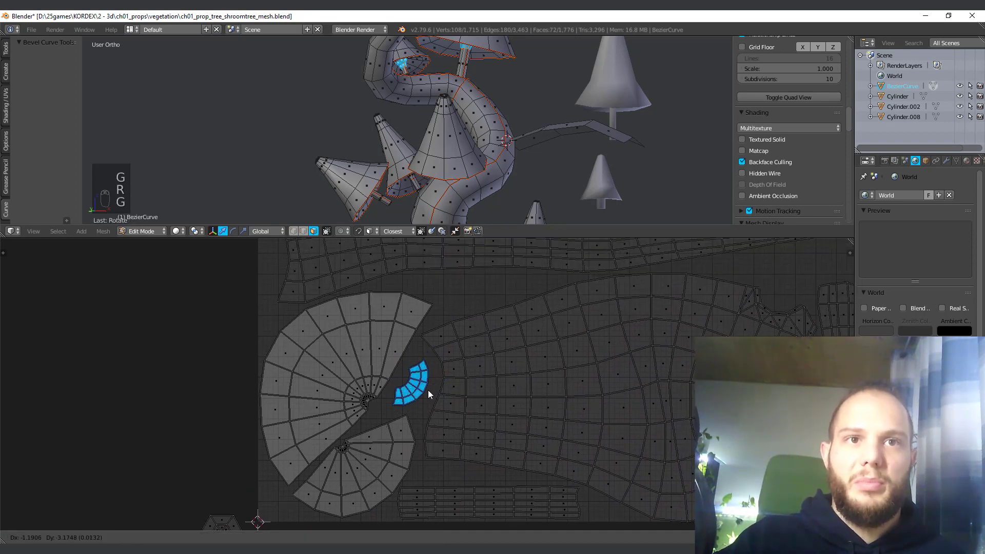
left_click(428, 392)
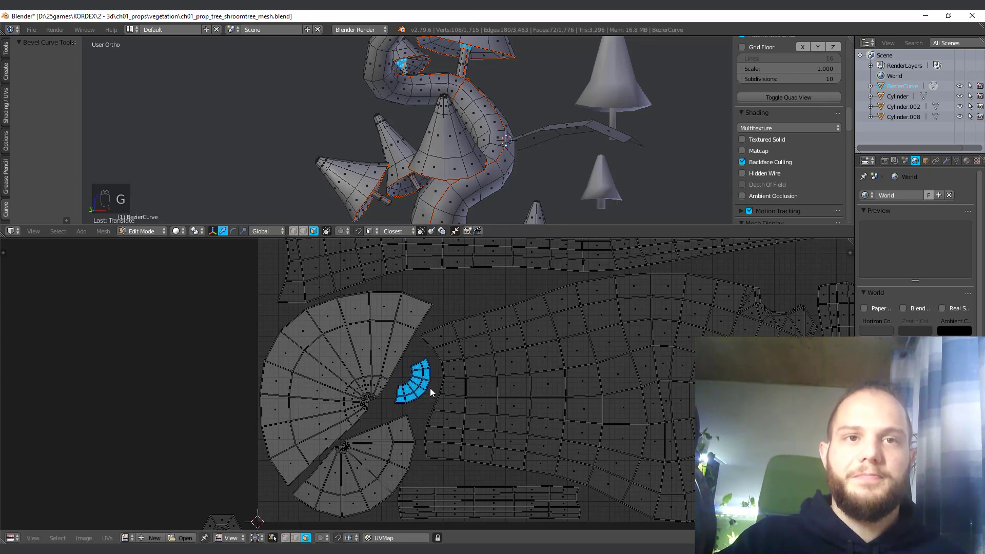
scroll(427, 393, "down", 5)
scroll(426, 398, "up", 6)
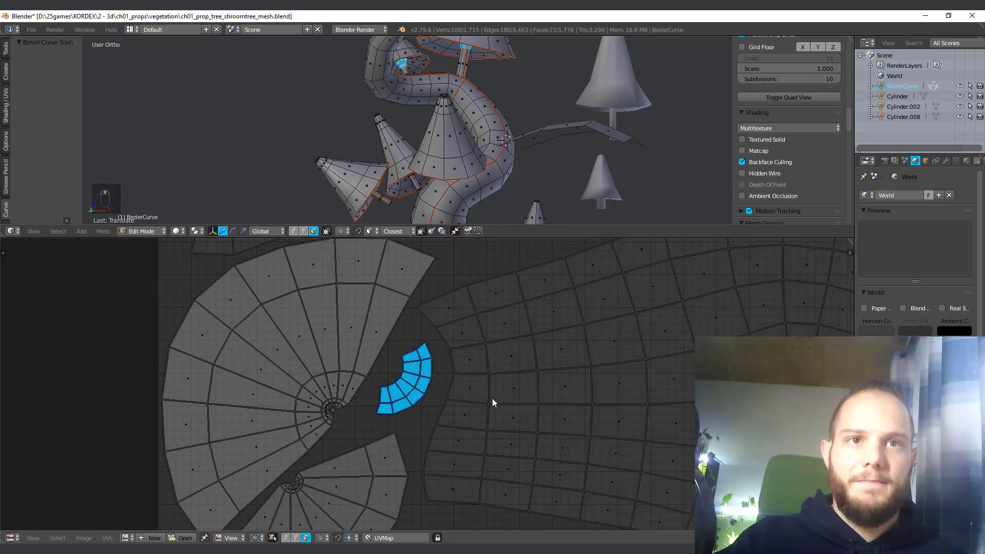
Step: Scale the arc island up slightly and nudge it to sit evenly between the large fan and the trunk island
key("s")
left_click(501, 396)
key("g")
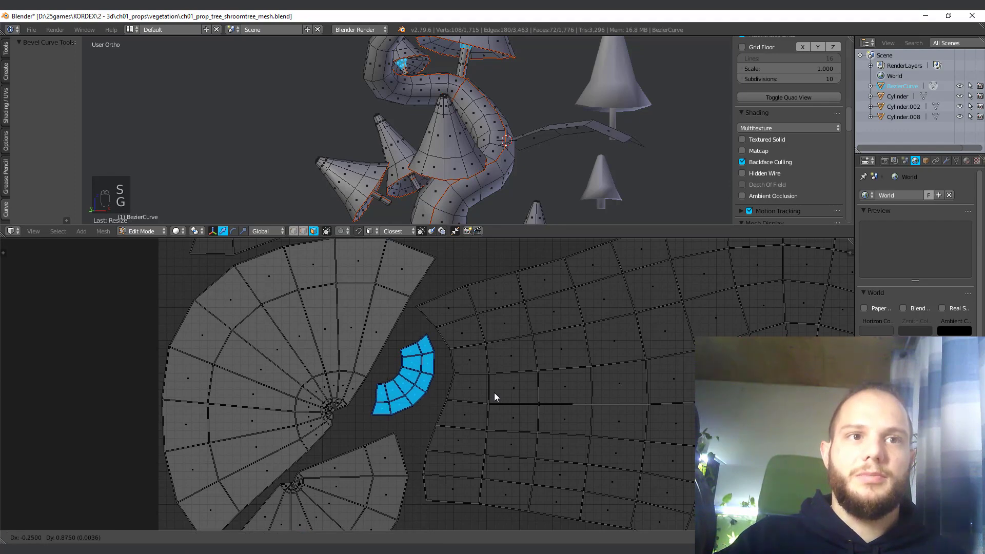
left_click(494, 393)
scroll(493, 384, "down", 6)
scroll(402, 480, "up", 5)
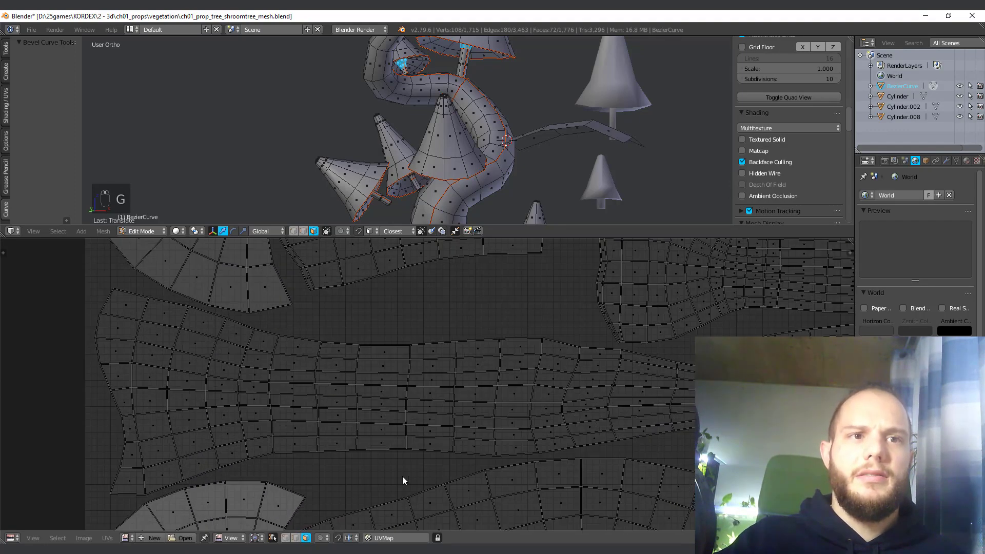
scroll(394, 485, "down", 6)
scroll(379, 466, "up", 3)
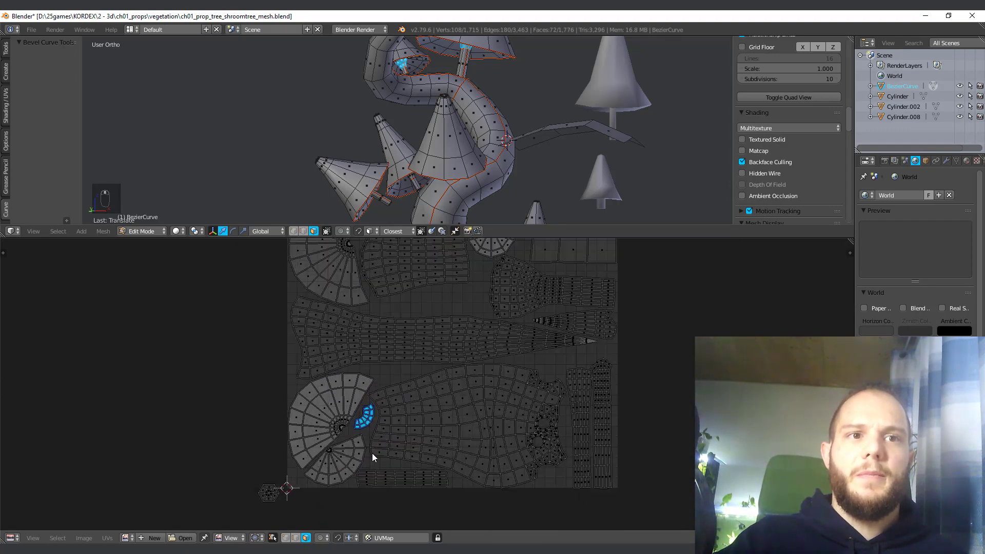
Step: Replace the selection with the hexagonal disc island and examine its faces on the mushroom stems in the 3D view
middle_click_drag(364, 461, 392, 408)
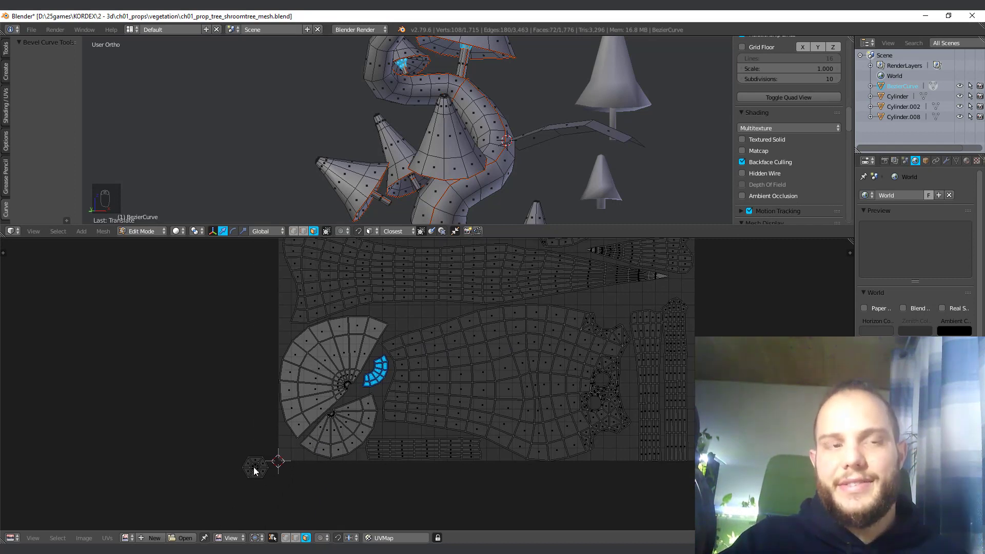
key("a")
key("b")
left_click_drag(237, 482, 275, 456)
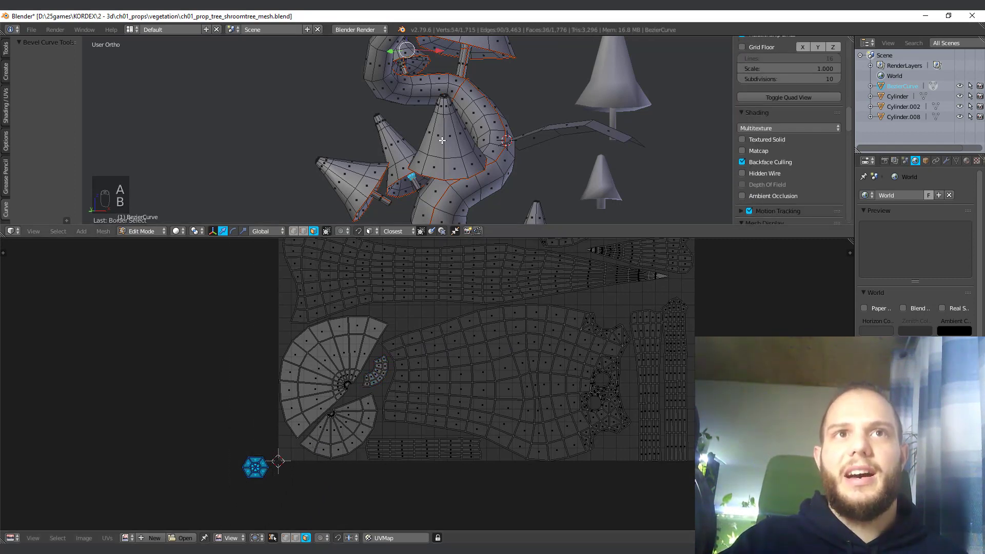
scroll(442, 140, "up", 3)
middle_click_drag(412, 176, 407, 59, "shift")
scroll(410, 77, "up", 5)
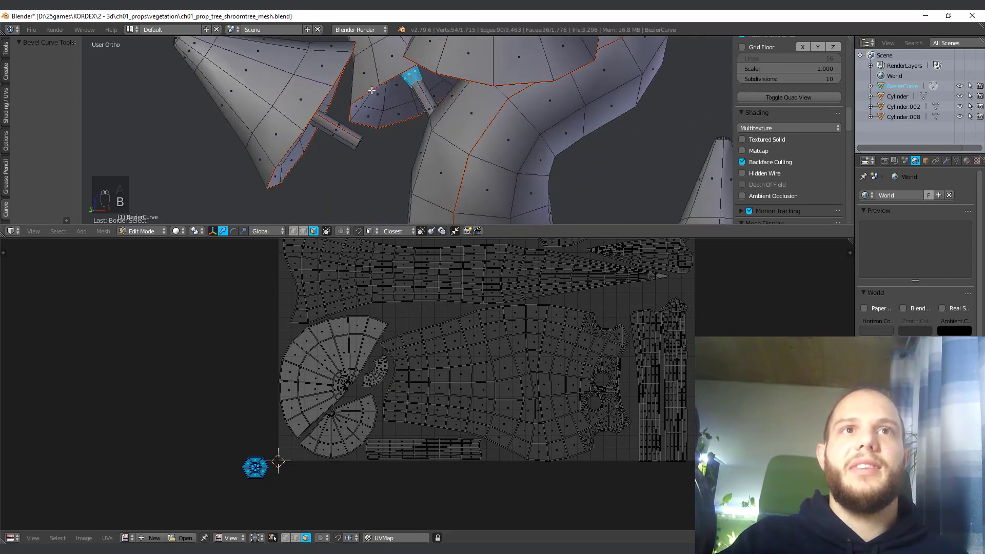
middle_click_drag(432, 104, 396, 211, "shift")
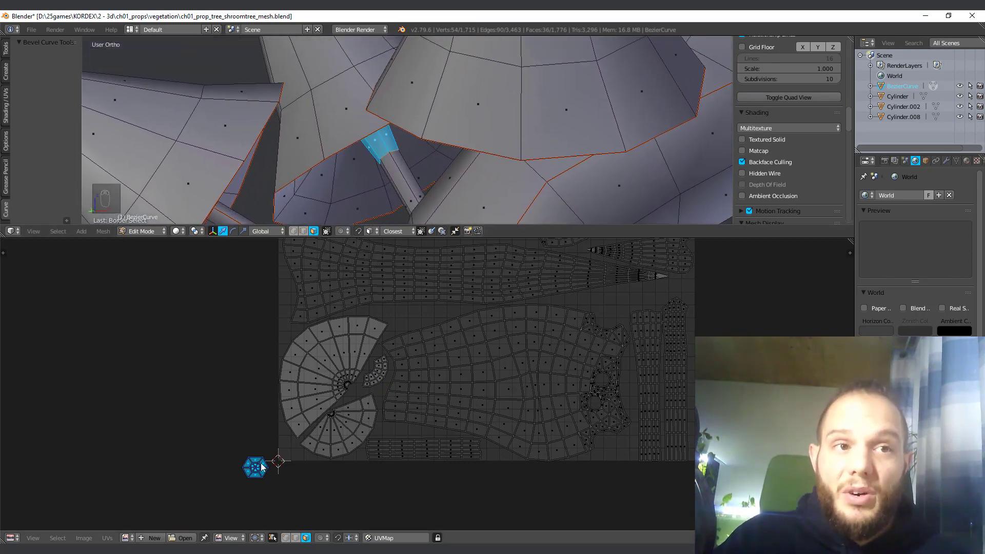
scroll(262, 472, "down", 5)
scroll(367, 155, "down", 6)
middle_click_drag(380, 150, 486, 251)
left_click_drag(431, 237, 421, 298)
scroll(377, 426, "up", 5)
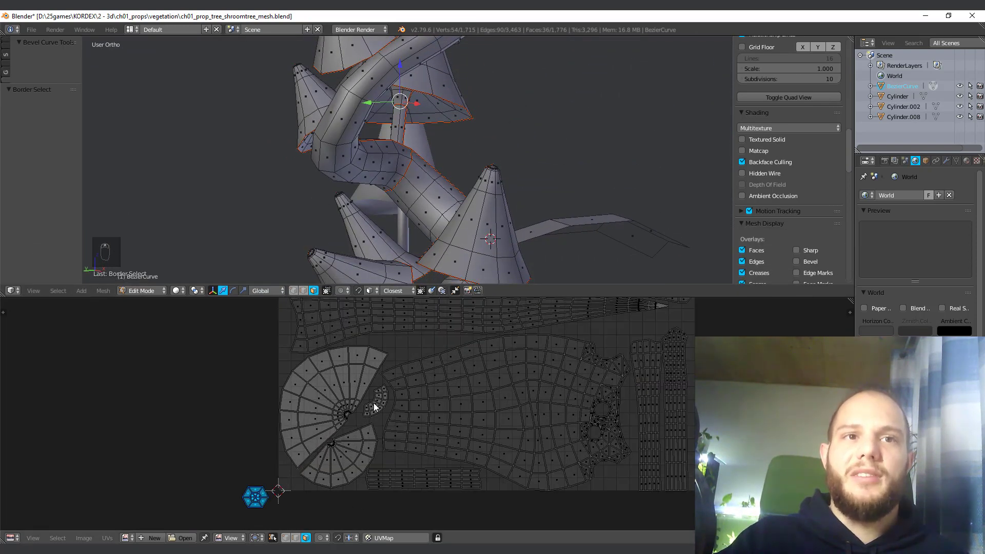
scroll(374, 403, "up", 5)
scroll(385, 198, "down", 3)
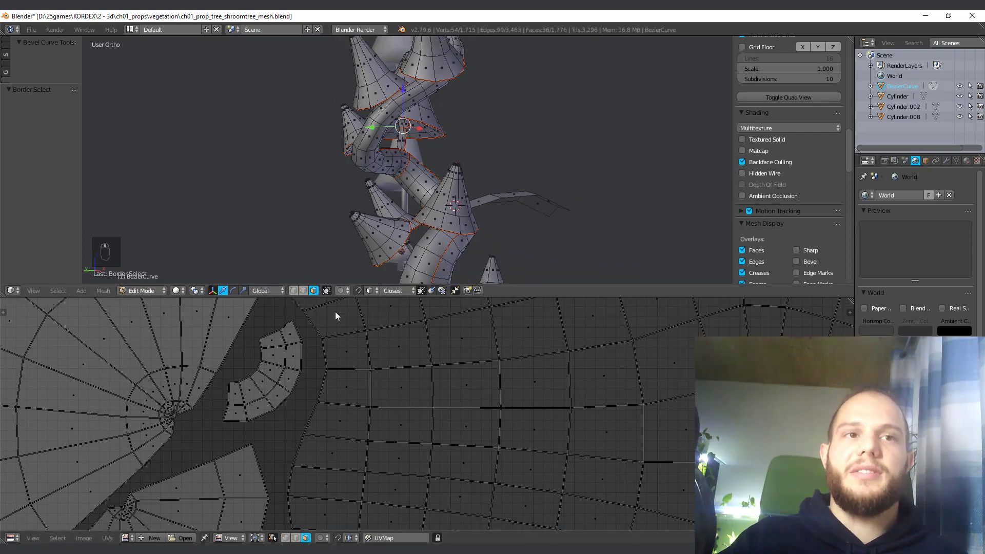
scroll(323, 372, "down", 6)
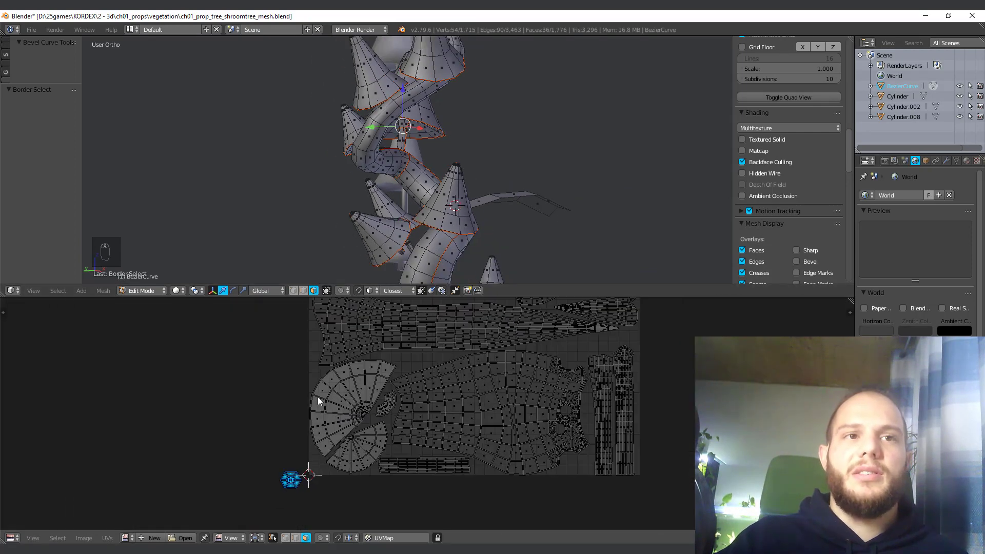
scroll(354, 213, "up", 2)
Step: Grow the face selection from the stem tops over the entire connected mushrooms and hide all unselected geometry
left_click_drag(441, 298, 449, 484)
middle_click_drag(477, 272, 293, 337)
scroll(313, 233, "up", 2)
key("ctrl+KP_Add")
key("ctrl+KP_Add")
key("ctrl+KP_Add")
key("ctrl+KP_Add")
key("ctrl+KP_Add")
key("ctrl+KP_Add")
key("ctrl+KP_Add")
key("ctrl+KP_Add")
key("ctrl+KP_Add")
key("ctrl+KP_Add")
key("ctrl+KP_Add")
key("ctrl+KP_Add")
key("ctrl+KP_Add")
key("ctrl+KP_Add")
key("ctrl+KP_Add")
key("ctrl+KP_Add")
scroll(333, 239, "down", 5)
key("shift+h")
Step: Select the lengthwise edges on the flared stem tops beneath the isolated mushroom caps and mark them as seams
scroll(339, 242, "up", 8)
scroll(246, 323, "up", 4)
key("ctrl+Tab")
left_click(173, 309)
right_click(173, 308)
scroll(287, 329, "down", 4)
middle_click_drag(400, 354, 513, 190)
scroll(483, 320, "down", 3)
scroll(436, 328, "up", 3)
right_click(438, 321, "shift")
right_click(433, 349, "shift")
scroll(349, 273, "down", 4)
middle_click_drag(620, 189, 633, 206)
key("ctrl+e")
left_click(665, 231)
Step: In face select mode, select the lone mushroom's seam-bounded flared stem top and unwrap it
middle_click_drag(564, 246, 468, 263)
key("ctrl+Tab")
left_click(429, 299)
right_click(429, 296)
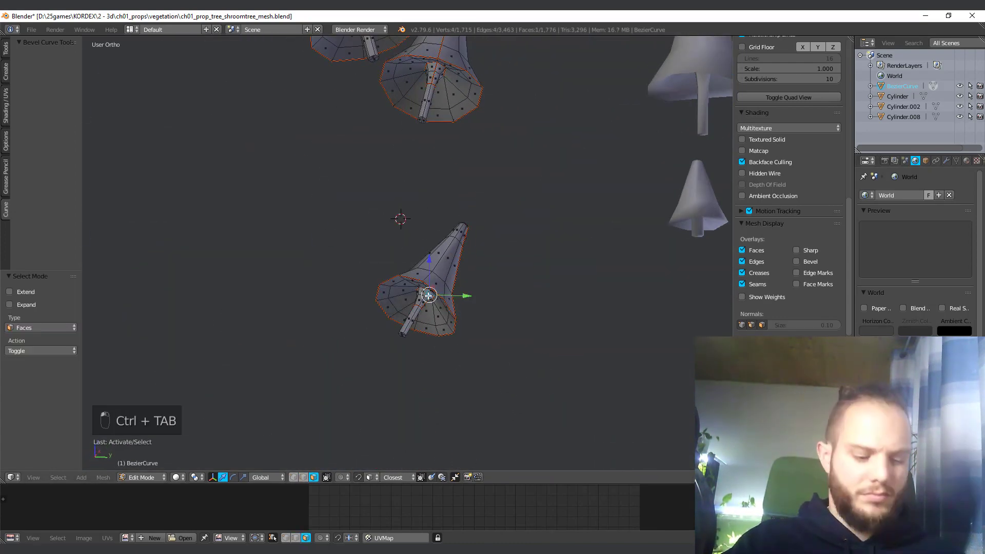
key("l")
left_click_drag(395, 484, 431, 361)
scroll(366, 334, "down", 6)
scroll(411, 164, "down", 4)
key("e")
scroll(639, 299, "up", 5)
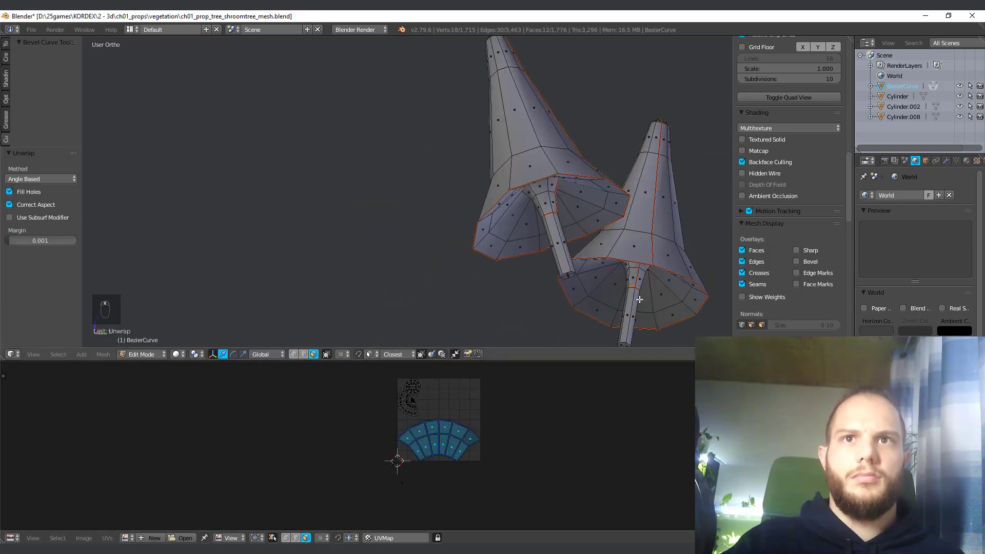
Step: Rotate the next stem top's unwrapped arc by 90° and move it onto the first arc with snapping enabled
type("r90")
key("g")
left_click(473, 462)
key("shift+Tab")
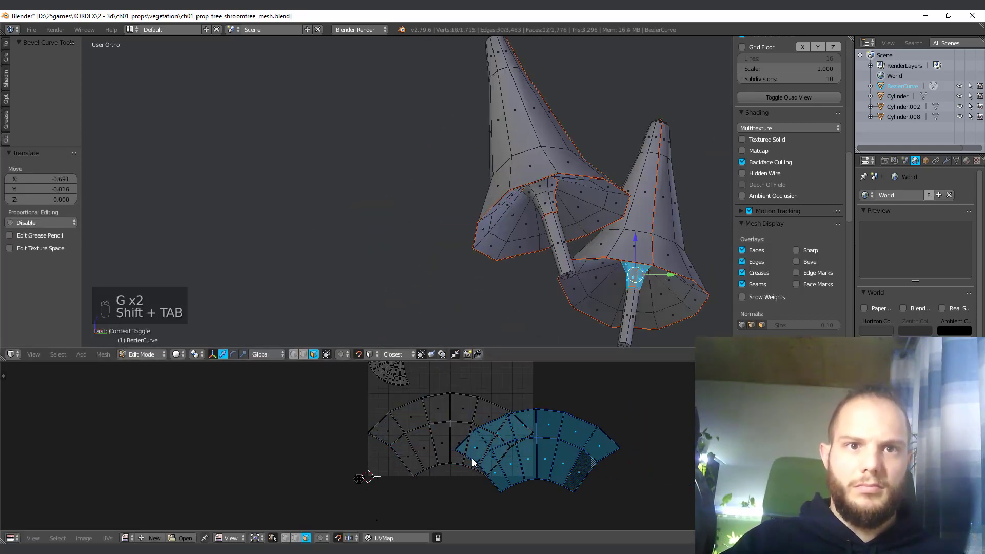
key("g")
left_click(486, 471)
Step: Unwrap the remaining mushroom's flared stem top, rotate its arc by 90°, snap it onto the stacked arcs and select the whole stack
right_click(536, 191)
key("l")
key("e")
key("r")
key("g")
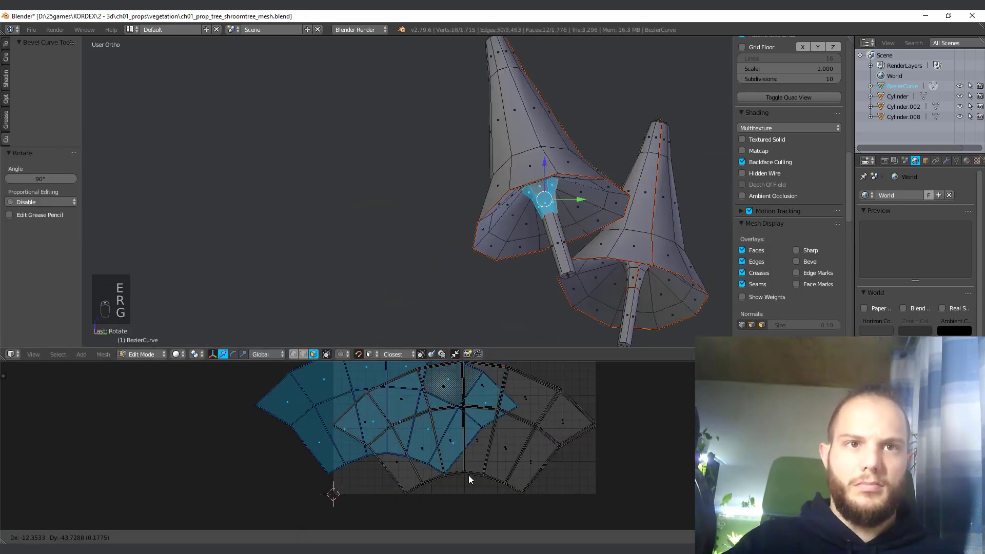
key("ctrl+Tab")
left_click(403, 439)
scroll(403, 457, "down", 3)
key("a")
key("b")
key("a")
key("b")
left_click_drag(351, 480, 568, 404)
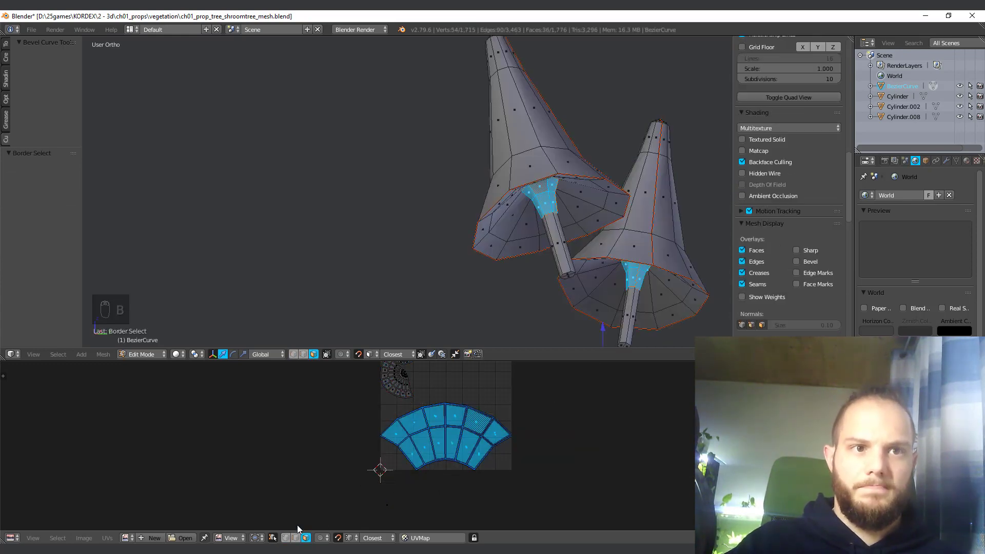
Step: Weld the overlapping UV vertices along the stacked arcs' inner edge, one point at a time
key("a")
scroll(434, 458, "up", 5)
key("b")
left_click_drag(365, 506, 459, 452)
key("w")
left_click(376, 454)
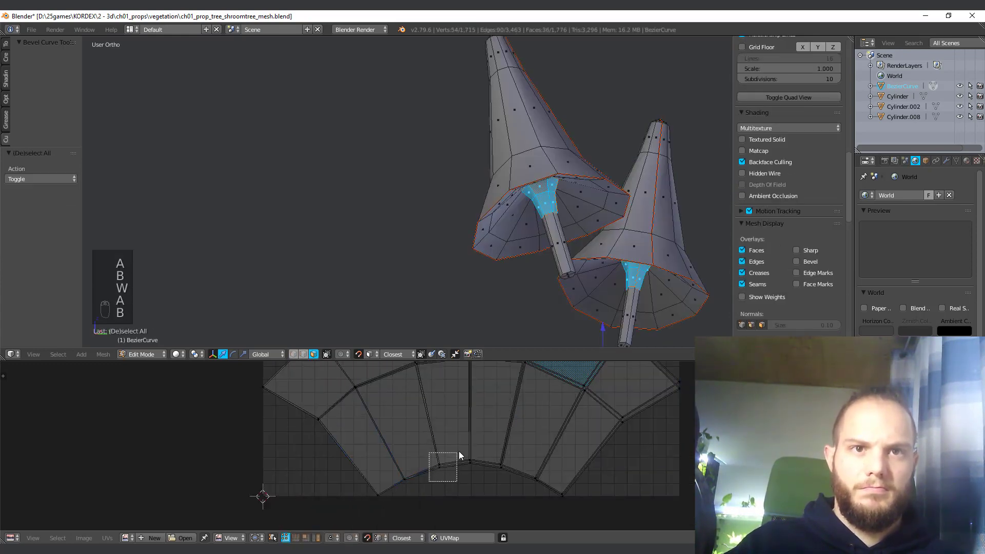
key("w")
left_click(482, 449)
key("a")
key("b")
left_click_drag(526, 487, 548, 463)
key("w")
left_click(564, 454)
Step: Weld the overlapping vertices at the stacked arcs' left end and along their middle row
middle_click_drag(302, 429, 357, 462)
key("a")
key("b")
left_click_drag(356, 462, 382, 446)
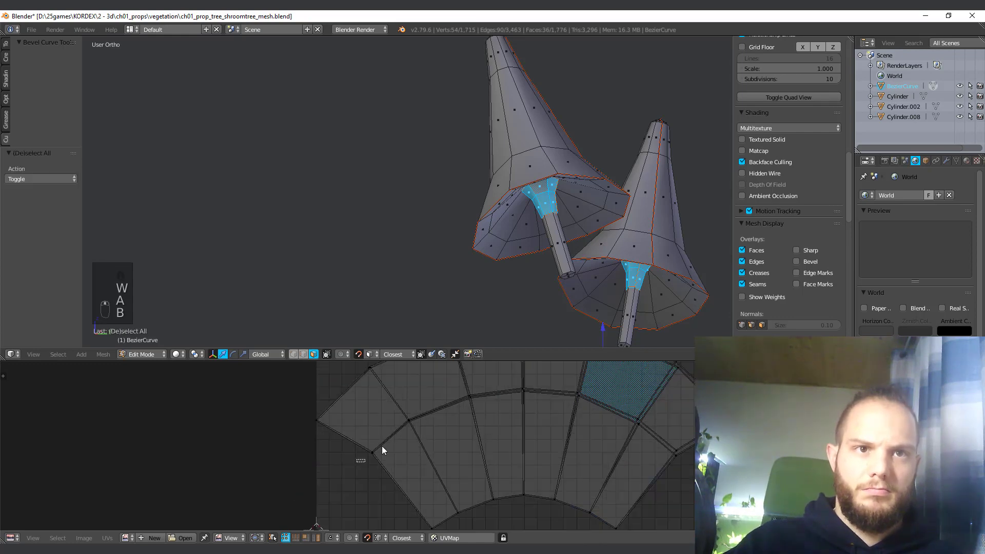
key("a")
key("b")
left_click_drag(507, 406, 526, 381)
key("w")
left_click(526, 381)
middle_click_drag(613, 426, 479, 451)
left_click(515, 436)
Step: Weld the overlapping UV vertices at the right end of the stacked stem-top arcs
key("a")
key("b")
left_click_drag(528, 495, 618, 431)
key("ctrl+z")
key("w")
left_click(542, 462)
key("a")
key("b")
key("w")
left_click(613, 432)
Step: Weld the overlapping UV vertices along the stacked arcs' outer edge, one point at a time
key("a")
key("b")
left_click_drag(504, 419, 580, 389)
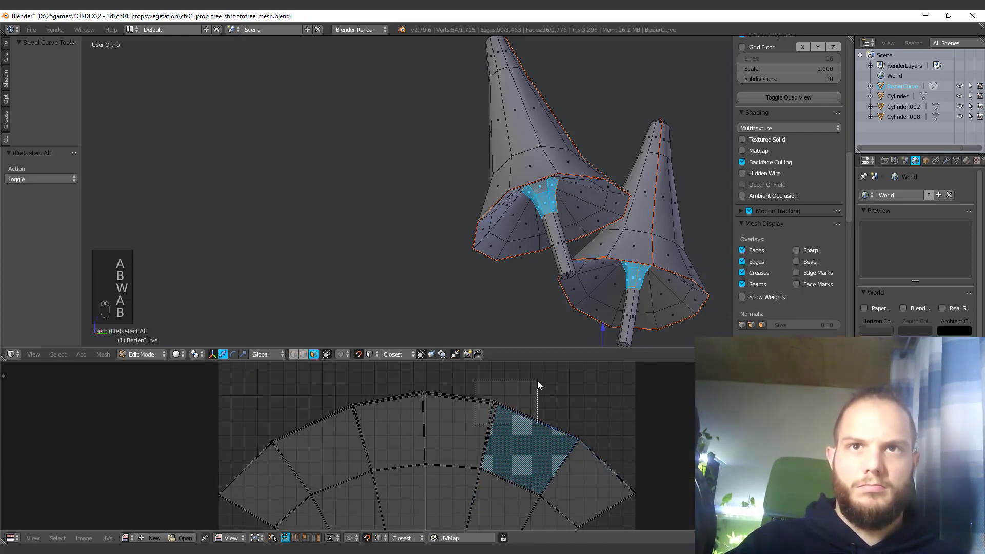
scroll(476, 268, "up", 1)
middle_click_drag(476, 268, 426, 130, "shift")
key("a")
key("b")
left_click_drag(408, 406, 440, 380)
key("w")
left_click(439, 380)
key("a")
key("b")
left_click_drag(336, 420, 370, 392)
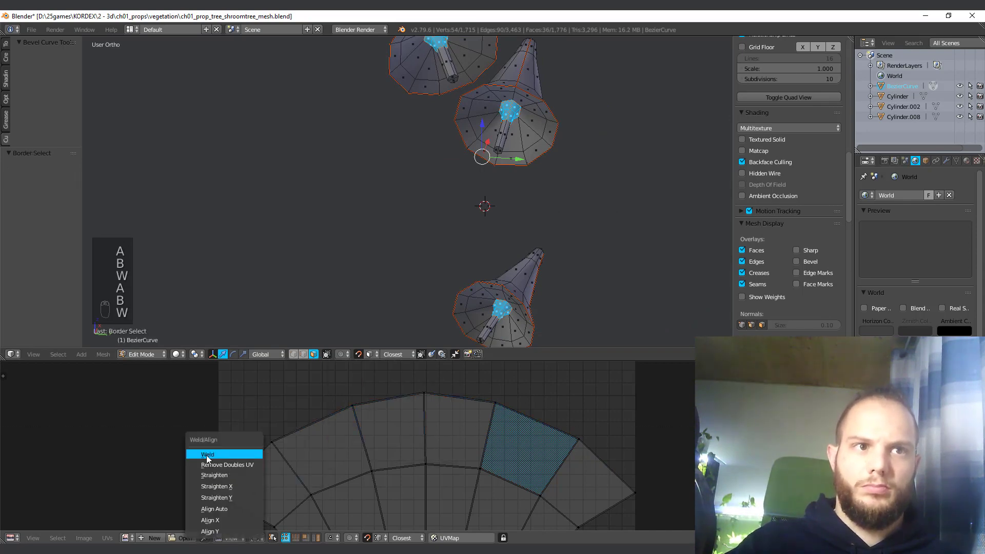
Step: Select the three flared stem tops as seam-delimited linked faces and move their welded UV arc outside the grid, by about 1.09 in X
key("alt+h")
middle_click_drag(474, 205, 500, 236)
scroll(530, 294, "up", 3)
key("ctrl+Tab")
key("a")
key("l")
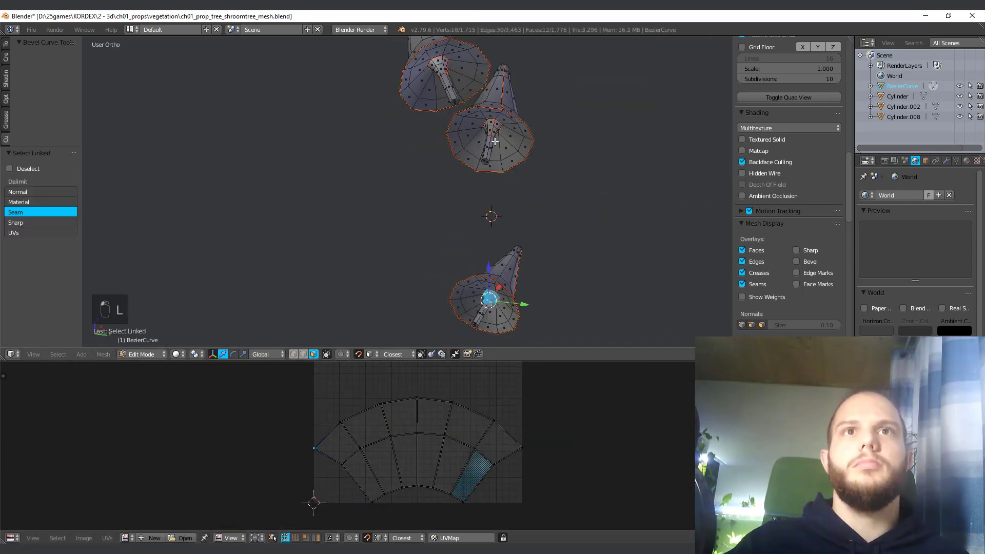
key("l")
key("l")
left_click(273, 537)
key("g")
left_click(660, 445)
scroll(642, 436, "down", 4)
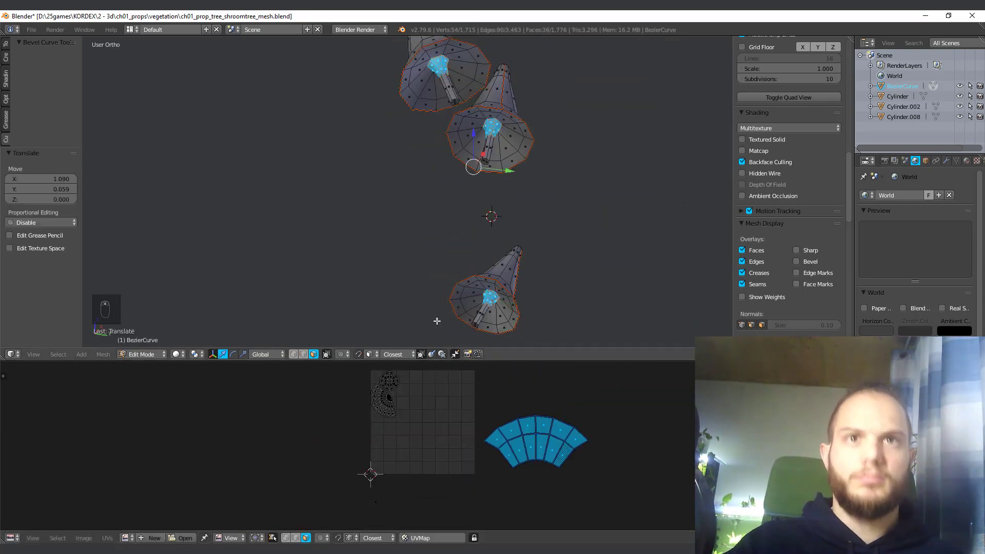
Step: Reveal all hidden parts of the tree mesh and deselect everything
key("alt+h")
middle_click_drag(447, 297, 513, 287)
scroll(510, 472, "down", 2)
key("a")
scroll(510, 472, "up", 2)
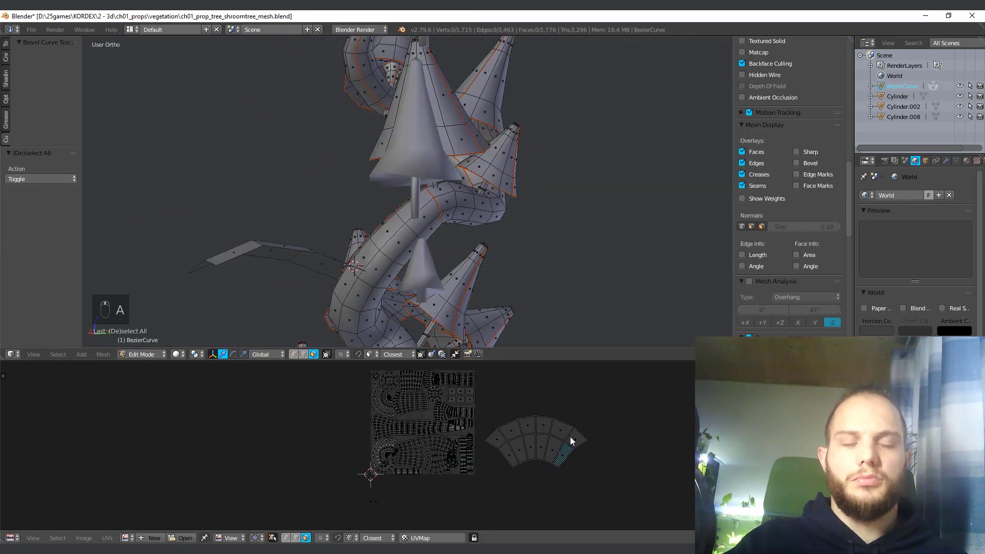
scroll(499, 491, "up", 3)
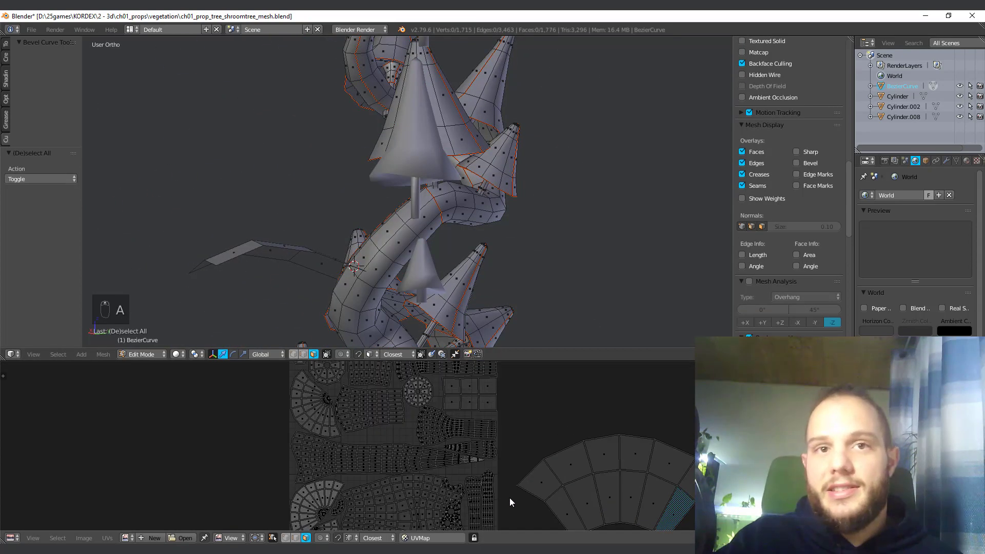
Step: Select only the stem-top UV arc beside the grid, scale it down and move it in among the packed islands
key("a")
key("b")
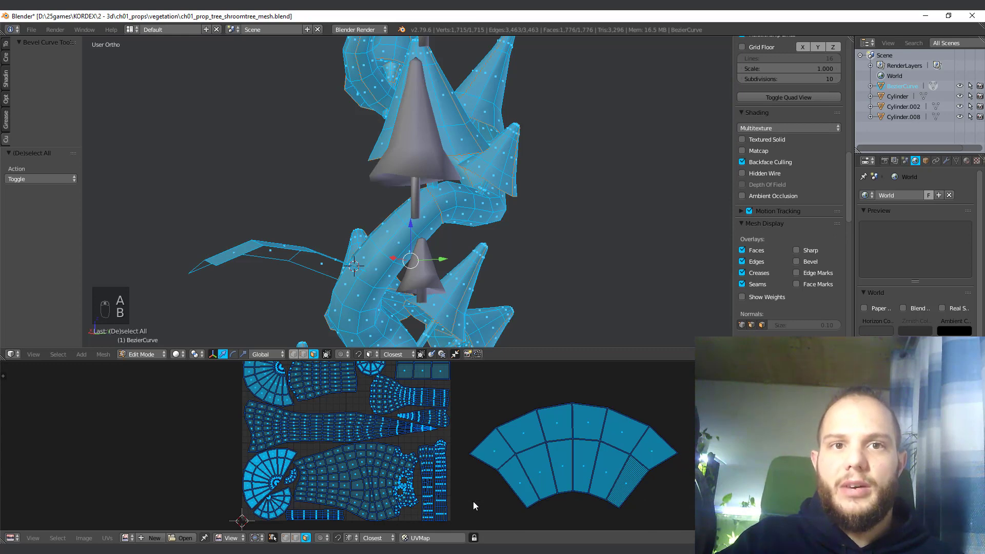
key("a")
key("b")
left_click_drag(682, 406, 473, 517)
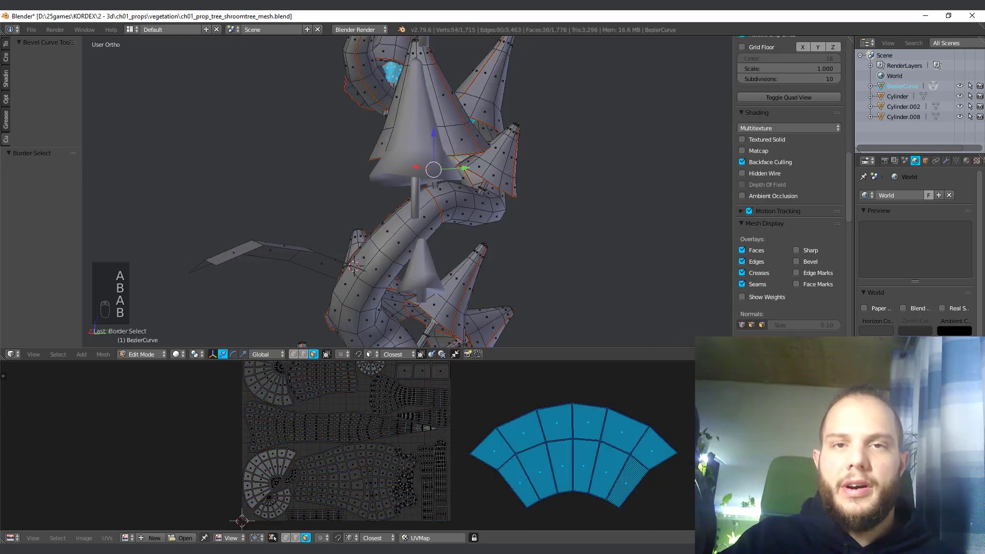
key("s")
left_click(602, 465)
key("g")
left_click(268, 457)
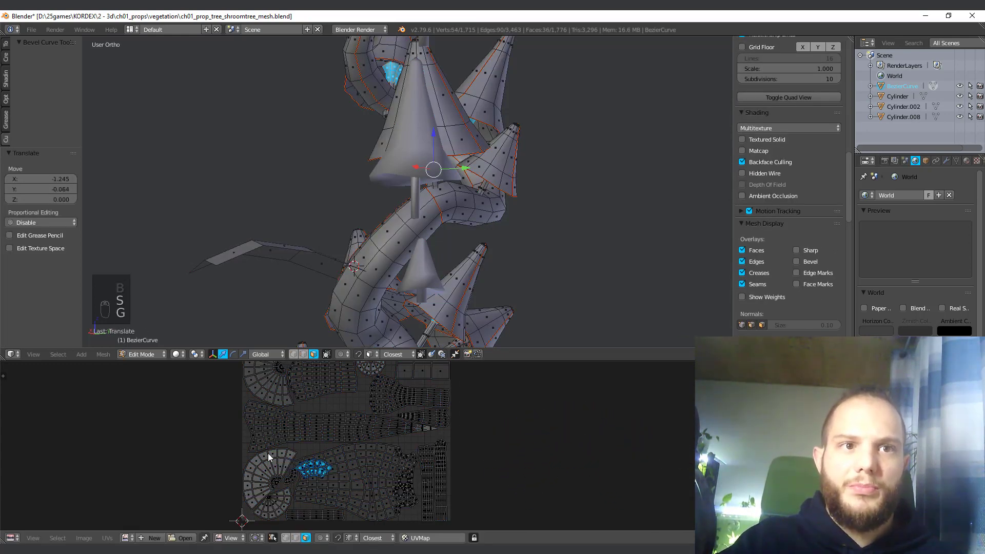
Step: Scale the stem-top arc down further and move it to the gap near the trunk island's tapered tip
scroll(578, 440, "up", 5)
key("s")
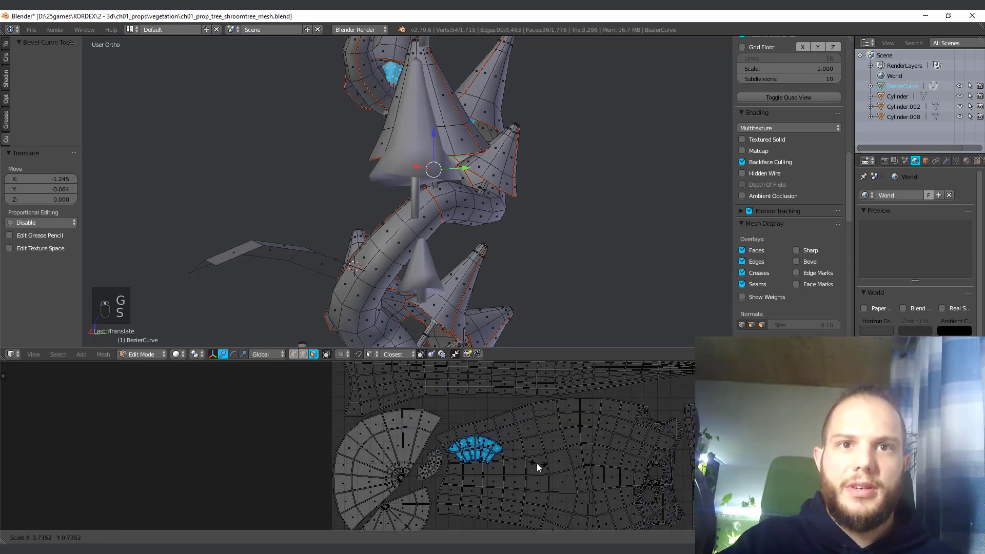
left_click(536, 463)
key("g")
left_click(527, 418)
scroll(579, 406, "down", 2)
middle_click_drag(600, 400, 543, 427)
key("g")
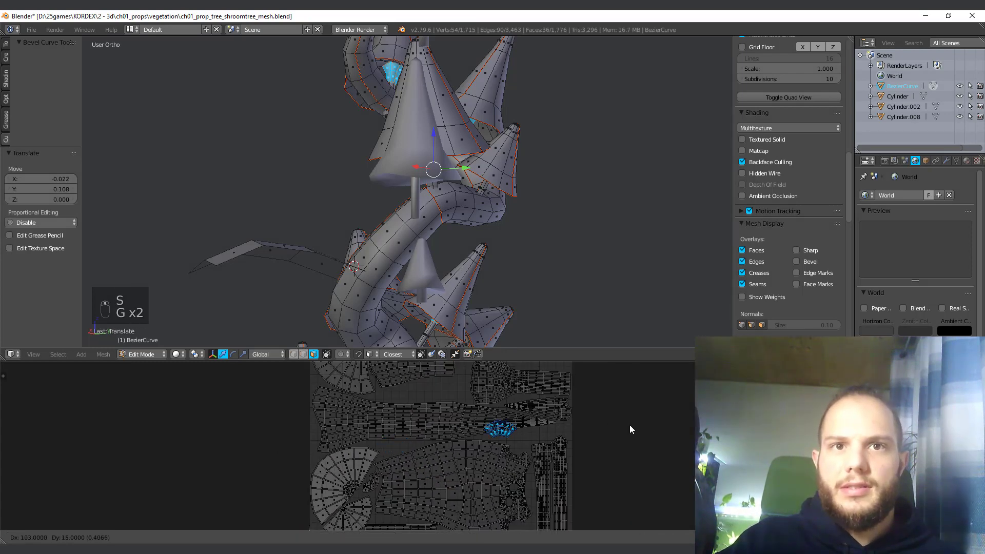
left_click(628, 433)
Step: Rotate the stem-top arc by about -29° and fit it into the gap beneath the tapered trunk tip
scroll(628, 432, "up", 4)
key("r")
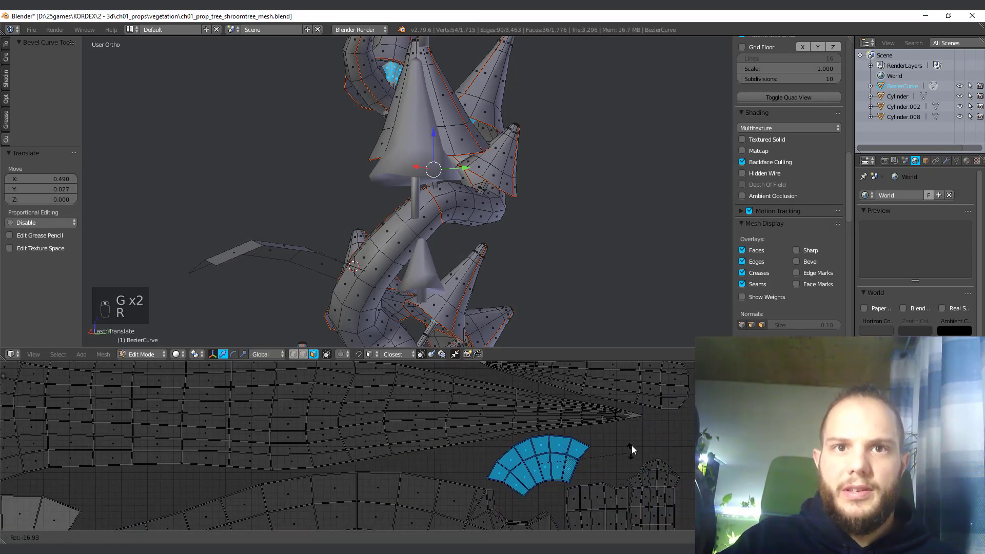
left_click(632, 434)
key("g")
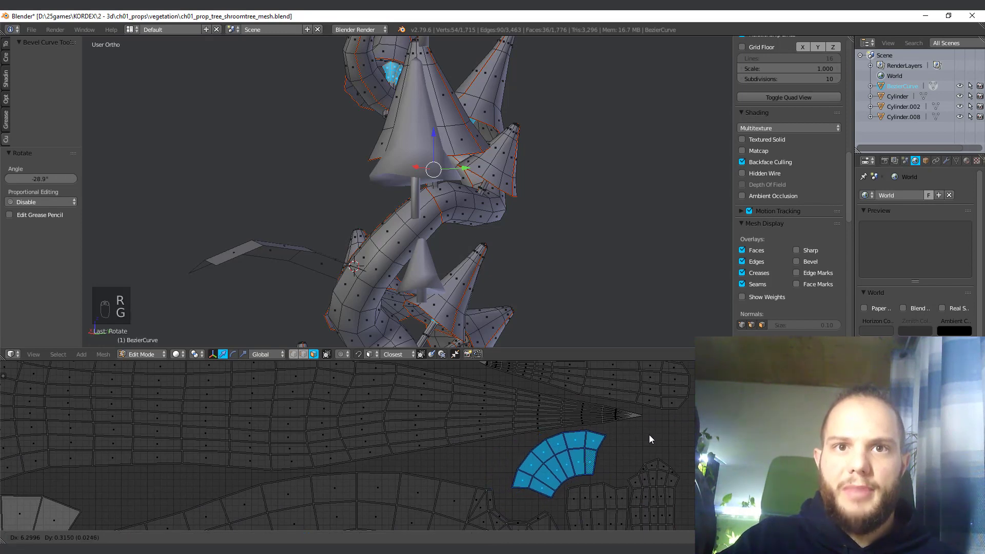
left_click(644, 439)
Step: Deselect everything and examine the complete packed UV layout of the tree
key("Home")
key("Tab")
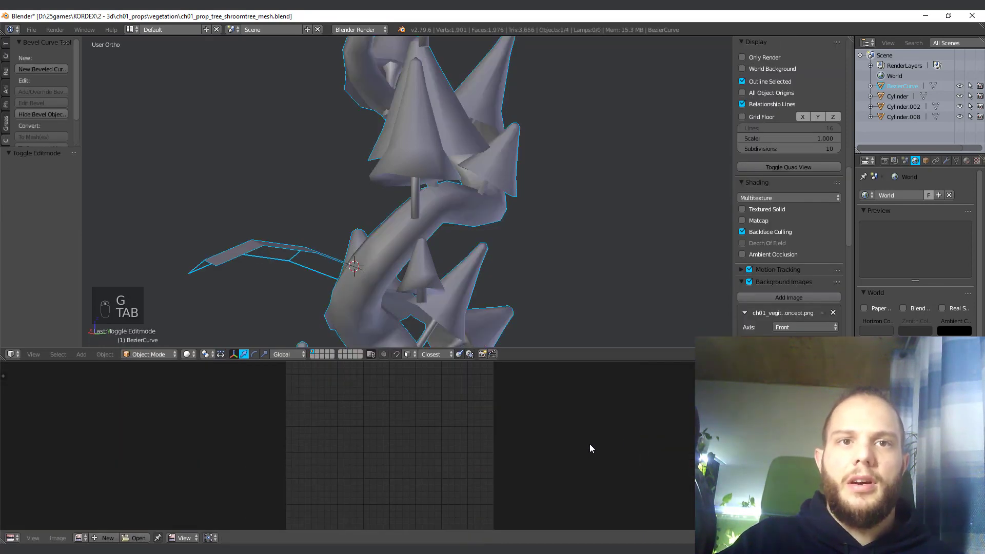
key("Tab")
key("a")
key("a")
key("a")
scroll(425, 421, "down", 2)
middle_click_drag(425, 420, 479, 454)
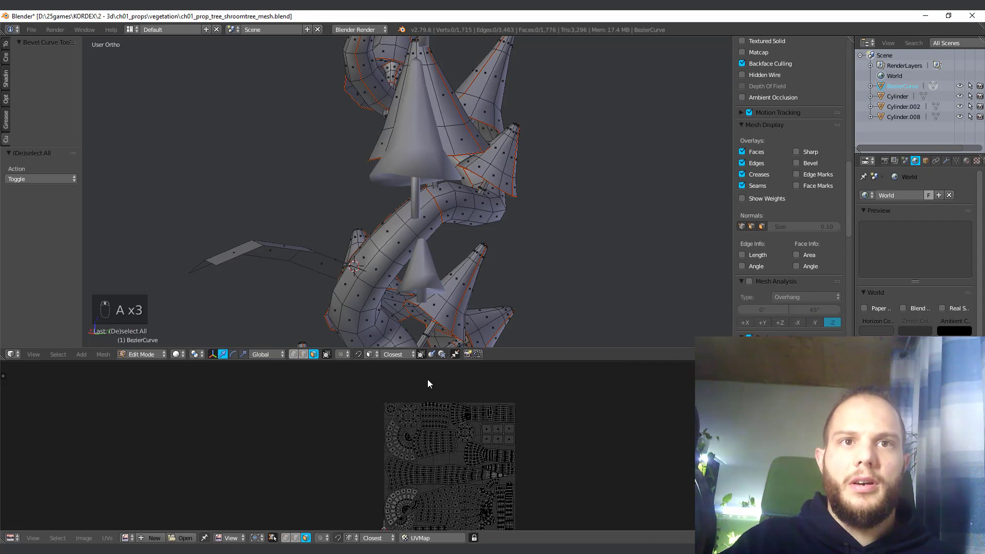
mouse_move(431, 361)
left_mouse_down()
mouse_move(434, 440)
mouse_move(436, 370)
mouse_move(437, 377)
left_mouse_up()
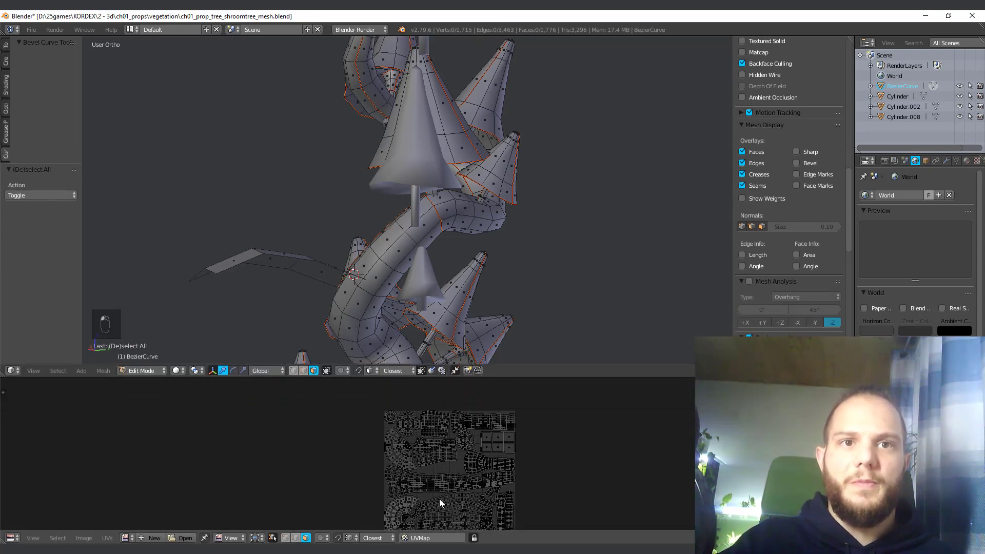
middle_click_drag(440, 498, 432, 464)
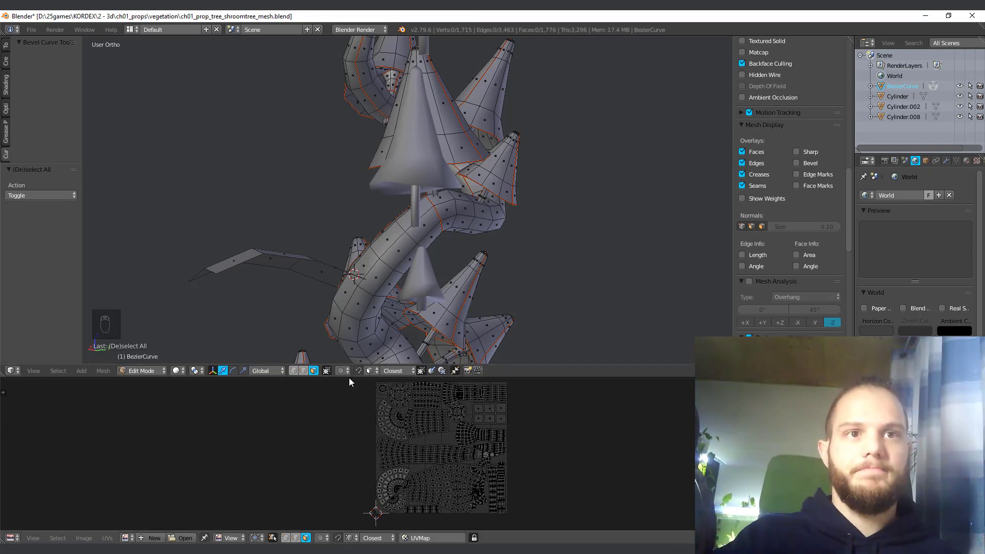
Step: Enlarge the 3D view, bring up the concept image and show the tree from the front in Object Mode
left_click_drag(349, 378, 349, 418)
key("alt+Tab")
middle_click_drag(246, 269, 348, 271)
key("KP_1")
key("KP_5")
key("KP_5")
scroll(360, 220, "up", 3)
key("Tab")
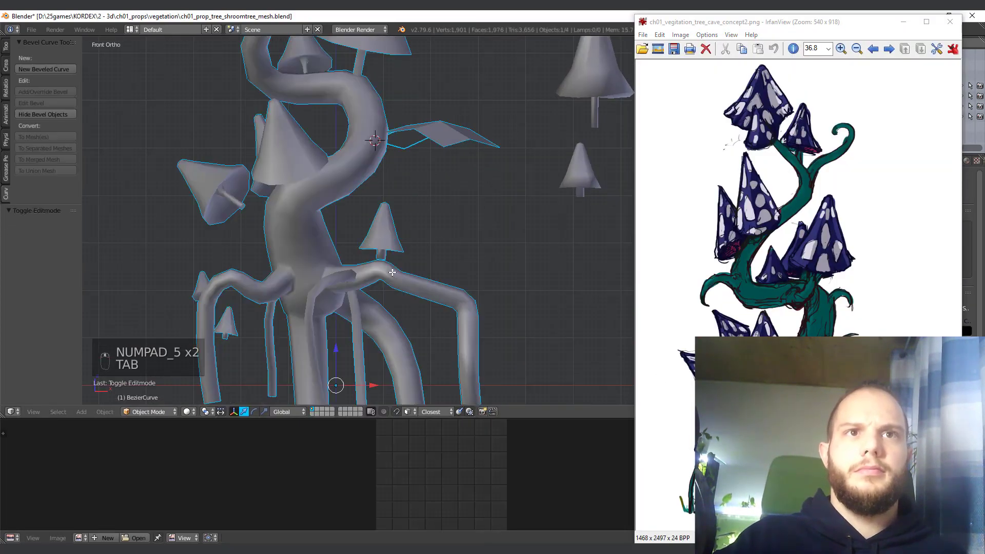
key("a")
key("a")
key("shift+a")
mouse_move(379, 294)
left_click(437, 348)
key("g")
left_click(498, 284)
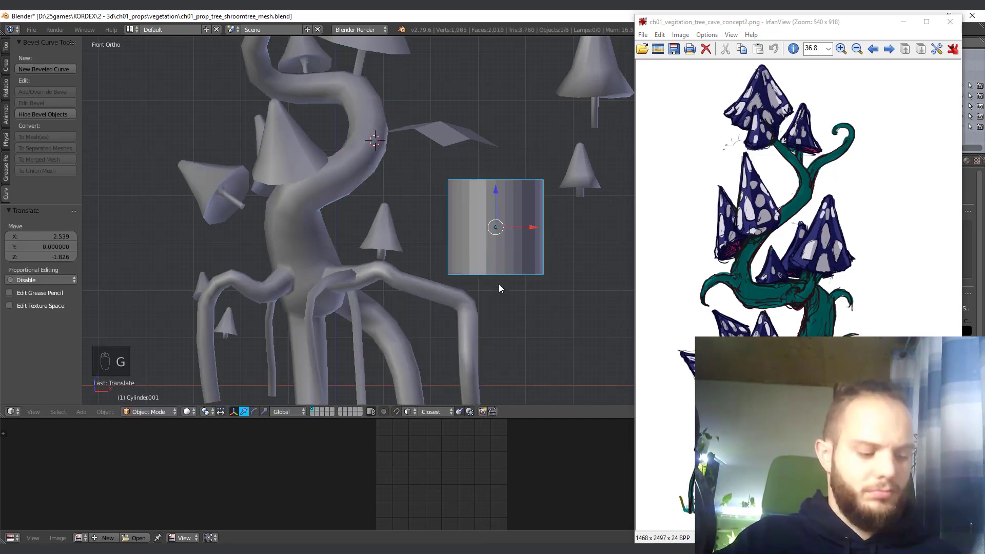
key("x")
left_click(499, 284)
Step: Add a cylinder with 5 vertices and move it clear of the tree, to the right of the trunk
key("shift+a")
mouse_move(435, 242)
left_click(469, 293)
key("Return")
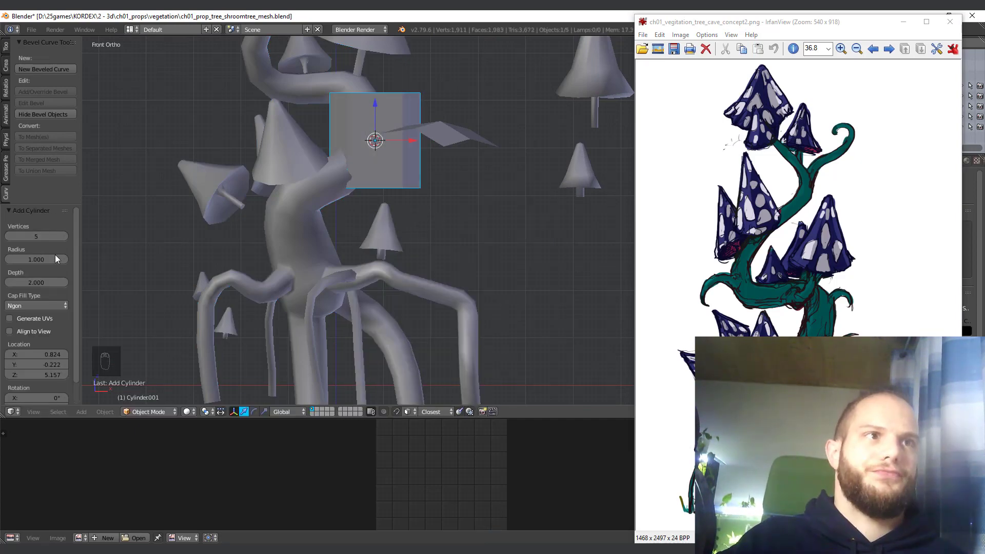
key("g")
left_click(498, 234)
Step: Scale the five-sided cylinder down and place it in the free space above the leaf strip
scroll(498, 234, "up", 4)
key("s")
scroll(545, 220, "down", 3)
key("s")
key("g")
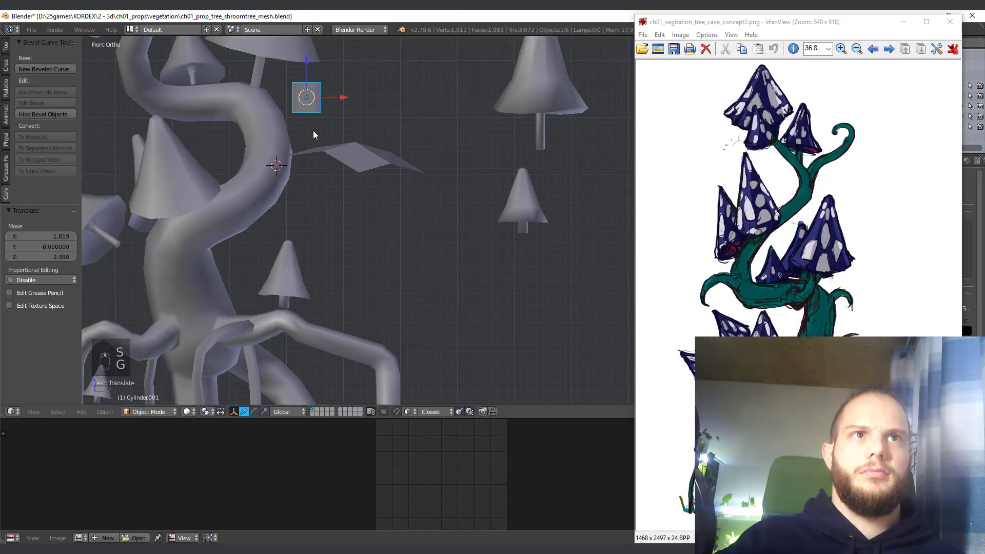
key("g")
left_click(446, 86)
key("s")
key("g")
left_click(516, 105)
Step: Select the small cylinder's top face in face mode, then move, scale down and rotate it slightly in front view
scroll(390, 205, "up", 6)
key("Tab")
key("ctrl+Tab")
left_click(345, 236)
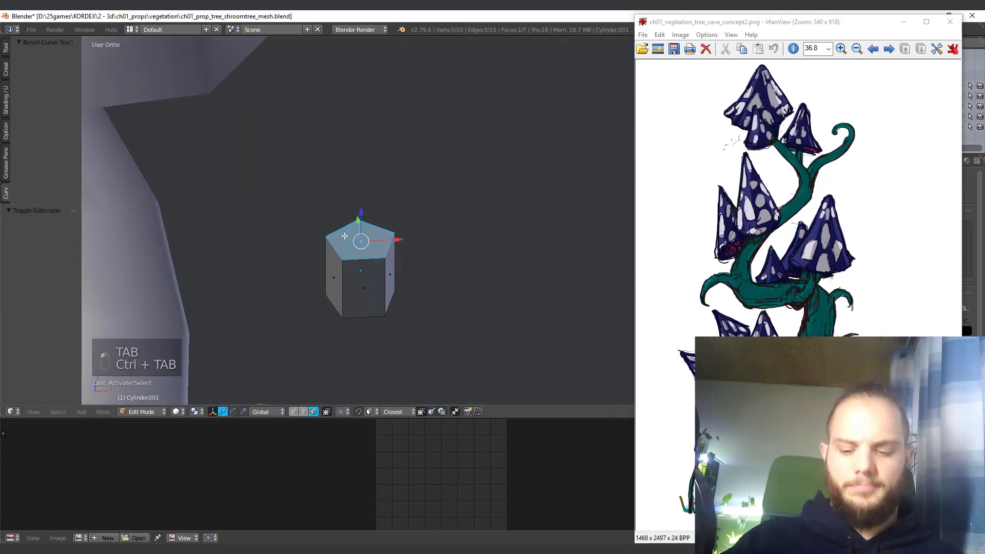
key("KP_1")
key("r")
left_click(362, 144)
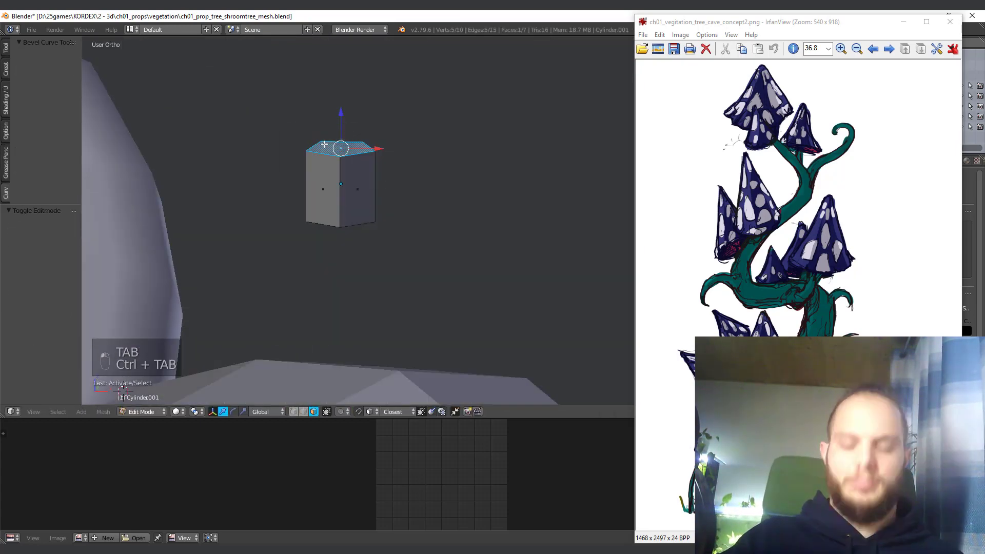
key("KP_1")
key("g")
key("s")
key("r")
Step: Extrude the top face upward by about 0.16, then rotate, shrink and shift it to start a bend to the right
key("e")
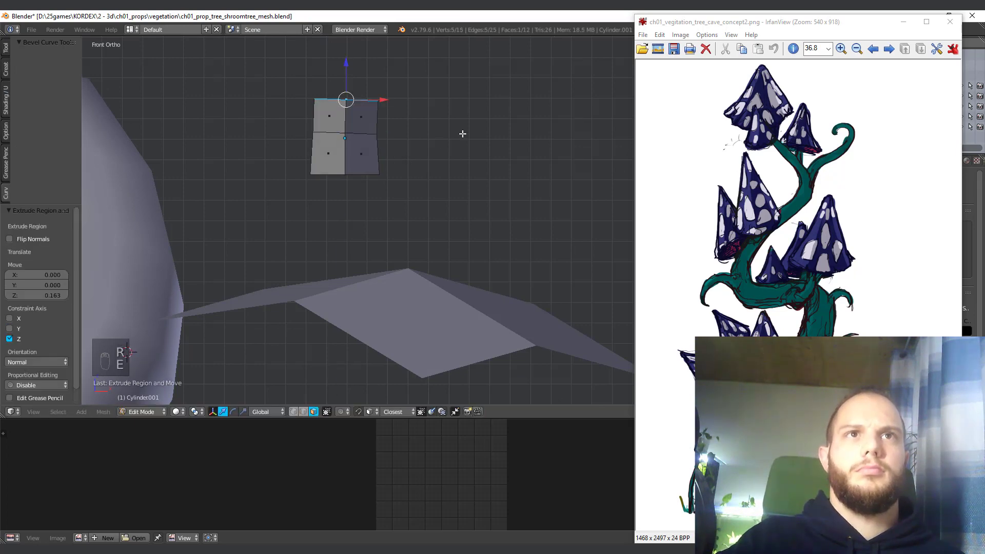
key("r")
key("g")
key("s")
key("r")
key("g")
Step: Extrude a further segment from the bent end, shrinking and turning its end face until it stands roughly vertical
key("e")
key("r")
key("g")
key("s")
key("r")
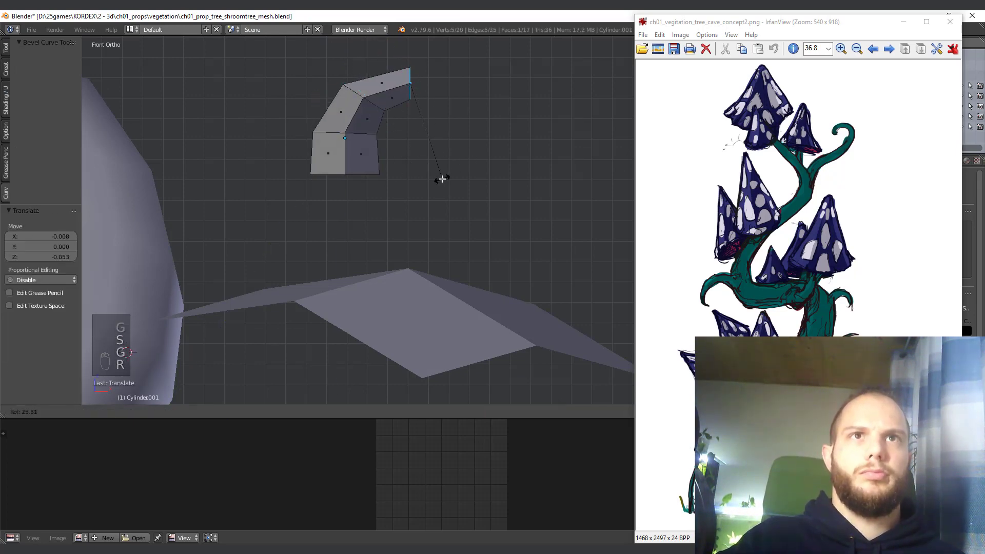
key("g")
key("g")
left_click(446, 174)
Step: Extrude another segment toward the tip, scale its end face to about 0.72 and rotate and move it to curl downward
key("e")
key("s")
key("r")
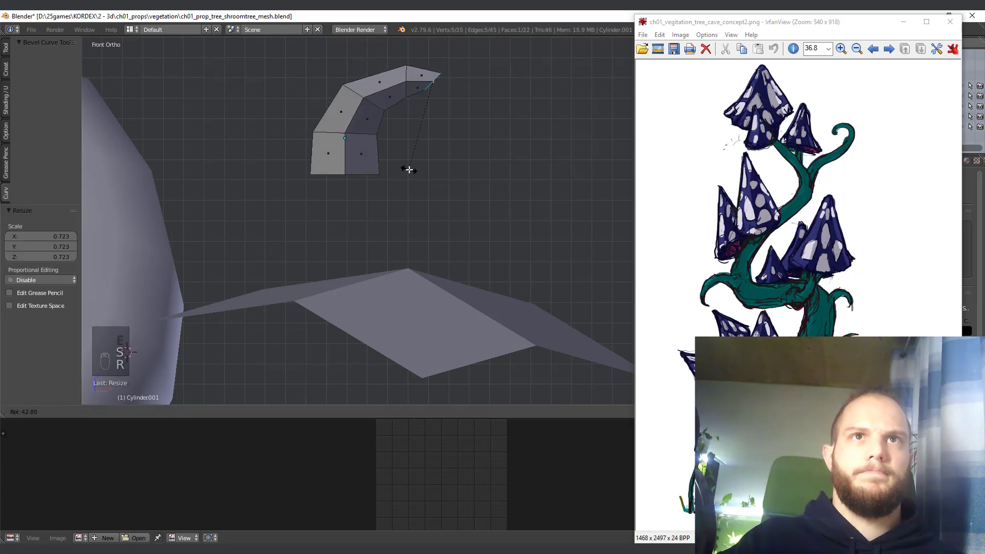
left_click(407, 169)
key("g")
left_click(455, 162)
Step: Extrude the end face once more, merge it at center into a point and reposition the tip vertex
key("e")
left_click(471, 144)
key("w")
left_click(453, 164)
left_click(452, 153)
key("ctrl+Tab")
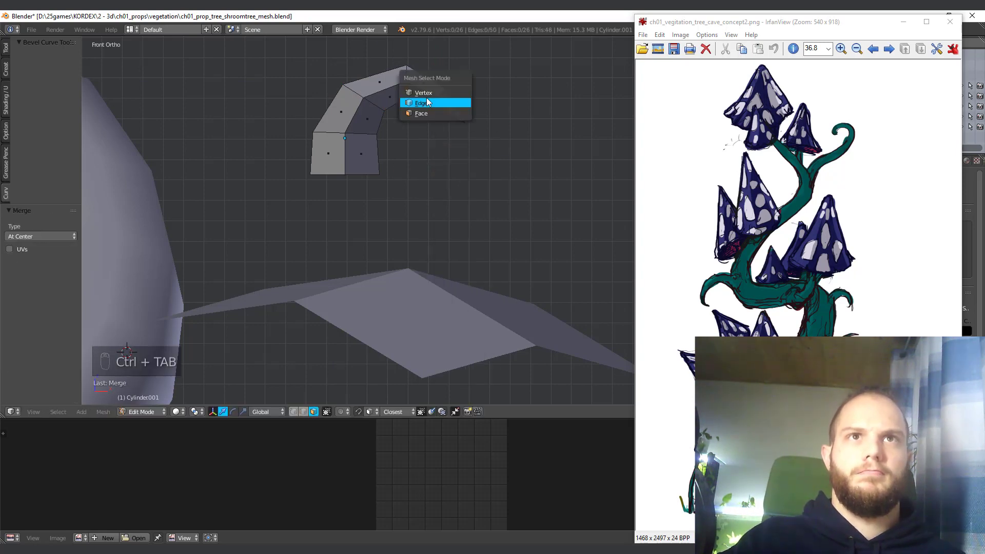
left_click(441, 93)
key("g")
Step: Delete the bottom cap face at the wide base of the curled piece
middle_click_drag(459, 129, 349, 277)
key("ctrl+Tab")
left_click(328, 343)
key("x")
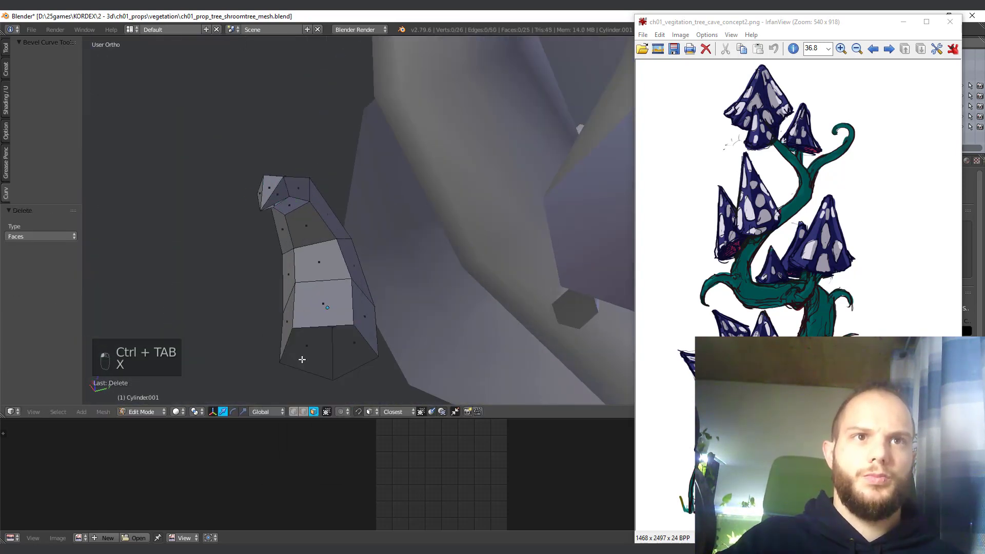
Step: Mark the edge line along the inner curve of the tendril as a UV seam
key("ctrl+Tab")
middle_click_drag(301, 359, 325, 224)
left_click(284, 277, "alt")
key("ctrl+e")
left_click(315, 285)
key("ctrl+Tab")
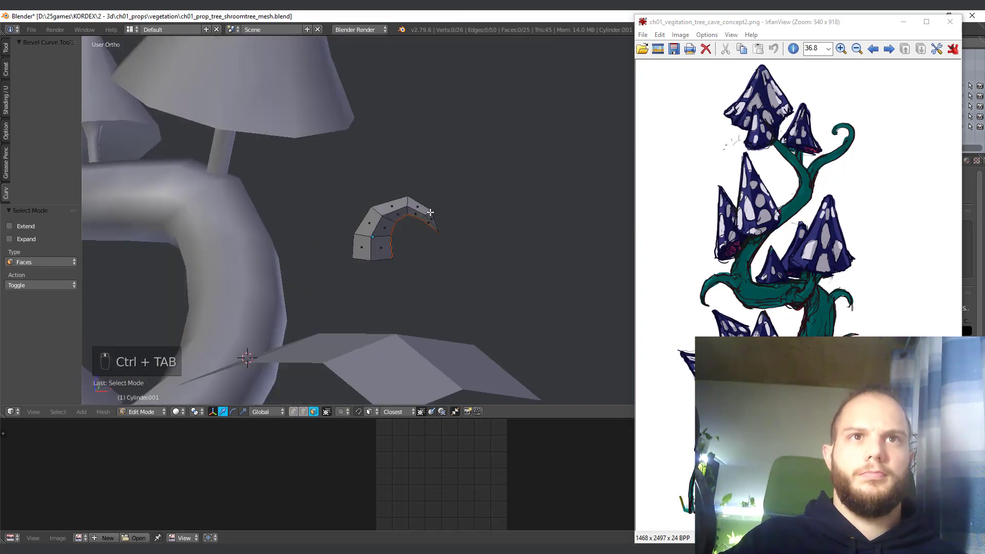
Step: Raise the tendril's two upper edge loops and reposition its tip vertex to refine the curl
key("ctrl+Tab")
left_click(411, 183, "alt")
key("KP_1")
left_click_drag(417, 147, 418, 137)
left_click(445, 200, "alt")
left_click_drag(448, 161, 448, 156)
key("ctrl+Tab")
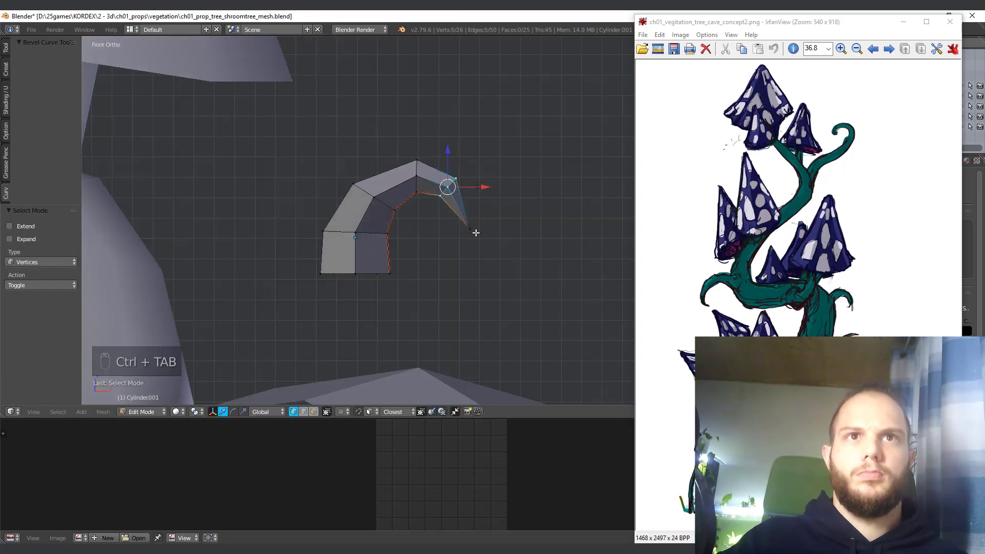
left_click(471, 229)
key("g")
key("Tab")
Step: Widen the open edge loop at the tendril's base slightly and lower it to lengthen the bottom segment
scroll(450, 192, "up", 3)
key("Tab")
key("ctrl+Tab")
left_click(303, 266)
left_click(354, 281, "alt")
key("KP_1")
key("s")
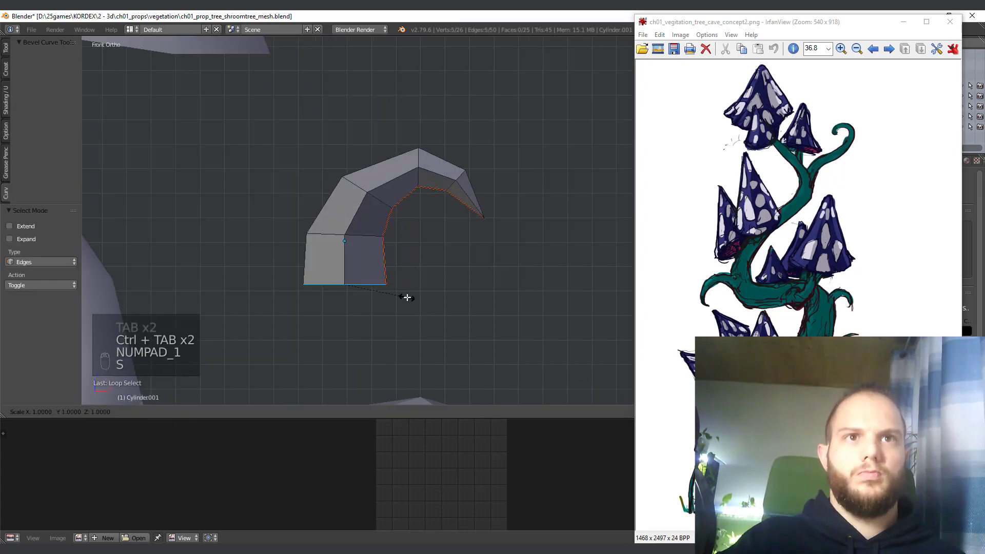
left_click_drag(345, 247, 344, 257)
Step: Apply the tendril's scale, unwrap all of its faces, and scale and move the resulting UV island
key("Tab")
key("ctrl+a")
key("Tab")
key("ctrl+Tab")
left_click(380, 242)
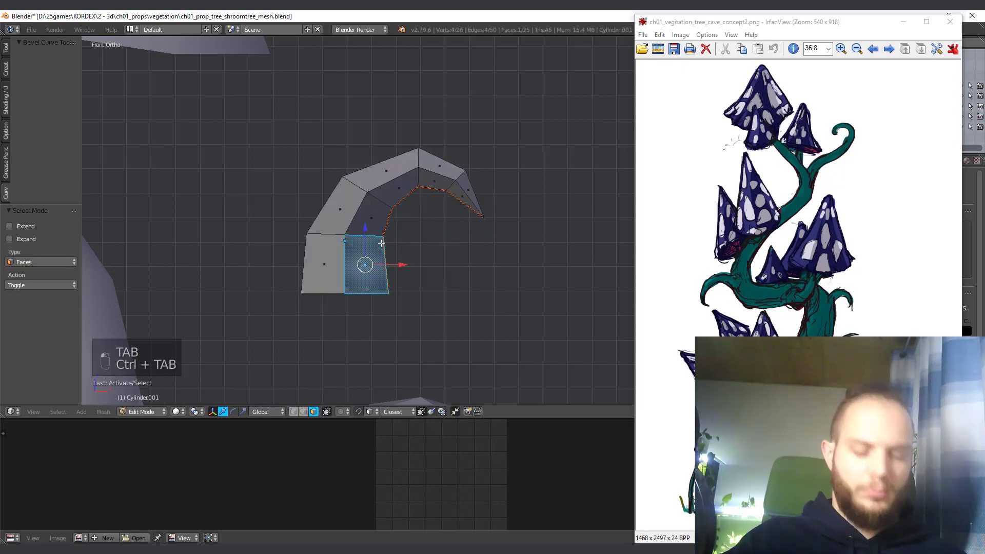
key("l")
key("u")
key("s")
key("g")
left_click(519, 483)
scroll(447, 239, "down", 6)
key("Tab")
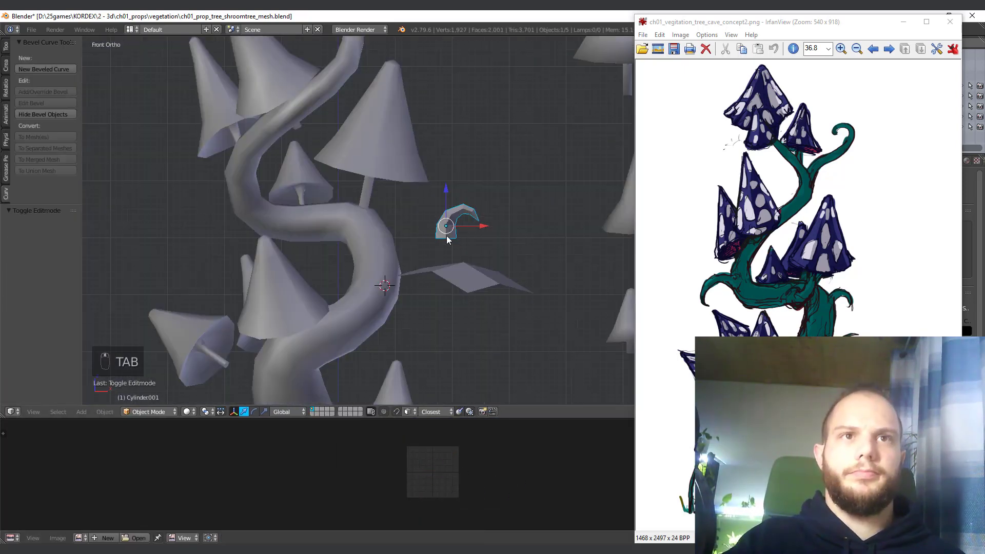
Step: Shift the reference image window aside and move the original tendril to the spare mushrooms beside the tree
left_click_drag(768, 22, 802, 25)
scroll(468, 237, "up", 2)
scroll(451, 229, "down", 2)
key("g")
left_click(406, 218)
scroll(424, 221, "up", 4)
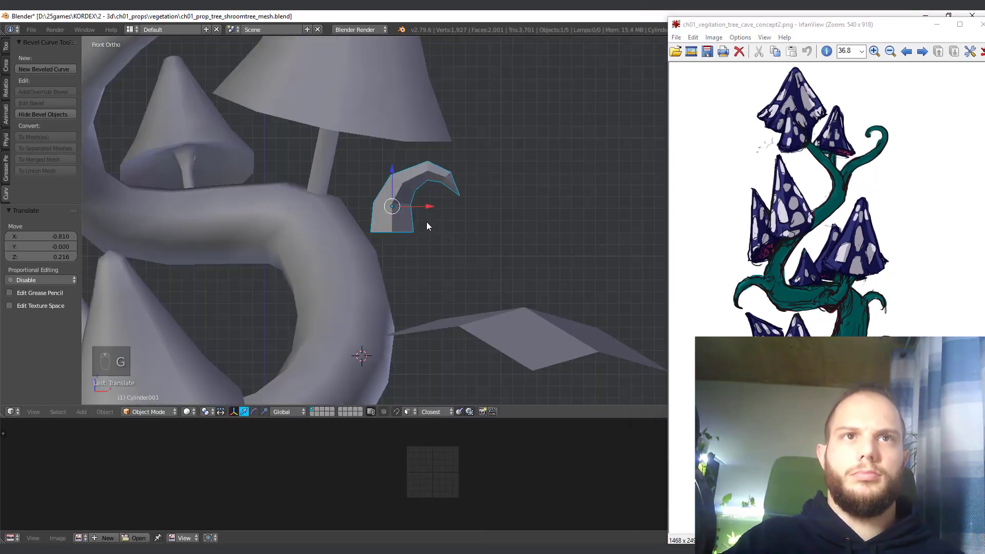
key("r")
scroll(408, 239, "down", 3)
key("g")
Step: Duplicate the tendril next to the trunk and rotate the copy 57° so its tip curls downward
key("shift+d")
scroll(405, 230, "up", 7)
key("r")
Step: Move the copy in depth and height so its base sits on the trunk bend below the large mushroom
key("KP_3")
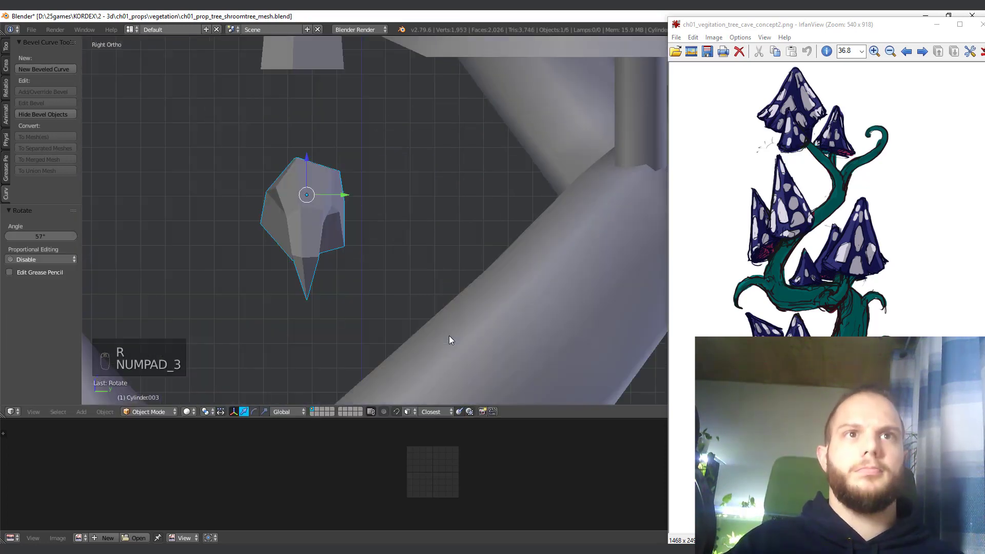
scroll(448, 335, "down", 7)
key("g")
left_click(571, 297)
scroll(329, 214, "up", 6)
middle_click_drag(570, 296, 439, 224)
key("KP_5")
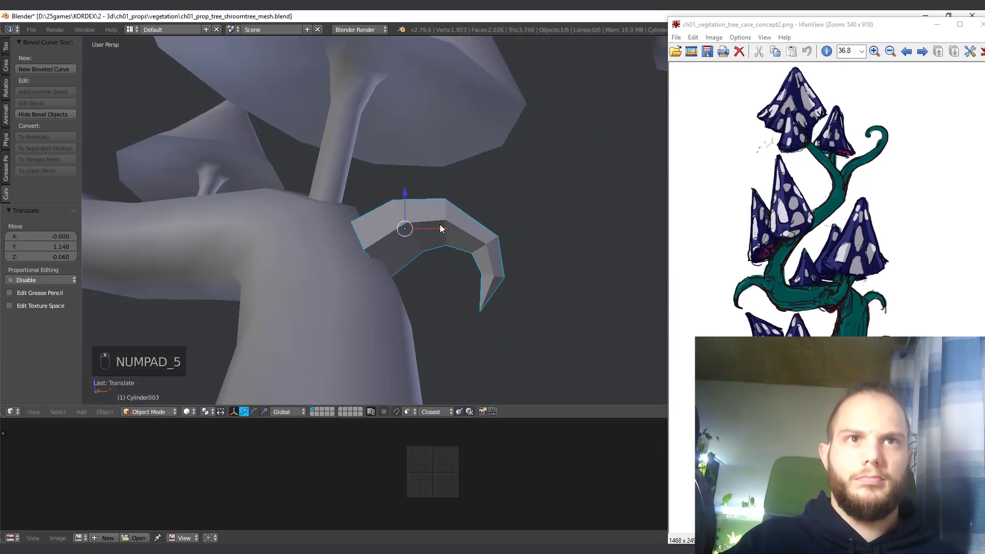
left_click_drag(404, 195, 404, 206)
middle_click_drag(405, 206, 413, 226)
Step: Duplicate the attached tendril to the opposite side of the trunk and rotate it around Z so it curls outward
scroll(506, 281, "down", 5)
key("KP_1")
key("KP_5")
key("shift+d")
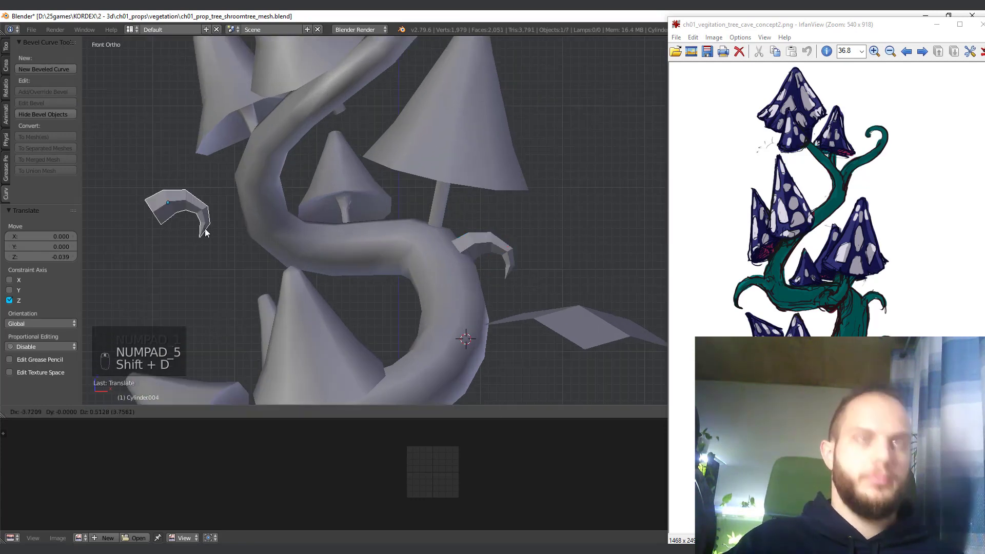
key("r")
left_click(84, 206)
middle_click_drag(214, 285, 282, 275)
key("KP_1")
key("r")
key("z")
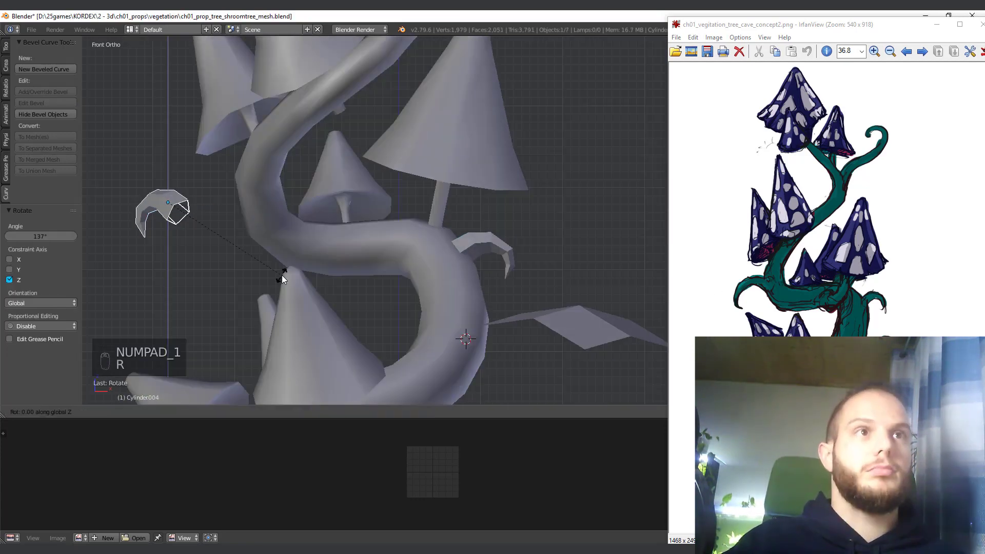
left_click(196, 288)
Step: Scale and tilt the new tendril copy and move it against the outer side of the trunk's upper bend
key("s")
left_click(322, 232)
key("g")
left_click(364, 209)
middle_click_drag(353, 224, 396, 256, "shift")
key("r")
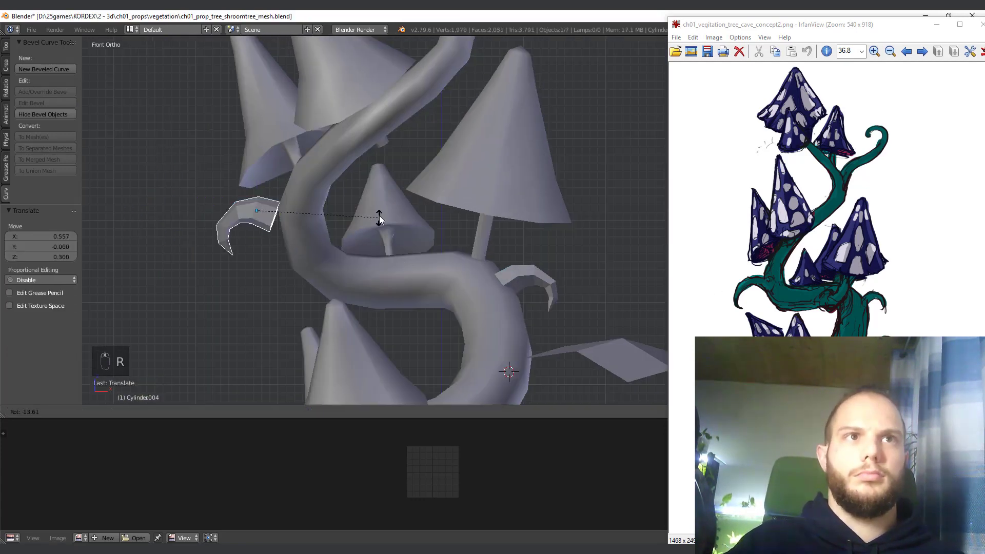
left_click(377, 218)
key("g")
left_click(283, 270)
Step: Adjust this tendril's depth, rotation and sideways position until its base is embedded in the trunk
middle_click_drag(281, 273, 478, 224)
left_click_drag(488, 197, 472, 199)
middle_click_drag(441, 190, 338, 165)
left_click_drag(257, 171, 277, 170)
middle_click_drag(288, 171, 307, 205)
key("r")
left_click(390, 215)
left_click_drag(317, 198, 328, 186)
middle_click_drag(329, 190, 339, 169)
key("r")
left_click(547, 215)
left_click_drag(332, 161, 326, 158)
Step: Duplicate the tendril from the upper bend, scale the copy down and move it up toward the thin upper stem
scroll(328, 169, "down", 6)
middle_click_drag(329, 170, 344, 249)
key("KP_1")
key("KP_5")
key("KP_5")
key("KP_5")
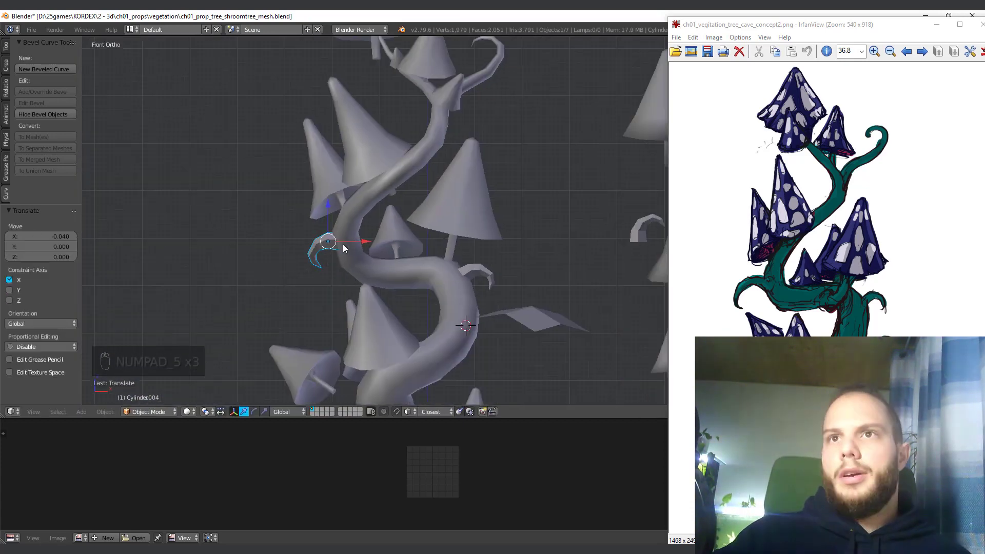
key("shift+d")
left_click(421, 100)
middle_click_drag(421, 100, 365, 244, "shift")
scroll(366, 244, "up", 3)
key("s")
left_click(371, 258)
key("g")
left_click(319, 220)
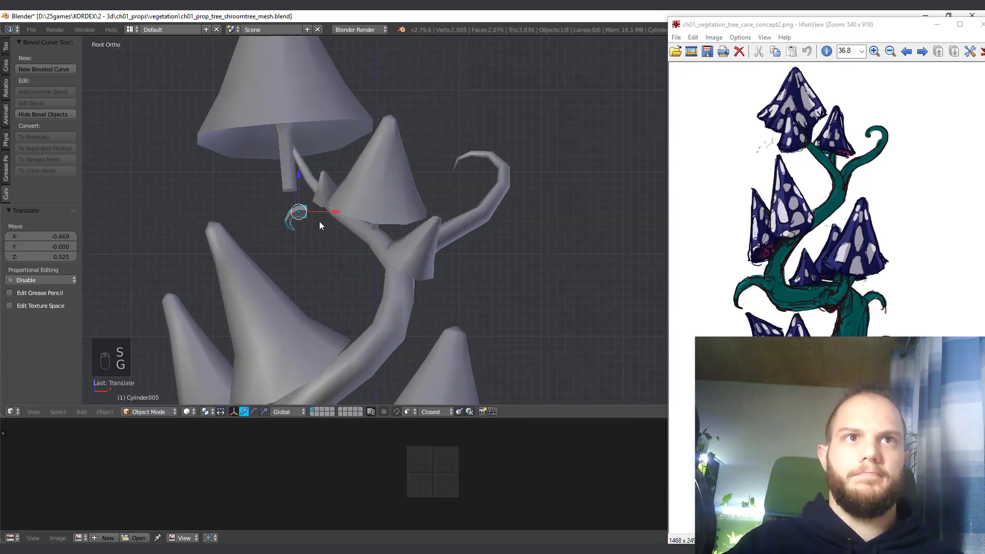
left_click(454, 363)
Step: Align the small tendril with the upper stem in depth and rotate it -122° around the Z axis
key("KP_3")
scroll(469, 328, "down", 3)
middle_click_drag(428, 275, 379, 232, "shift")
key("g")
left_click(330, 238)
key("r")
key("z")
left_click(303, 223)
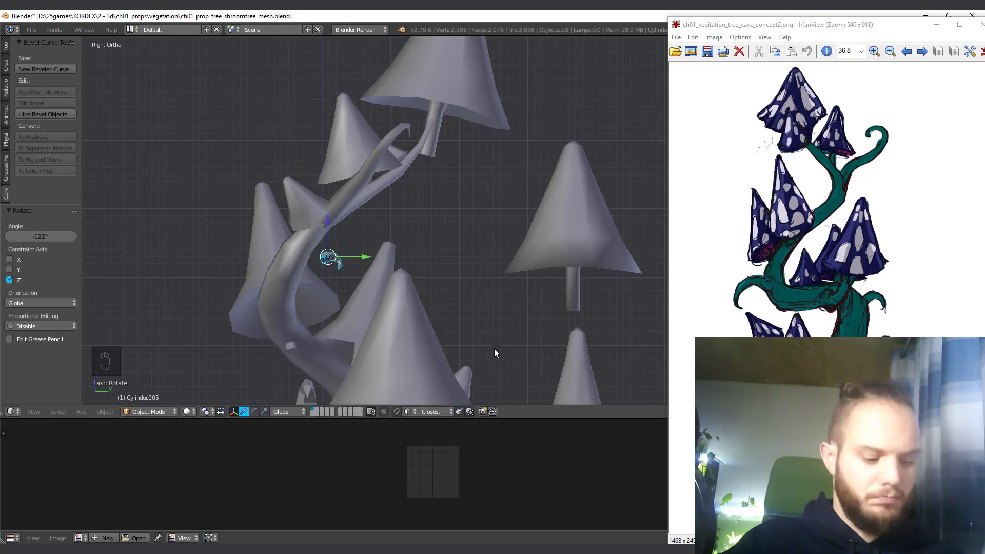
key("g")
left_click(392, 295)
Step: Move the small tendril horizontally toward the upper stem and turn it around Z to face away from it
scroll(370, 230, "up", 8)
middle_click_drag(436, 228, 359, 241)
left_click_drag(368, 249, 355, 249)
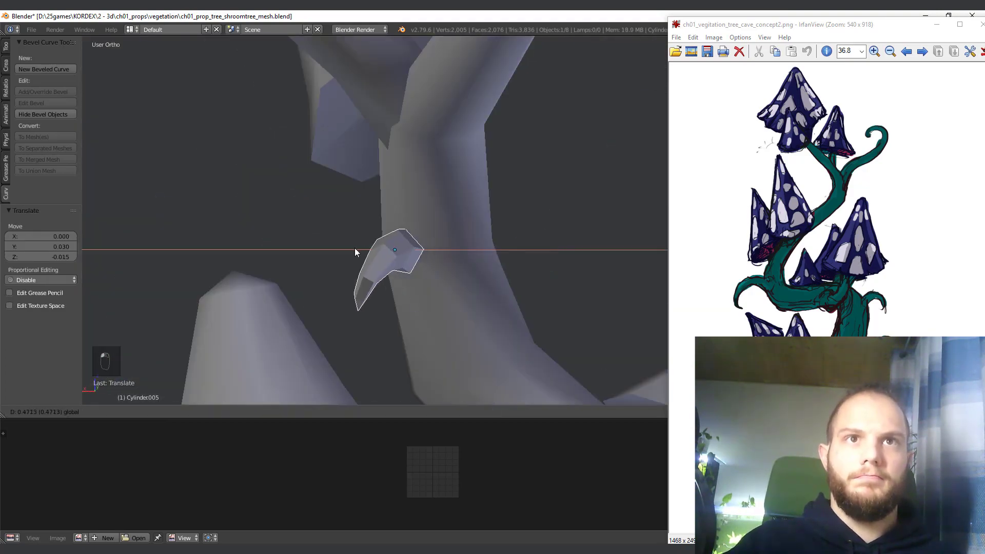
middle_click_drag(349, 231, 418, 257)
left_click_drag(410, 253, 346, 257)
key("r")
key("z")
left_click(370, 294)
Step: Push the small tendril's base into the stem, fine-tune its Z rotation and adjust its height
middle_click_drag(370, 293, 225, 267)
scroll(288, 246, "up", 5)
left_click_drag(398, 220, 370, 223)
middle_click_drag(367, 225, 401, 296)
key("r")
key("z")
left_click(410, 336)
middle_click_drag(410, 334, 382, 205)
left_click_drag(382, 200, 377, 186)
Step: Deselect everything and examine the placed tendrils around the tree from several angles
scroll(384, 231, "down", 8)
key("a")
key("a")
key("a")
middle_click_drag(389, 261, 308, 115)
middle_click_drag(308, 121, 500, 218)
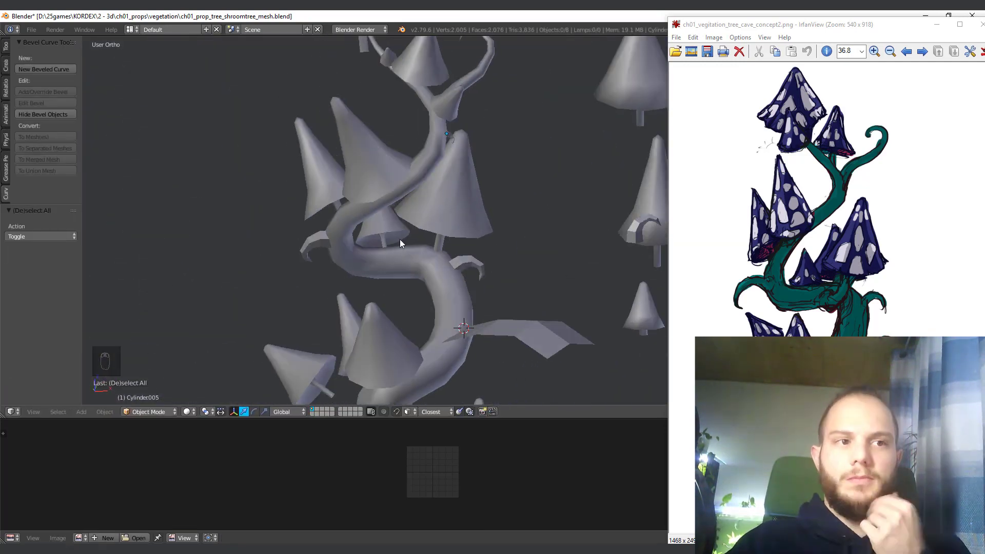
scroll(389, 232, "up", 3)
middle_click_drag(390, 232, 475, 224)
scroll(482, 291, "down", 4)
Step: Duplicate a trunk tendril and move the copy down to the arched root at the tree's outer edge
right_click(465, 217)
key("shift+d")
left_click(508, 359)
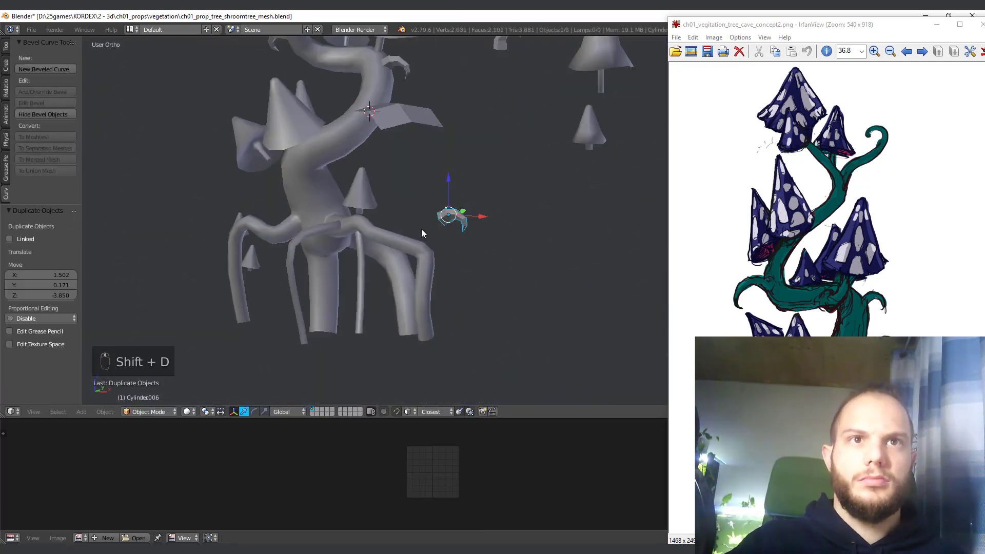
key("g")
left_click(391, 264)
key("g")
middle_click_drag(372, 250, 431, 225)
key("g")
left_click(169, 233)
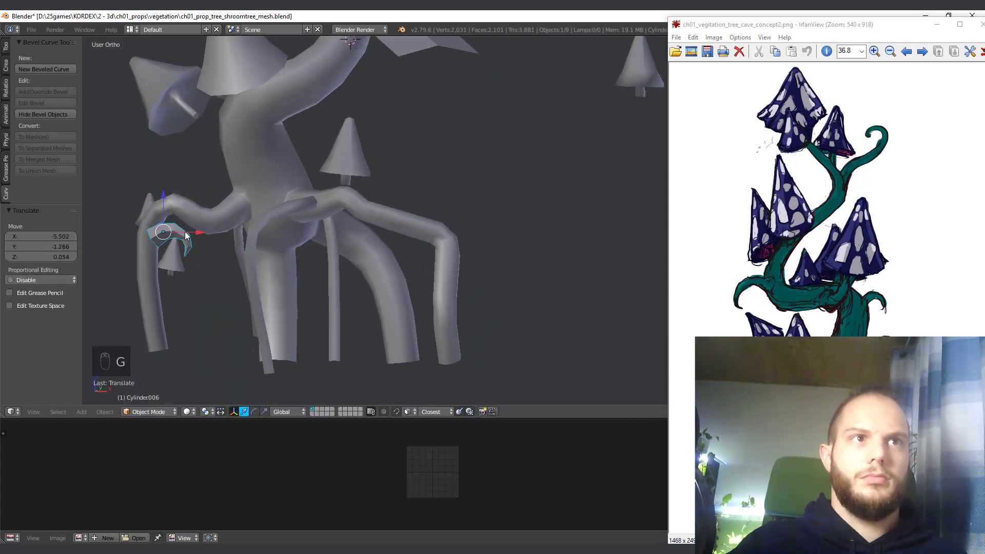
Step: Duplicate the small tendril, scale the copy down and move it toward the bent root on the tree's opposite side
key("shift+d")
scroll(492, 242, "up", 4)
key("g")
key("s")
key("g")
left_click(459, 267)
middle_click_drag(459, 267, 475, 164)
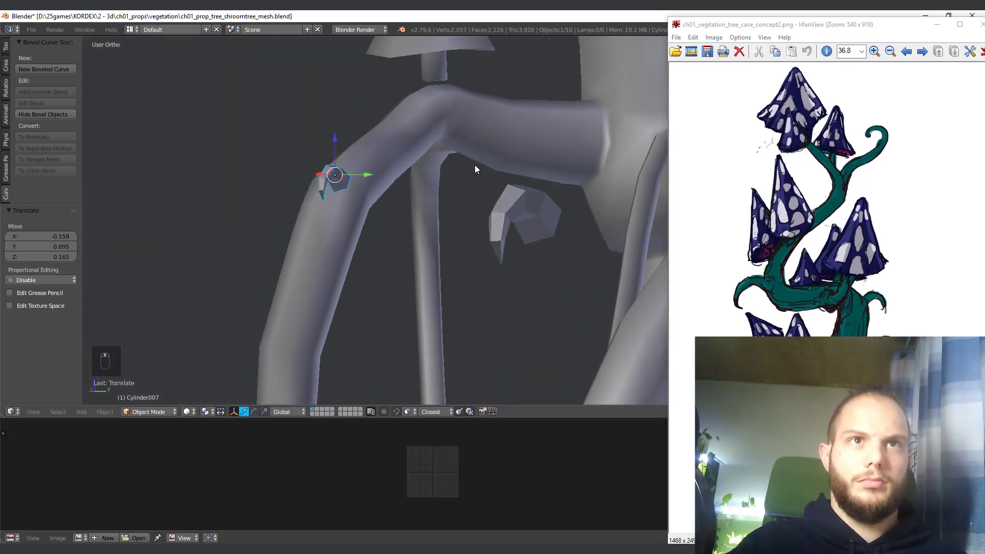
Step: Place the copied tendril on the root's upper bend and rotate it about 30.5° around Z, plus a further turn to face outward
left_click(355, 185)
key("g")
left_click(351, 221)
key("r")
middle_click(390, 237)
left_click(409, 264)
key("r")
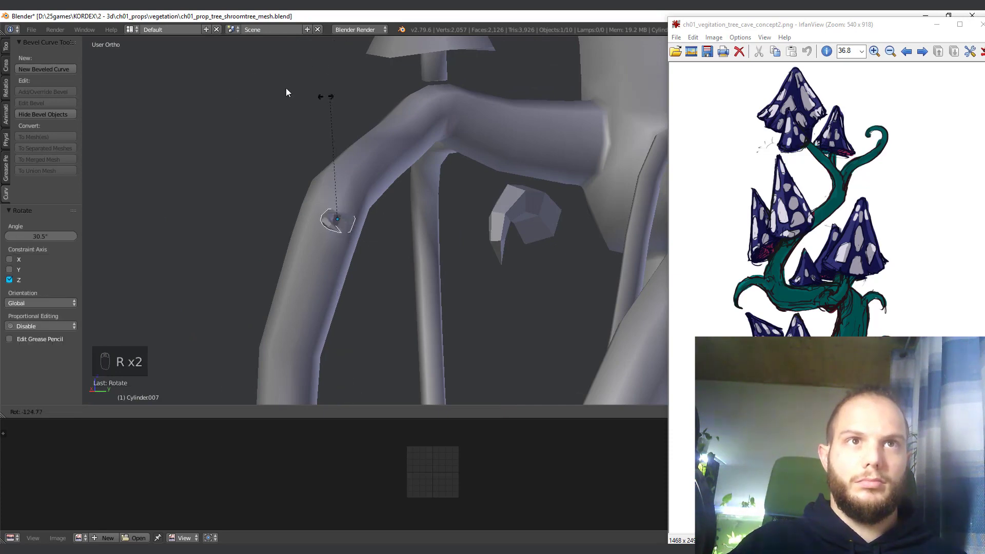
left_click(254, 330)
Step: Push the copied tendril's base into the root surface, check its placement and deselect everything
key("g")
middle_click_drag(254, 331, 365, 307)
left_click(429, 205)
scroll(309, 283, "up", 3)
left_click_drag(365, 308, 325, 314)
middle_click_drag(325, 314, 491, 253)
key("a")
scroll(297, 194, "down", 8)
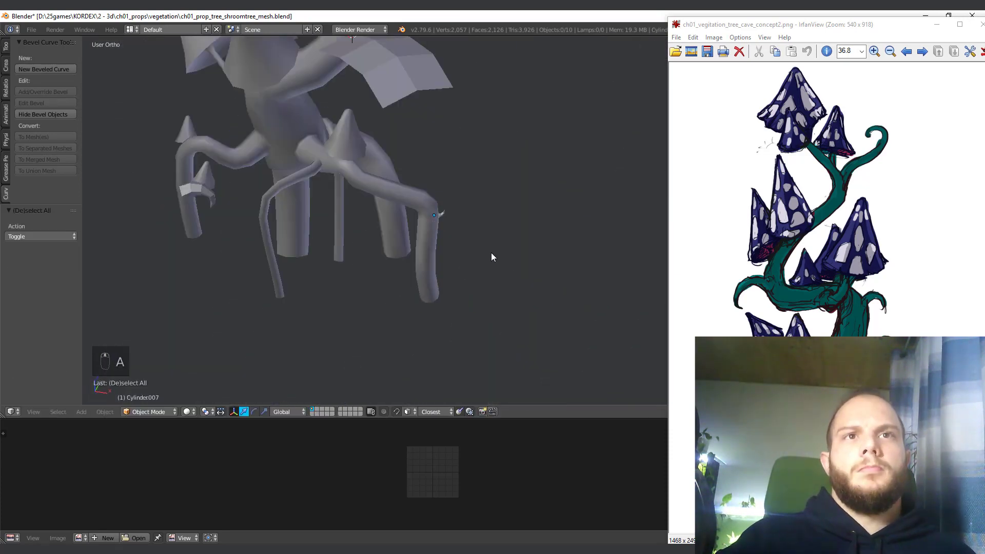
Step: Move the larger root tendril up to the outer arched root's bend and rotate it in front view so it curls upward
scroll(296, 227, "up", 4)
middle_click_drag(297, 227, 464, 238)
right_click(465, 238)
key("g")
left_click(334, 165)
key("KP_1")
key("r")
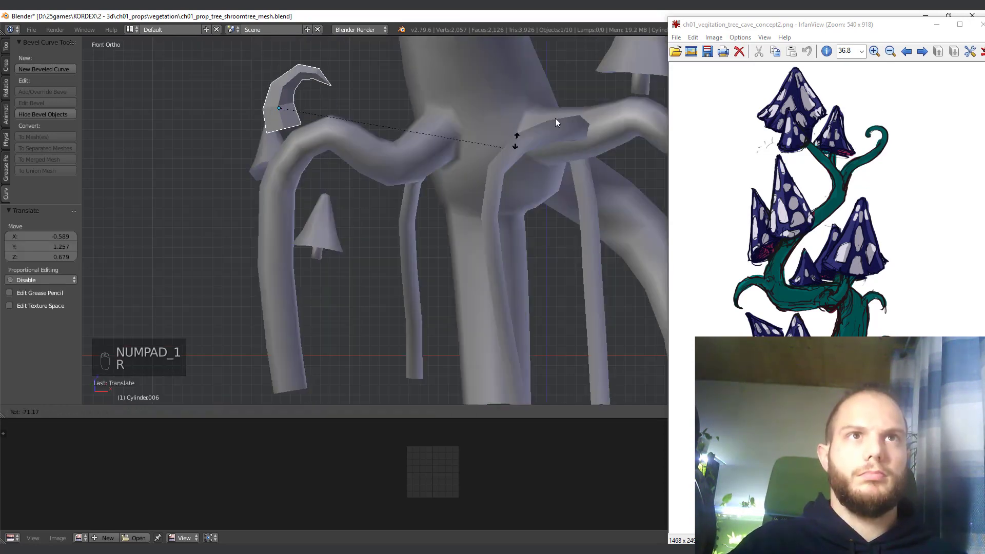
left_click(513, 98)
Step: Scale the tendril for the outer arched root, move its base against the root and adjust its rotation
key("s")
left_click(481, 80)
key("g")
left_click(488, 84)
middle_click_drag(487, 85, 389, 133)
left_click(483, 154)
middle_click_drag(483, 154, 503, 212)
key("g")
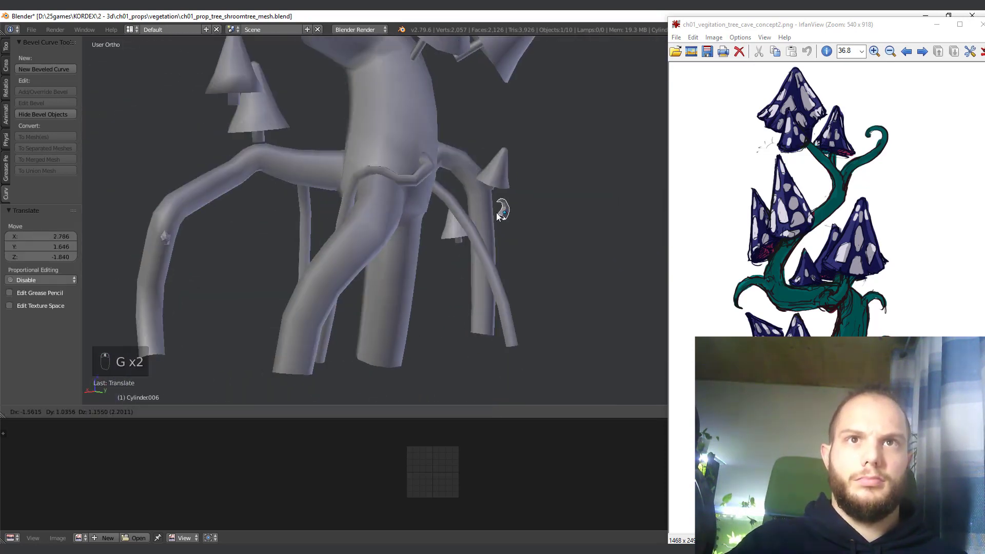
left_click(502, 212)
key("r")
Step: Duplicate the outer root's tendril and move the copy toward the thick root on the tree's back side
key("shift+d")
left_click(292, 368)
key("g")
right_click(240, 268)
middle_click_drag(239, 268, 243, 318)
left_click_drag(220, 265, 354, 157)
left_click_drag(297, 116, 395, 168)
Step: Align the duplicated tendril with the thick root using the front, side and back views
key("KP_1")
key("KP_3")
key("ctrl+KP_1")
key("g")
left_click(497, 162)
middle_click_drag(497, 162, 364, 256)
scroll(364, 257, "up", 4)
left_click_drag(437, 310, 454, 323)
middle_click_drag(454, 323, 456, 221)
Step: Scale the duplicated tendril, rotate it about -59.6° around Z and set it against the thick root's underside
right_click(341, 228)
key("s")
key("r")
key("r")
left_click(515, 250)
key("r")
key("g")
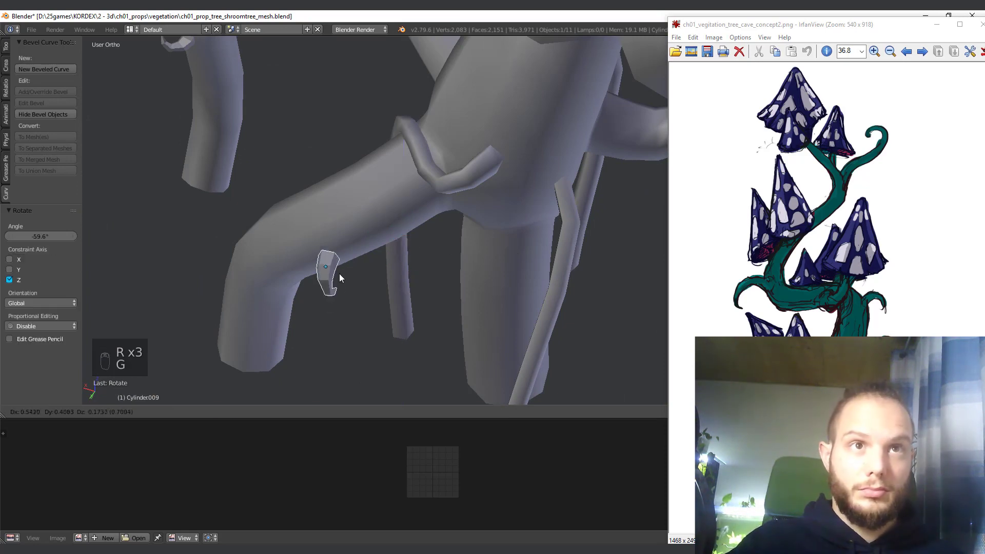
left_click(337, 272)
Step: Nudge the tendril's base along the axes into the thick root and deselect everything
middle_click_drag(337, 272, 319, 302)
left_click_drag(315, 303, 320, 301)
left_click_drag(359, 327, 355, 322)
middle_click_drag(355, 322, 430, 230)
left_click_drag(444, 205, 443, 212)
middle_click_drag(444, 211, 400, 156)
scroll(383, 288, "down", 4)
key("a")
middle_click_drag(400, 318, 443, 303)
scroll(445, 307, "down", 3)
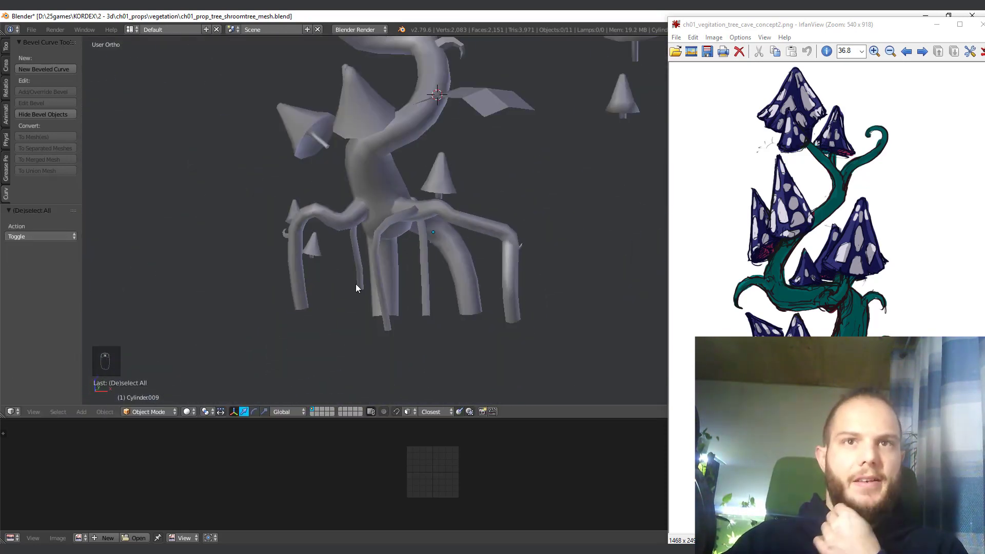
Step: Select the tendrils placed on the roots and trunk together with the tree and join them into one mesh
middle_click_drag(356, 286, 377, 283)
scroll(401, 284, "up", 1)
scroll(259, 284, "up", 2)
right_click(279, 282)
scroll(280, 282, "down", 2)
middle_click_drag(280, 282, 231, 274)
right_click(485, 244, "shift")
middle_click_drag(484, 246, 469, 323)
scroll(468, 205, "down", 3)
left_click(434, 212, "shift")
scroll(370, 242, "up", 4)
left_click(471, 325, "shift")
scroll(470, 323, "down", 7)
left_click(481, 397, "shift")
key("ctrl+j")
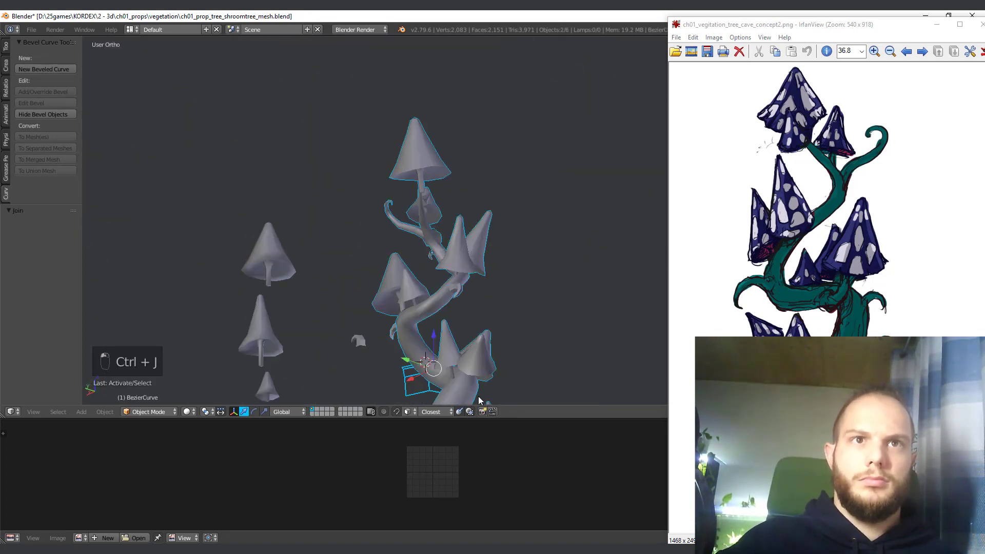
Step: Enlarge the 3D viewport by shrinking the UV editor area
middle_click_drag(484, 399, 463, 239, "shift")
key("g")
right_click(154, 138)
middle_click_drag(359, 247, 417, 268)
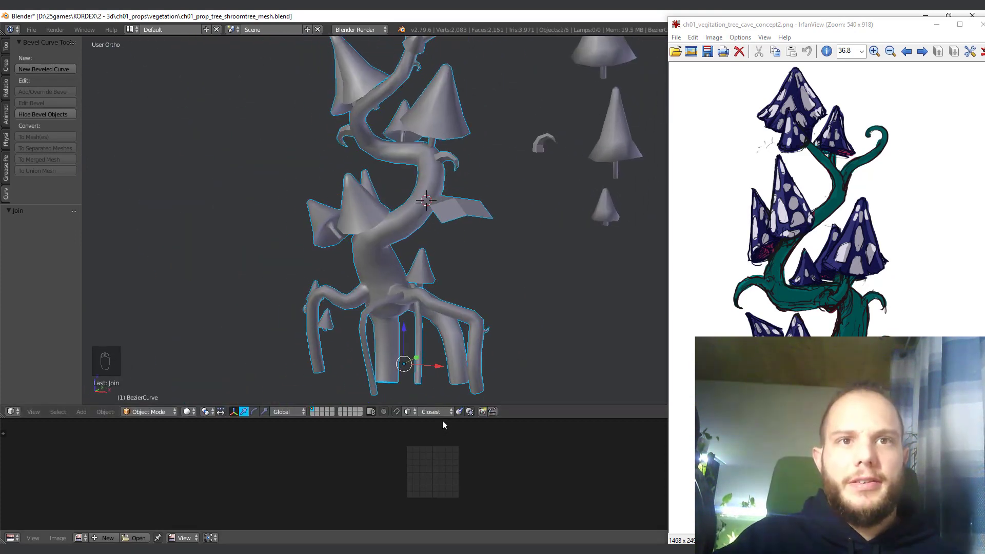
left_click_drag(444, 418, 451, 467)
scroll(461, 386, "up", 4)
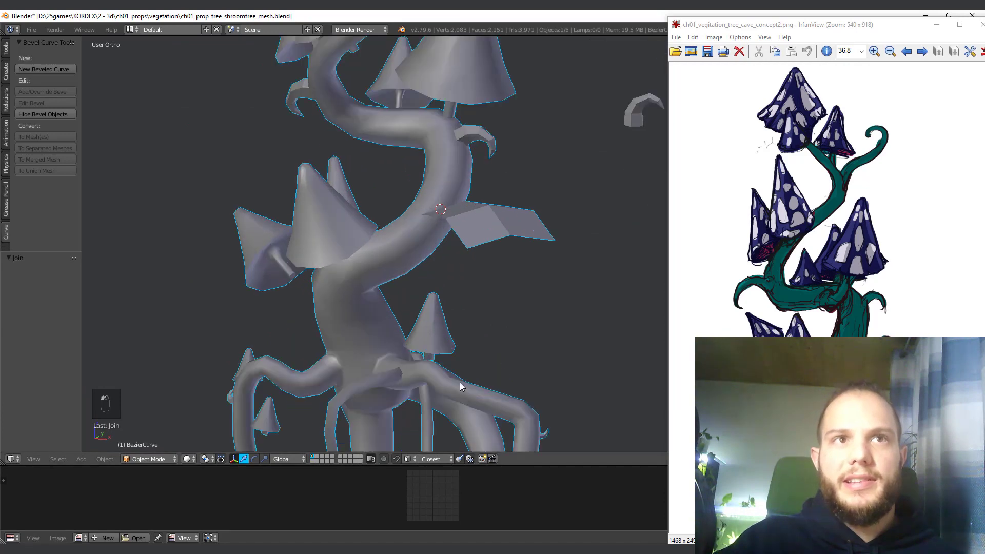
Step: Examine the joined tree from several angles for gaps between mushroom stems and trunk, comparing it with the concept image
scroll(218, 269, "down", 4)
middle_click_drag(345, 165, 418, 190)
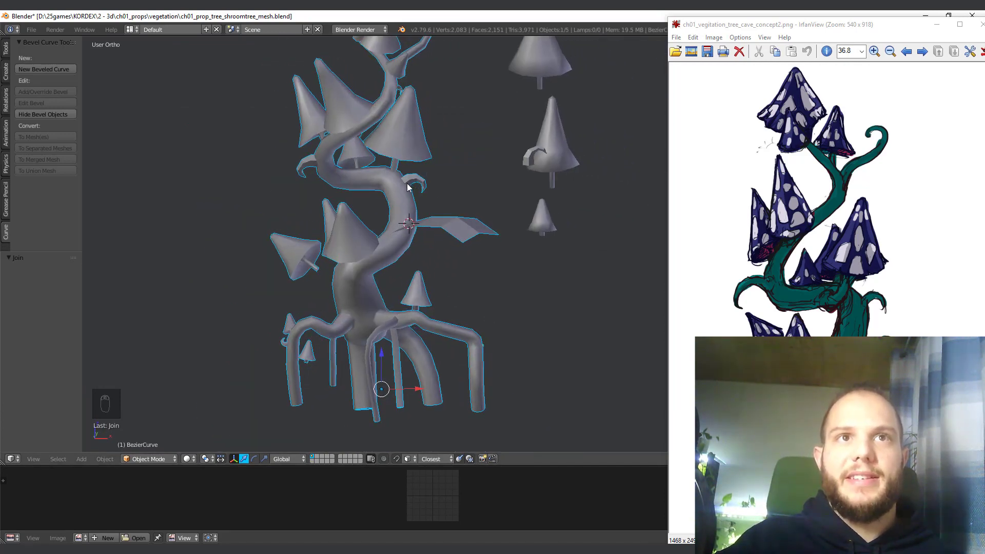
scroll(408, 187, "up", 3)
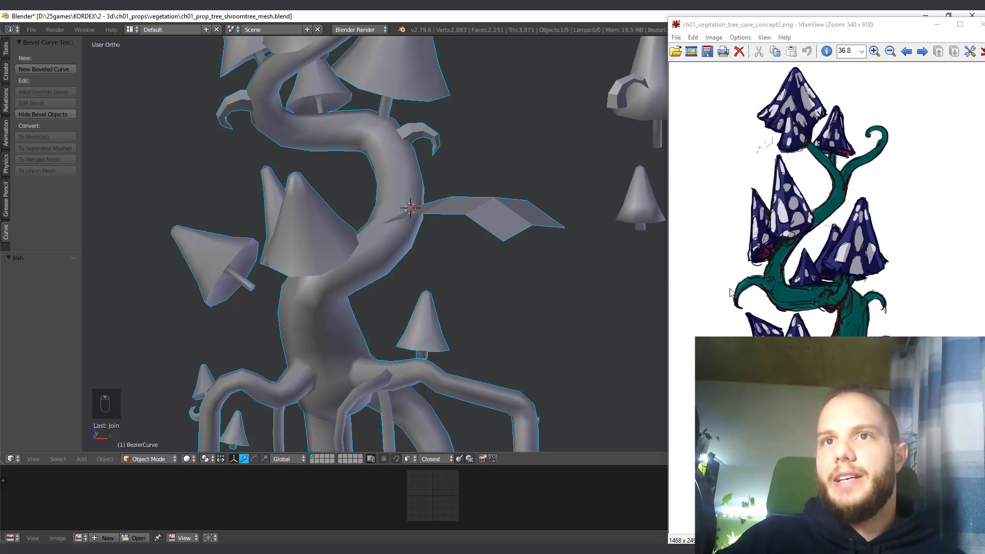
scroll(394, 243, "down", 3)
middle_click_drag(394, 242, 378, 282)
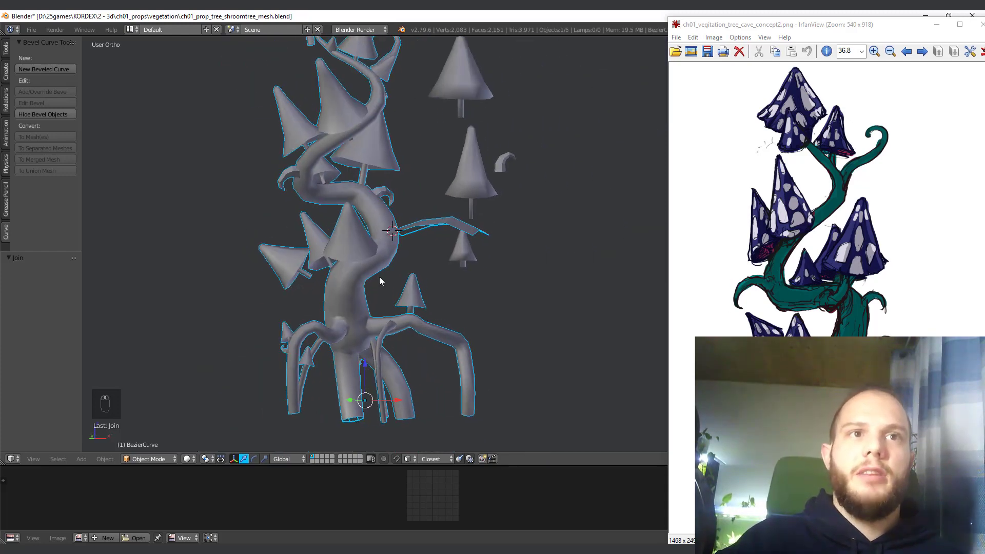
scroll(450, 352, "up", 3)
middle_click_drag(449, 353, 445, 309, "shift")
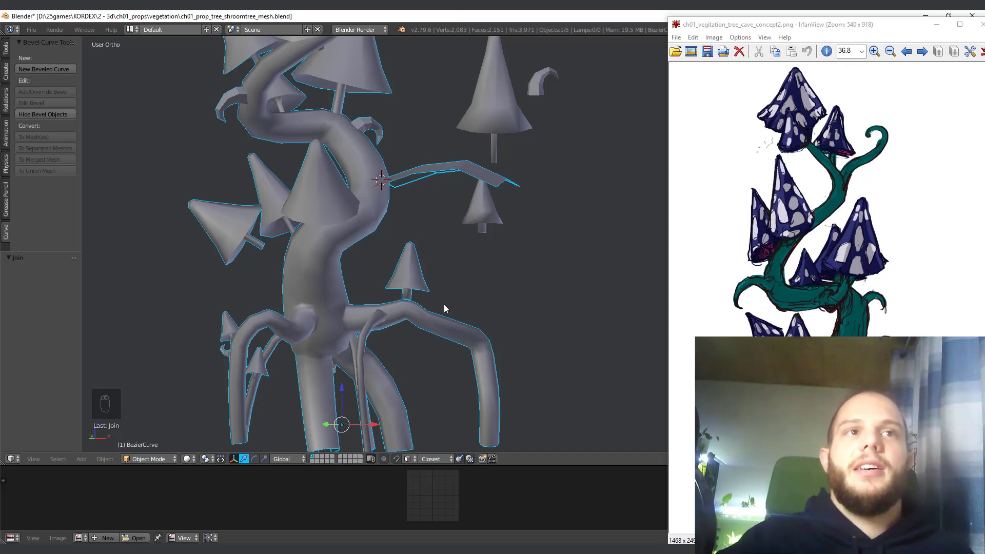
Step: Enter Edit Mode on the tree, minimize the concept image and focus on the end faces of the tilted mushroom's floating stem
key("Tab")
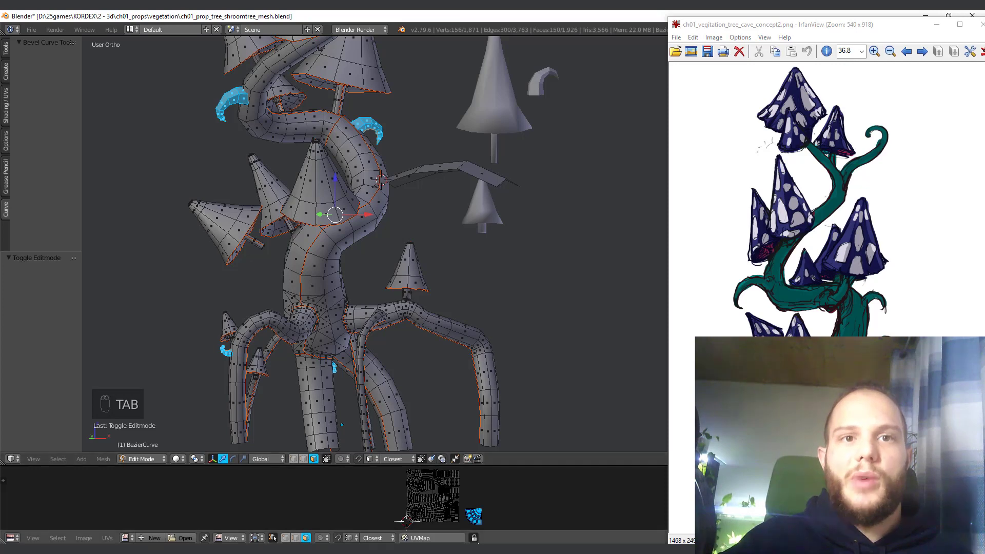
scroll(235, 240, "up", 3)
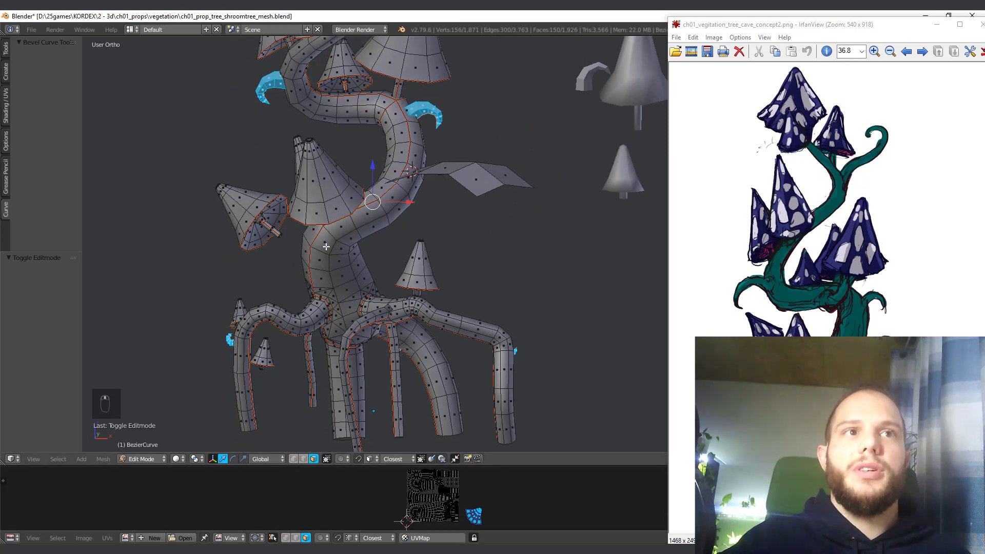
middle_click_drag(235, 239, 383, 265, "shift")
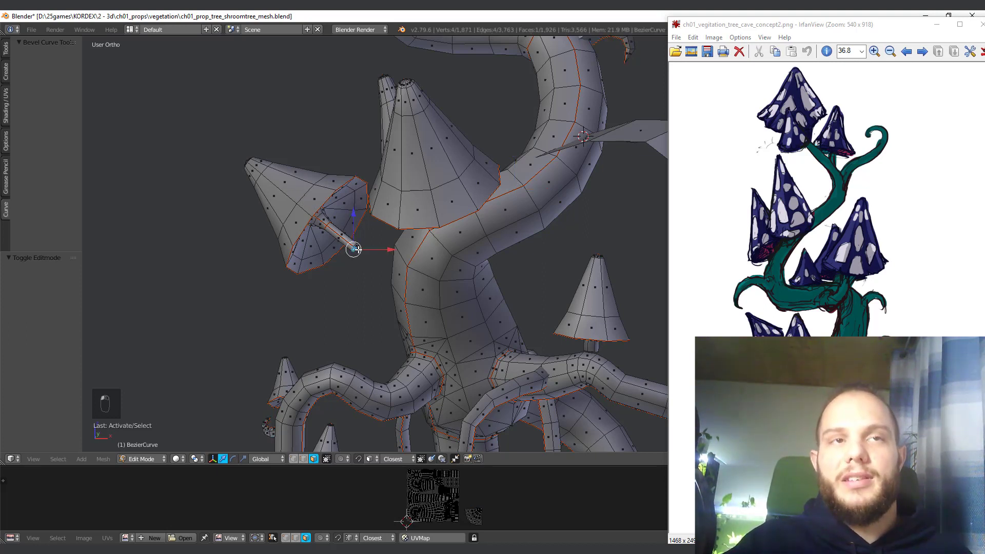
scroll(349, 255, "down", 3)
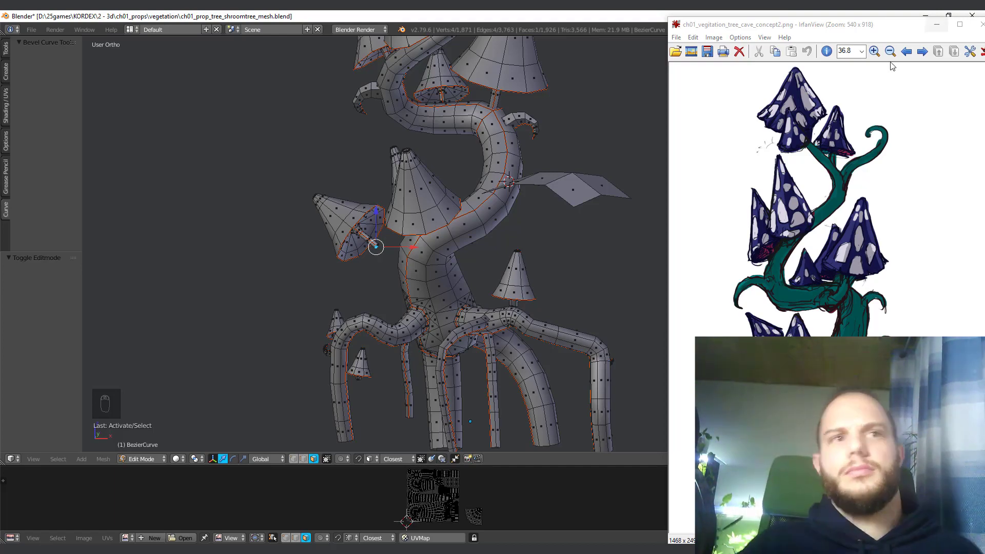
left_click(938, 27)
key("KP_Decimal")
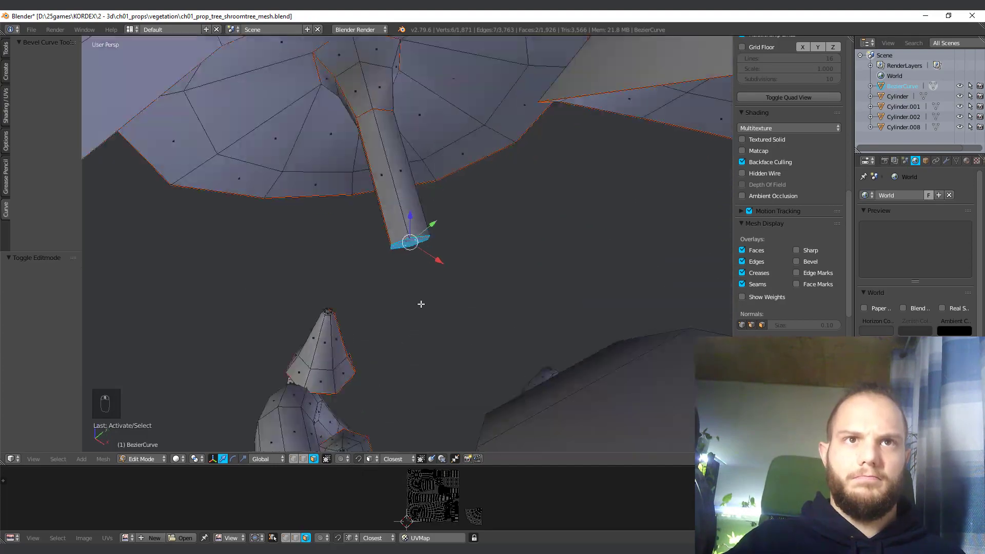
Step: Extrude the floating stem's end by 0.351, extend it into the trunk, adjust its angle and delete the end faces
key("e")
left_click(425, 303)
middle_click_drag(426, 303, 541, 319)
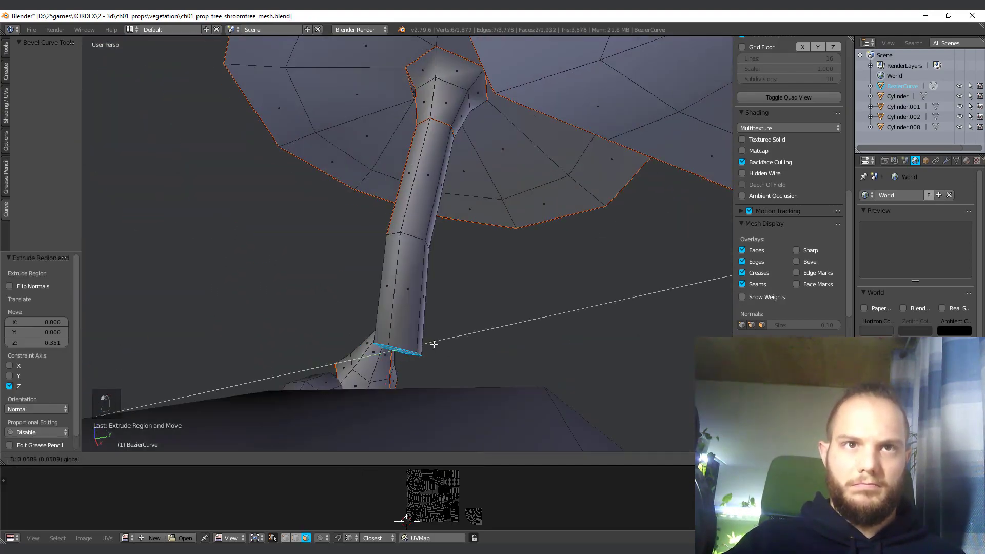
key("r")
key("z")
left_click(455, 355)
middle_click_drag(433, 344, 513, 180)
key("x")
left_click(395, 344)
Step: Mark a seam along the lengthwise edges of the extended mushroom stem
key("ctrl+Tab")
left_click(323, 282)
right_click(333, 285)
right_click(394, 296, "shift")
key("ctrl+e")
left_click(394, 297)
Step: Slide the neighboring mushroom stem's end along its edges into the trunk and delete its end faces
key("ctrl+Tab")
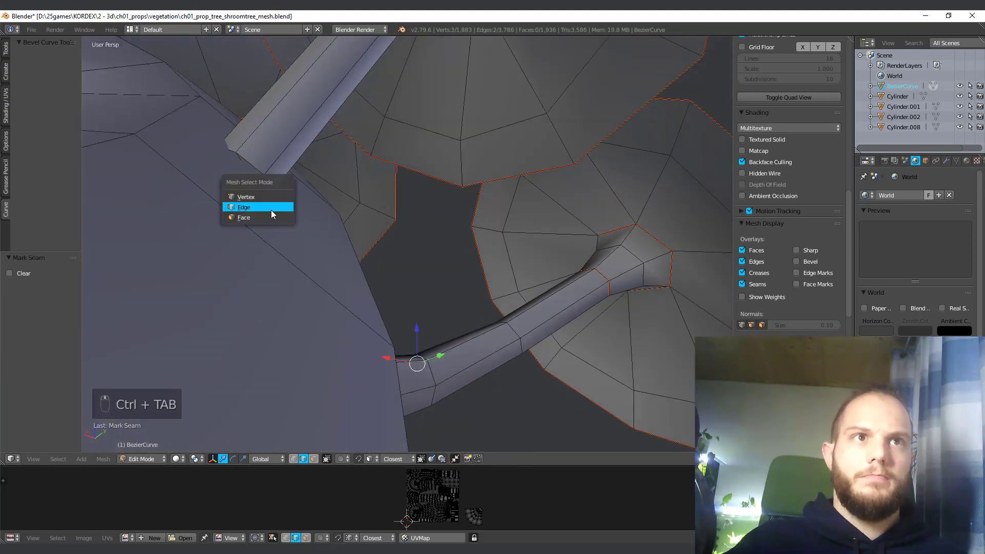
left_click(273, 218)
right_click(262, 180)
middle_click_drag(262, 180, 400, 123)
right_click(487, 113, "shift")
middle_click_drag(488, 113, 434, 146)
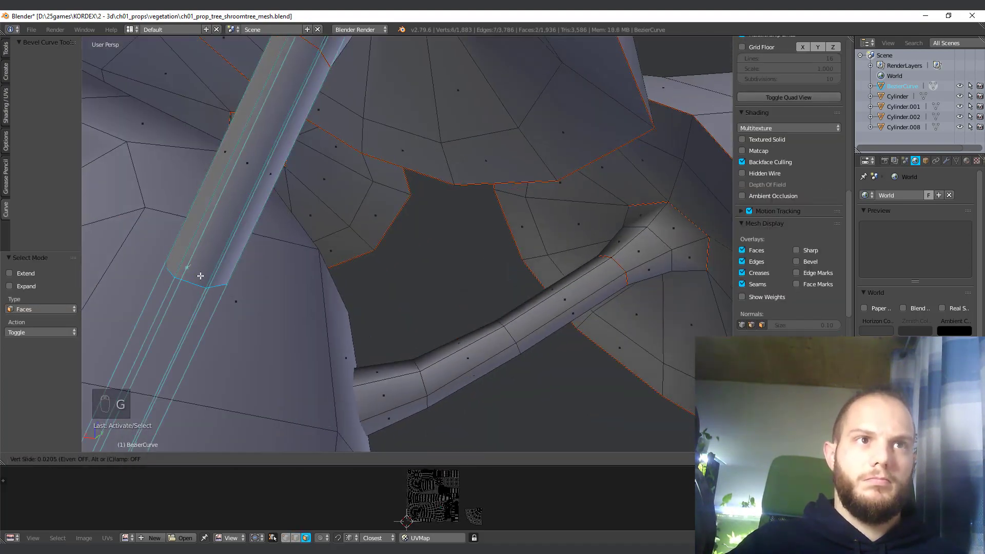
left_click(200, 276)
middle_click_drag(201, 276, 435, 287)
key("x")
left_click(445, 288)
Step: Turn off backface culling and delete the hidden end faces of the next mushroom's stem beside the trunk
scroll(779, 255, "down", 1)
left_click(750, 148)
middle_click_drag(519, 225, 459, 242)
scroll(490, 279, "up", 5)
key("KP_5")
middle_click_drag(490, 279, 458, 347)
key("KP_5")
scroll(382, 345, "up", 4)
right_click(452, 331)
right_click(447, 319, "shift")
left_click(446, 203)
key("x")
left_click(445, 207)
scroll(339, 262, "down", 4)
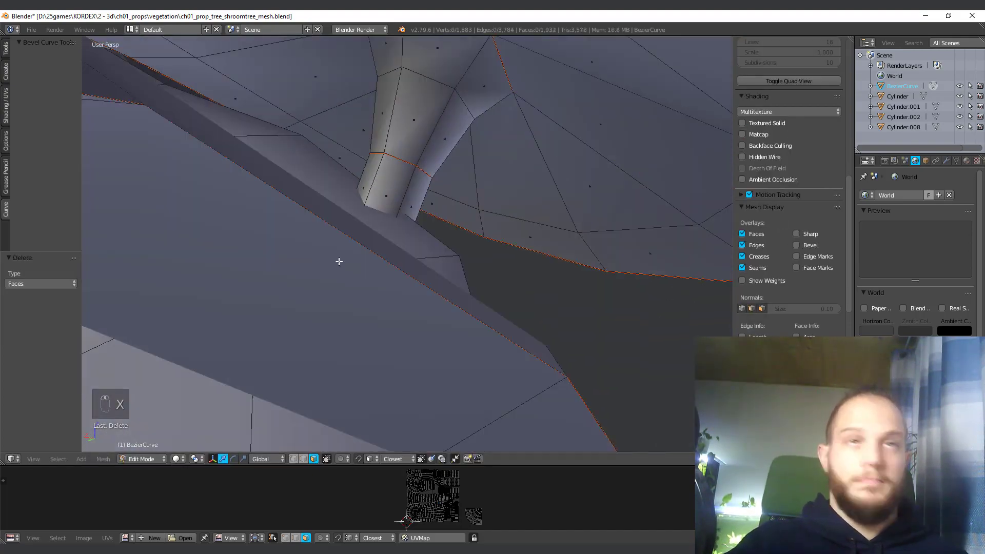
Step: Extrude the end of the small floating mushroom's stem in two sections and rotate it to bend toward the trunk
middle_click_drag(339, 262, 434, 237)
scroll(299, 368, "down", 4)
scroll(554, 246, "up", 5)
middle_click_drag(553, 246, 325, 263, "shift")
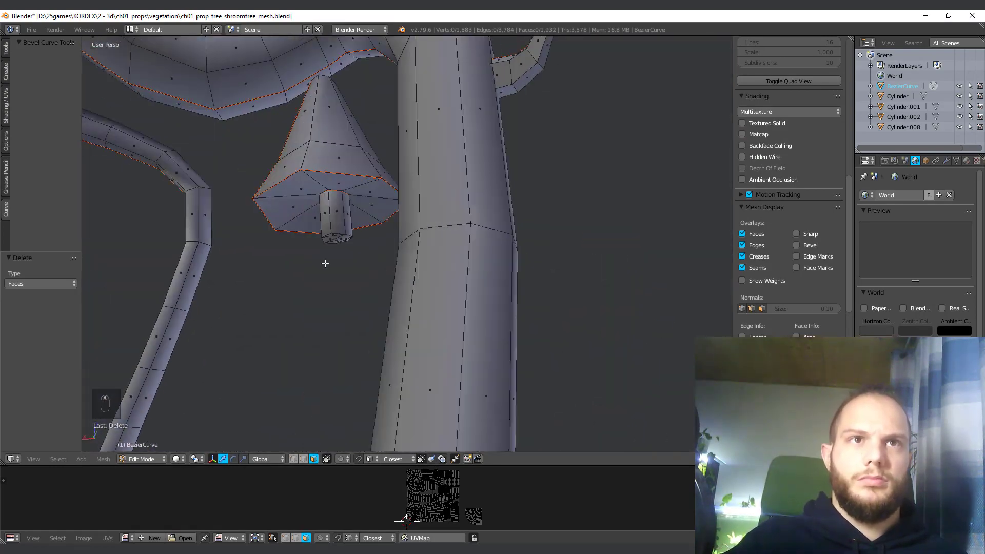
scroll(325, 264, "up", 5)
right_click(187, 230)
key("KP_Decimal")
middle_click_drag(186, 233, 314, 253)
scroll(325, 248, "down", 4)
scroll(315, 253, "up", 1)
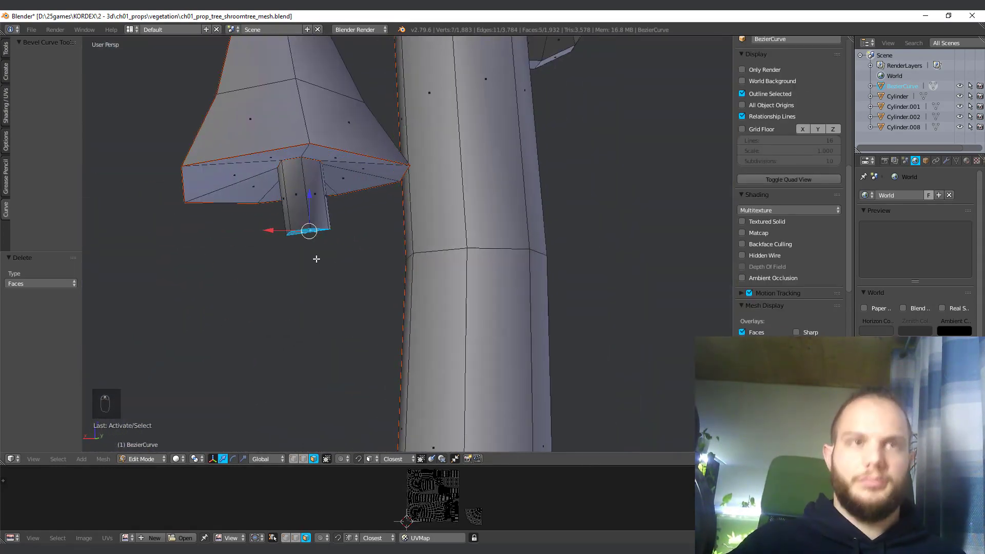
key("e")
left_click(315, 257)
key("r")
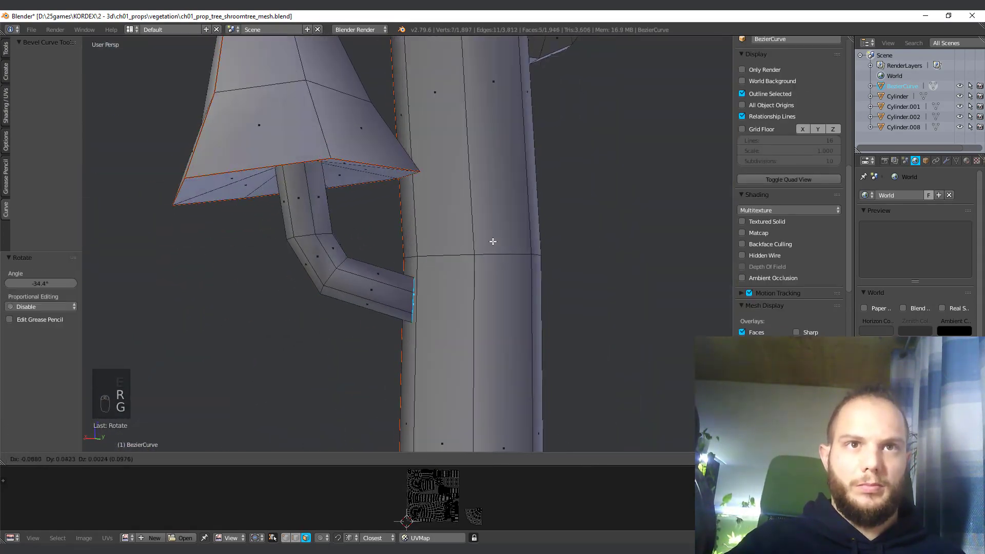
Step: Move the bent stem's end -0.035 along Y into the trunk, rotate it about global Z and delete its end faces
middle_click_drag(433, 287, 468, 281)
left_click_drag(481, 289, 464, 287)
middle_click_drag(464, 287, 399, 394)
key("r")
key("z")
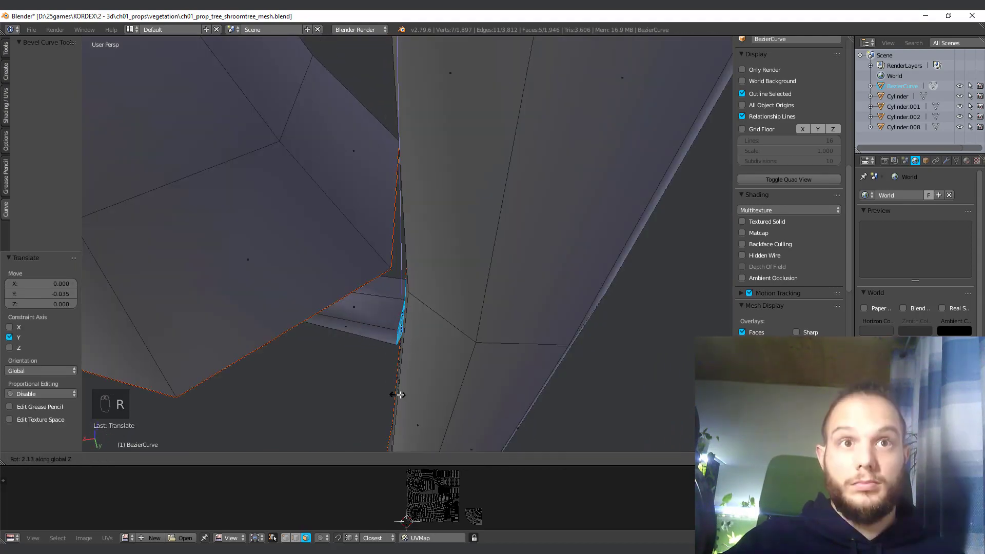
key("x")
middle_click_drag(382, 317, 406, 286)
left_click(404, 320)
Step: Extrude the next mushroom's stem end by 0.080, rotate it toward the trunk and extrude it again into the trunk
scroll(404, 320, "down", 5)
scroll(424, 301, "up", 5)
right_click(430, 350)
right_click(391, 281, "ctrl")
scroll(391, 282, "down", 4)
key("e")
left_click(409, 332)
key("r")
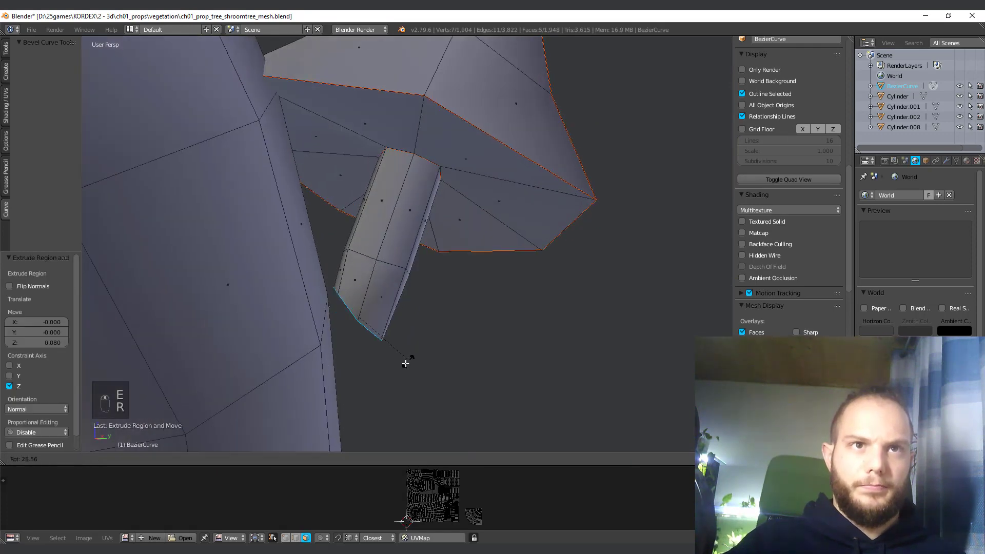
key("e")
left_click(358, 361)
Step: Slide the extruded stem's end along its edges inside the trunk and delete the end faces
middle_click_drag(358, 361, 395, 338)
key("g")
key("g")
left_click(365, 313)
key("x")
left_click(363, 313)
Step: Slide a vertex on the rim of the open stem end along its edge by a factor of 0.564
key("ctrl+Tab")
right_click(411, 365)
key("g")
key("g")
left_click(385, 241)
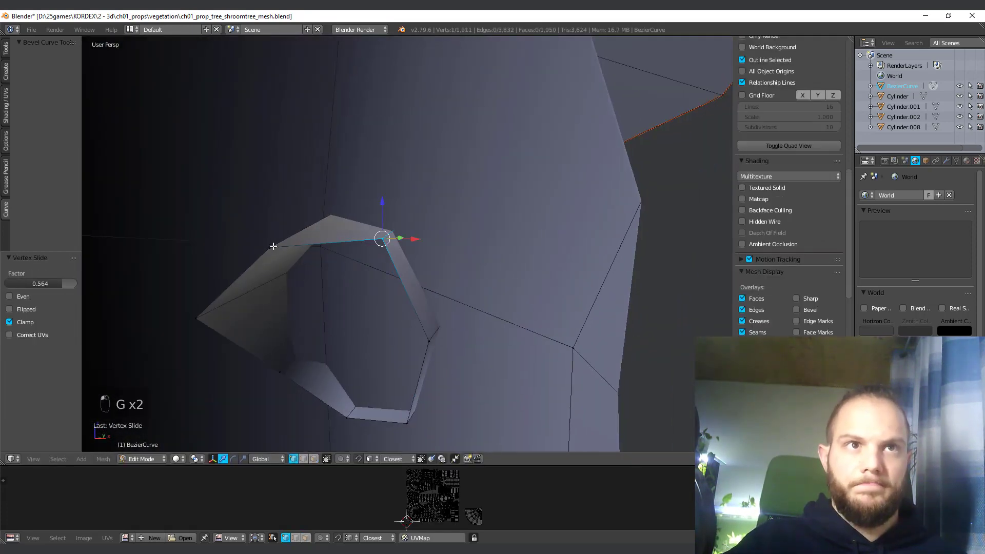
middle_click_drag(385, 241, 463, 293)
scroll(370, 271, "down", 6)
Step: Extrude the stem end of the mushroom floating above the branch and move it down along Z into the branch
key("Tab")
scroll(445, 241, "up", 10)
key("Tab")
key("ctrl+Tab")
left_click(402, 320)
right_click(418, 300)
key("e")
left_click(442, 222)
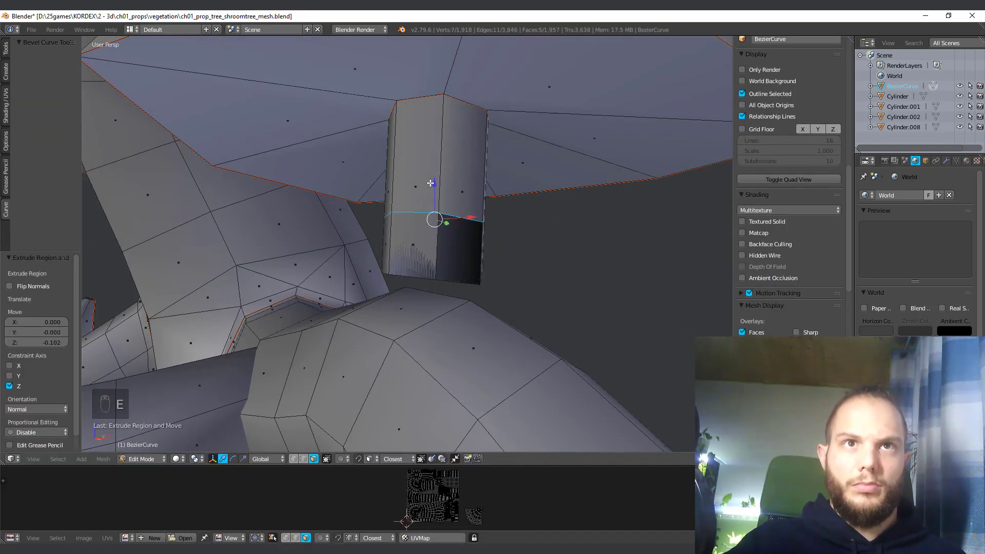
left_click_drag(432, 186, 434, 267)
Step: Scale the end of the lowered stem and delete its end faces
middle_click_drag(434, 267, 451, 247)
key("s")
left_click(466, 245)
key("x")
left_click(466, 245)
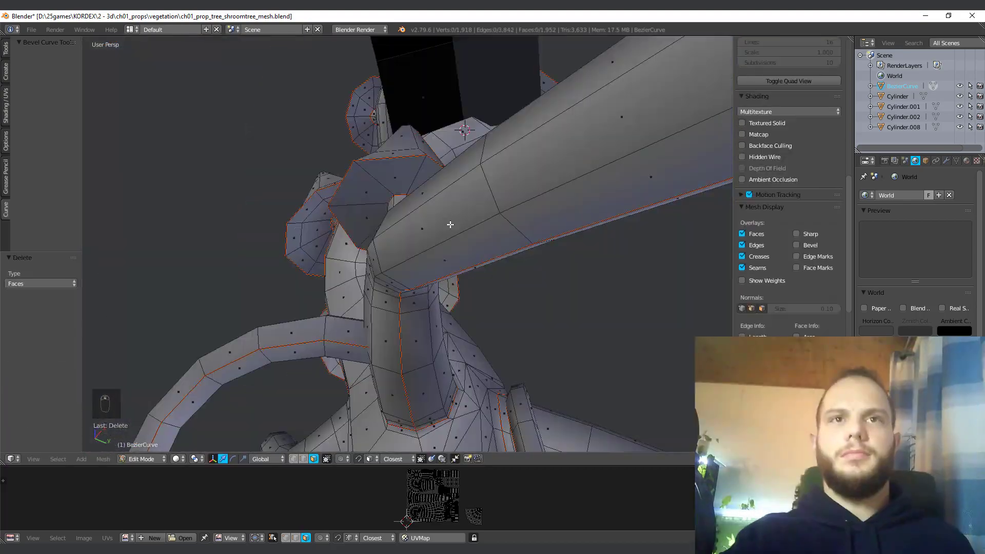
Step: Select the two end faces of the next mushroom's stem, scale them and delete them
middle_click_drag(451, 224, 424, 236)
scroll(365, 325, "down", 3)
scroll(462, 231, "up", 6)
right_click(394, 119)
right_click(424, 121, "shift")
middle_click_drag(424, 121, 462, 287)
key("s")
left_click(530, 337)
key("x")
left_click(530, 336)
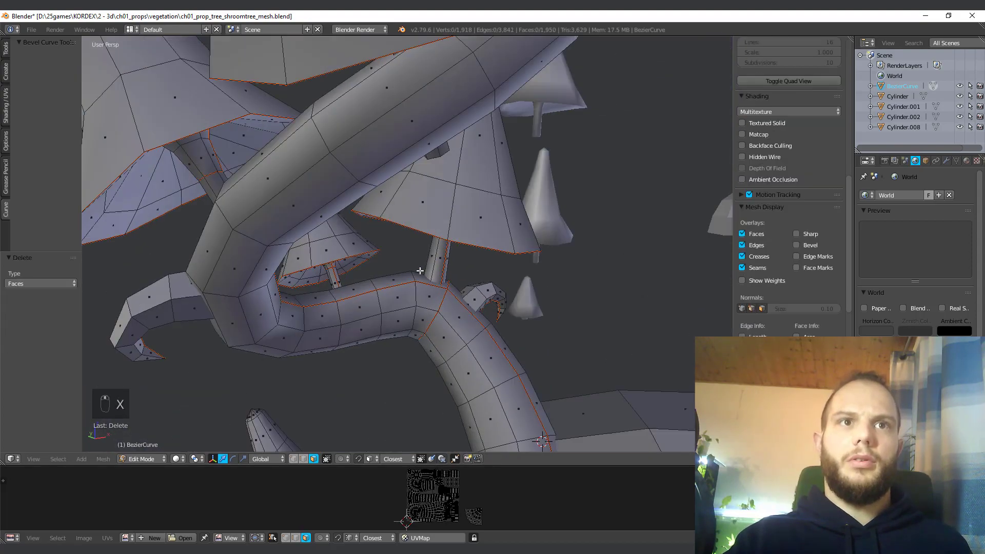
Step: Delete the two hidden end faces of the mushroom stem on the curved branch
scroll(525, 266, "up", 6)
right_click(411, 262)
right_click(429, 257, "shift")
key("x")
left_click(434, 249)
scroll(433, 249, "down", 8)
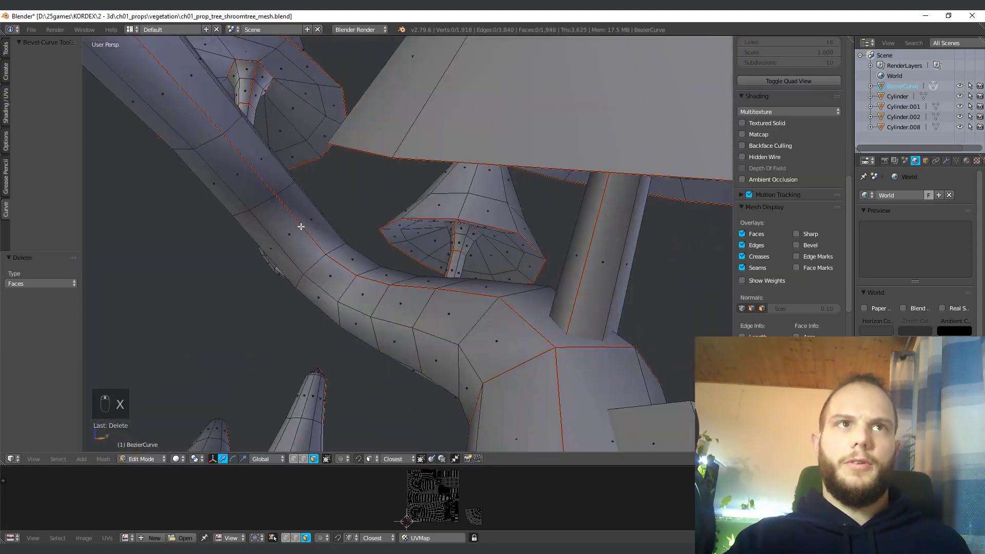
Step: Slide the two end faces of another stem inside the branch back along its edges and delete them
middle_click_drag(299, 226, 532, 266)
scroll(532, 266, "up", 6)
right_click(252, 263)
right_click(243, 247, "shift")
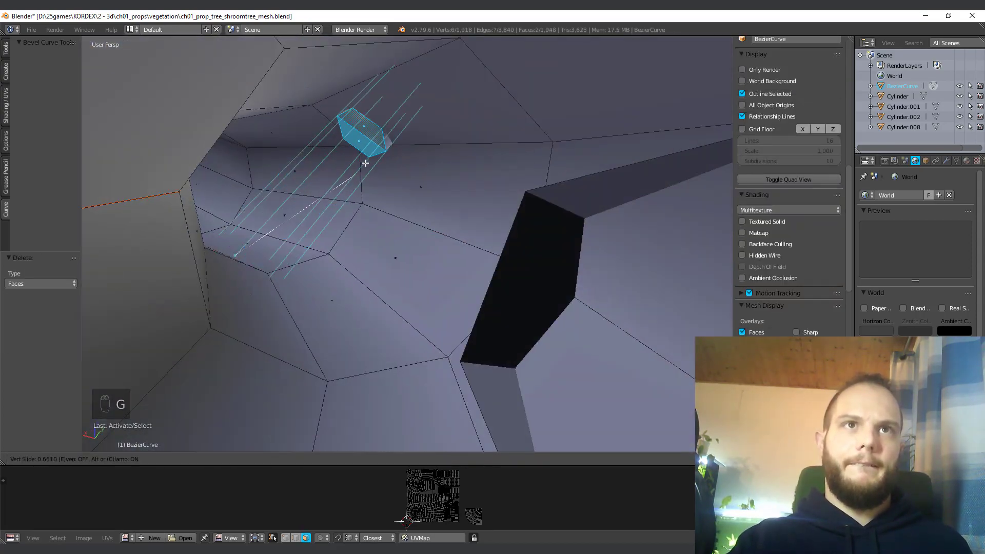
left_click(364, 163)
key("x")
left_click(364, 169)
scroll(408, 150, "down", 6)
Step: Slide the neighboring stem's two end faces along its edges by a factor of 0.157 and delete them
middle_click_drag(409, 149, 398, 191)
right_click(378, 337)
right_click(390, 344, "shift")
key("g")
key("g")
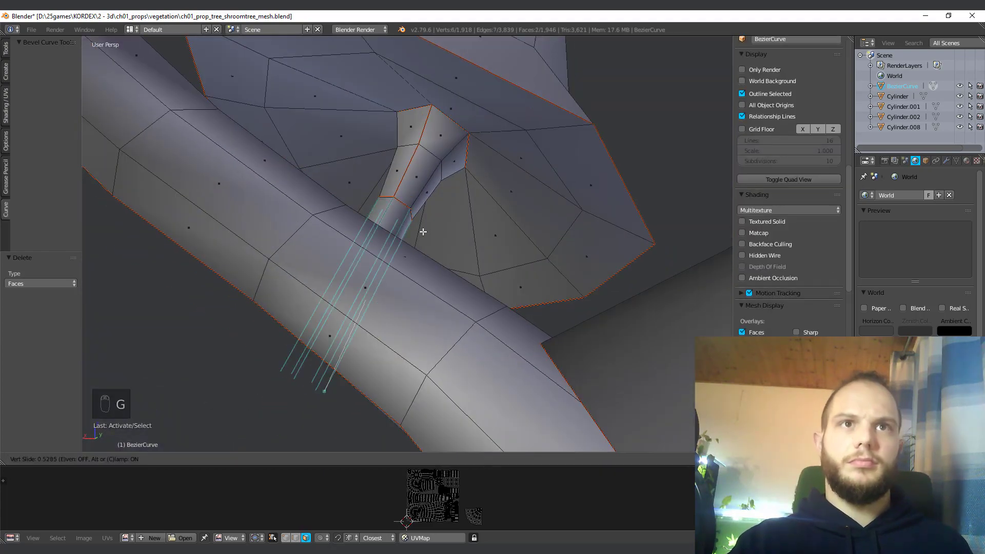
left_click(412, 255)
middle_click_drag(412, 254, 429, 213)
scroll(429, 212, "up", 5)
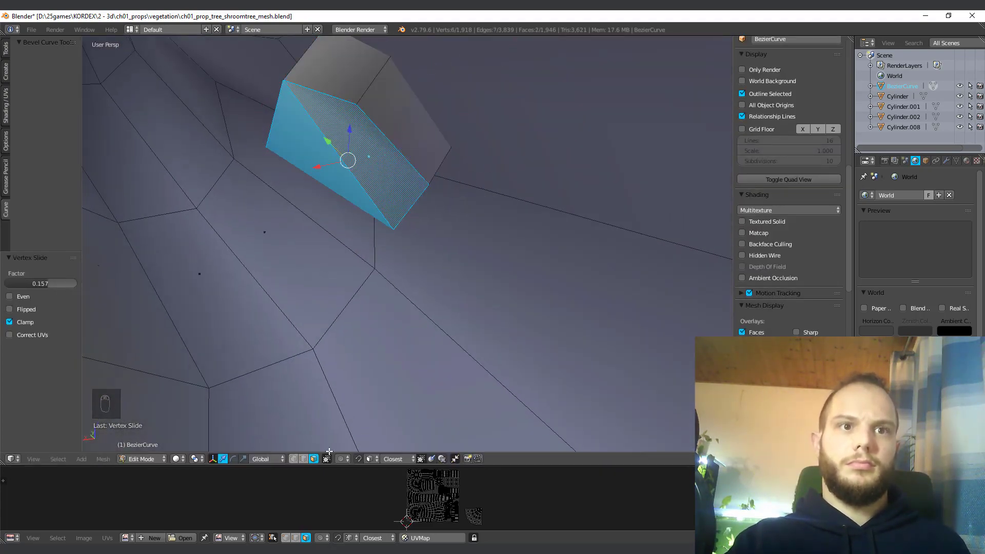
middle_click_drag(452, 450, 345, 257)
key("x")
left_click(396, 189)
Step: Slide individual rim vertices of the opened stem end along their edges to shorten them inside the branch
key("ctrl+Tab")
left_click(385, 180)
right_click(294, 208)
key("g")
key("g")
left_click(327, 217)
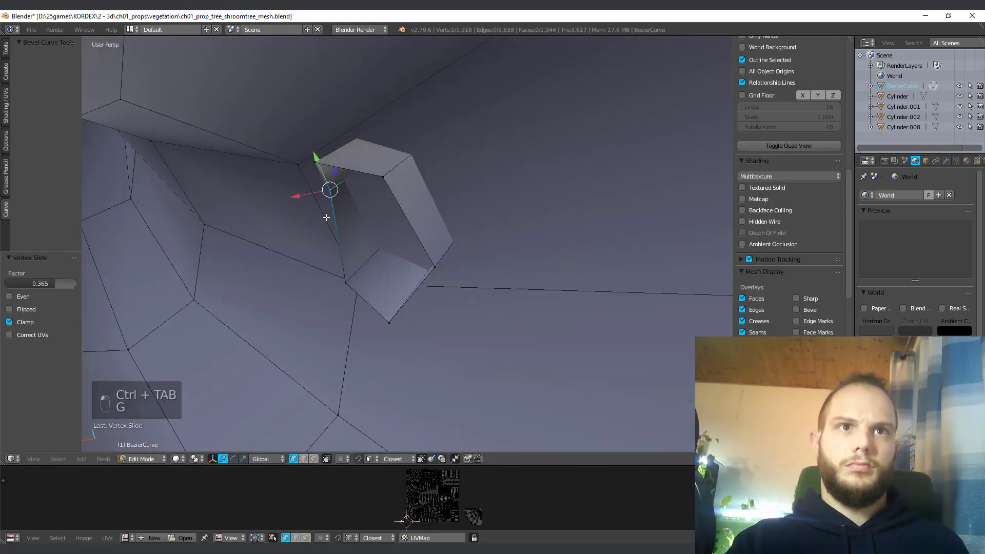
key("g")
key("g")
left_click(401, 189)
Step: Select all end faces of the adjacent stem inside the trunk and delete them
scroll(402, 189, "down", 5)
middle_click_drag(401, 189, 456, 220)
scroll(434, 265, "up", 5)
key("ctrl+Tab")
left_click(455, 218)
right_click(462, 202)
right_click(469, 192, "shift")
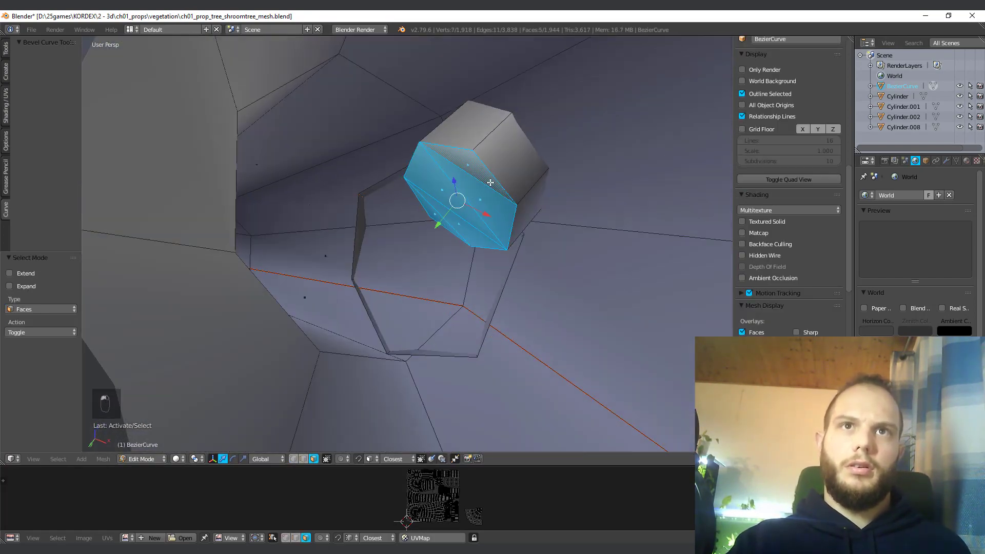
key("x")
left_click(407, 174)
Step: Slide the rim vertices of the newly opened stem one by one along their edges toward the trunk's surface
key("ctrl+Tab")
left_click(400, 159)
right_click(398, 86)
key("g")
key("g")
left_click(400, 98)
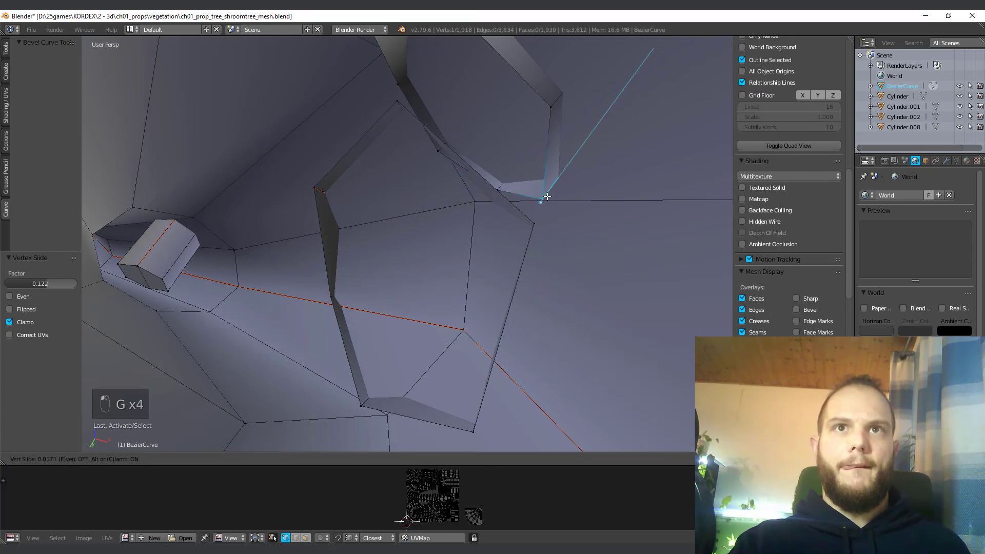
left_click(547, 196)
middle_click_drag(546, 196, 429, 181)
middle_click_drag(329, 95, 406, 139)
key("g")
key("g")
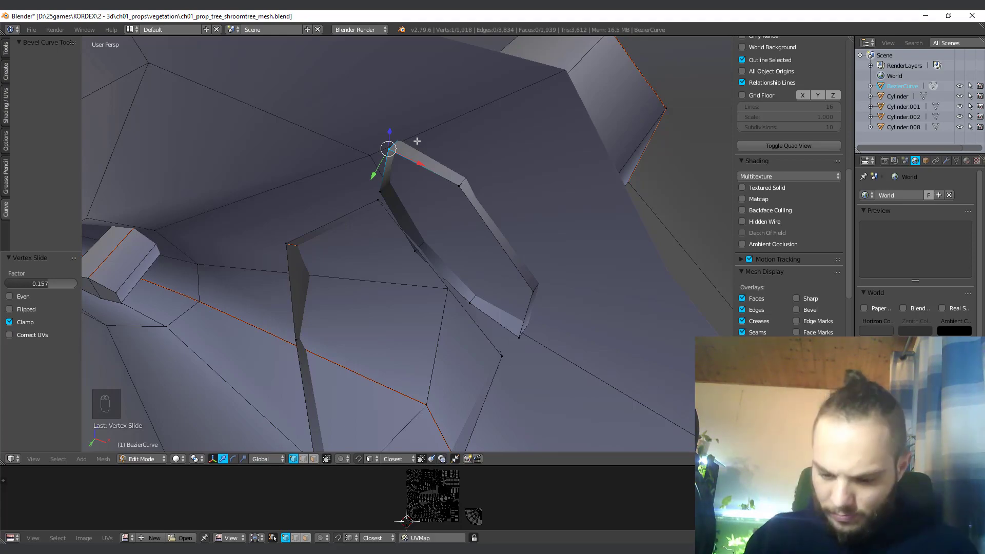
Step: Slide the two end faces of the seamed stem inside the trunk back along its edges and delete them
middle_click_drag(291, 254, 468, 293)
key("ctrl+Tab")
left_click(445, 241)
right_click(425, 237)
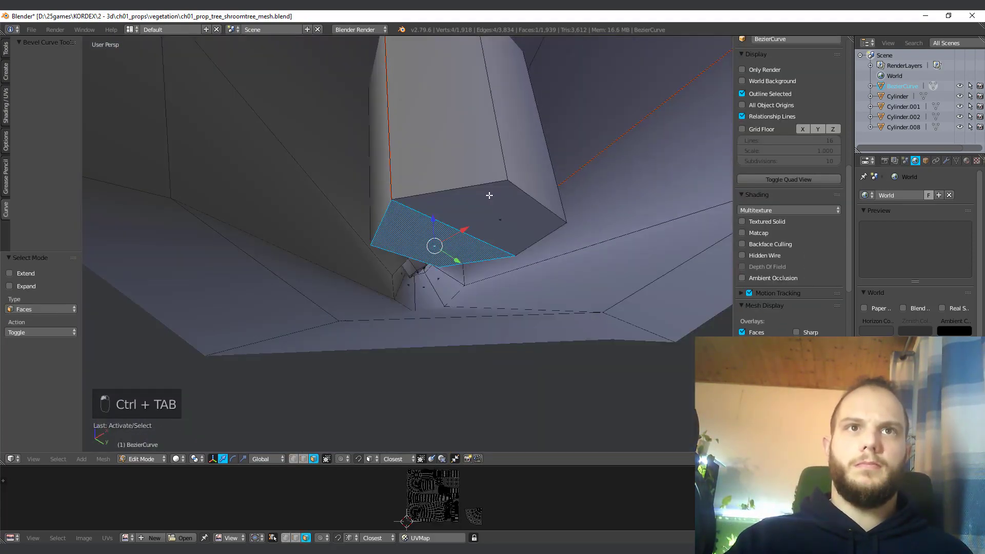
right_click(488, 198, "shift")
key("g")
key("g")
left_click(493, 148)
key("x")
left_click(491, 148)
Step: Slide the five end faces of the next stem inside the trunk back along its edges and delete them
middle_click_drag(490, 149, 303, 257)
right_click(315, 266)
right_click(353, 241, "shift")
right_click(377, 246, "shift")
right_click(399, 236, "shift")
right_click(402, 242, "shift")
key("g")
key("g")
left_click(341, 206)
key("x")
left_click(338, 212)
scroll(338, 213, "down", 3)
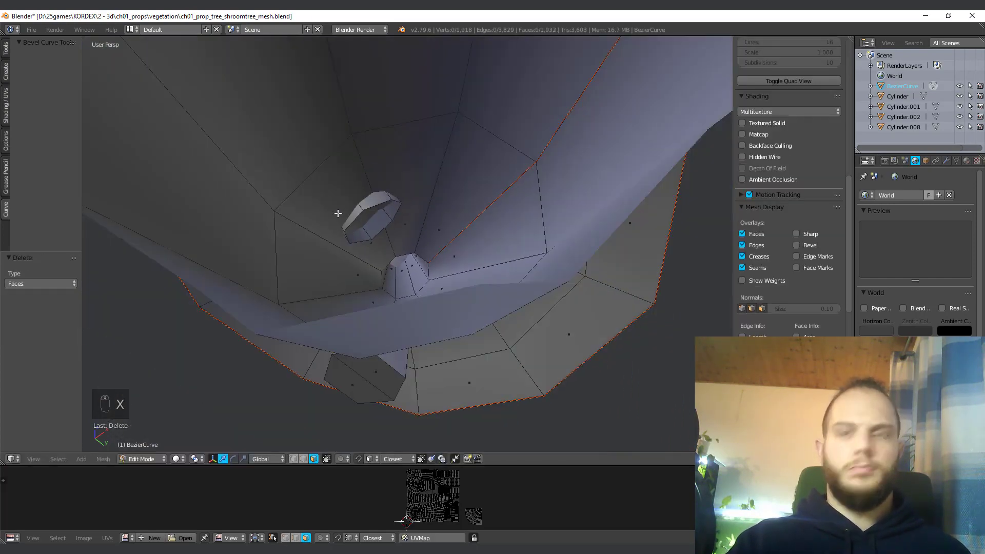
Step: Slide the two end faces of the topmost mushroom's stem along their edges and rotate them to follow the branch's direction
middle_click_drag(342, 208, 411, 295)
right_click(364, 302)
right_click(382, 303, "shift")
key("g")
key("g")
left_click(435, 161)
middle_click_drag(435, 160, 449, 197)
key("KP_1")
key("KP_5")
key("r")
left_click(484, 165)
Step: Move the stem's two end faces around the branch tip, including -0.024 along Y, a shift along X and a final downward move of -0.087
key("g")
left_click(519, 190)
key("g")
left_click(513, 191)
middle_click_drag(513, 191, 378, 176)
left_click_drag(533, 206, 551, 206)
middle_click_drag(553, 207, 666, 205)
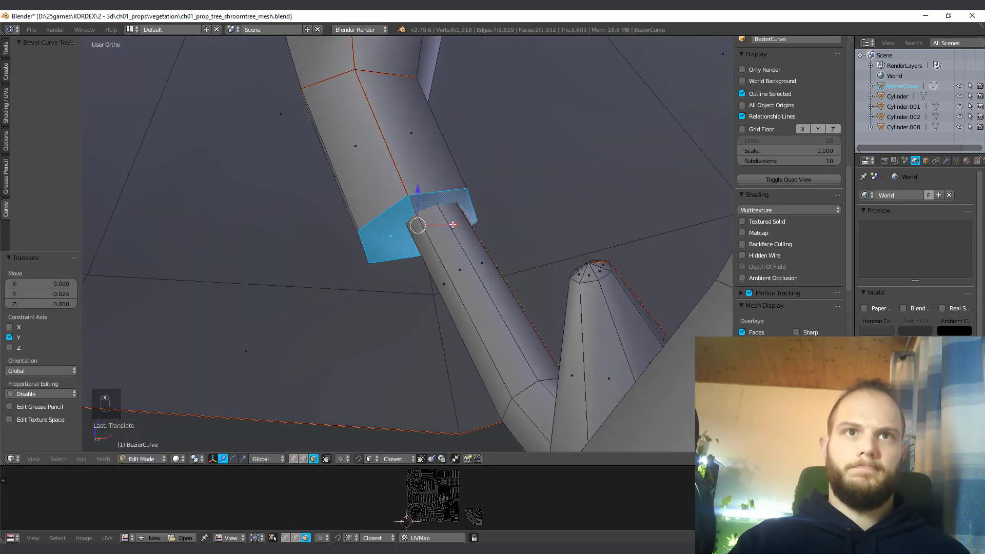
left_click_drag(455, 224, 469, 224)
middle_click_drag(464, 166, 452, 247)
scroll(441, 191, "up", 2)
key("g")
left_click(467, 298)
scroll(468, 305, "down", 2)
scroll(436, 277, "up", 1)
Step: Select the edge loop at the bend of the top mushroom's stem, rotate it about -8.09° and shift it slightly
middle_click_drag(328, 206, 347, 176)
key("ctrl+Tab")
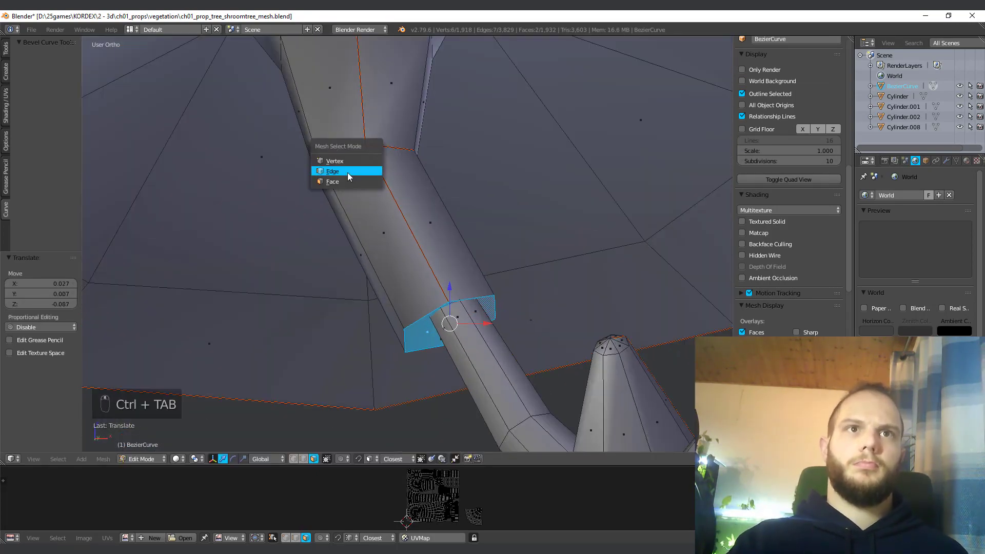
left_click(463, 163)
middle_click_drag(463, 163, 406, 177)
scroll(407, 177, "down", 2)
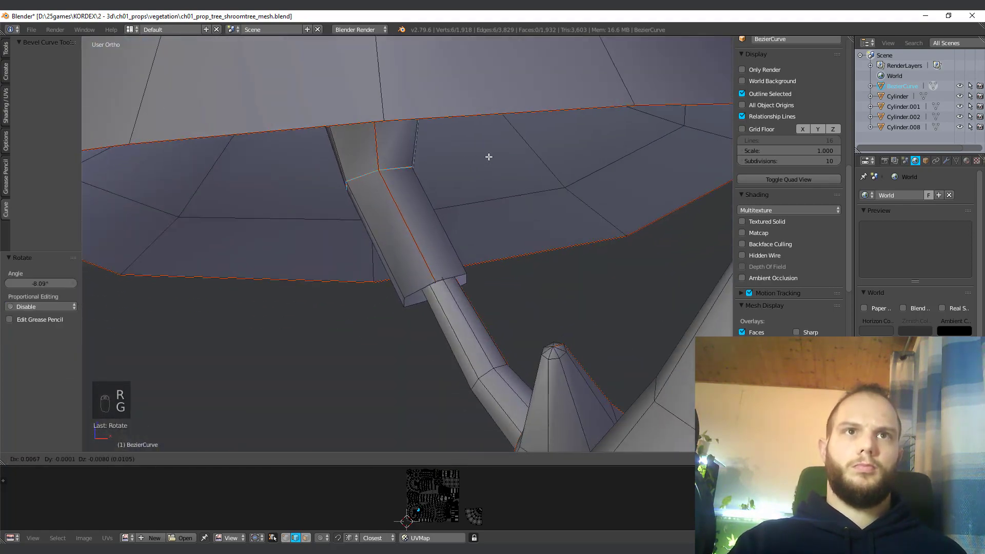
left_click(489, 156)
Step: Scale the two end faces of the top mushroom's stem to about 0.852 and delete them
middle_click_drag(489, 157, 438, 309)
key("ctrl+Tab")
key("s")
left_click(468, 292)
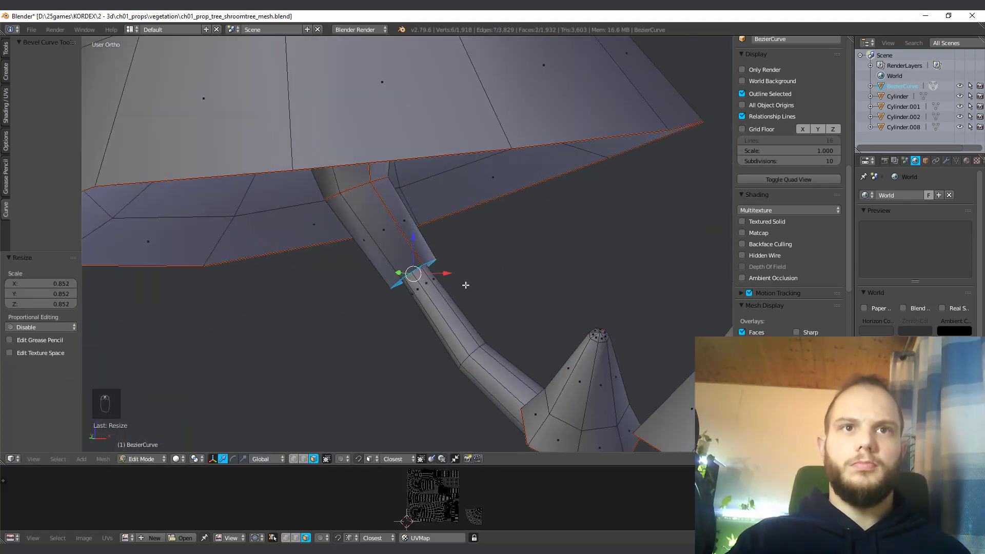
key("x")
left_click(465, 284)
Step: Examine the mushroom stems along the trunk and the joint between the topmost stem and the branch tip
scroll(452, 272, "down", 4)
mouse_move(451, 272)
middle_mouse_down()
mouse_move(429, 253)
mouse_move(440, 257)
middle_mouse_up()
scroll(439, 262, "down", 4)
middle_click_drag(422, 357, 592, 190, "shift")
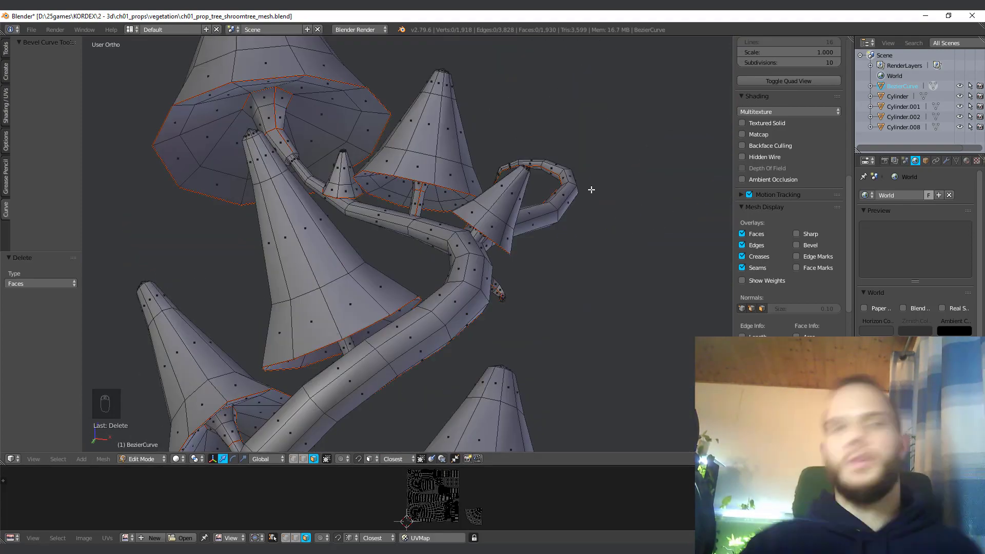
middle_click_drag(200, 175, 389, 320)
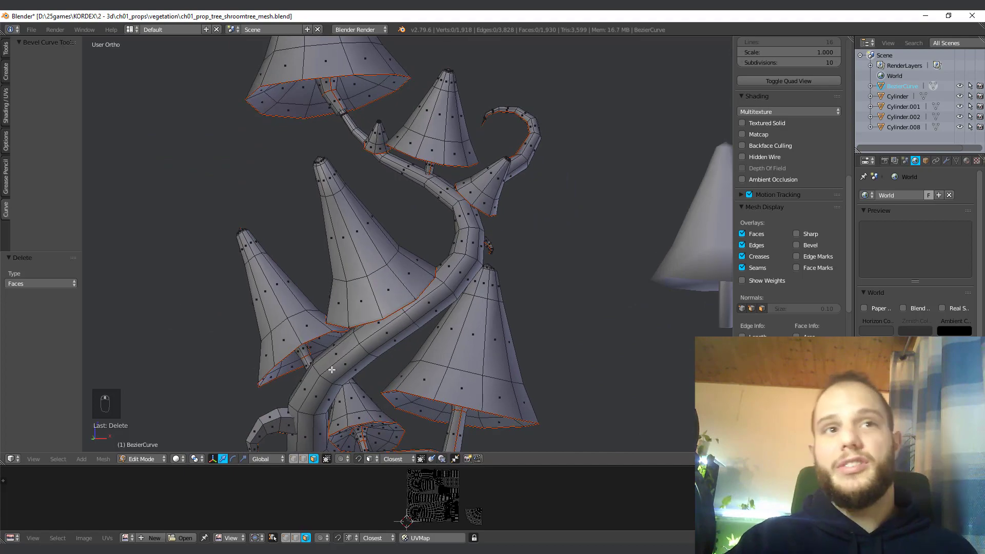
middle_click_drag(332, 369, 453, 298, "shift")
scroll(454, 298, "up", 3)
middle_click_drag(528, 414, 477, 223, "shift")
middle_click_drag(509, 341, 574, 208)
scroll(574, 209, "down", 2)
middle_click_drag(343, 302, 453, 337)
middle_click_drag(506, 365, 400, 408)
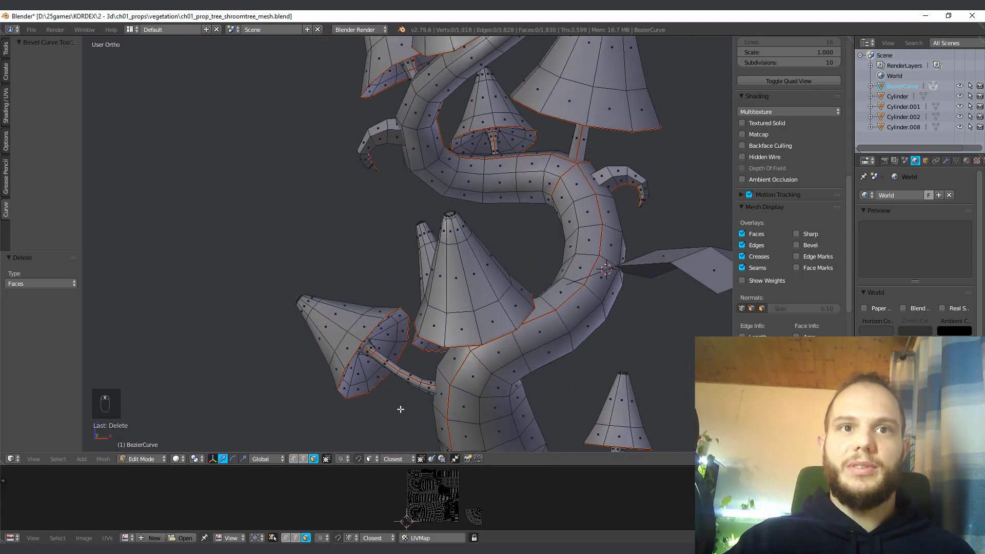
middle_click_drag(480, 236, 523, 333)
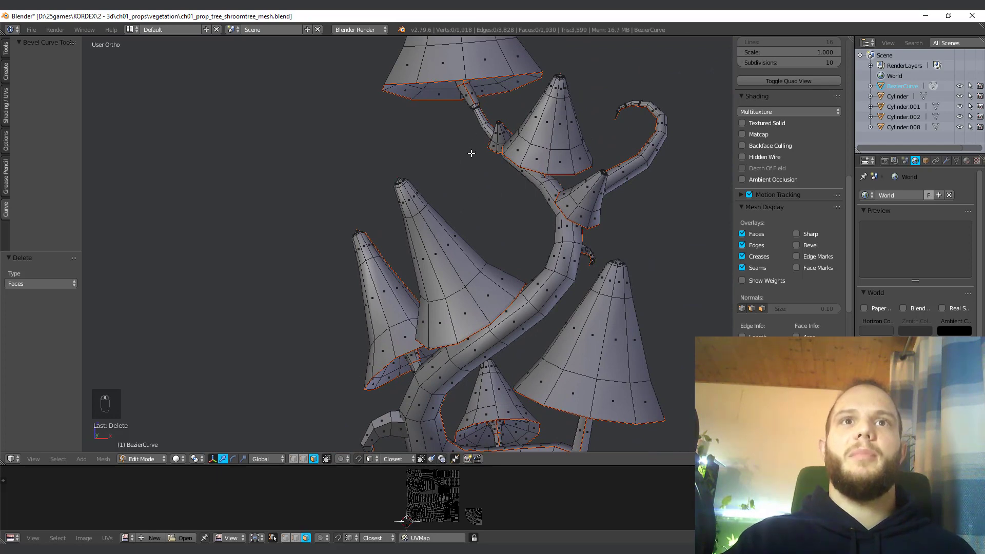
middle_click_drag(472, 153, 455, 308, "shift")
scroll(455, 308, "up", 3)
scroll(549, 295, "up", 1)
middle_click_drag(564, 340, 484, 299, "shift")
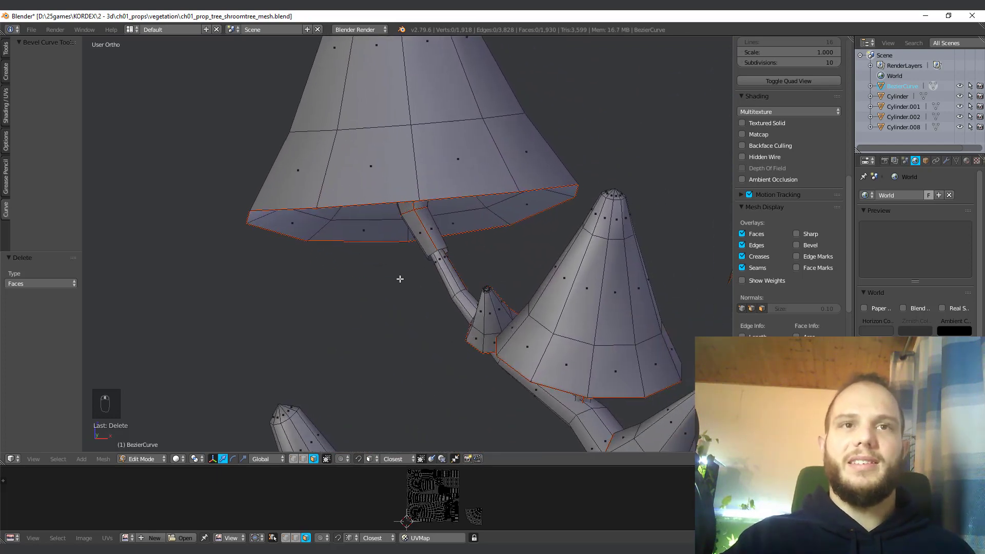
scroll(401, 278, "up", 3)
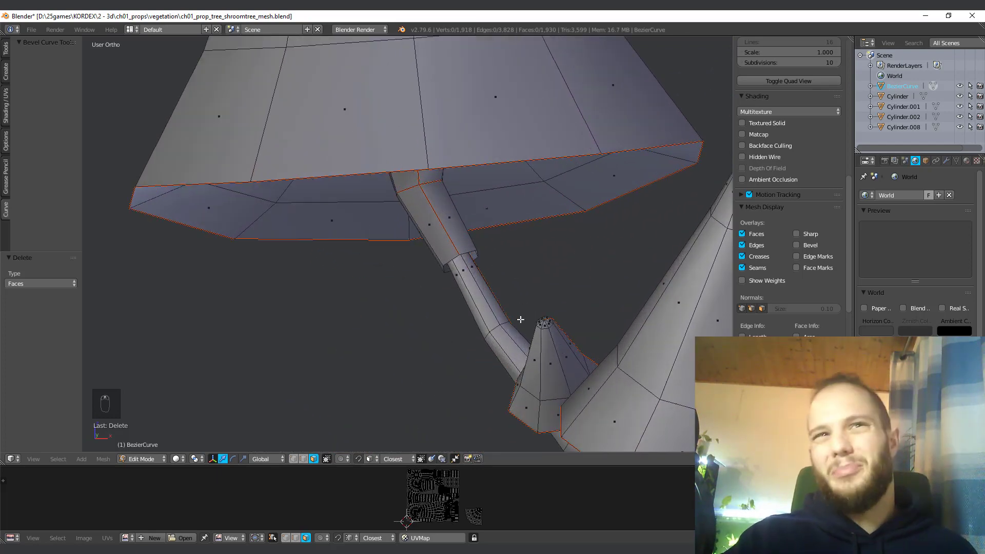
middle_click_drag(471, 279, 494, 214)
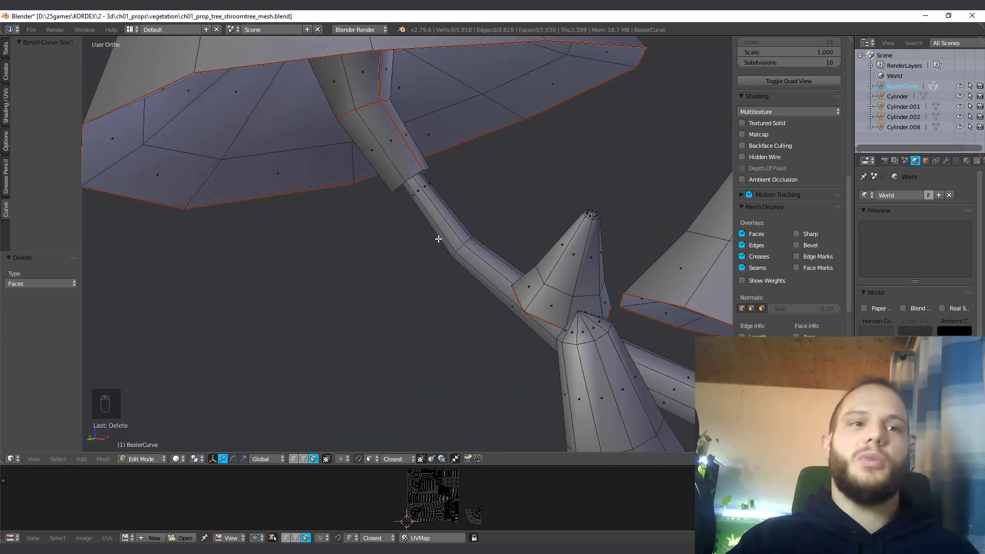
mouse_move(438, 237)
middle_mouse_down()
mouse_move(492, 215)
mouse_move(426, 230)
middle_mouse_up()
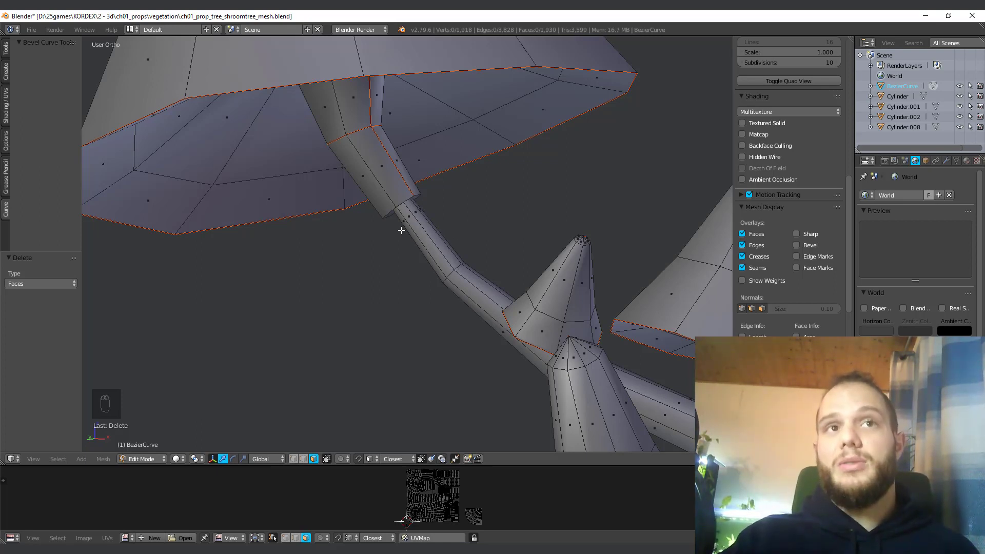
Step: Select the linked faces of the upper trunk and branch, delimited by seam, and hide the rest of the mesh
middle_click_drag(412, 220, 410, 296)
right_click(444, 281)
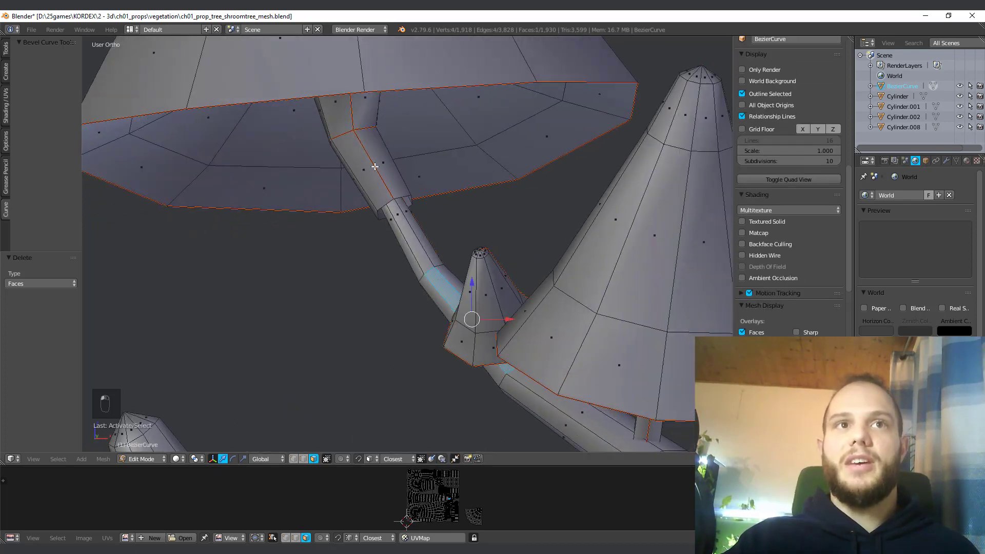
middle_click_drag(356, 184, 225, 196)
scroll(376, 229, "up", 3)
middle_click_drag(375, 228, 357, 250)
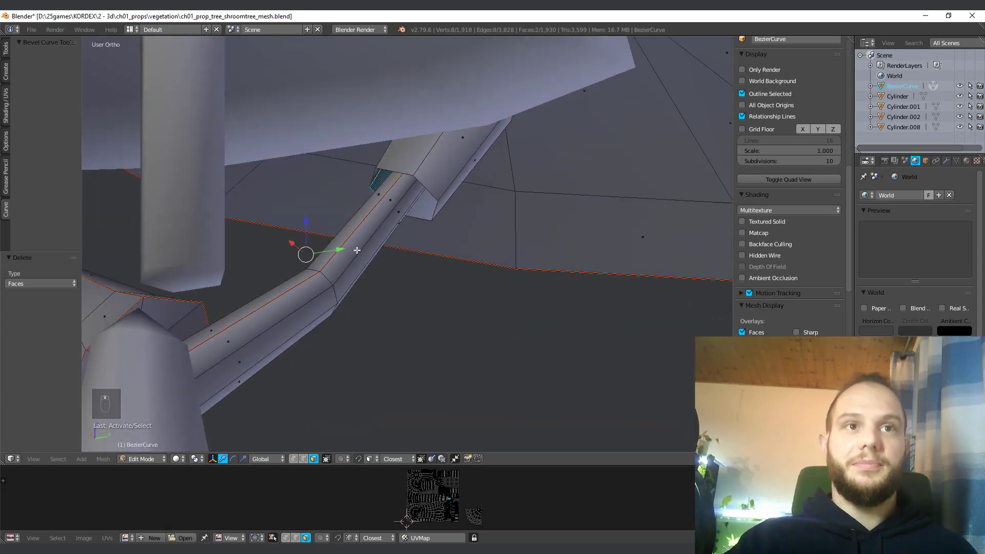
key("l")
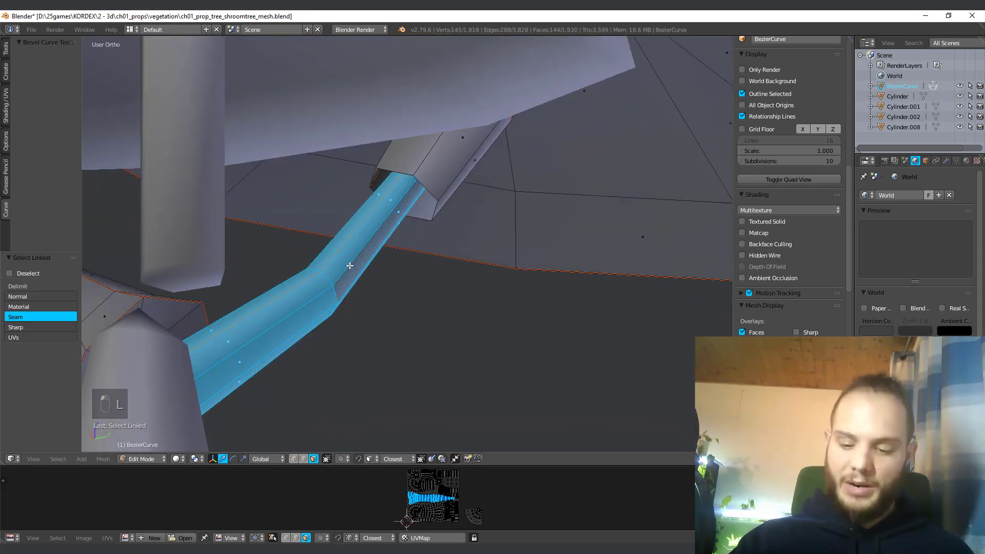
key("KP_Divide")
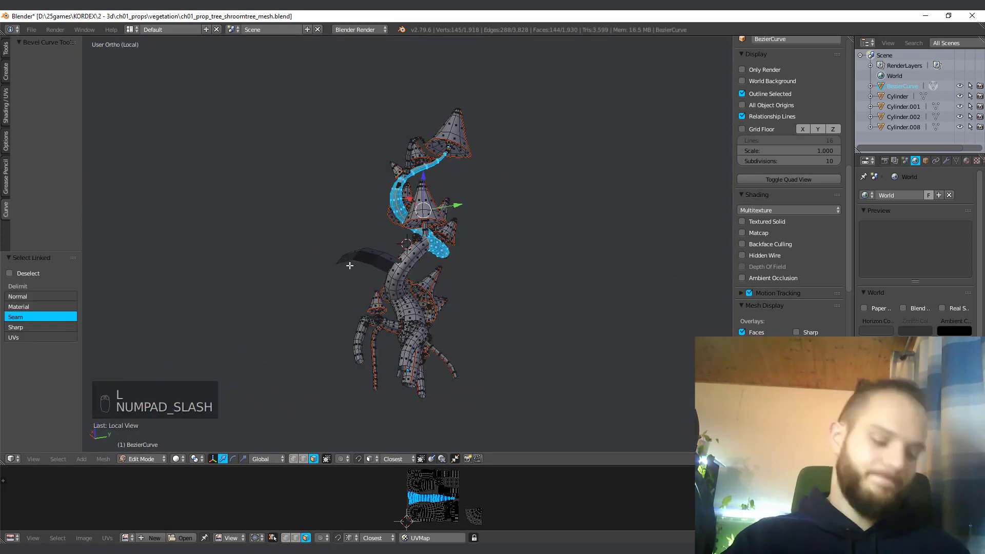
key("KP_Divide")
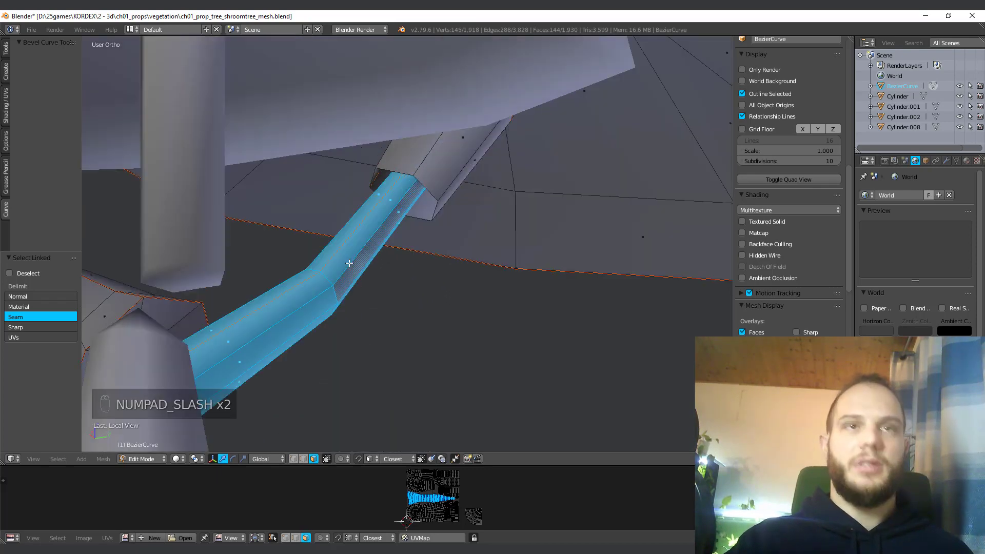
middle_click_drag(200, 209, 377, 205)
key("shift+h")
key("a")
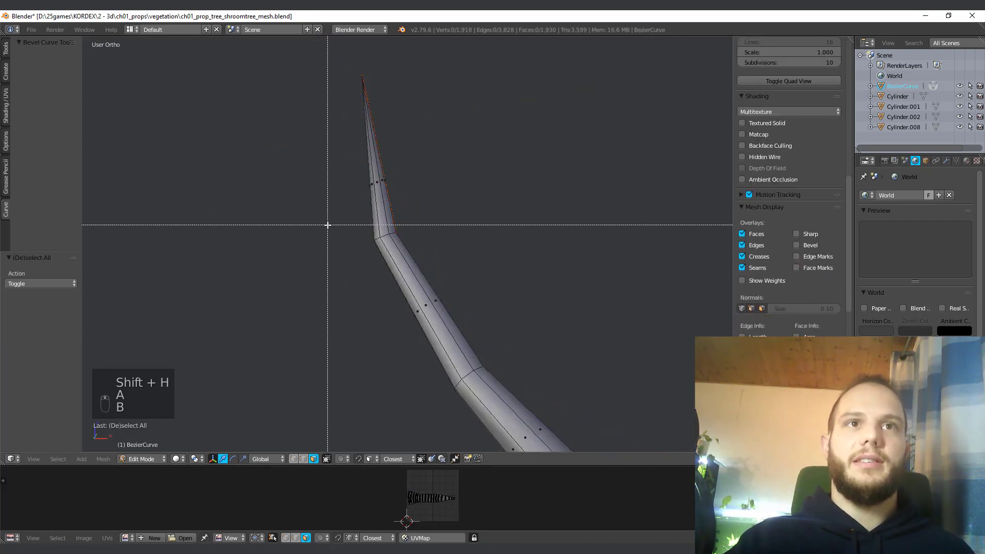
Step: Delete all faces of the isolated branch's pointed tip on both its near and far sides
left_click_drag(327, 225, 478, 86)
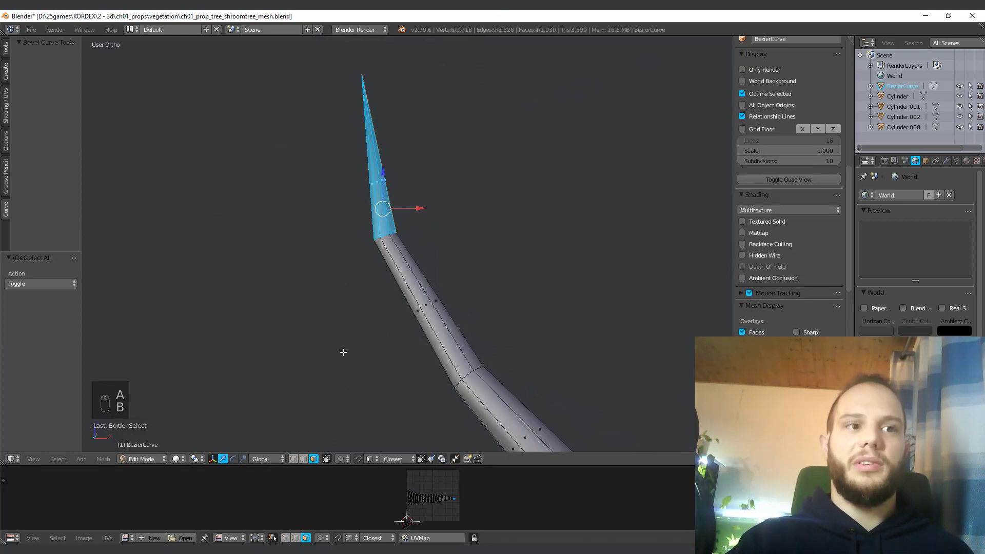
left_click(359, 247)
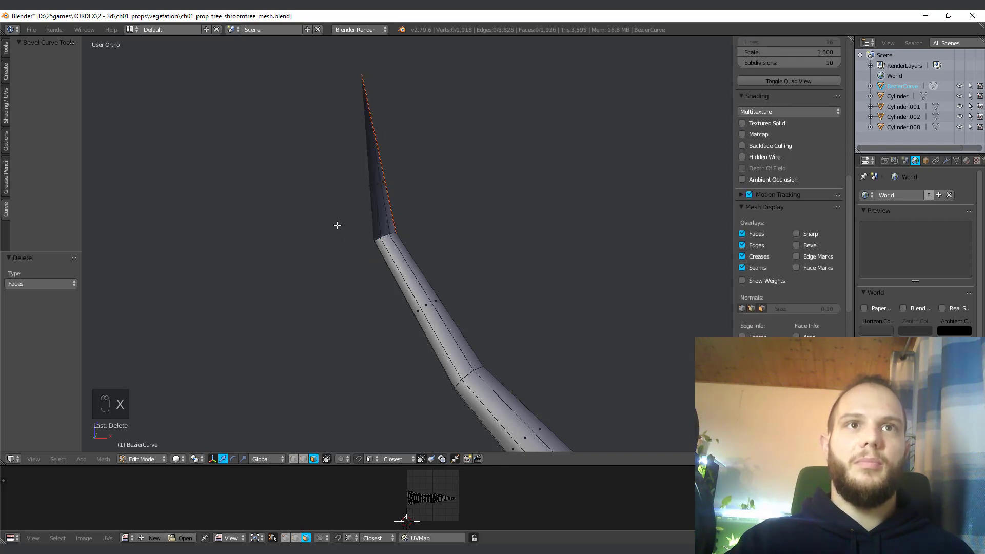
key("b")
left_click_drag(336, 224, 437, 80)
key("x")
left_click(400, 106)
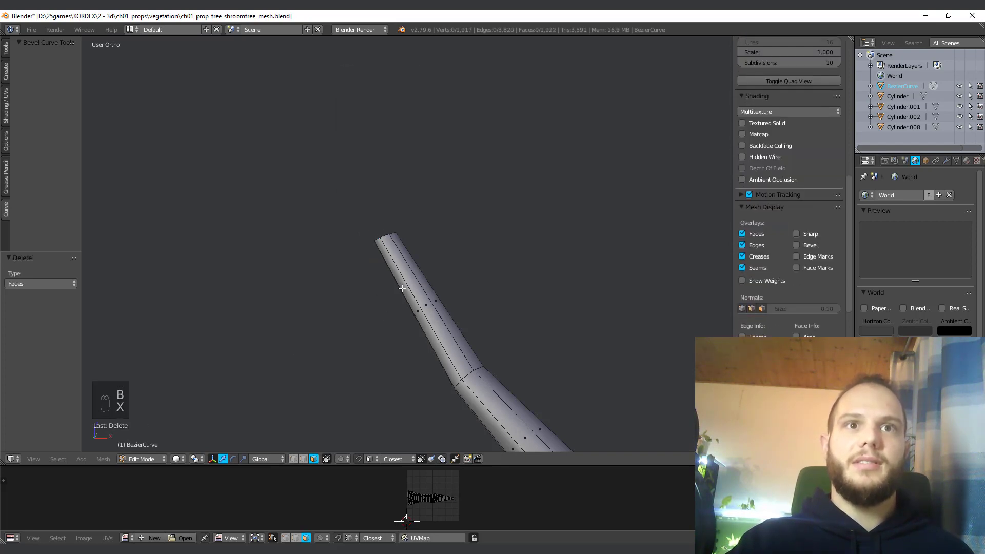
Step: Turn off visible-only selection, select the branch's new end segment all the way around and delete its faces
key("a")
key("b")
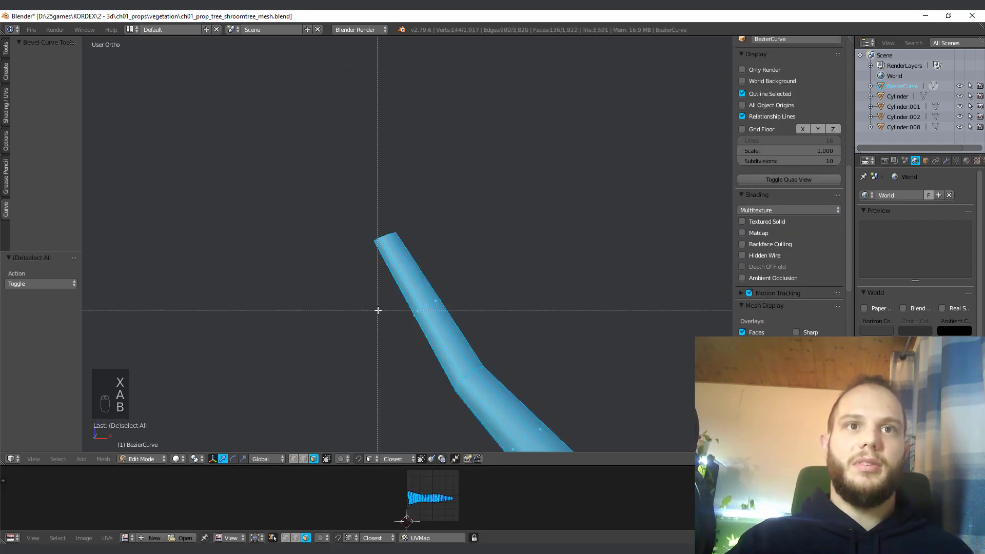
key("a")
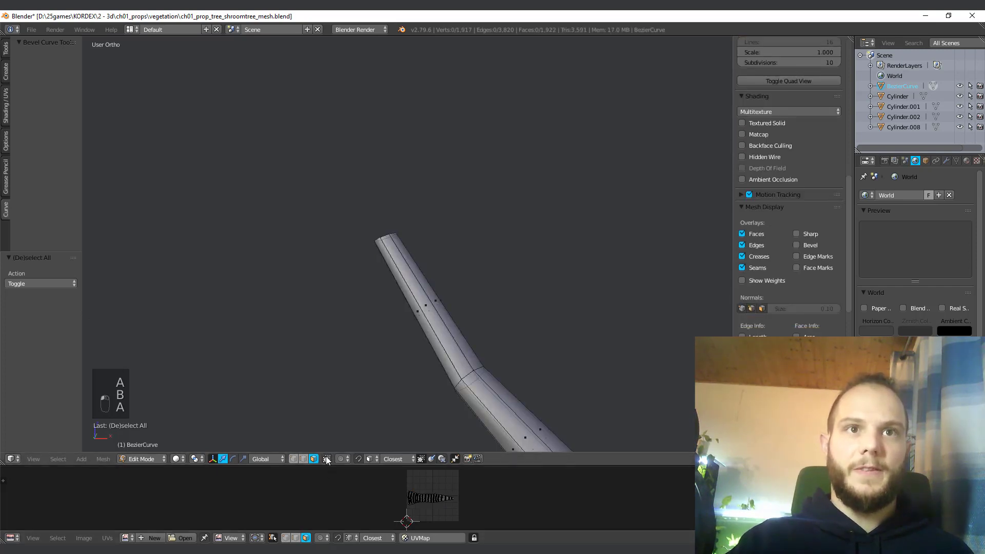
key("a")
key("b")
left_click_drag(314, 202, 495, 326)
key("a")
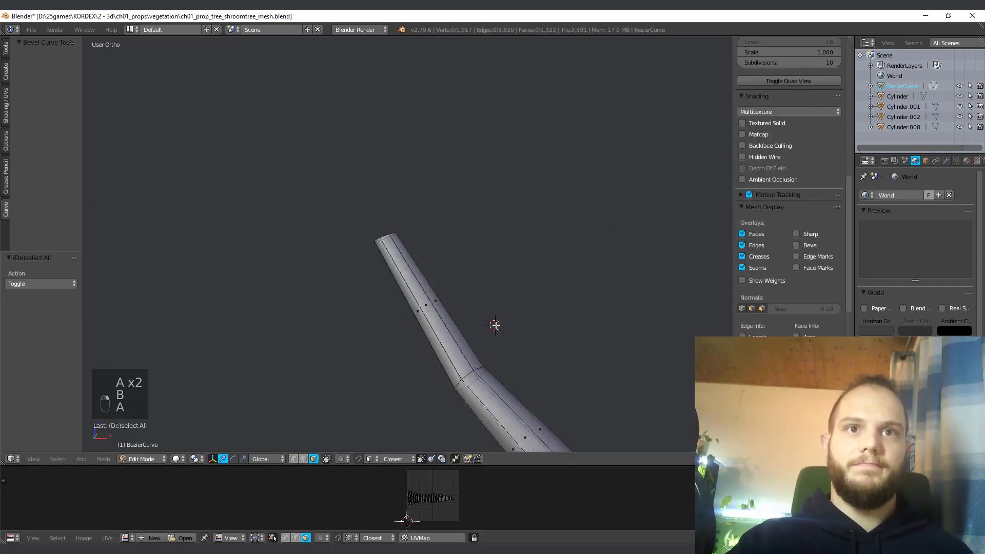
left_click_drag(359, 215, 493, 326)
key("x")
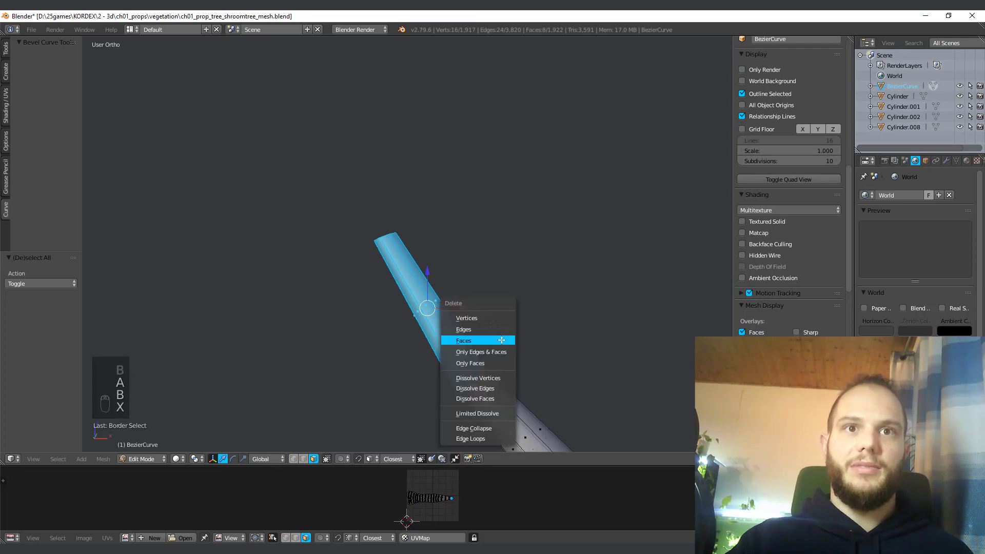
left_click(502, 341)
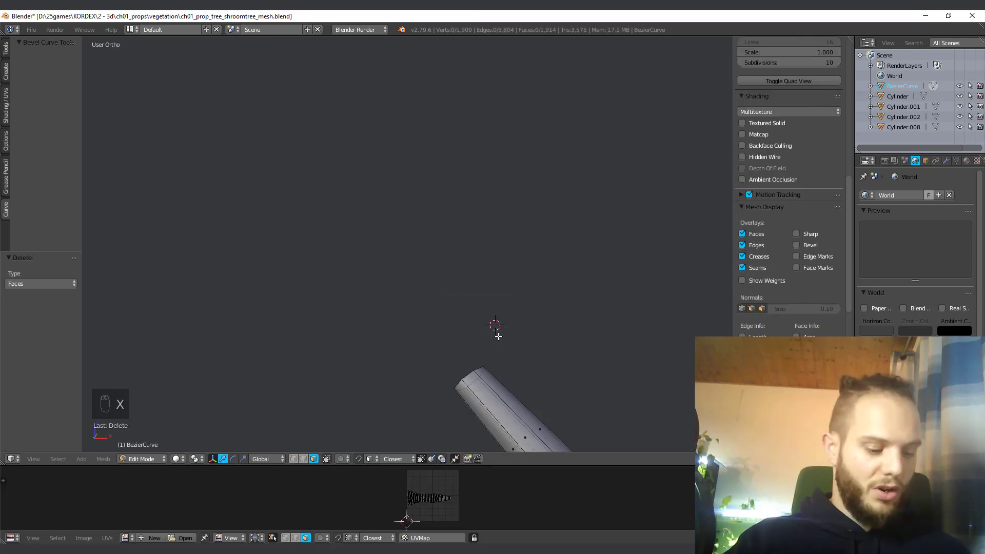
Step: Reveal the hidden parts of the mesh and switch the selection mode to edges
key("alt+h")
middle_click_drag(495, 329, 479, 314)
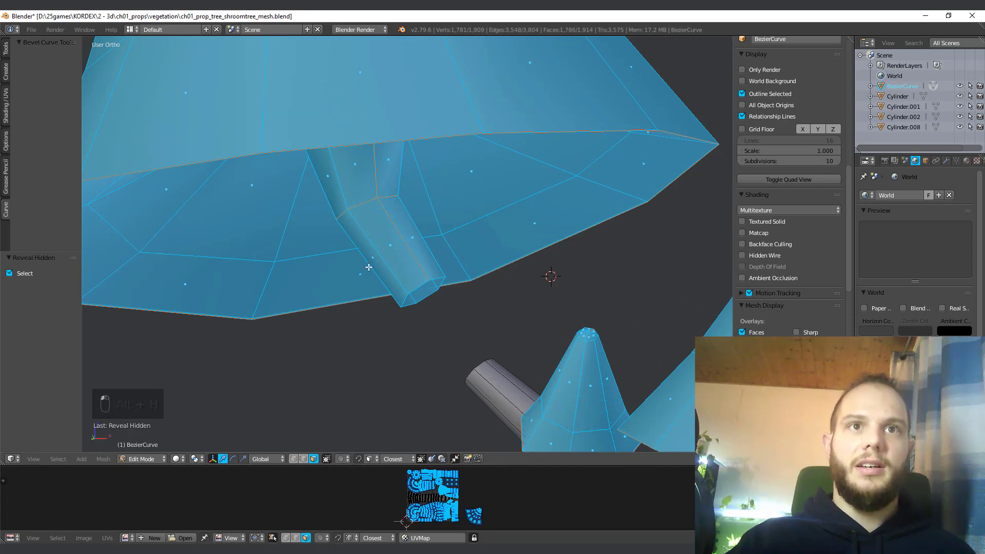
middle_click_drag(368, 267, 438, 305)
key("Tab")
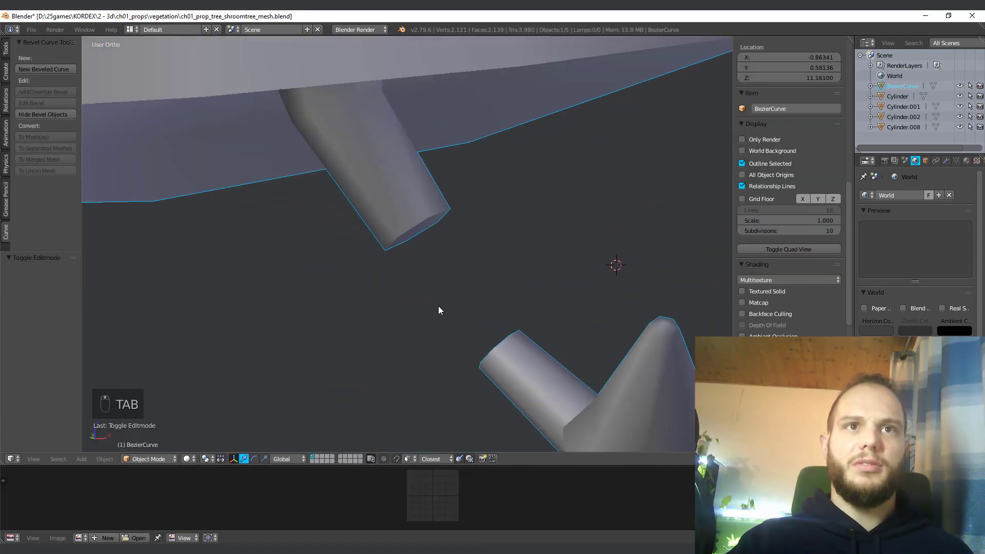
key("Tab")
key("ctrl+Tab")
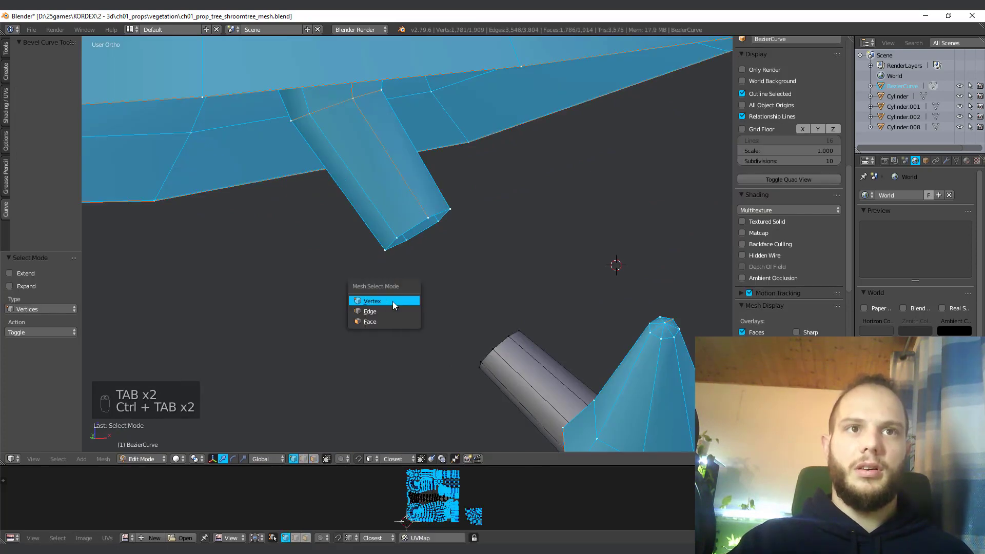
Step: Fill the first three faces between matching edges of the topmost mushroom's open stem and the open branch end
right_click(502, 344)
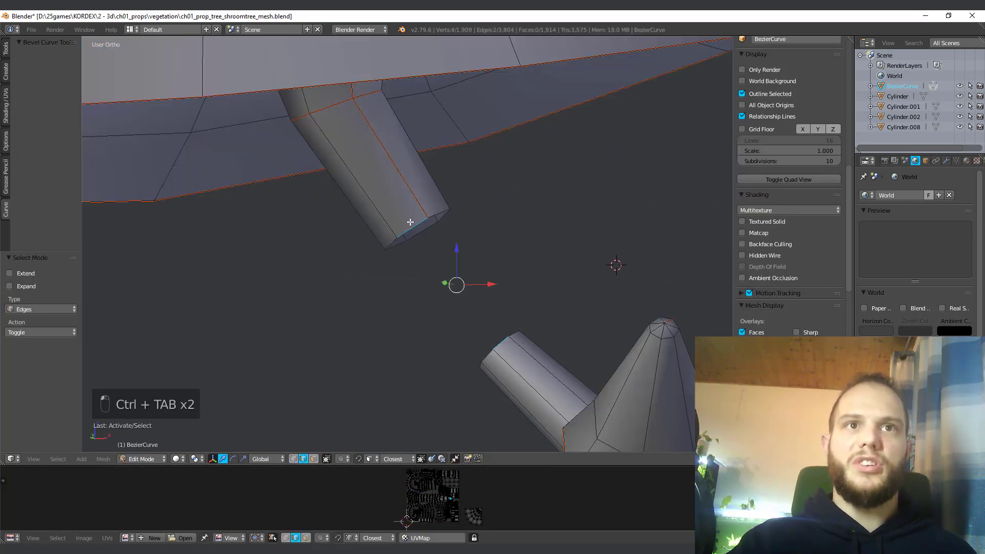
middle_click_drag(410, 222, 438, 245)
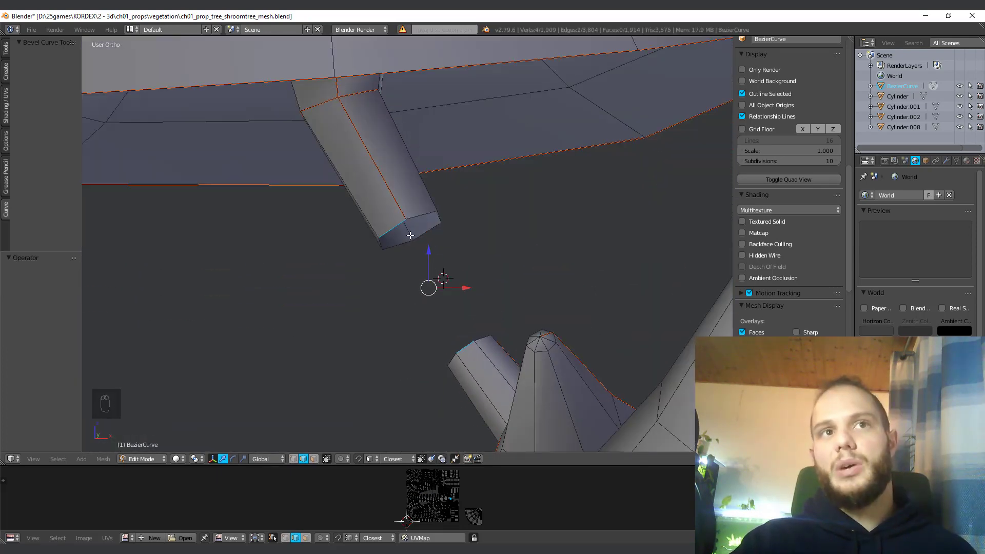
middle_click_drag(410, 235, 354, 293)
key("KP_5")
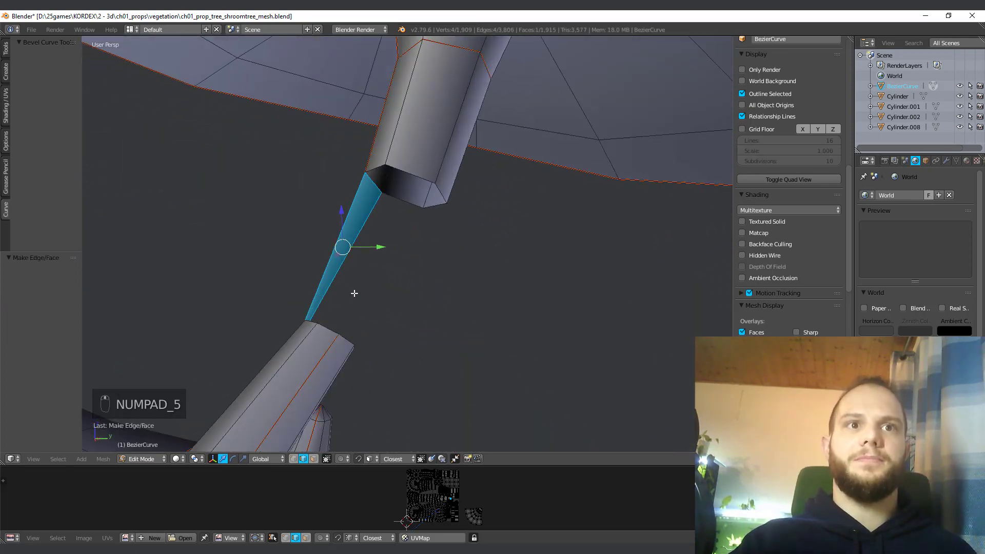
middle_click_drag(343, 341, 297, 307)
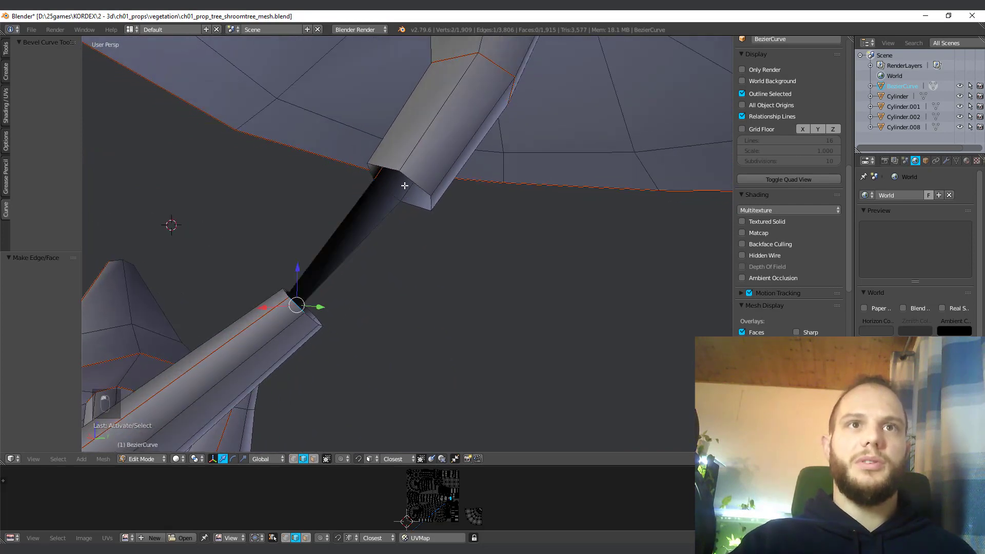
middle_click_drag(405, 186, 444, 226)
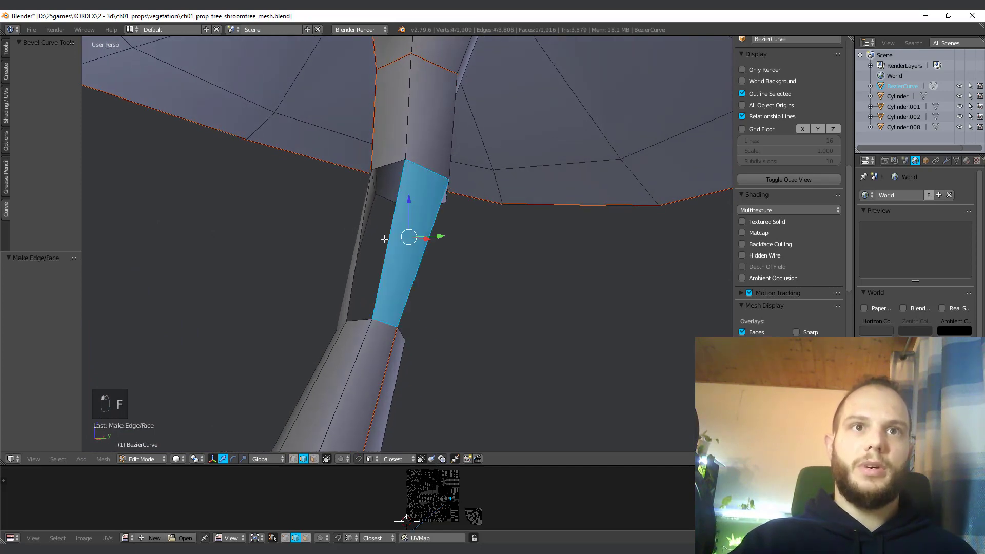
middle_click_drag(385, 239, 378, 318)
key("f")
middle_click_drag(411, 285, 299, 321)
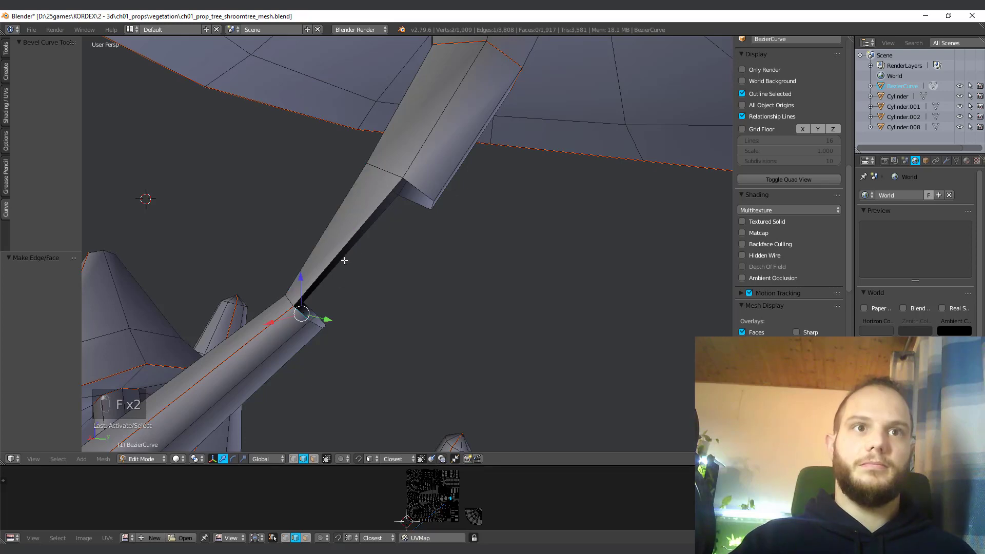
Step: Continue the bridge around the far side of the topmost stem by filling faces between opposing edge pairs
middle_click_drag(344, 260, 365, 226)
right_click(310, 310)
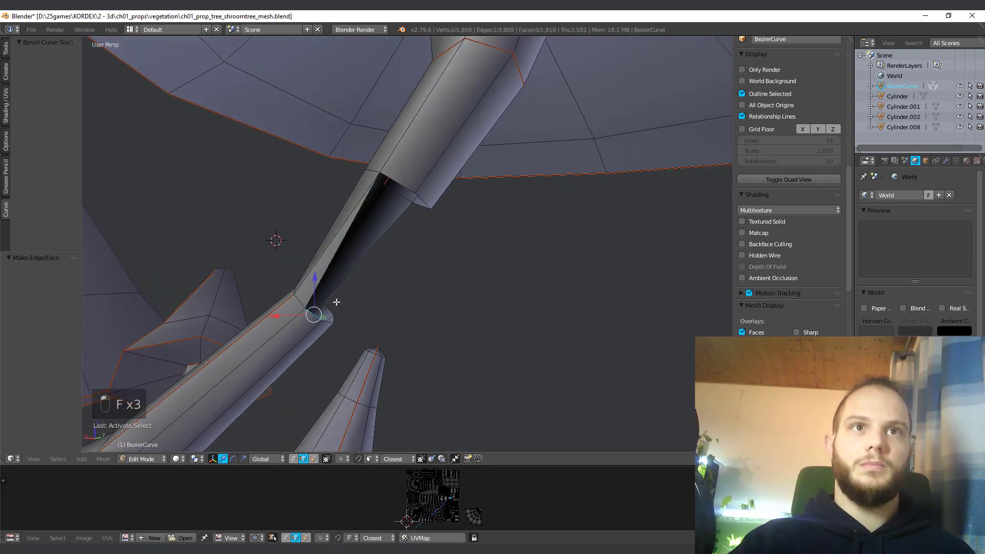
key("f")
middle_click_drag(397, 181, 373, 283)
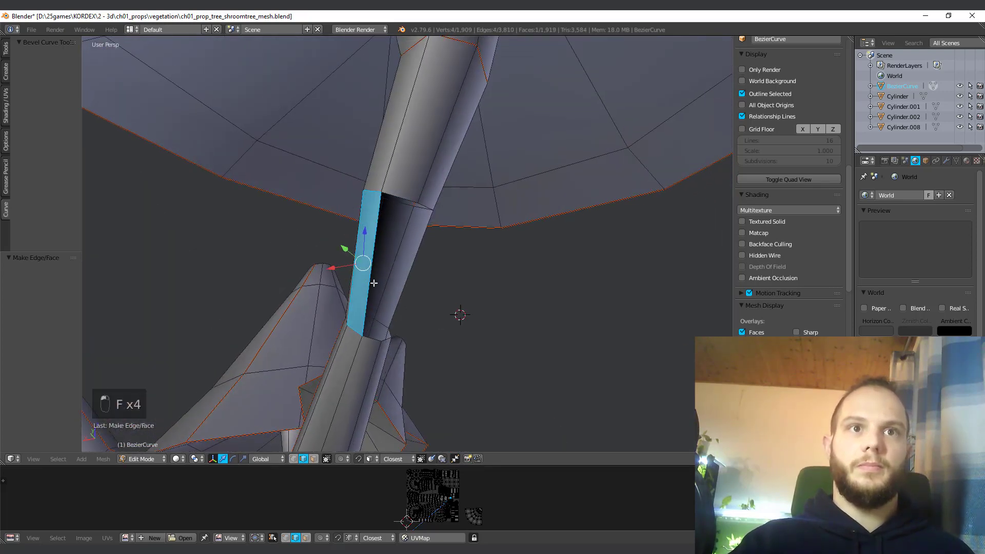
right_click(370, 340)
middle_click_drag(416, 216, 388, 244)
right_click(400, 200, "shift")
key("f")
Step: Fill the last open faces of the bridge so the stem and branch are joined all the way around
right_click(478, 326)
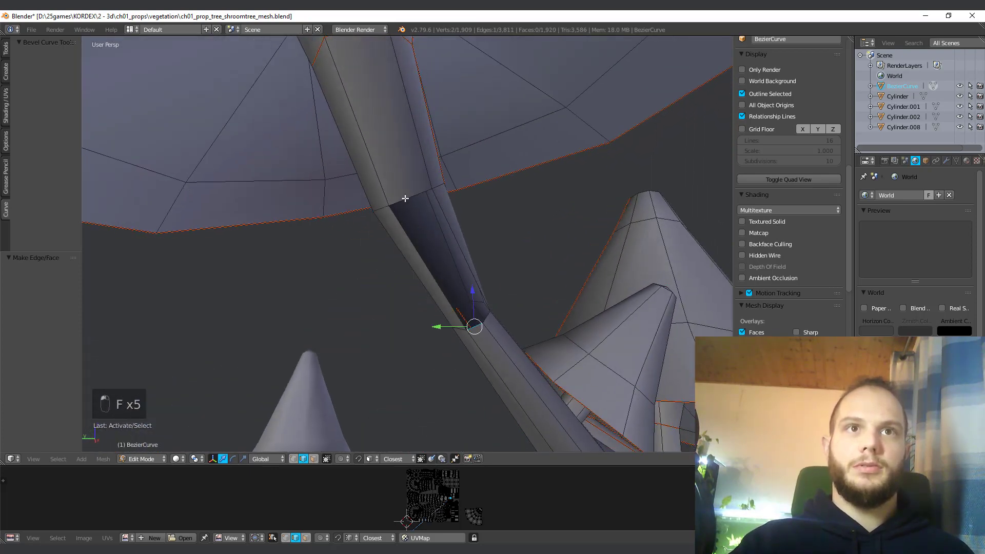
key("f")
middle_click_drag(461, 222, 430, 309)
right_click(507, 314, "alt")
key("f")
Step: Select the edge loop where the bridge meets the branch and scale it up to about 1.158
key("ctrl+Tab")
left_click(402, 315)
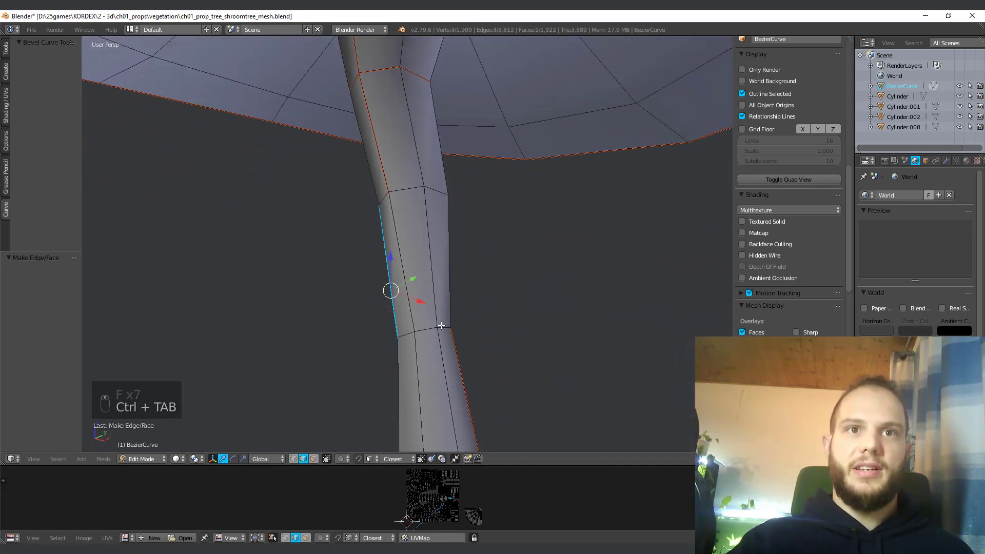
right_click(444, 328, "alt")
key("s")
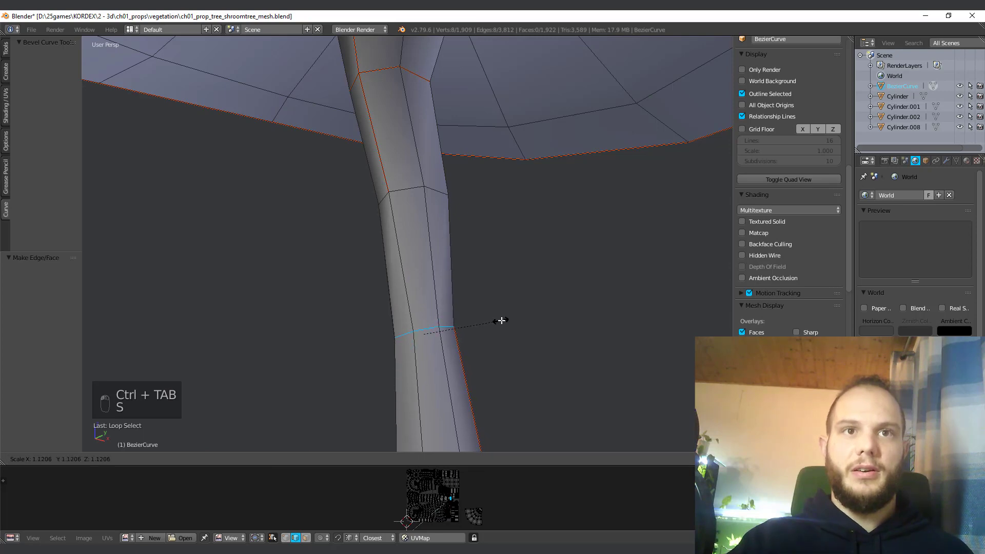
left_click(503, 320)
Step: Scale the edge loop at the bridge's stem end to smooth the transition
middle_click_drag(421, 309, 496, 315)
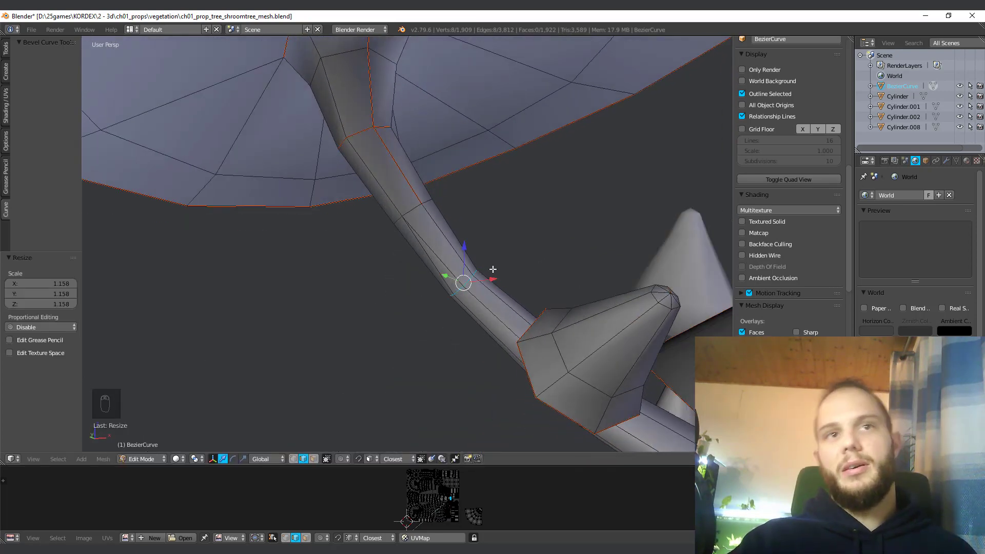
middle_click_drag(493, 270, 478, 272)
scroll(483, 314, "up", 3)
middle_click_drag(484, 314, 479, 327)
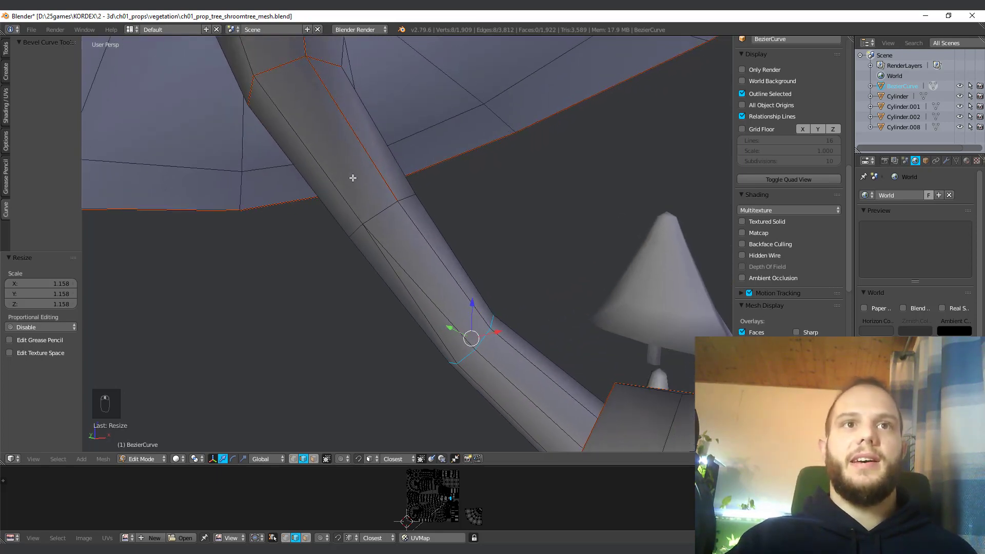
scroll(382, 203, "down", 3)
middle_click_drag(420, 222, 445, 242)
scroll(386, 226, "up", 3)
key("s")
left_click(511, 205)
Step: Leave edit mode, deselect everything and inspect the whole mushroom tree from several sides
key("Tab")
key("a")
key("a")
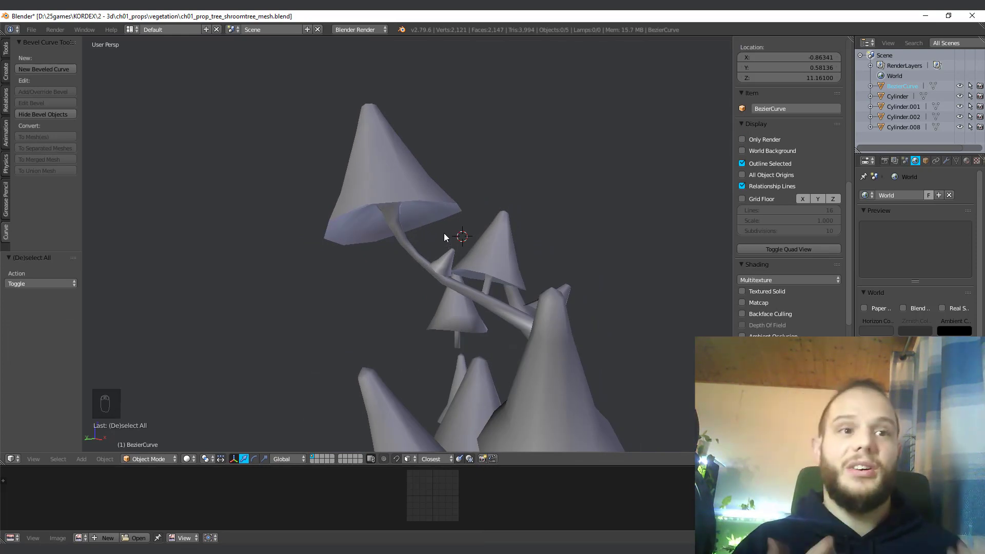
middle_click_drag(473, 308, 435, 335)
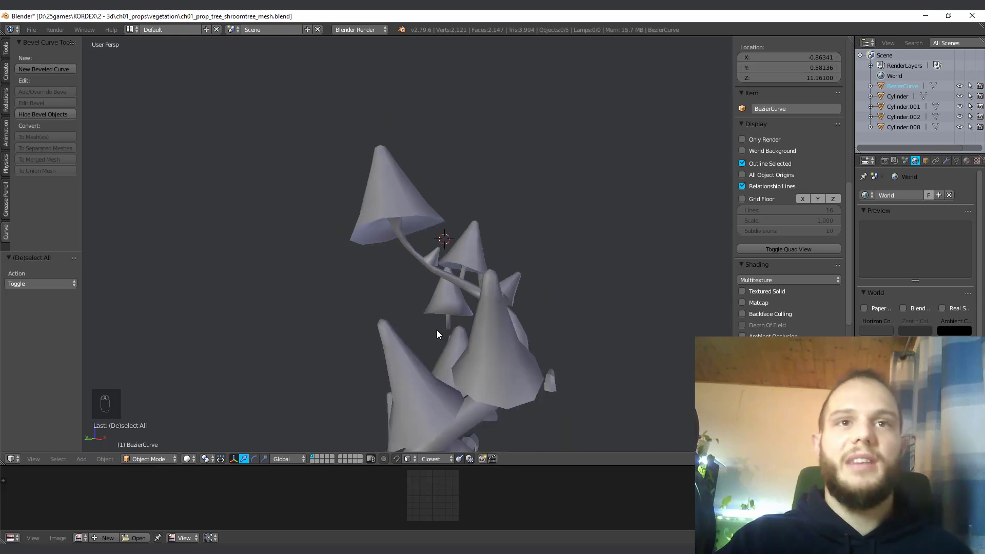
middle_click_drag(321, 264, 470, 284)
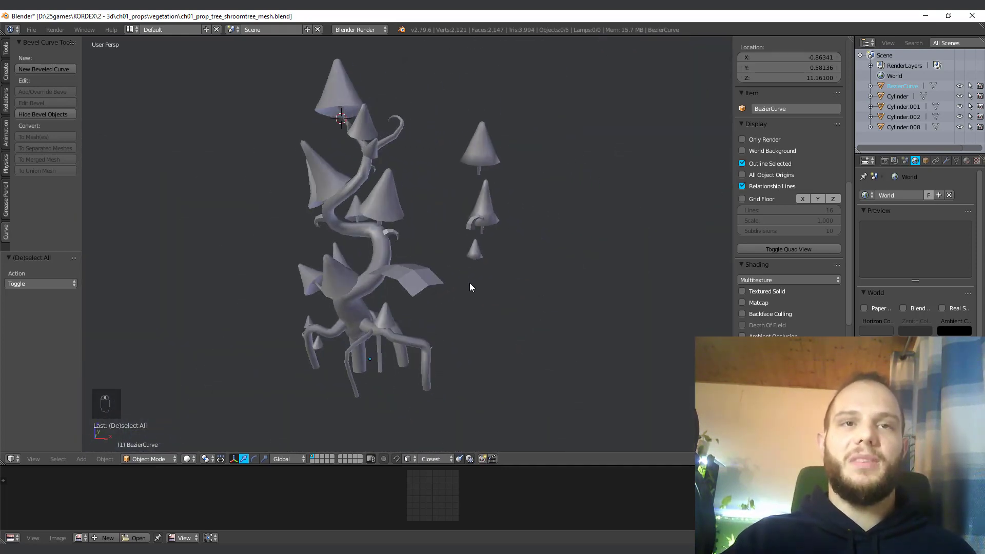
scroll(424, 290, "up", 2)
Step: Return to editing the tree mesh and enlarge the UV editor to show its UV layout
key("Tab")
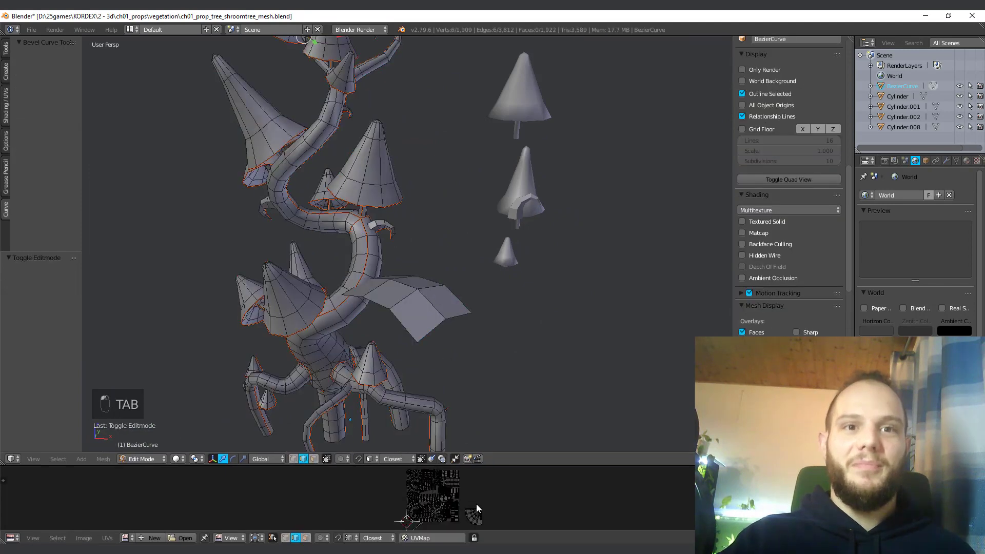
left_click_drag(485, 464, 496, 243)
scroll(483, 395, "up", 8)
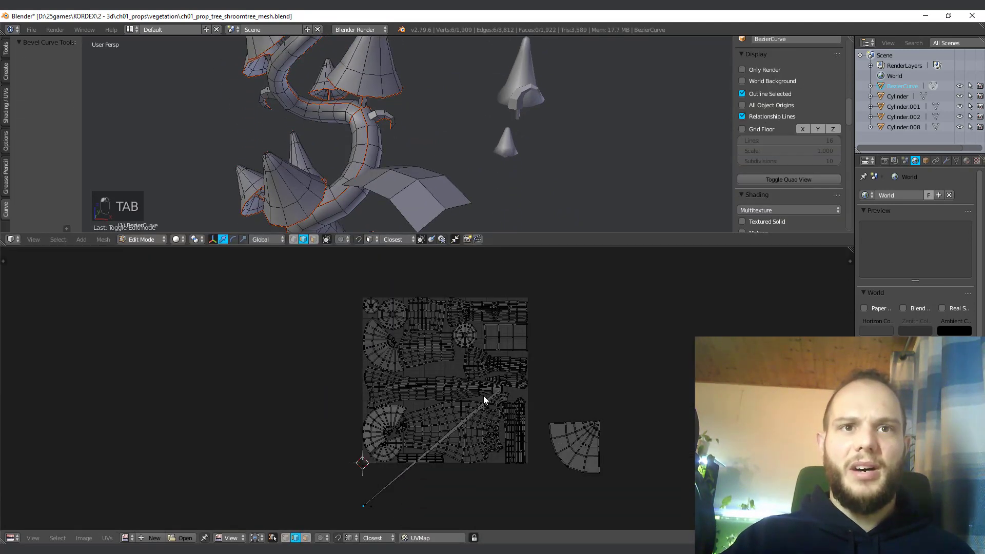
scroll(583, 418, "down", 1)
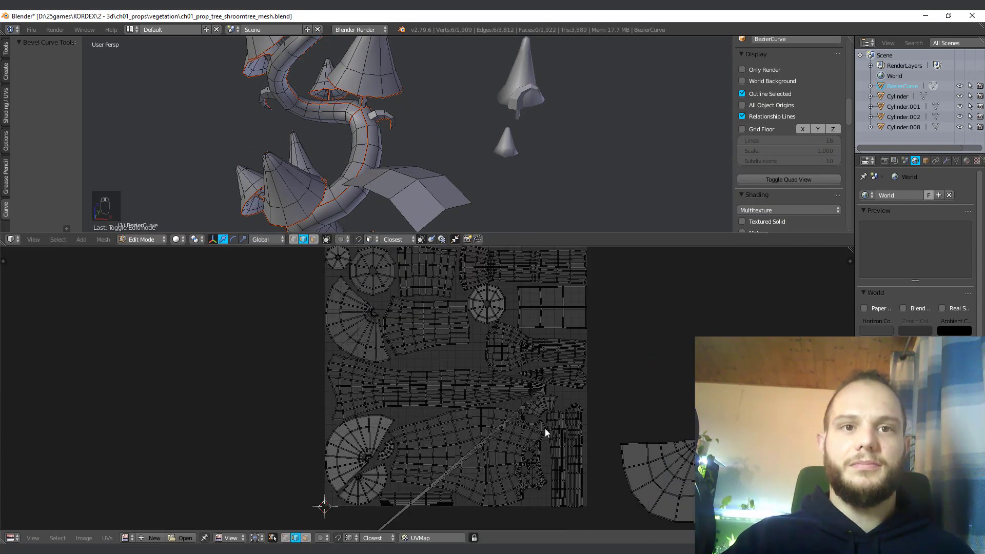
middle_click_drag(468, 455, 464, 377)
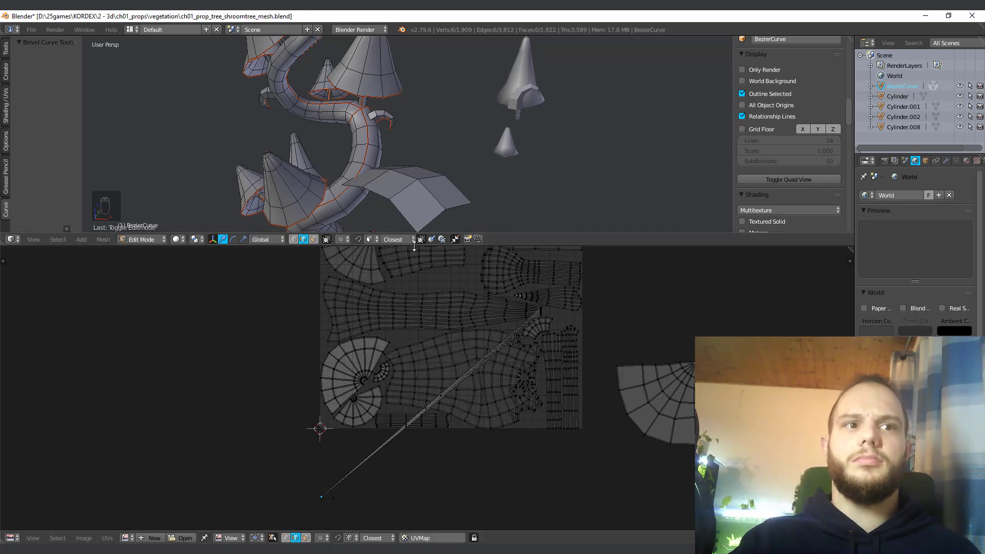
left_click_drag(416, 246, 408, 453)
scroll(378, 263, "up", 2)
middle_click_drag(378, 263, 462, 277)
scroll(556, 463, "down", 2)
left_click_drag(549, 454, 539, 278)
scroll(505, 415, "up", 2)
Step: Select the whole mesh, box-select the quarter-circle island outside the UV square and move it onto the layout
key("a")
key("a")
key("a")
key("b")
left_click_drag(465, 453, 598, 336)
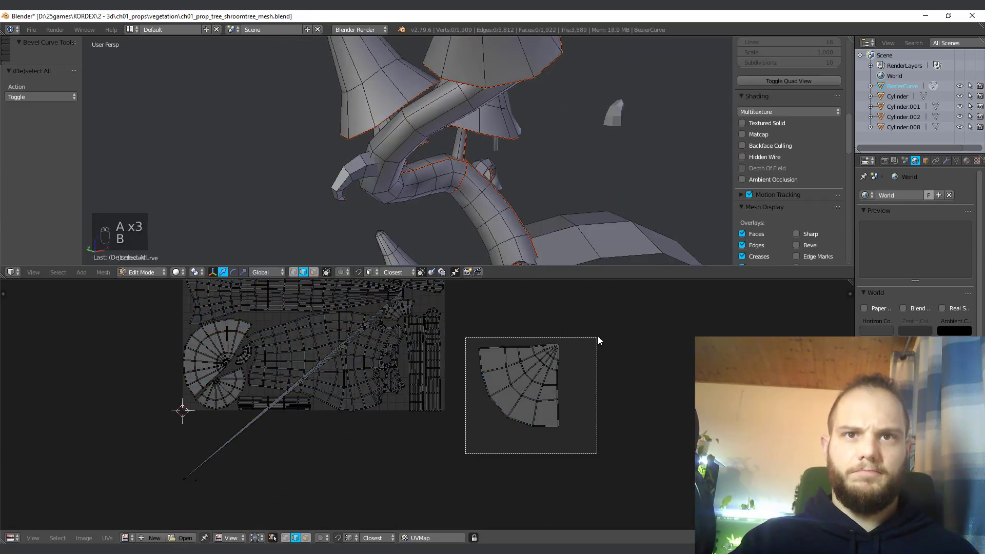
key("g")
left_click(347, 338)
Step: Scale the quarter-circle island down and move it into the free gap beside the round cap island
key("s")
left_click(394, 477)
key("g")
left_click(454, 354)
scroll(433, 500, "up", 5)
key("g")
scroll(410, 441, "down", 4)
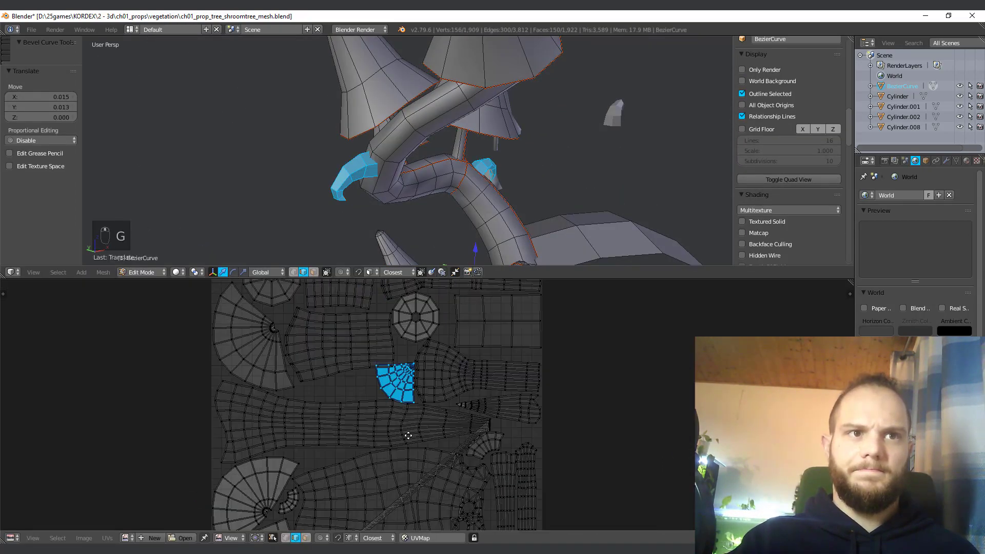
Step: Fine-tune the quarter-circle island's scale and position within the gap and deselect all
scroll(441, 482, "up", 5)
key("s")
left_click(450, 492)
key("g")
left_click(449, 494)
scroll(400, 451, "down", 8)
key("a")
scroll(789, 164, "down", 4)
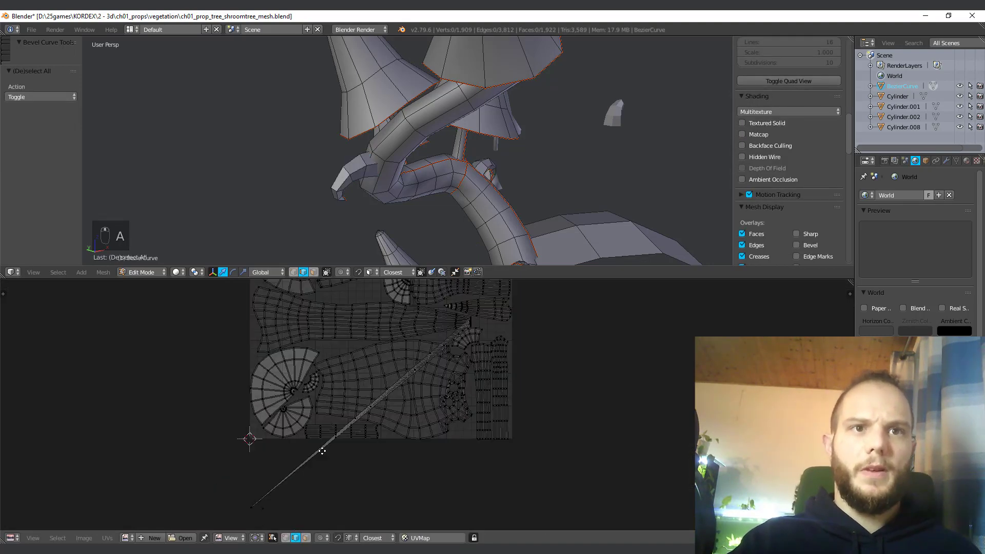
Step: Mark the edge loop at the bridge's branch end and one lengthwise bridge edge as seams
scroll(251, 503, "up", 4)
middle_click_drag(404, 73, 402, 121)
scroll(402, 121, "up", 3)
right_click(385, 134, "alt")
key("ctrl+Tab")
scroll(518, 379, "down", 4)
middle_click_drag(522, 378, 465, 486)
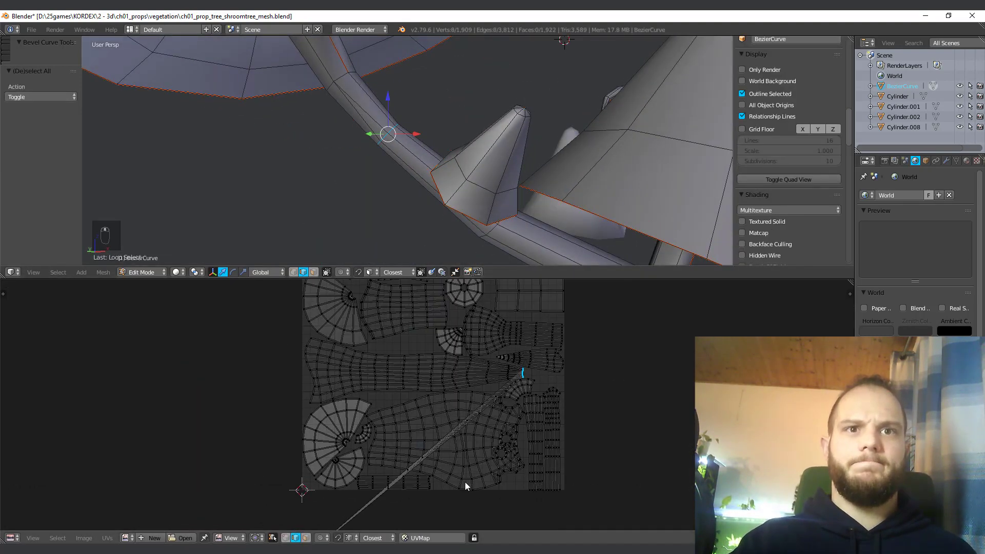
key("ctrl+e")
left_click(425, 165)
middle_click_drag(424, 164, 419, 156)
key("ctrl+e")
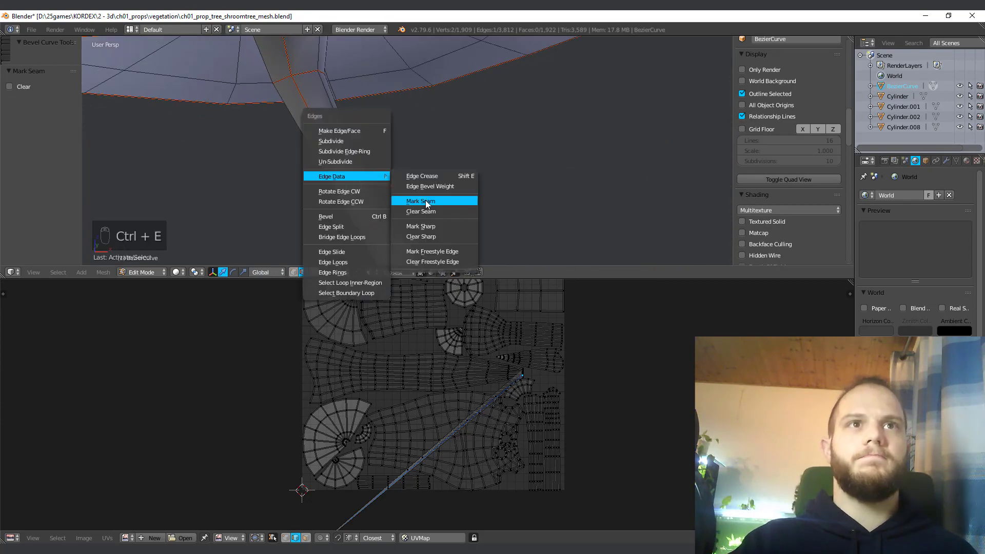
left_click(427, 203)
Step: Select the bridge's linked faces in face mode, unwrap them and place the island beside the UV square
key("ctrl+Tab")
left_click(273, 188)
right_click(324, 162)
key("l")
scroll(431, 410, "down", 3)
key("e")
key("g")
left_click(593, 435)
left_click_drag(377, 279, 377, 349)
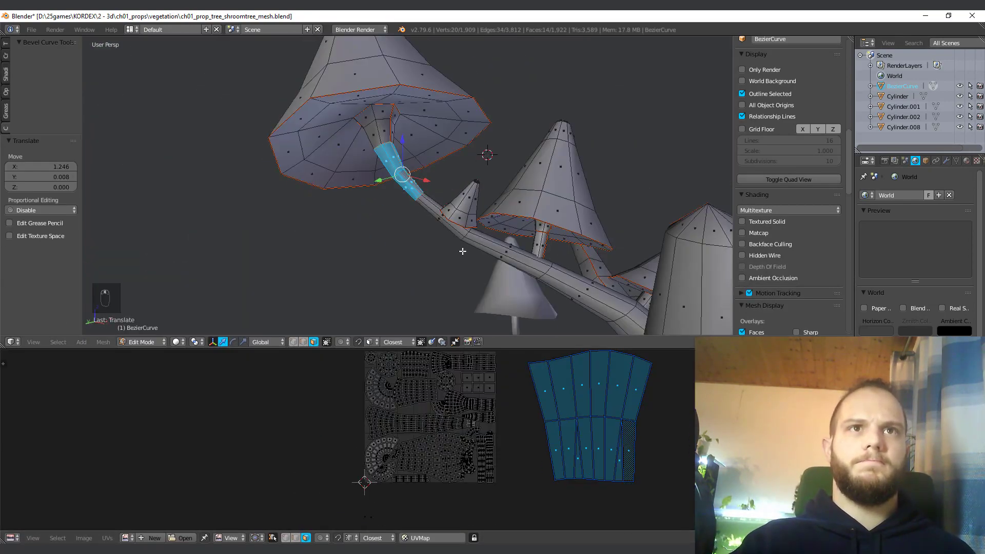
Step: Unwrap the linked faces of the next small stem without a lengthwise seam and set the island aside
middle_click_drag(462, 251, 374, 89)
right_click(374, 89)
key("l")
key("e")
key("g")
left_click(688, 464)
Step: Mark a lengthwise seam on the small stem, unwrap its linked faces again and place the island beside the bridge island
middle_click_drag(328, 216, 544, 174)
key("ctrl+Tab")
key("ctrl+e")
key("ctrl+Tab")
key("l")
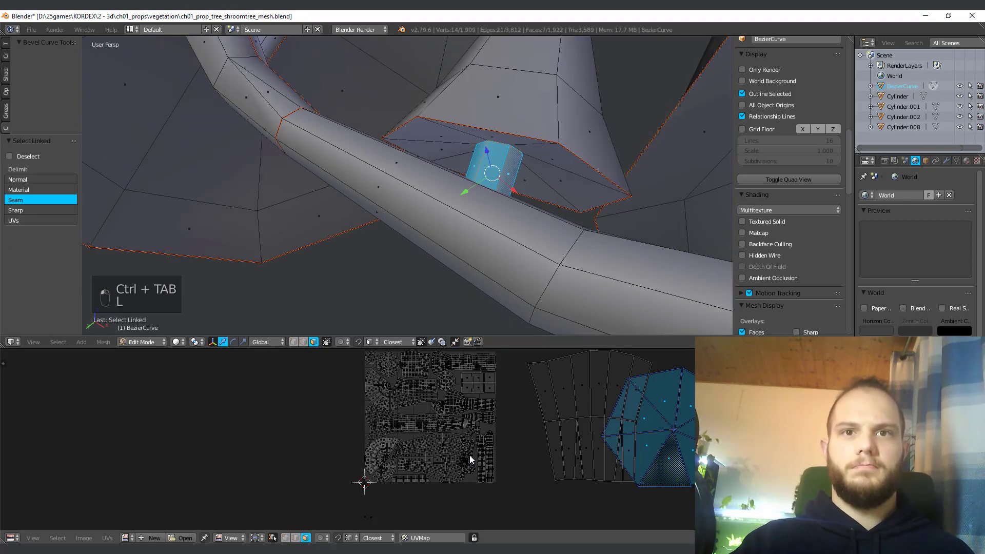
key("e")
key("g")
Step: Unwrap the lower stem segment under the middle cap and place its island further along the row
middle_click_drag(492, 215, 363, 195)
left_click(362, 195)
key("l")
key("e")
key("g")
left_click(688, 463)
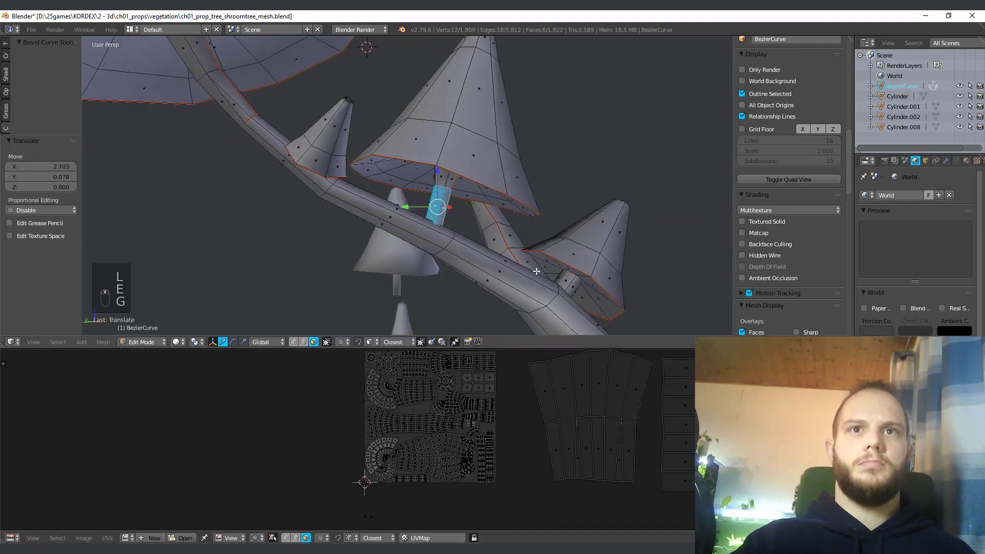
Step: Mark a lengthwise seam on another stem's lower segment, unwrap its faces and add the island to the row
left_click(447, 148)
middle_click_drag(534, 270, 339, 225)
key("ctrl+Tab")
key("ctrl+e")
key("ctrl+Tab")
key("l")
key("e")
key("g")
left_click(1, 440)
Step: Unwrap the neighbouring mushroom's lower stem segment without a lengthwise seam and move its island to the row's end
scroll(381, 441, "down", 3)
scroll(440, 158, "down", 5)
scroll(467, 203, "up", 3)
right_click(466, 203)
key("l")
key("e")
key("g")
Step: Mark a lengthwise edge of the neighbouring mushroom's lower stem segment as a seam
key("ctrl+Tab")
left_click(281, 226)
key("ctrl+e")
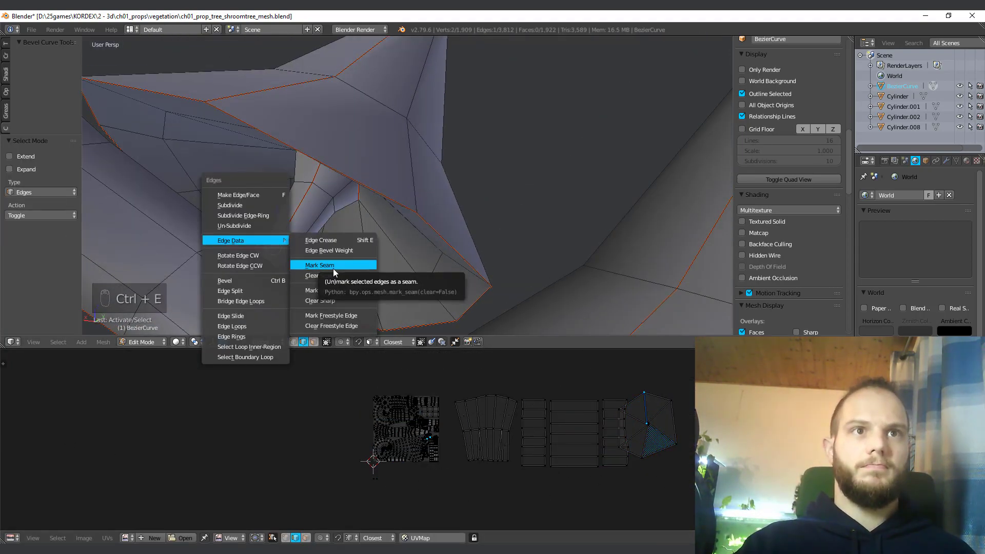
left_click(333, 267)
Step: Unwrap the newly seamed stem segment again, rotate its island upright and place it at the end of the row
key("ctrl+Tab")
right_click(285, 255)
middle_click_drag(285, 254, 315, 286)
key("l")
key("e")
key("g")
key("r")
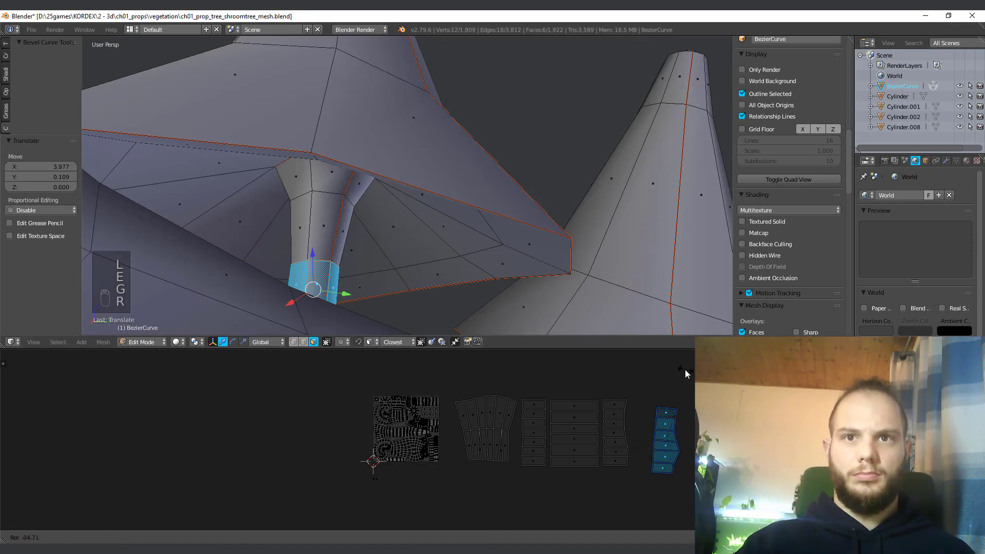
key("g")
Step: Mark a lengthwise edge on the lower stem segment of the mushroom behind the branch as a seam
scroll(453, 273, "down", 2)
middle_click_drag(454, 274, 295, 224)
key("ctrl+Tab")
right_click(508, 240)
key("ctrl+e")
left_click(504, 263)
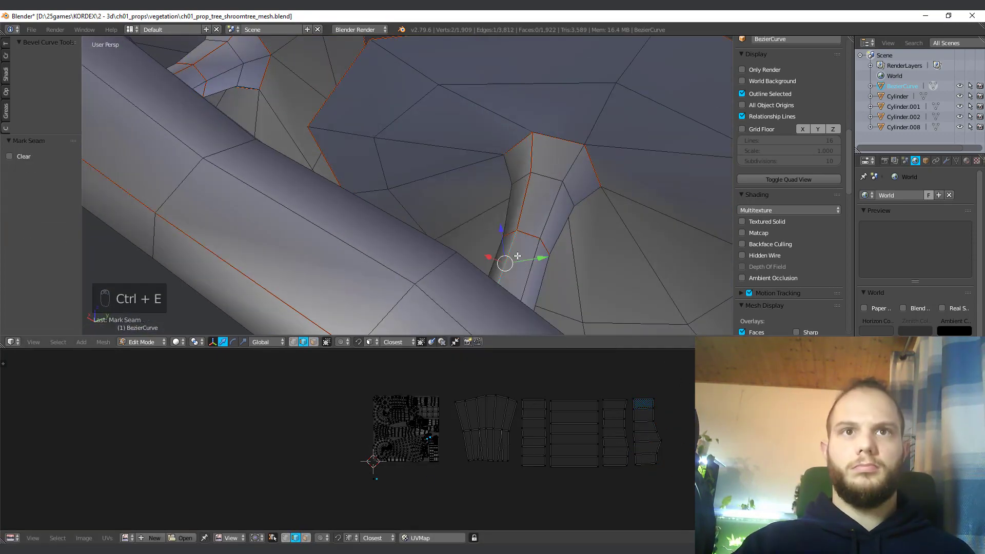
Step: Select the linked faces of the stem segment behind the branch, unwrap them and append the island to the row
key("ctrl+Tab")
key("l")
key("e")
key("g")
scroll(439, 281, "down", 4)
Step: Select the linked faces of the short stem section between the cone cap and the thick branch, unwrap them and place the island near the row's end
middle_click_drag(440, 282, 363, 203)
key("l")
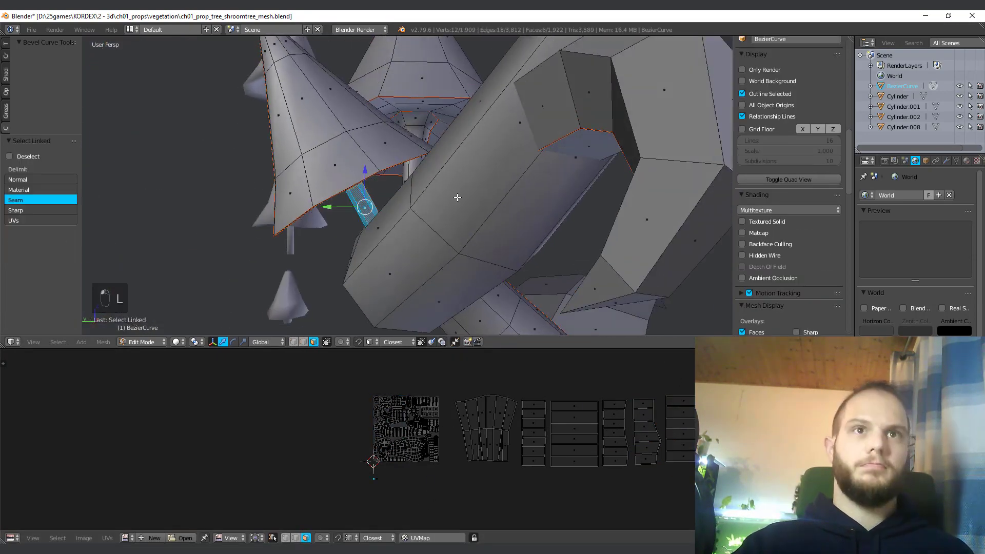
middle_click_drag(457, 198, 513, 231)
key("e")
key("g")
left_click(662, 390)
Step: Select the next short stem section's linked faces, unwrap them and place the island beside the previous one
middle_click_drag(359, 216, 462, 205)
key("l")
key("e")
key("g")
left_click(667, 390)
Step: Unwrap the small stem section under the wide cap on the thick branch and shift its island along the X axis to the row's end
scroll(421, 205, "down", 3)
right_click(523, 165)
key("l")
middle_click_drag(523, 165, 452, 195)
key("e")
key("g")
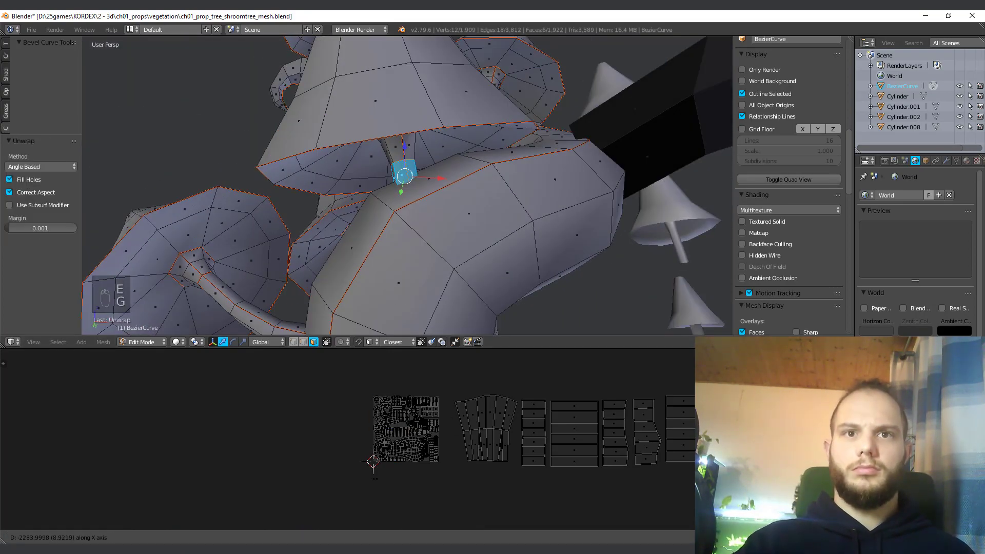
key("x")
left_click(892, 446)
Step: Select the linked faces of the long curved stem joining the thick branch, unwrap them and place the island above the row
middle_click_drag(308, 221, 288, 267)
right_click(286, 268)
key("l")
key("e")
key("g")
left_click(590, 334)
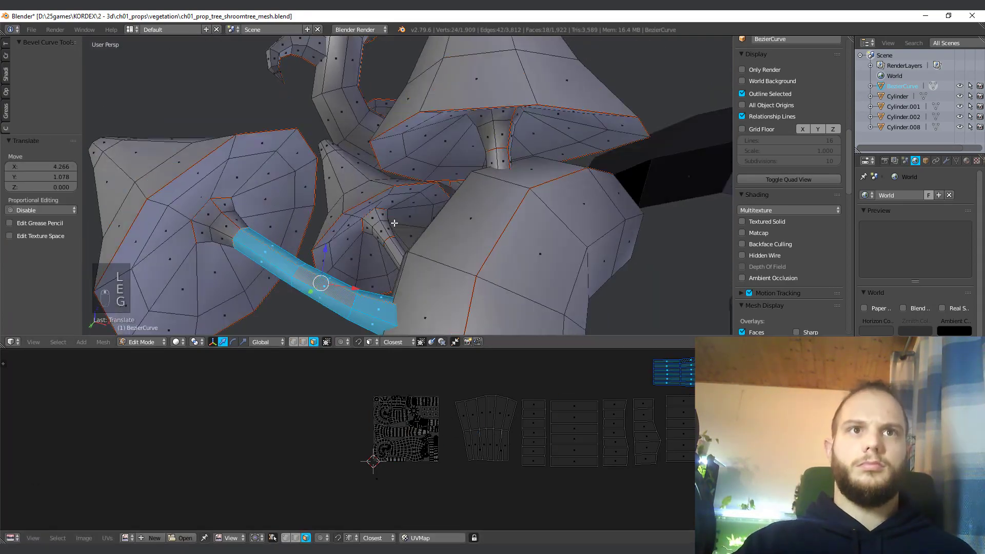
Step: Mark a lengthwise edge on the lower segment of the straight stem behind the thick branch as a seam
middle_click_drag(393, 222, 608, 189)
key("ctrl+Tab")
right_click(667, 218)
key("ctrl+e")
left_click(725, 243)
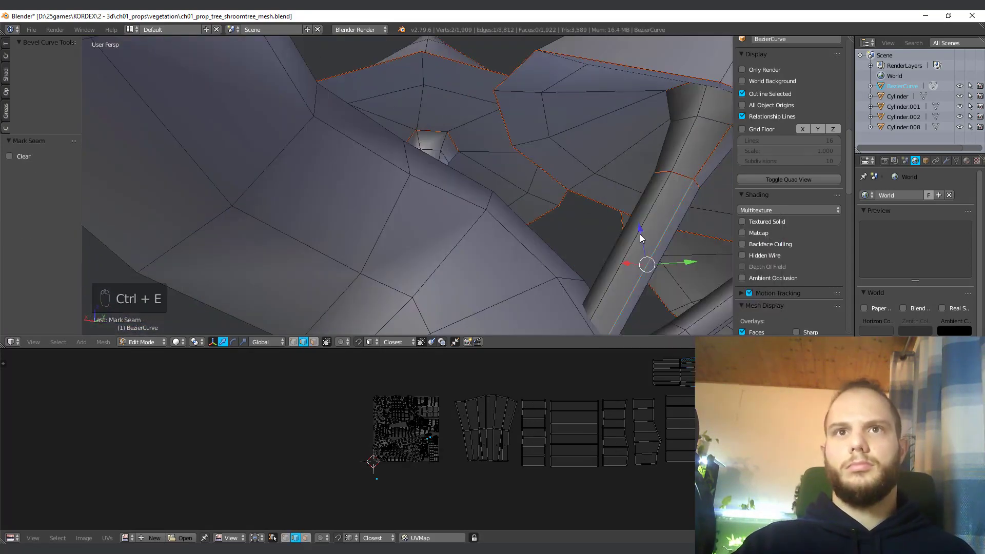
Step: Unwrap the linked faces of the newly seamed straight stem segment and place its island with the other new ones
key("ctrl+Tab")
key("l")
key("e")
key("g")
left_click(752, 423)
Step: Mark lengthwise edges on the short stem under the cone mushroom standing on the bent branch as a seam
scroll(442, 279, "down", 8)
middle_click_drag(442, 279, 306, 174)
scroll(411, 200, "up", 4)
key("ctrl+Tab")
right_click(326, 229)
right_click(331, 198, "shift")
key("ctrl+e")
mouse_move(306, 174)
left_click(363, 201)
Step: Select the linked faces of the cone mushroom's short stem, unwrap them and append the island to the row's end
key("ctrl+Tab")
key("k")
key("l")
key("e")
key("g")
left_click(751, 436)
scroll(501, 193, "down", 9)
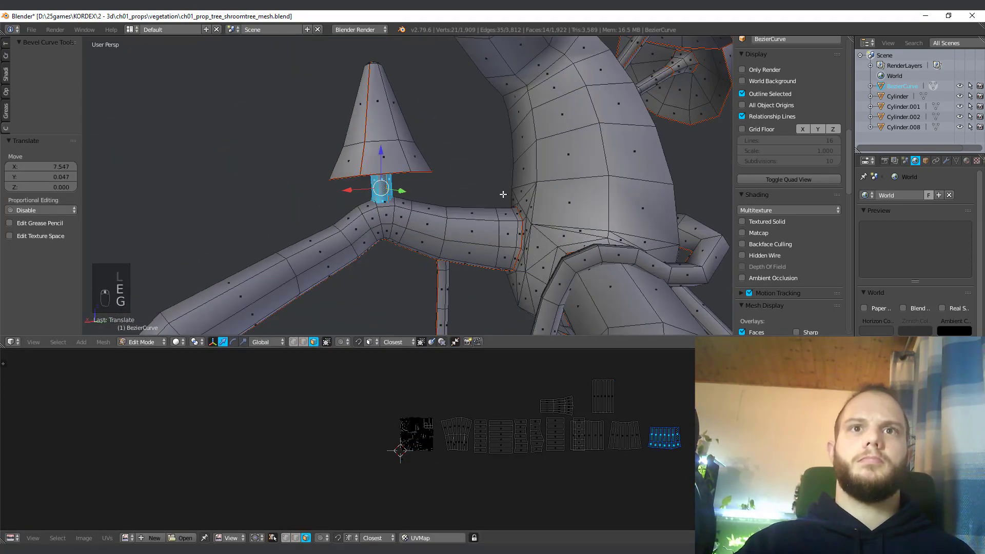
Step: Select a lengthwise edge path along the small bent stem under the neighbouring cone cap and mark it as a seam
scroll(561, 244, "up", 5)
middle_click_drag(561, 244, 416, 245)
key("ctrl+Tab")
left_click(371, 201)
right_click(385, 201)
right_click(428, 255, "ctrl")
key("ctrl+e")
left_click(482, 282)
middle_click_drag(482, 282, 383, 190)
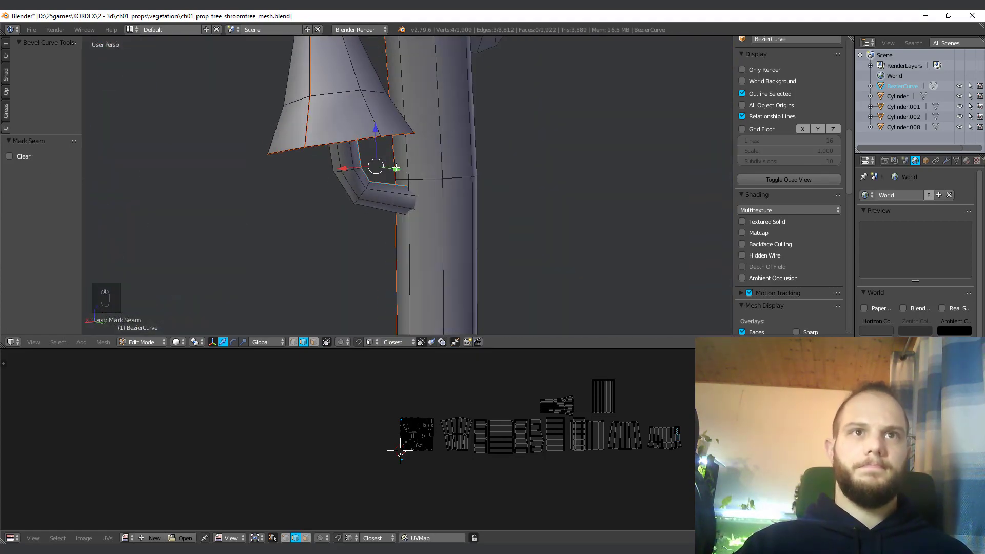
Step: Unwrap the linked faces of the small bent stem and place its island above the row
key("ctrl+Tab")
left_click(383, 197)
key("l")
key("e")
key("g")
left_click(477, 382)
Step: Mark a lengthwise edge path on the stem between the pointed cap and the thick trunk as a seam
middle_click_drag(407, 110, 429, 182)
key("ctrl+Tab")
left_click(321, 163)
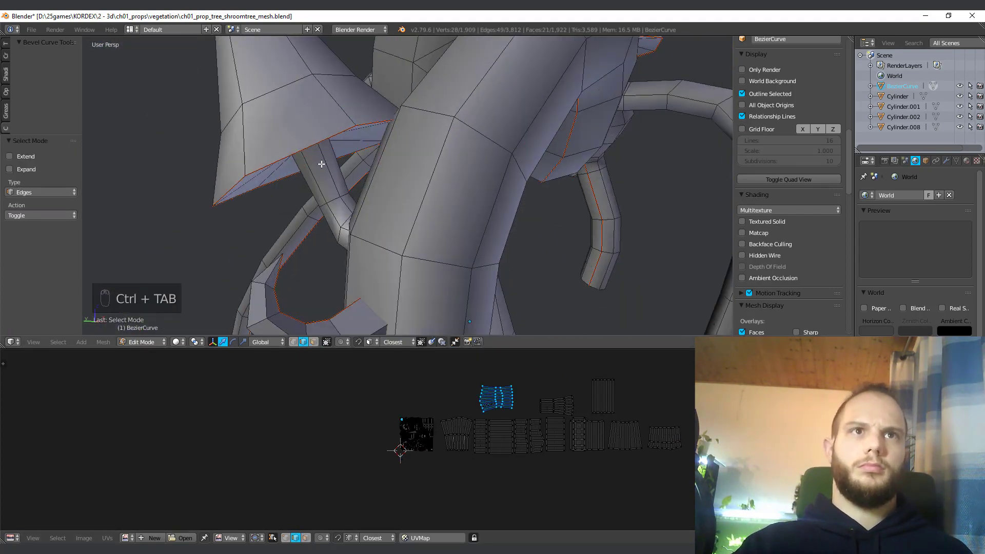
right_click(323, 168)
middle_click_drag(323, 168, 400, 169)
right_click(361, 202, "ctrl")
key("ctrl+e")
left_click(401, 169)
Step: Select the linked faces of the stem beside the trunk, unwrap them and place the island with the new stem islands
key("ctrl+Tab")
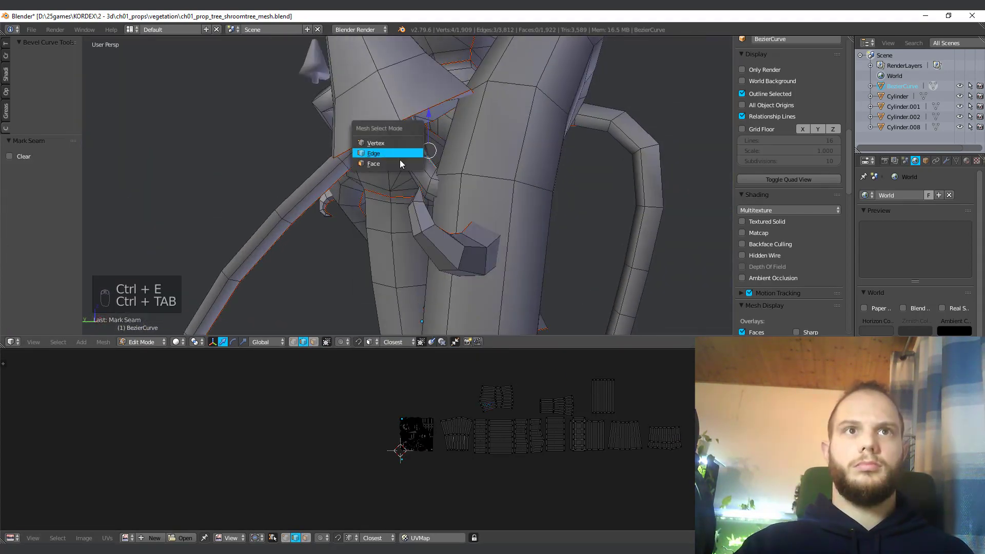
left_click(399, 165)
key("l")
key("e")
key("g")
left_click(638, 424)
Step: Box-select all new stem islands, unwrap them together and move the resulting group beside the existing UV layout
key("a")
key("a")
key("a")
key("b")
left_click_drag(429, 379, 698, 462)
key("e")
key("g")
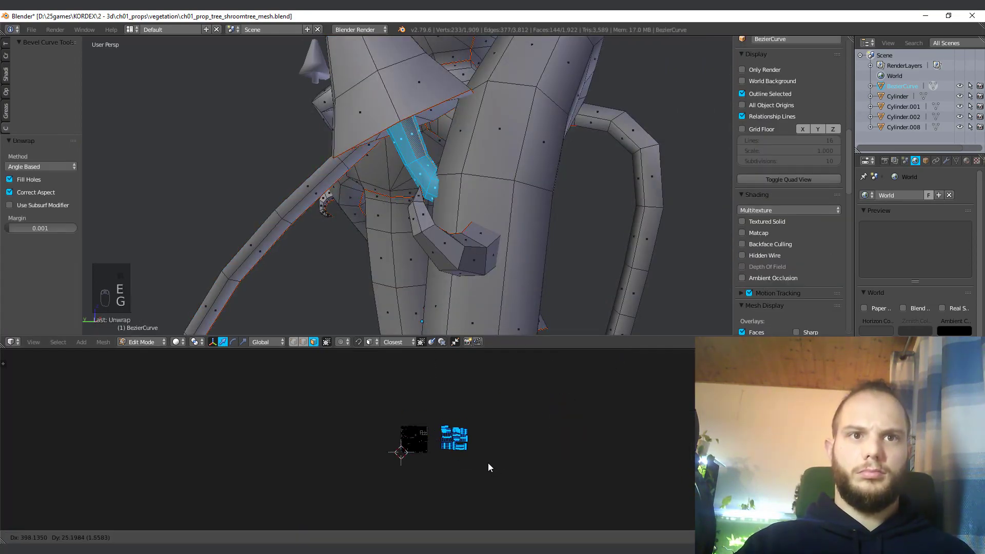
left_click(488, 463)
Step: Enlarge the UV editor area so the whole layout can be arranged at a larger size
left_click_drag(460, 348, 460, 453)
scroll(410, 318, "down", 8)
middle_click_drag(410, 318, 541, 255)
scroll(369, 288, "up", 4)
left_click_drag(446, 450, 428, 140)
scroll(615, 359, "up", 9)
Step: Scale down the group of new stem islands and position it just outside the lower corner of the UV layout
key("s")
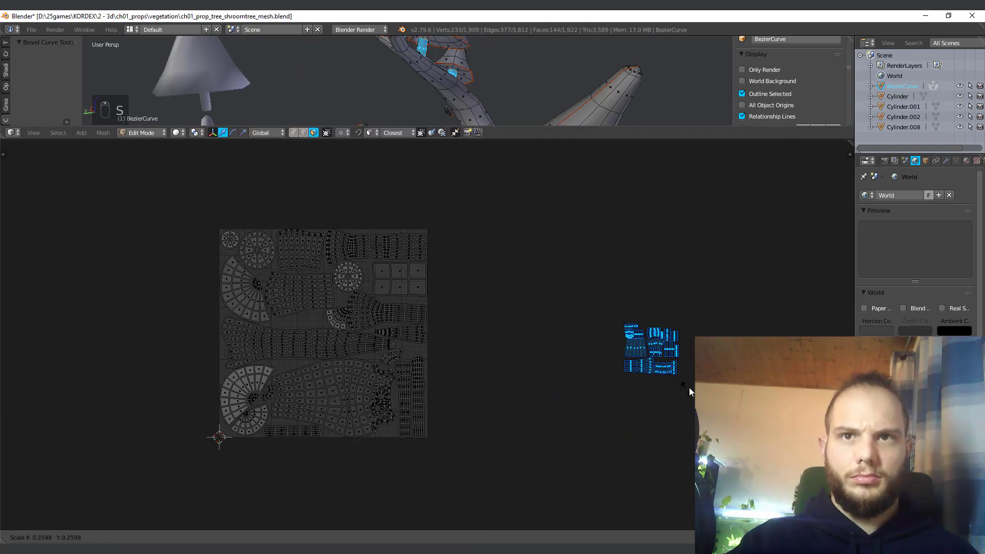
left_click(674, 373)
key("g")
left_click(496, 451)
key("s")
left_click(596, 417)
scroll(600, 411, "up", 2)
key("g")
left_click(611, 365)
middle_click_drag(612, 366, 612, 381)
Step: Box-select all new stem islands and scale the group up slightly to suit the existing islands' face size
key("l")
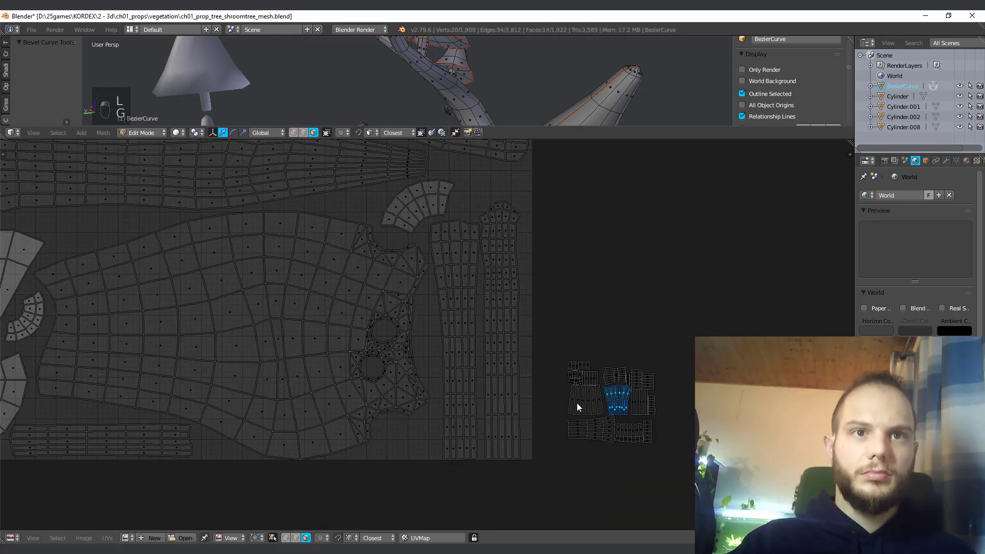
key("g")
key("a")
key("b")
left_click_drag(556, 354, 663, 449)
key("s")
scroll(664, 398, "down", 2)
key("s")
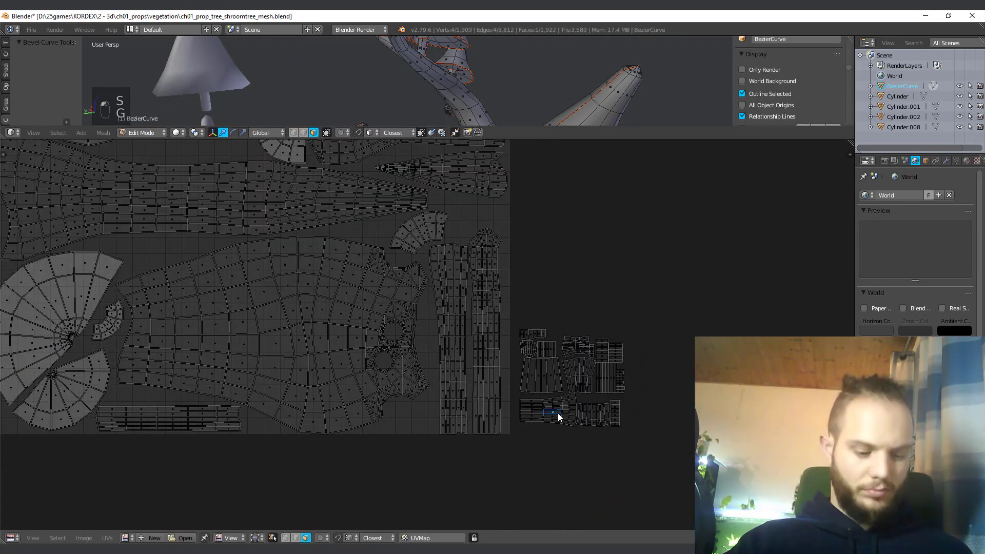
Step: Move the long flat stem island into the gap above the long trunk island
key("l")
key("g")
left_click(158, 224)
middle_click_drag(158, 225, 225, 332)
key("g")
left_click(247, 240)
middle_click_drag(247, 240, 233, 236)
Step: Move the tapered stem island into the same gap, directly beside the first placed stem island
key("l")
key("g")
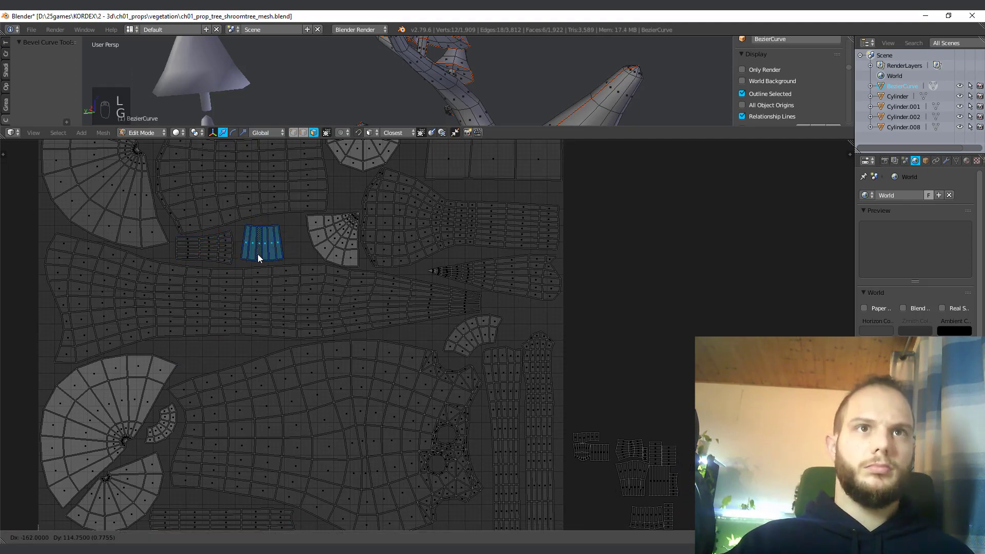
left_click(258, 256)
left_click(182, 276)
middle_click_drag(255, 309, 329, 543)
key("g")
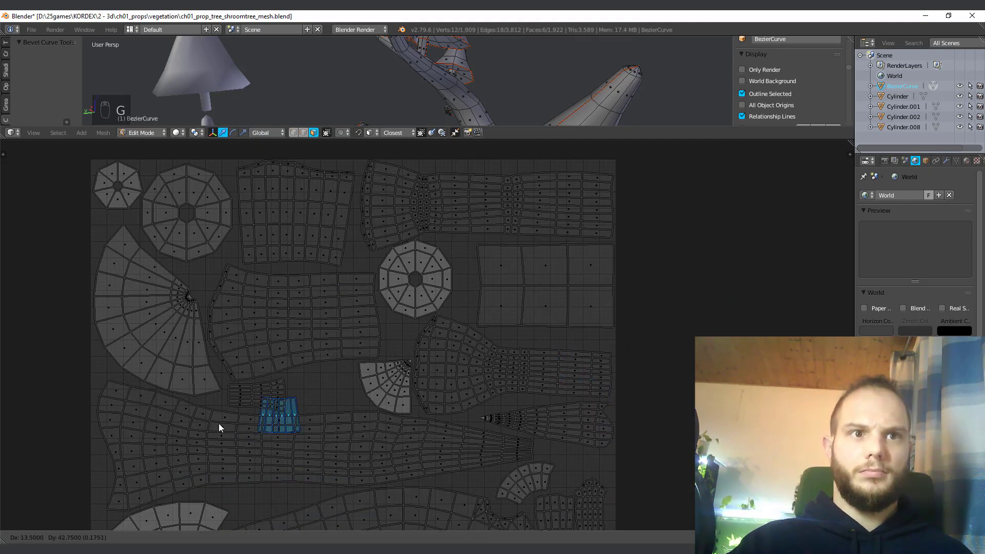
left_click(353, 321)
key("g")
left_click(348, 318)
Step: Move the next stem island into the gap before the small fan-shaped island and rotate it to fit
key("l")
key("g")
left_click(121, 257)
key("r")
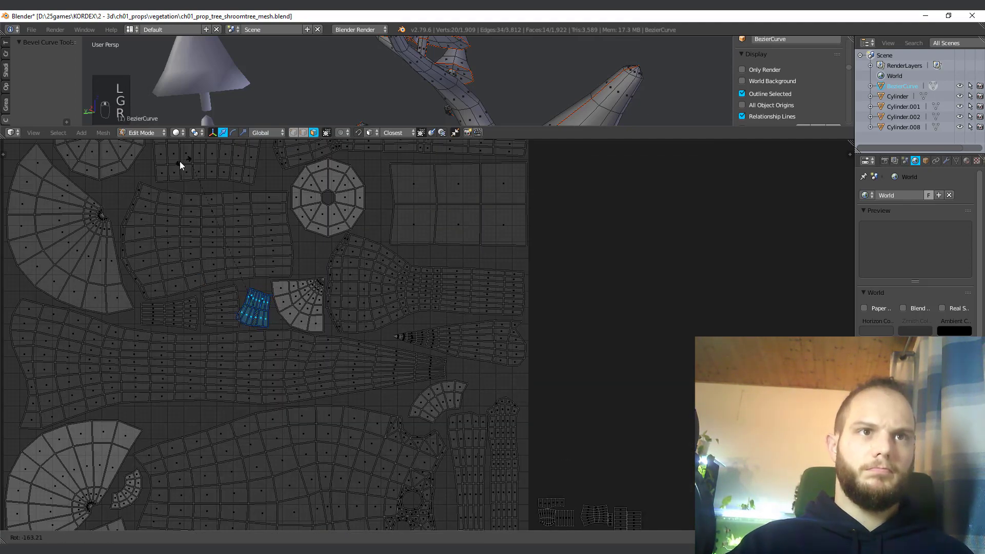
key("g")
scroll(436, 328, "up", 1)
Step: Place one stem island in the gap below the large perforated island and a rectangular one above the tall vertical strips
key("l")
key("g")
left_click(271, 490)
key("l")
key("g")
left_click(384, 299)
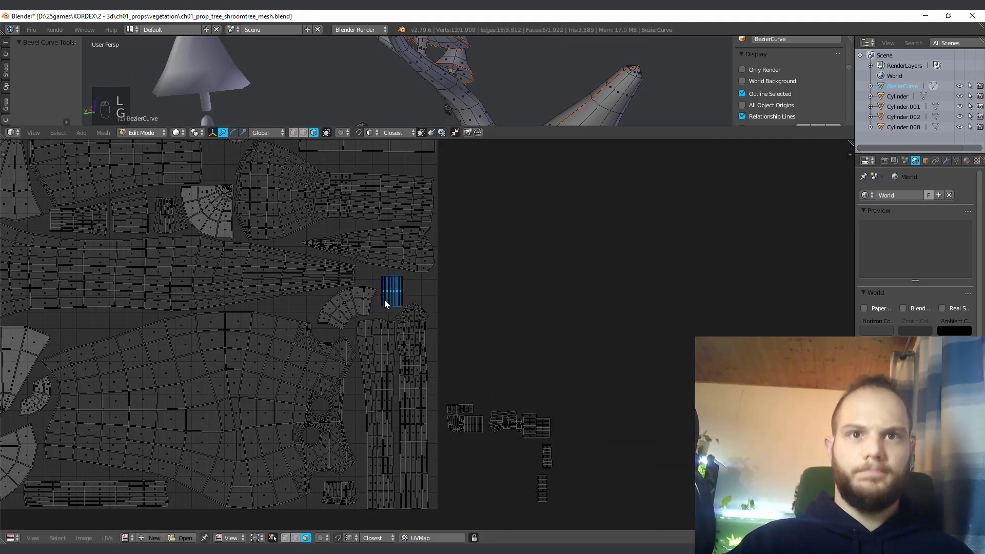
Step: Move the bent stem's island into the gap under the round cap island and rotate it to fit
key("l")
key("g")
left_click(374, 263)
scroll(377, 272, "up", 4)
key("r")
key("g")
scroll(441, 474, "down", 4)
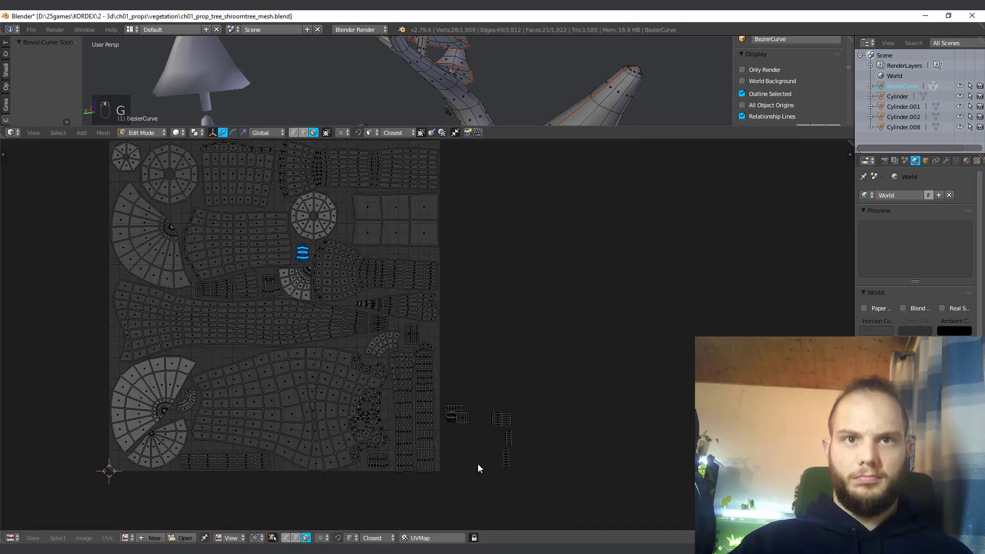
Step: Place two more small stem islands, one beside the curved arc island and one at the layout's edge above the vertical strips
scroll(467, 465, "up", 2)
key("l")
key("g")
left_click(306, 351)
key("l")
key("g")
left_click(435, 339)
Step: Place two small stem islands in the gap between the long horizontal trunk island and the large perforated island
key("l")
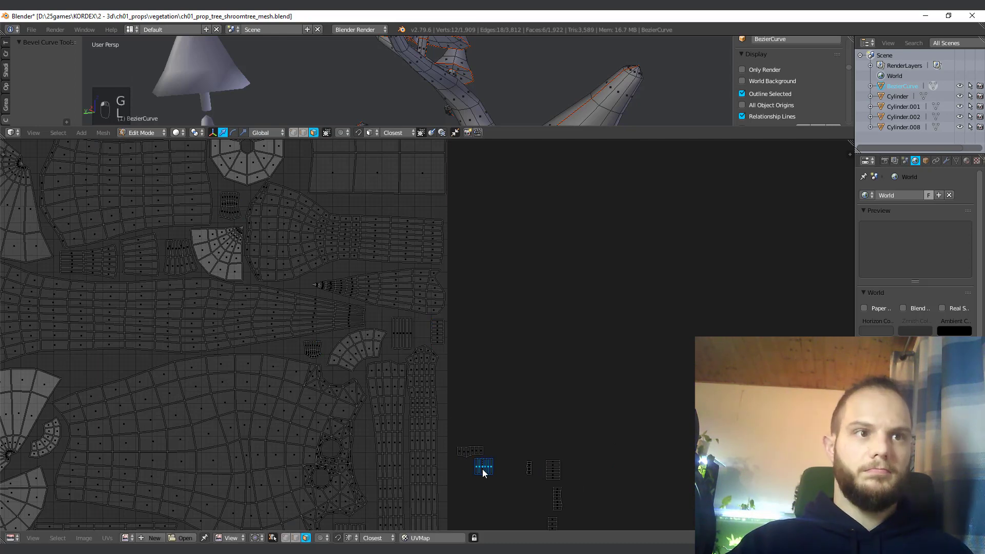
key("g")
left_click(367, 473)
middle_click_drag(382, 476, 472, 396)
key("g")
left_click(232, 291)
key("l")
key("g")
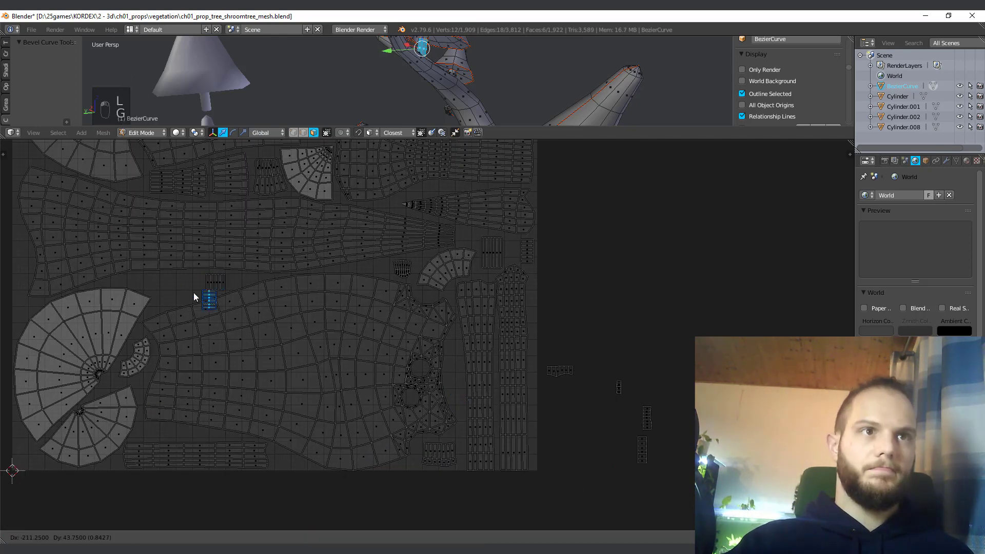
left_click(193, 293)
Step: Fit the narrow vertical stem strips beside the two small islands in the gap above the large perforated island
key("a")
key("b")
left_click_drag(627, 466, 659, 405)
key("g")
left_click(197, 281)
key("a")
key("b")
key("g")
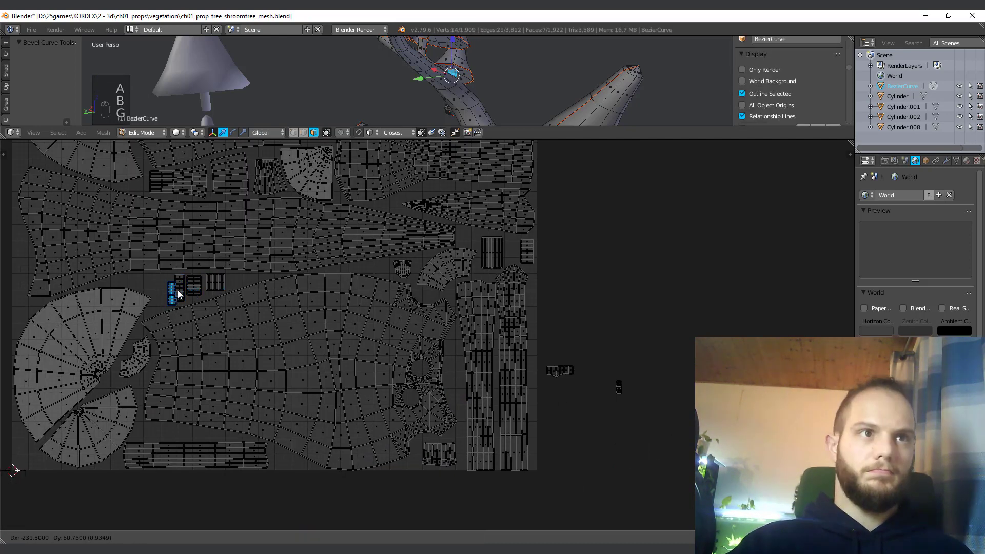
left_click(189, 297)
Step: Move the last small horizontal stem island into the gap below the six-panel rectangular island at the layout's edge
key("a")
key("b")
left_click_drag(537, 388, 585, 361)
key("g")
left_click(425, 197)
middle_click_drag(454, 226, 617, 449)
key("g")
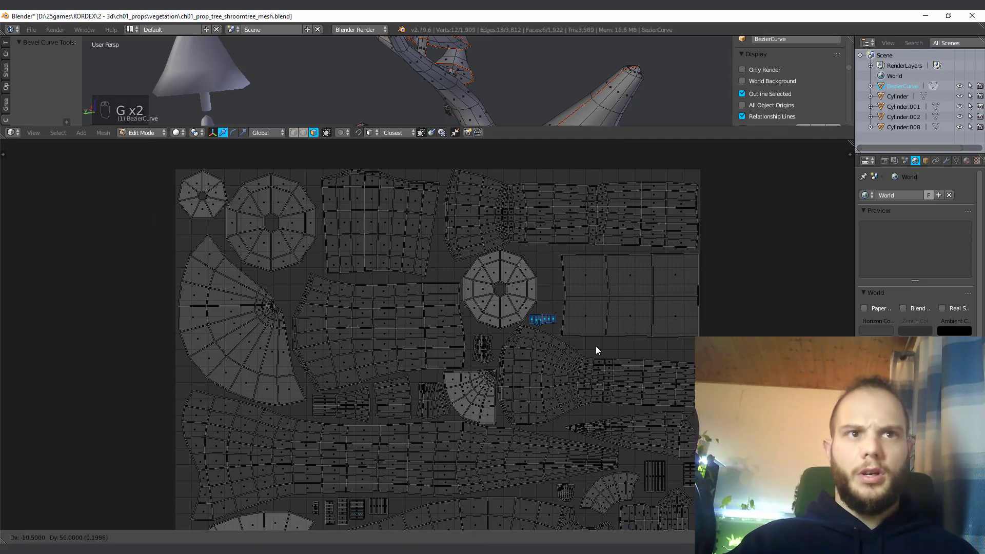
left_click(596, 317)
Step: Select the entire mesh to display the complete UV layout
scroll(341, 440, "down", 5)
scroll(545, 386, "up", 3)
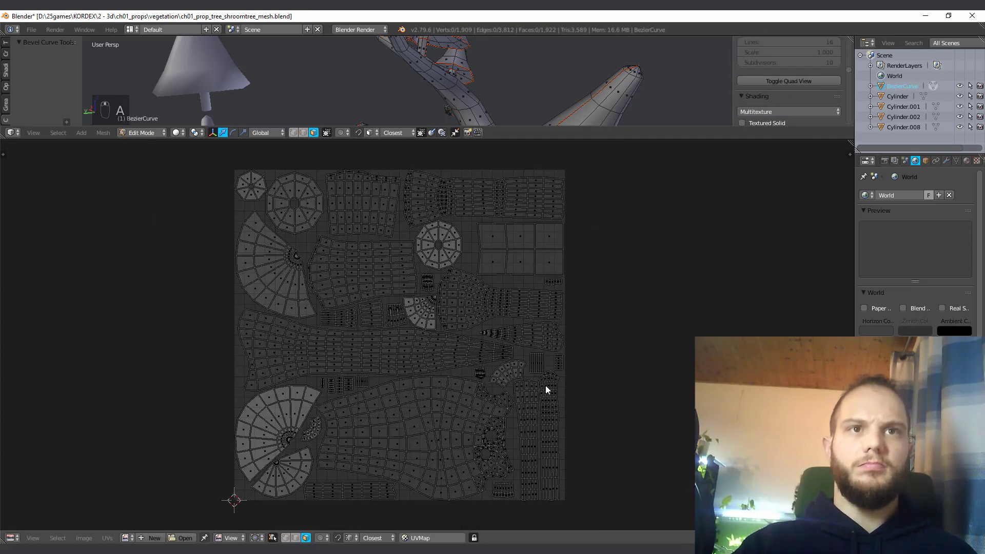
key("a")
key("a")
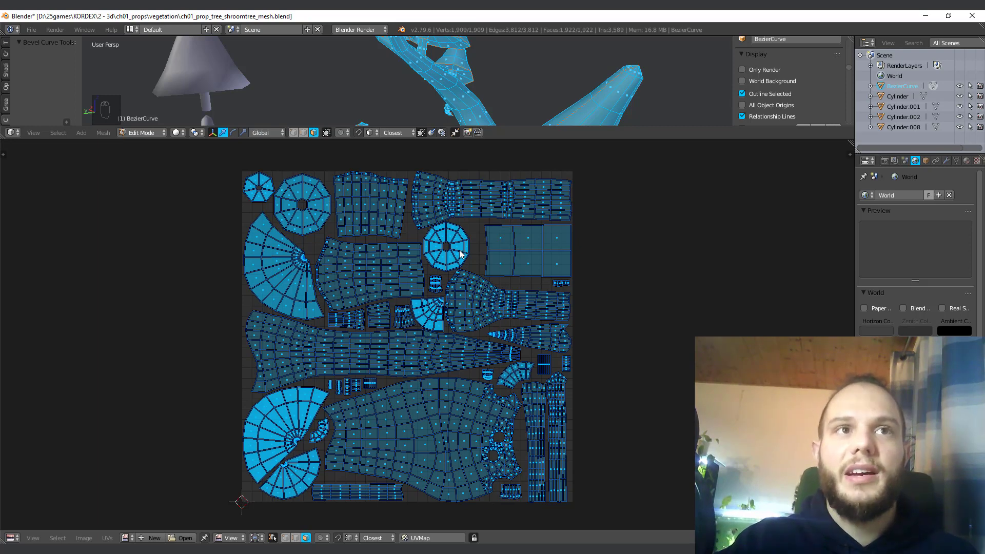
middle_click_drag(463, 266, 466, 280)
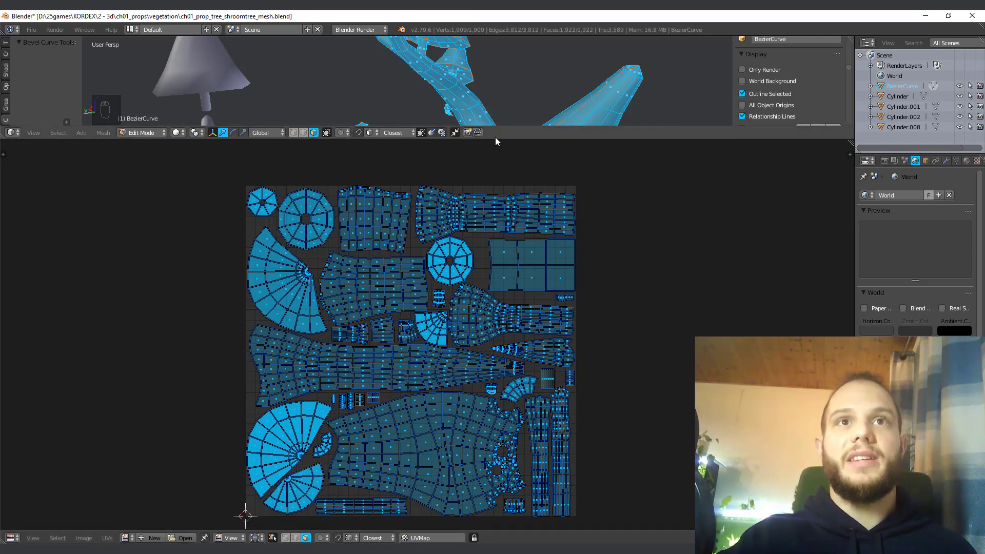
Step: Enlarge the 3D view, leave Edit Mode and inspect the whole mushroom tree from several angles
left_click_drag(495, 143, 495, 448)
middle_click_drag(306, 329, 332, 261)
key("Tab")
mouse_move(421, 293)
middle_mouse_down()
mouse_move(430, 300)
mouse_move(402, 328)
mouse_move(497, 324)
mouse_move(445, 312)
mouse_move(438, 258)
mouse_move(437, 285)
middle_mouse_up()
scroll(497, 324, "up", 2)
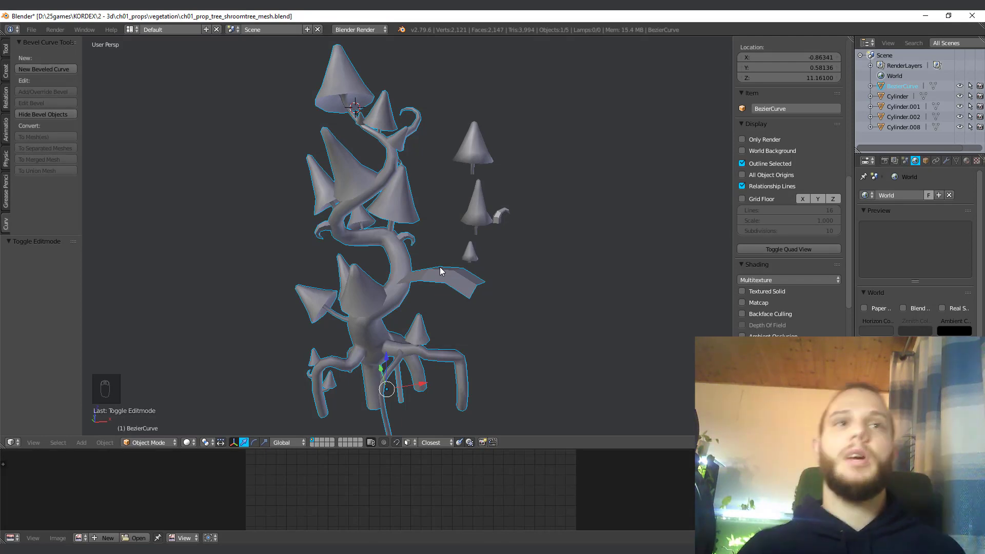
middle_click_drag(454, 230, 466, 255)
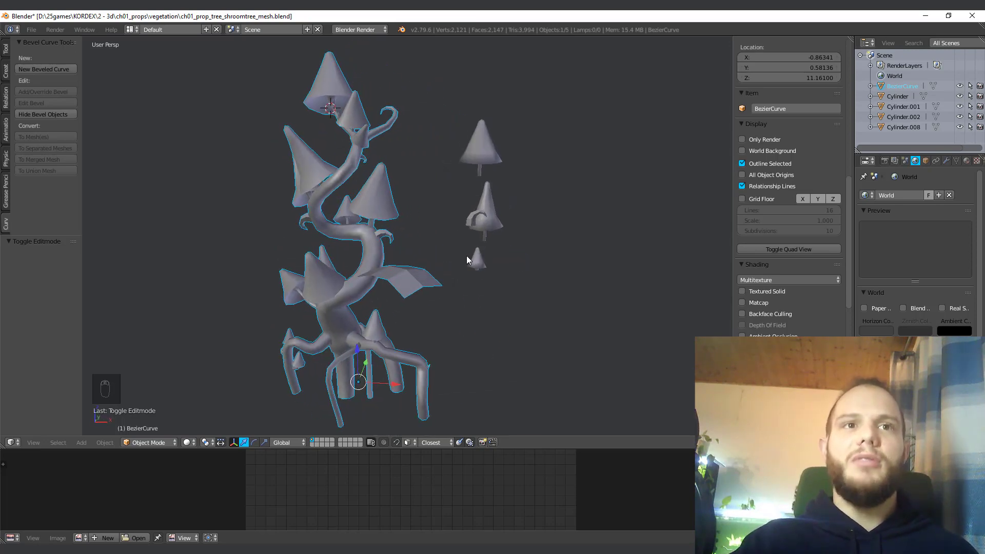
middle_click_drag(401, 330, 496, 249)
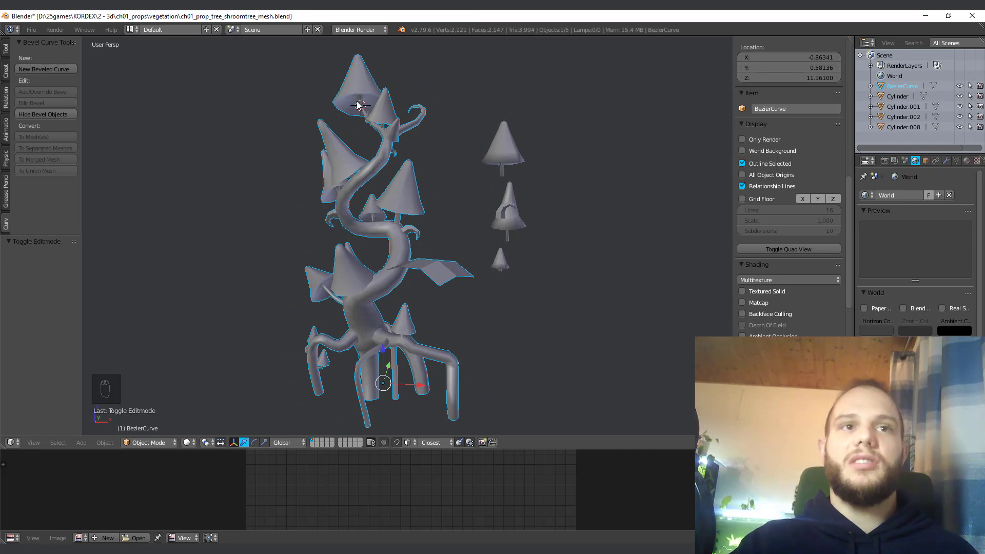
middle_click_drag(437, 197, 362, 188)
Step: Return to Edit Mode, enlarge the UV editor and review the complete UV layout alongside the tree mesh
key("Tab")
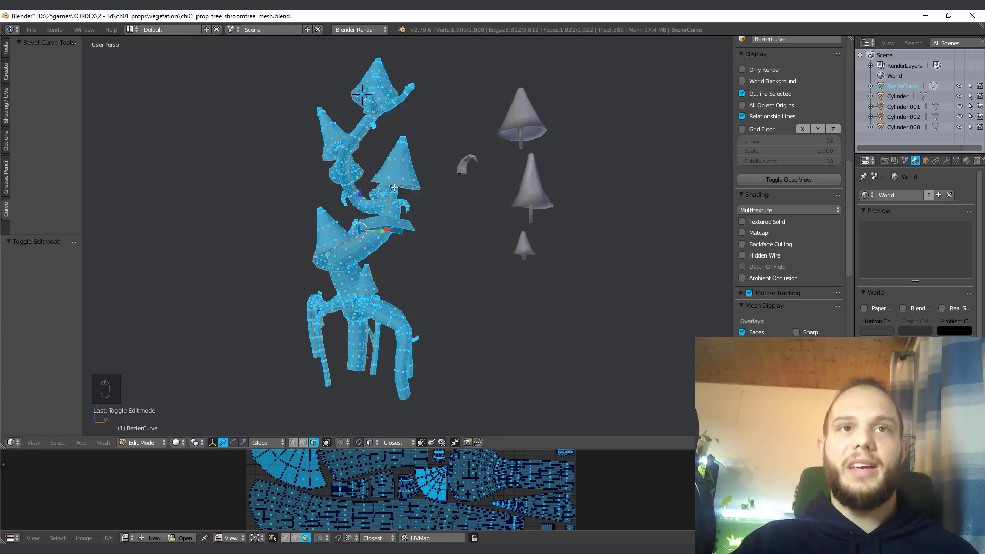
middle_click_drag(393, 188, 399, 198)
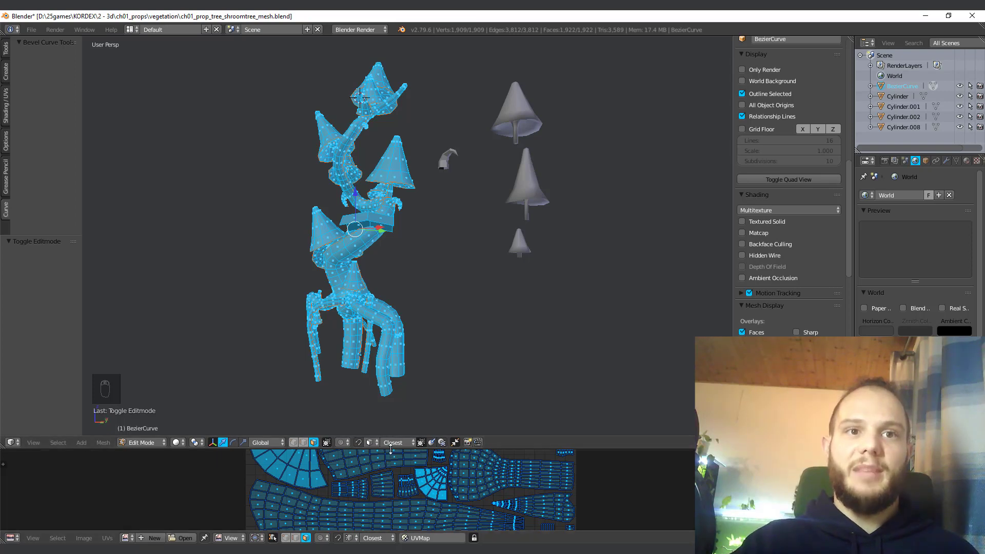
left_click_drag(390, 447, 389, 318)
scroll(373, 474, "down", 3)
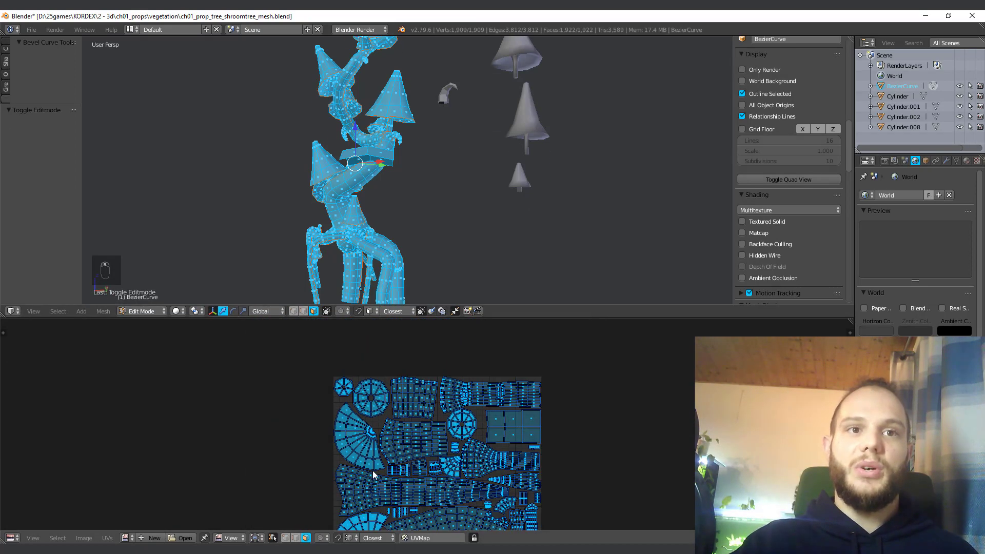
middle_click_drag(373, 474, 370, 421)
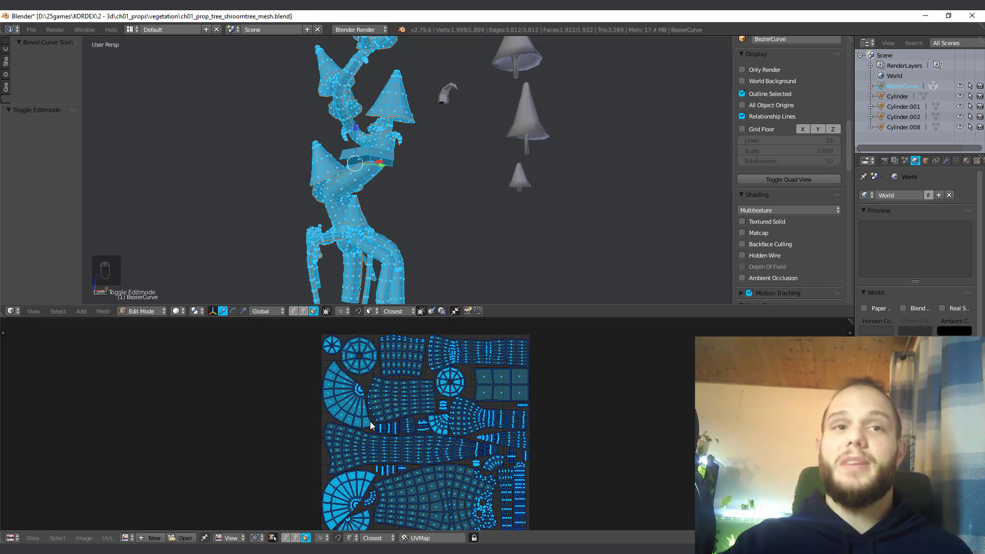
middle_click_drag(356, 507, 349, 491)
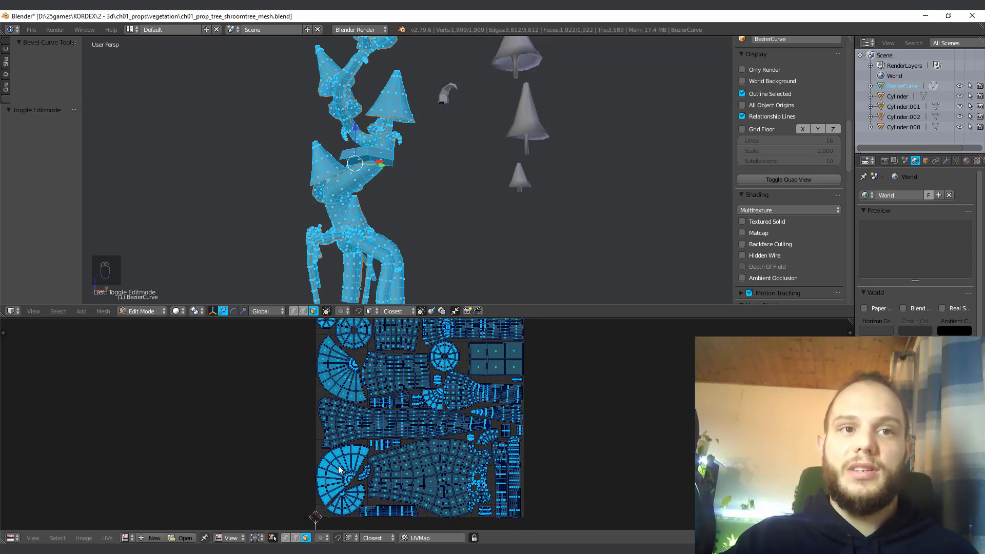
middle_click_drag(346, 376, 345, 387)
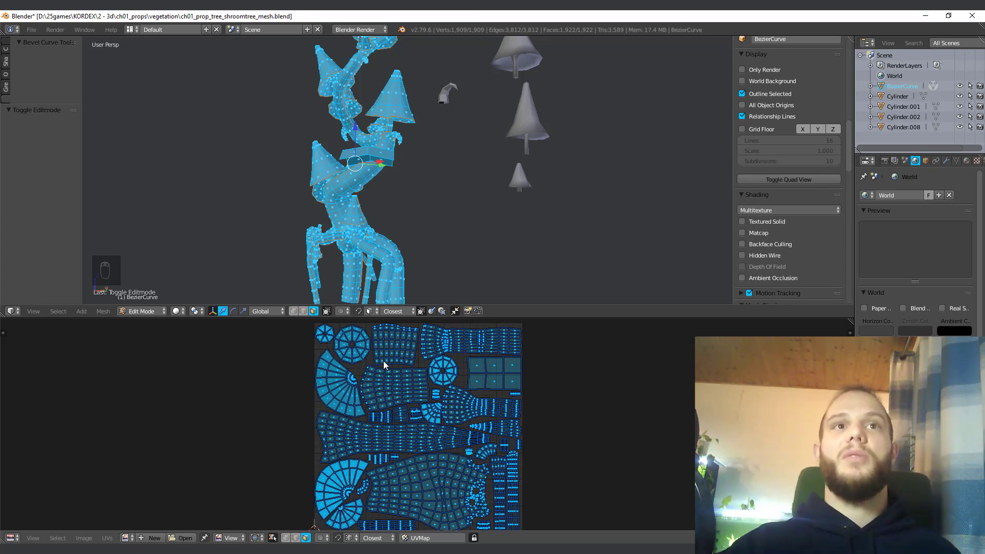
middle_click_drag(318, 170, 345, 173)
middle_click_drag(453, 100, 381, 198)
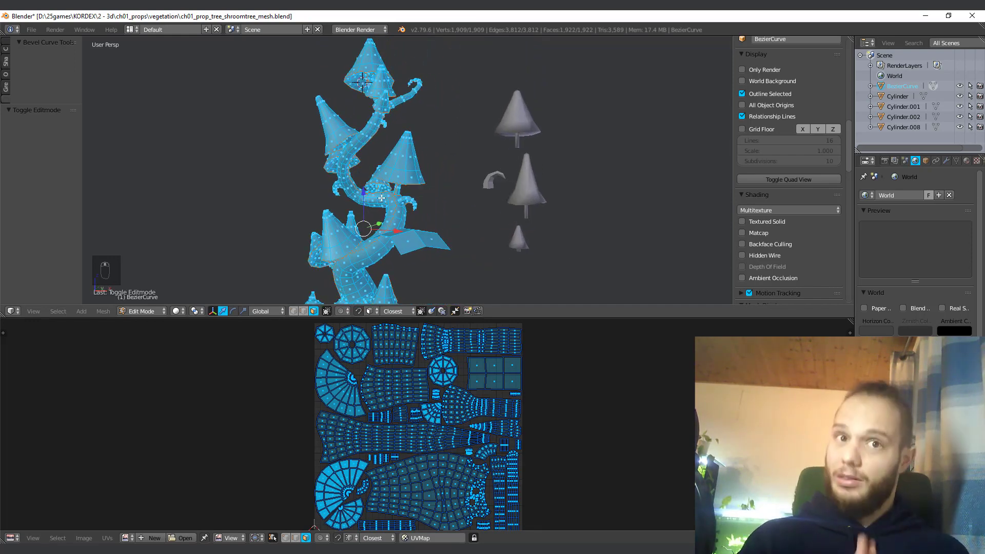